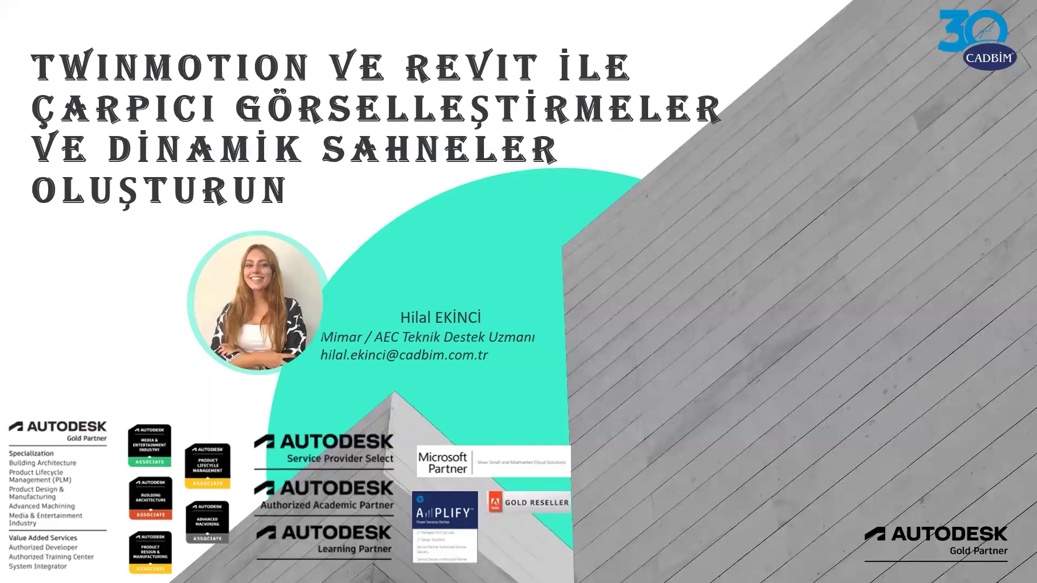
Advance from the title slide to the Agenda slide listing eight topics.
key(Right)
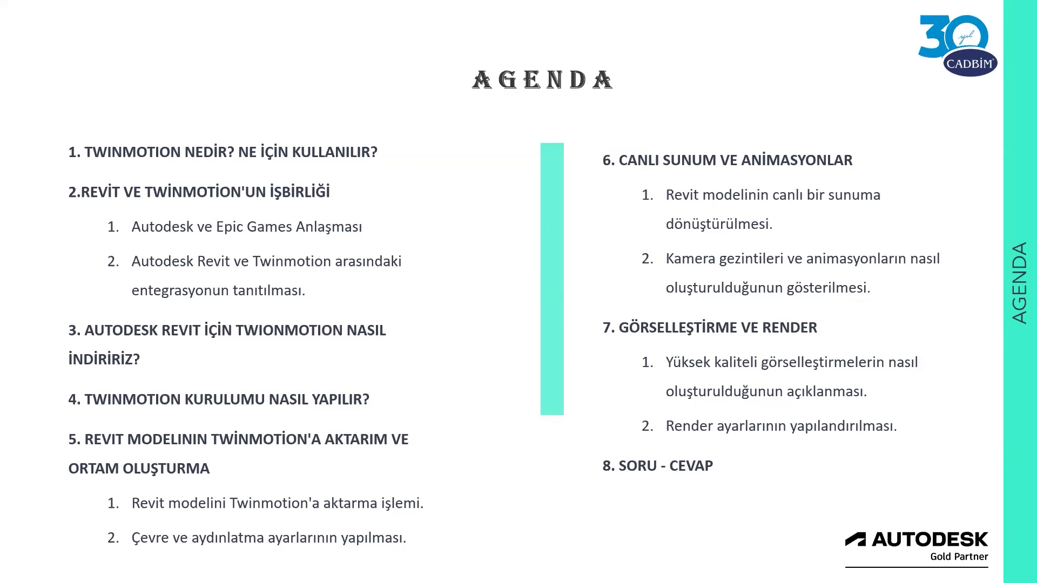
Advance past the agenda to the Twinmotion slides, then exit the slideshow to the desktop.
key(Right)
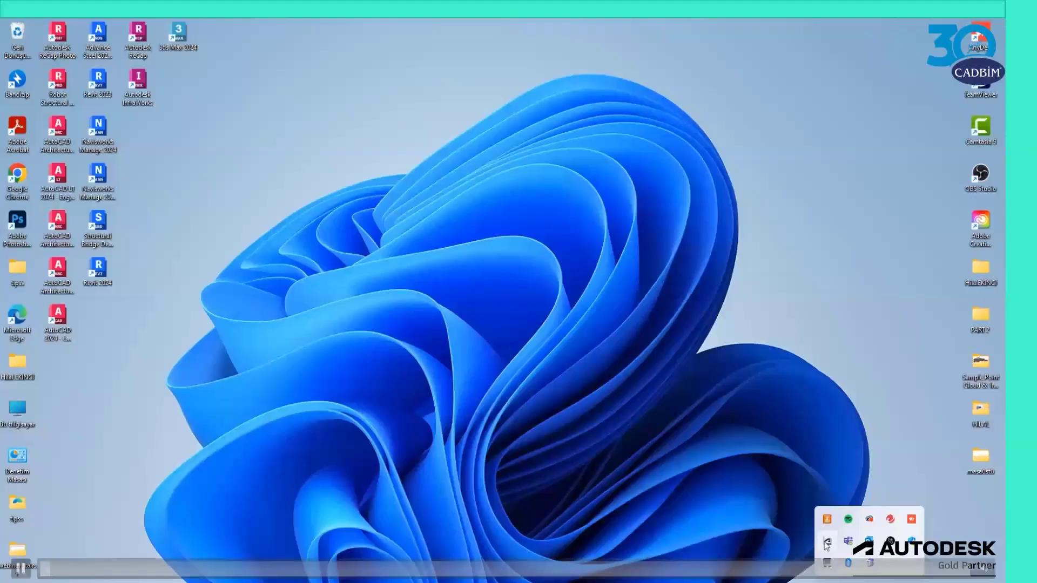
Search Autodesk Account products for 'twinmotion' and open Twinmotion for Revit's access page.
click(827, 543)
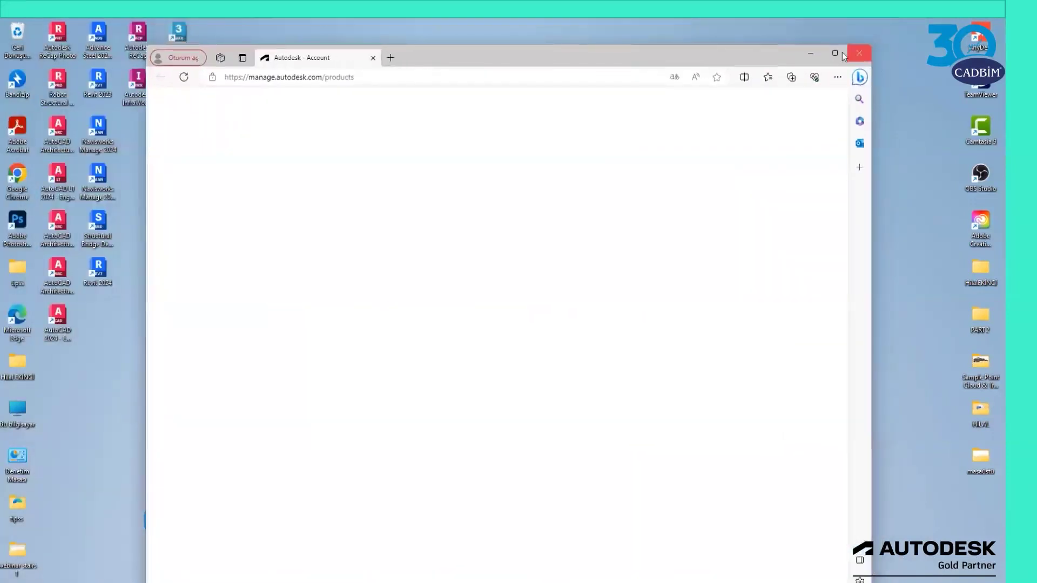
click(837, 53)
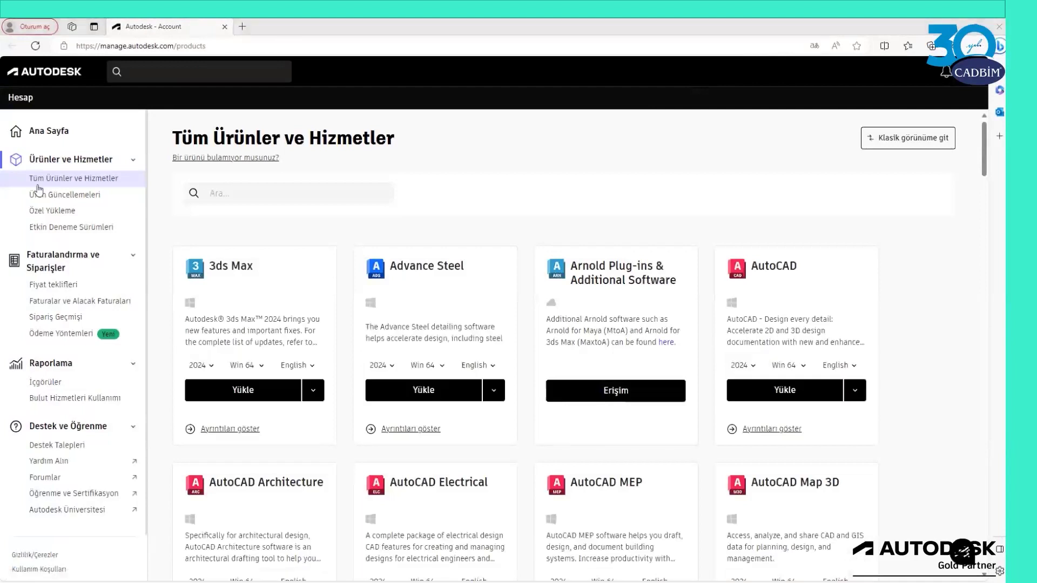
click(266, 198)
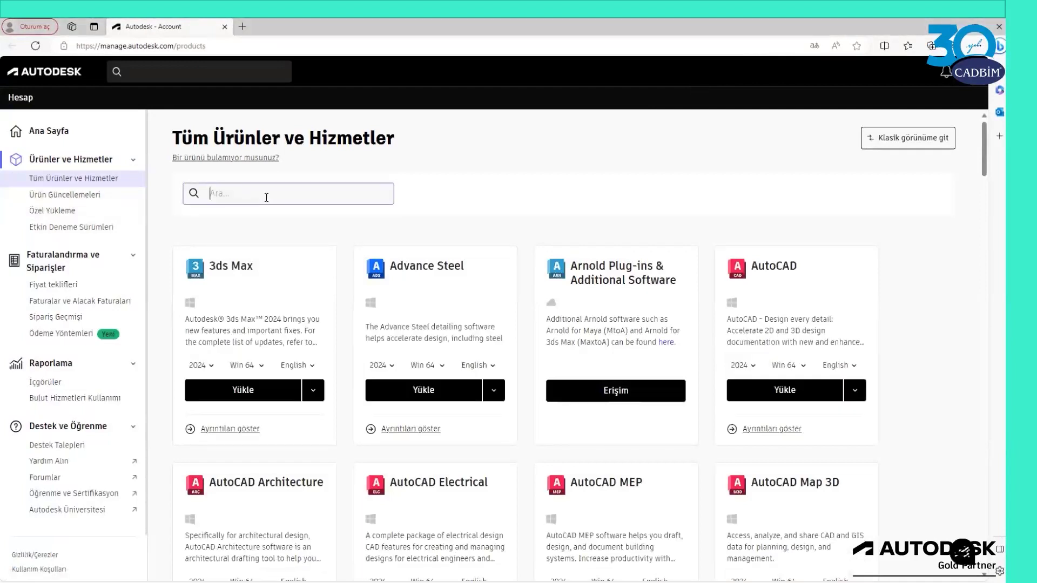
text(twinmotion)
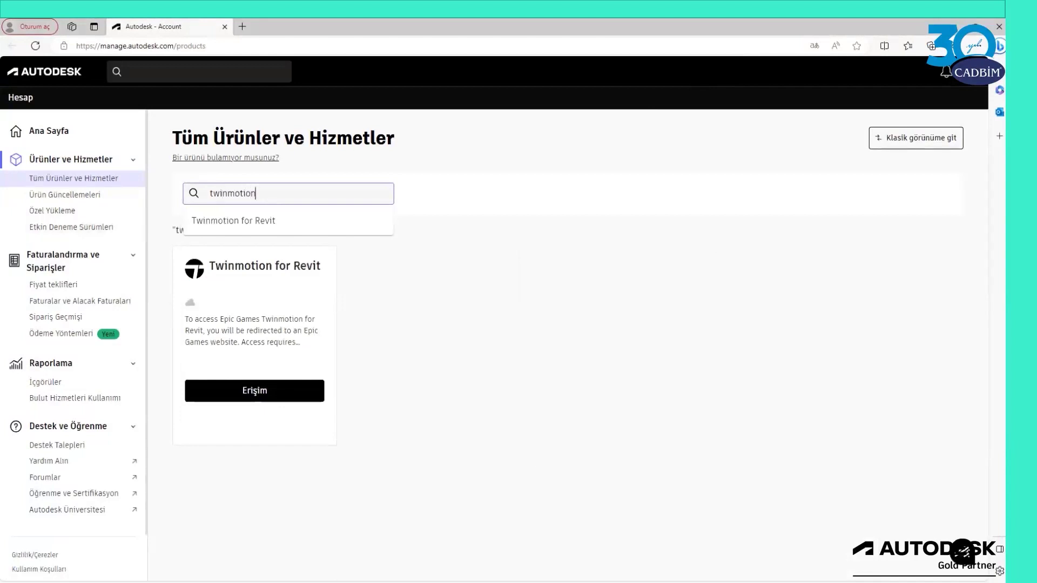
click(252, 393)
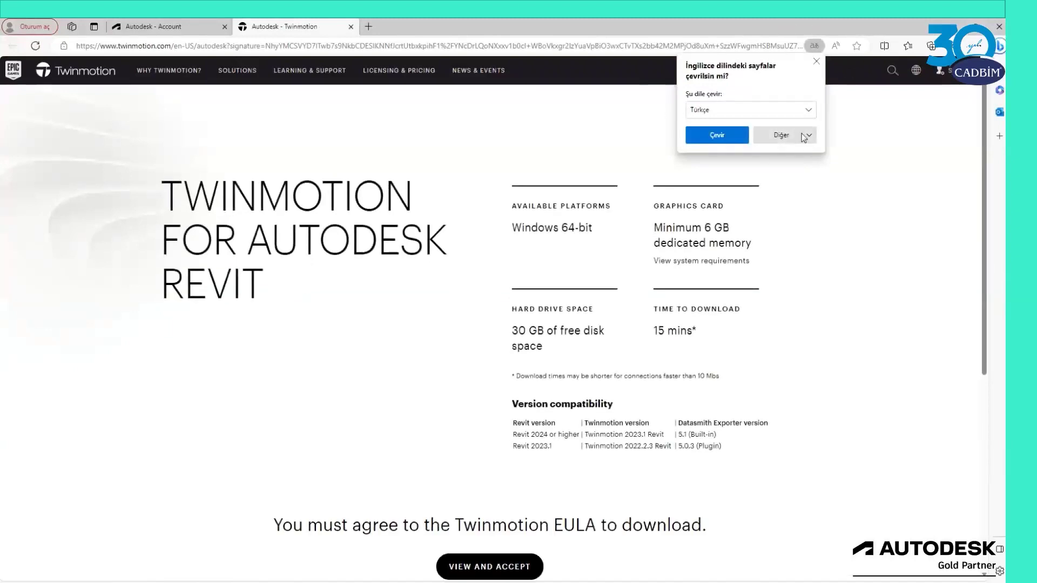
Dismiss the translate offer, open the Twinmotion EULA and scroll through it.
click(816, 61)
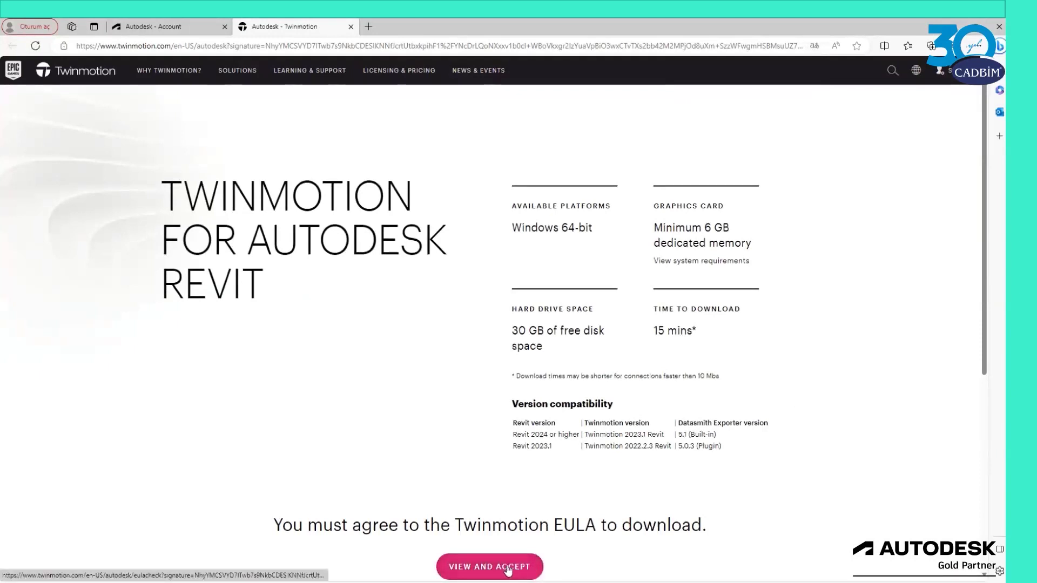
click(509, 570)
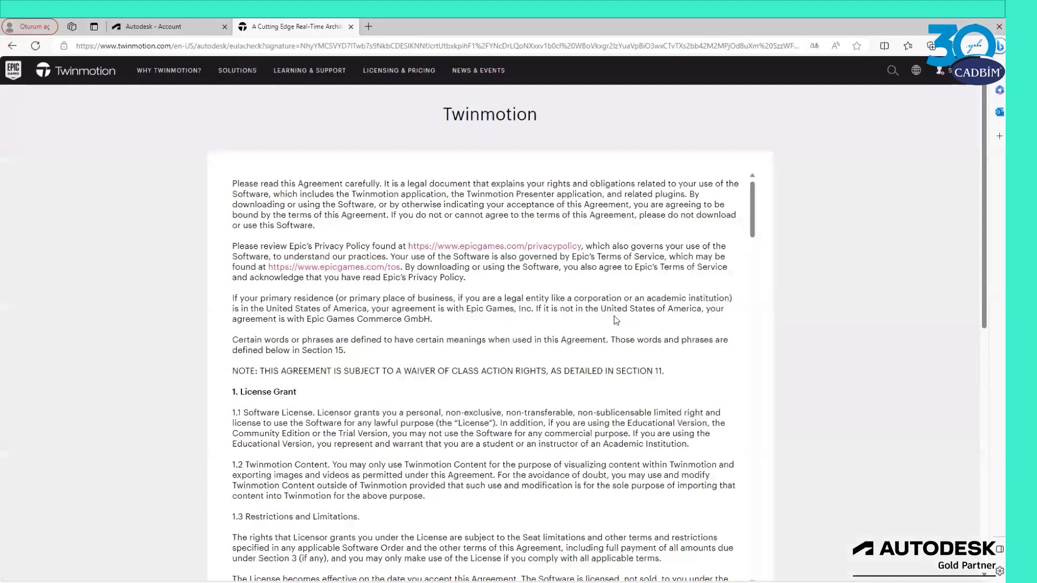
scroll(615, 320, down, 2)
scroll(615, 320, down, 5)
scroll(615, 320, down, 5)
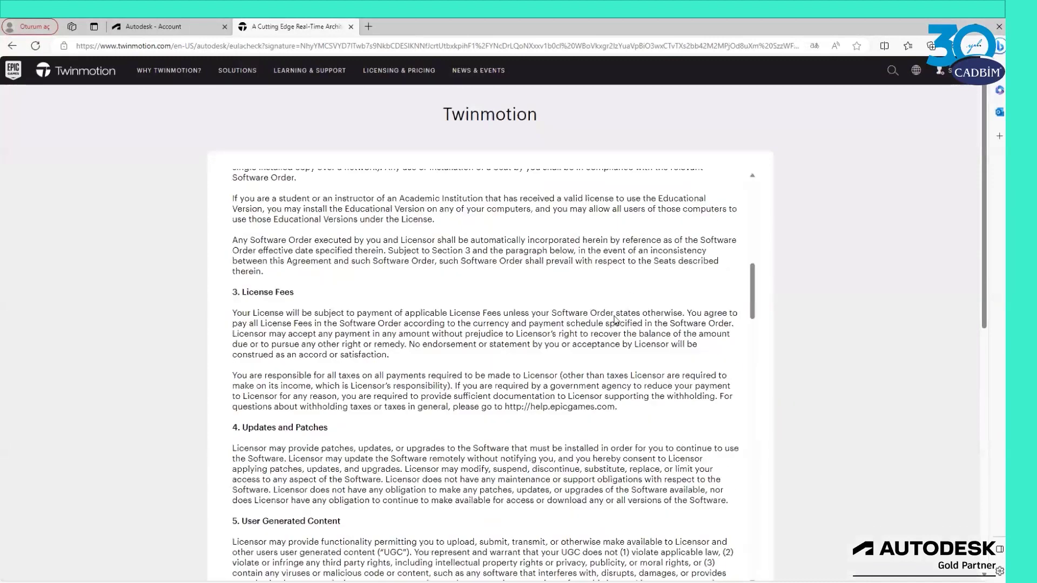
scroll(615, 321, down, 10)
scroll(615, 321, down, 5)
scroll(615, 321, down, 5)
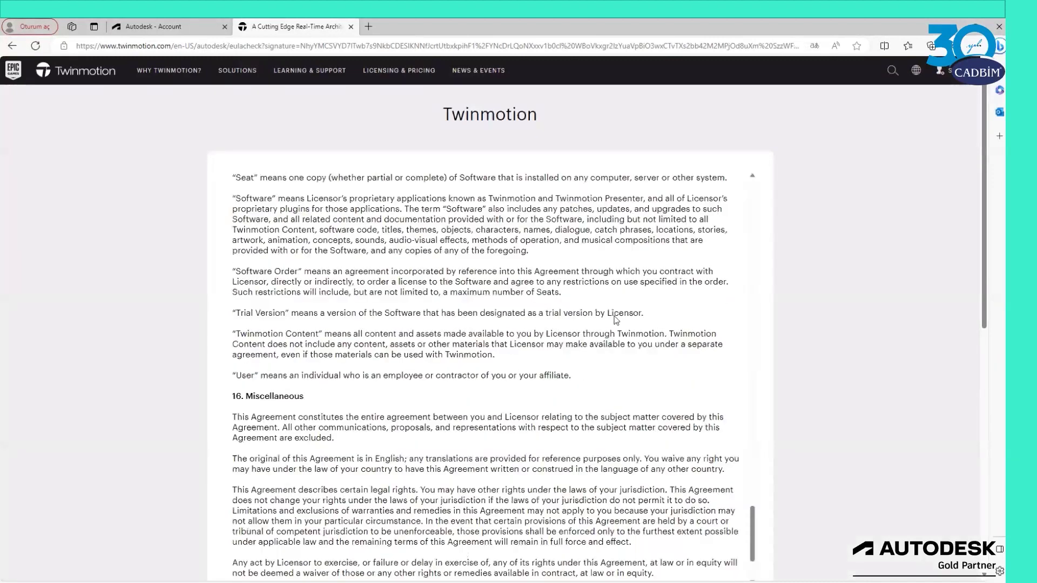
scroll(615, 320, down, 2)
scroll(764, 518, up, 3)
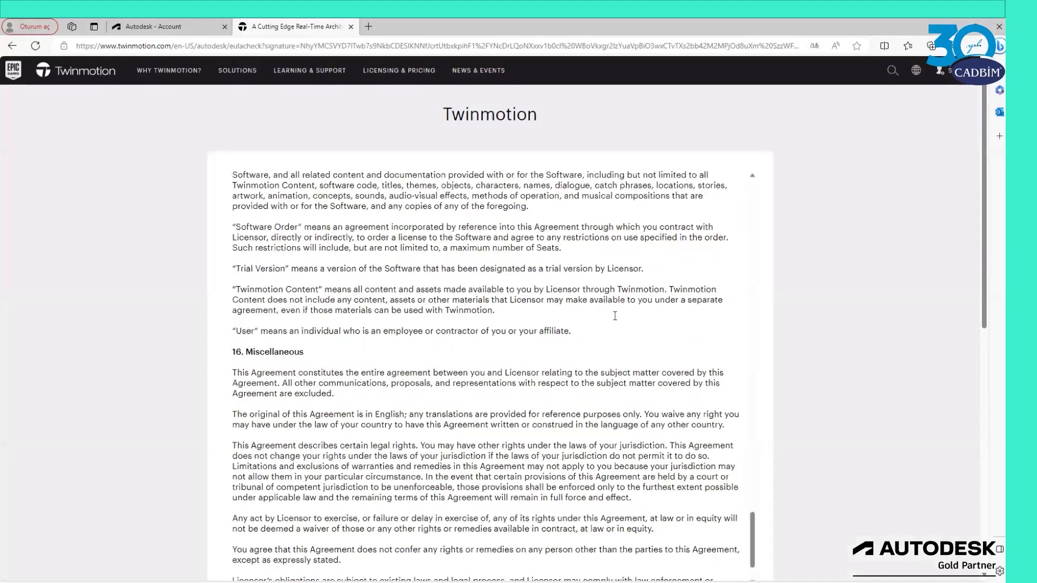
scroll(764, 518, up, 2)
Finish reading the EULA, tick the agreement checkbox and accept it.
drag(753, 520, 724, 178)
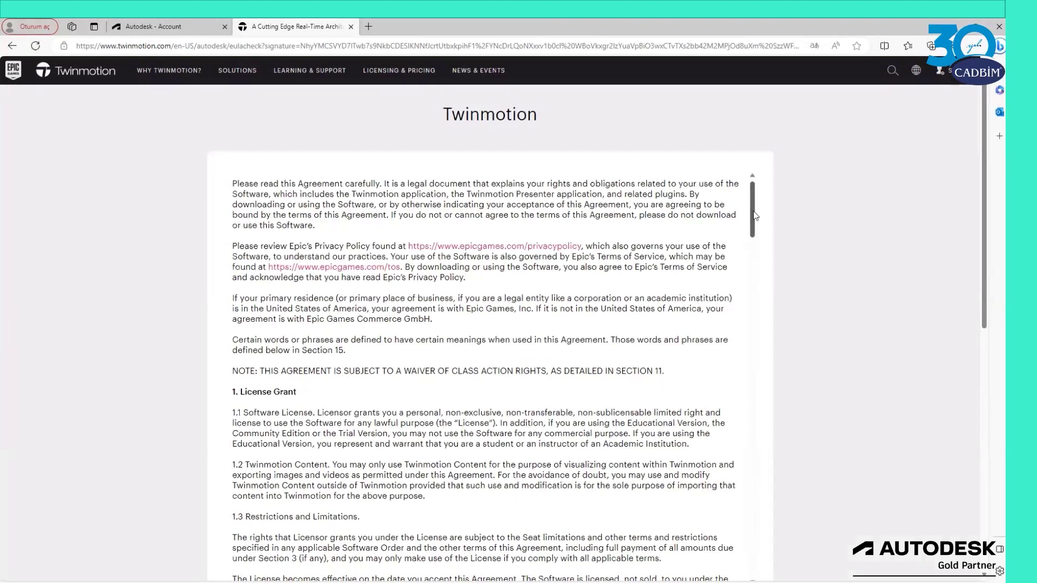
drag(750, 205, 752, 545)
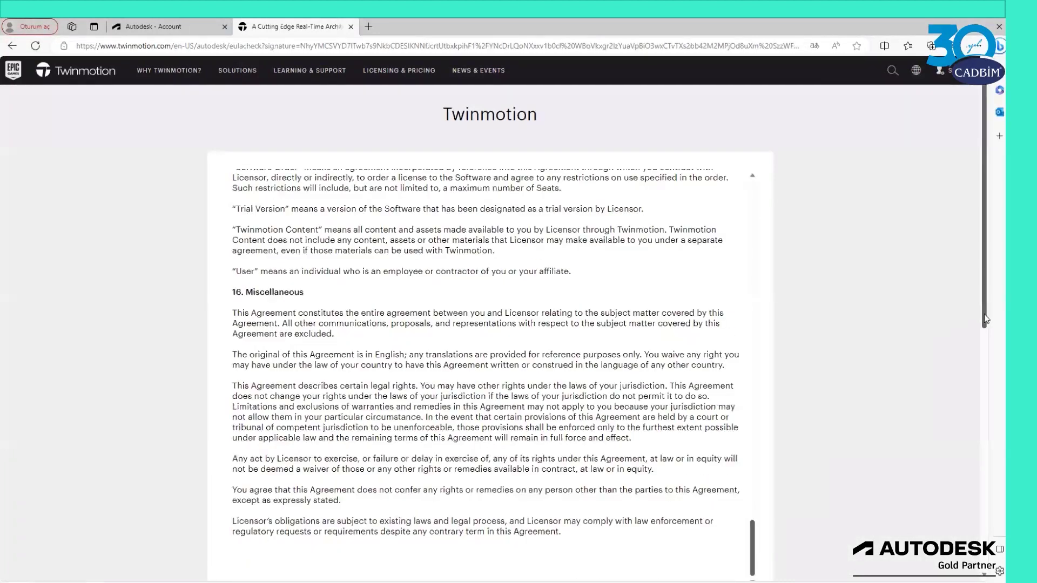
drag(987, 316, 987, 446)
click(348, 346)
click(489, 381)
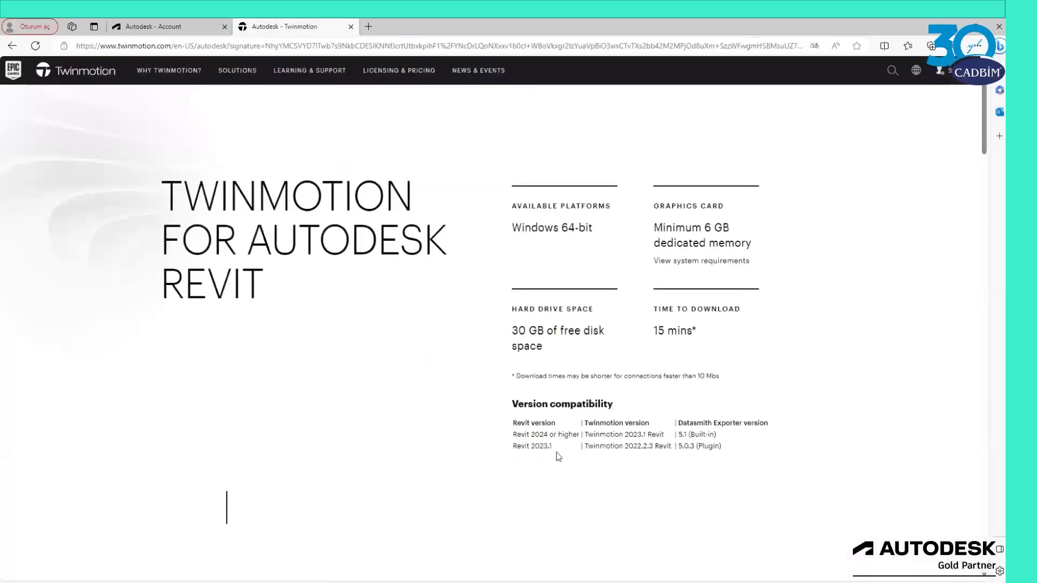
Start downloading Twinmotion 2023.1.2 Revit Installer.zip from the file table.
scroll(558, 456, down, 5)
scroll(558, 456, up, 1)
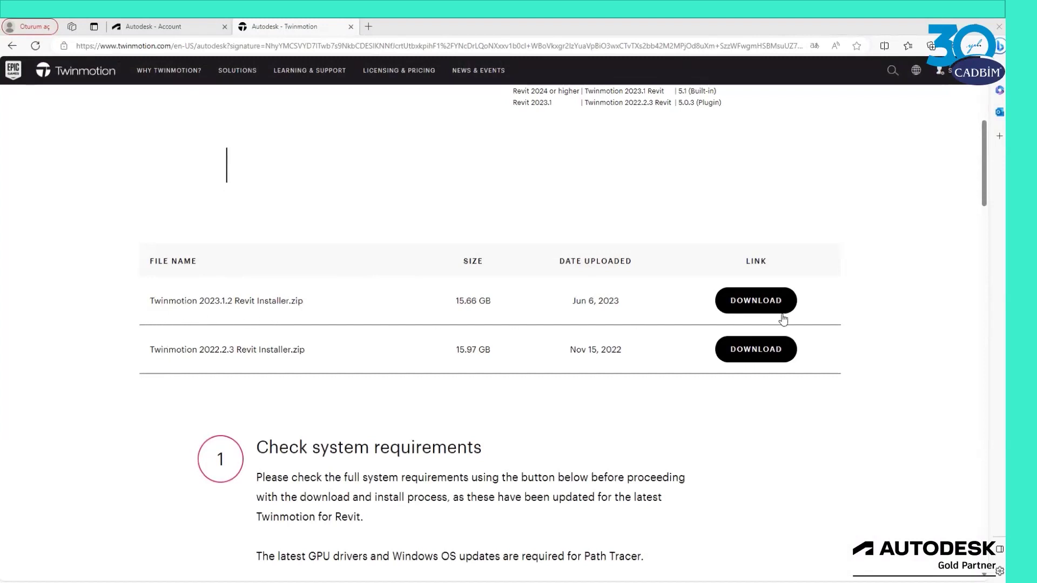
click(766, 302)
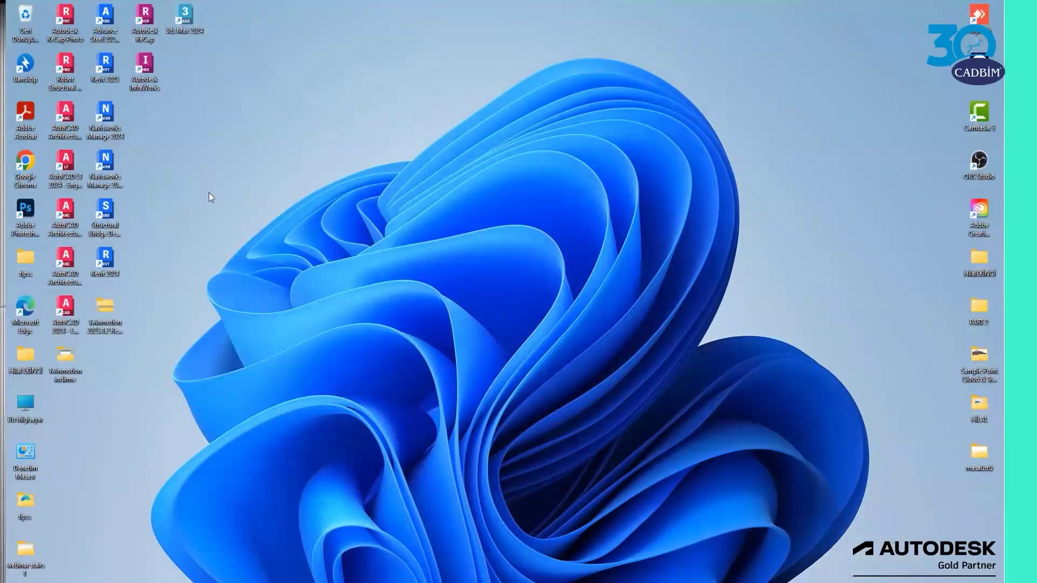
Open the installer archive and run TwinmotionRevitSetup past the security warning.
double_click(103, 328)
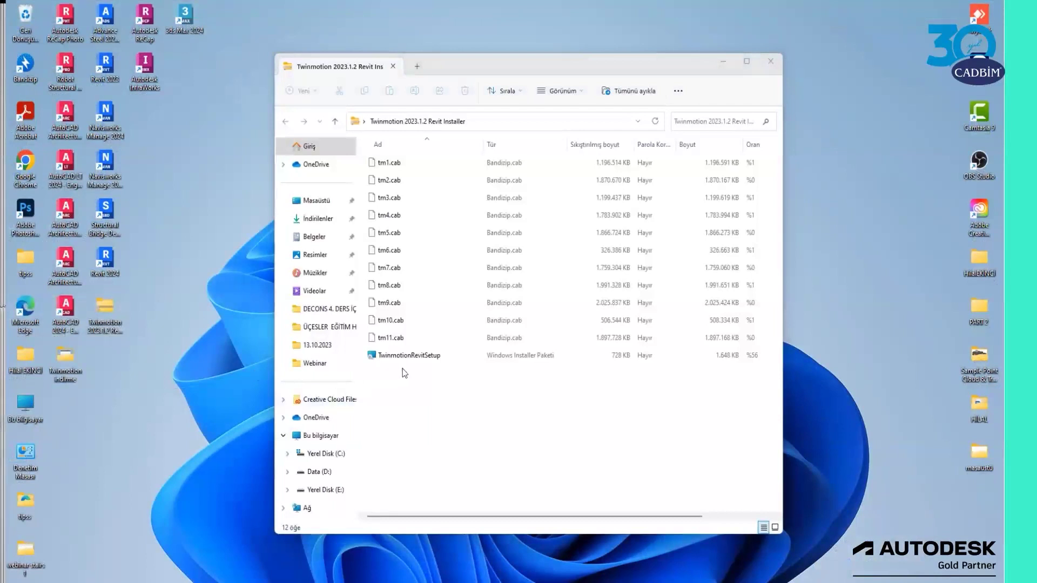
click(439, 357)
double_click(440, 358)
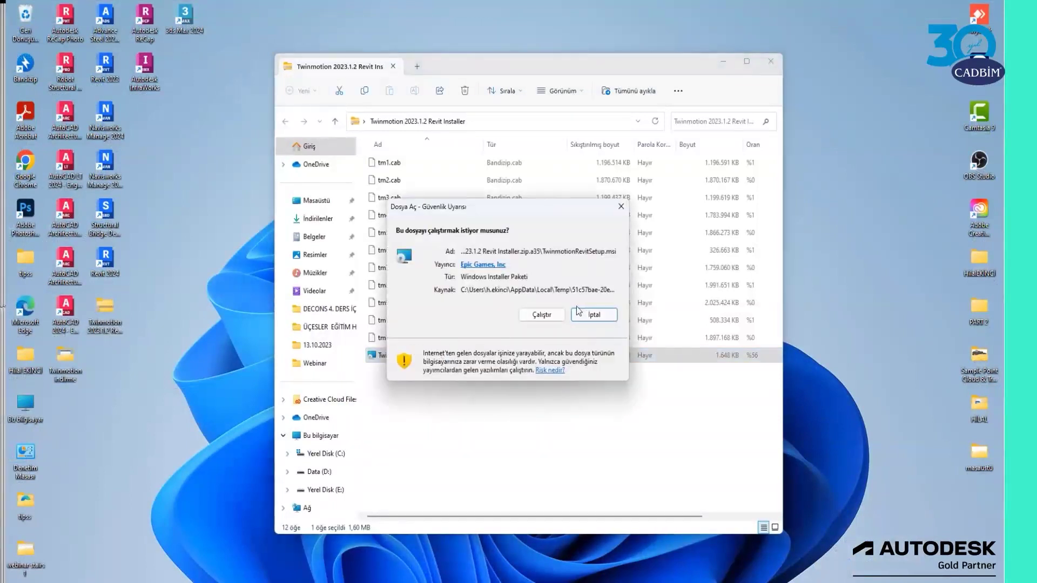
click(542, 314)
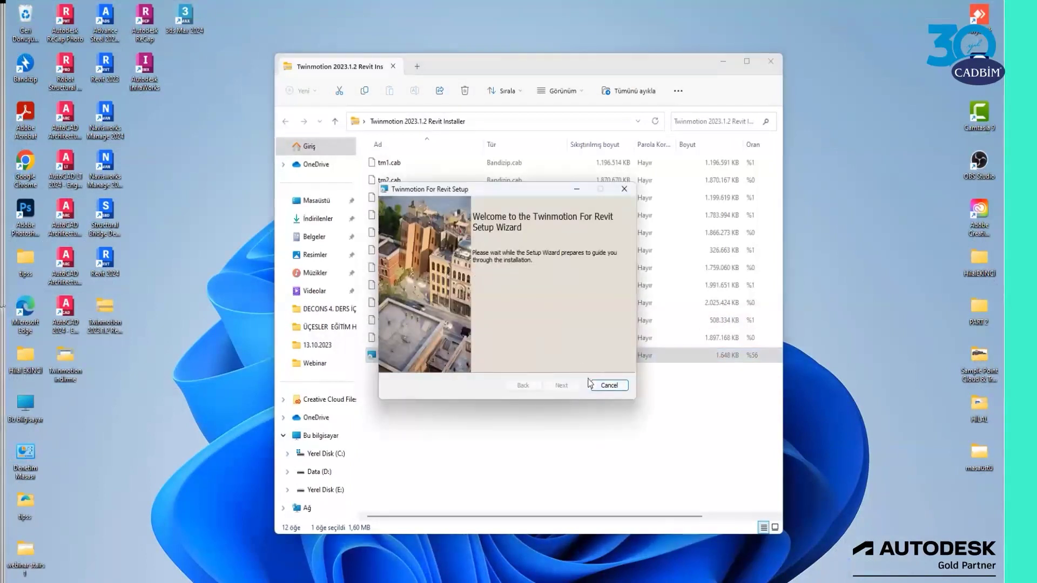
Accept the licence and install Twinmotion For Revit with default features and location.
click(565, 386)
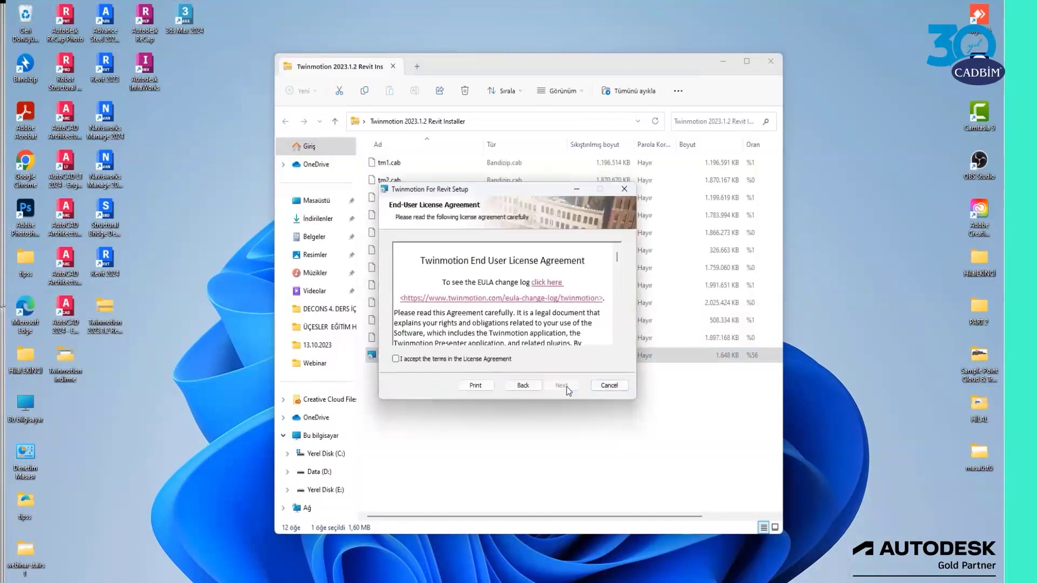
click(397, 359)
click(568, 385)
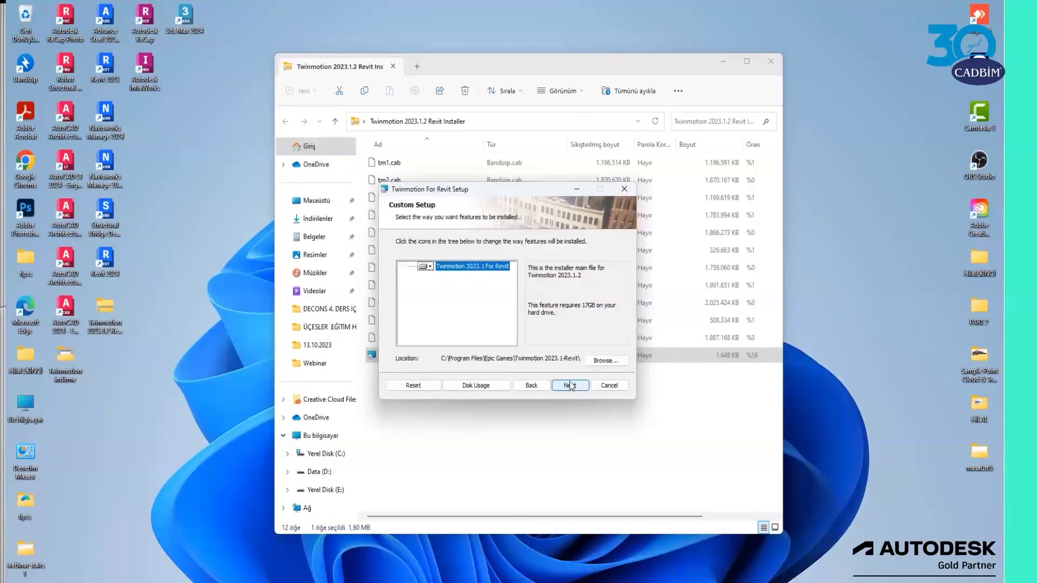
click(569, 387)
click(559, 388)
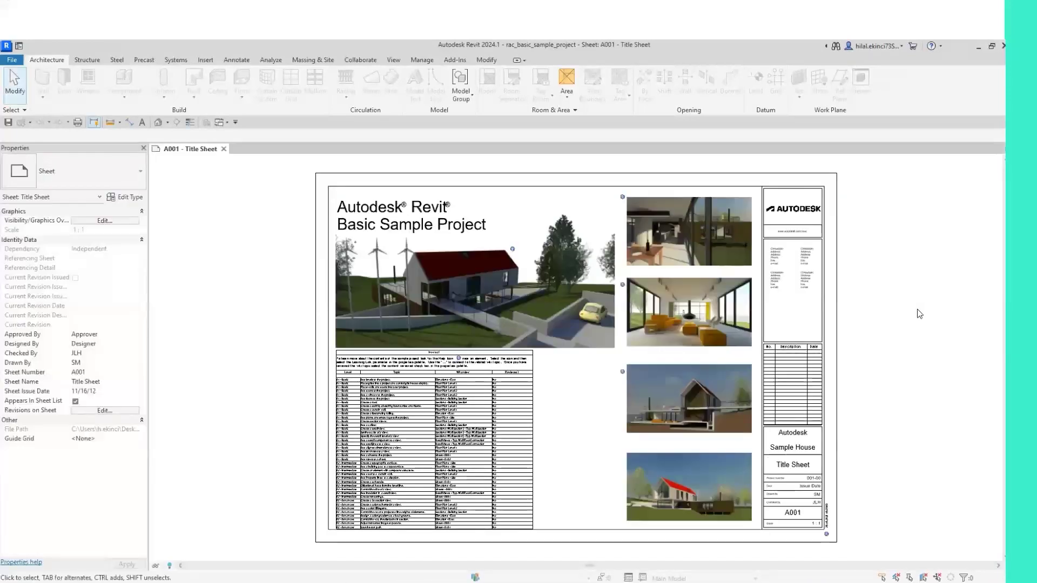
Show the default {3D} view, close the A001 - Title Sheet and zoom out.
click(157, 123)
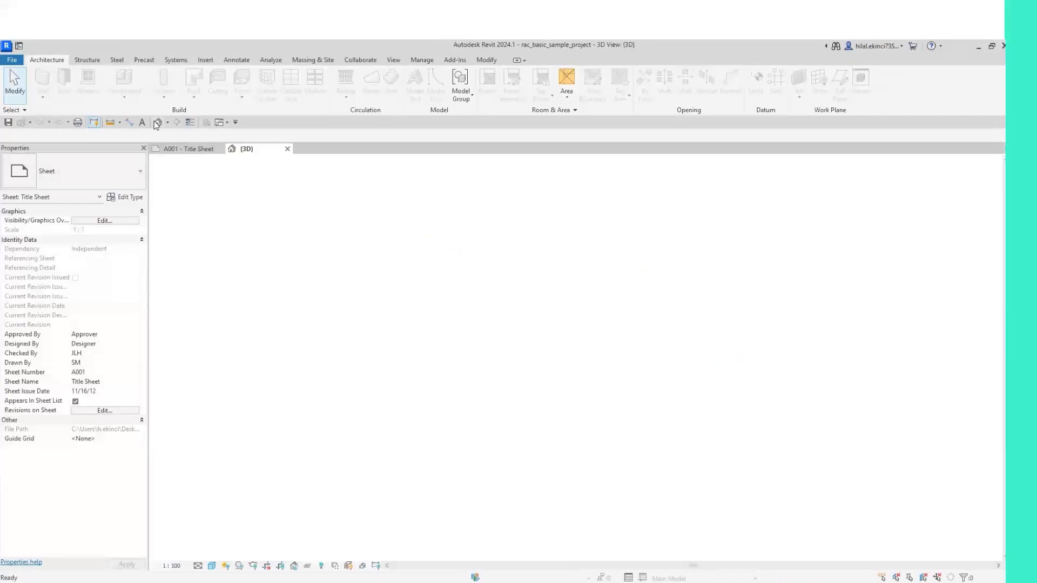
click(220, 149)
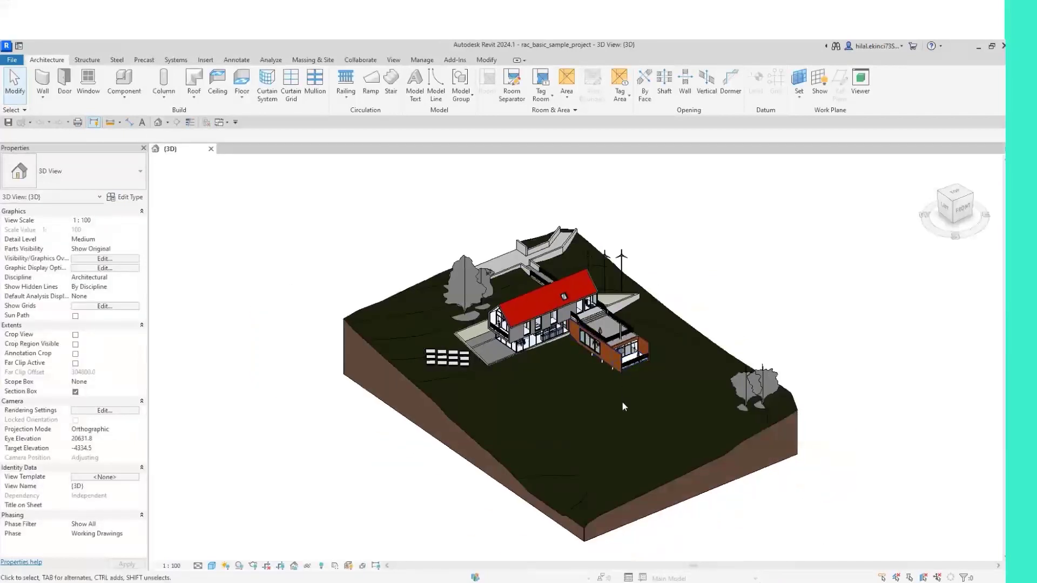
scroll(626, 366, down, 3)
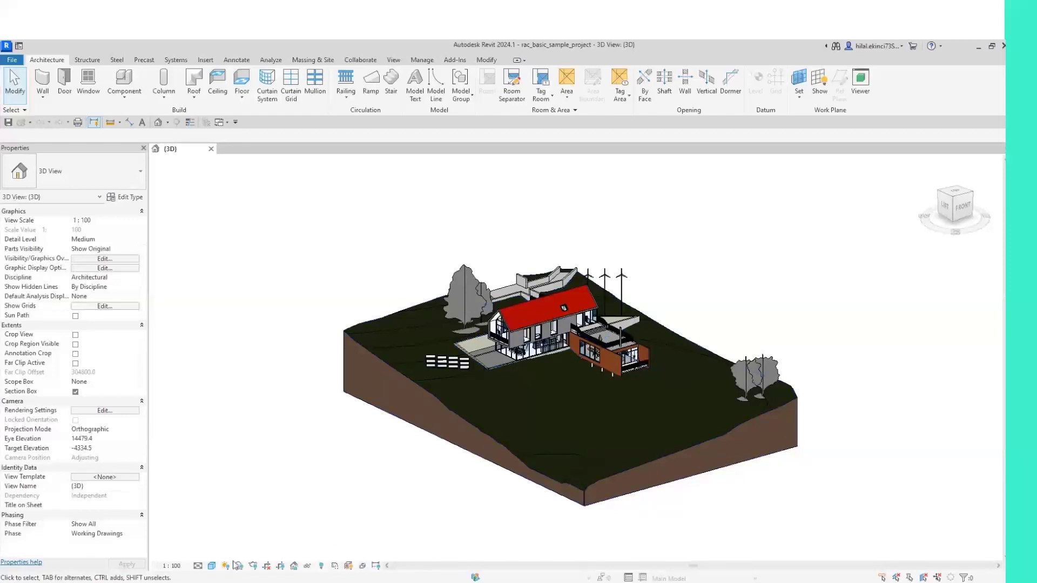
Try the Wireframe, Hidden Line, Shaded and Consistent Colors visual styles, ending on Realistic.
click(212, 565)
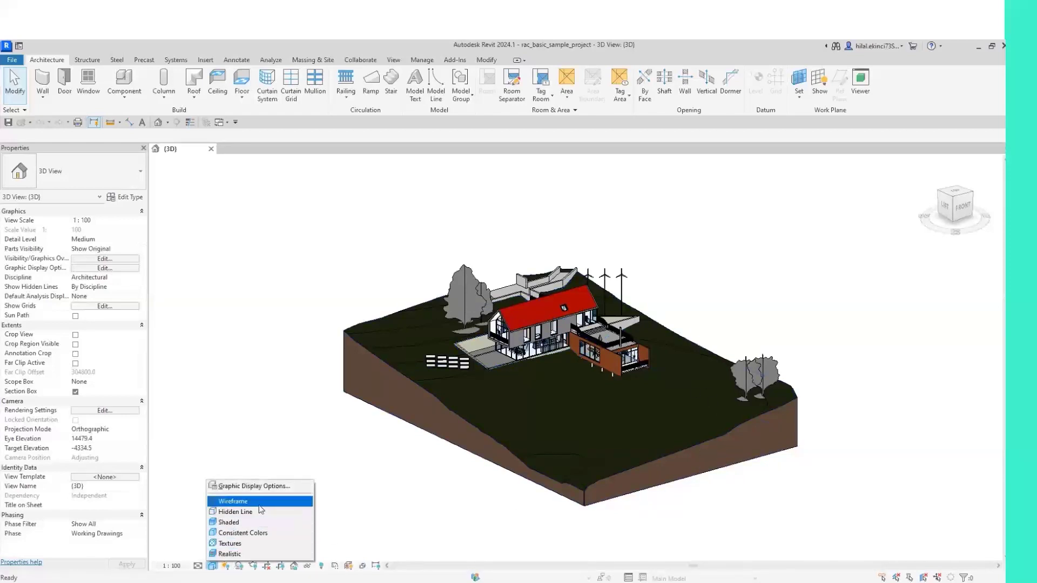
click(258, 501)
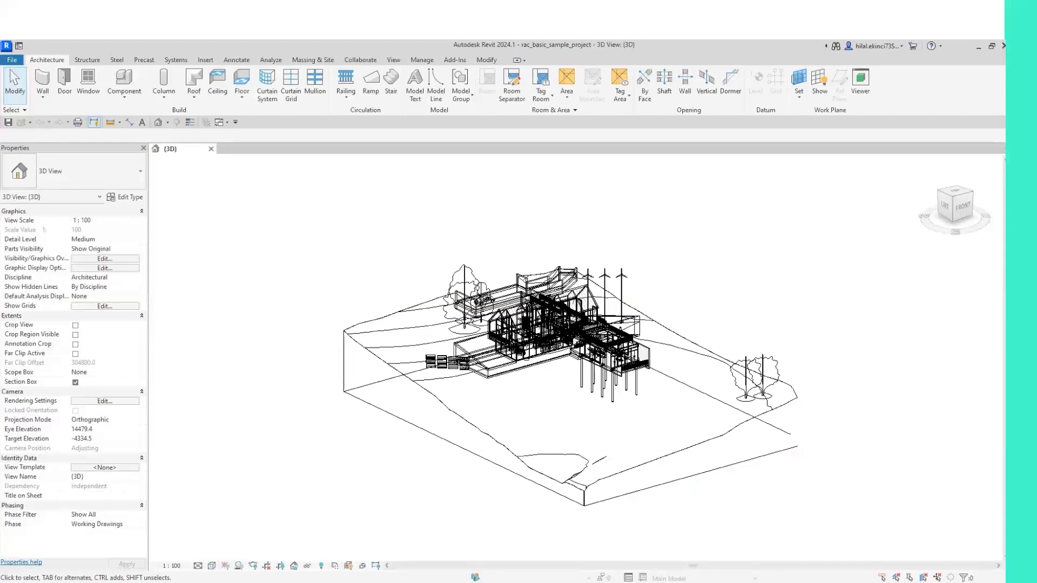
click(212, 566)
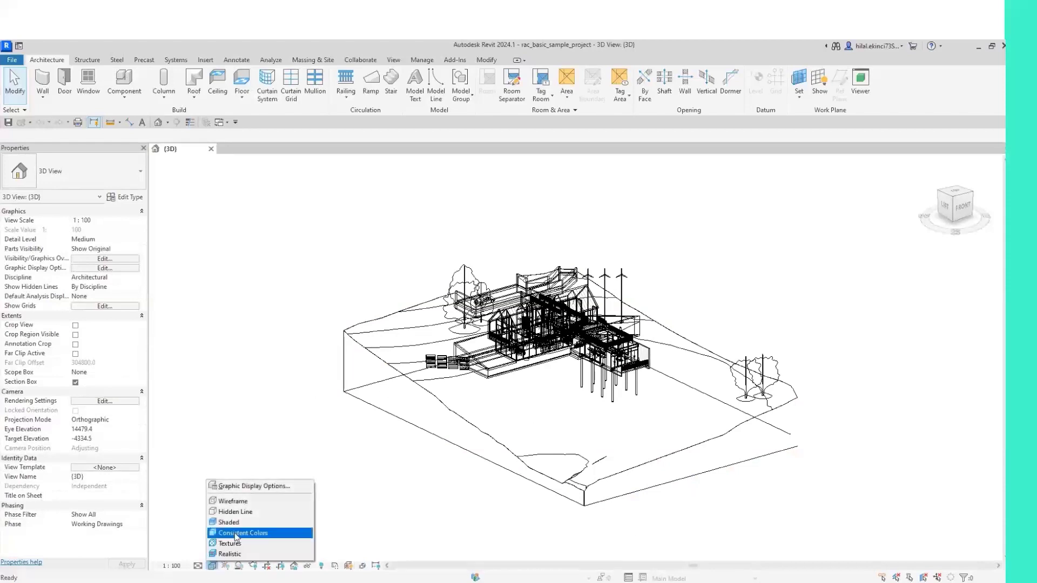
click(235, 512)
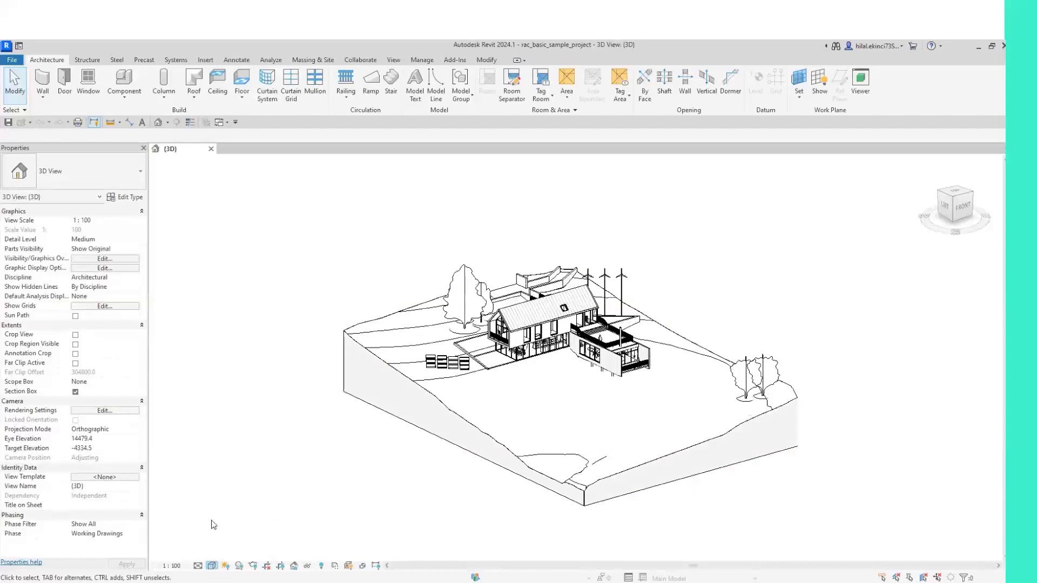
click(212, 566)
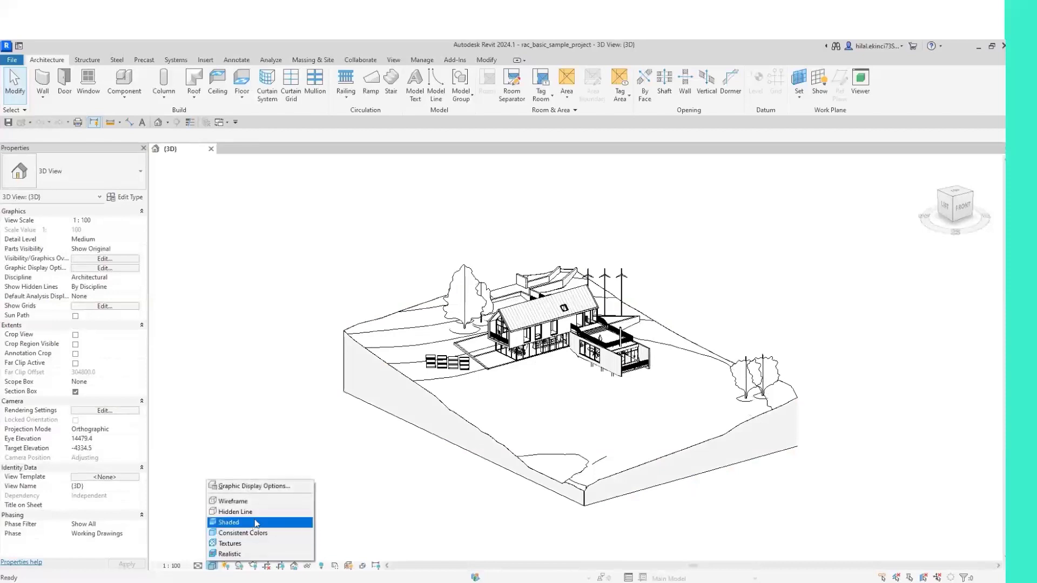
click(256, 522)
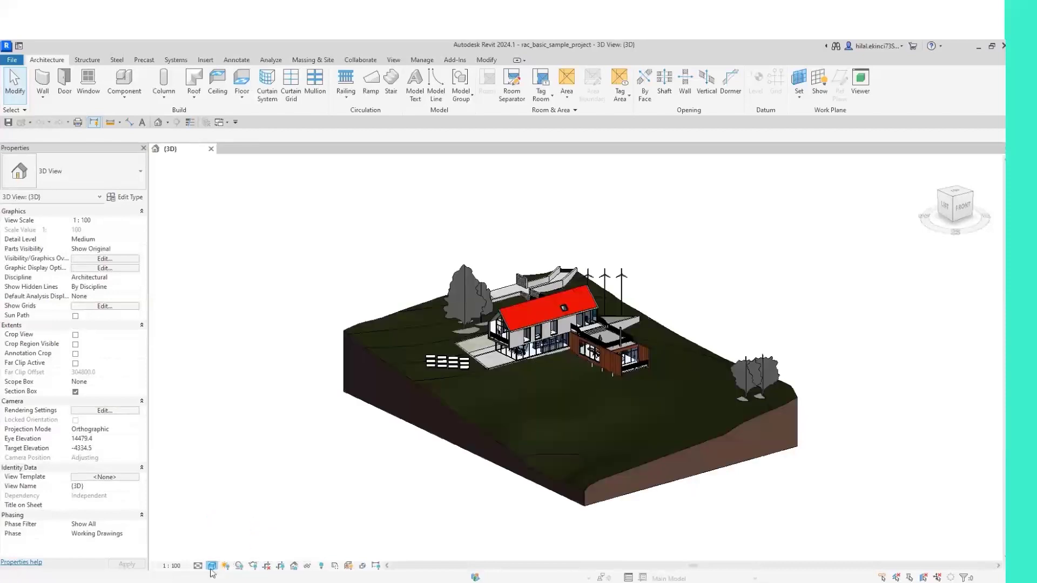
click(212, 566)
click(256, 534)
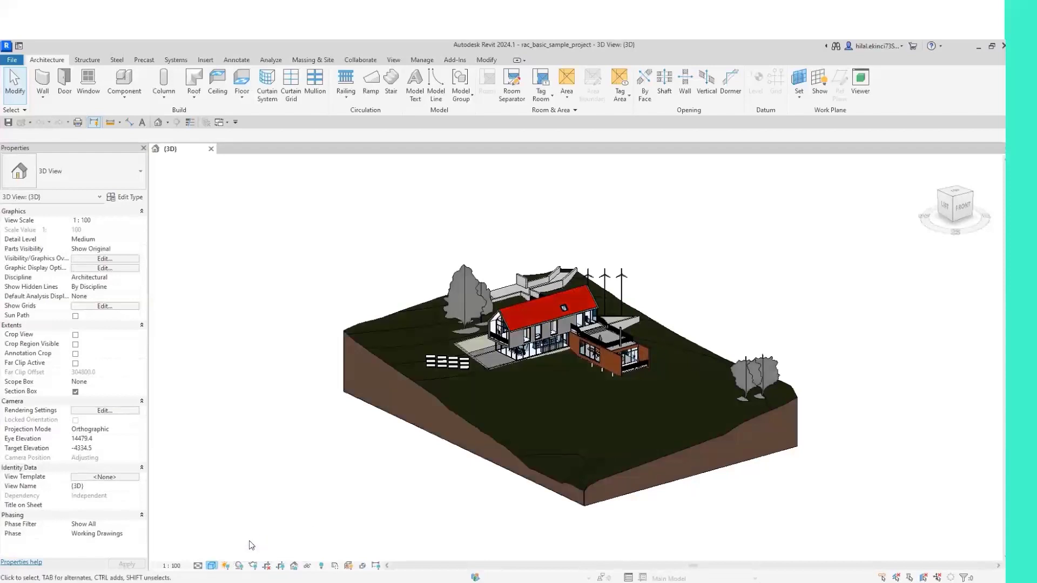
click(211, 565)
click(239, 553)
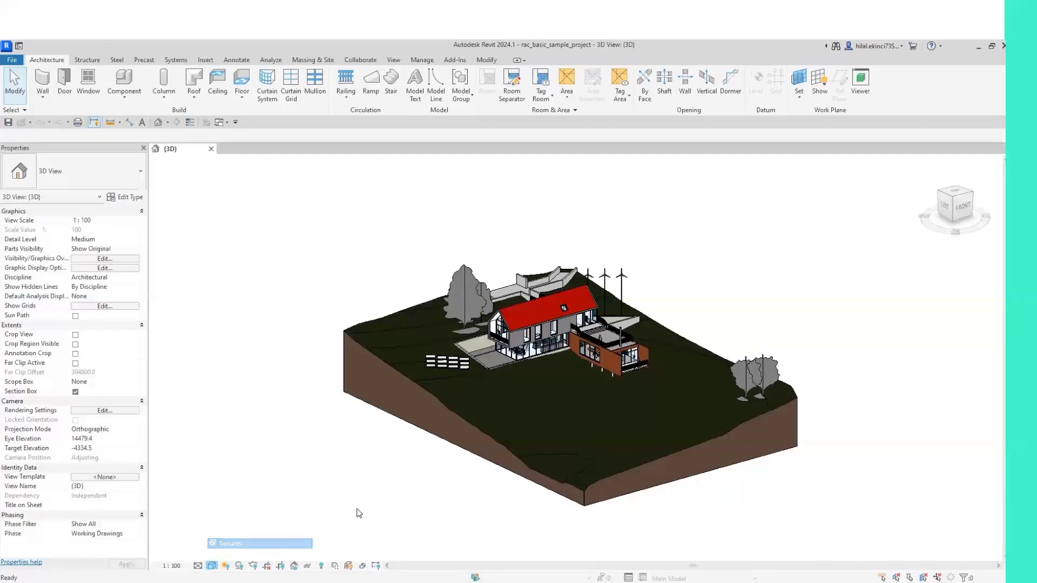
Orbit and zoom around the house's annex and front in Realistic style.
scroll(604, 377, up, 5)
mouse_move(558, 365)
shift+middle_down()
mouse_move(673, 357)
mouse_move(398, 415)
shift+middle_up()
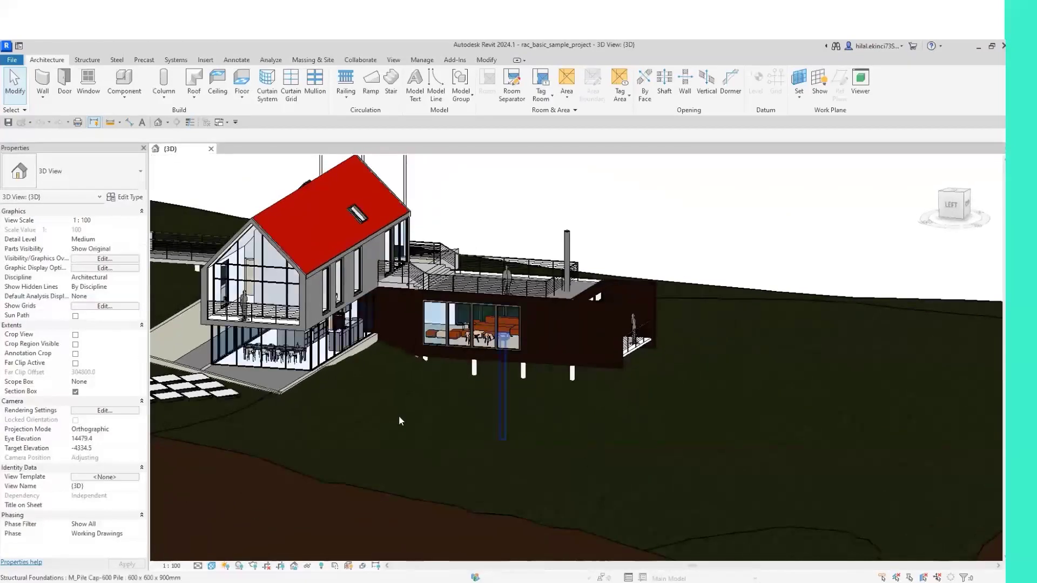
click(211, 565)
click(229, 555)
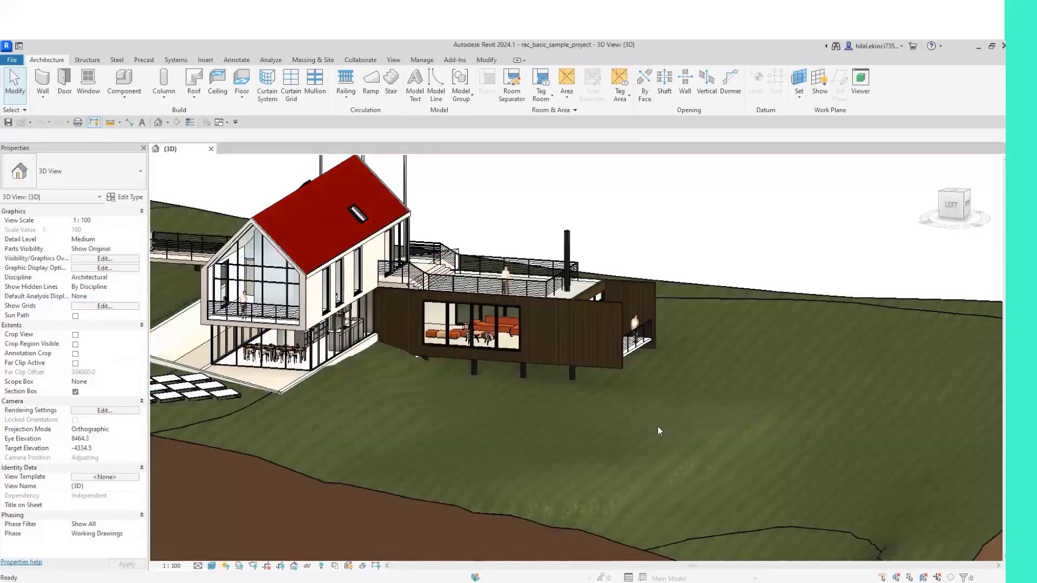
scroll(656, 426, down, 2)
scroll(657, 426, down, 2)
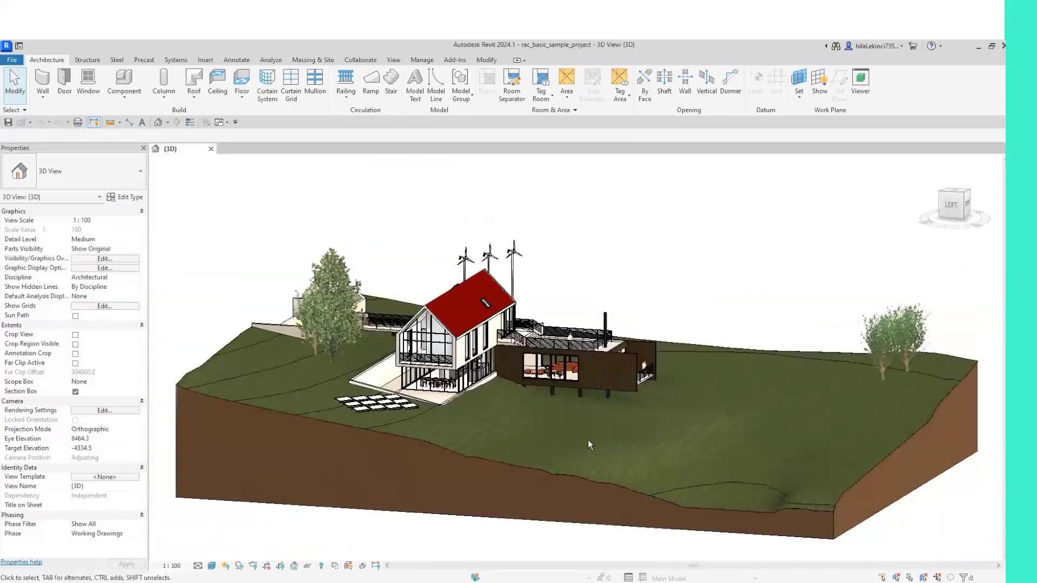
mouse_move(588, 441)
shift+middle_down()
mouse_move(571, 455)
mouse_move(563, 446)
shift+middle_up()
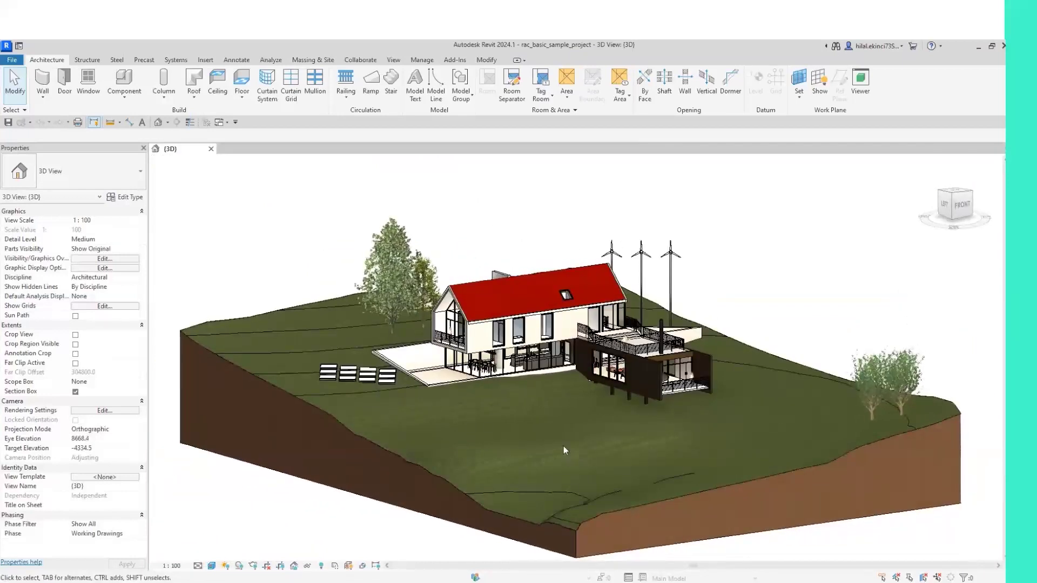
scroll(552, 384, up, 2)
scroll(552, 384, up, 2)
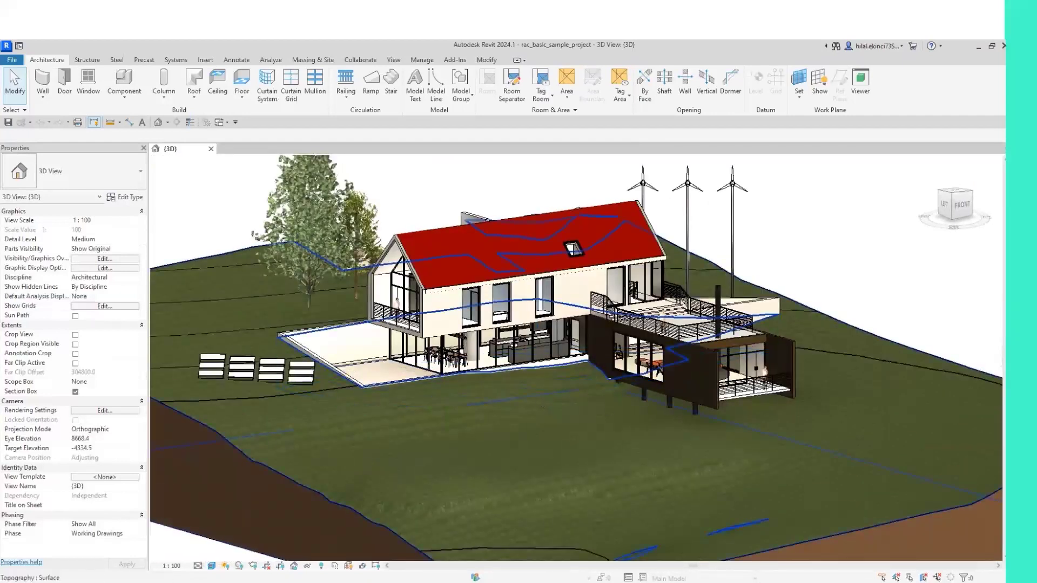
Switch the visual style to Shaded and show the View tab's Twinmotion menu.
click(211, 565)
click(254, 524)
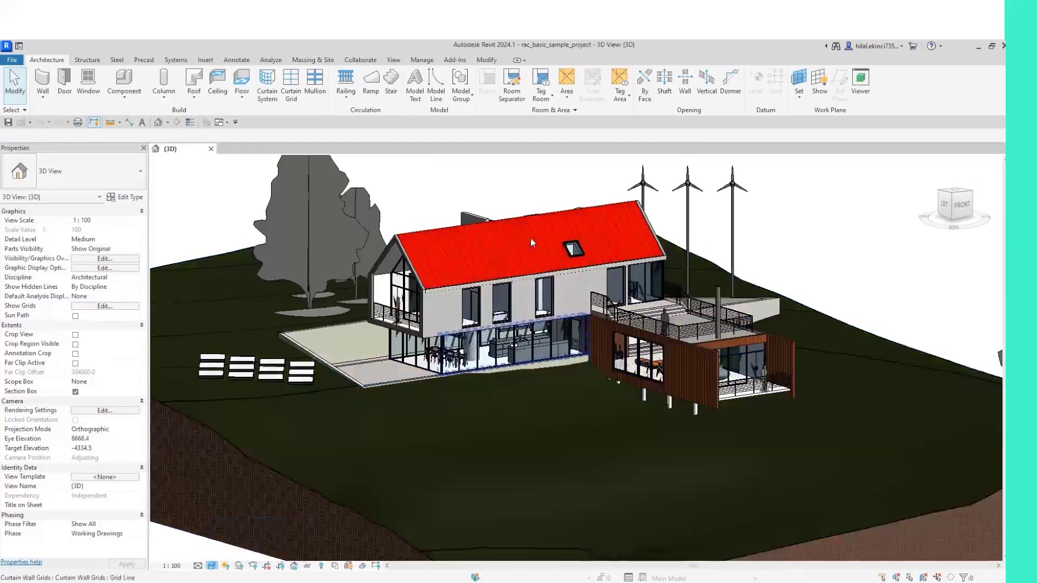
click(394, 59)
click(324, 84)
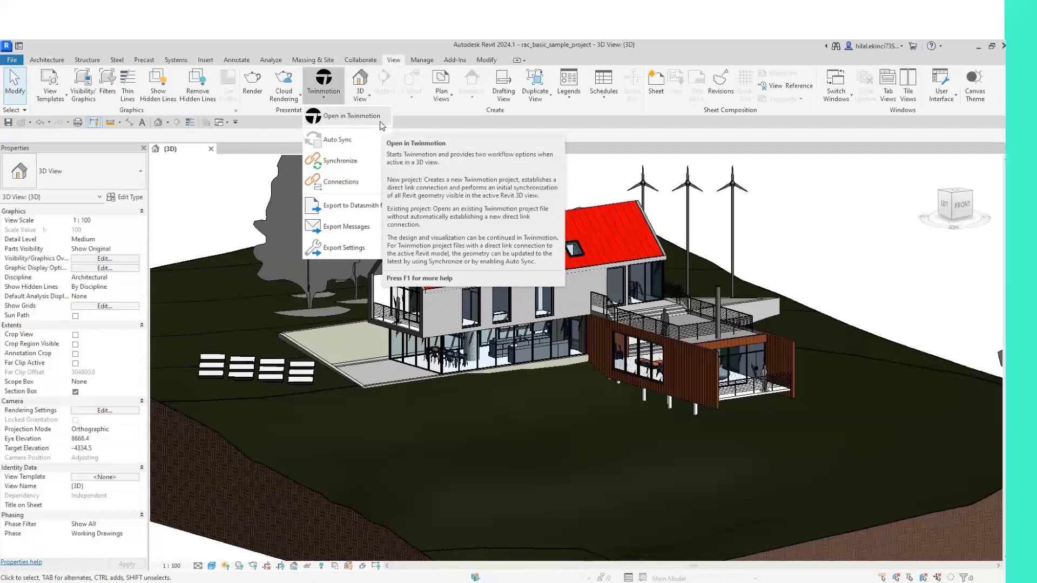
Enable Twinmotion Auto Sync, answer the save prompt, then launch Open in Twinmotion.
click(319, 146)
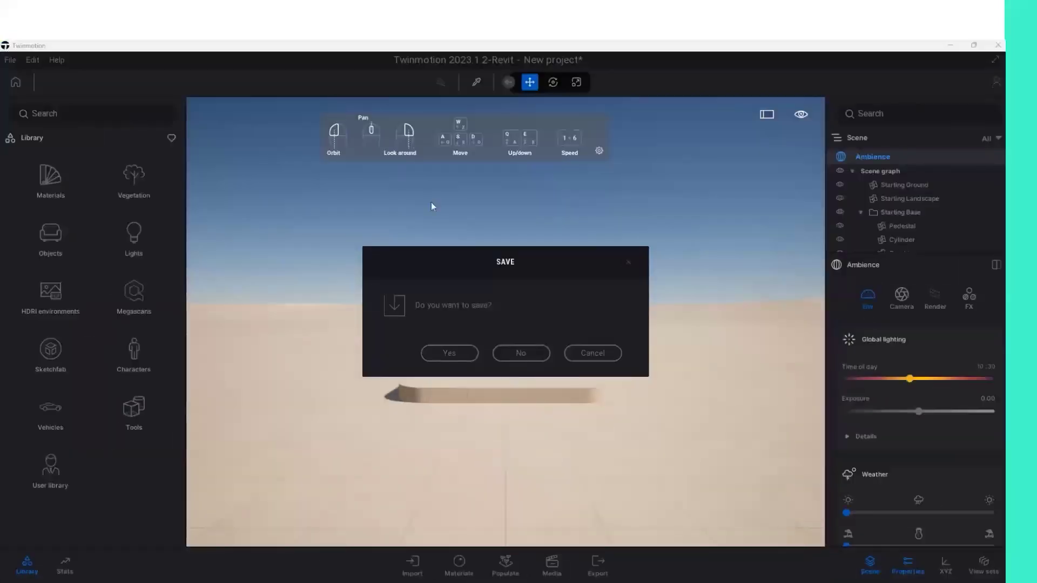
click(511, 357)
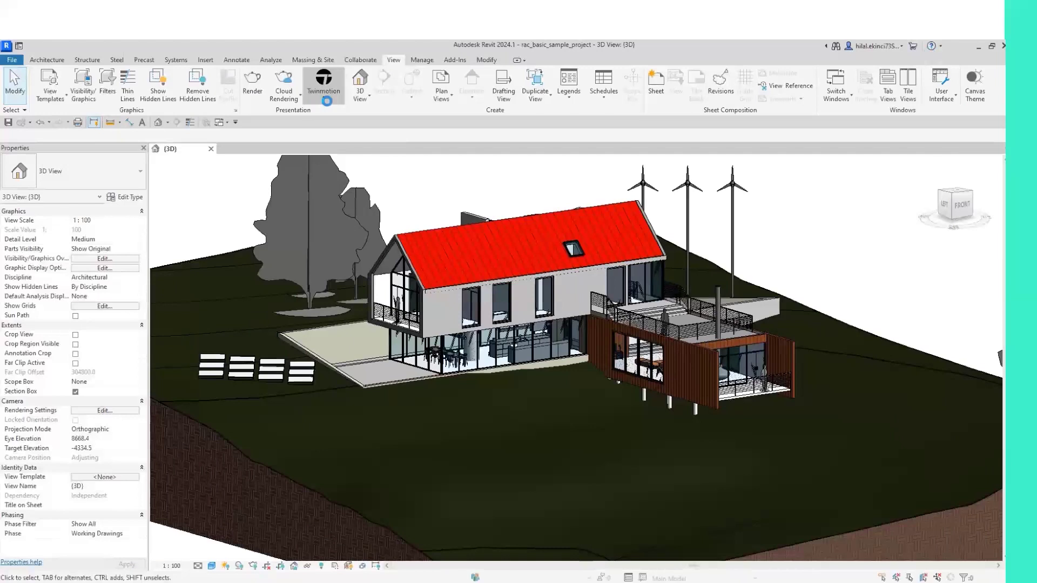
click(329, 101)
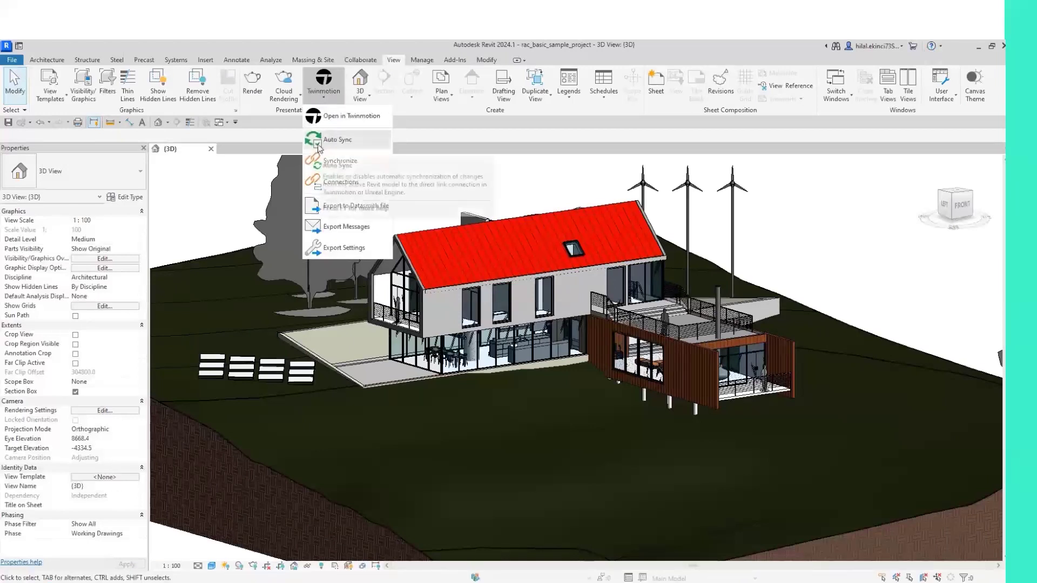
click(325, 99)
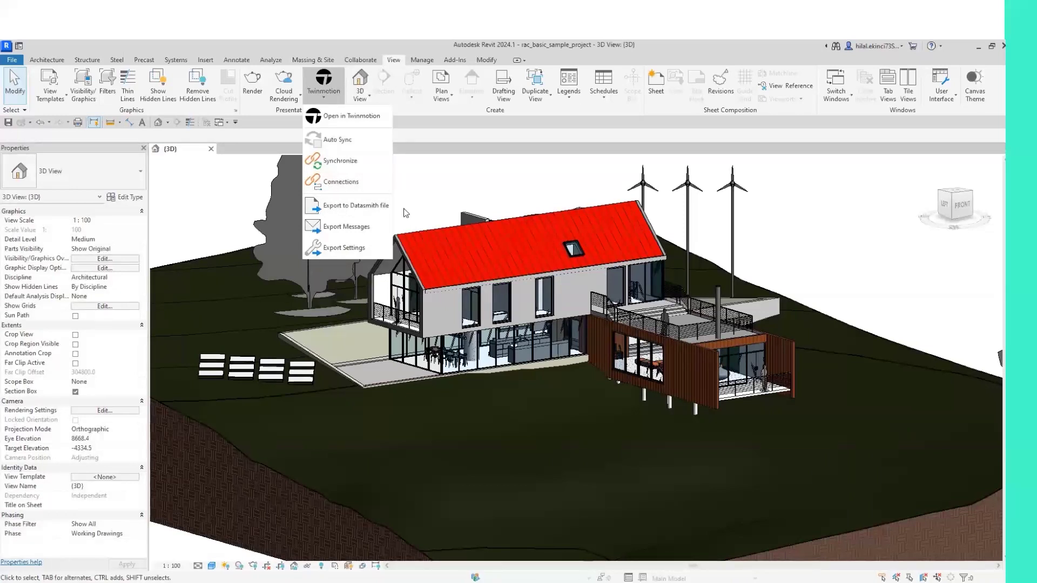
click(361, 124)
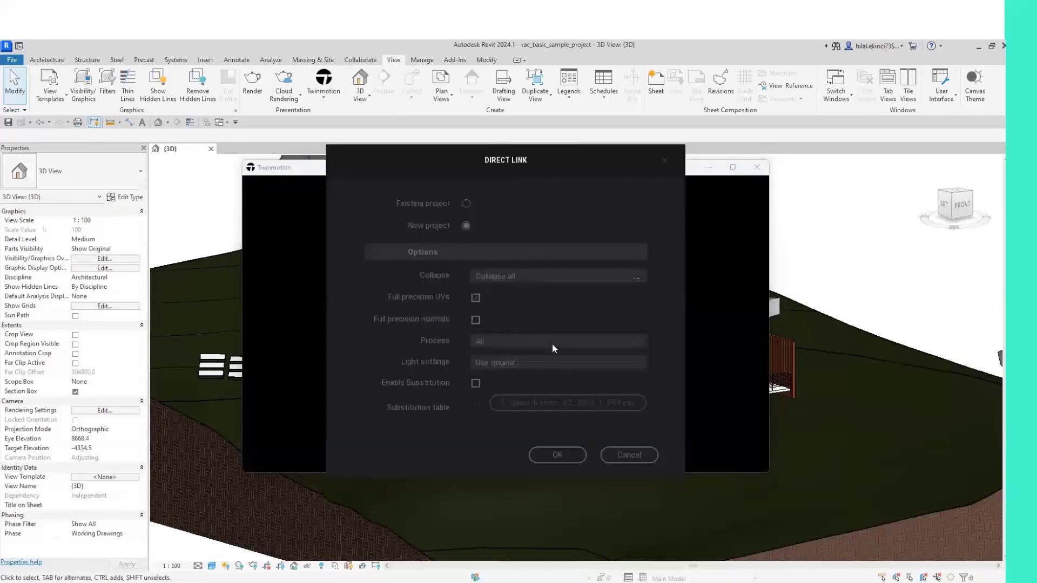
Send the house from Revit to a new Twinmotion project with Collapse set to Collapse all.
click(552, 279)
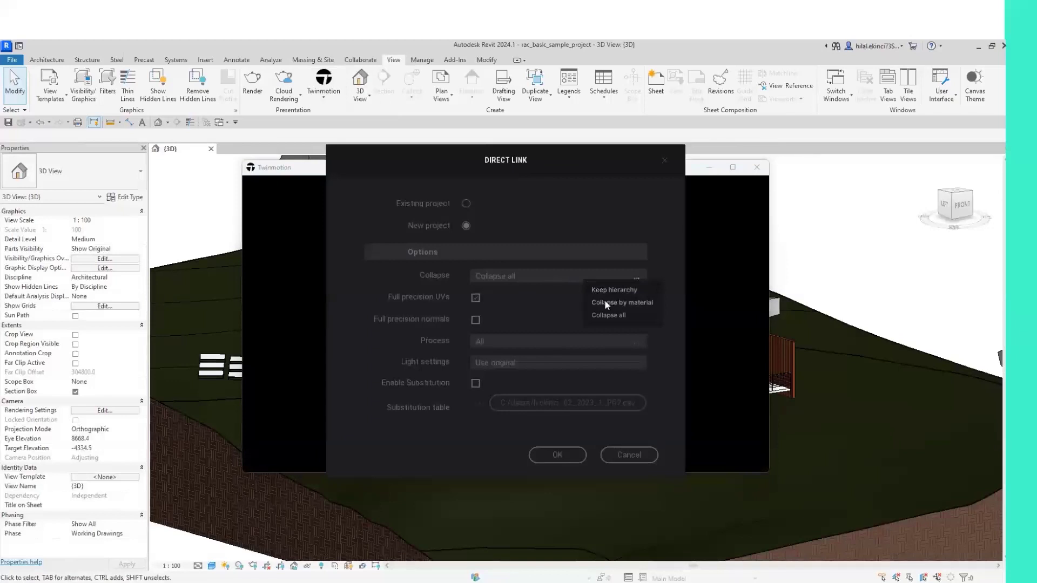
click(607, 316)
click(556, 455)
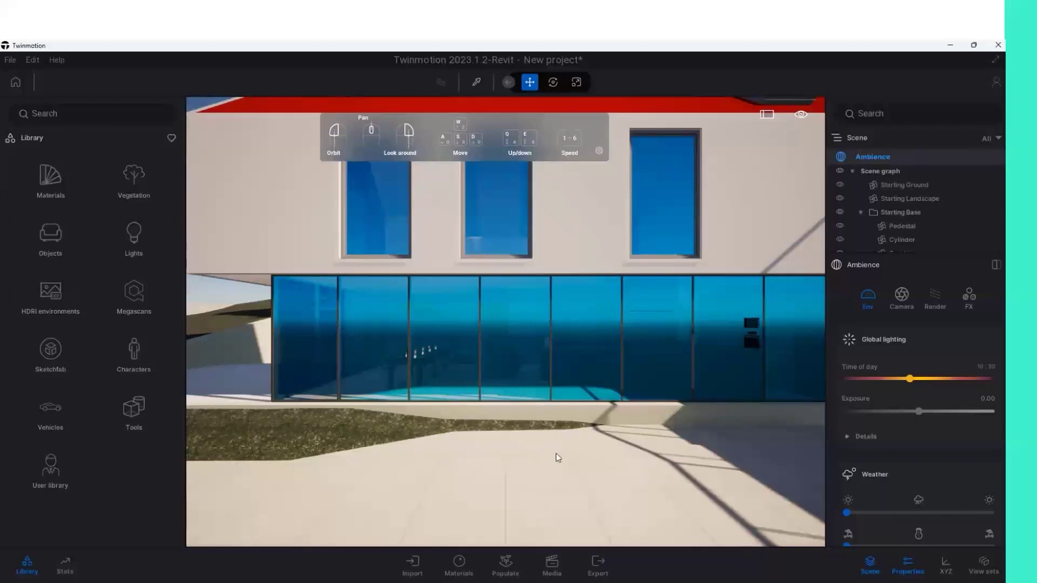
Delete the imported house, undo the deletion, then close Twinmotion without saving.
scroll(555, 452, down, 5)
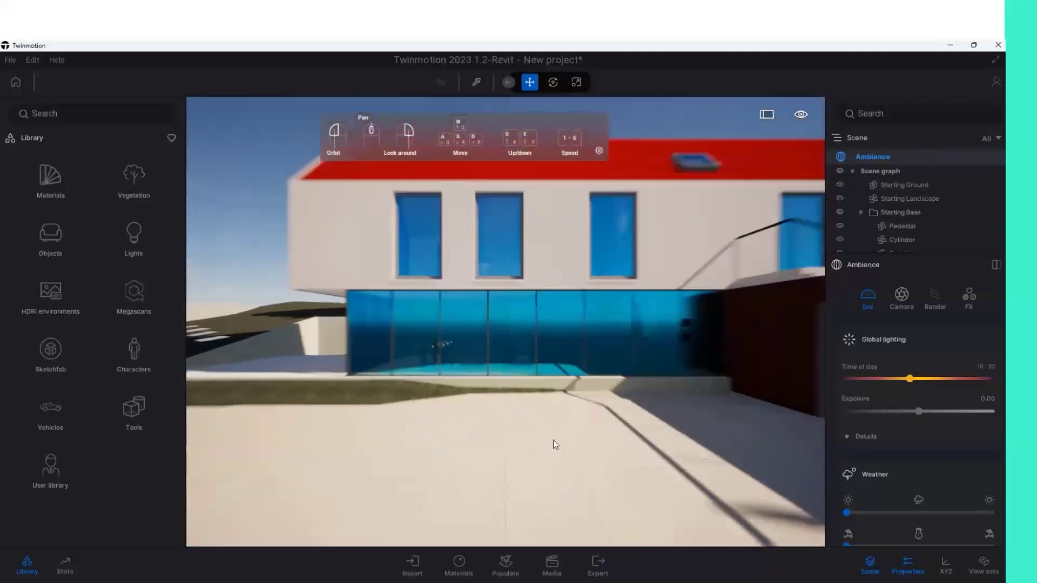
click(514, 312)
scroll(388, 370, down, 3)
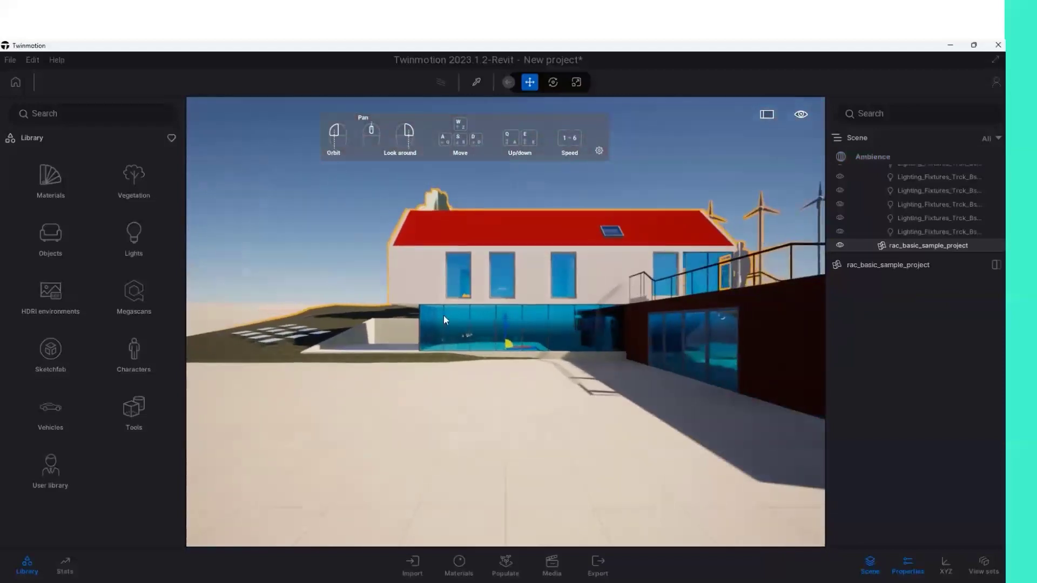
key(Delete)
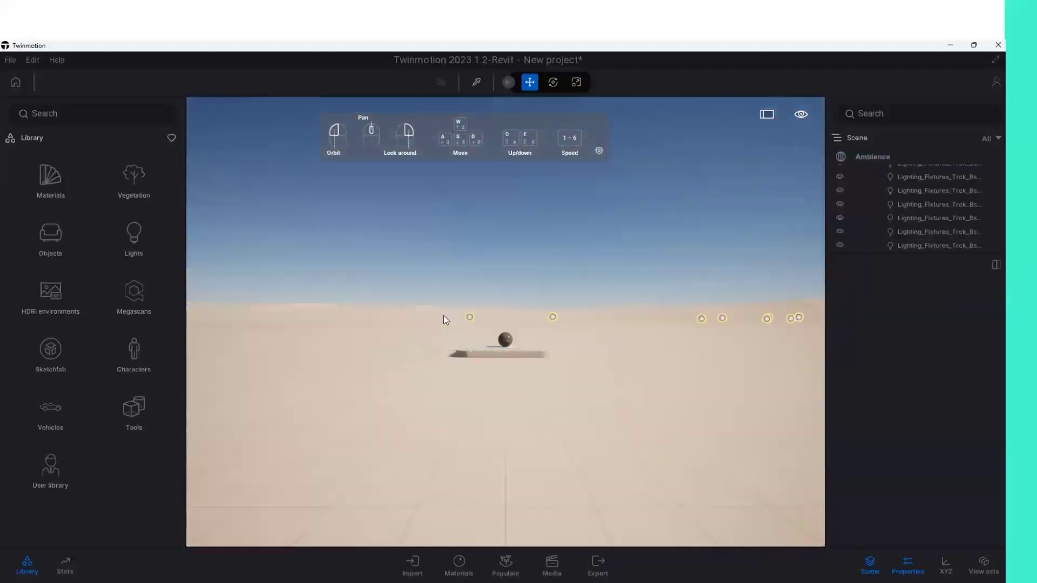
key(ctrl+z)
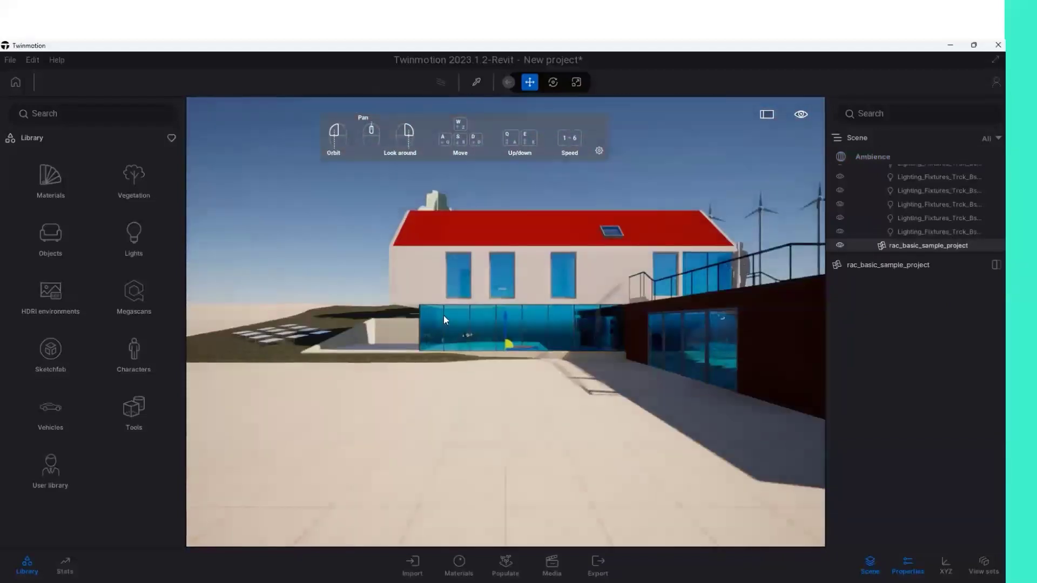
click(997, 48)
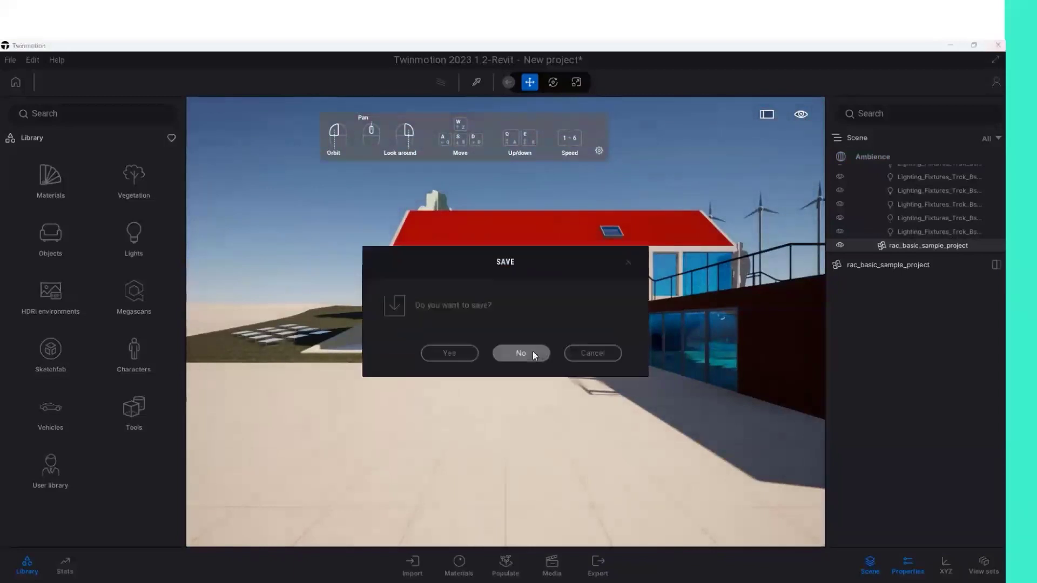
click(532, 351)
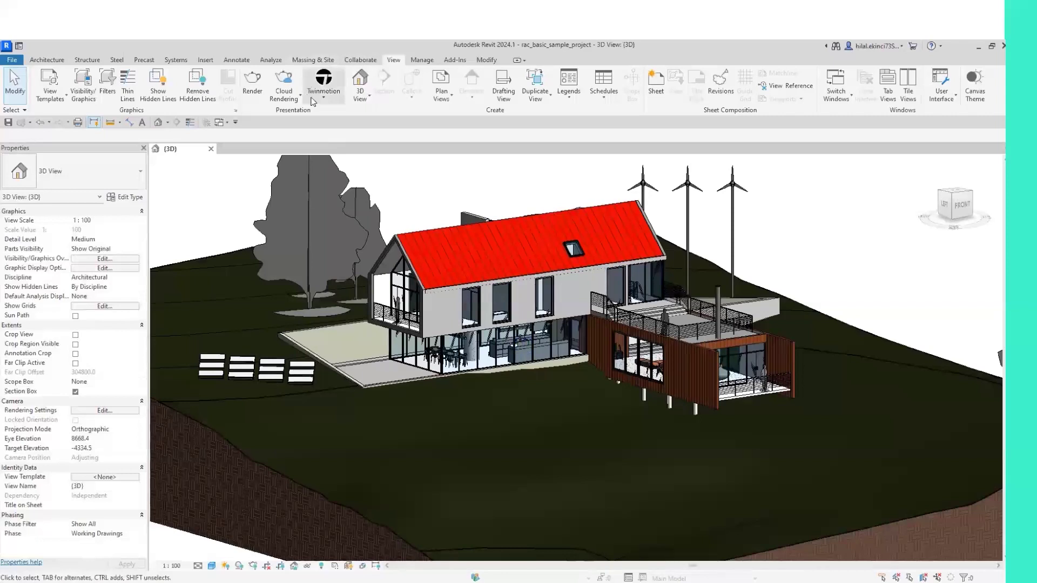
Reopen the house in a new Twinmotion project with Collapse set to Keep hierarchy.
click(323, 102)
click(340, 120)
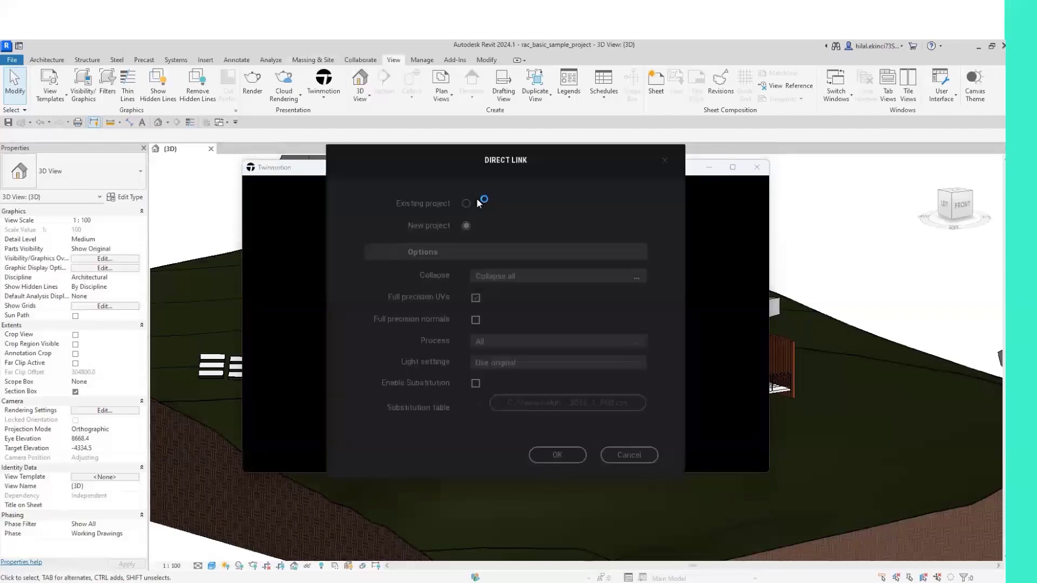
click(525, 275)
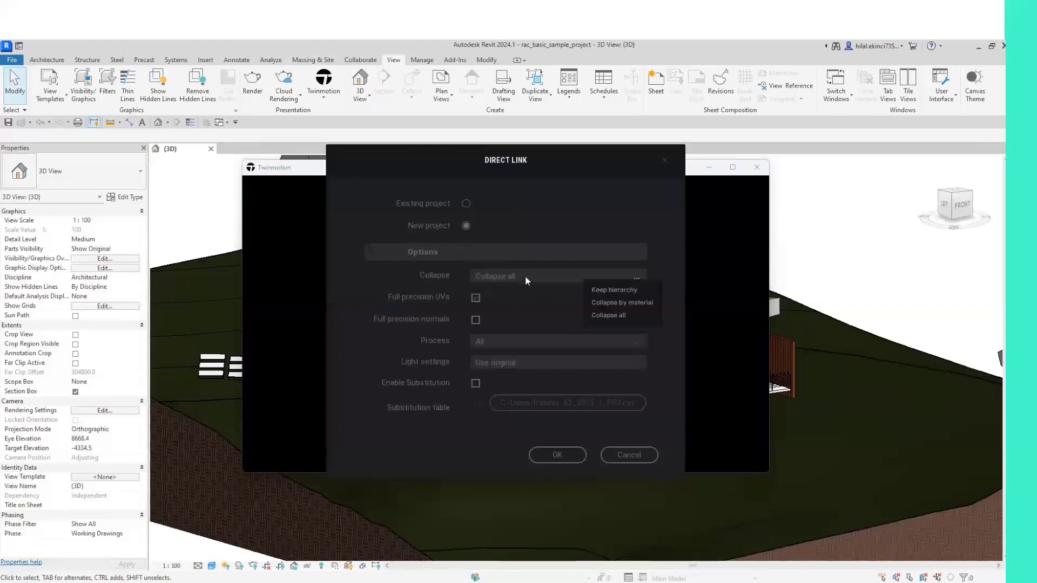
click(594, 292)
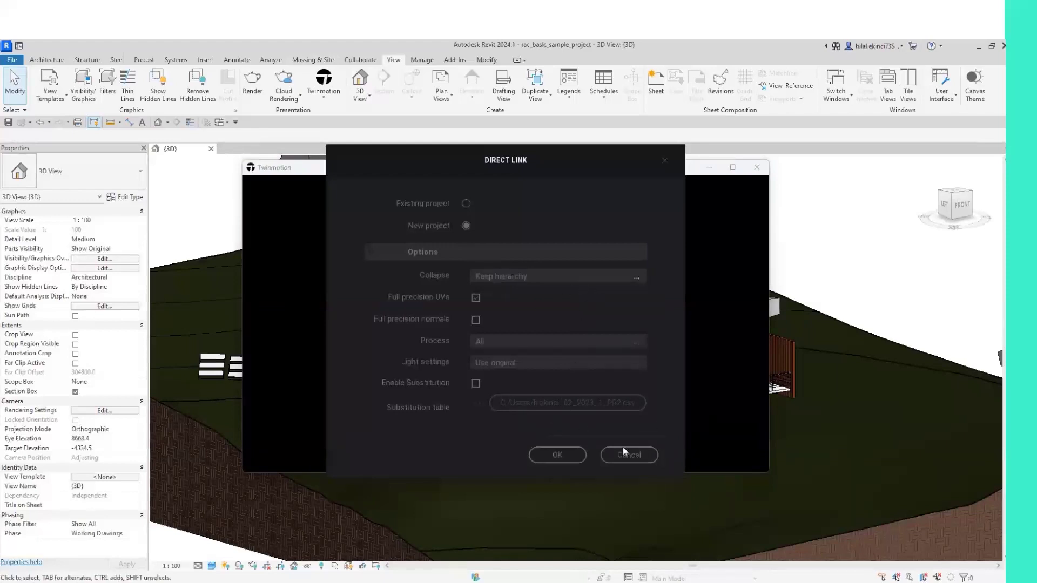
click(571, 454)
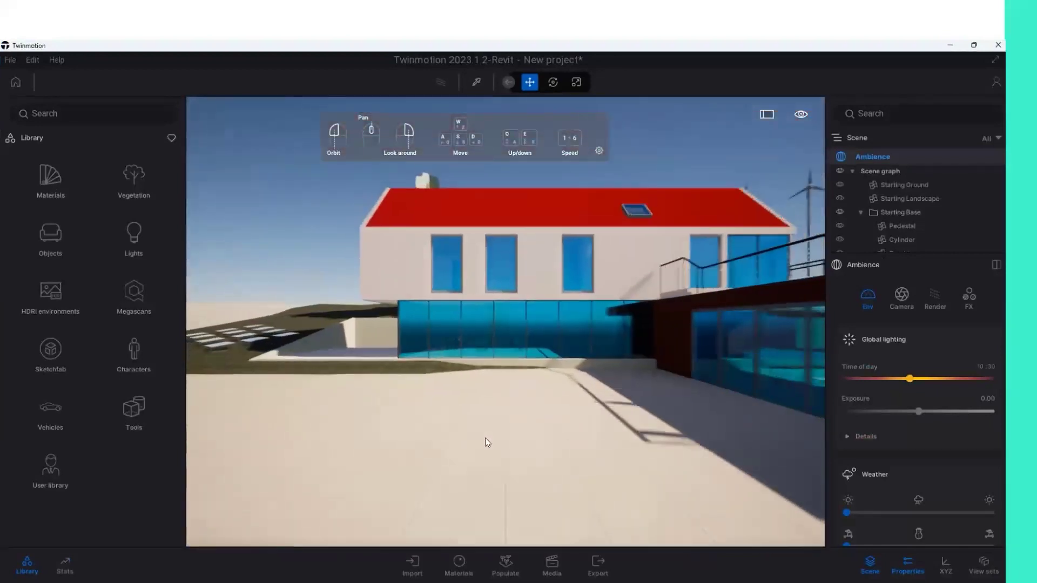
Delete and restore the red roof, then hide the rac_basic_sample_project model.
click(447, 239)
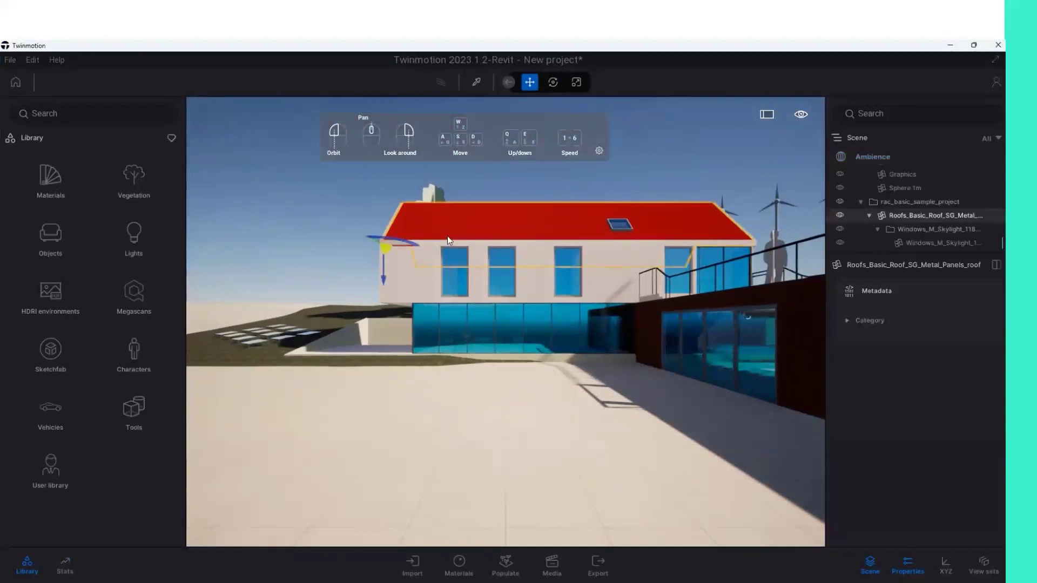
key(Delete)
key(ctrl+z)
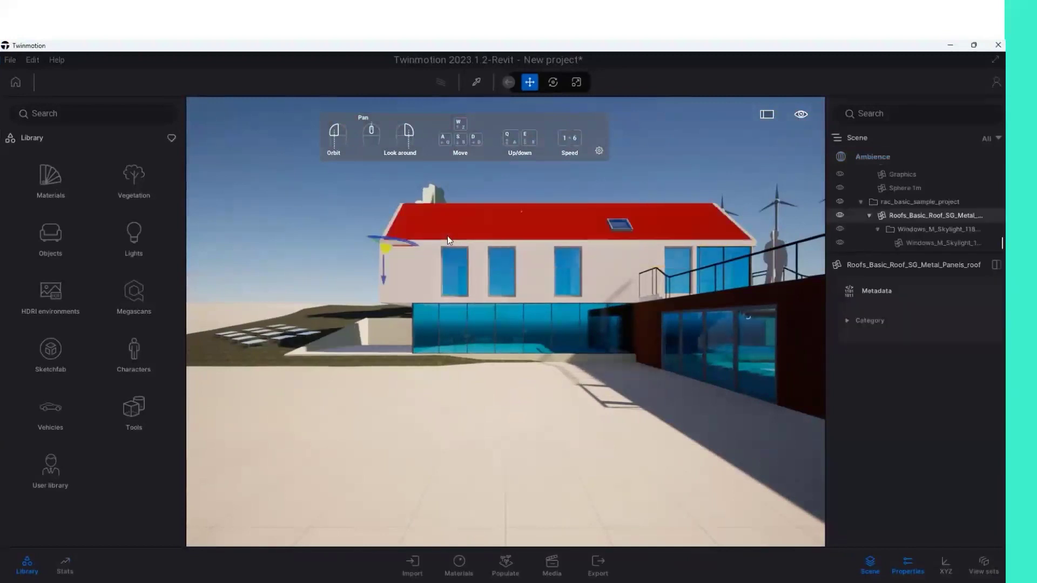
click(840, 202)
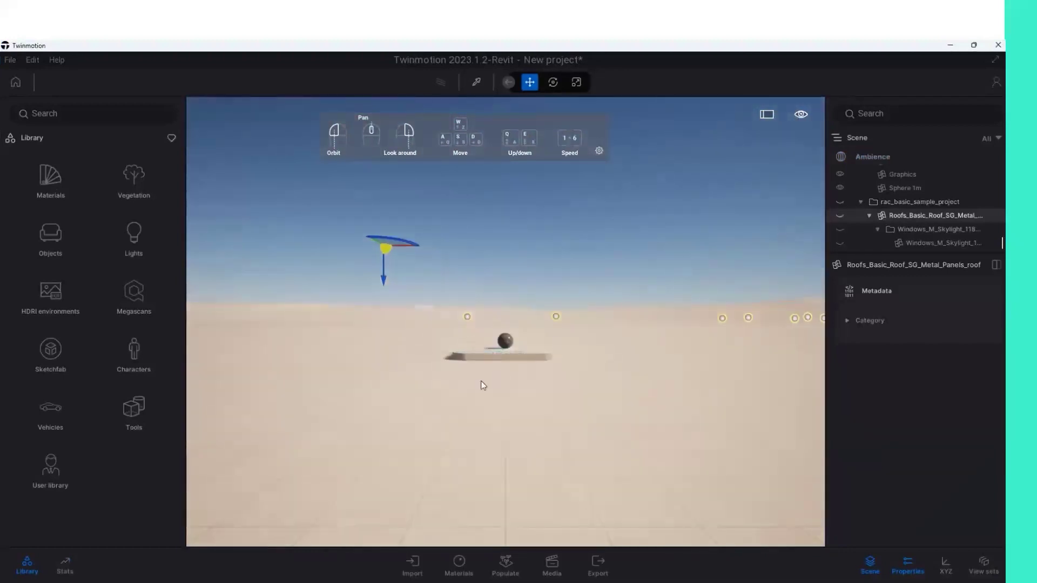
Select the starting base platform and inspect the leftover light fixtures near it.
click(500, 356)
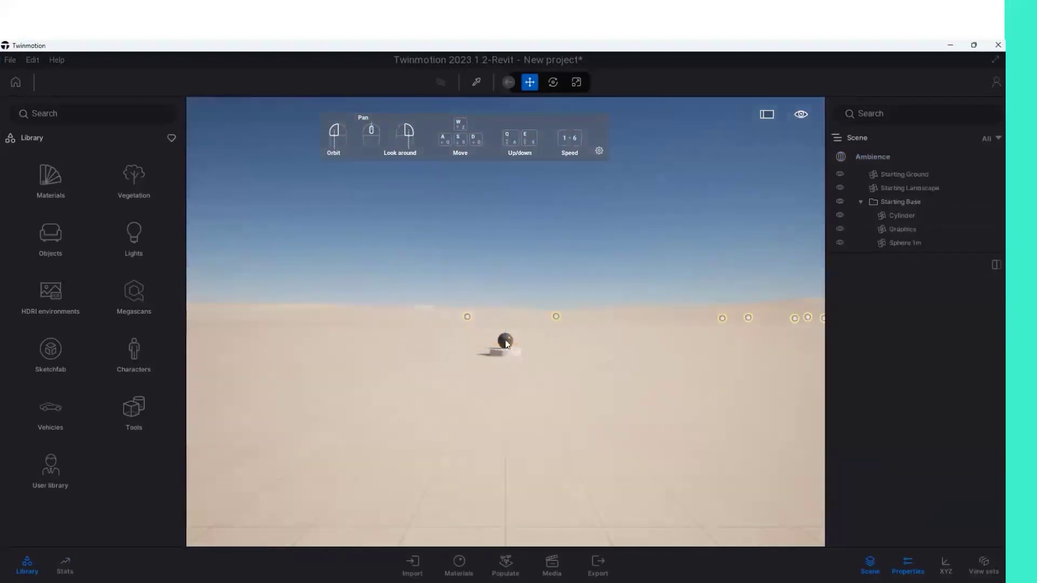
click(509, 355)
click(558, 313)
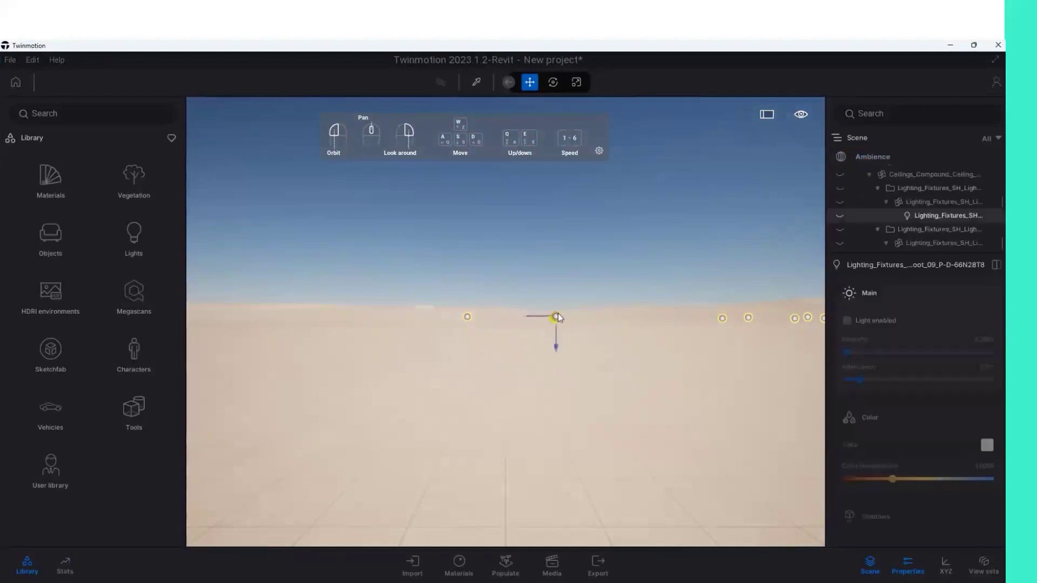
click(455, 331)
click(468, 318)
click(542, 331)
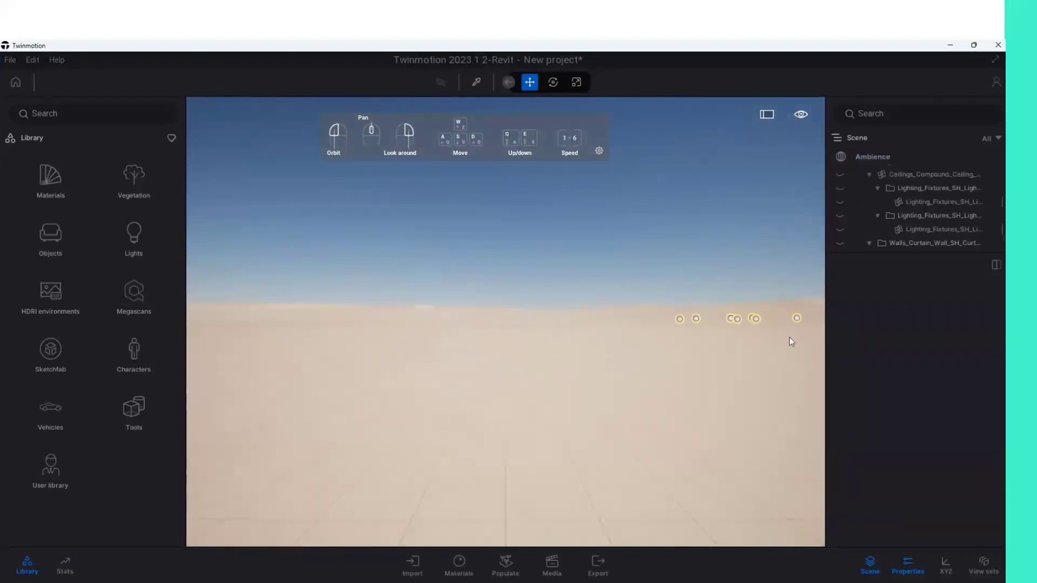
Inspect the row of light fixtures on the right side of the scene.
click(795, 320)
click(757, 320)
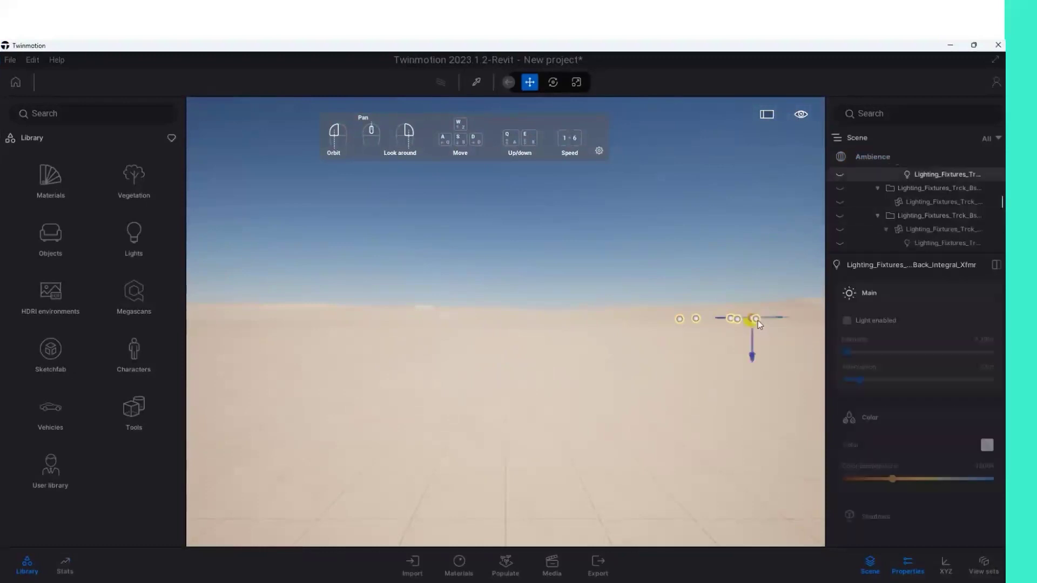
click(756, 318)
click(736, 319)
click(729, 320)
click(694, 317)
click(680, 320)
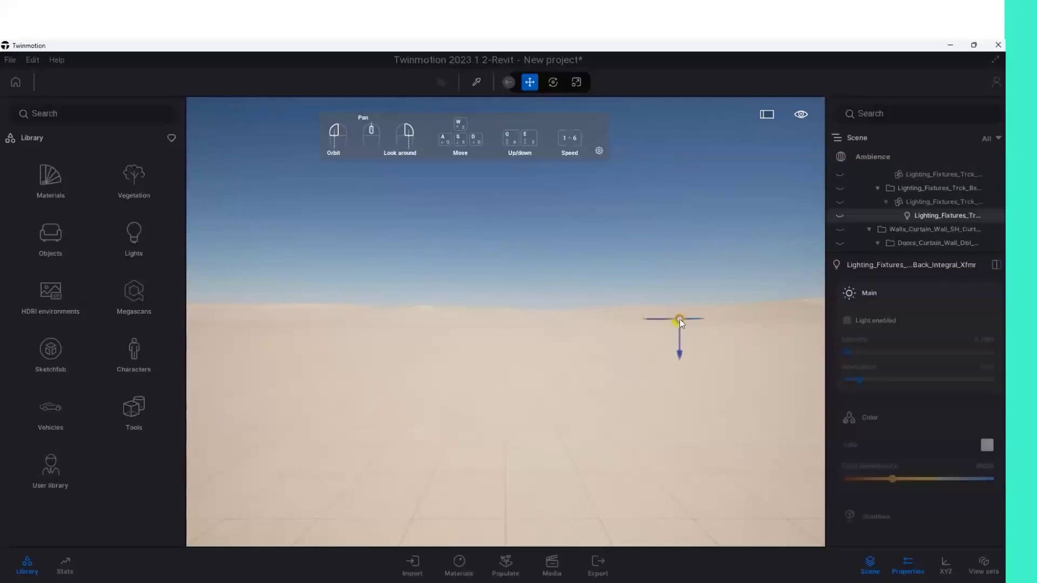
mouse_move(938, 188)
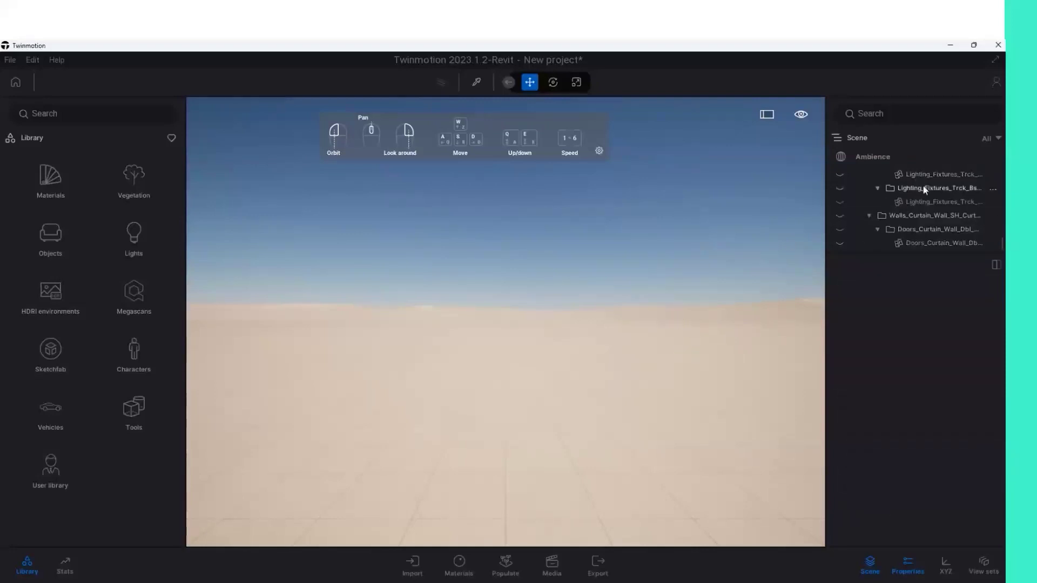
scroll(886, 169, up, 5)
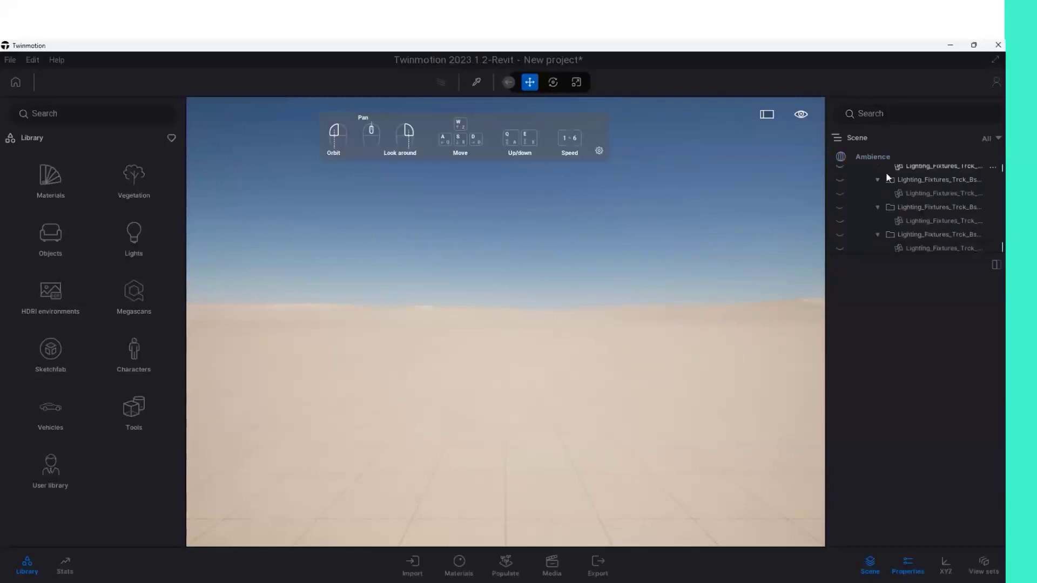
scroll(888, 184, down, 3)
scroll(870, 217, down, 5)
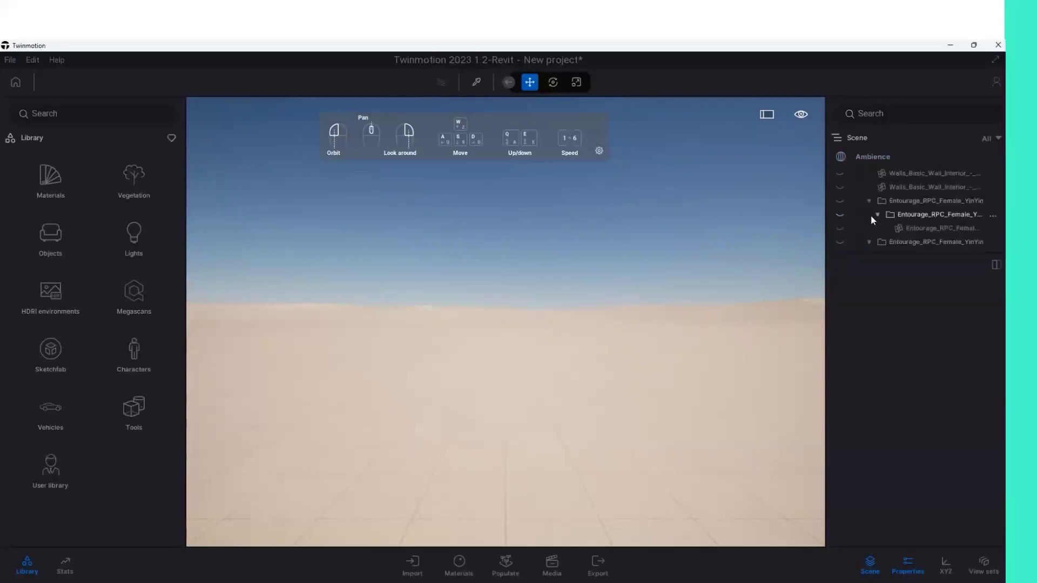
Search 'rac' in the Scene panel and unhide rac_basic_sample_project.
text(rar)
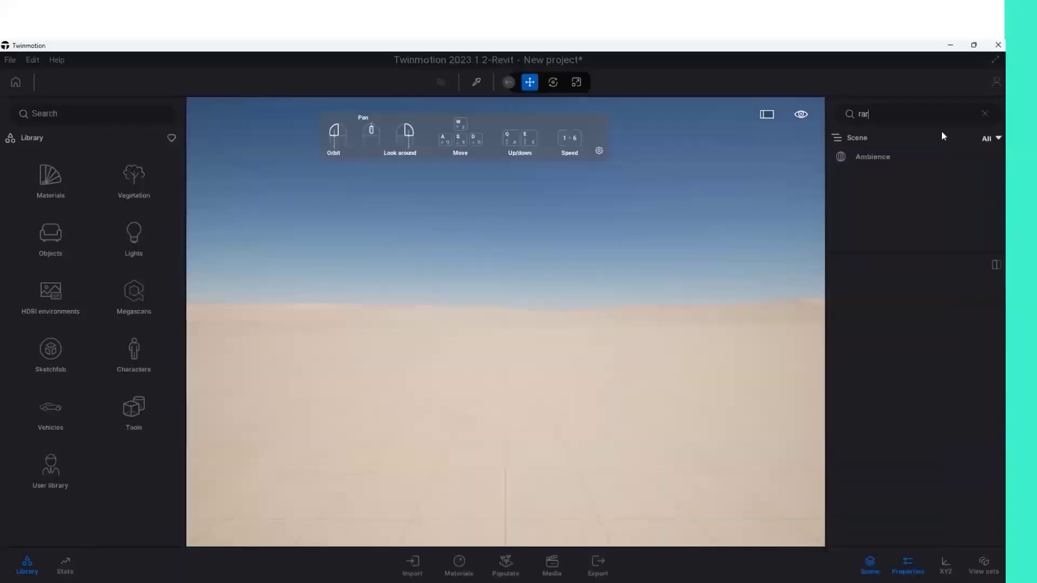
key(BackSpace)
text(c)
click(839, 172)
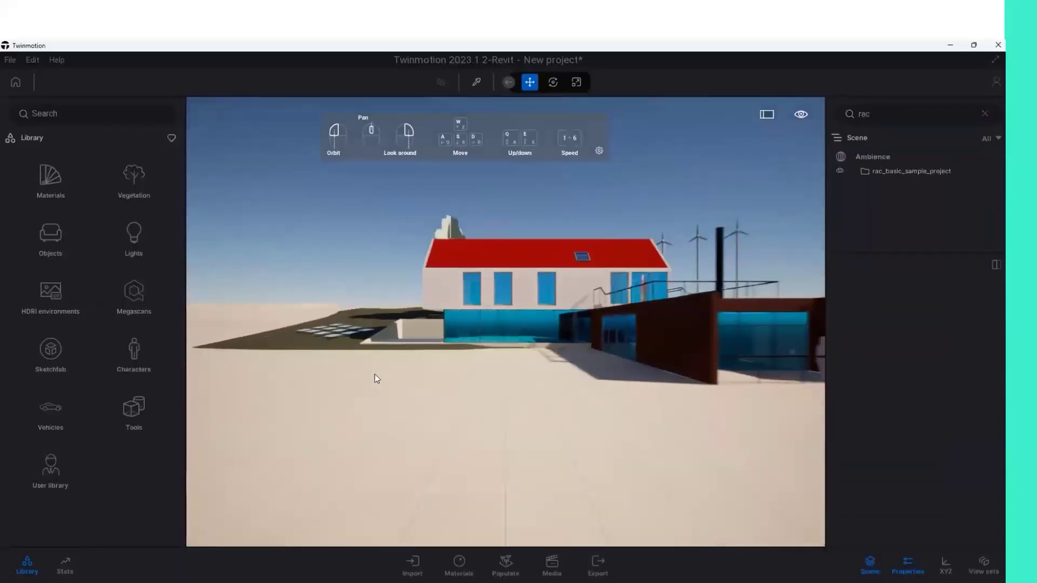
Lower the starting ground to -3.583 so the grassy landscape appears around the house.
drag(511, 390, 432, 347)
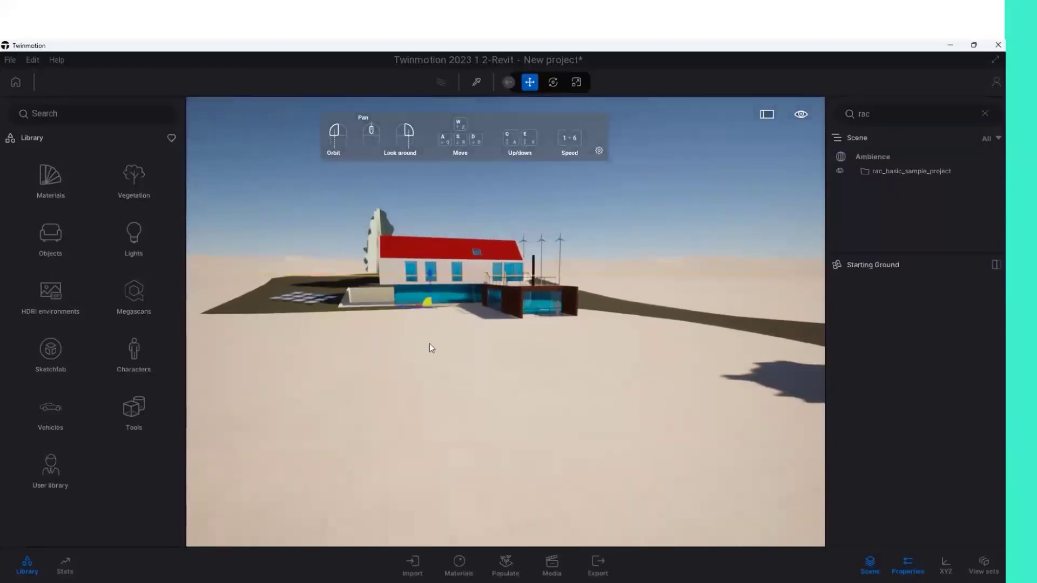
drag(432, 275, 423, 271)
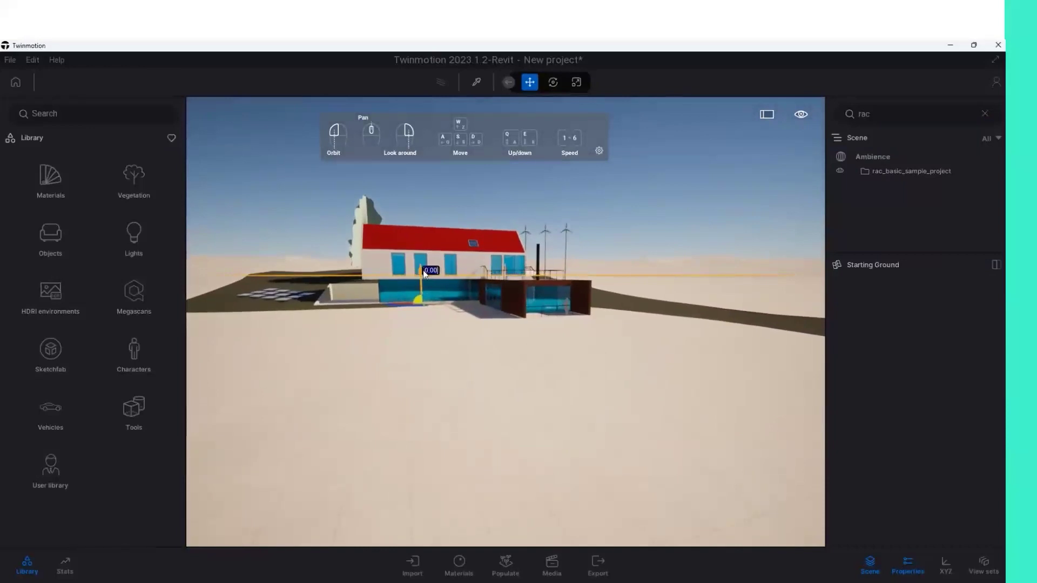
drag(422, 271, 437, 324)
mouse_move(530, 344)
mouse_down()
mouse_move(592, 336)
mouse_move(497, 376)
mouse_move(386, 364)
mouse_up()
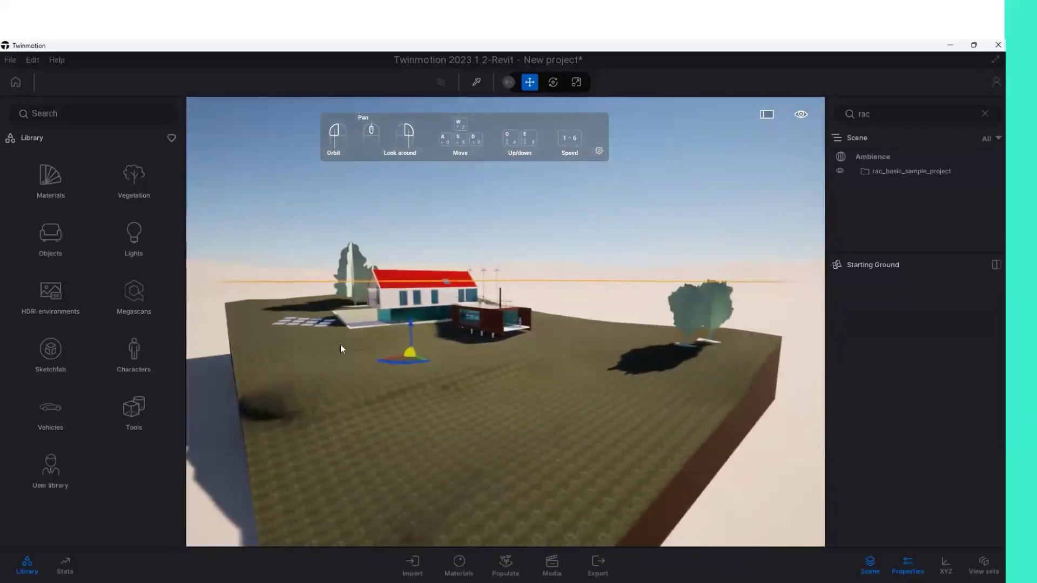
scroll(319, 336, up, 3)
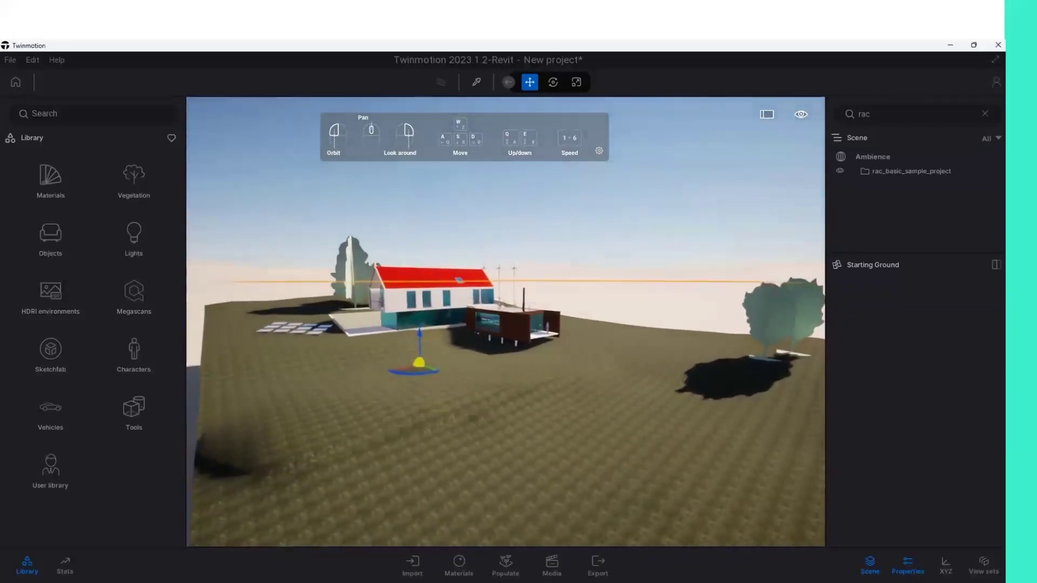
drag(418, 342, 367, 355)
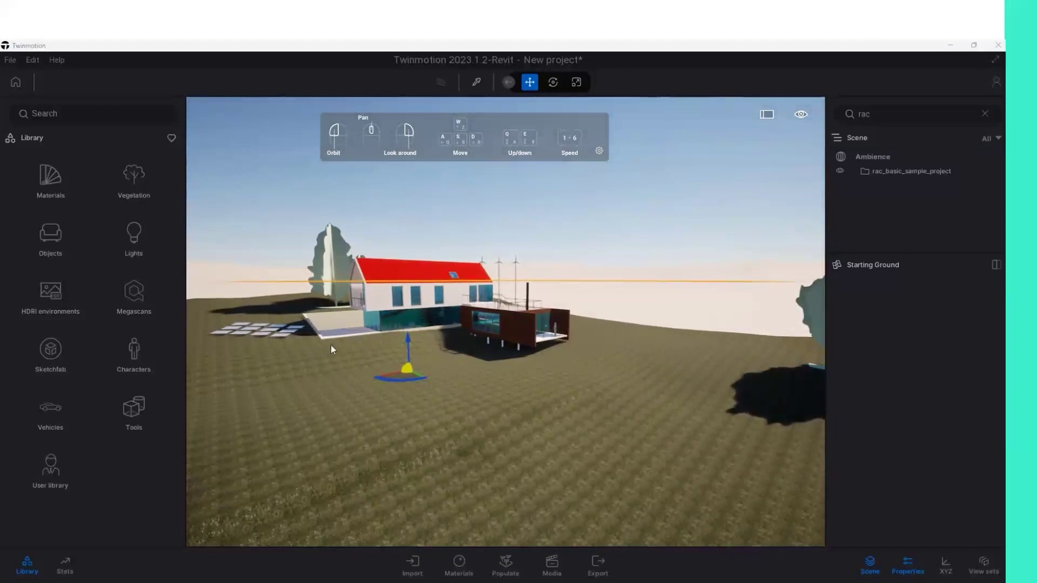
Hide the side panels, restore the Library, and show the performance statistics.
click(28, 572)
click(898, 569)
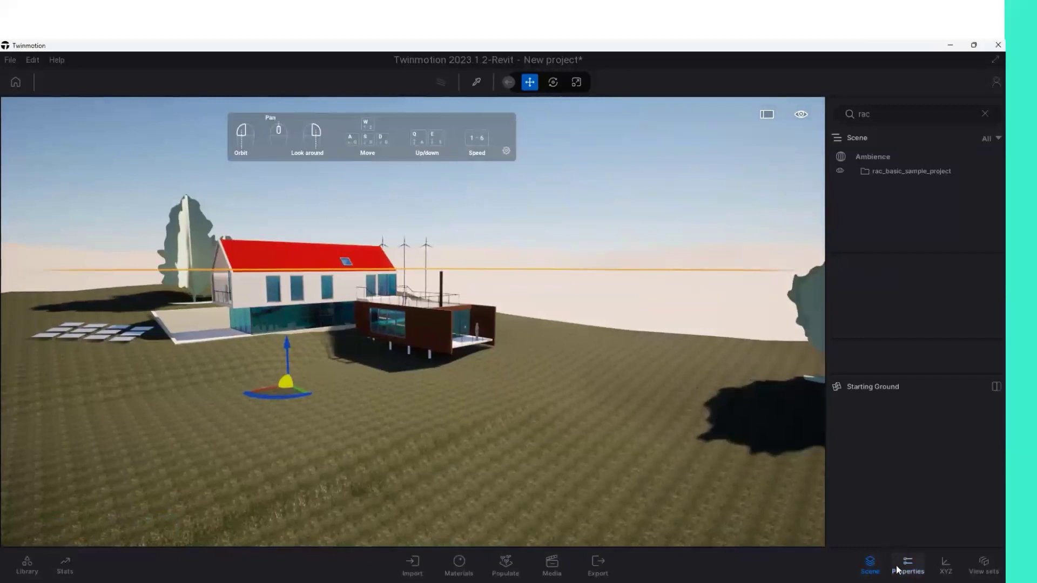
click(879, 574)
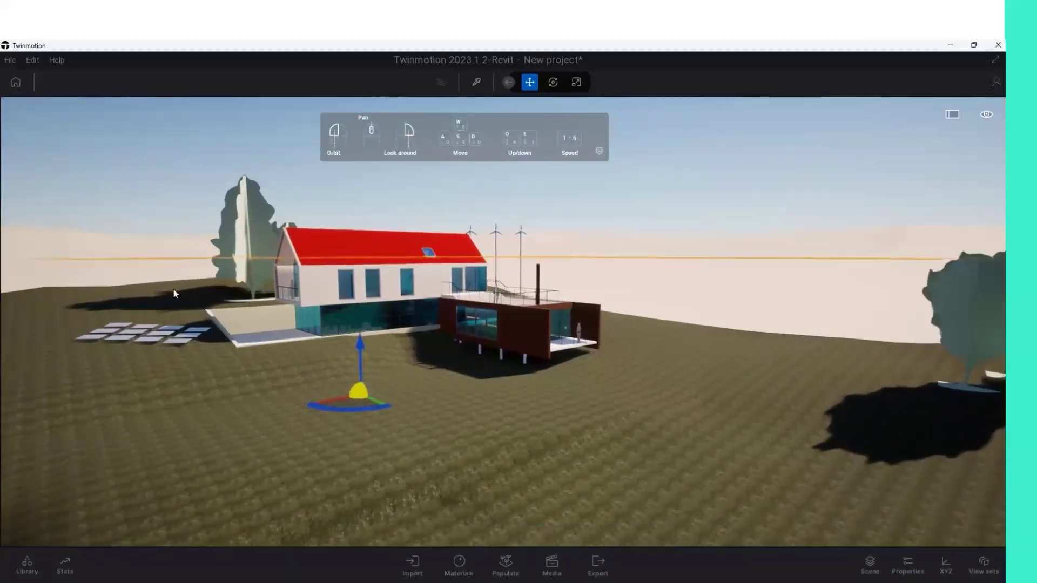
click(27, 564)
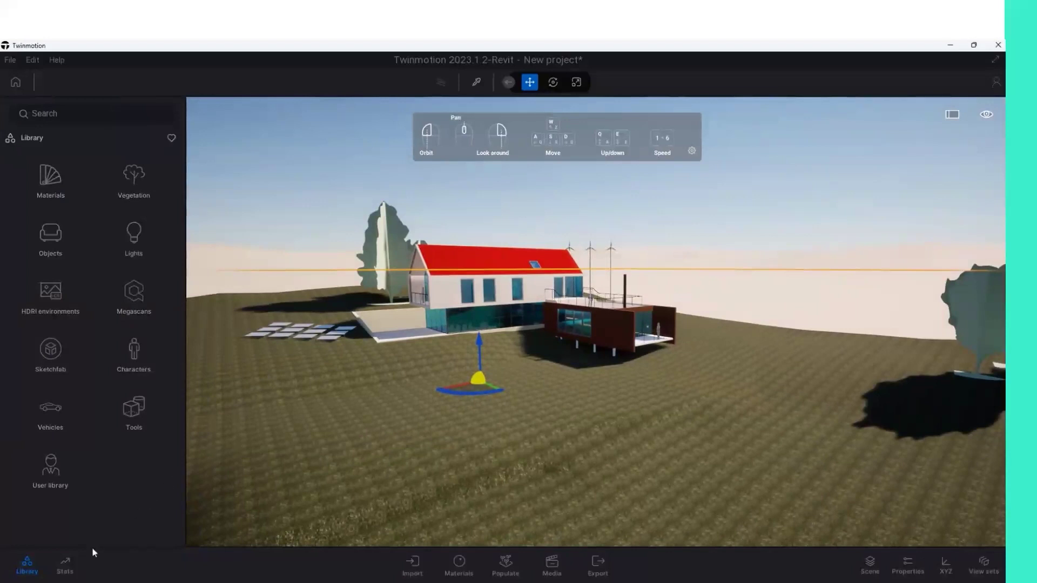
click(67, 570)
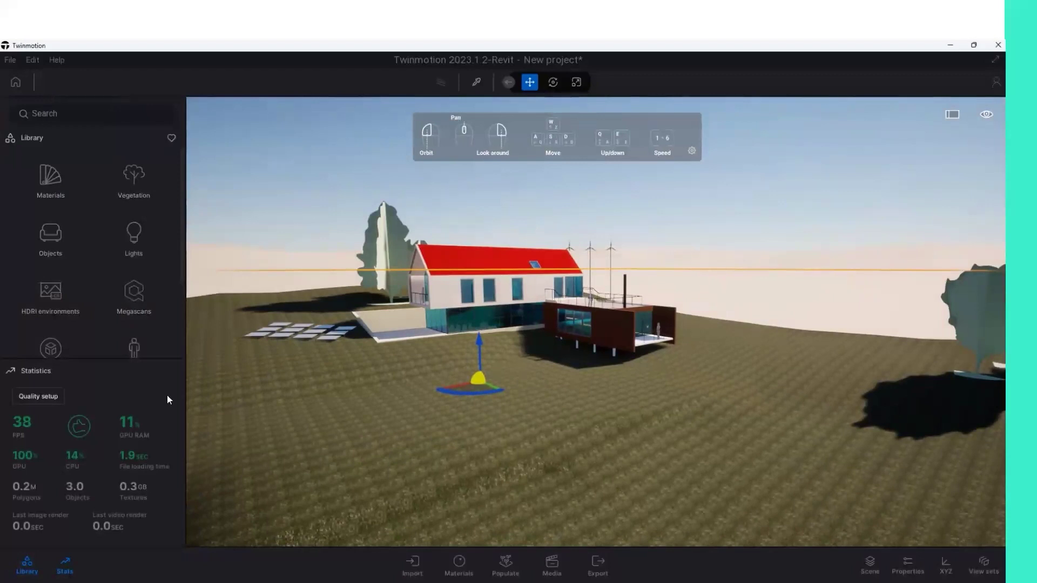
Restore the Scene panel and select the annex, the poplar and the house-front element.
click(867, 567)
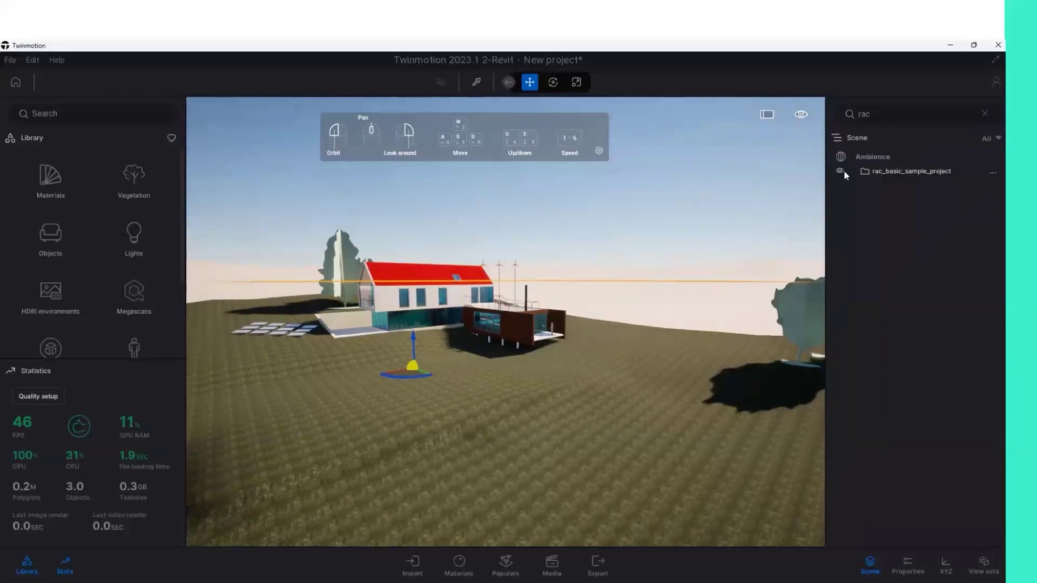
click(528, 338)
click(538, 336)
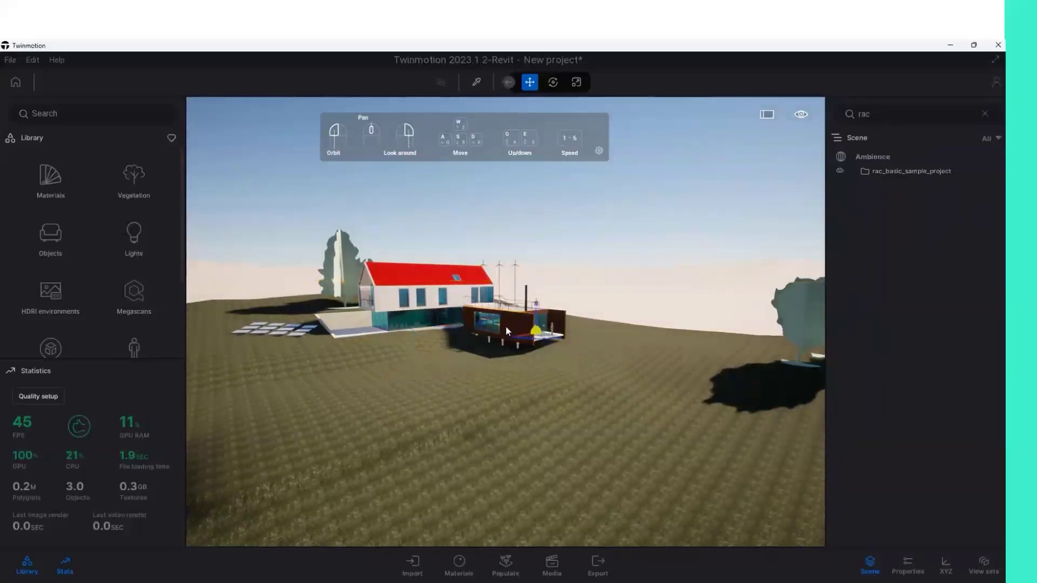
click(334, 270)
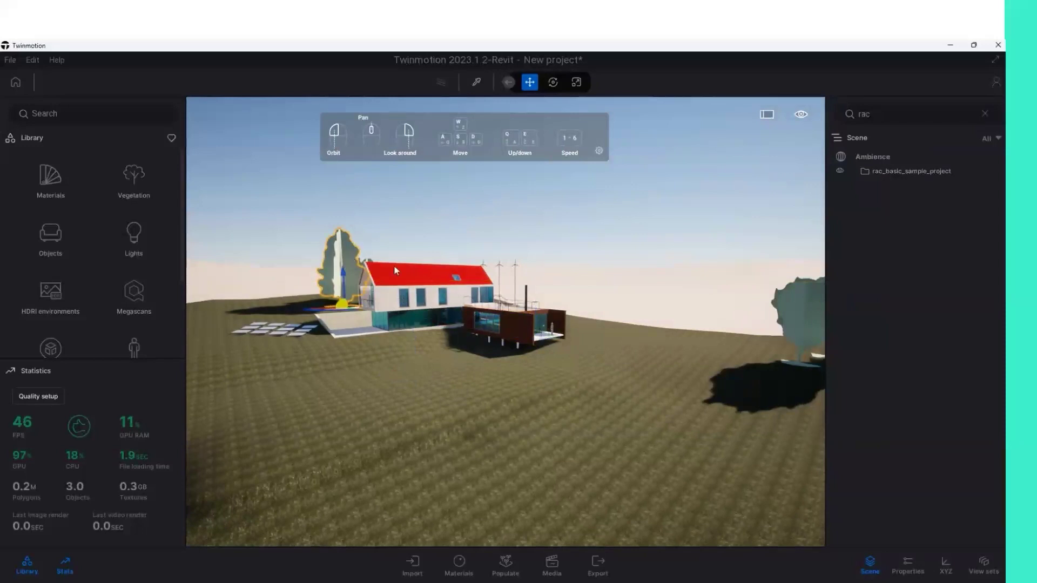
click(536, 297)
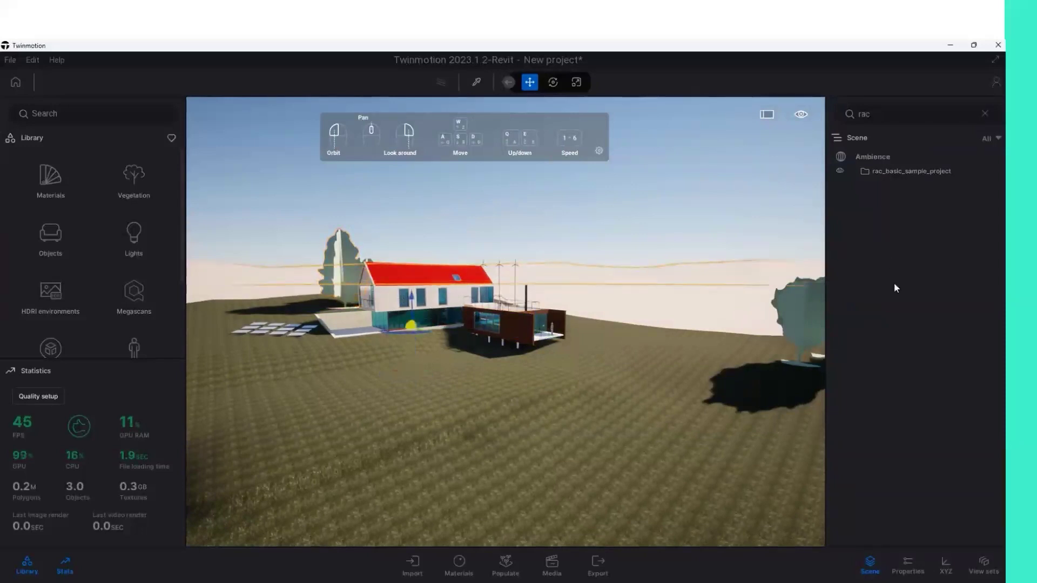
Show Properties and inspect the timber annex wall, poplar, honey locust and solar panels.
click(918, 561)
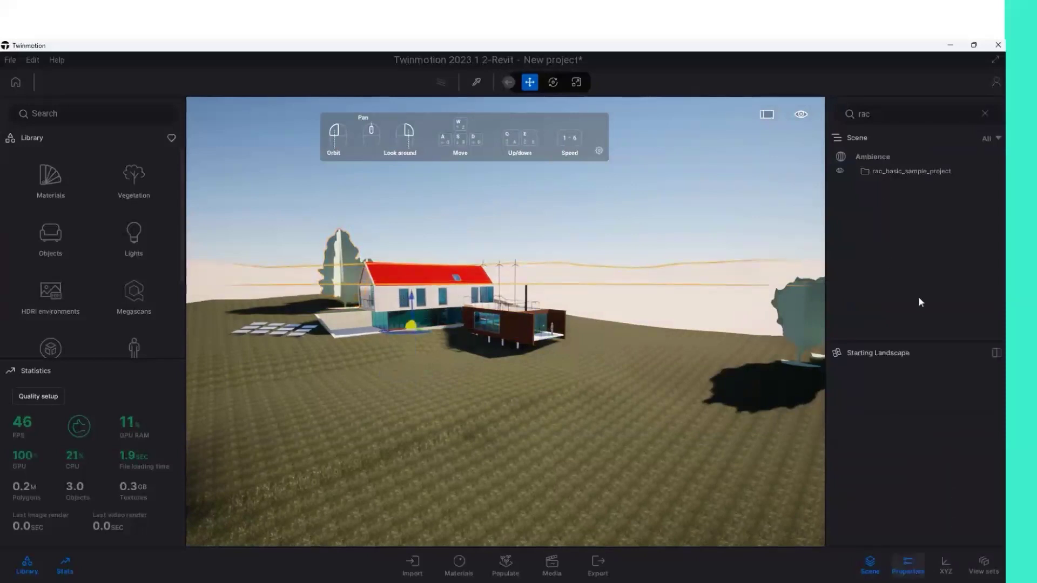
click(487, 328)
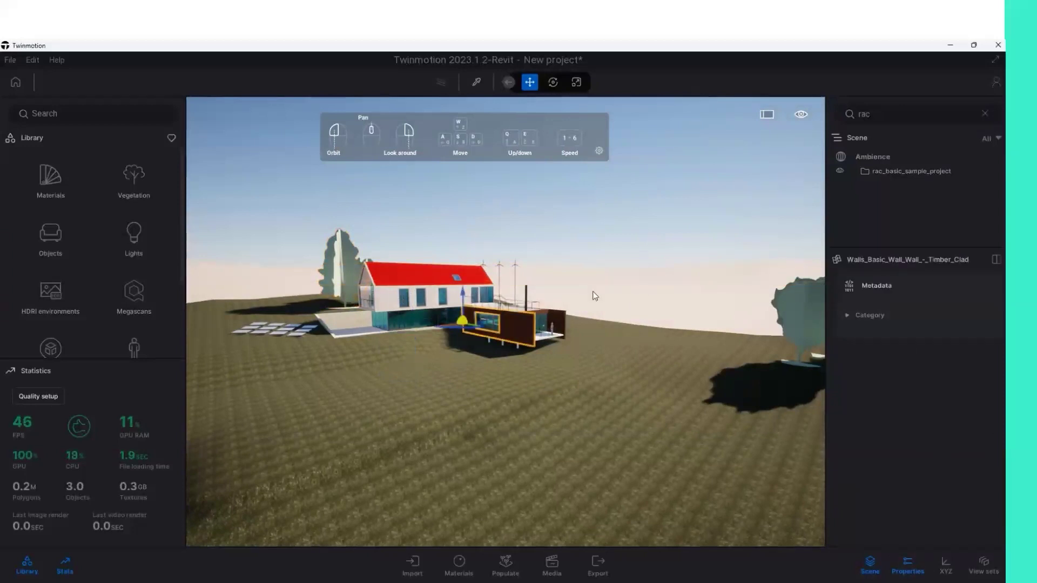
click(343, 254)
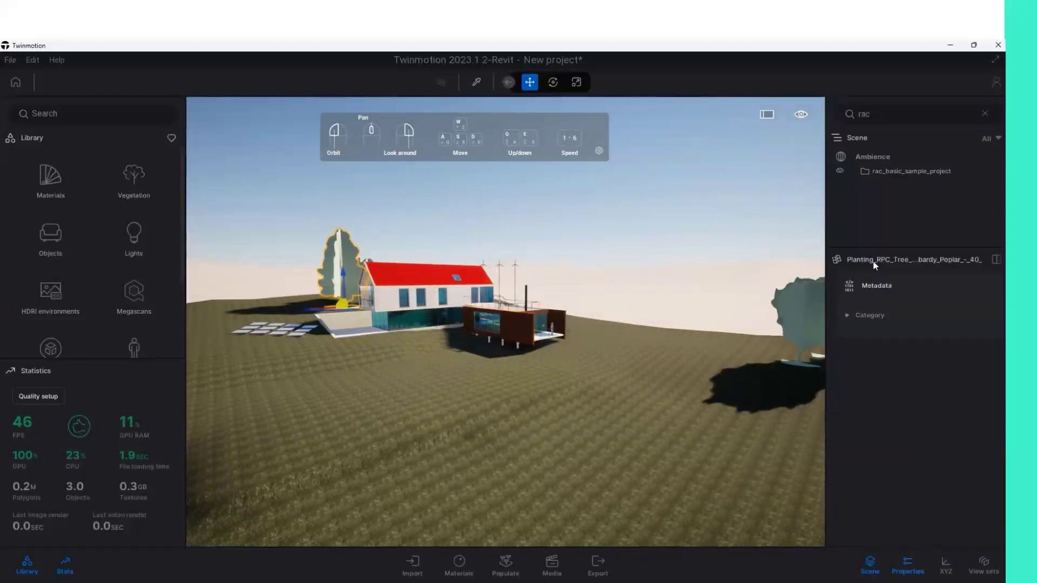
click(818, 312)
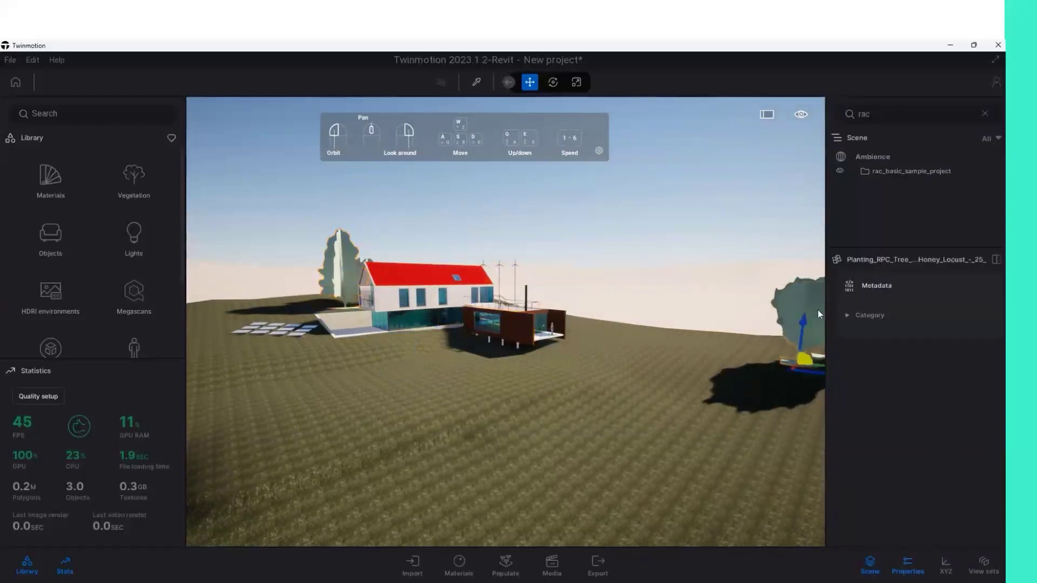
click(283, 335)
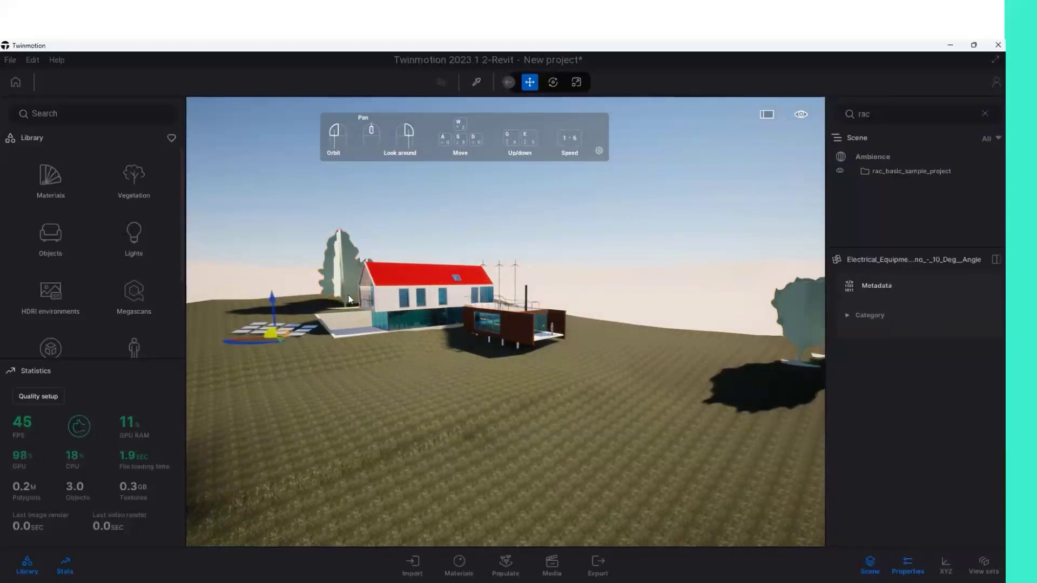
click(338, 261)
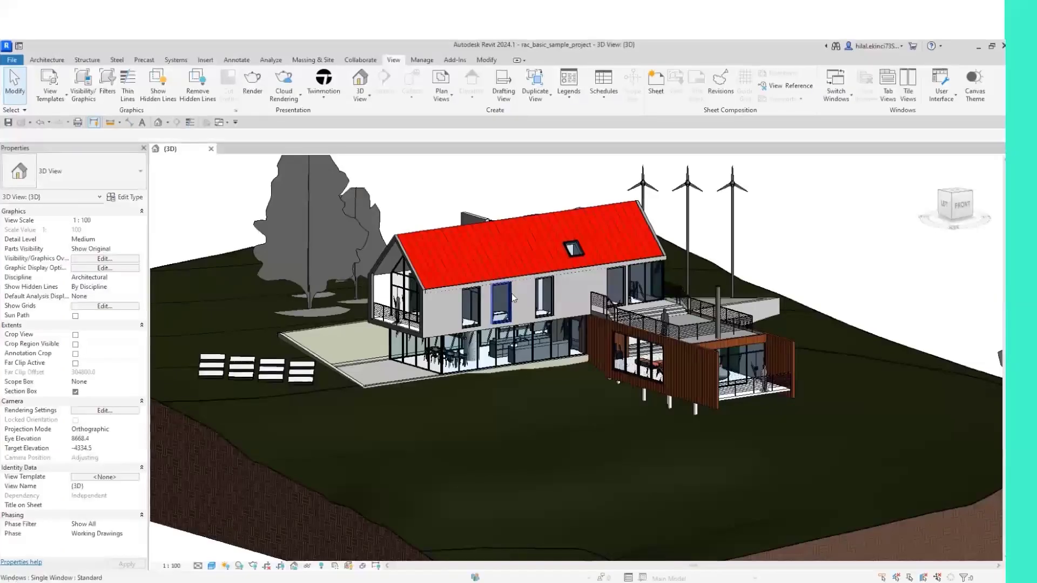
Delete the Red Ash and all eight planting instances from the Revit project.
click(315, 233)
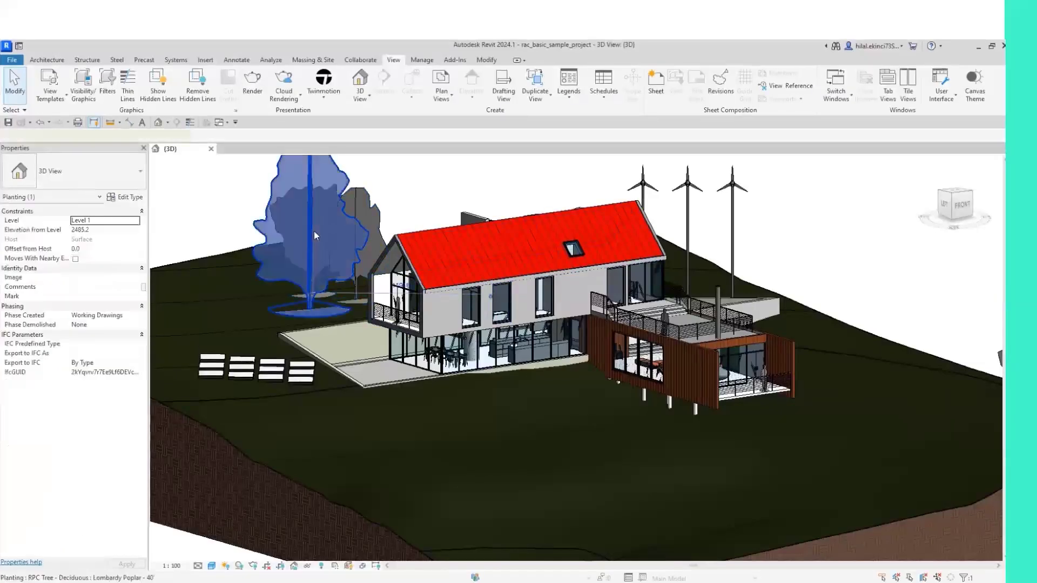
key(Escape)
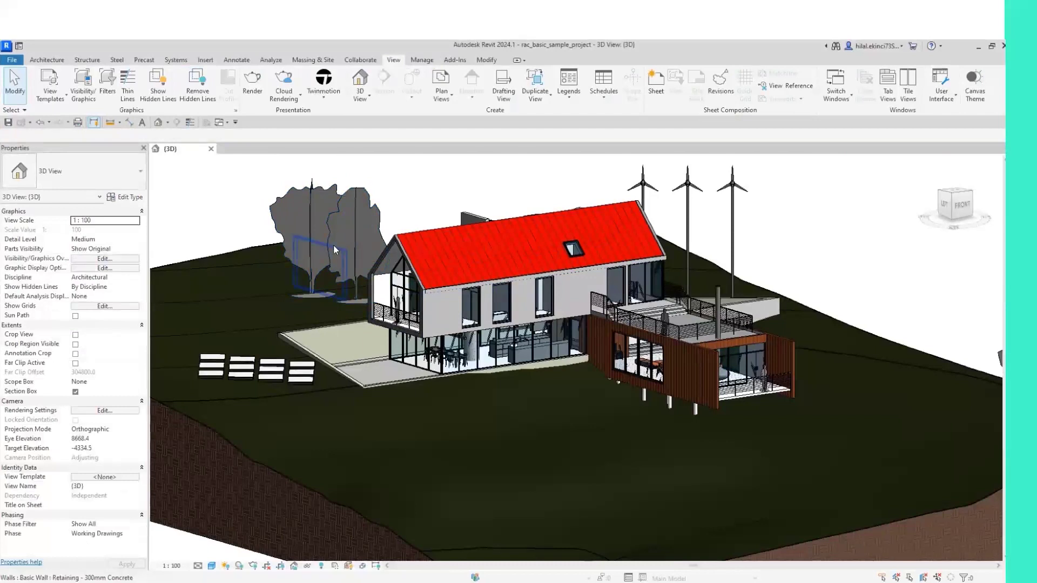
click(333, 245)
click(359, 189)
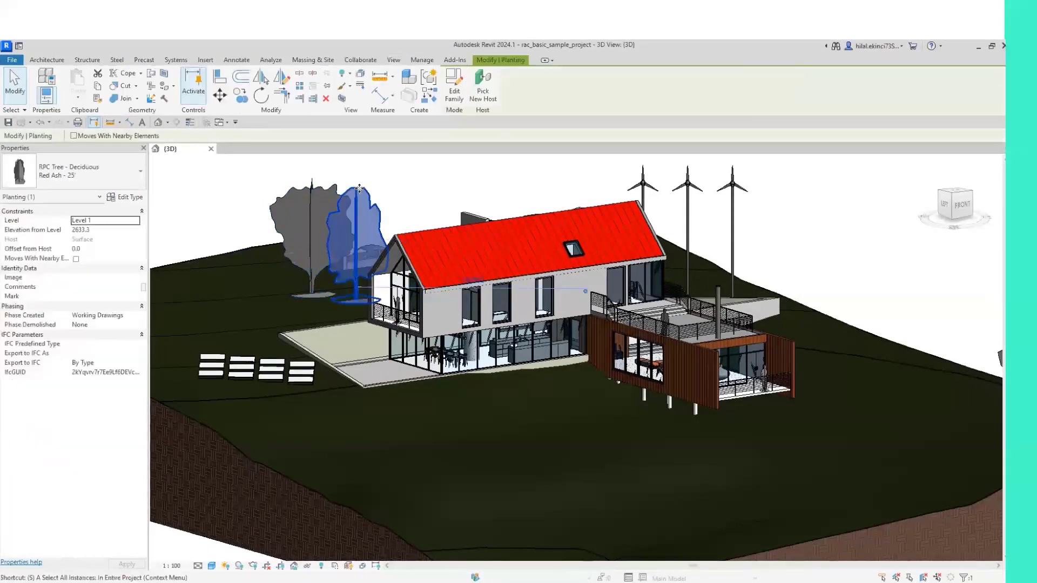
key(Delete)
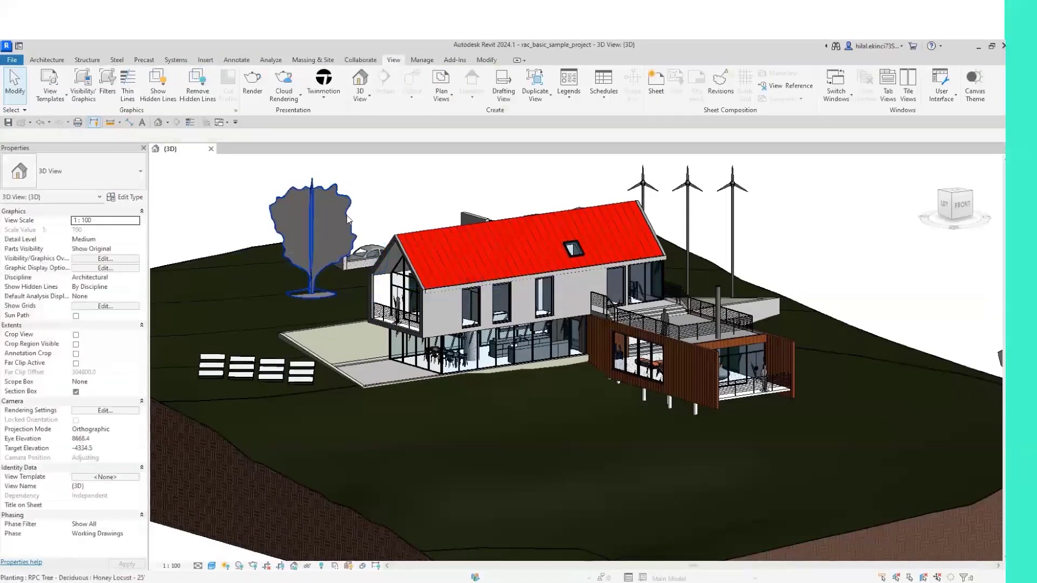
click(349, 218)
key(s)
key(a)
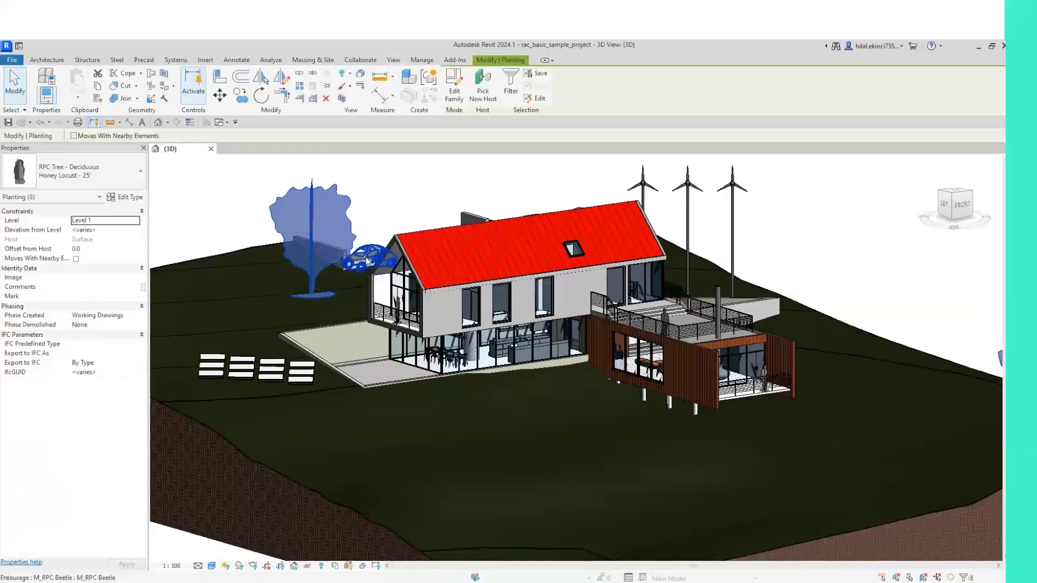
scroll(365, 259, down, 3)
key(Delete)
Delete the person figure standing on the balcony.
scroll(372, 259, up, 2)
scroll(425, 310, up, 1)
scroll(425, 310, up, 1)
scroll(416, 294, up, 1)
scroll(405, 276, up, 1)
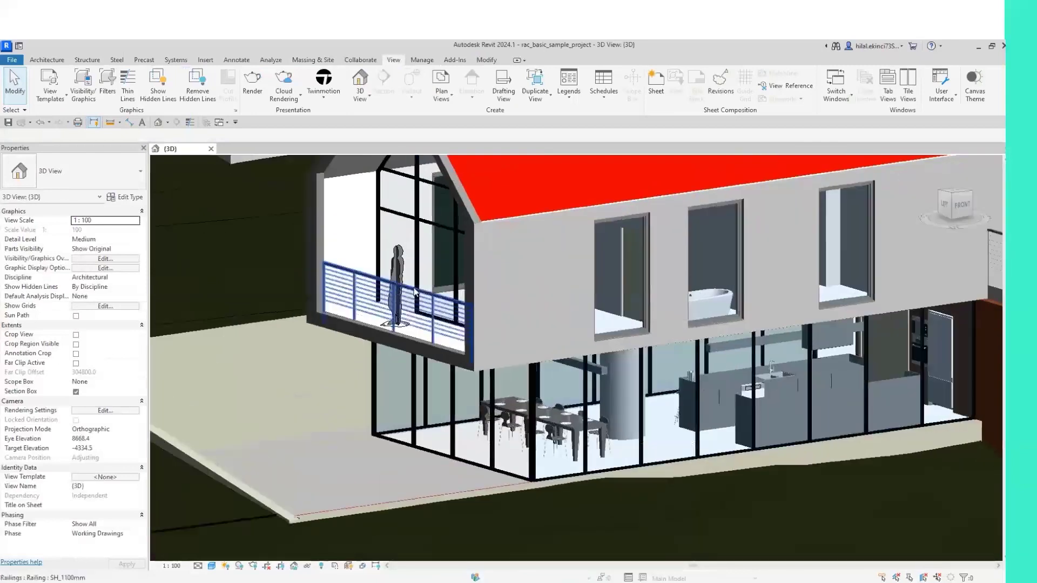
click(397, 262)
key(Delete)
Turn on Twinmotion Auto Sync and switch to Twinmotion to see the updated house.
scroll(382, 293, down, 2)
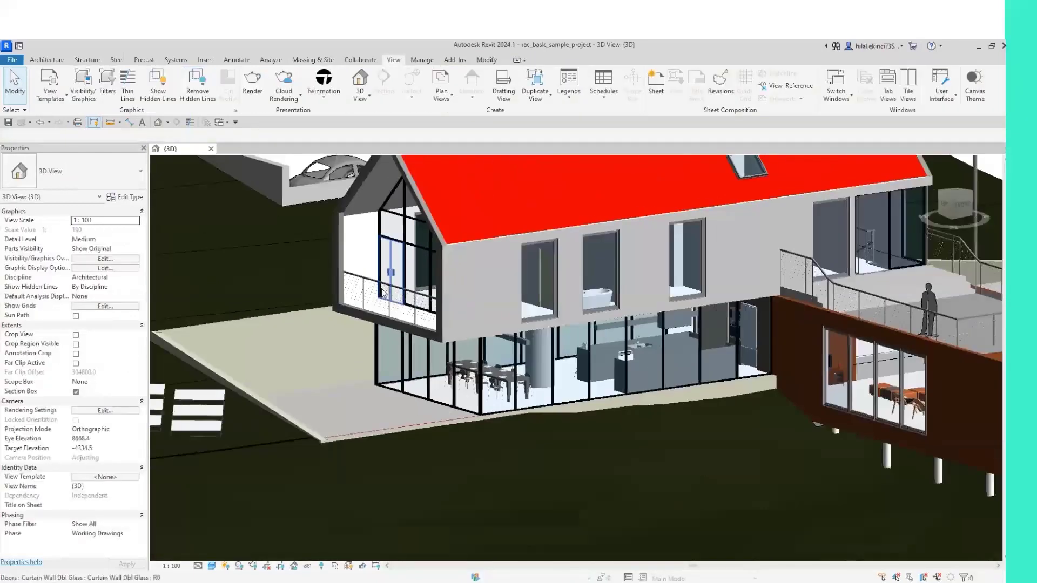
scroll(382, 292, down, 2)
scroll(421, 334, up, 1)
scroll(437, 350, up, 1)
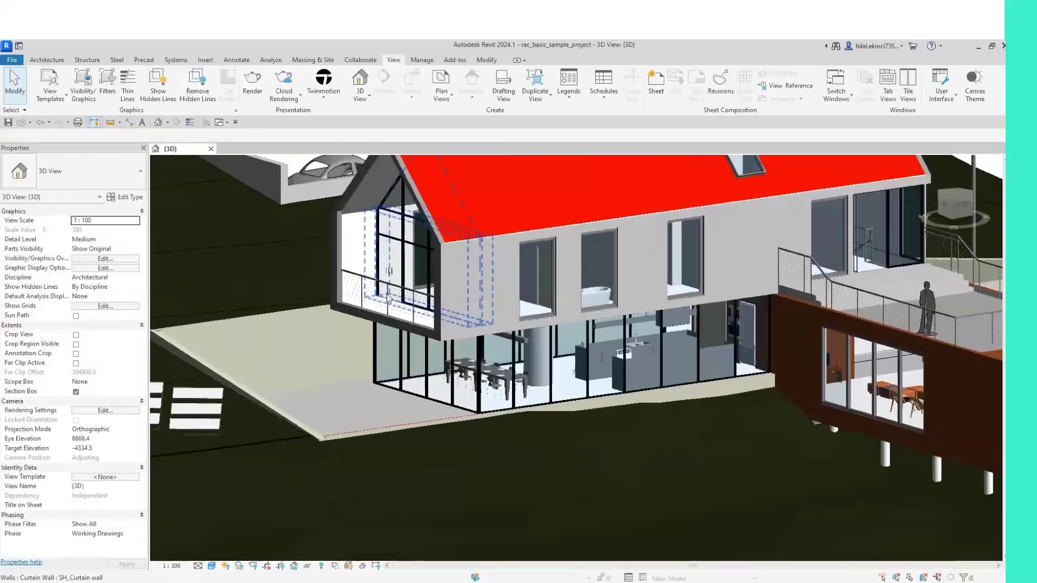
click(324, 98)
click(327, 139)
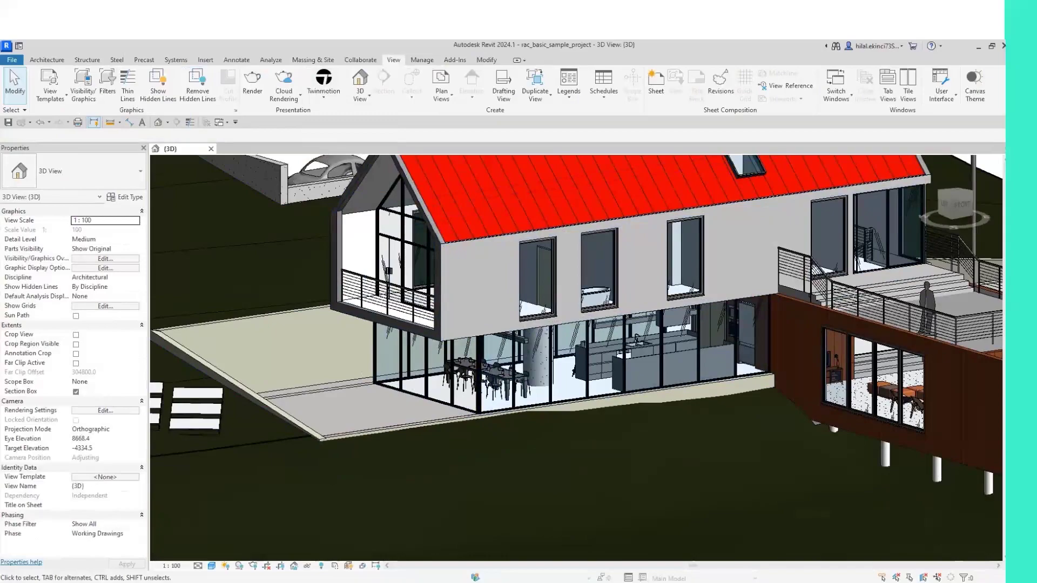
click(675, 540)
mouse_move(458, 287)
mouse_down()
mouse_move(529, 338)
mouse_move(441, 331)
mouse_up()
click(944, 564)
click(510, 316)
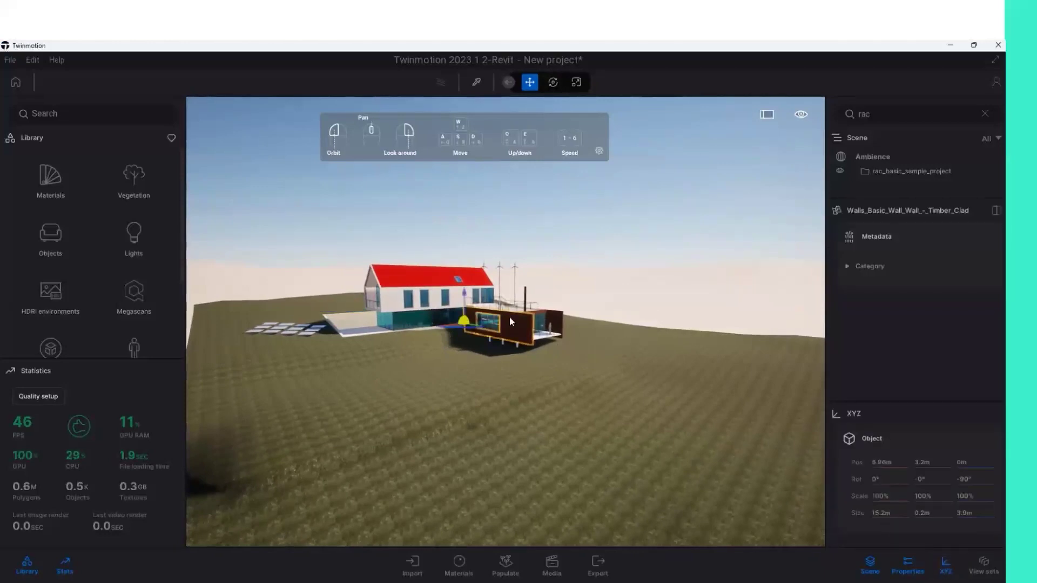
click(393, 303)
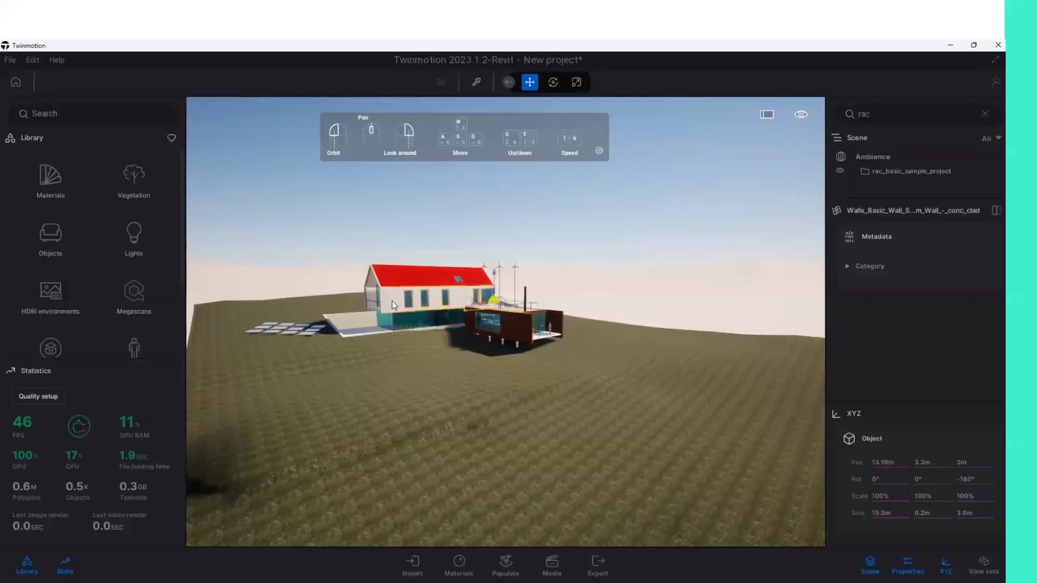
click(344, 335)
click(513, 334)
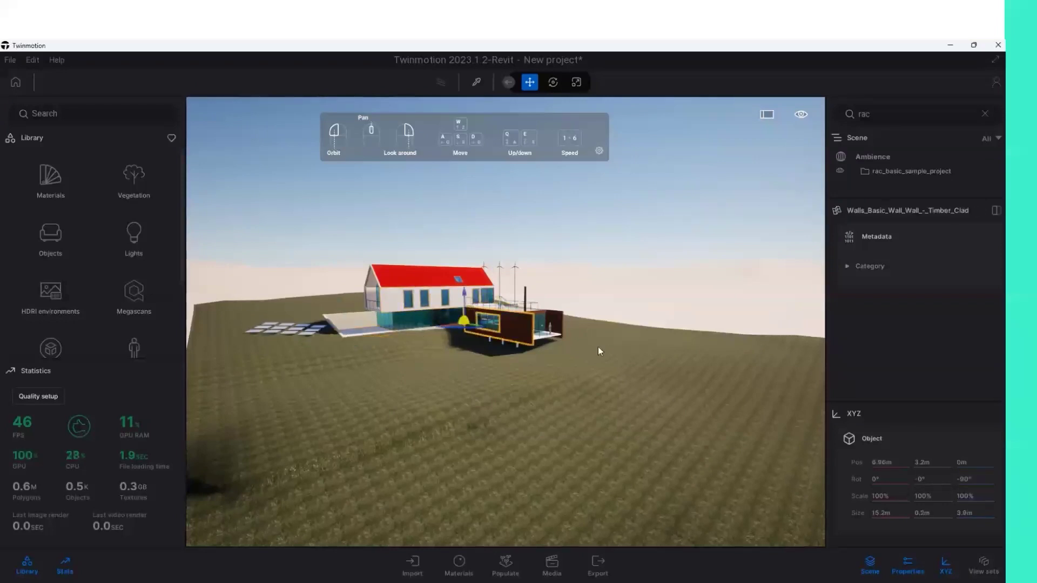
click(989, 576)
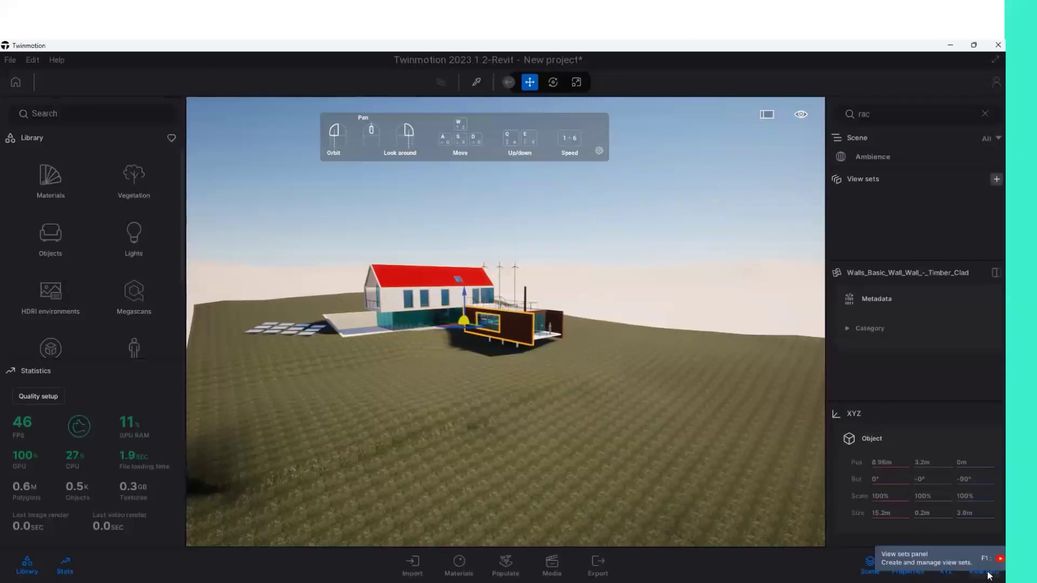
click(986, 574)
click(945, 566)
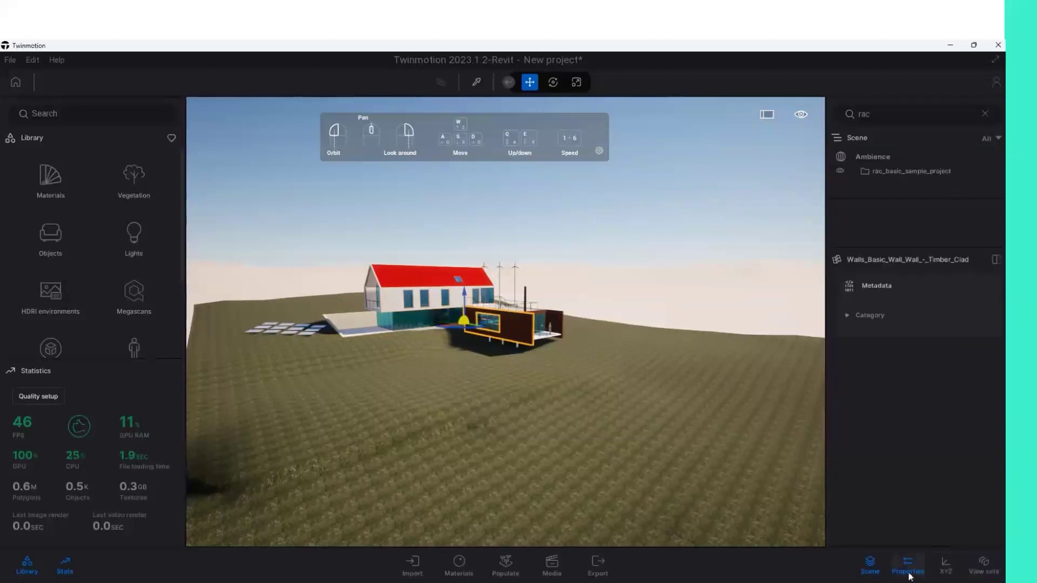
click(901, 574)
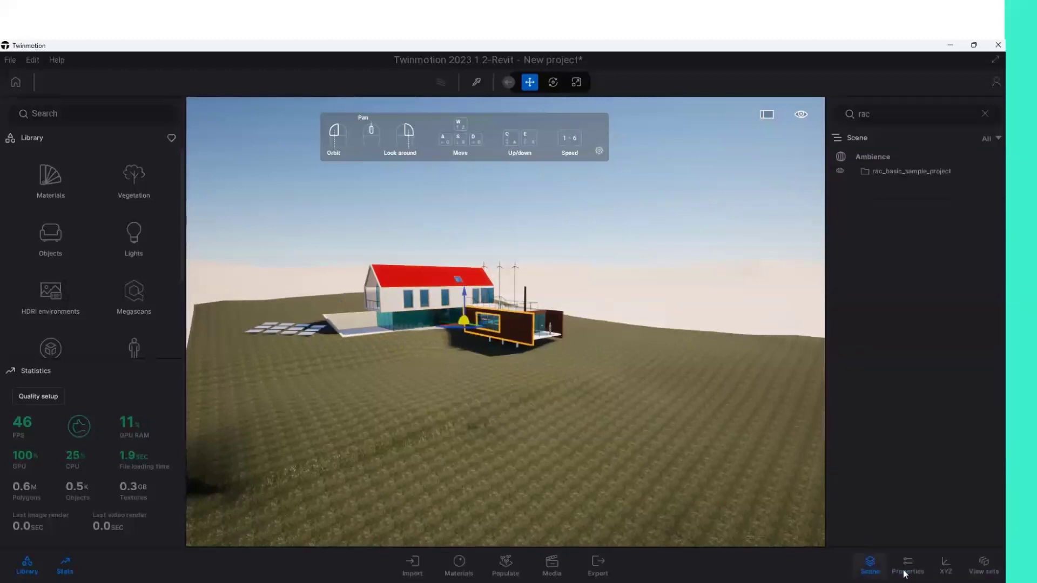
click(907, 556)
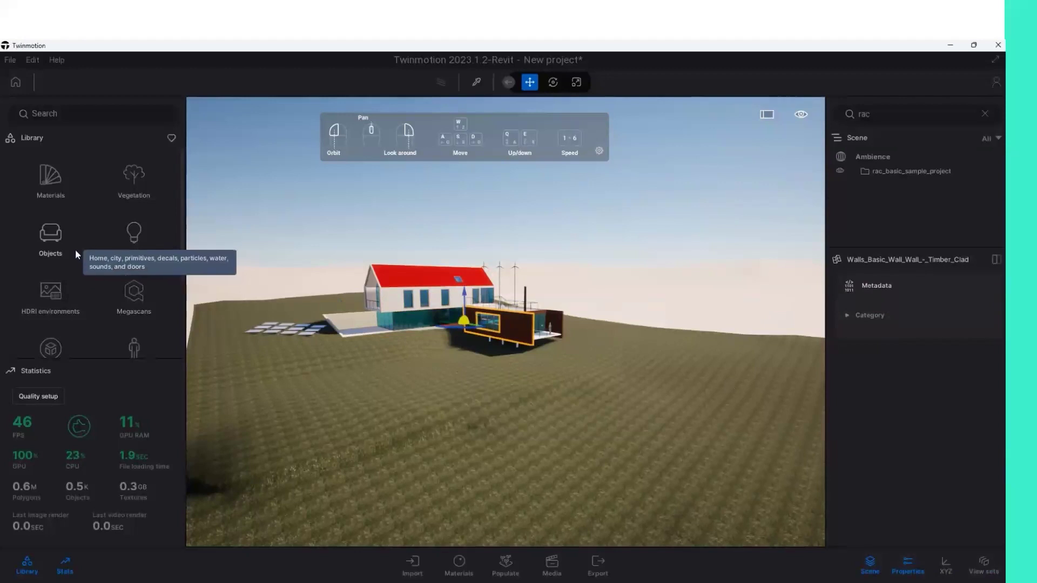
Deselect the wall and zoom in and out to look around the house.
click(661, 262)
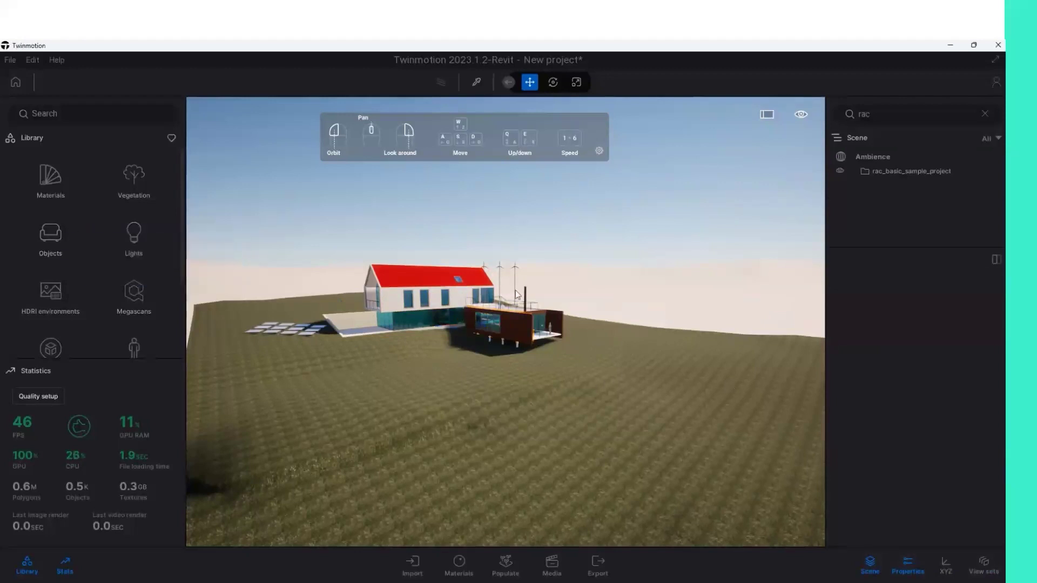
scroll(345, 323, up, 3)
scroll(341, 329, down, 3)
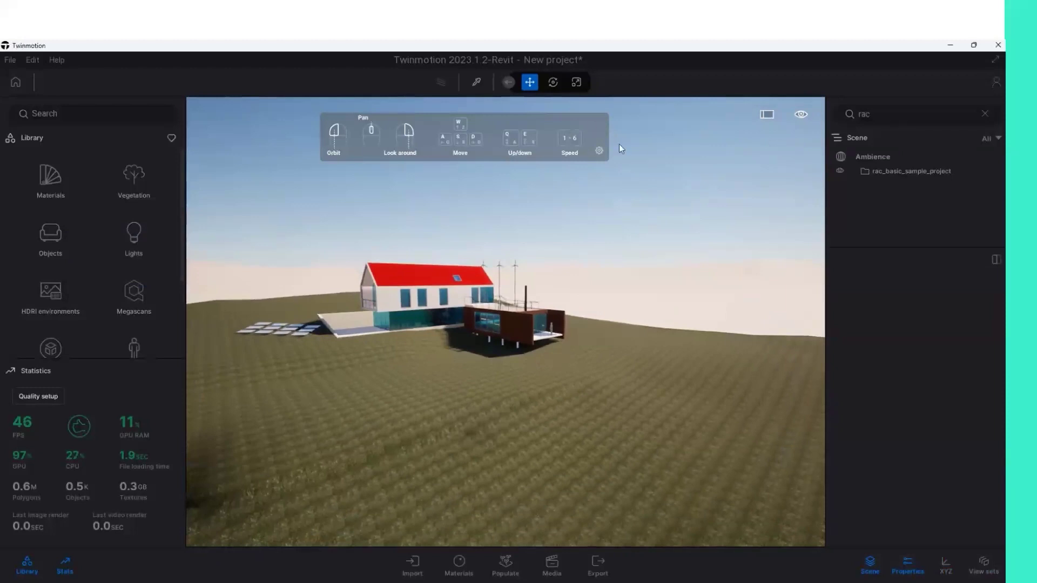
scroll(455, 320, up, 5)
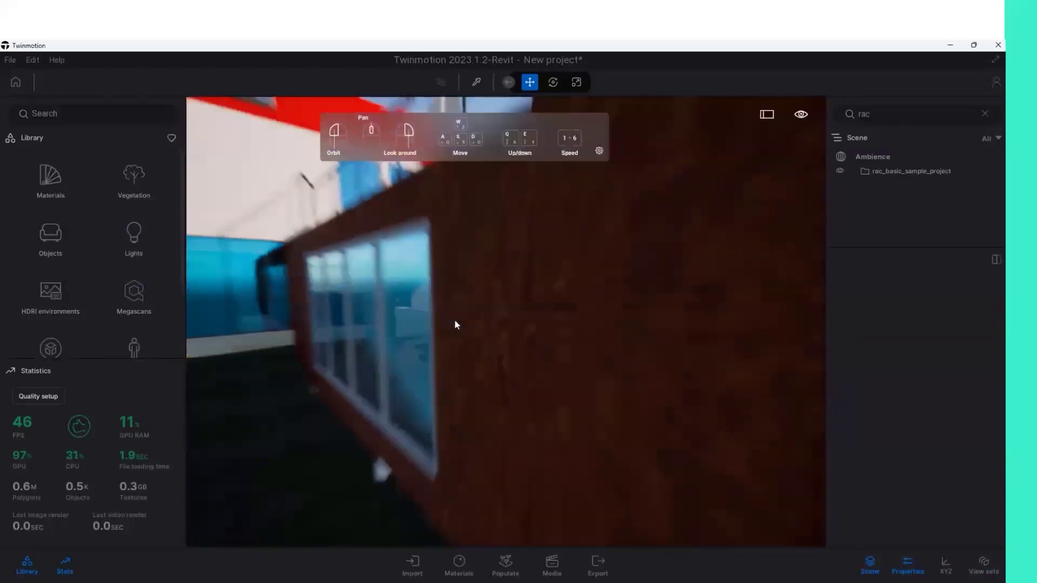
scroll(455, 321, down, 10)
scroll(454, 324, up, 5)
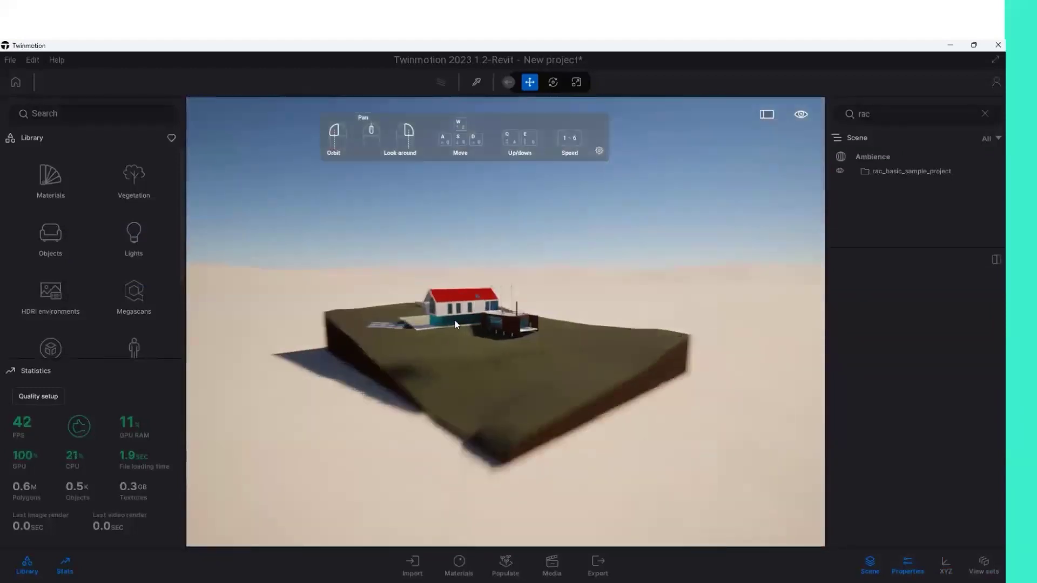
scroll(455, 324, down, 2)
scroll(452, 320, up, 2)
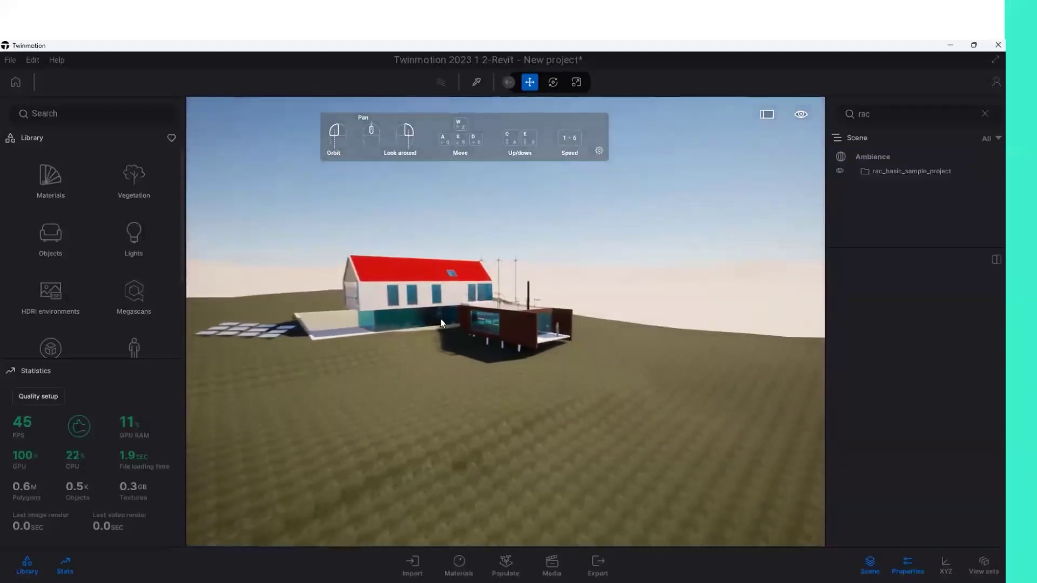
scroll(440, 322, up, 2)
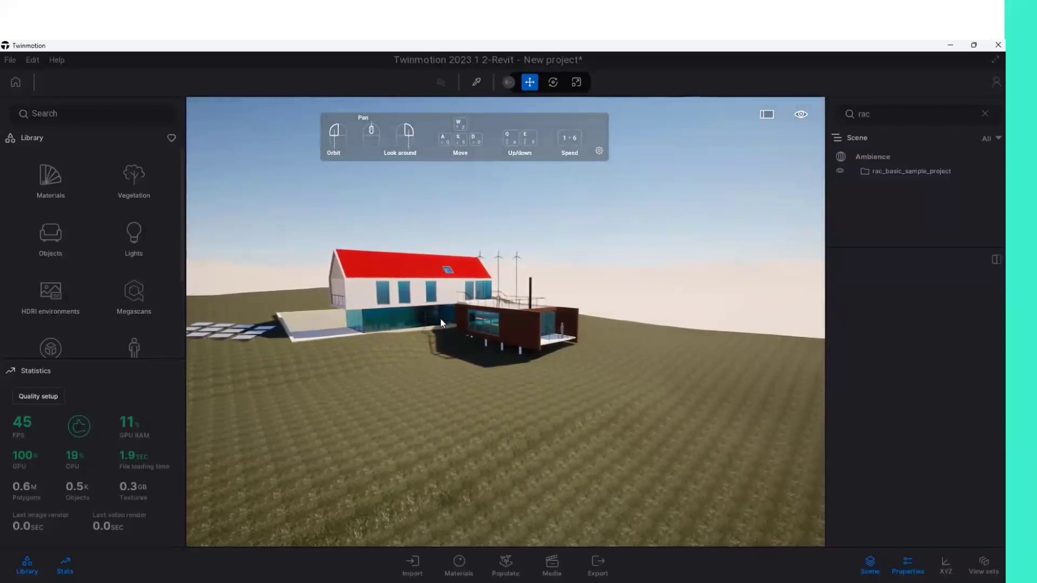
scroll(440, 323, up, 5)
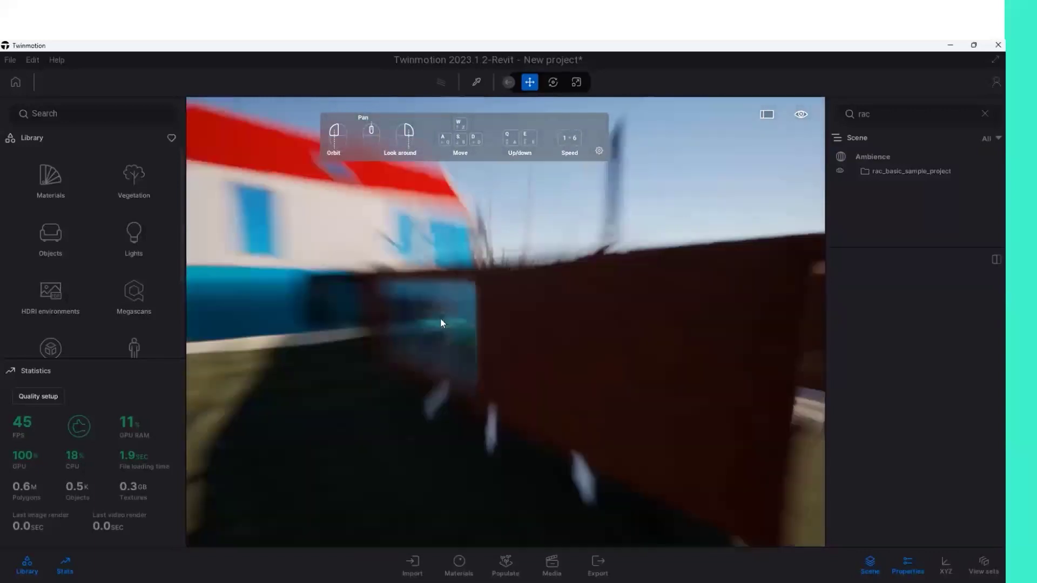
scroll(441, 323, down, 8)
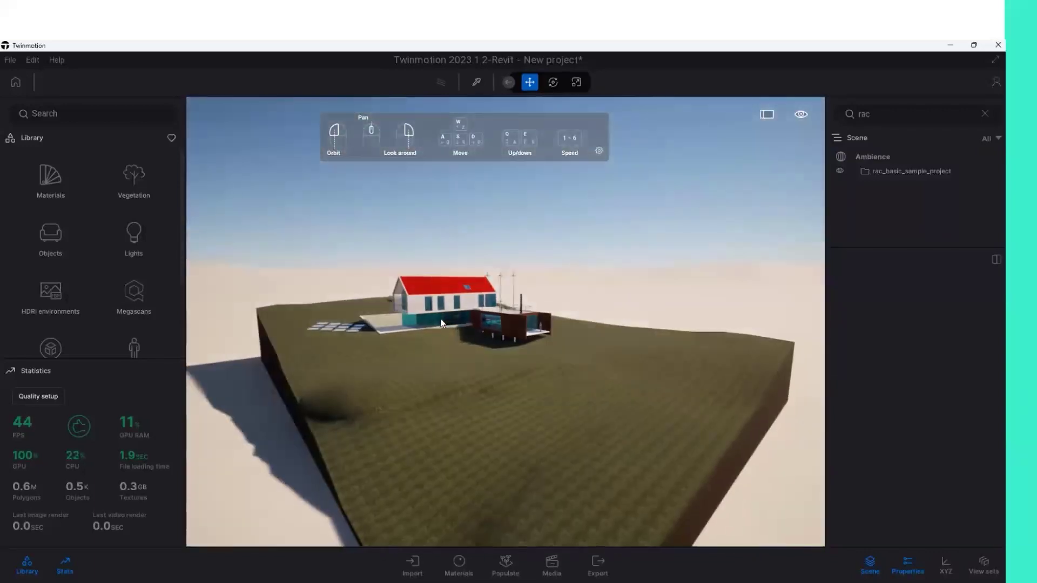
scroll(439, 319, up, 5)
scroll(399, 321, down, 3)
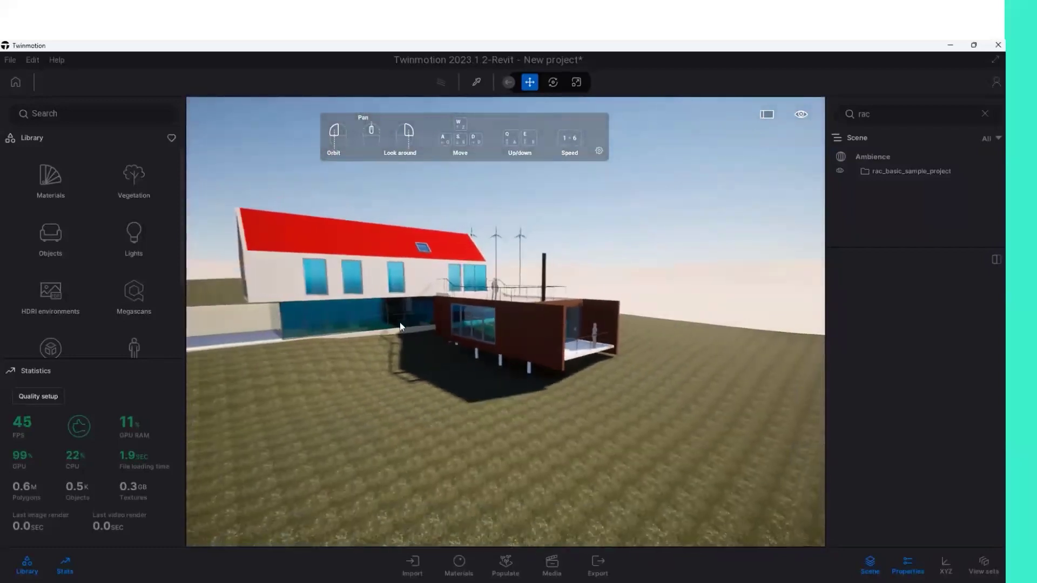
scroll(433, 340, up, 3)
Orbit to show the gable end and long side, then bring up the Glass materials.
drag(526, 360, 486, 356)
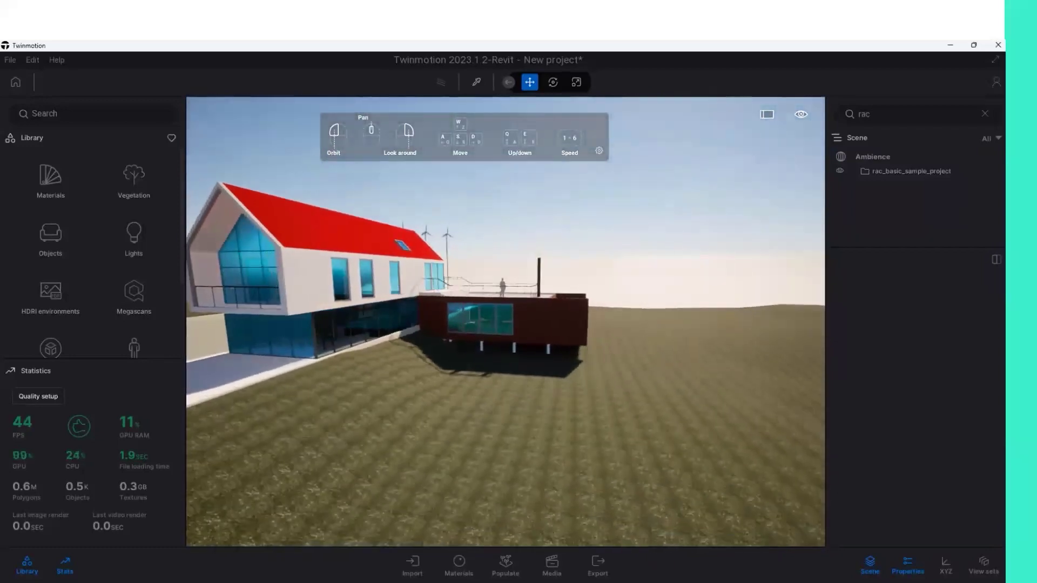
drag(408, 370, 340, 360)
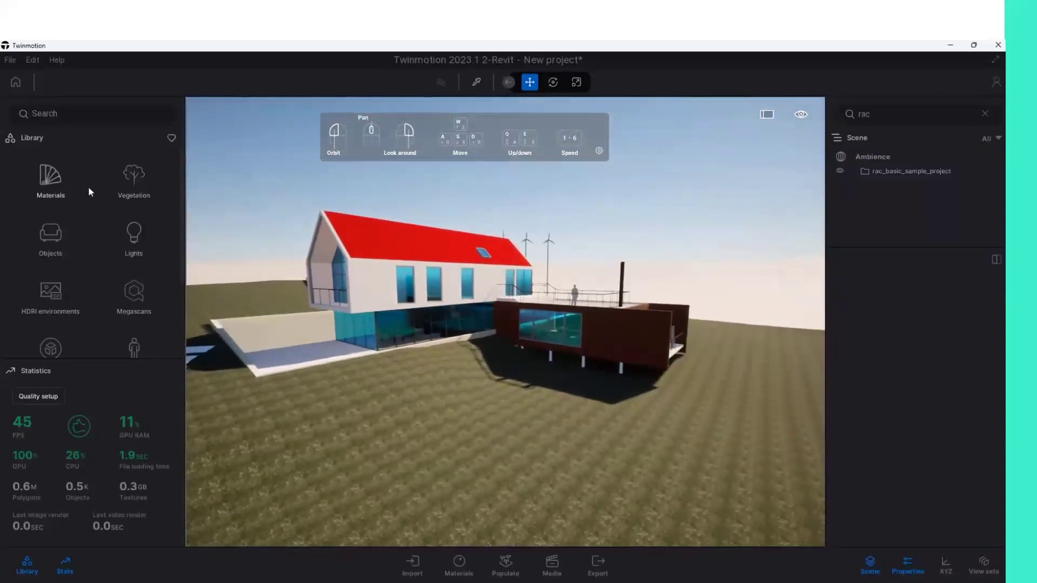
click(55, 181)
Select the ground-floor curtain-wall glass panels and move the camera close to the facade.
click(56, 181)
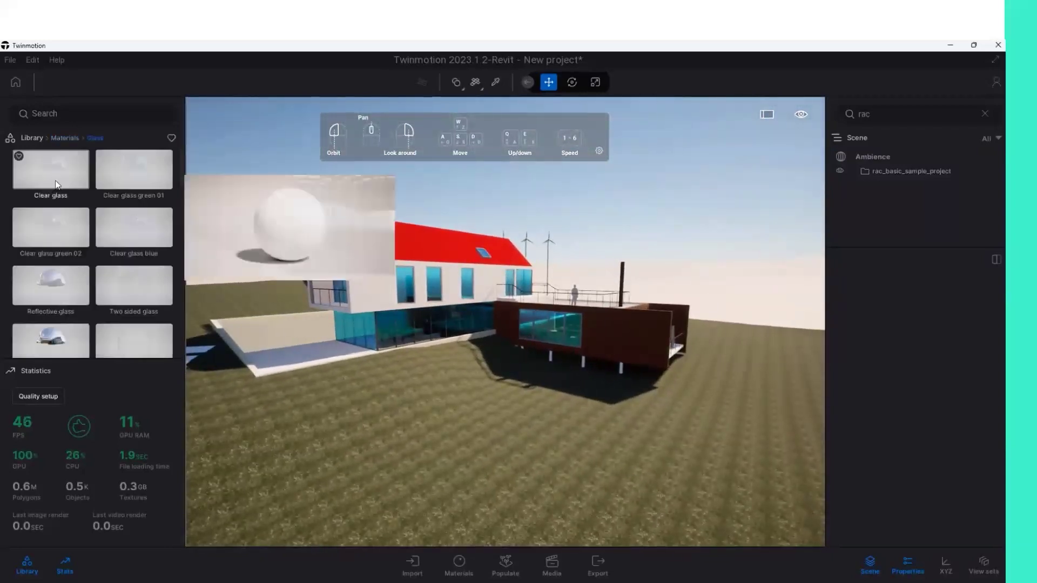
click(385, 337)
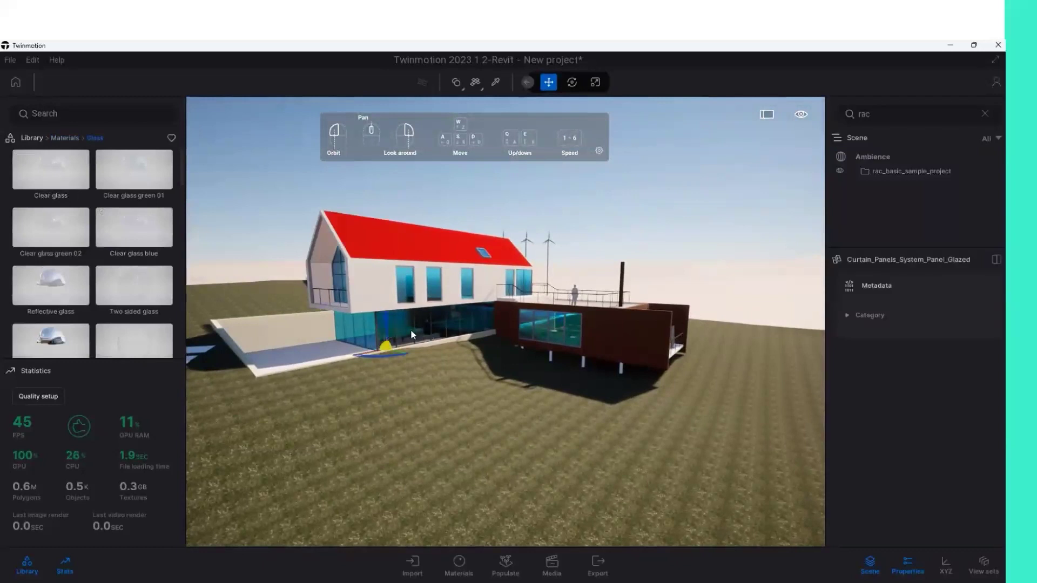
click(411, 329)
click(418, 334)
double_click(417, 333)
scroll(436, 323, down, 3)
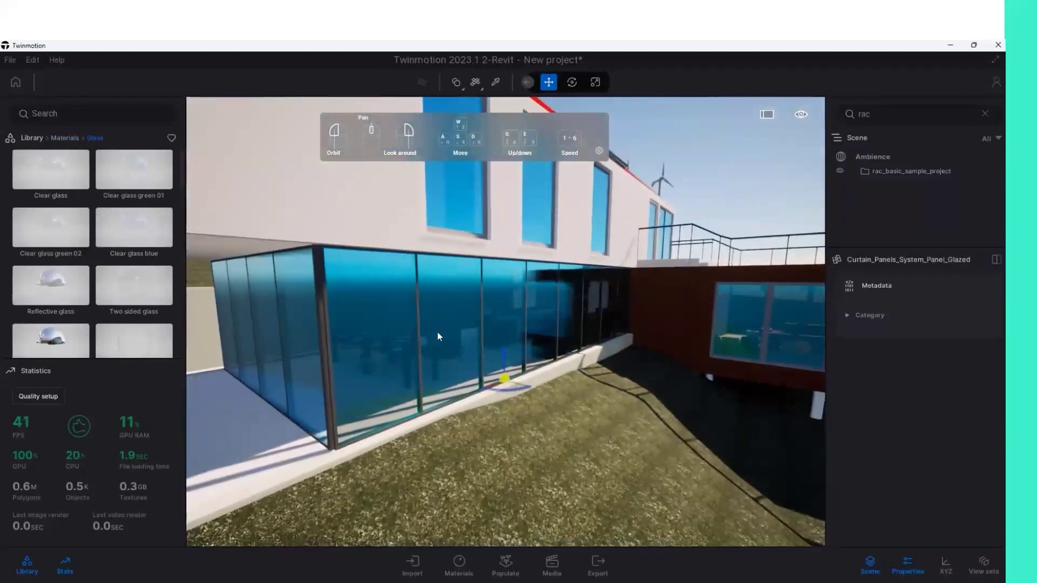
drag(530, 322, 513, 323)
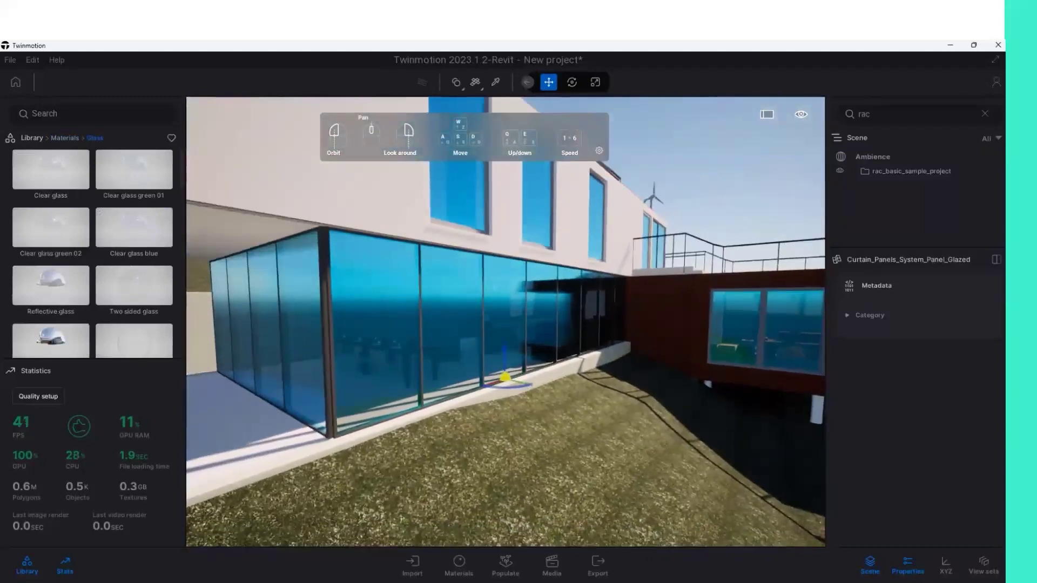
Try Clear glass, Clear glass blue, and Clear glass green 01 and 02 on the glazing.
drag(60, 162, 314, 333)
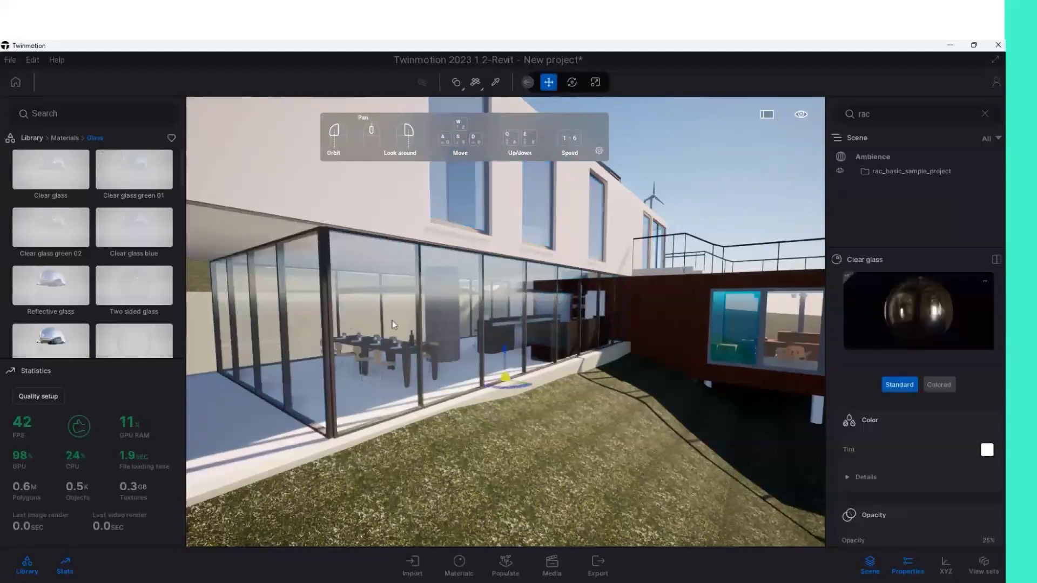
drag(51, 169, 457, 200)
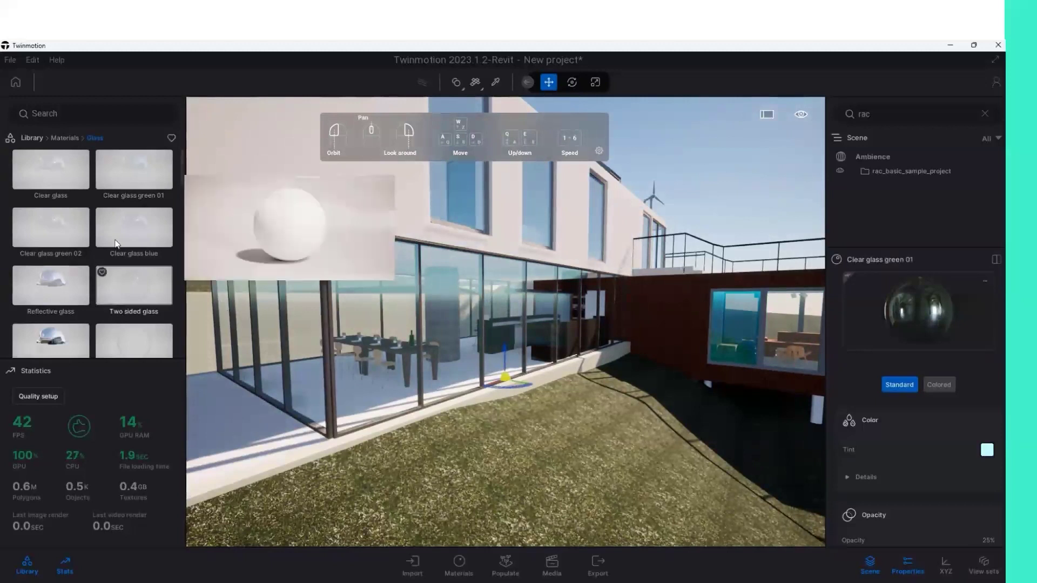
drag(184, 303, 331, 375)
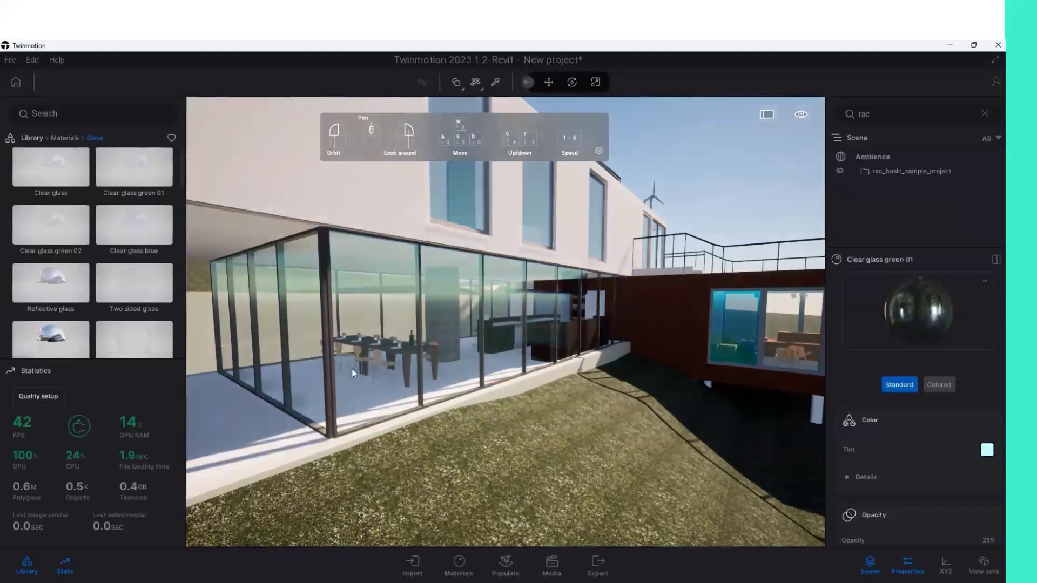
drag(51, 224, 345, 347)
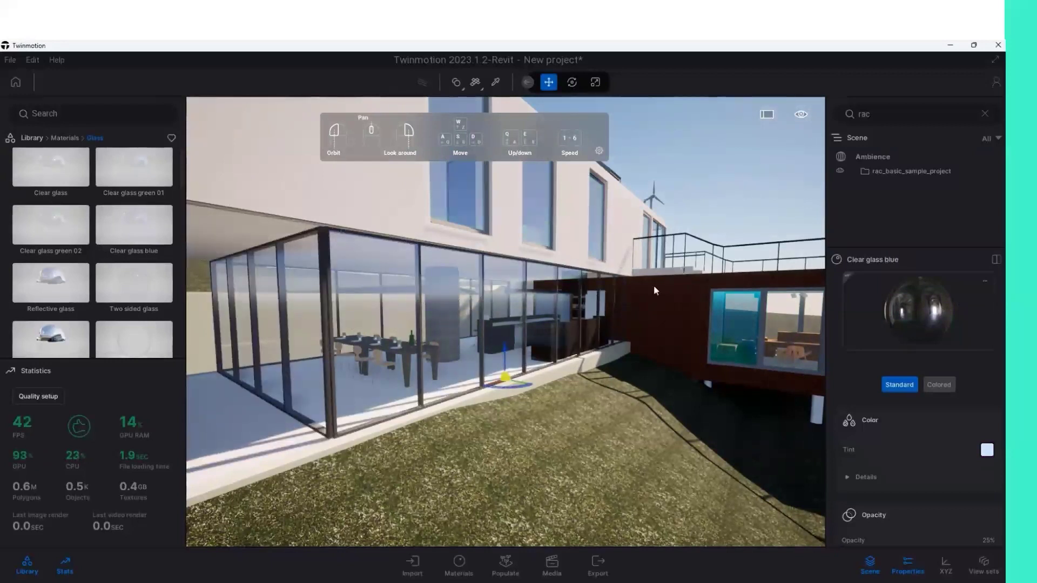
Set the blue glass to 15% opacity, 0.25 Fresnel opacity, 76° UV rotation and 0.71 scale.
scroll(914, 397, down, 2)
scroll(914, 397, down, 1)
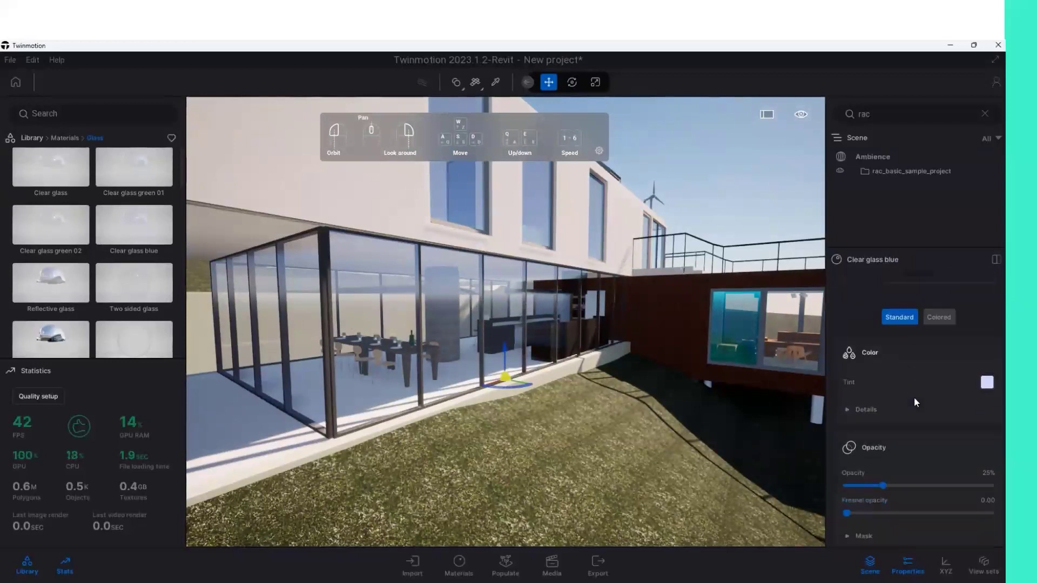
scroll(914, 397, down, 2)
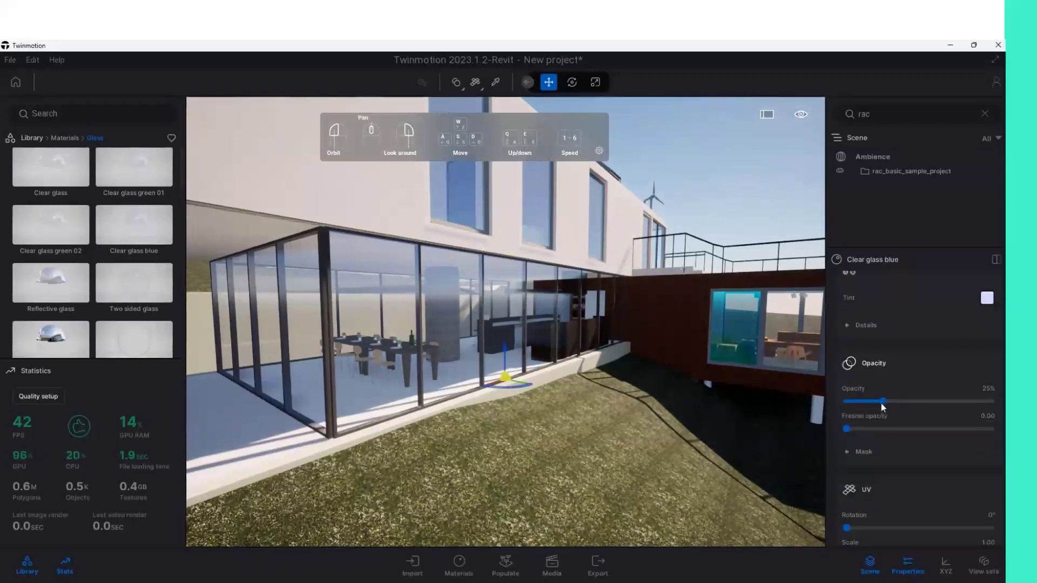
drag(882, 401, 914, 397)
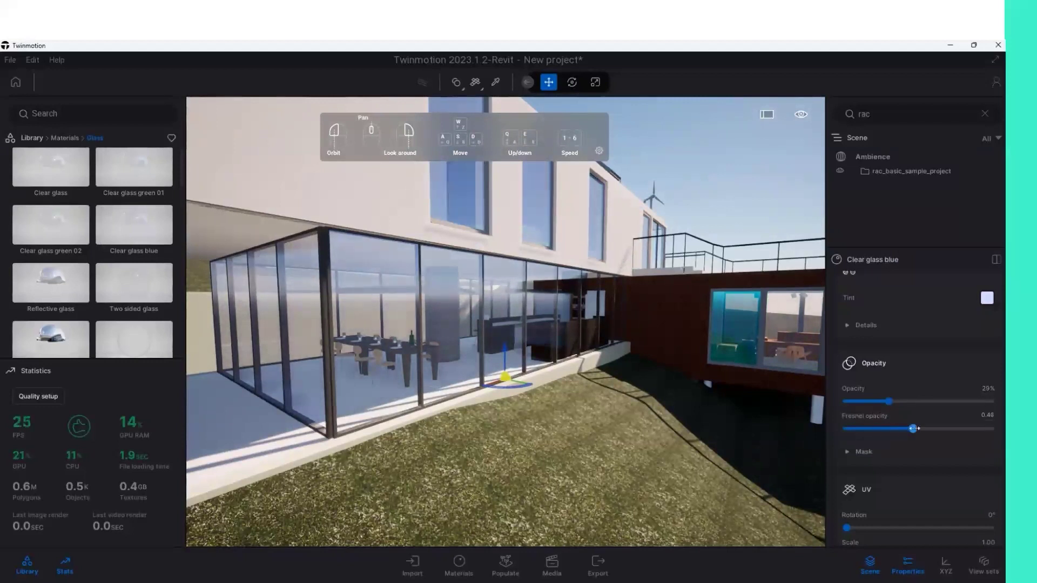
drag(889, 401, 879, 403)
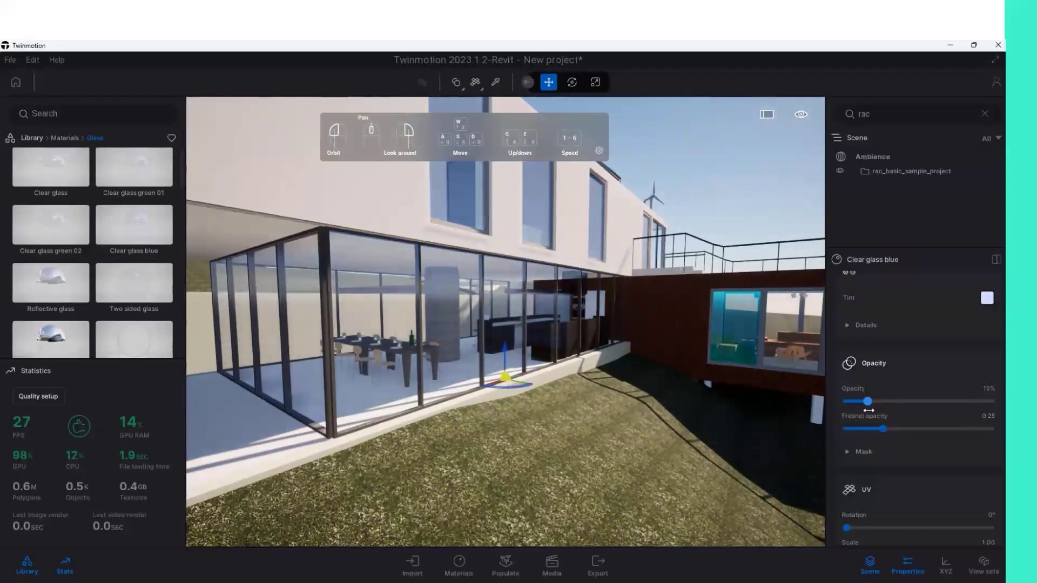
scroll(884, 482, down, 2)
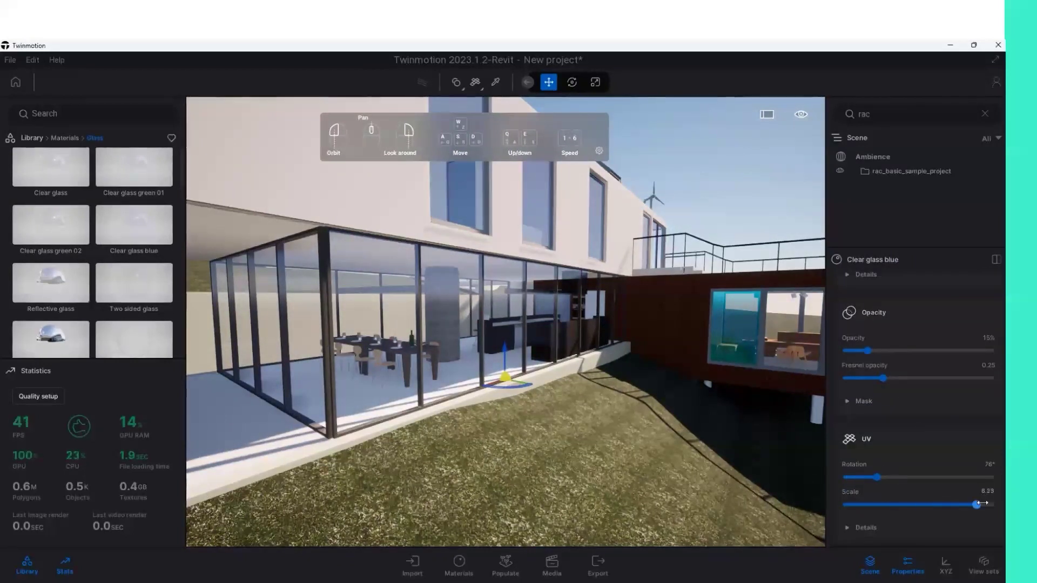
drag(918, 504, 895, 504)
scroll(882, 384, up, 3)
drag(652, 334, 599, 323)
scroll(601, 329, down, 3)
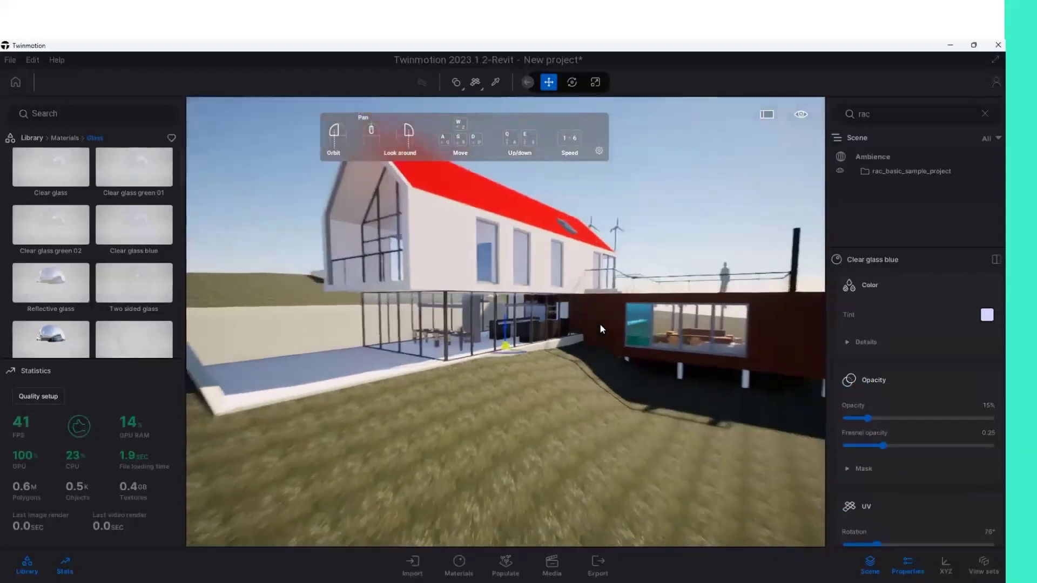
Apply Exposed aggregate concrete 01 from the Concrete materials to the house walls and orbit to check.
click(32, 137)
click(42, 173)
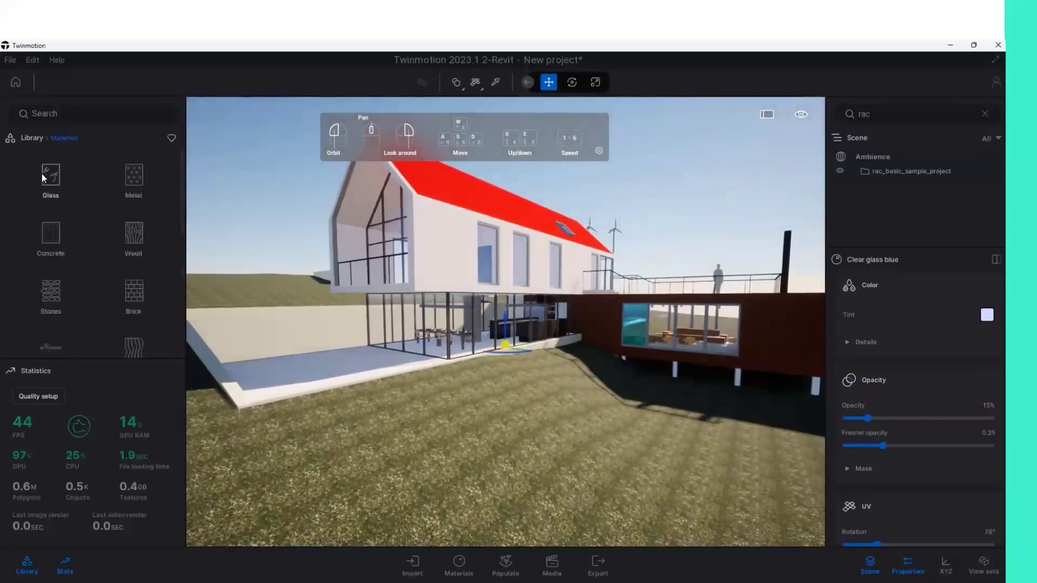
click(55, 250)
mouse_move(51, 228)
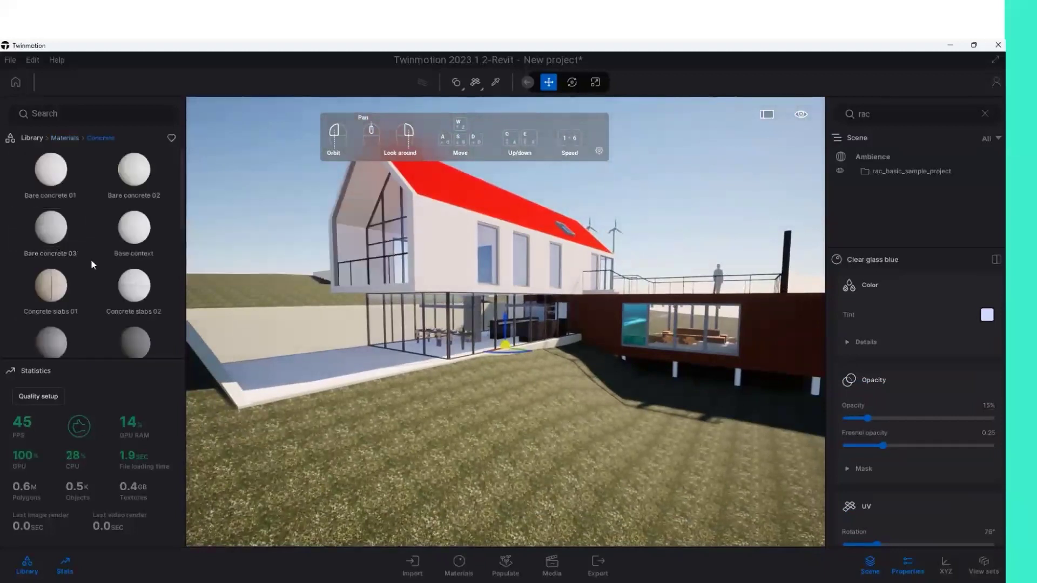
scroll(81, 297, down, 1)
drag(57, 336, 426, 258)
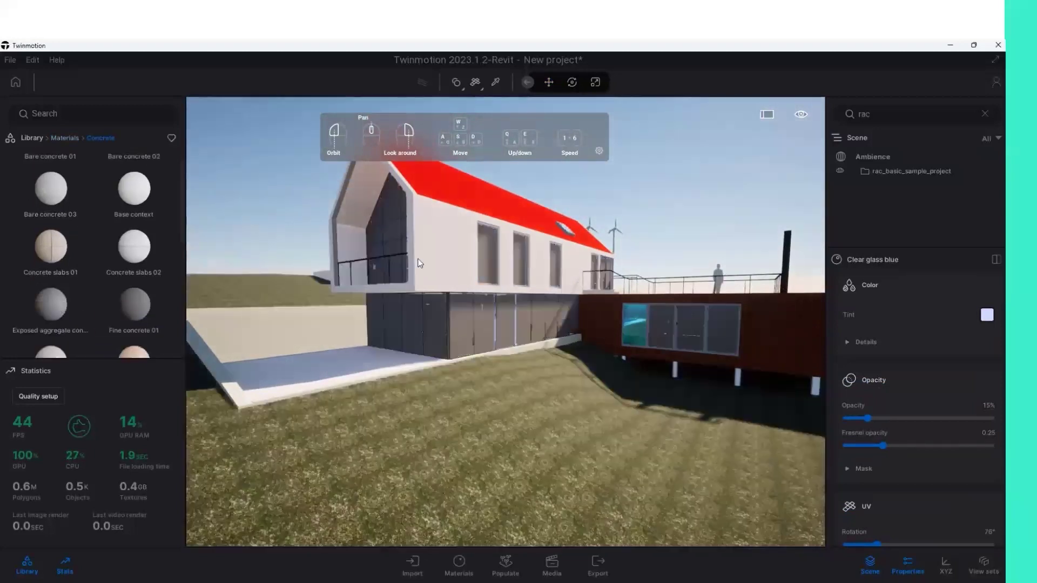
mouse_move(291, 375)
mouse_down()
mouse_move(409, 401)
mouse_move(303, 361)
mouse_up()
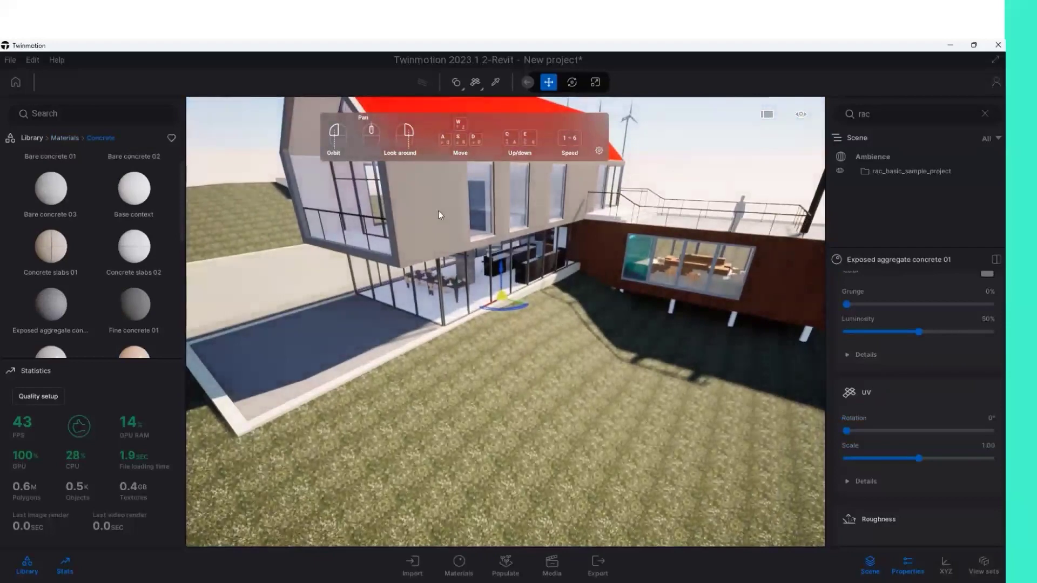
In Revit, change the patio slab to Timber Suspended Floor, then return to Twinmotion to sync.
mouse_move(475, 577)
click(605, 581)
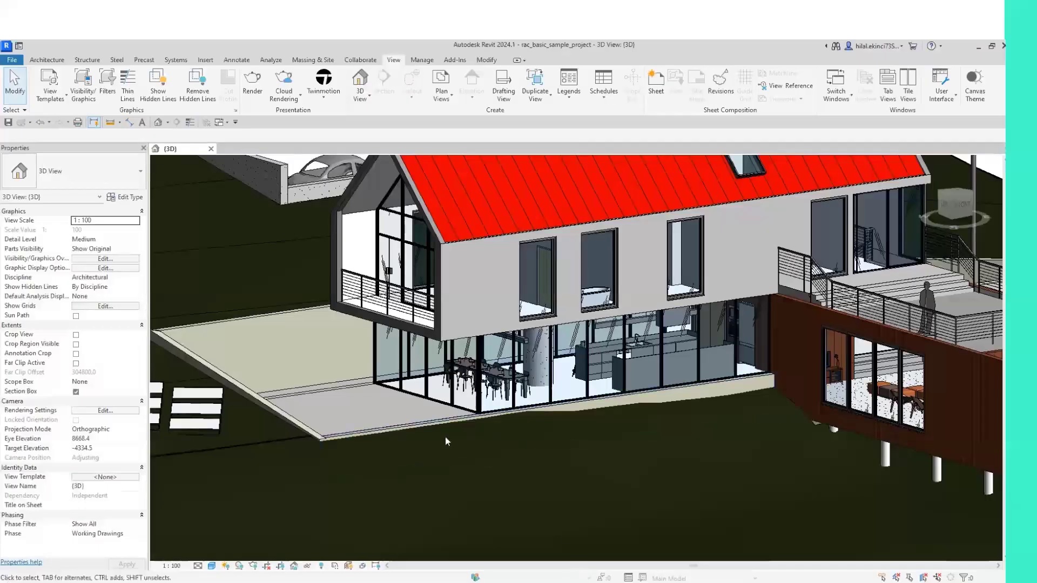
click(340, 432)
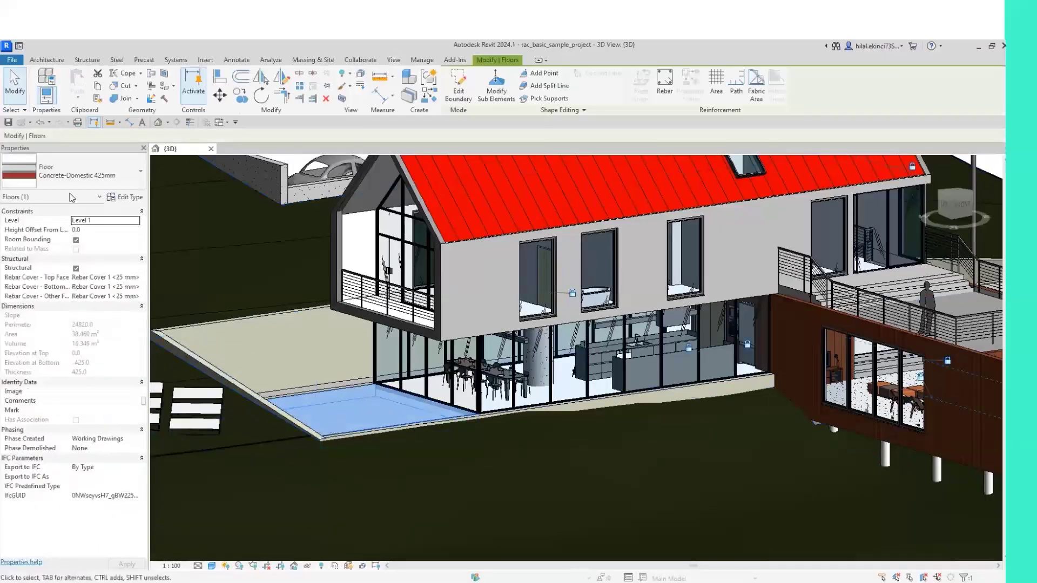
click(64, 178)
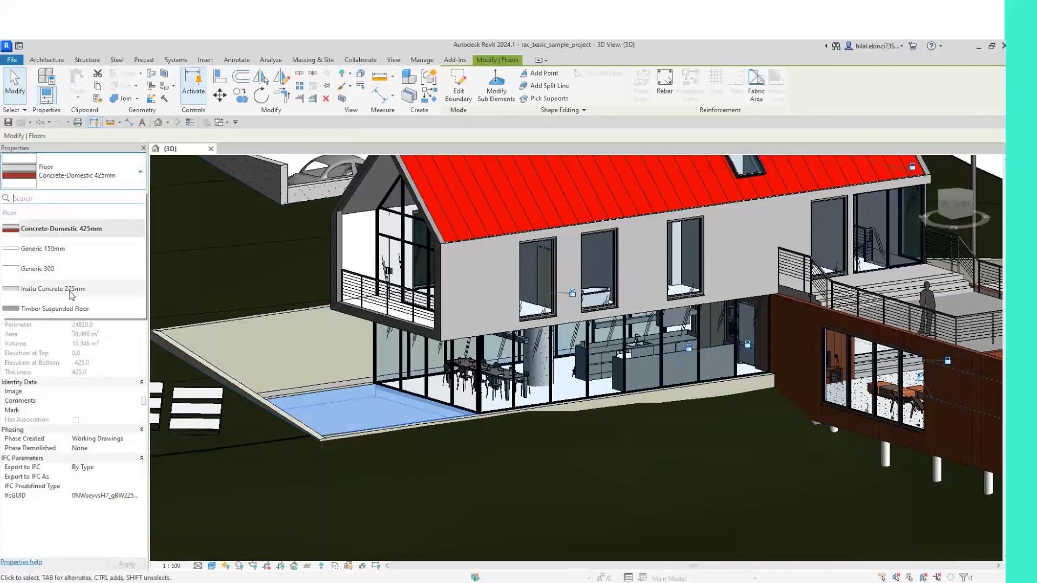
click(70, 308)
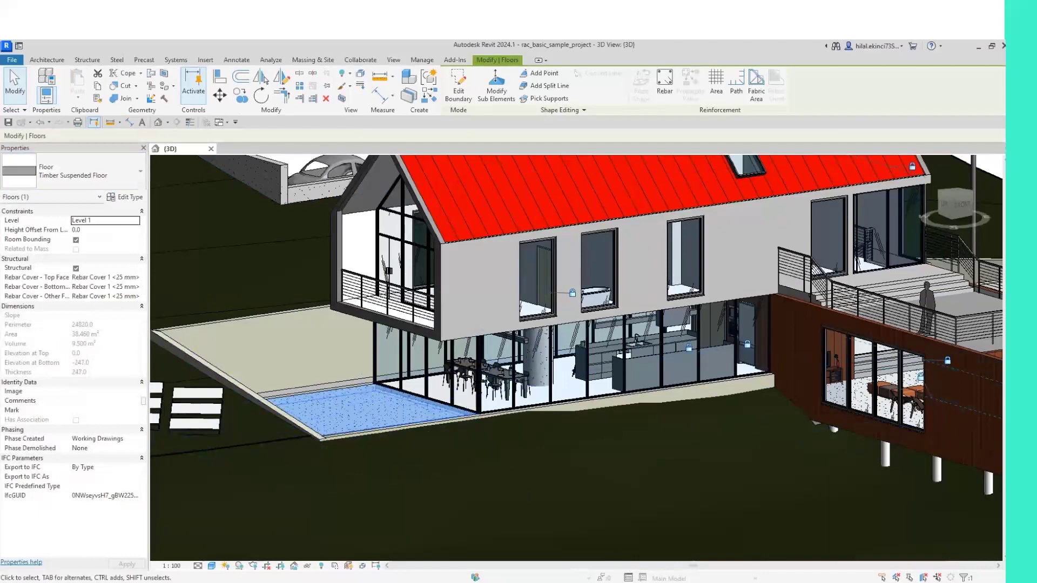
click(676, 552)
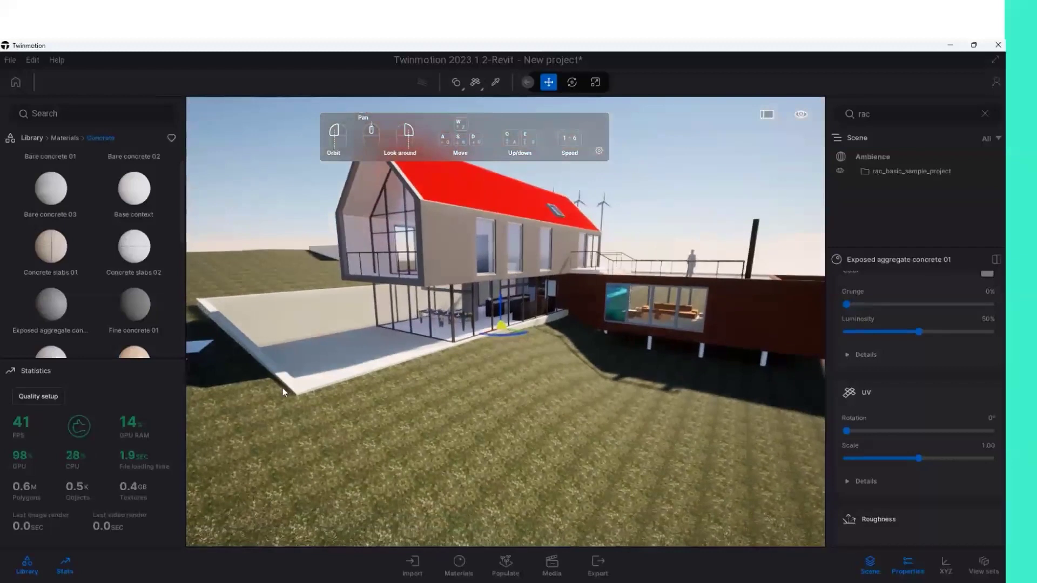
Test Fine concrete 01 on the ground, then undo it to keep the grass.
drag(283, 388, 397, 412)
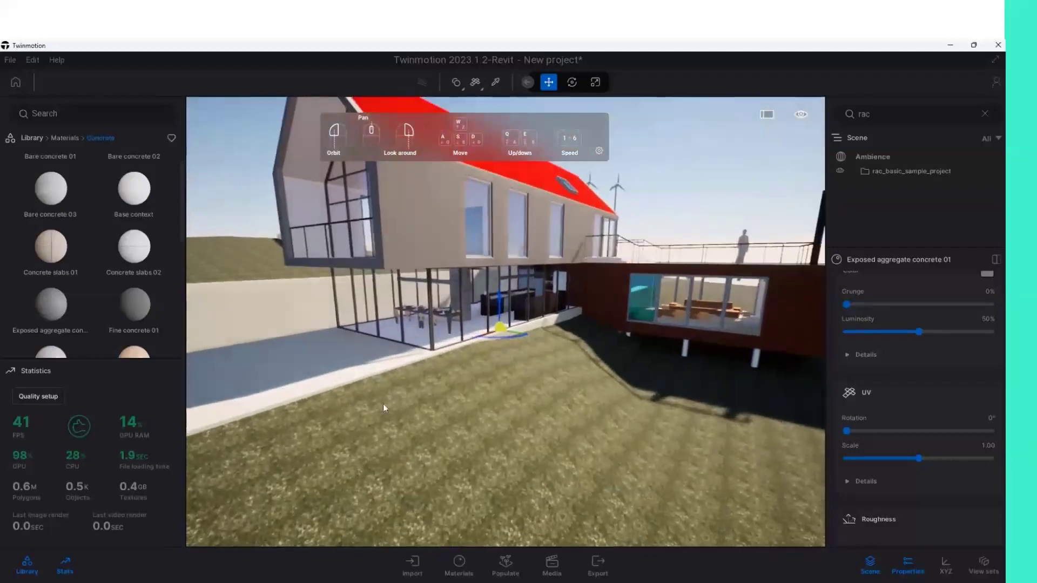
scroll(445, 257, up, 5)
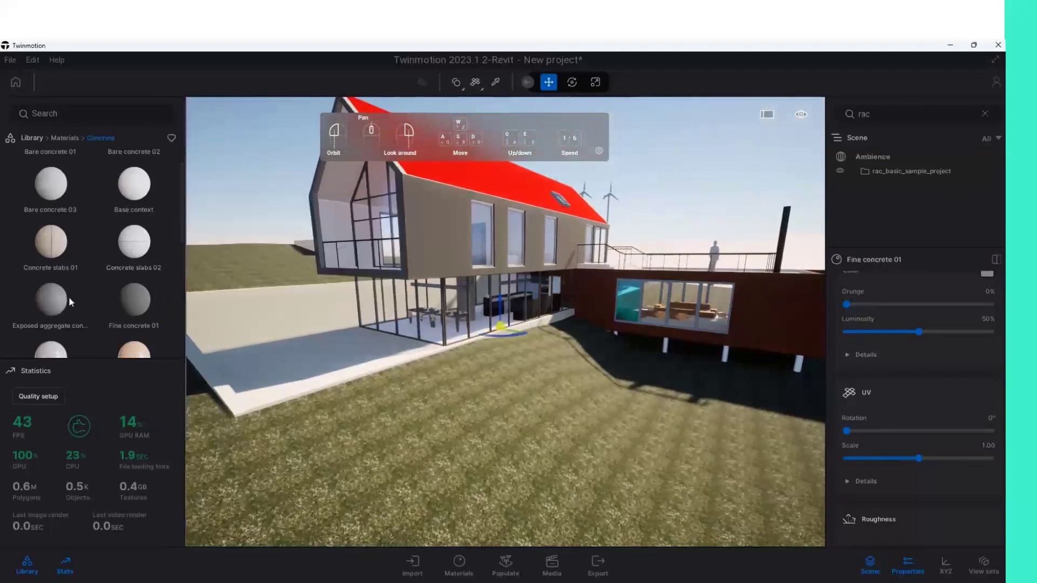
drag(134, 299, 430, 263)
click(436, 256)
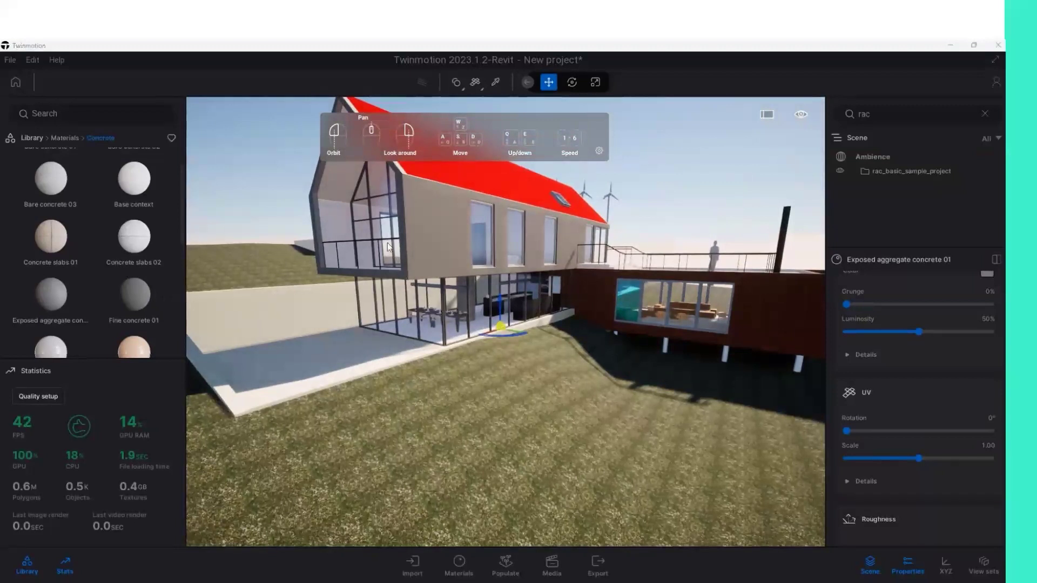
mouse_move(117, 294)
mouse_down()
mouse_move(290, 333)
mouse_move(42, 139)
mouse_up()
Open the Ground > Nature materials and apply Grass 3 to the terrace floor.
click(42, 139)
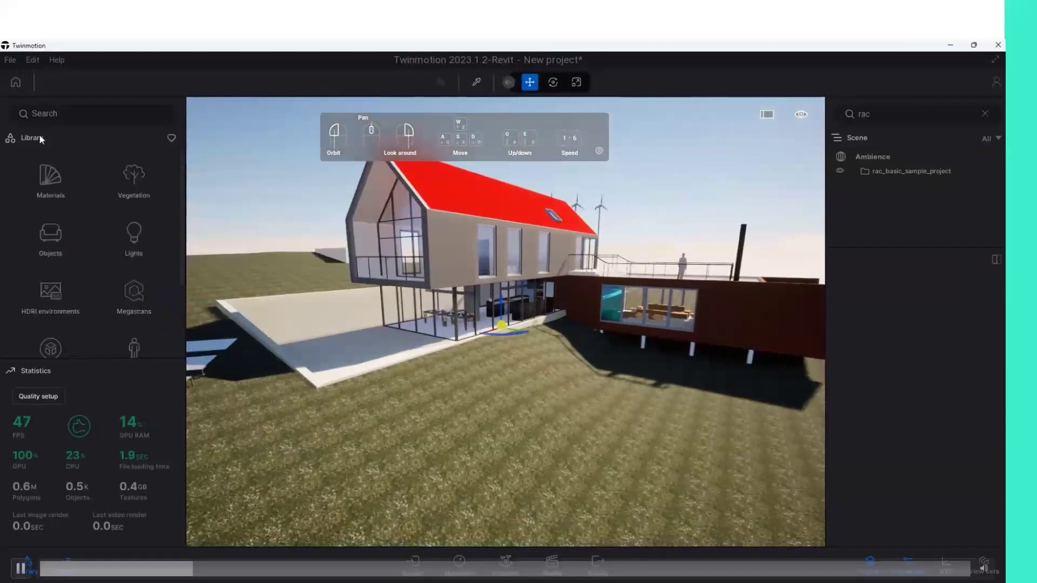
click(50, 178)
scroll(134, 283, down, 1)
scroll(134, 283, down, 1)
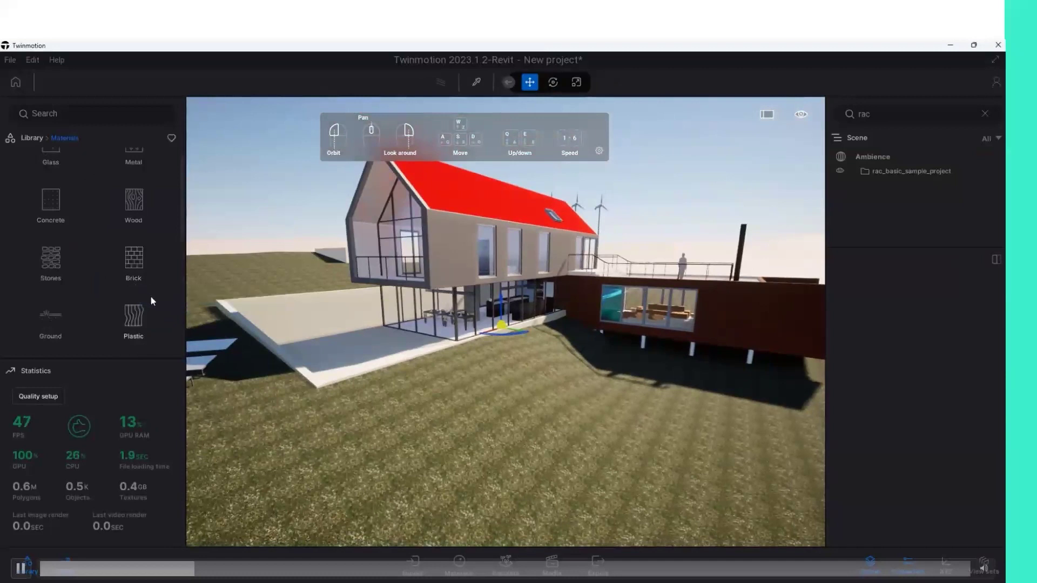
click(61, 315)
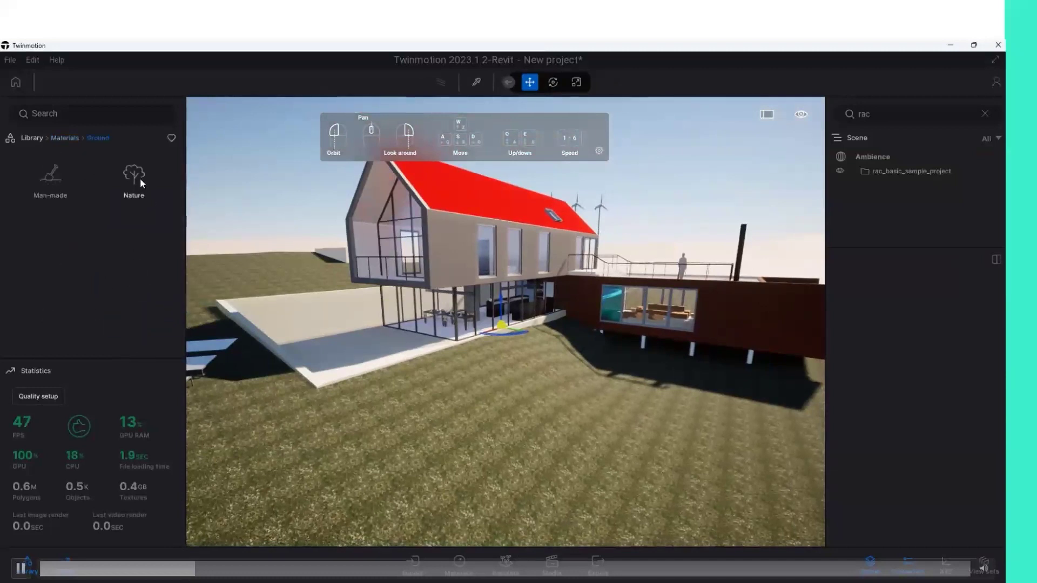
click(141, 178)
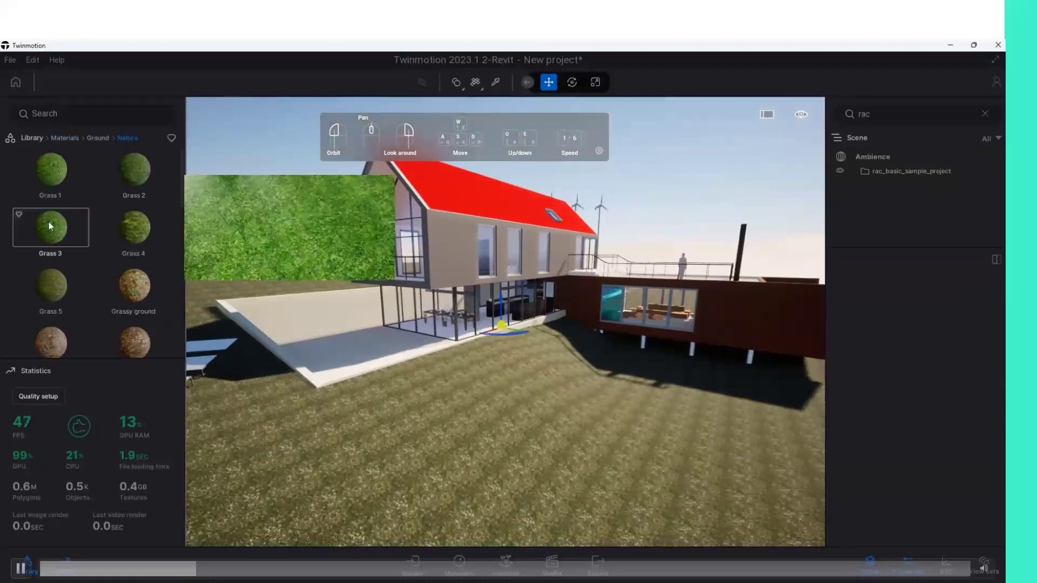
drag(50, 226, 335, 358)
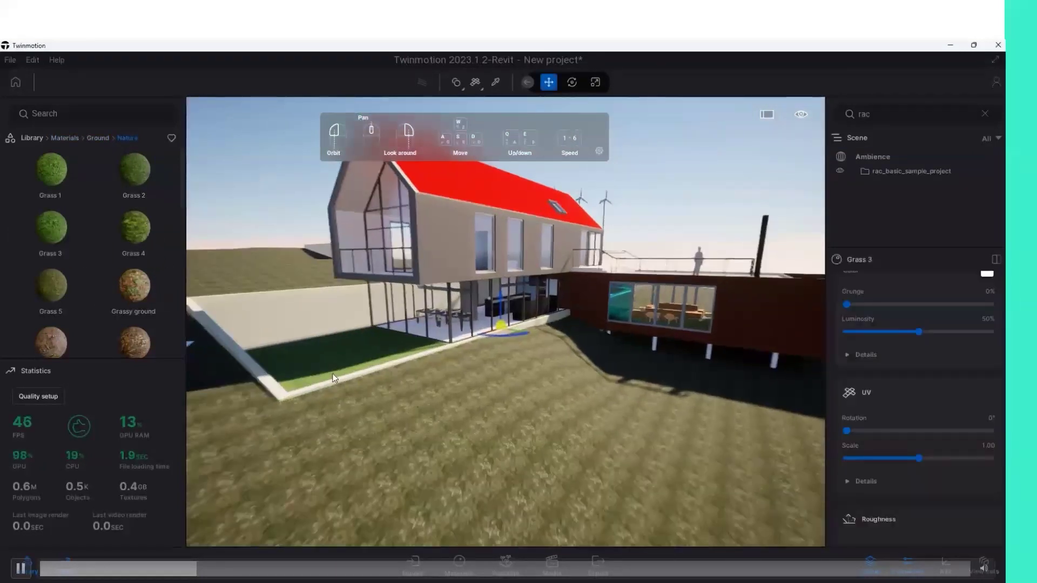
click(332, 374)
Try Grass 4 on the lawn, enlarging its texture scale to 10.
click(500, 327)
drag(919, 458, 990, 458)
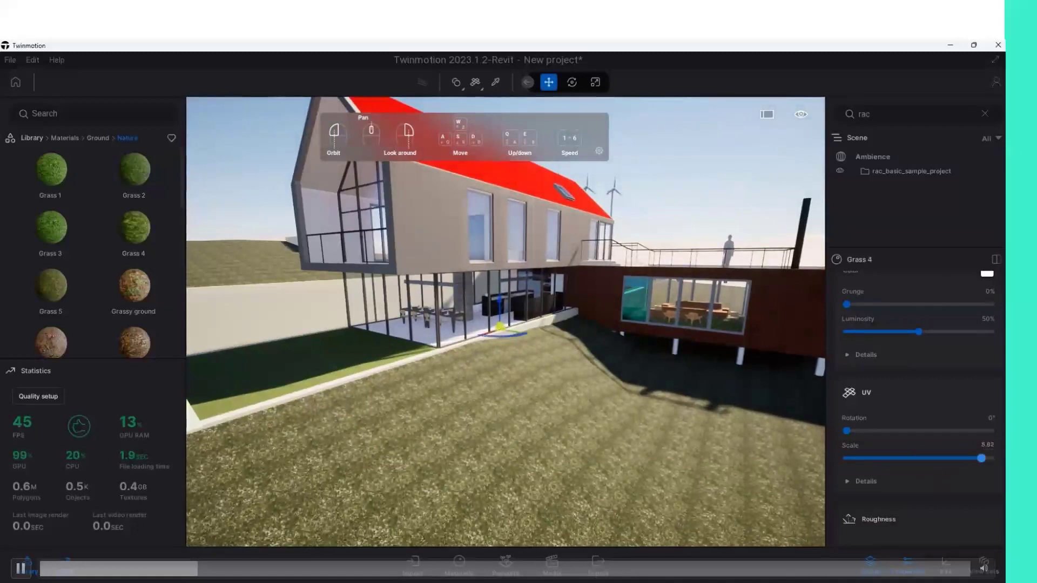
scroll(303, 391, down, 3)
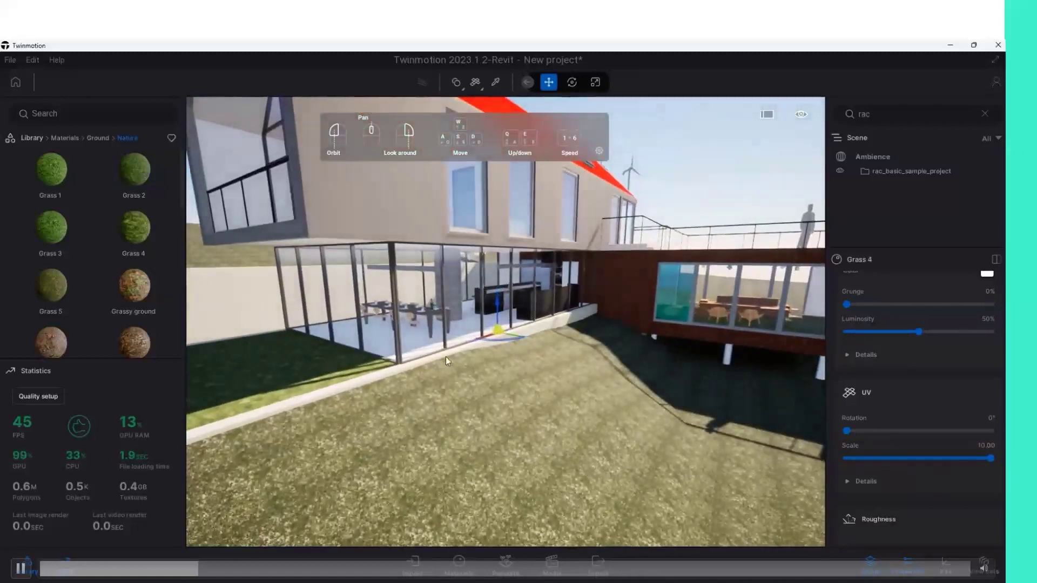
scroll(446, 356, down, 5)
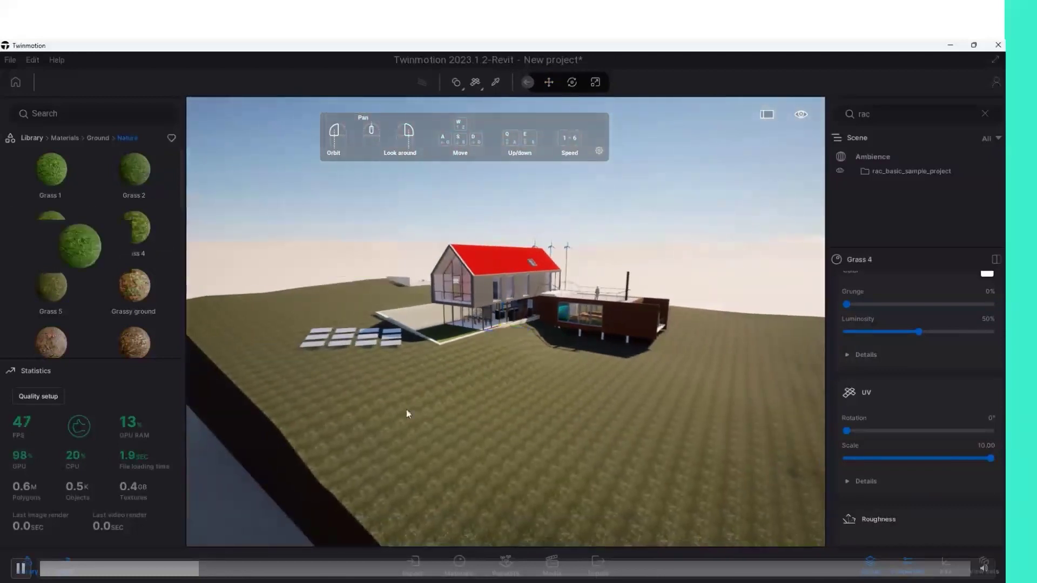
drag(43, 231, 509, 458)
click(510, 458)
click(917, 458)
drag(952, 454, 999, 455)
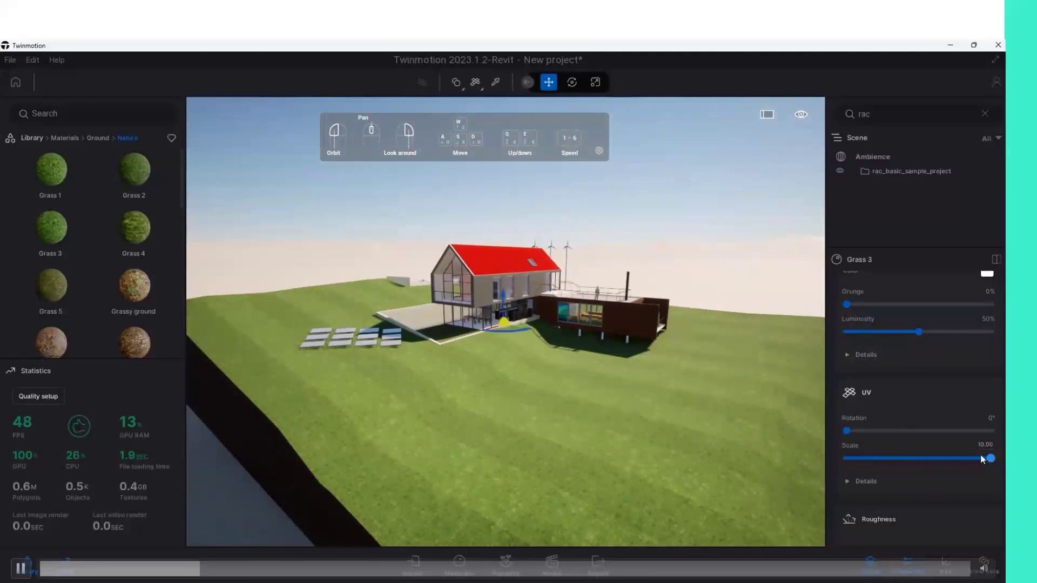
drag(135, 229, 485, 421)
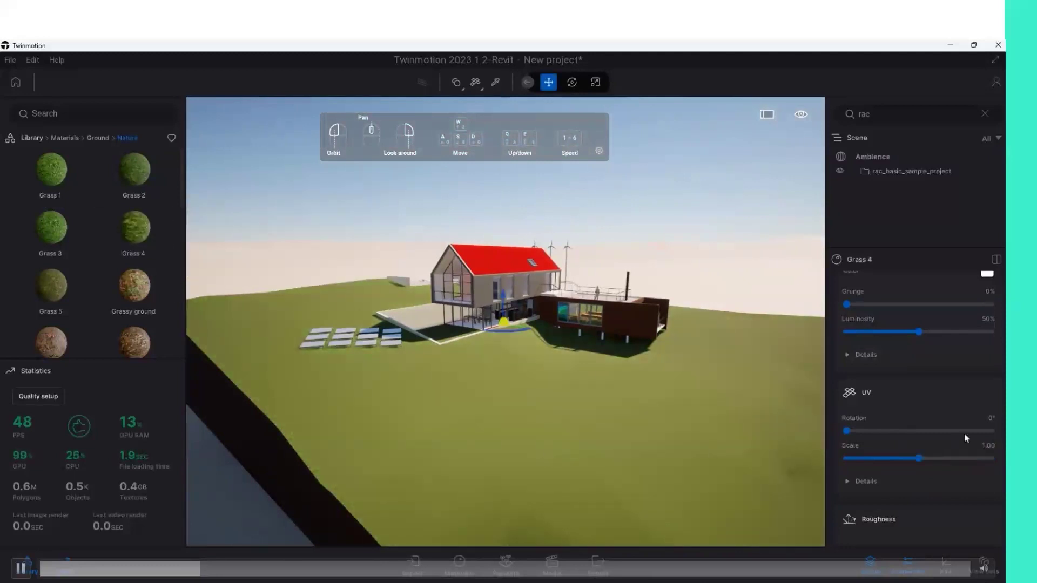
drag(920, 458, 990, 457)
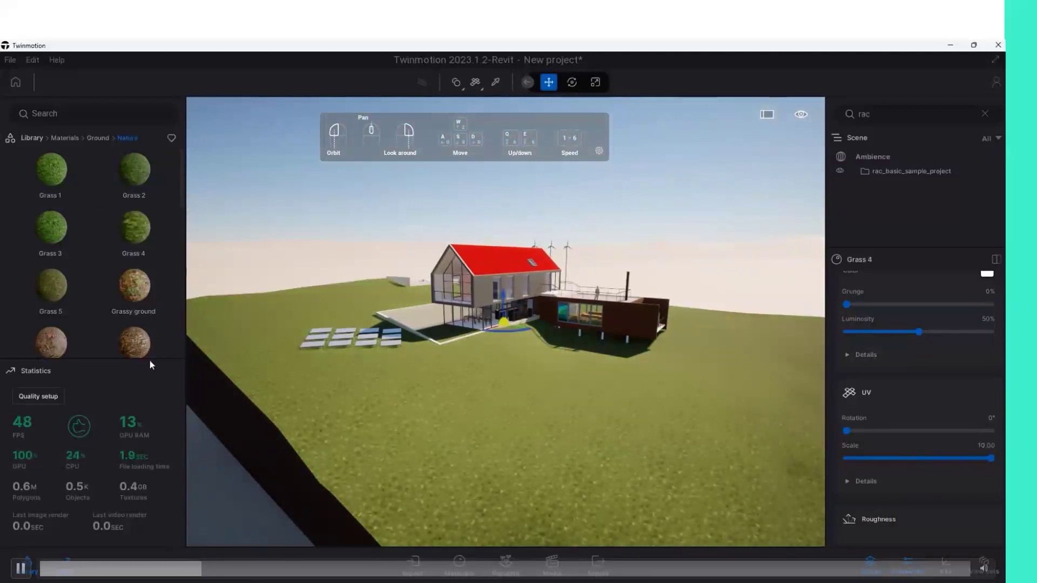
Apply Ground plant 1 to the terrain.
scroll(125, 312, down, 2)
scroll(125, 313, down, 2)
scroll(125, 313, down, 1)
scroll(124, 312, down, 1)
scroll(125, 313, down, 1)
scroll(124, 313, down, 1)
mouse_move(134, 316)
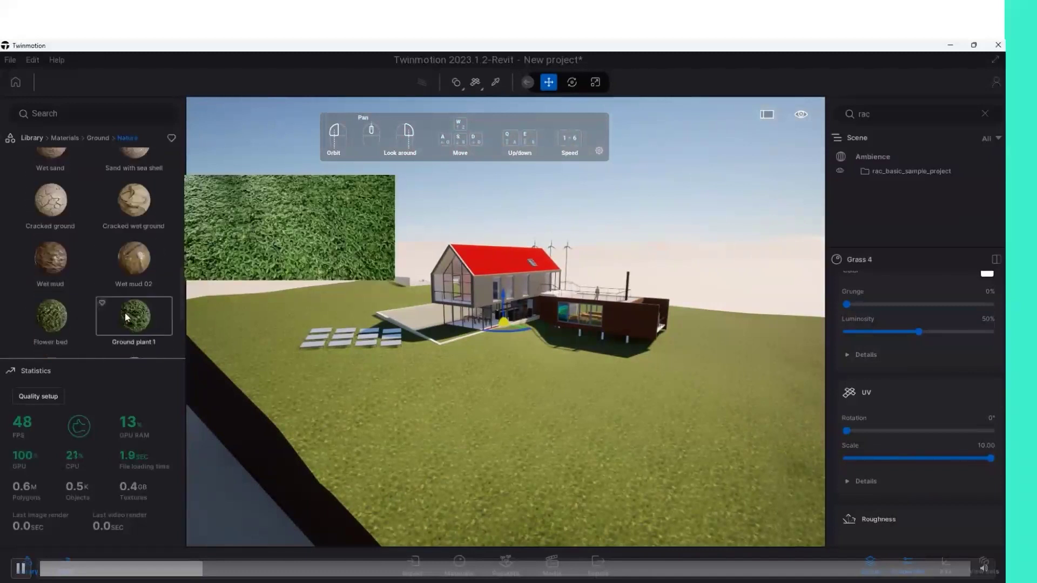
drag(135, 319, 467, 455)
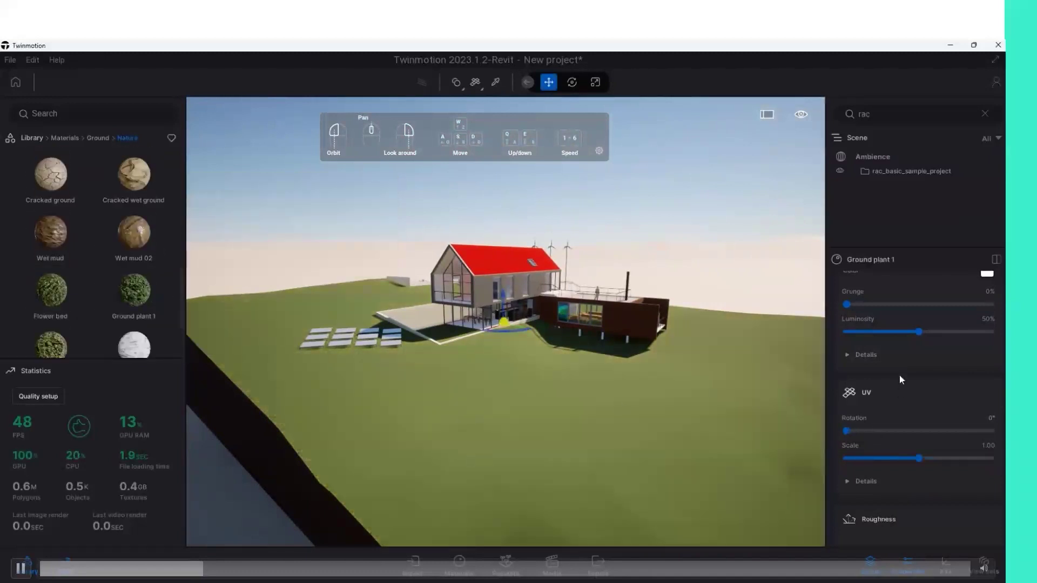
scroll(937, 338, up, 1)
scroll(937, 338, down, 1)
Set Ground plant 1 to scale 10, rotation 24°, luminosity 42% and grunge 19%.
drag(979, 459, 991, 459)
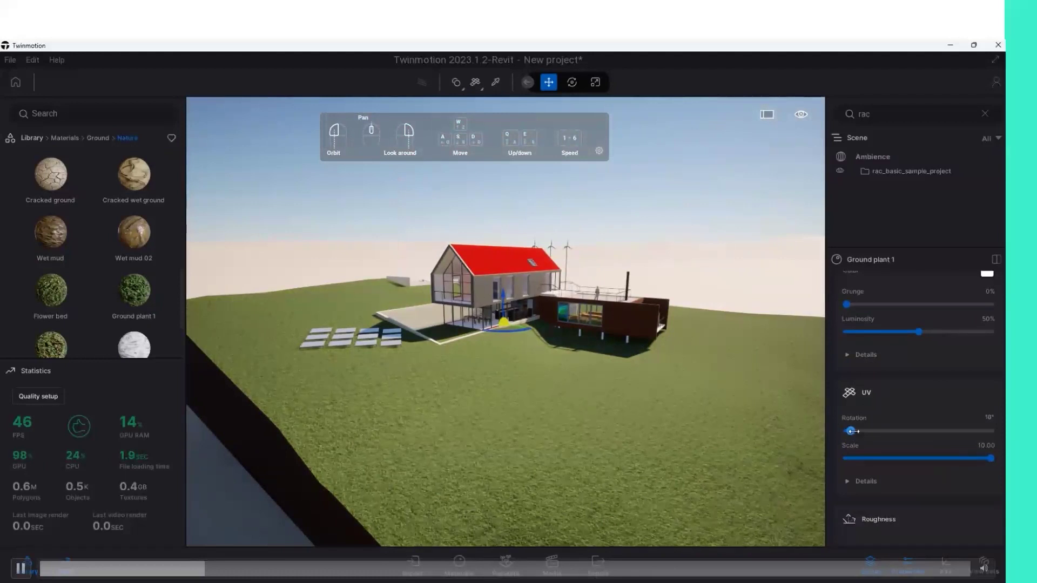
drag(846, 431, 856, 431)
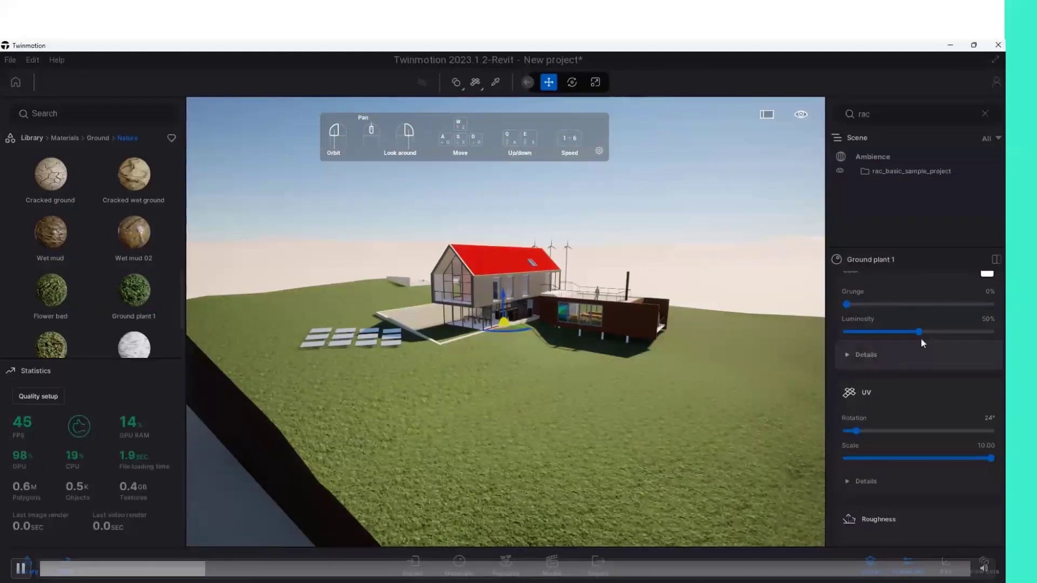
mouse_move(918, 332)
mouse_down()
mouse_move(959, 334)
mouse_move(900, 344)
mouse_up()
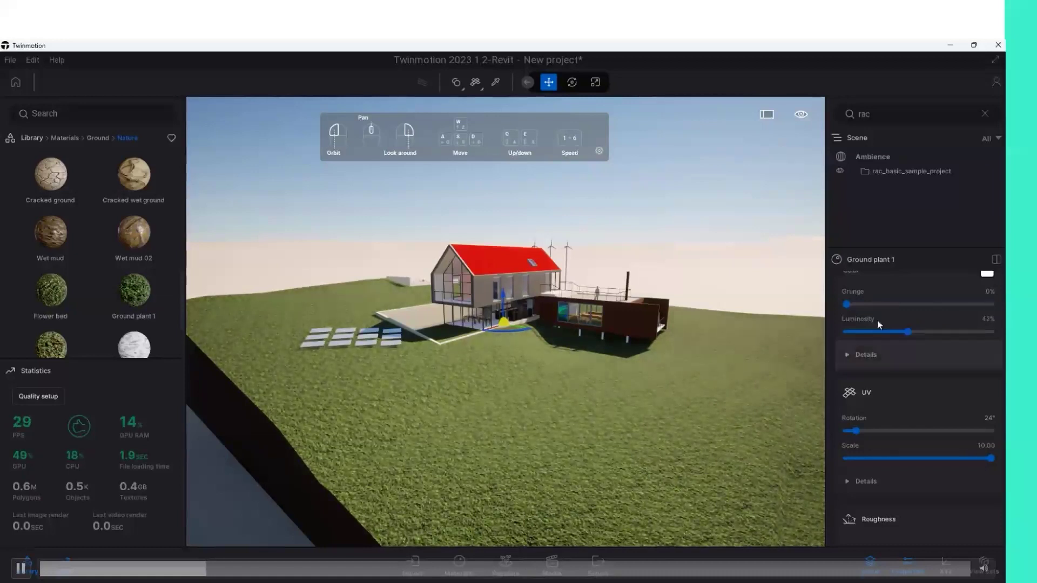
drag(845, 305, 874, 306)
scroll(876, 307, up, 4)
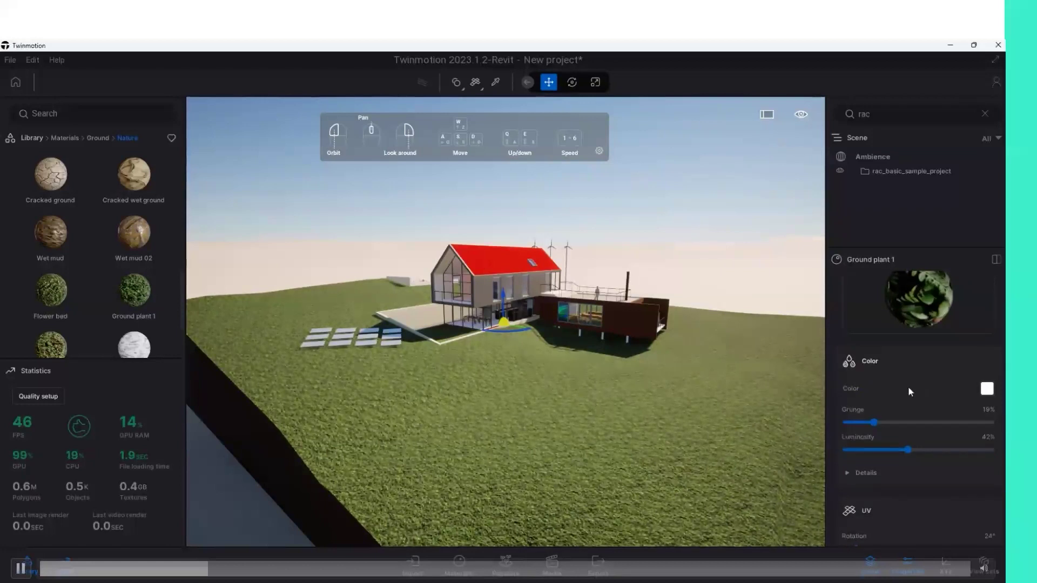
scroll(908, 378, up, 1)
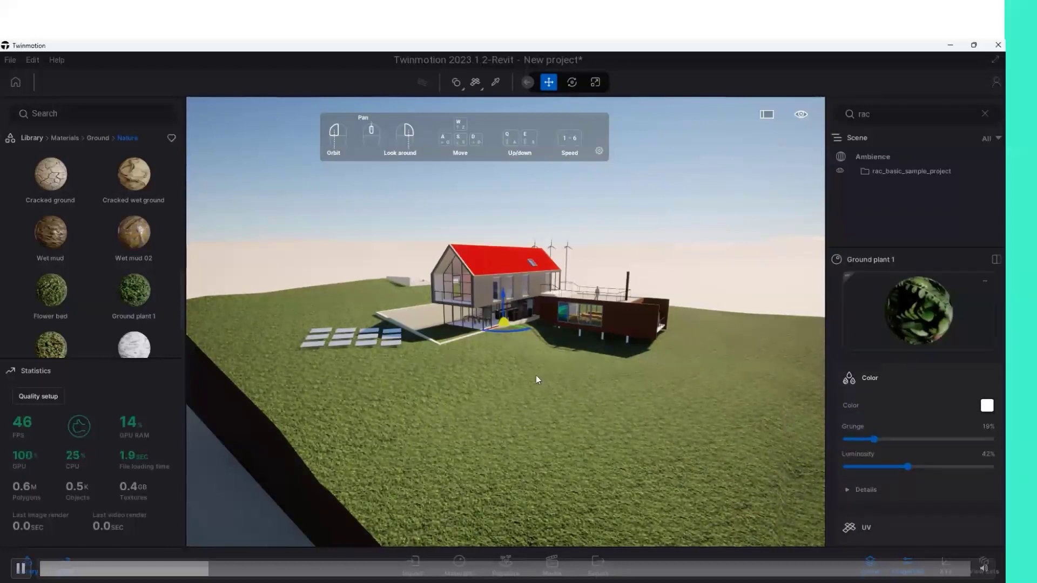
scroll(446, 293, up, 2)
scroll(424, 277, up, 2)
scroll(401, 238, up, 2)
scroll(400, 234, up, 3)
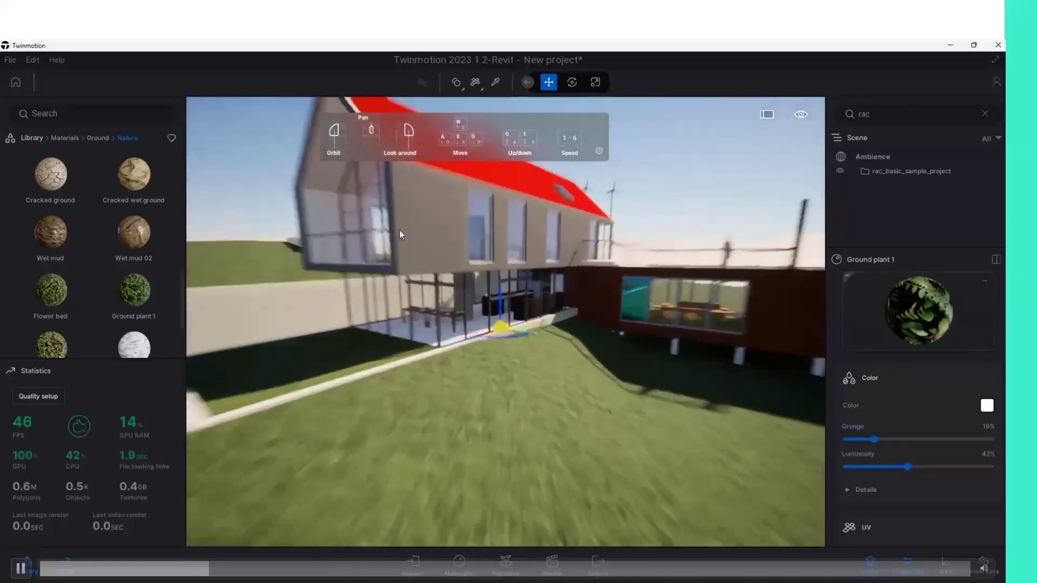
scroll(449, 257, down, 2)
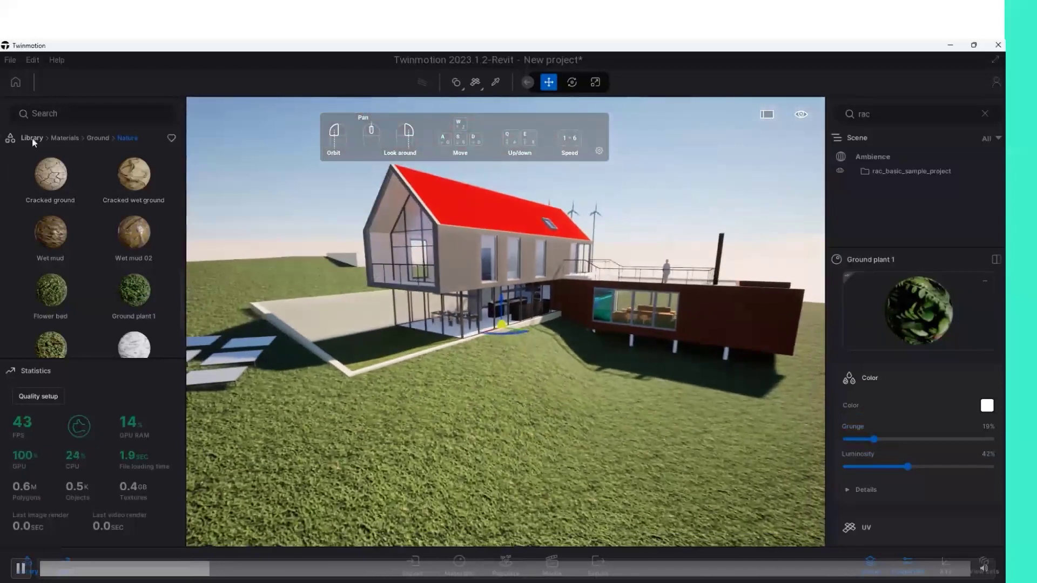
Browse the Roof coverings materials and drop a light roof covering onto the red roof.
click(31, 138)
click(44, 186)
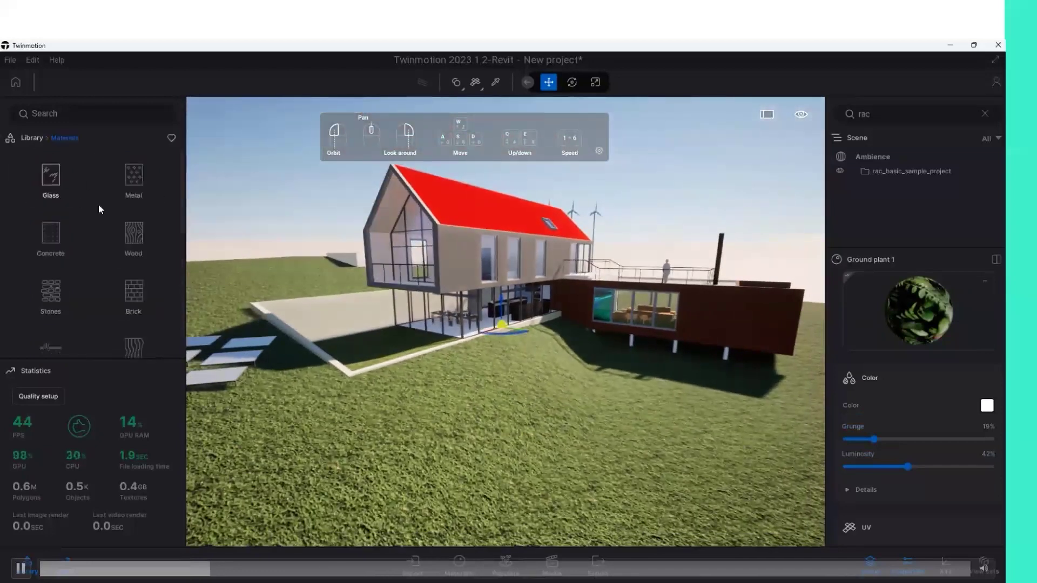
scroll(161, 292, down, 2)
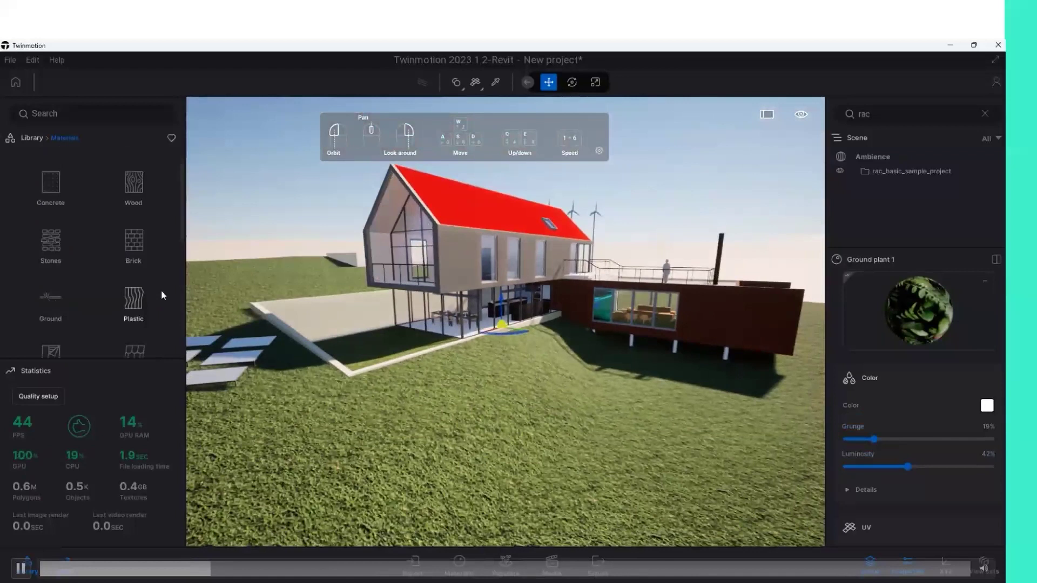
scroll(161, 293, down, 1)
click(136, 326)
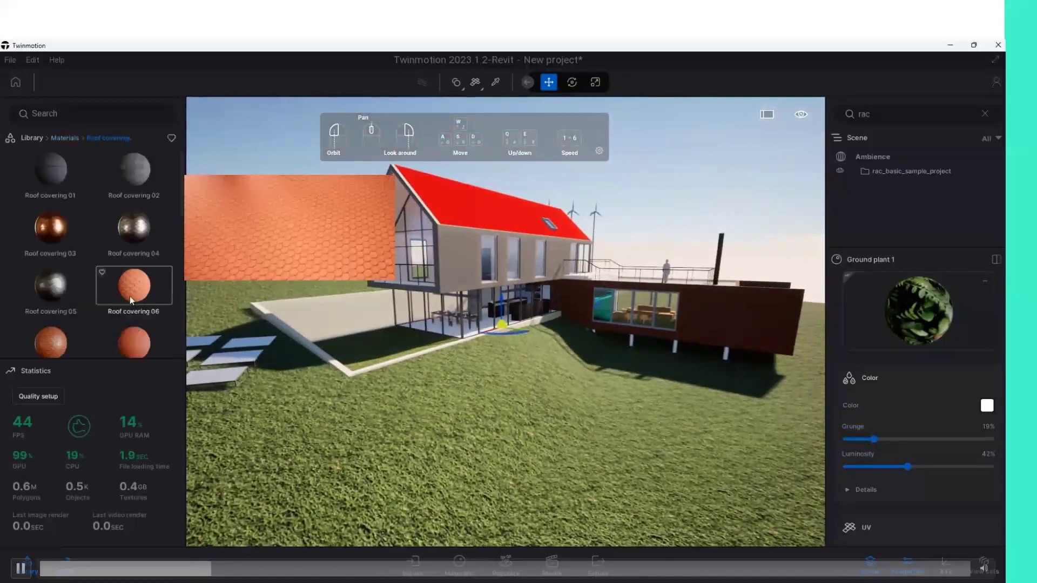
scroll(130, 296, down, 2)
scroll(110, 304, down, 1)
scroll(241, 322, down, 3)
scroll(151, 309, down, 1)
scroll(151, 306, down, 1)
scroll(151, 307, down, 1)
scroll(52, 286, up, 1)
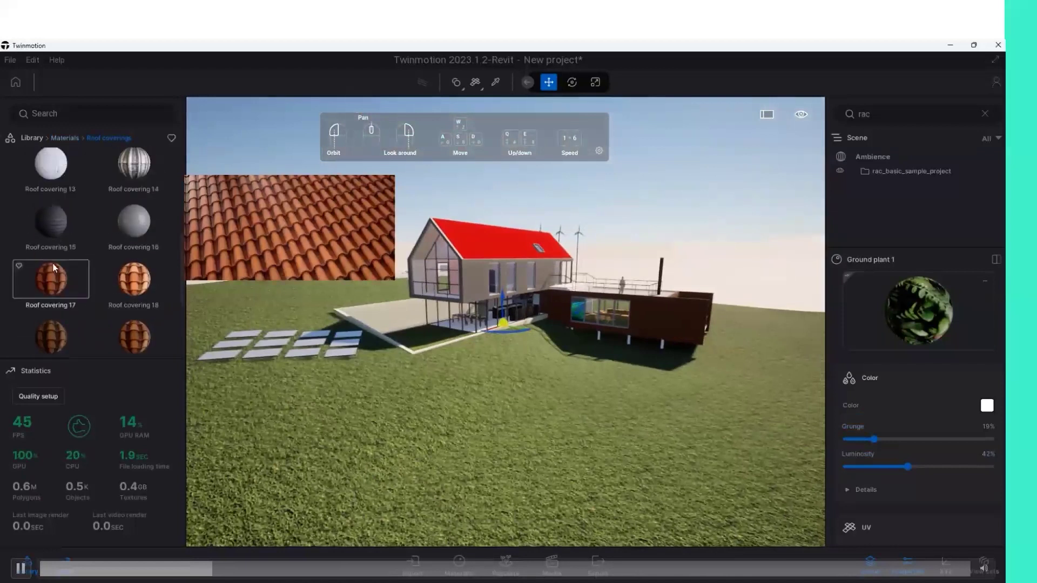
scroll(47, 238, down, 2)
scroll(48, 259, down, 1)
scroll(48, 284, down, 1)
mouse_move(50, 290)
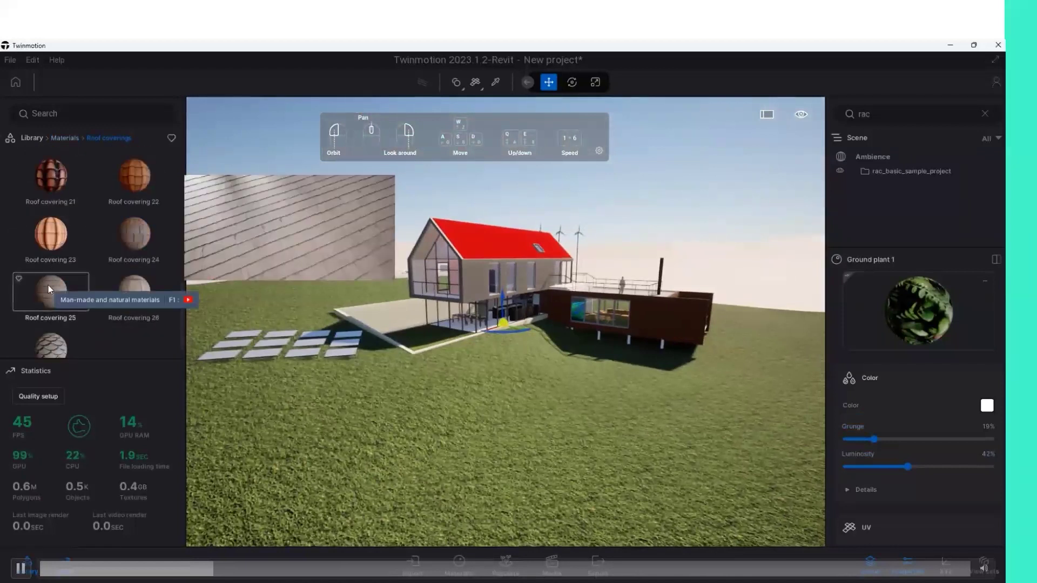
scroll(48, 290, down, 1)
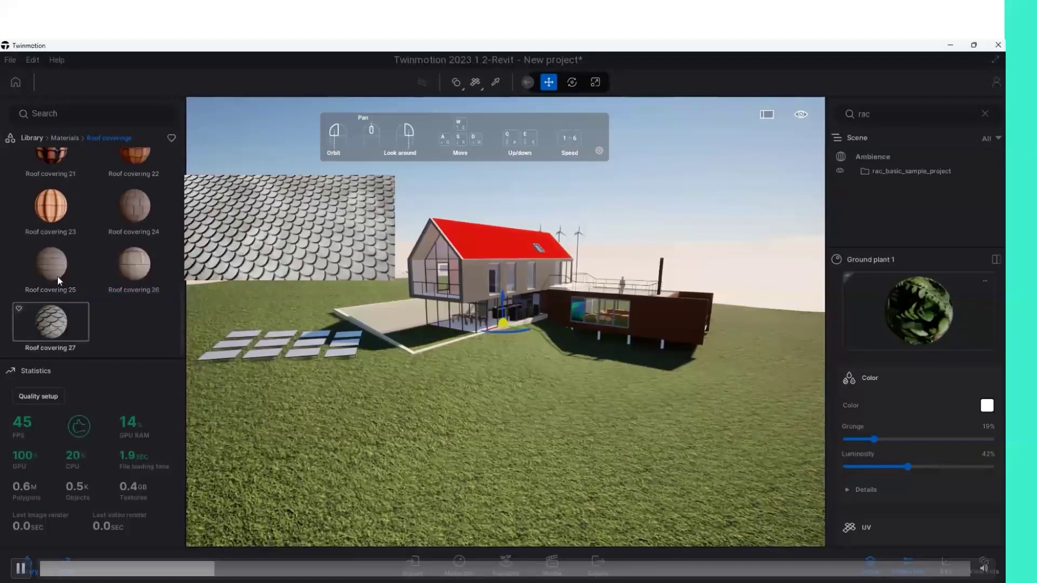
drag(57, 267, 497, 251)
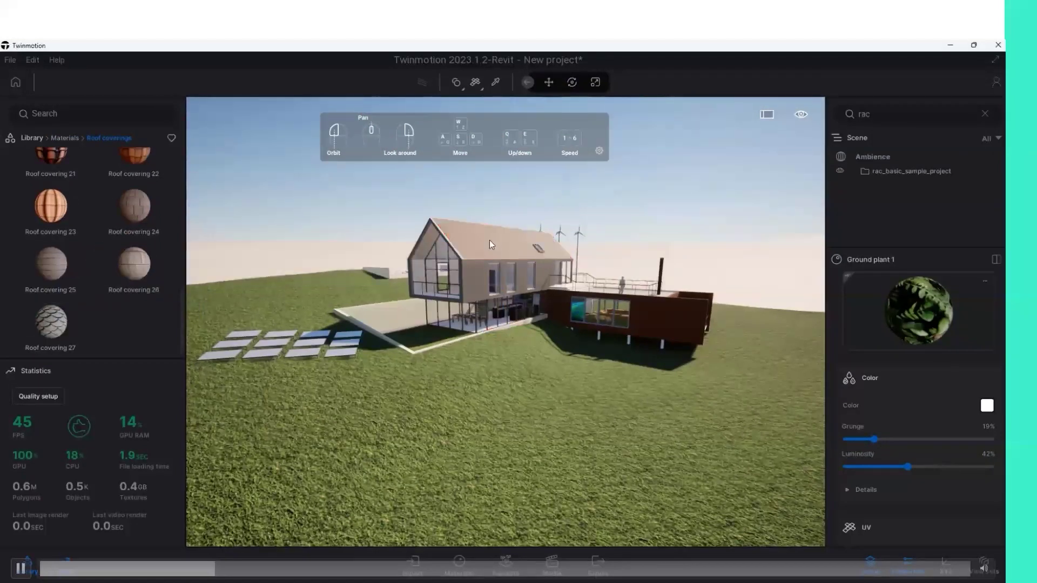
Frame the roof, apply Roof covering 25 and set its texture scale to 10.
click(489, 240)
scroll(489, 240, up, 5)
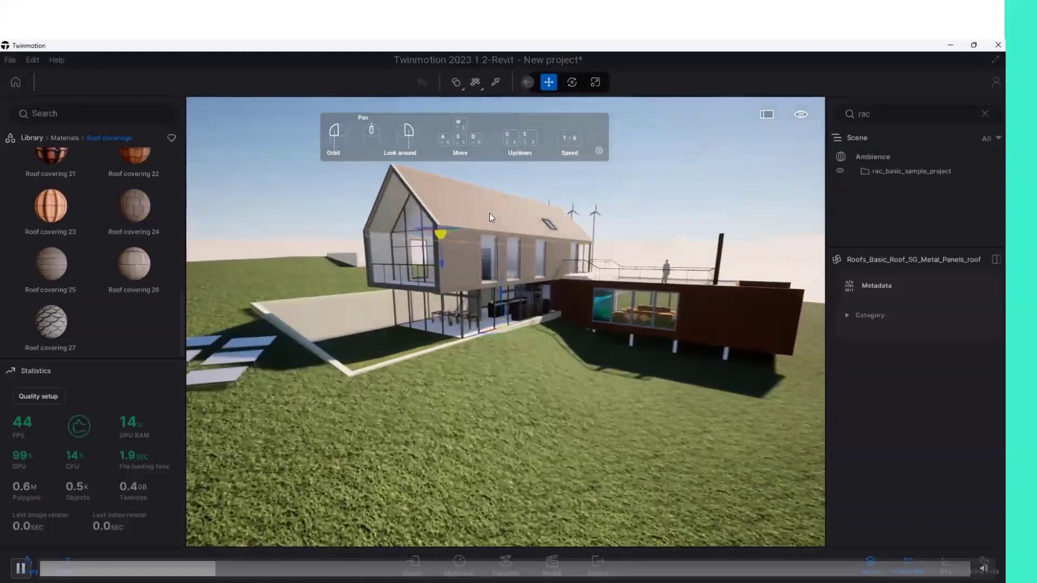
key(f)
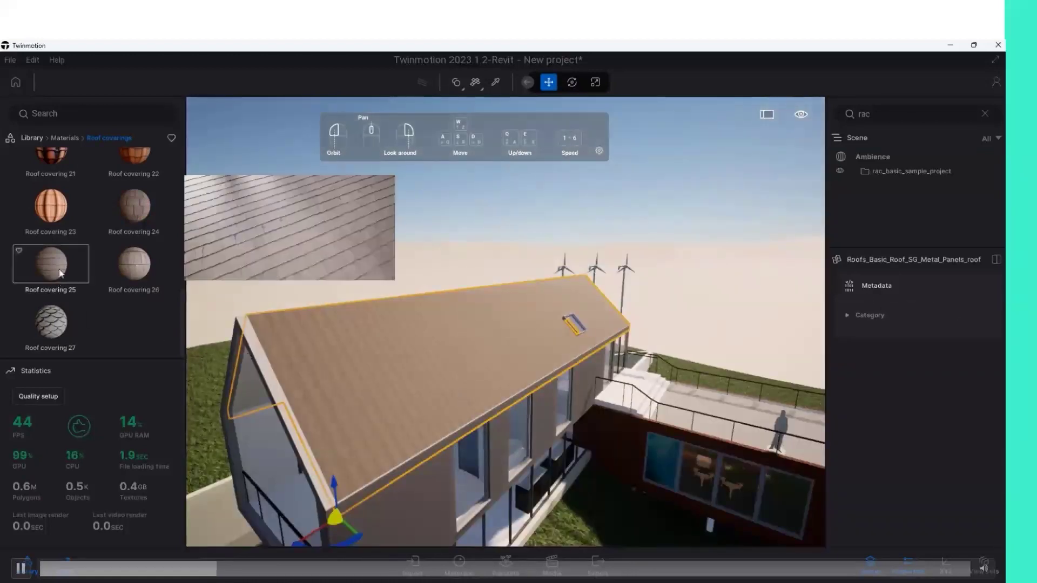
drag(59, 269, 340, 412)
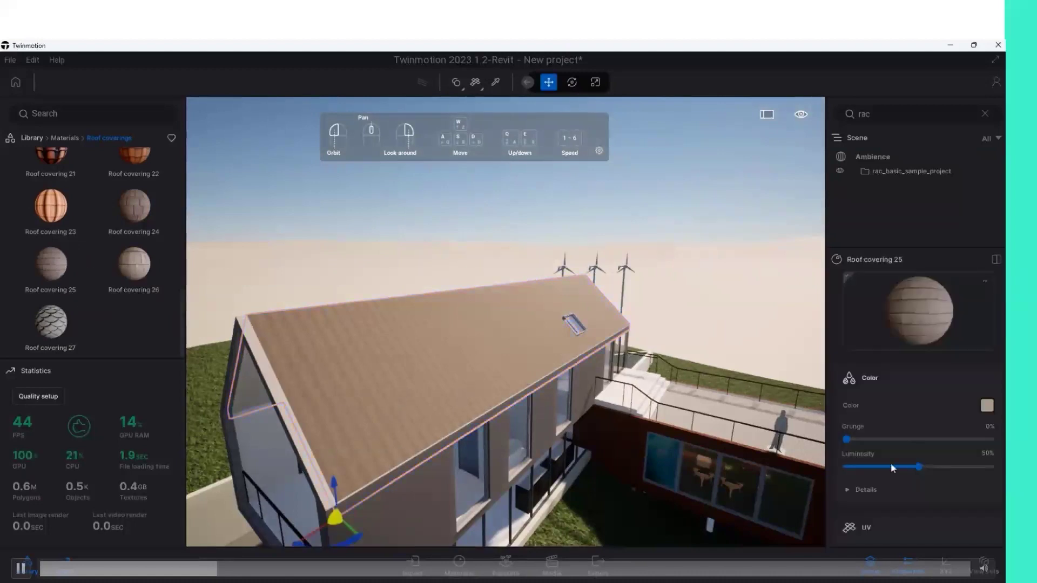
scroll(902, 461, down, 2)
scroll(903, 465, down, 1)
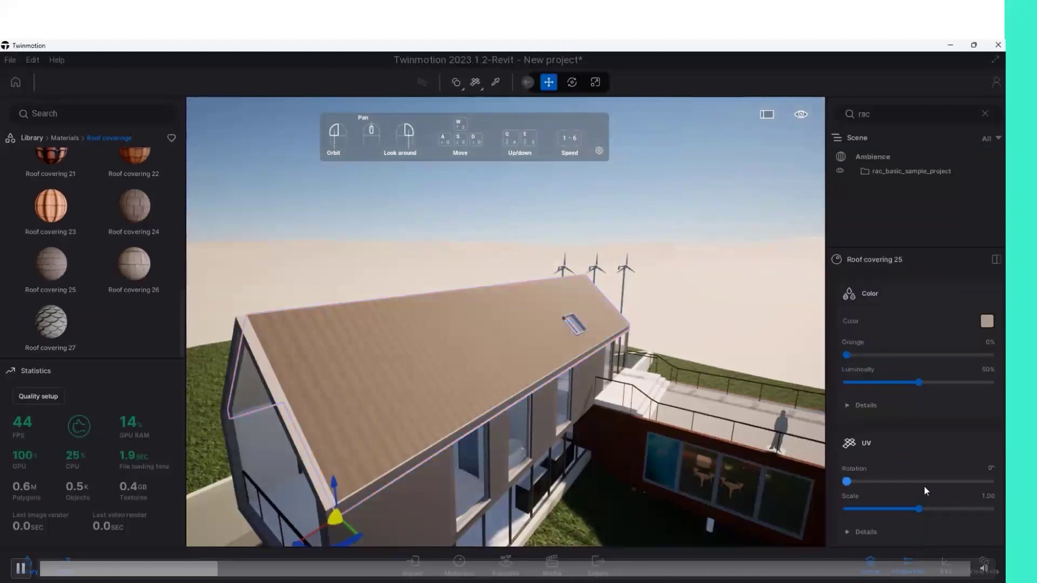
drag(918, 508, 990, 509)
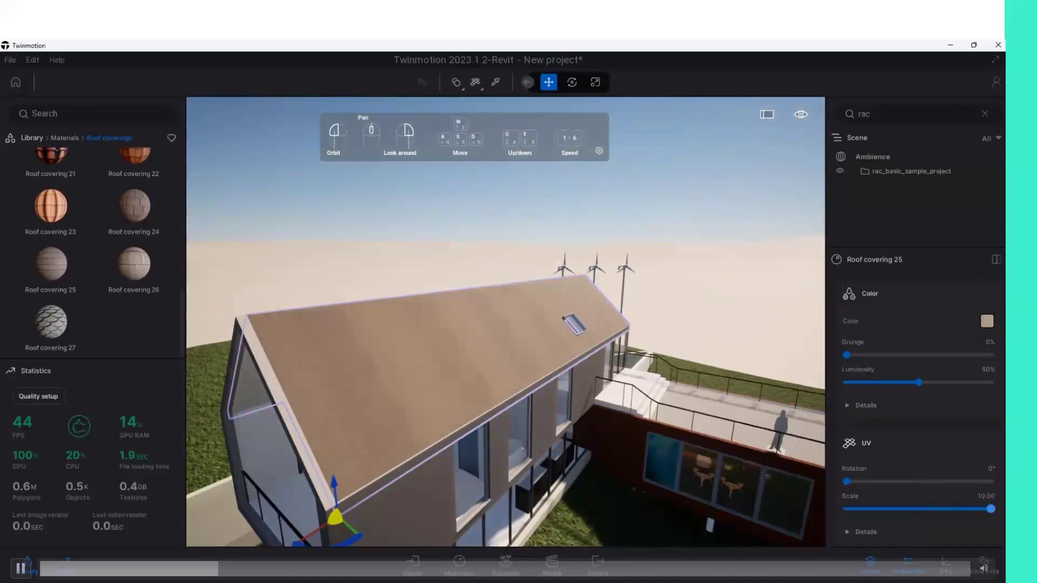
scroll(408, 329, down, 5)
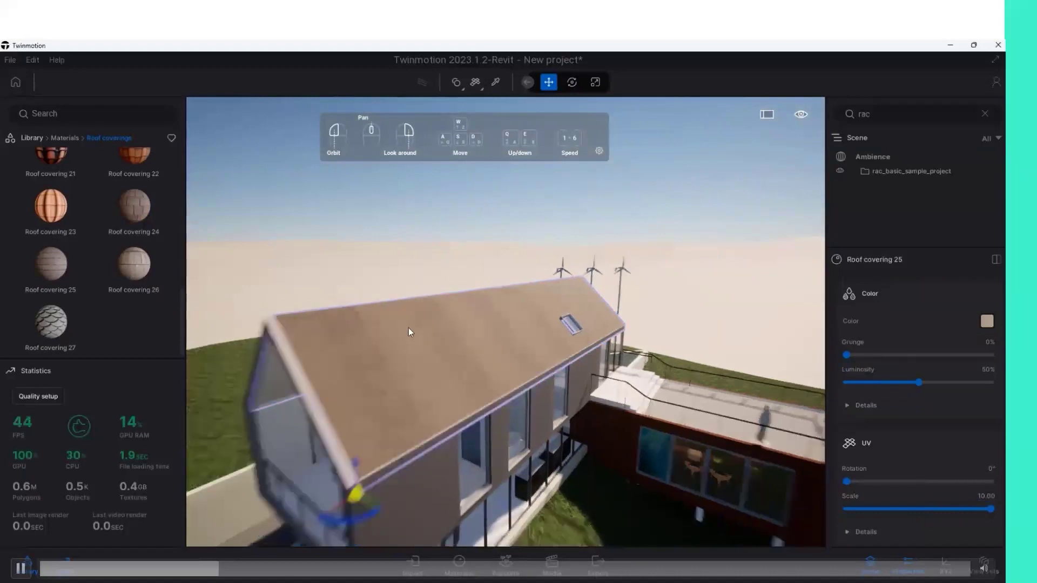
mouse_move(496, 425)
mouse_down()
mouse_move(397, 422)
mouse_move(711, 416)
mouse_up()
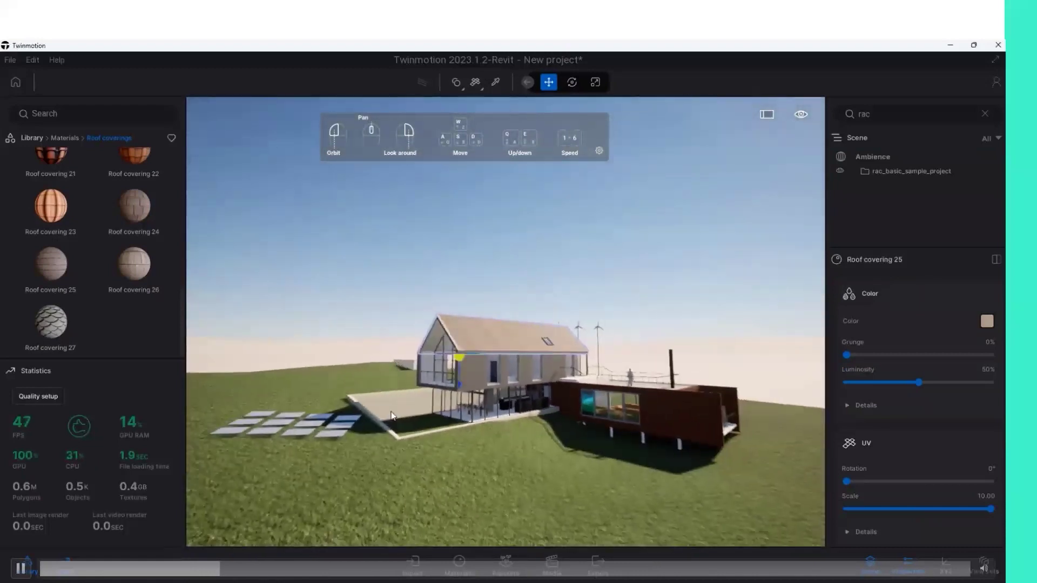
Fly to the timber-clad annex wall and apply Maple 01 A wood to it.
click(711, 416)
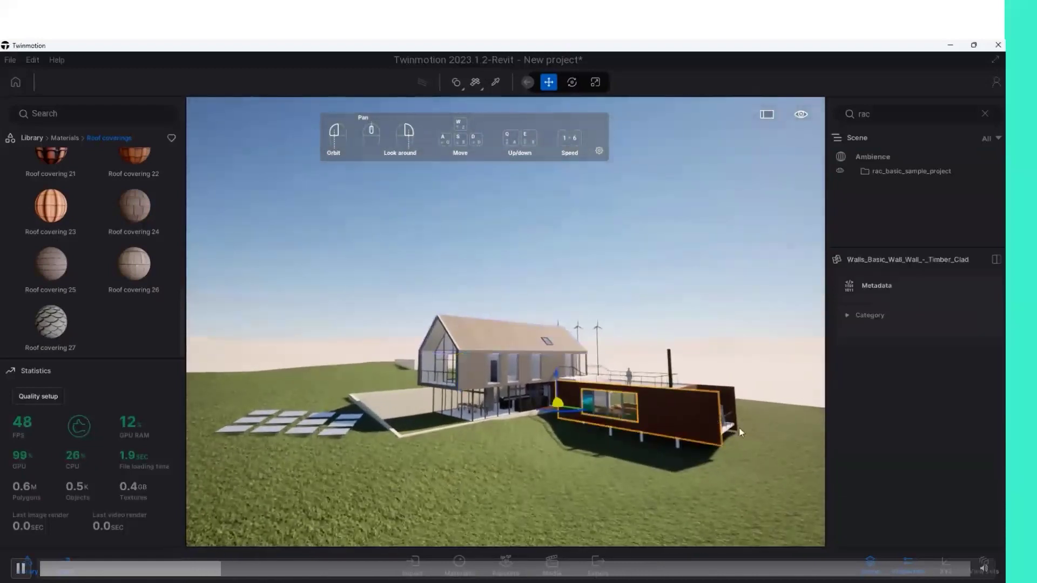
scroll(770, 468, up, 3)
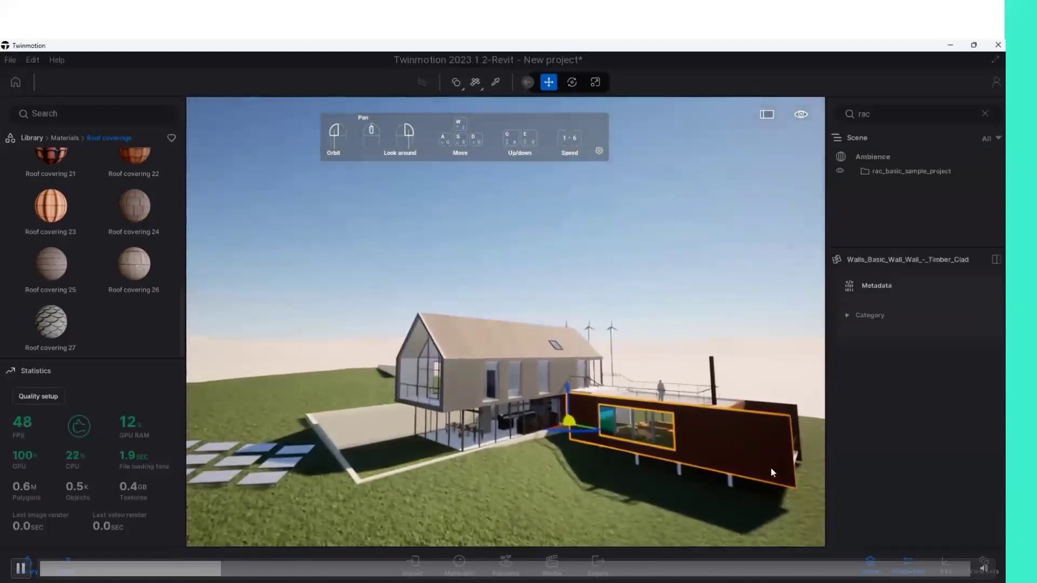
double_click(644, 484)
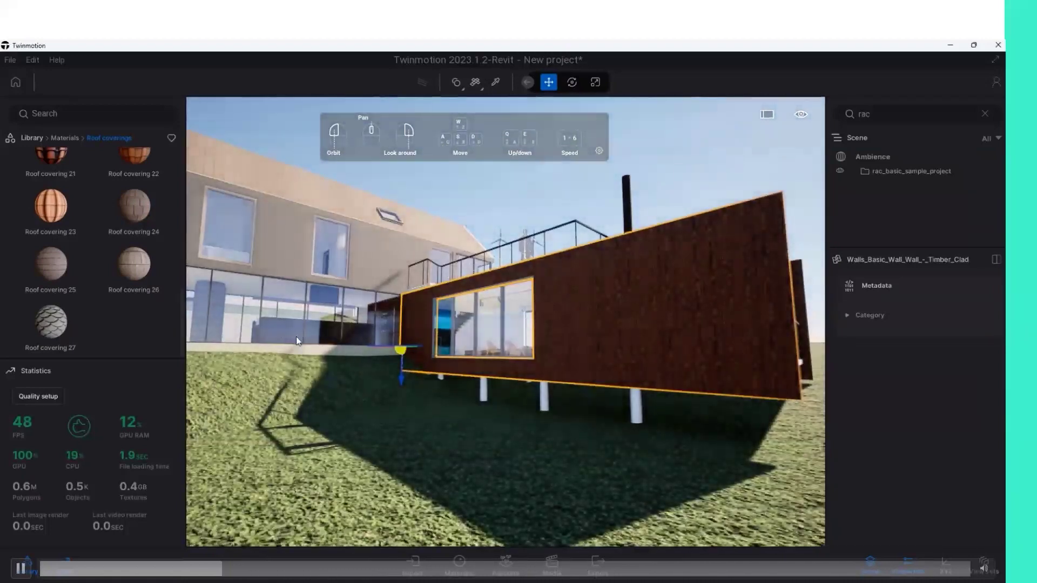
click(29, 137)
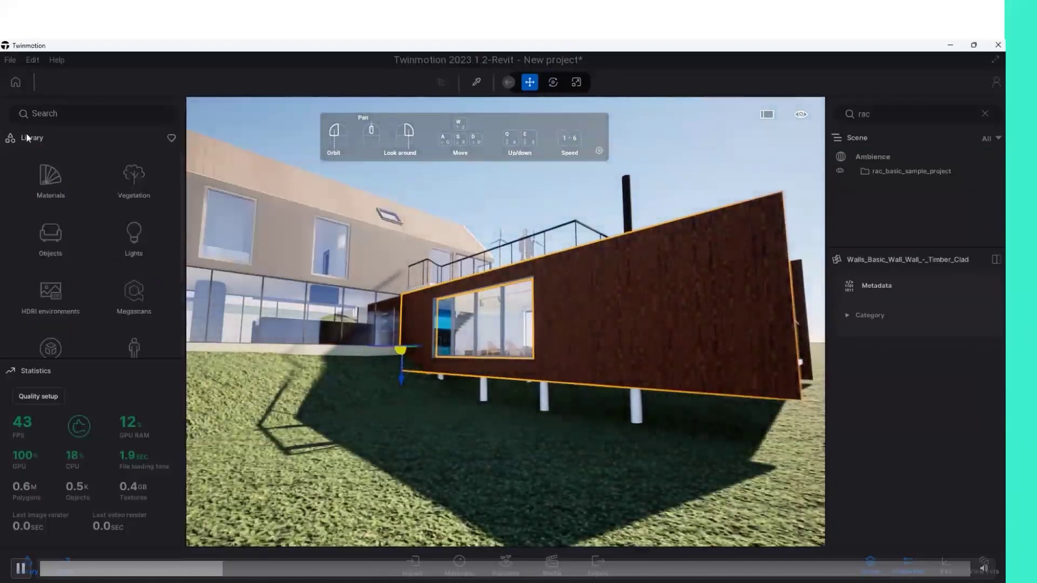
click(44, 175)
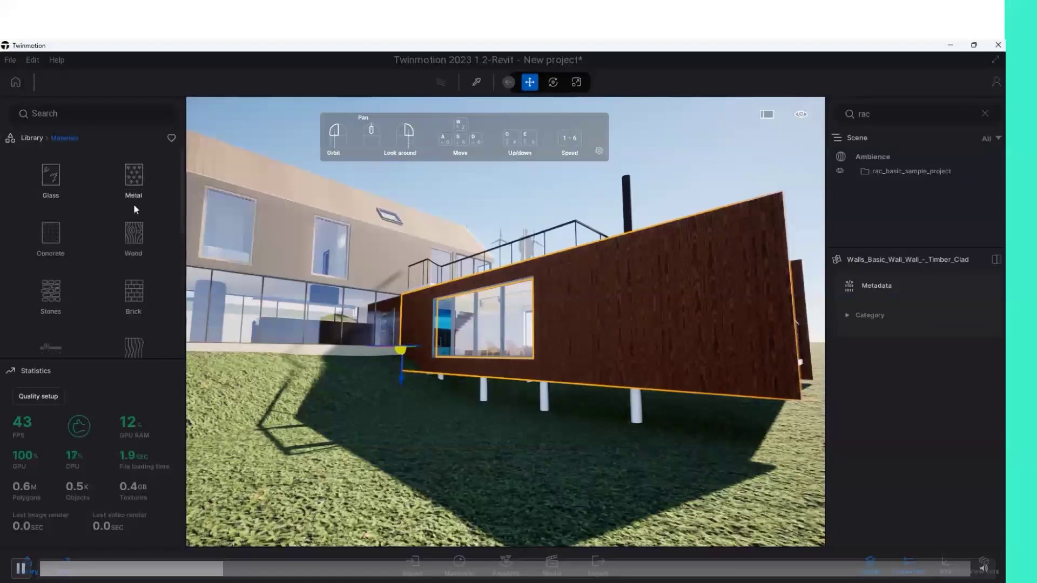
click(135, 232)
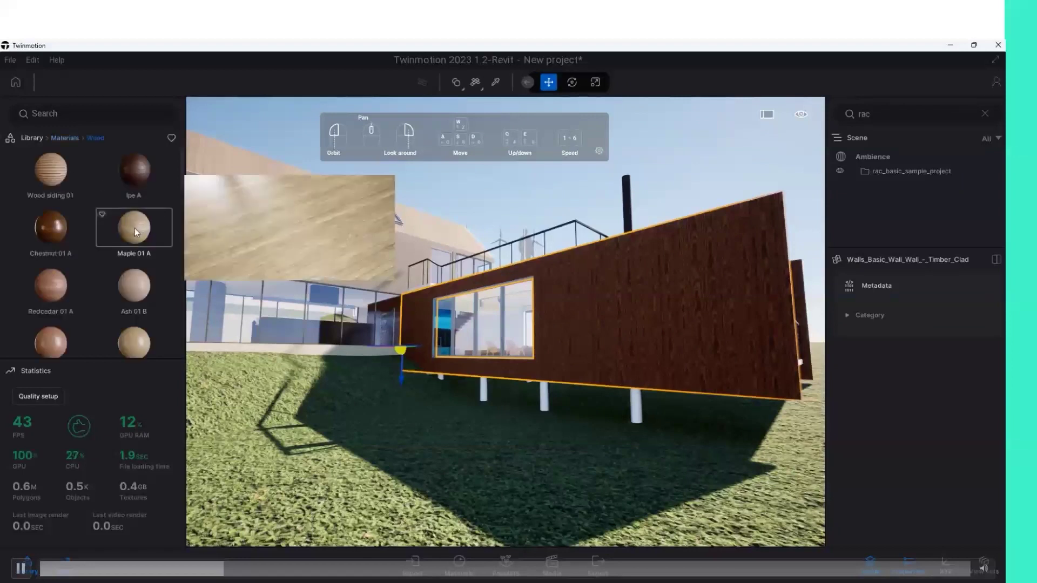
drag(134, 233, 671, 328)
click(672, 328)
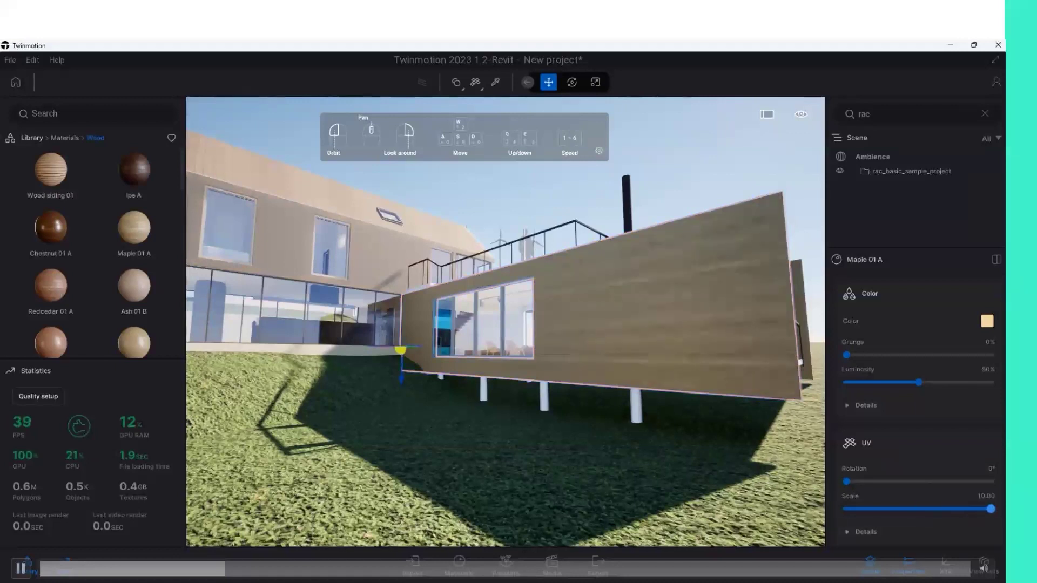
Move the camera back and apply Redcedar 02 B to the timber-clad wall.
key(s)
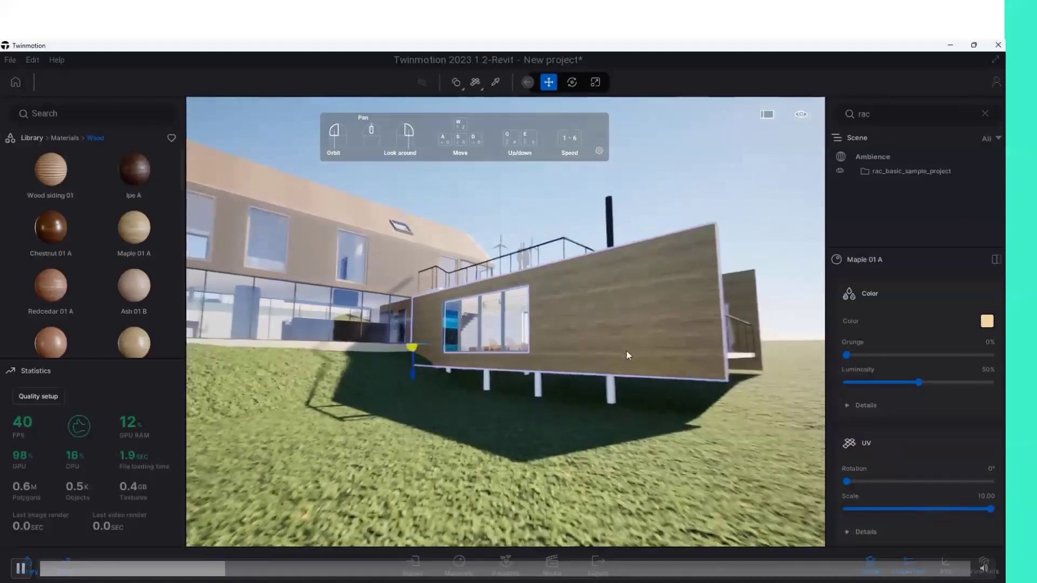
mouse_move(50, 228)
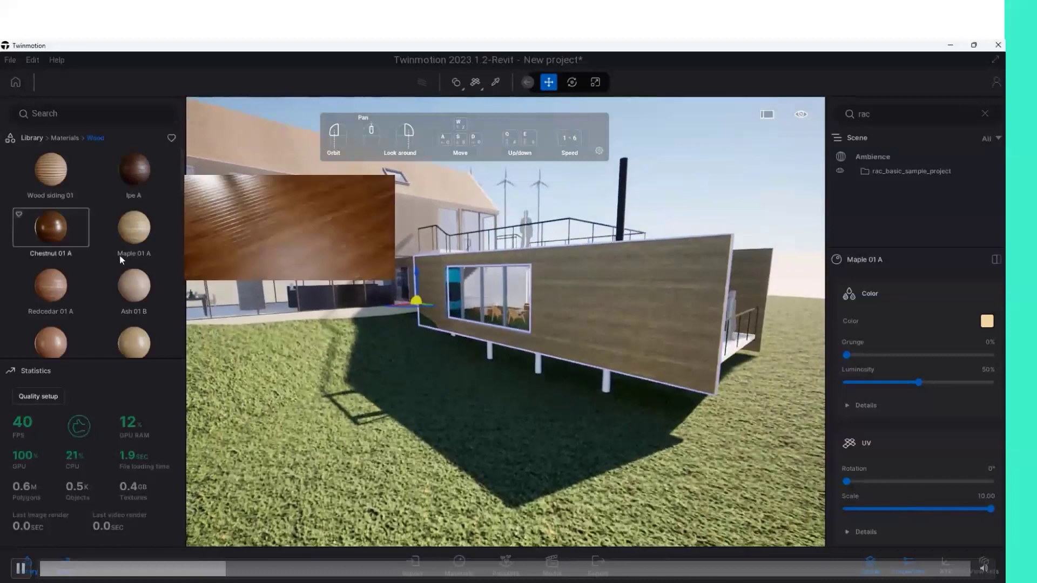
scroll(60, 235, down, 2)
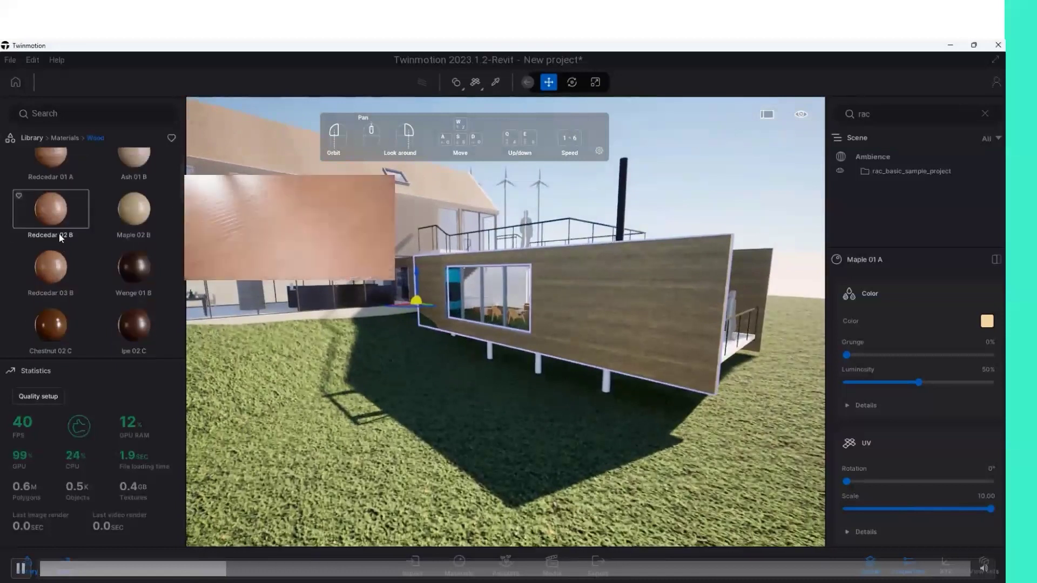
drag(59, 234, 711, 335)
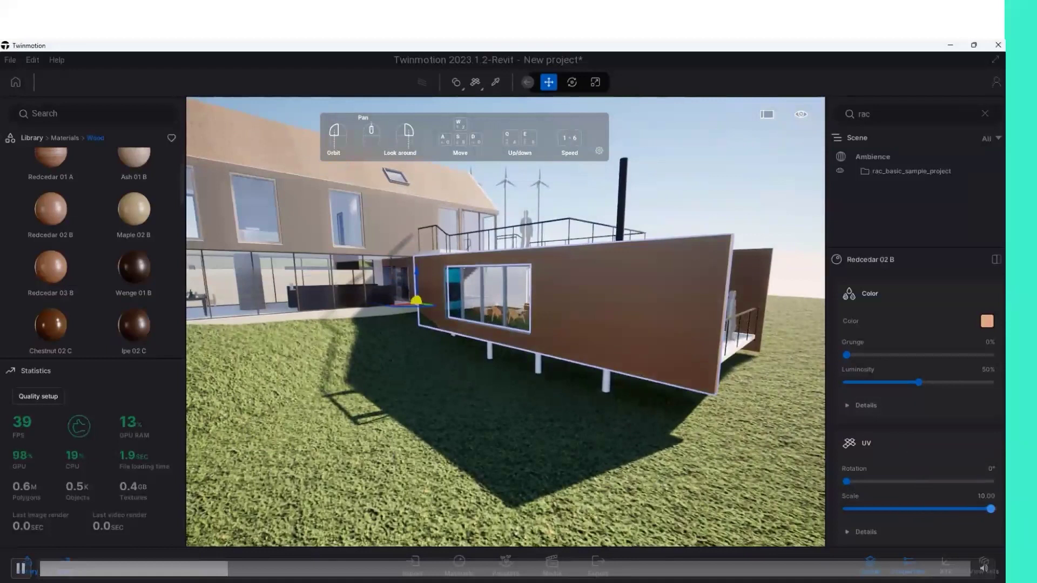
scroll(548, 370, down, 5)
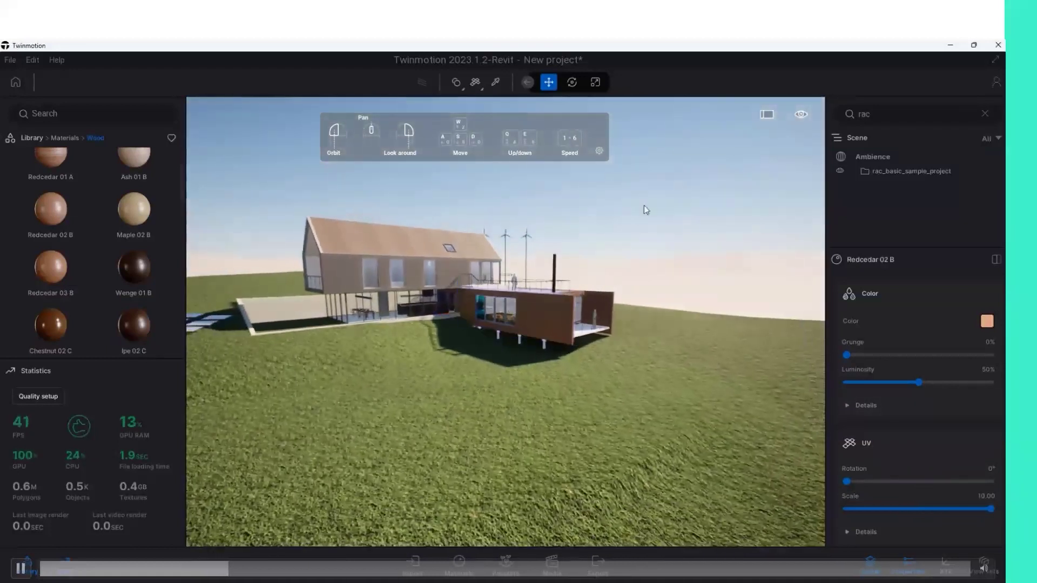
scroll(505, 322, down, 1)
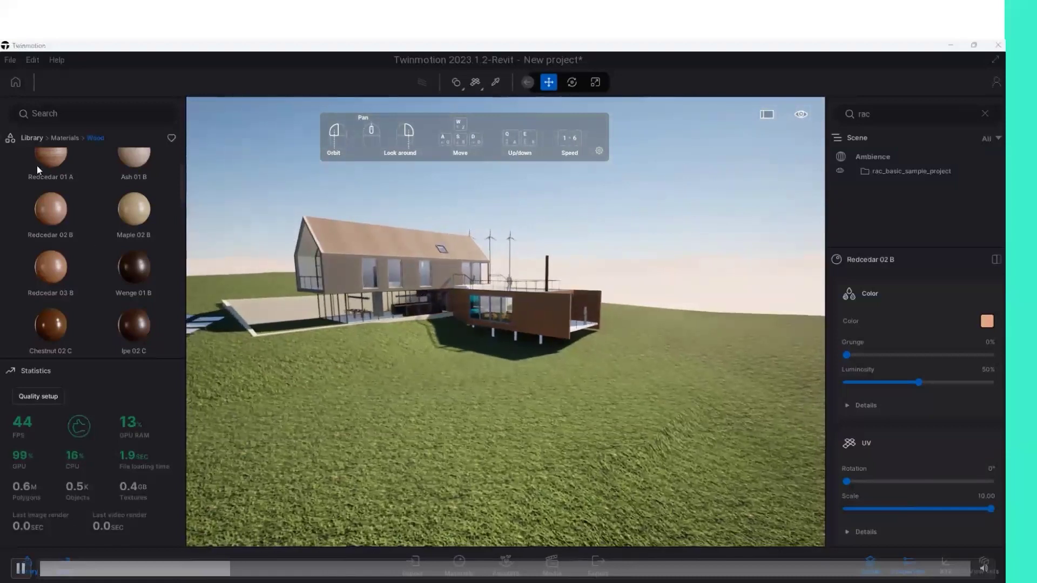
Apply Roof covering 01 from the Roof coverings materials to the house roof.
click(31, 137)
click(71, 171)
scroll(165, 267, down, 2)
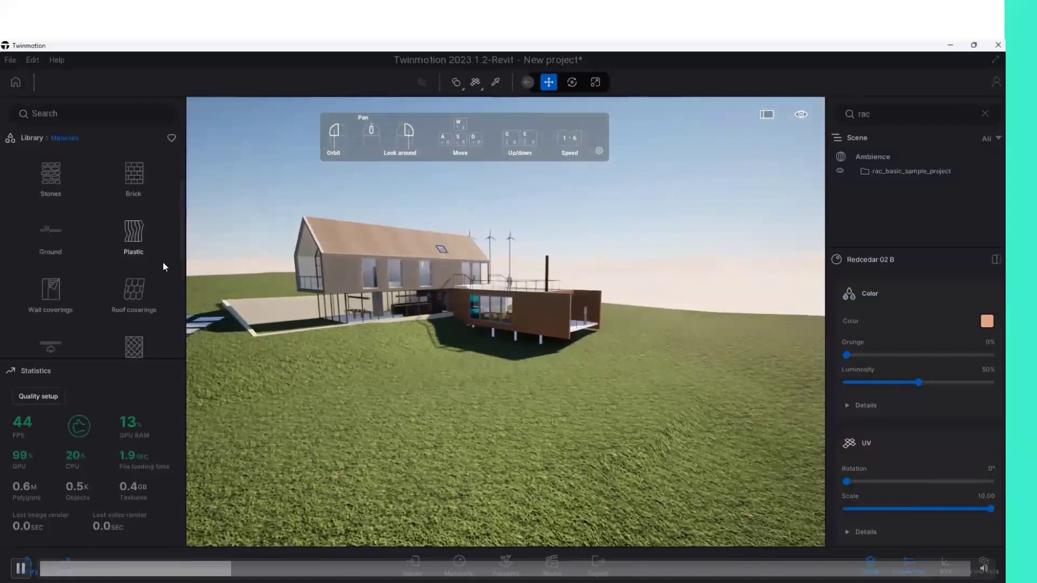
click(130, 294)
mouse_move(51, 170)
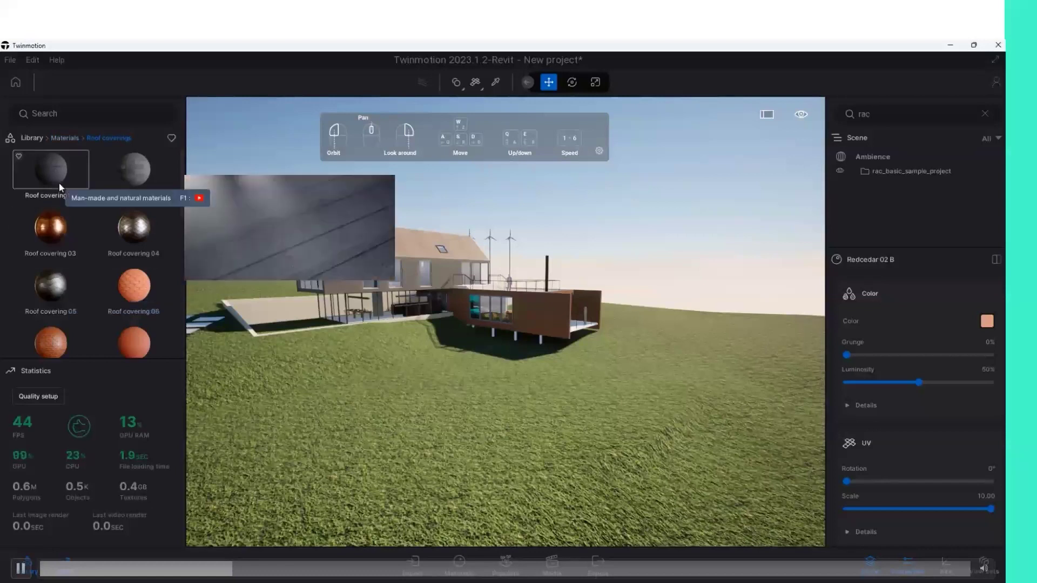
drag(54, 174, 351, 238)
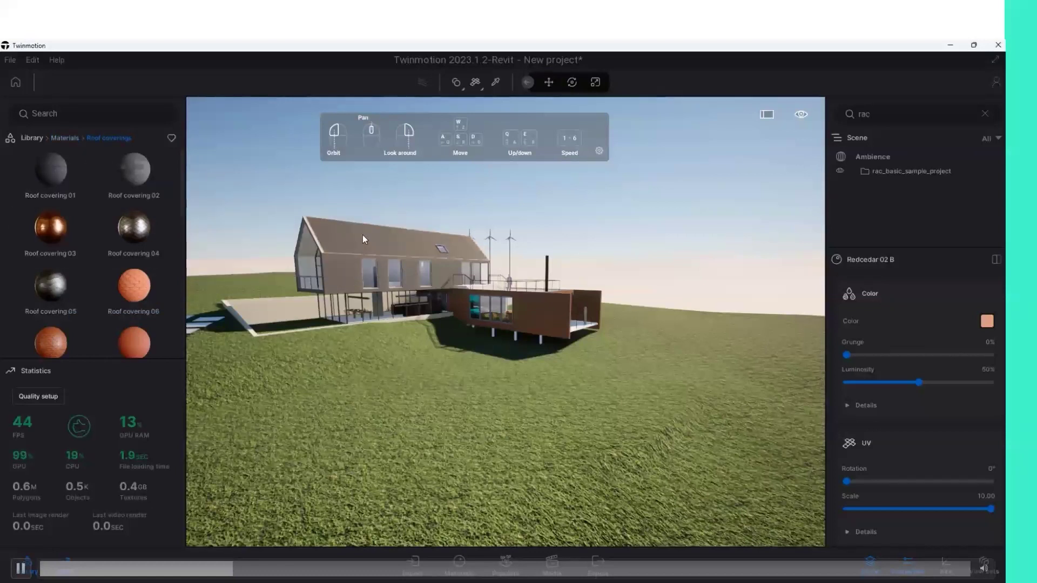
drag(277, 210, 378, 216)
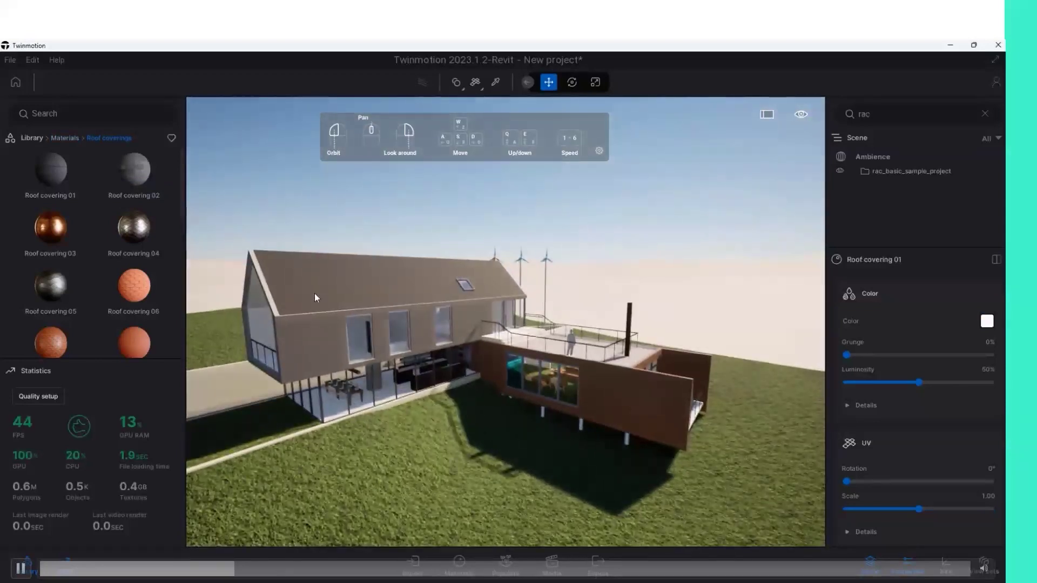
double_click(316, 298)
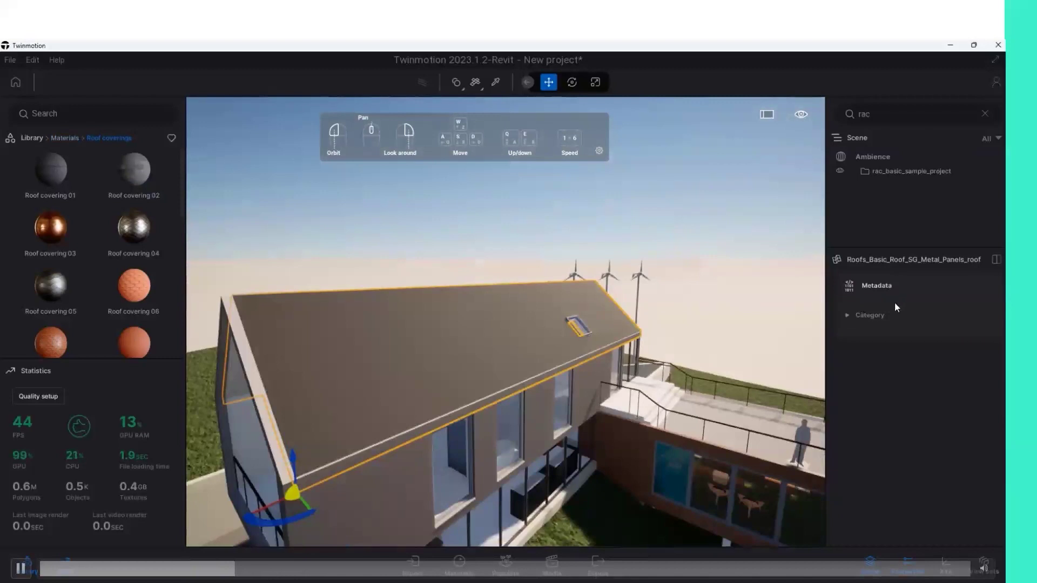
drag(50, 169, 384, 391)
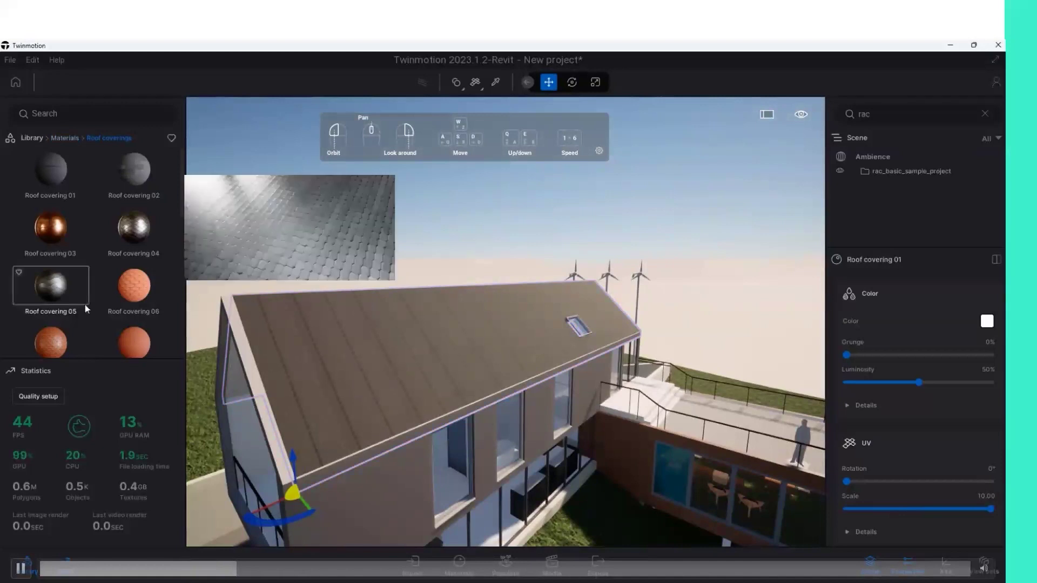
Scroll through the other roof covering materials in the library.
scroll(67, 270, down, 2)
scroll(67, 284, down, 3)
scroll(54, 297, down, 4)
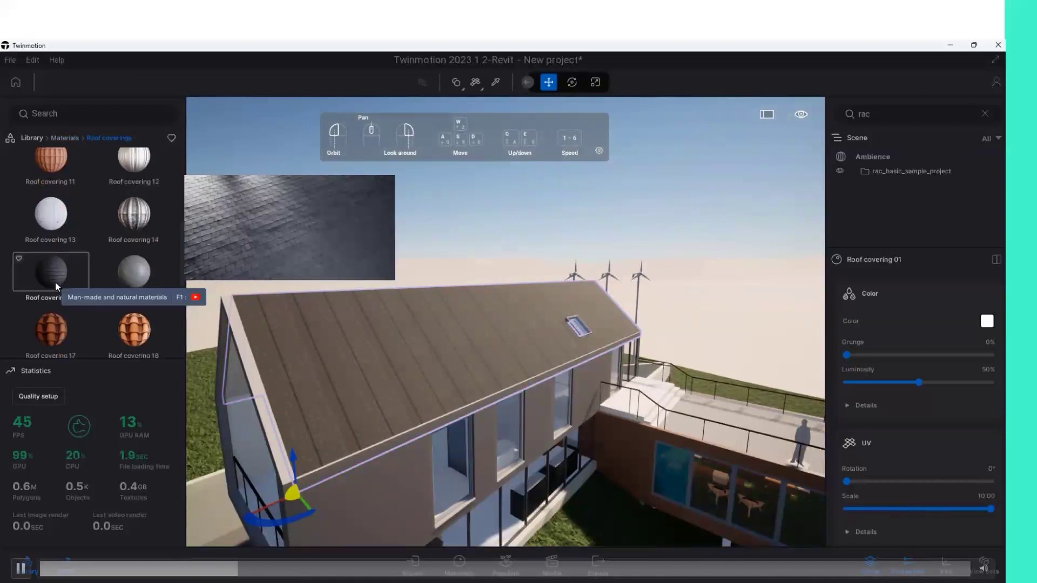
scroll(56, 286, down, 2)
scroll(56, 286, down, 2)
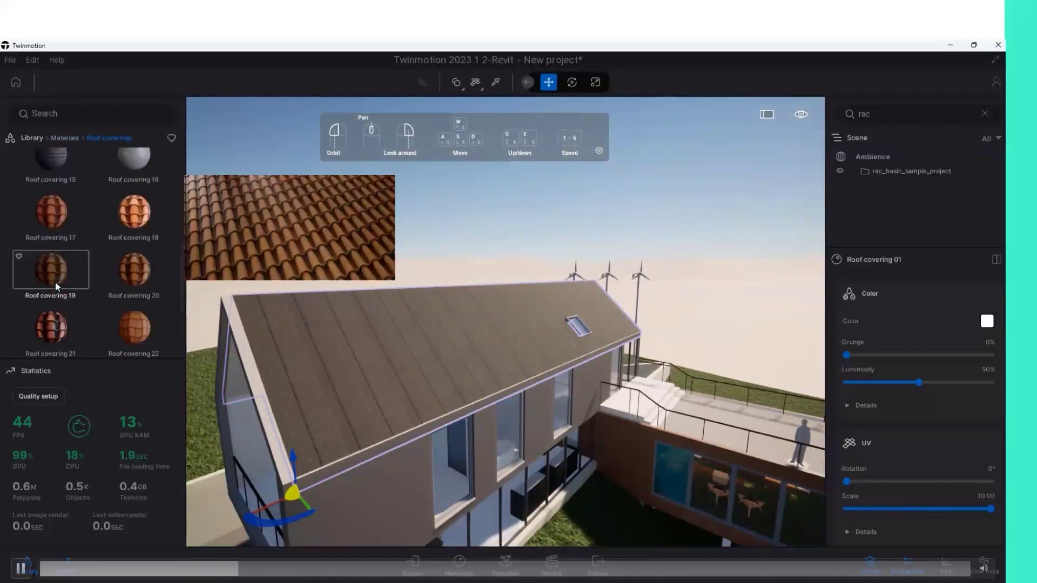
scroll(56, 285, down, 1)
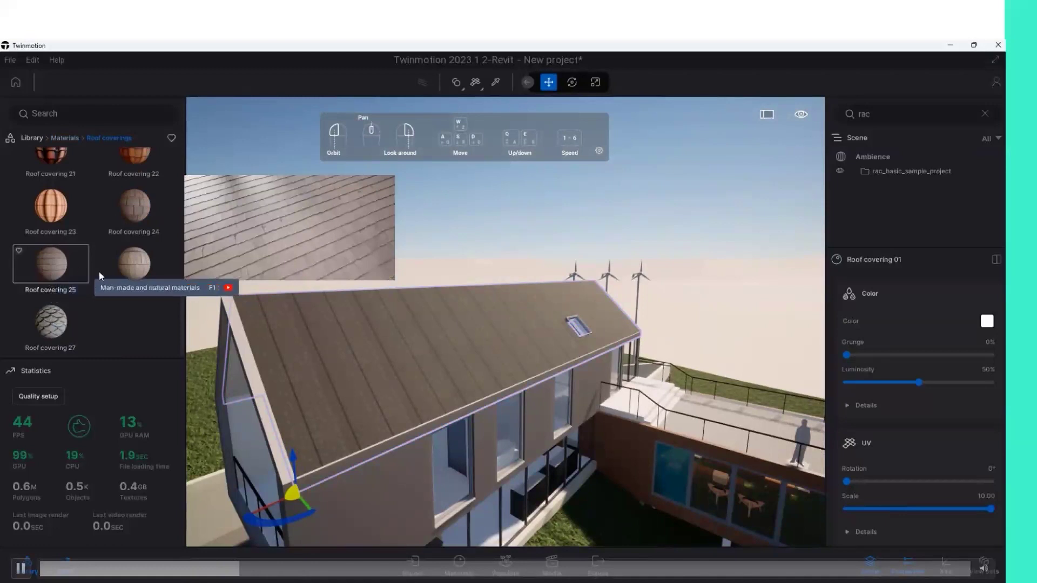
scroll(120, 265, up, 1)
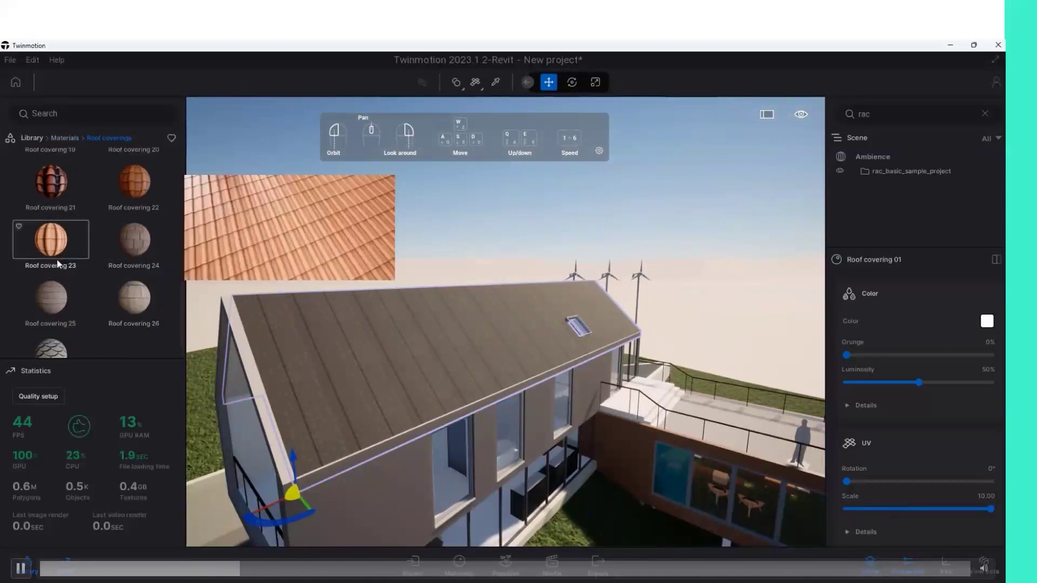
scroll(109, 243, up, 2)
scroll(112, 247, up, 1)
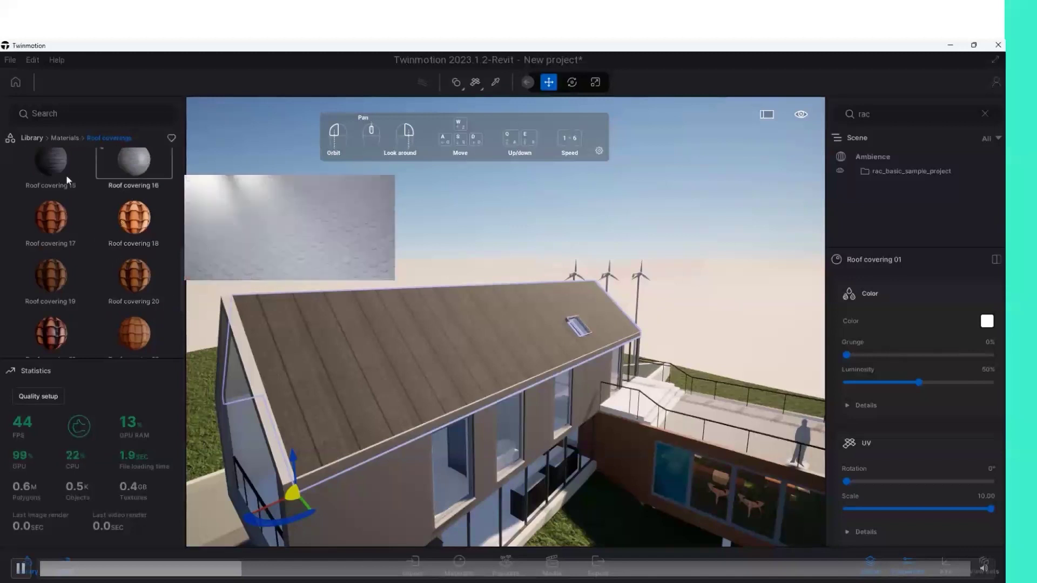
scroll(64, 176, up, 1)
scroll(137, 242, up, 1)
scroll(141, 256, up, 1)
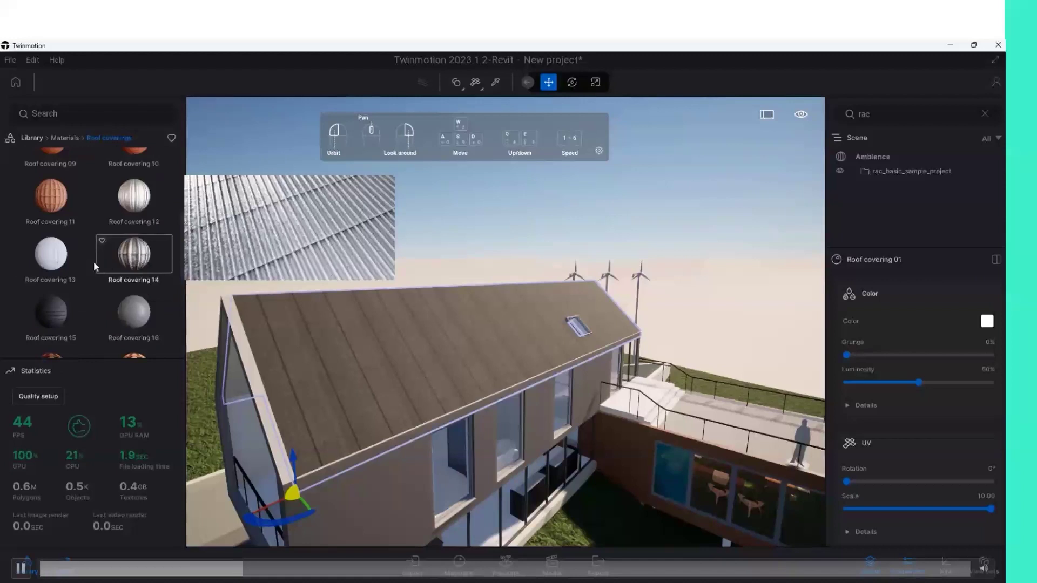
scroll(56, 261, up, 1)
scroll(56, 261, up, 1)
scroll(147, 221, up, 1)
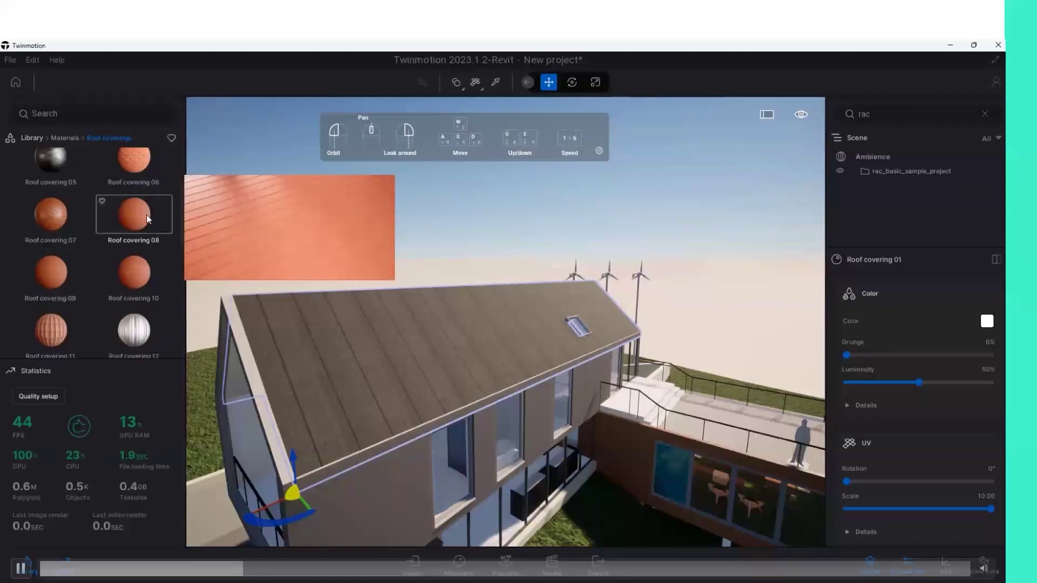
scroll(147, 215, up, 1)
scroll(115, 258, up, 1)
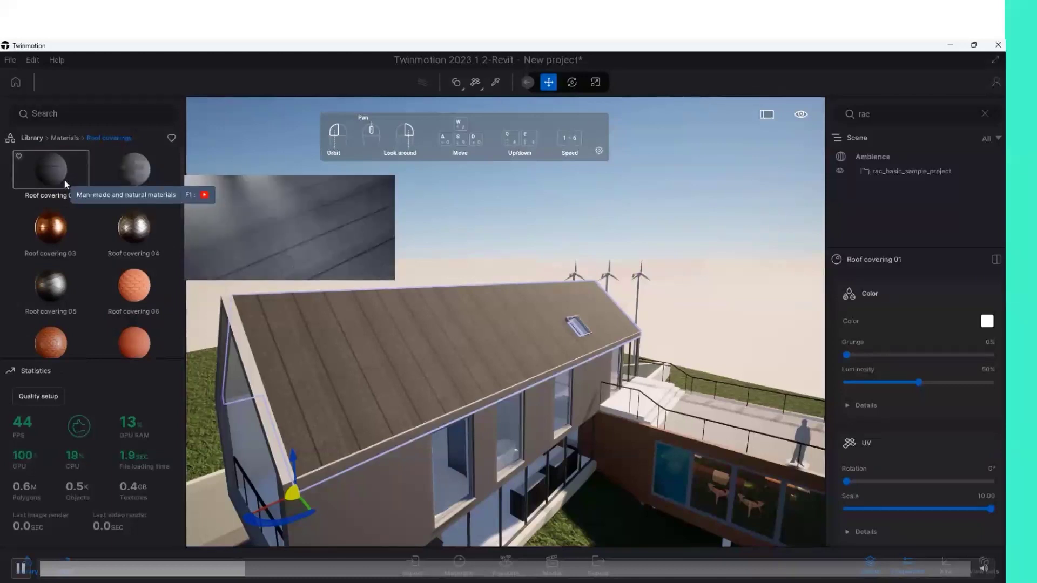
Reapply Roof covering 01, then switch the roof to Roof covering 02 at texture scale 10.00.
drag(51, 169, 329, 385)
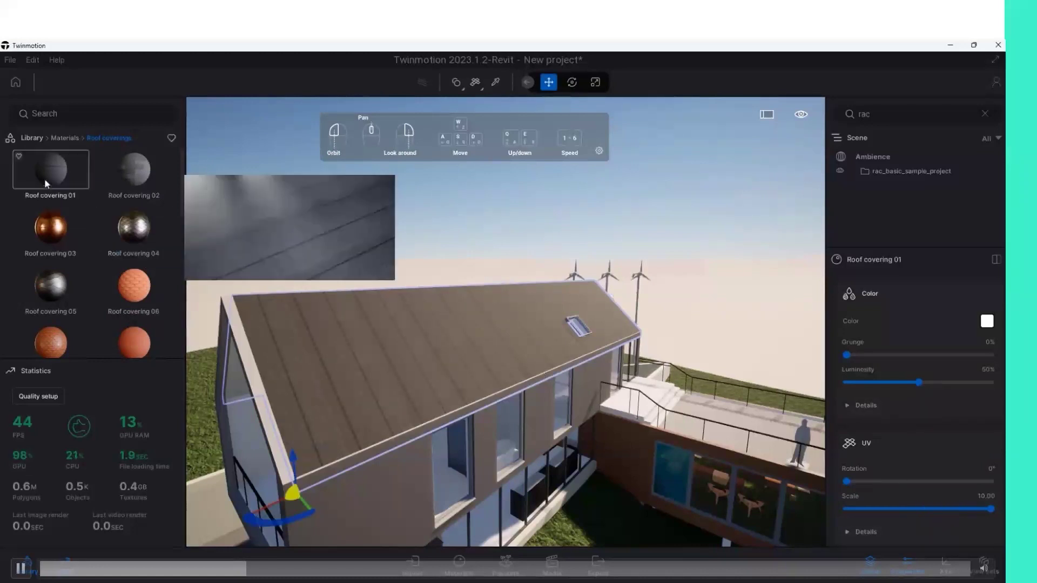
drag(44, 177, 442, 454)
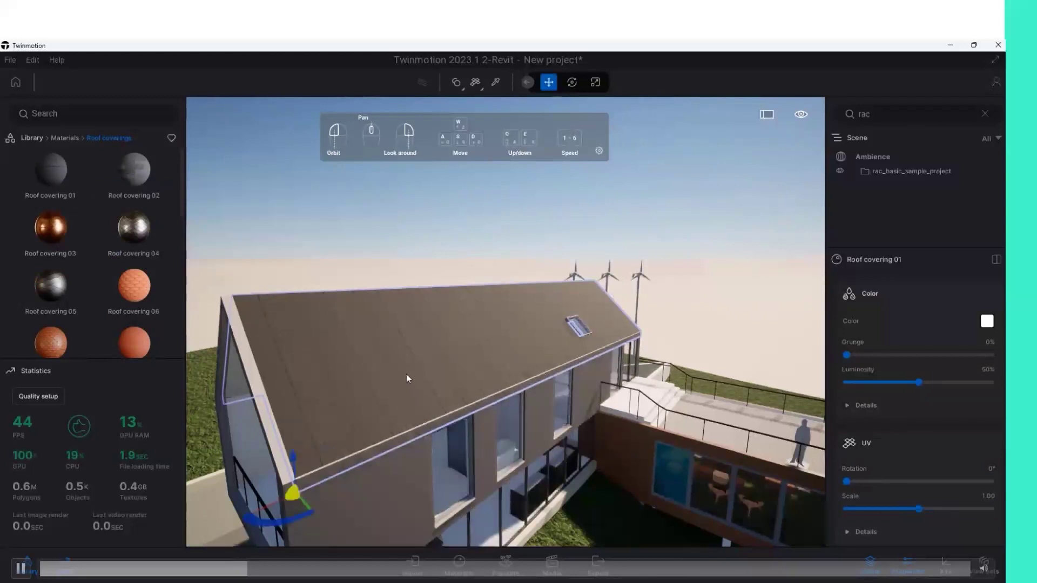
drag(921, 507, 990, 508)
mouse_move(134, 171)
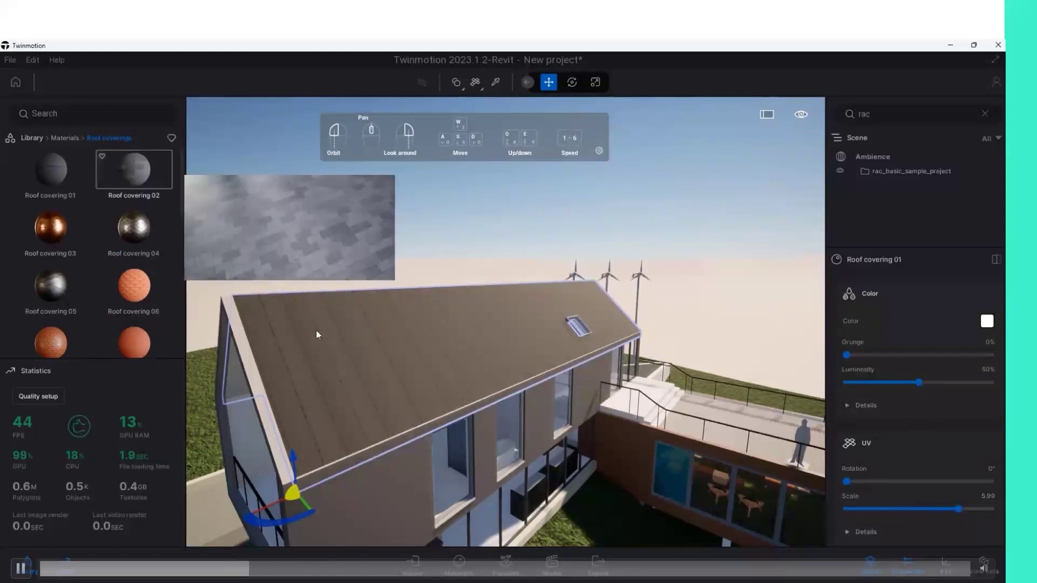
drag(317, 334, 397, 401)
drag(992, 507, 995, 507)
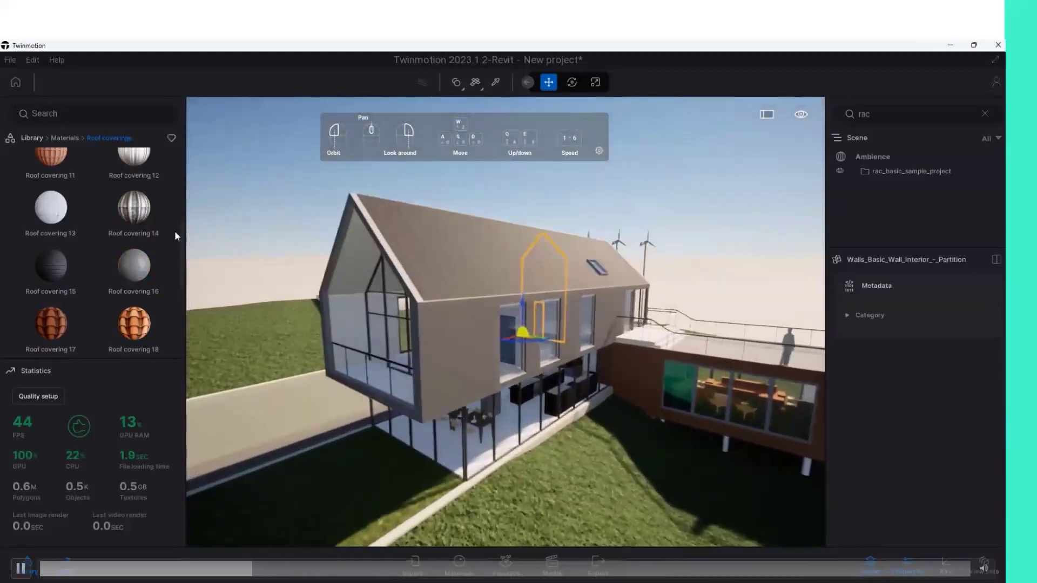
Apply Bare concrete 01 to the upper house wall and raise its luminosity.
click(32, 137)
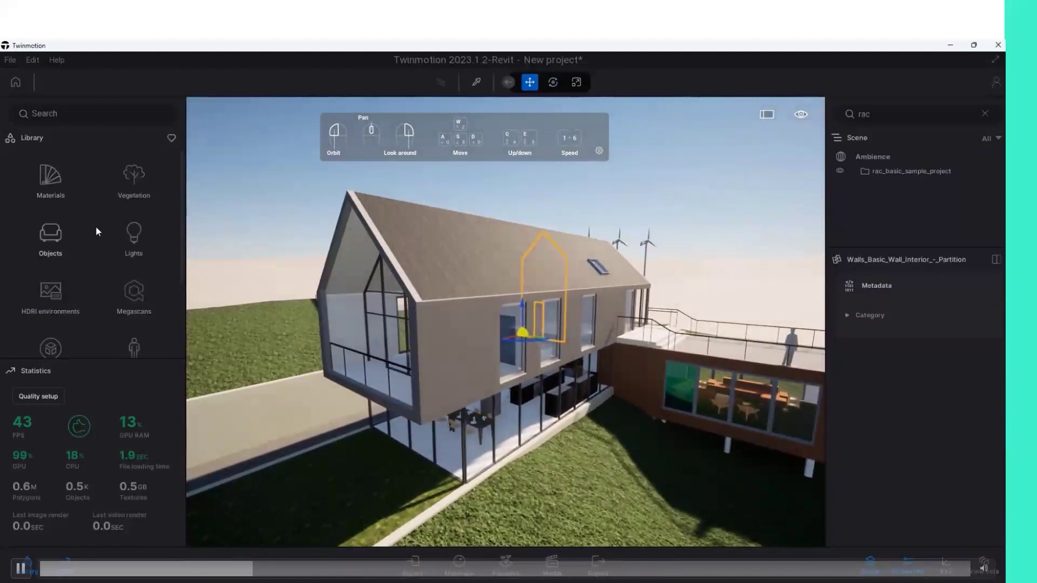
click(54, 189)
click(54, 237)
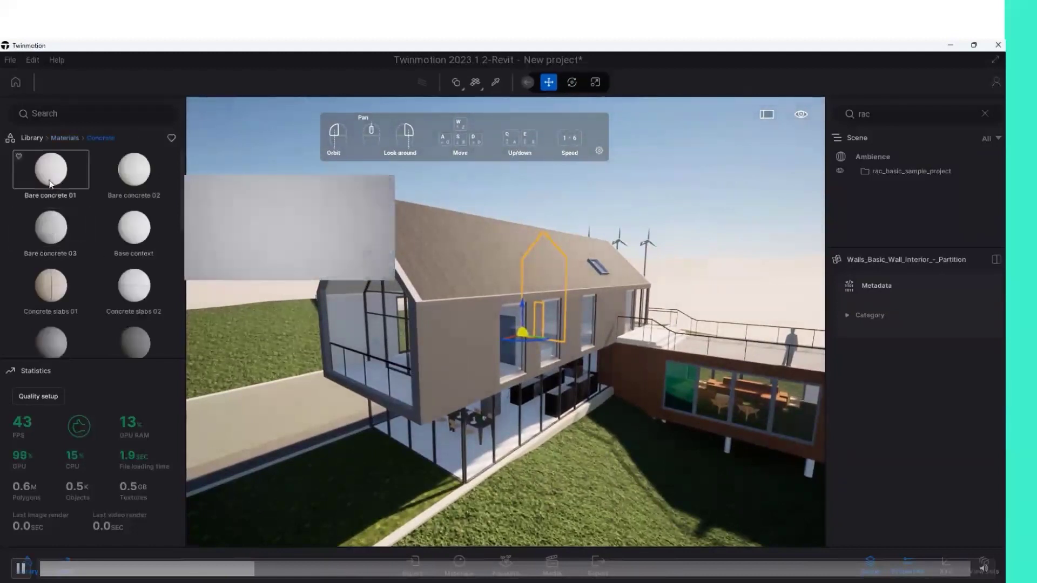
drag(270, 267, 443, 356)
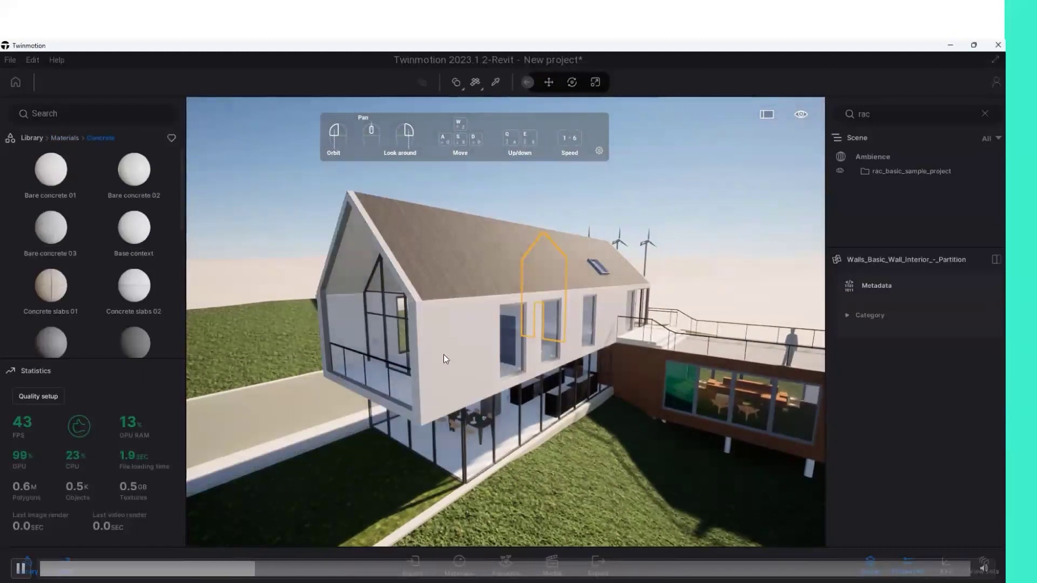
click(443, 356)
mouse_move(920, 381)
mouse_down()
mouse_move(994, 379)
mouse_move(922, 398)
mouse_up()
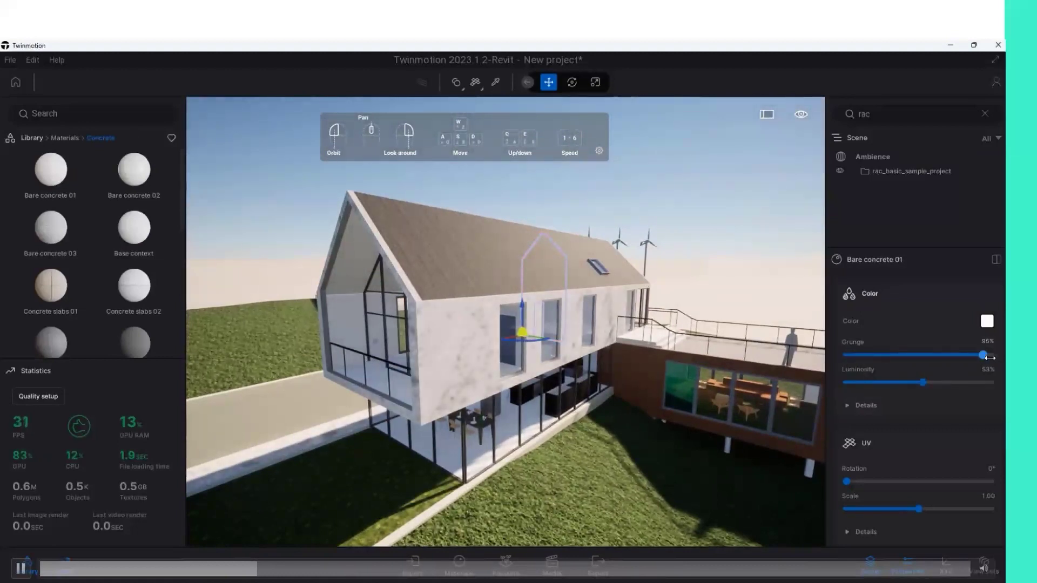
Lower the concrete grunge to 55%, orbit out, and return to the library root.
scroll(451, 366, up, 5)
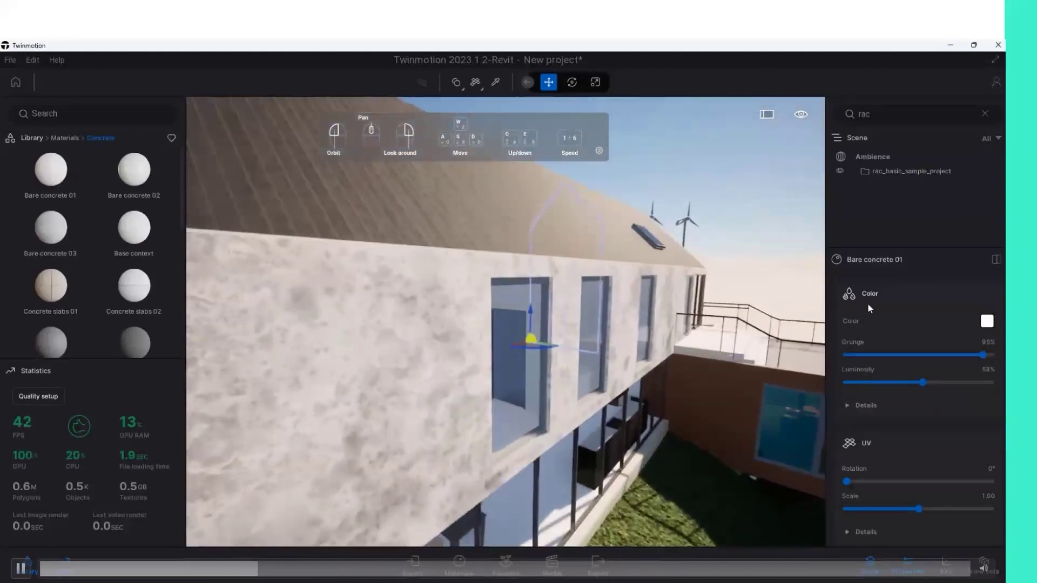
drag(983, 354, 927, 355)
scroll(669, 325, down, 5)
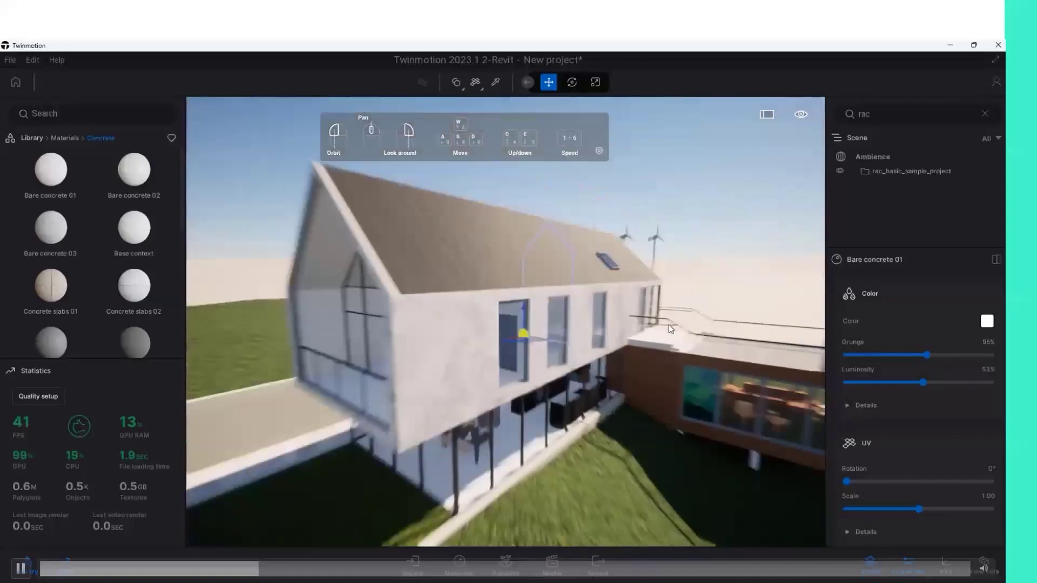
drag(411, 324, 363, 355)
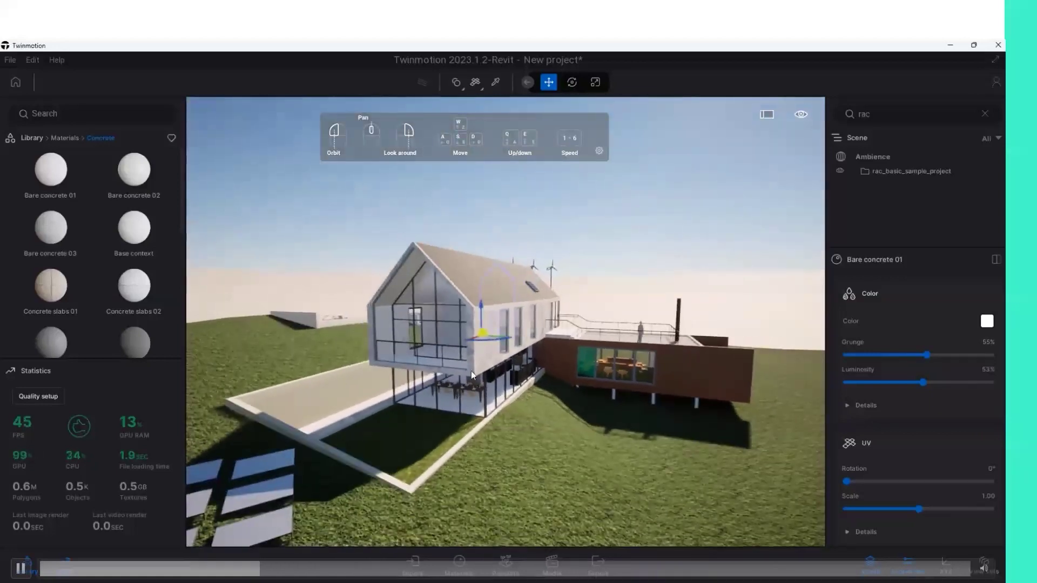
click(30, 137)
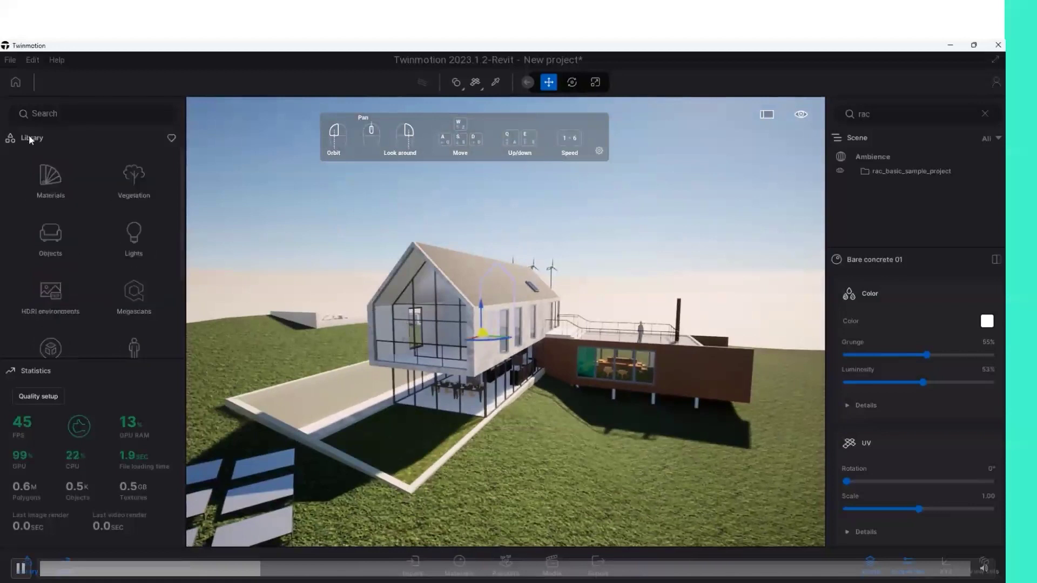
Browse the Materials library down to the Neons category.
click(50, 174)
scroll(123, 238, down, 1)
scroll(123, 238, down, 2)
scroll(123, 238, down, 2)
scroll(123, 238, down, 2)
scroll(123, 238, down, 1)
click(69, 291)
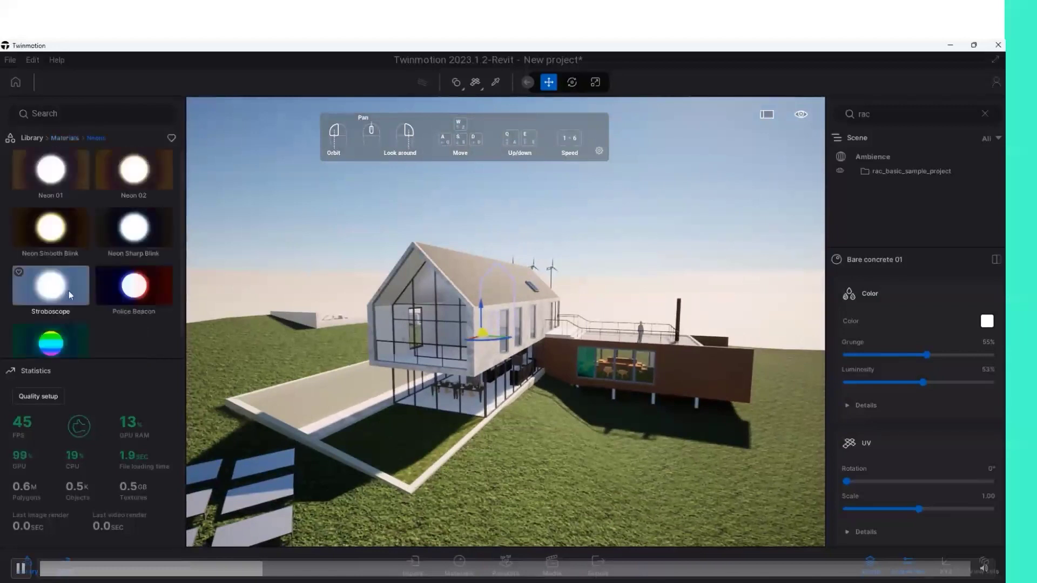
Apply Neon 01 to the house's glass and frame edges.
drag(124, 197, 466, 325)
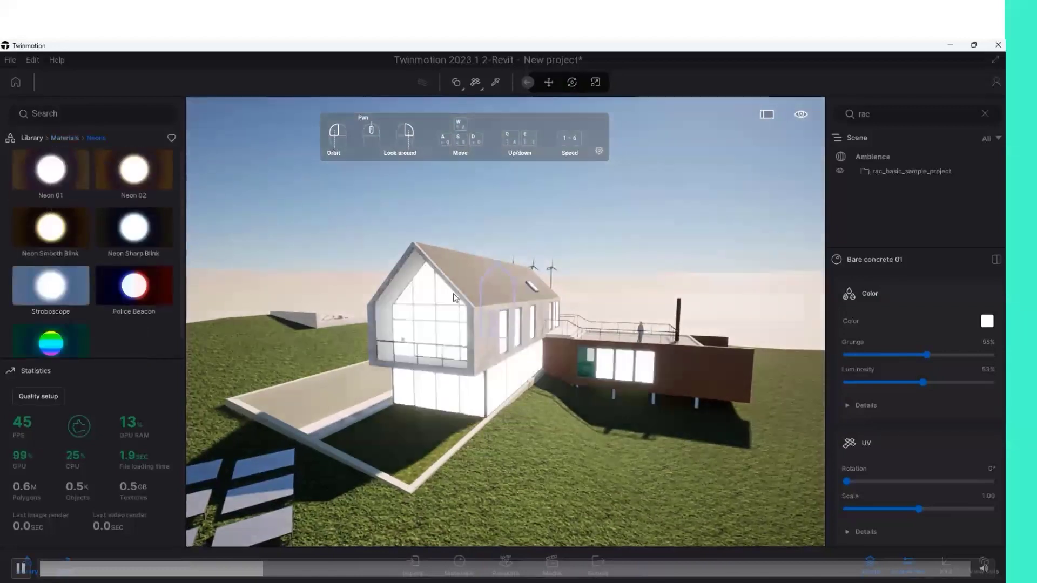
drag(402, 370, 406, 365)
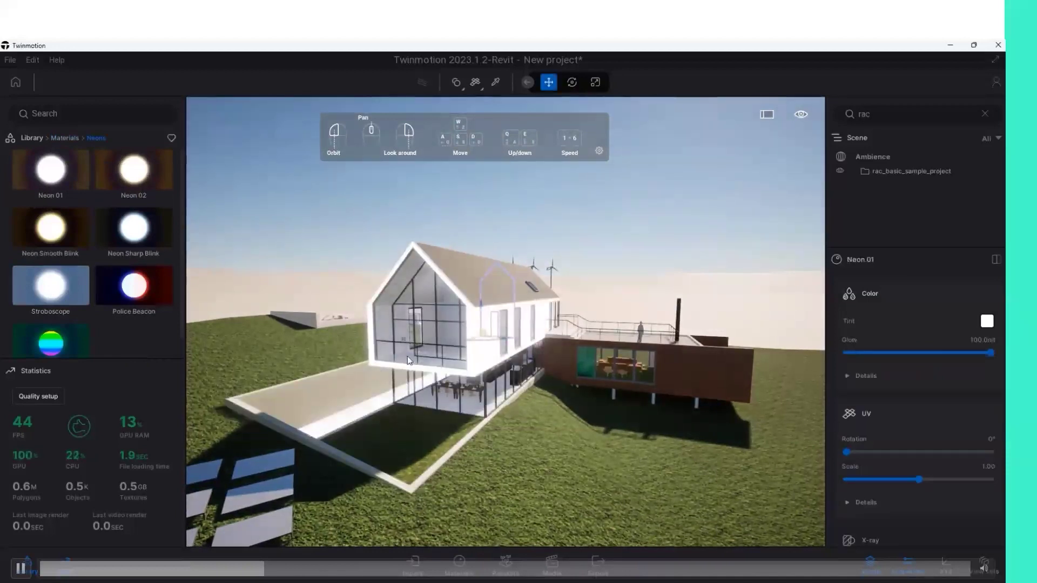
scroll(409, 361, up, 3)
scroll(161, 312, down, 1)
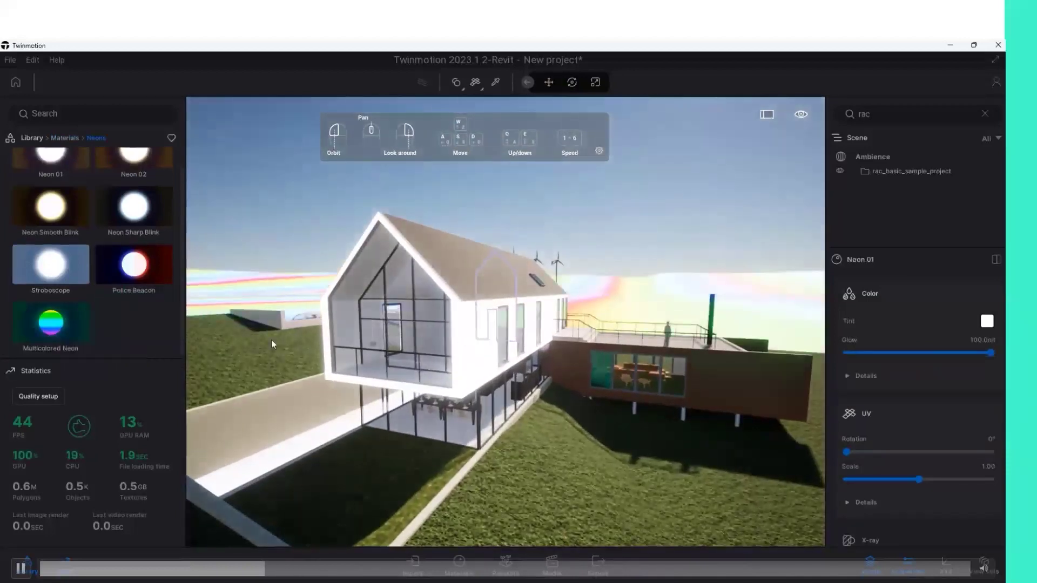
Apply Multicolored Neon to the upper house walls.
drag(51, 323, 326, 349)
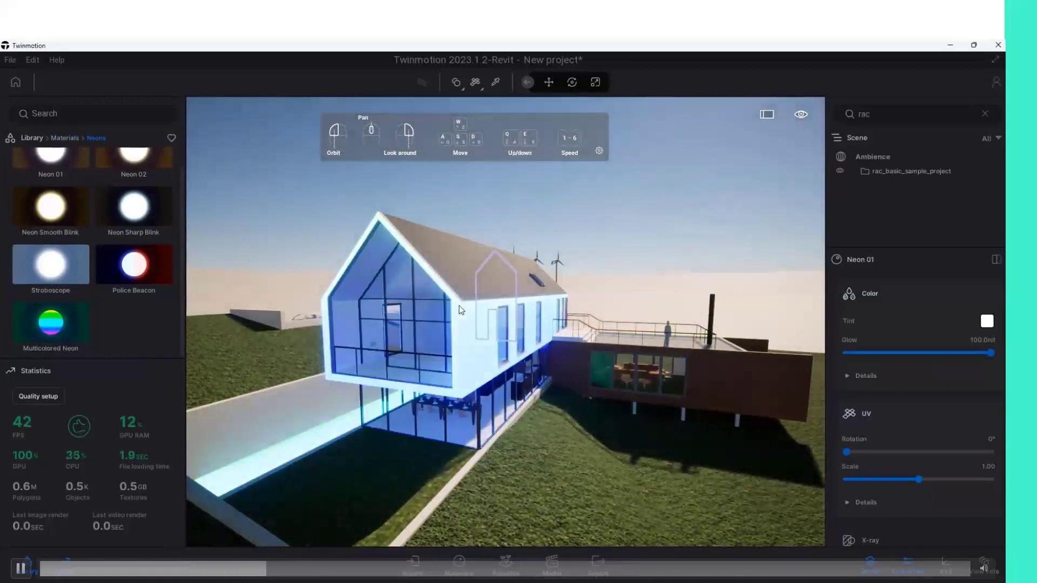
drag(458, 308, 344, 383)
click(331, 371)
scroll(346, 370, up, 3)
scroll(361, 368, up, 3)
Orbit around the front gable to watch the shifting neon colours.
drag(361, 369, 497, 267)
click(235, 277)
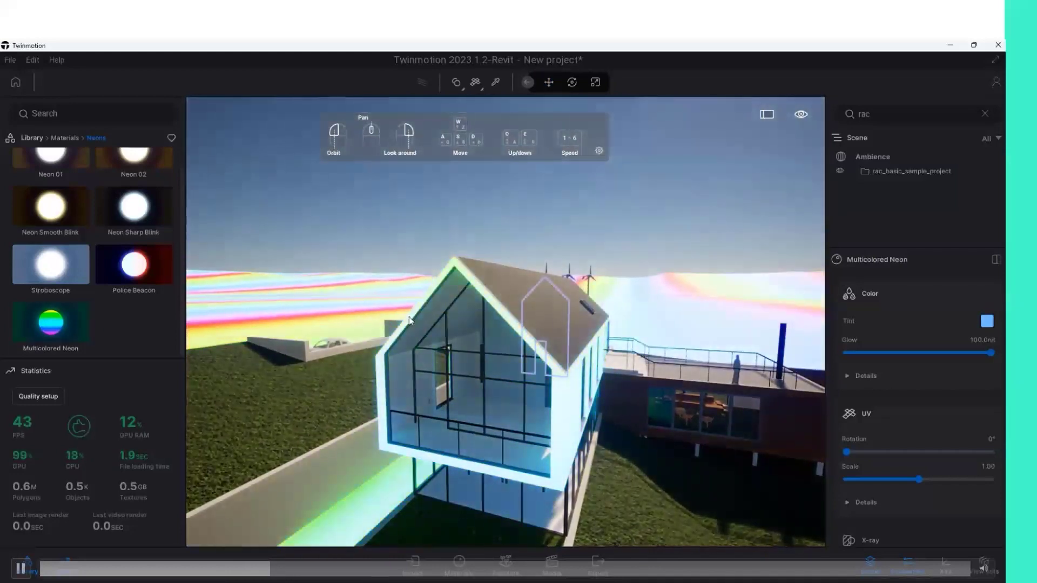
click(409, 318)
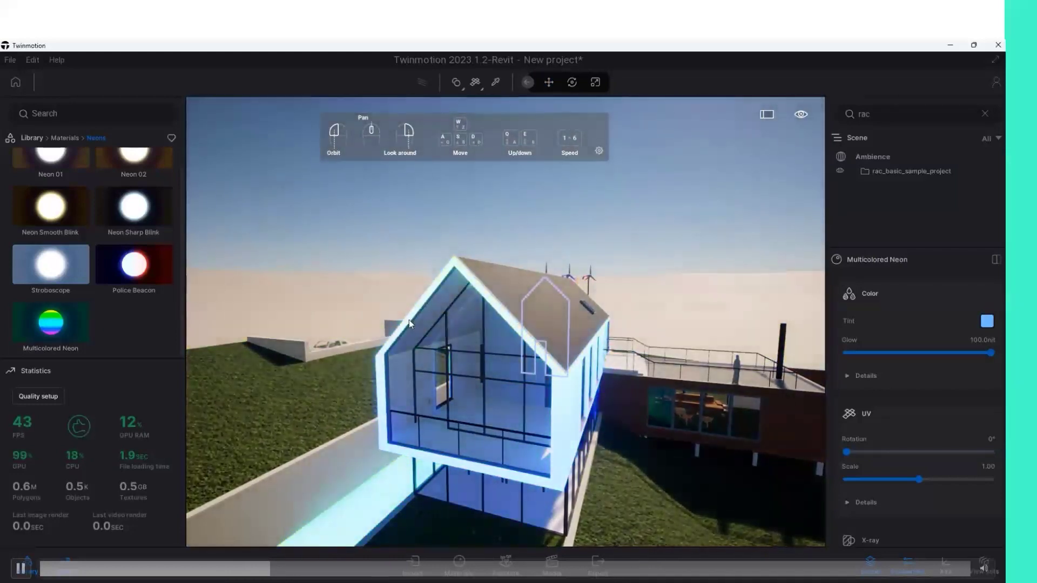
drag(409, 318, 738, 268)
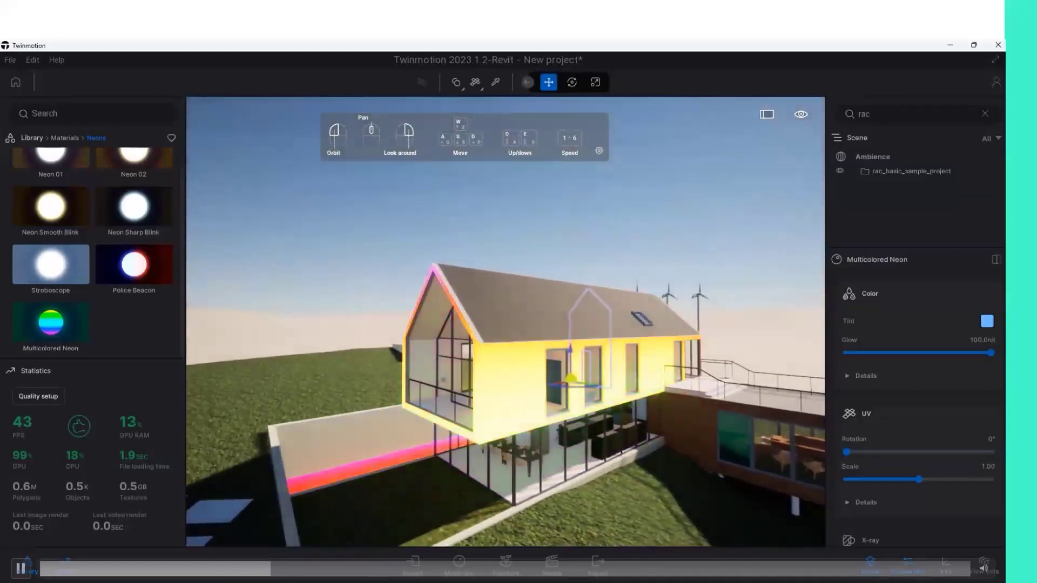
drag(754, 204, 383, 344)
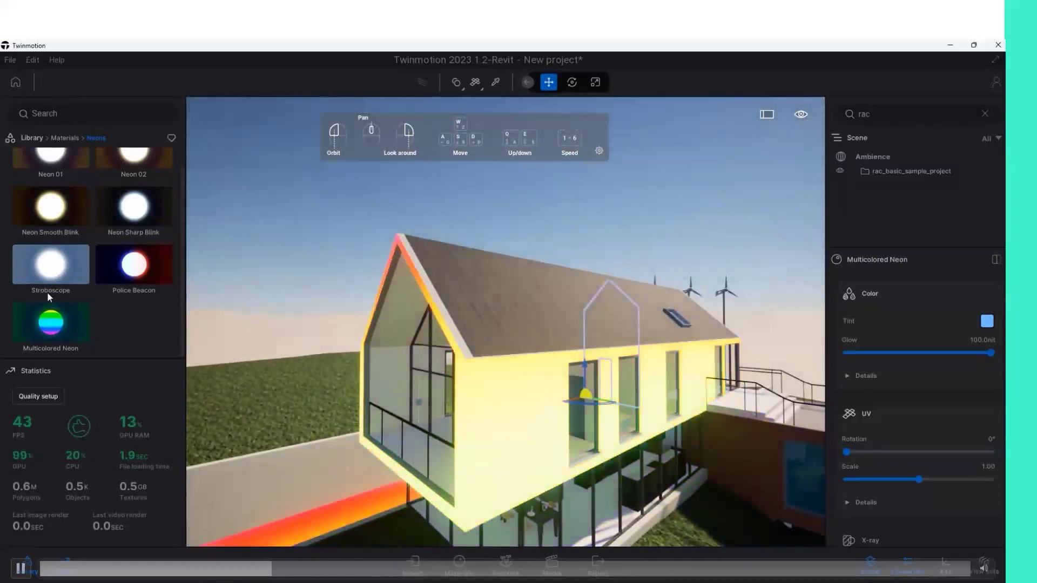
key(Escape)
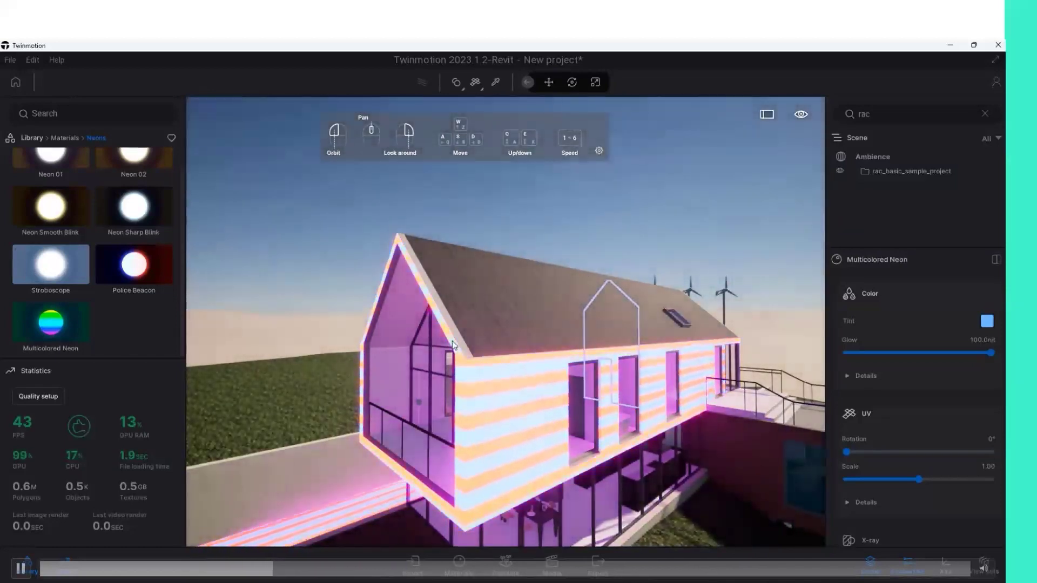
click(585, 394)
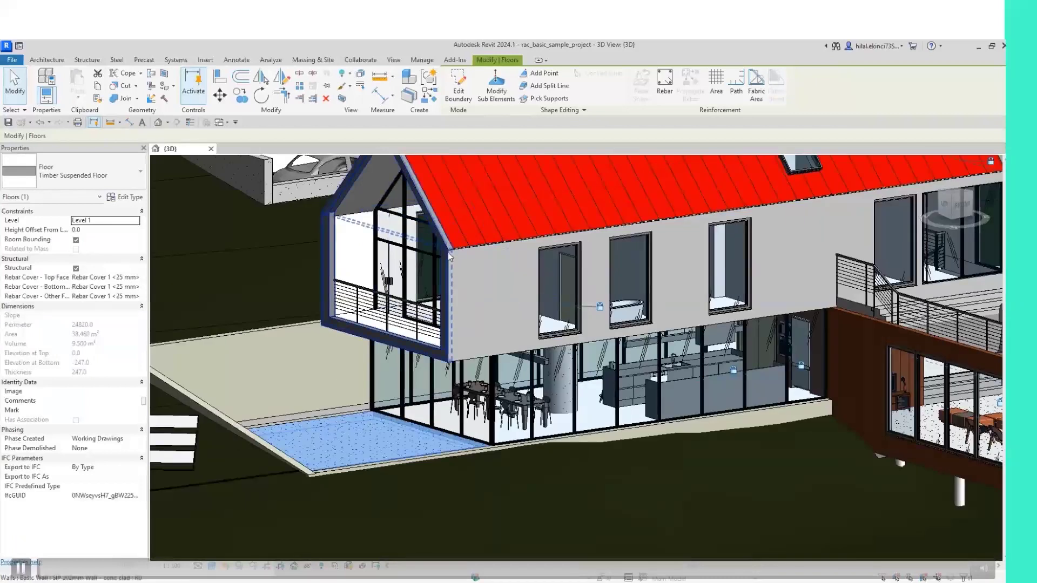
Make the gable-end wall Exterior - Block on Mtl. Stud, then return to Twinmotion.
click(382, 246)
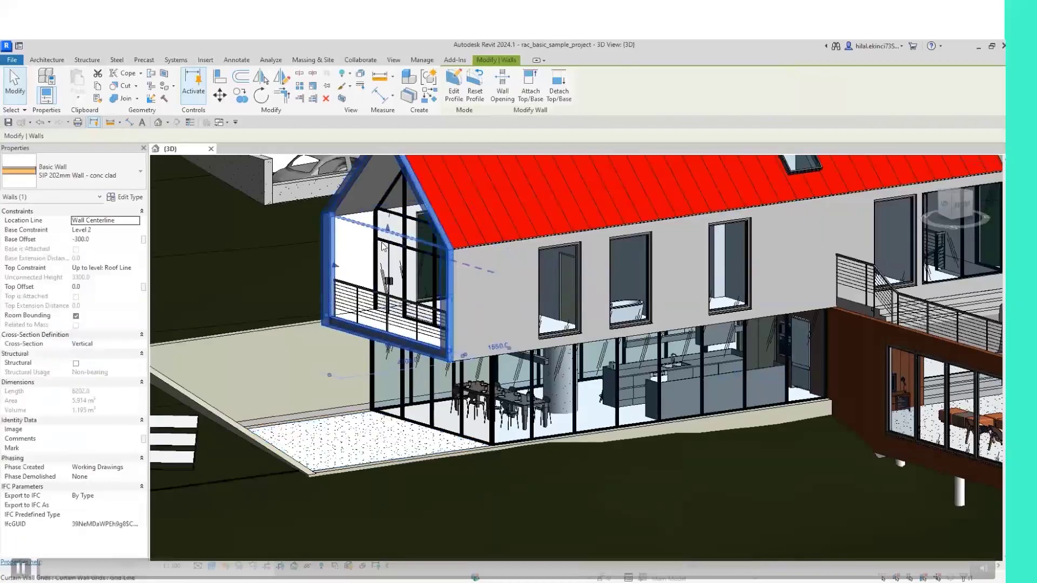
click(85, 168)
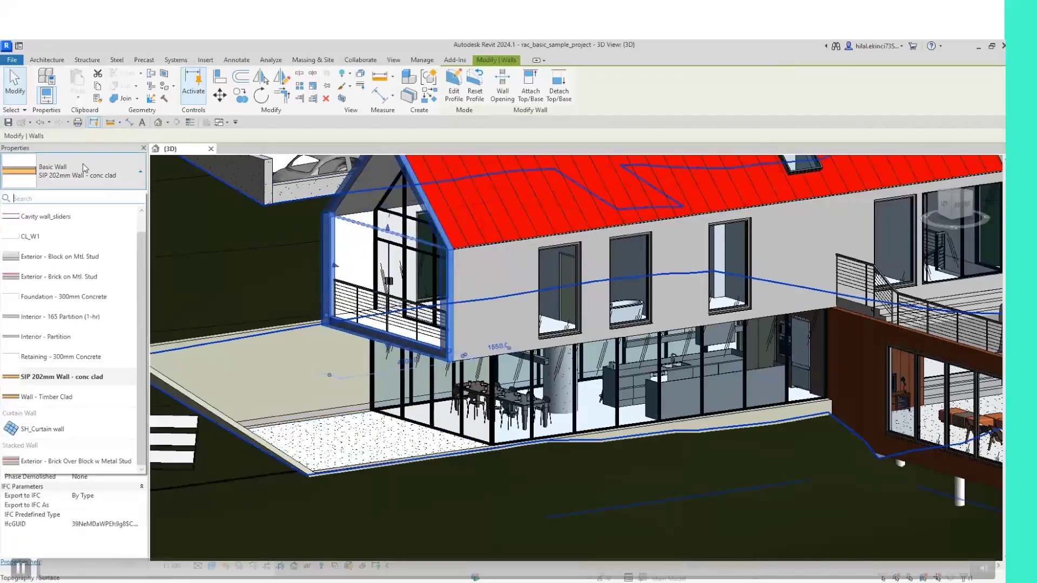
click(86, 257)
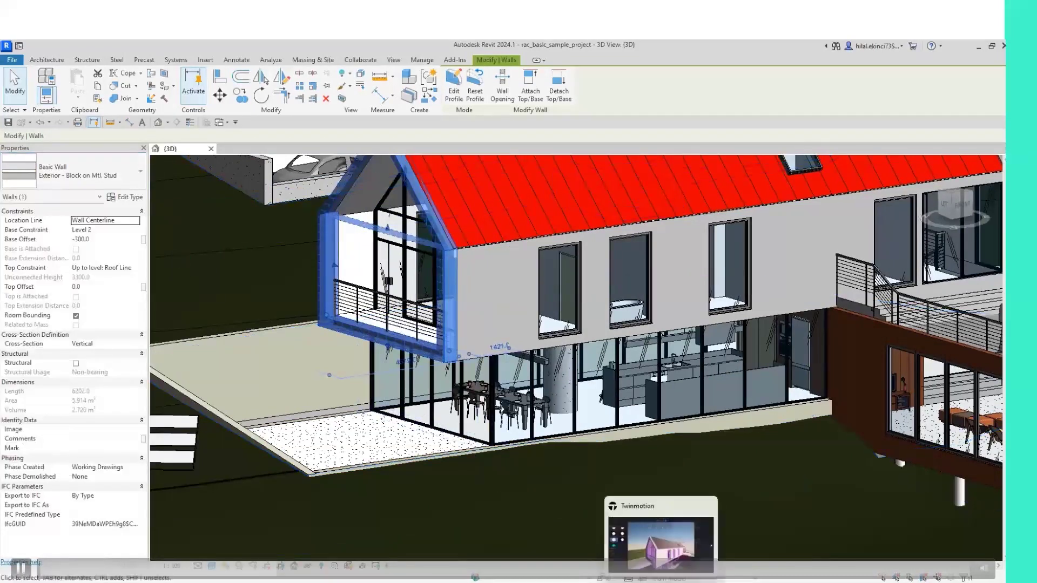
click(686, 552)
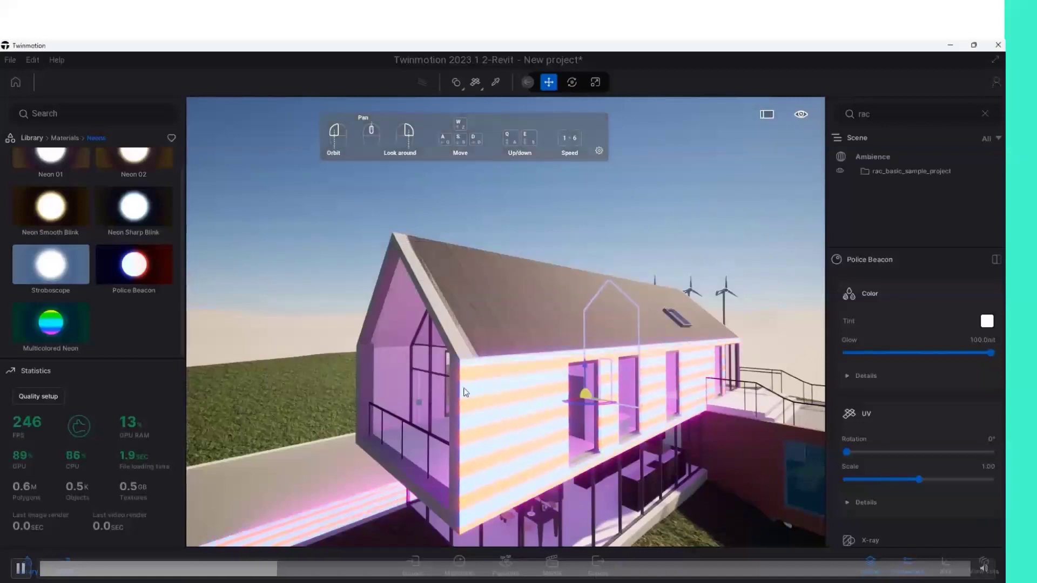
Select the synced gable wall and pick its material to view its details.
click(444, 340)
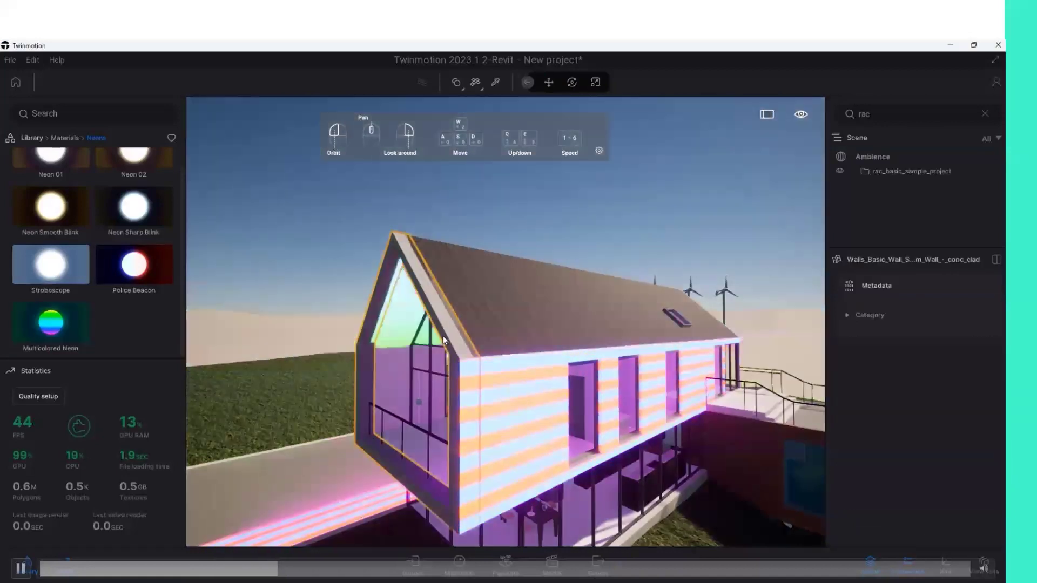
click(444, 340)
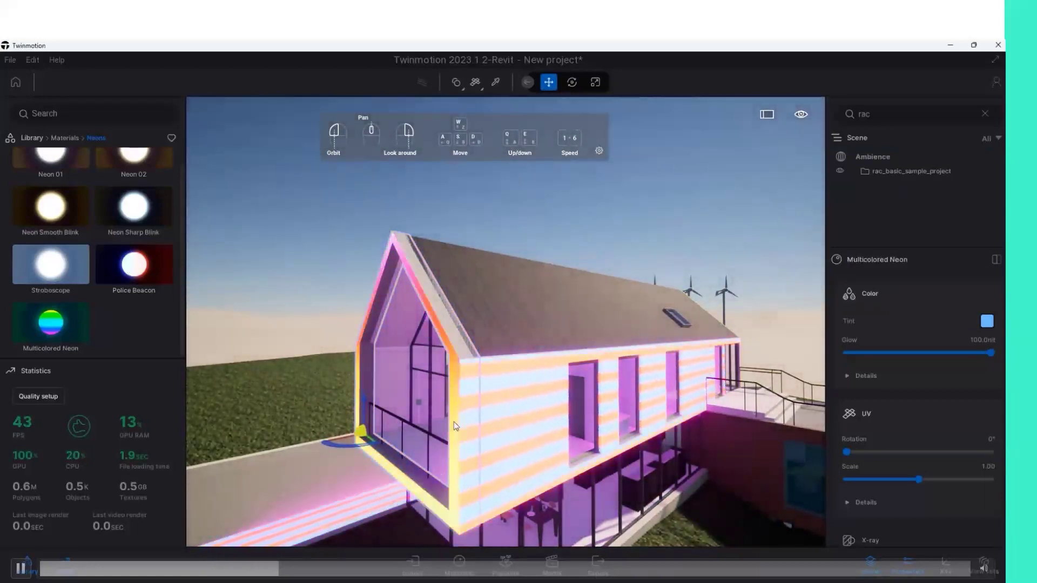
click(529, 431)
scroll(48, 284, up, 1)
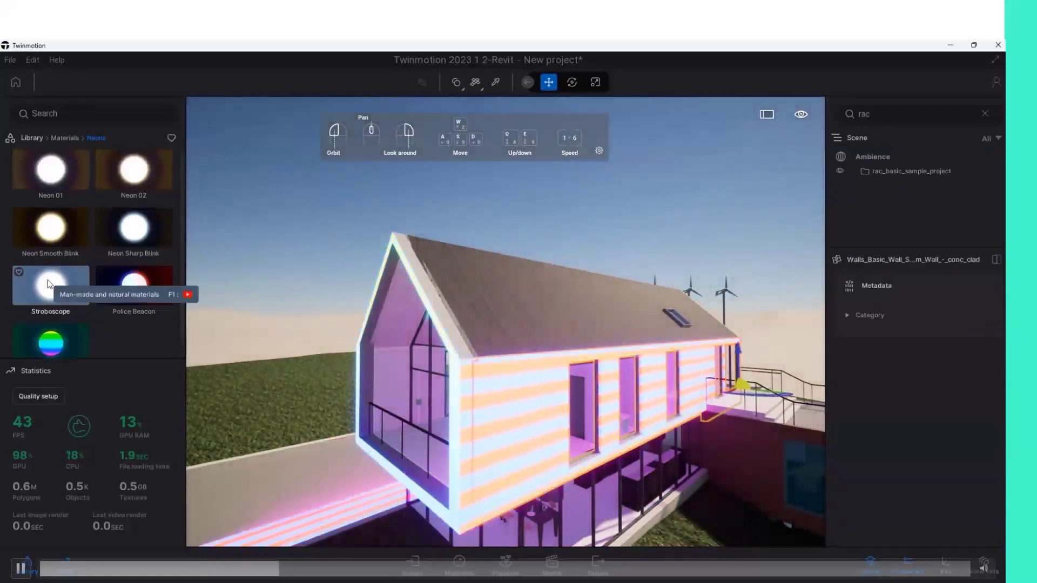
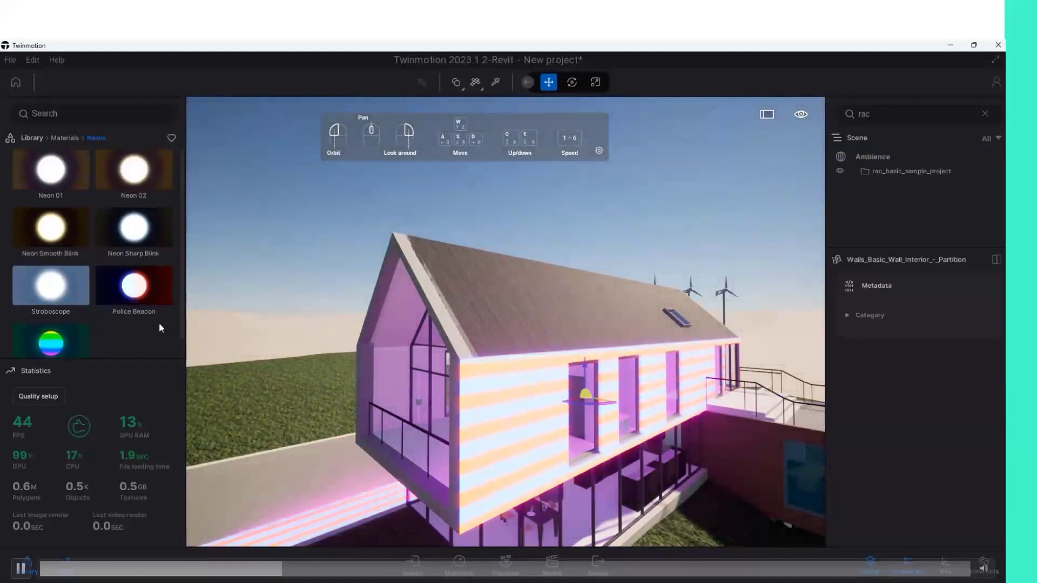
Replace the house walls' neon finish with Bare concrete 01 from the Concrete materials.
click(32, 138)
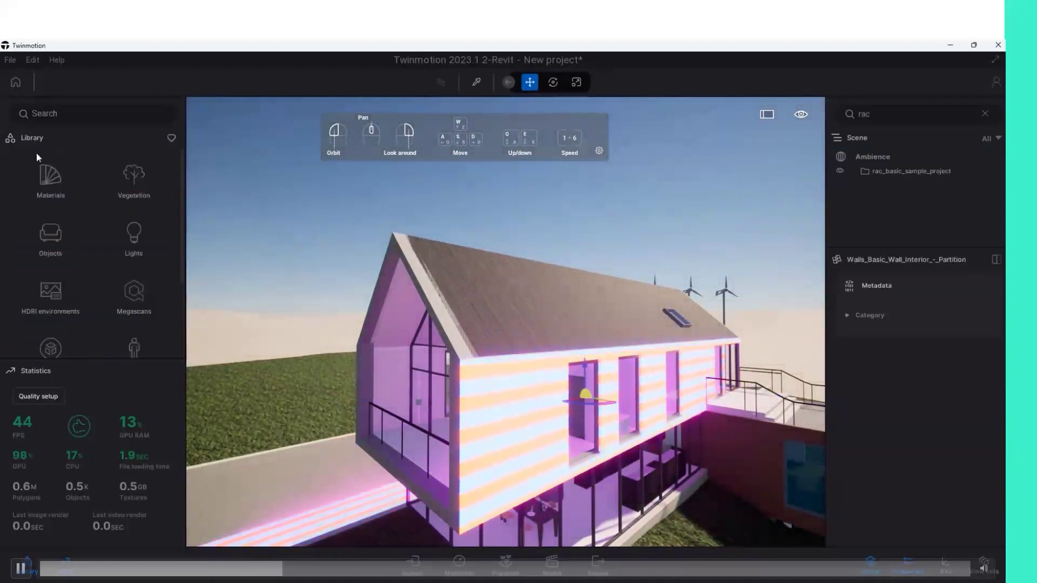
click(40, 176)
mouse_move(51, 239)
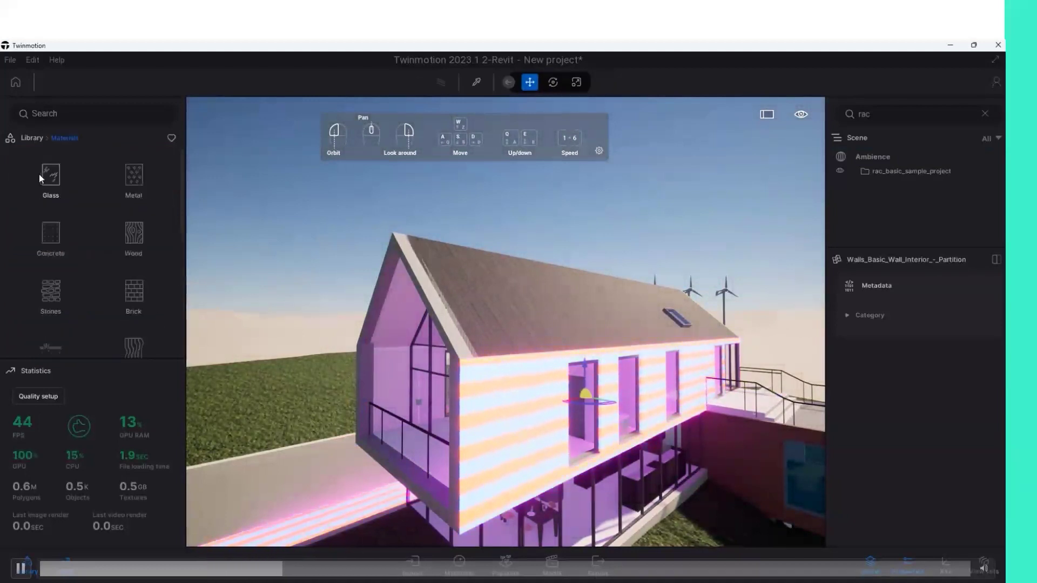
click(66, 237)
drag(62, 202, 262, 296)
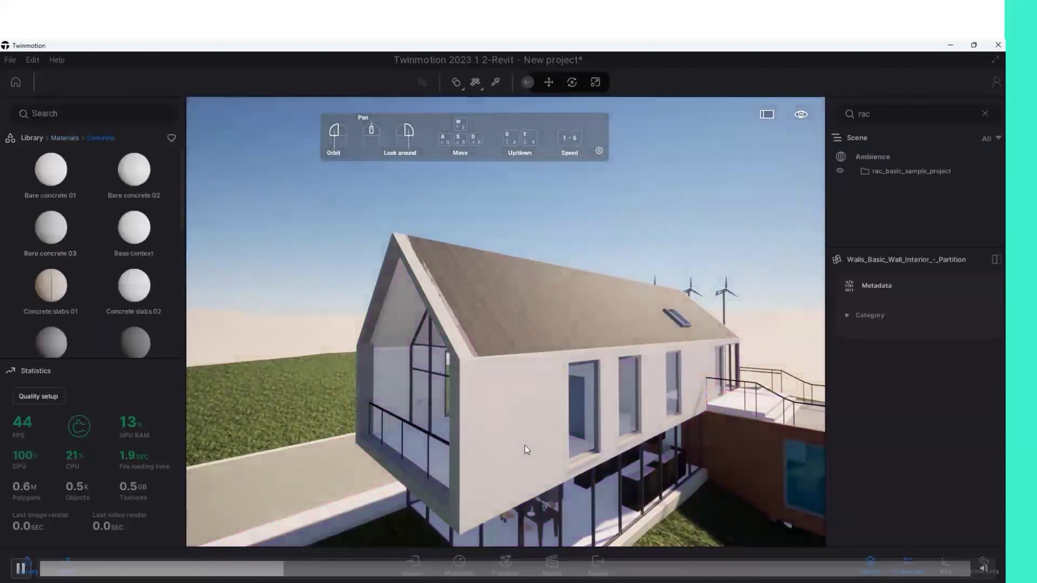
click(524, 434)
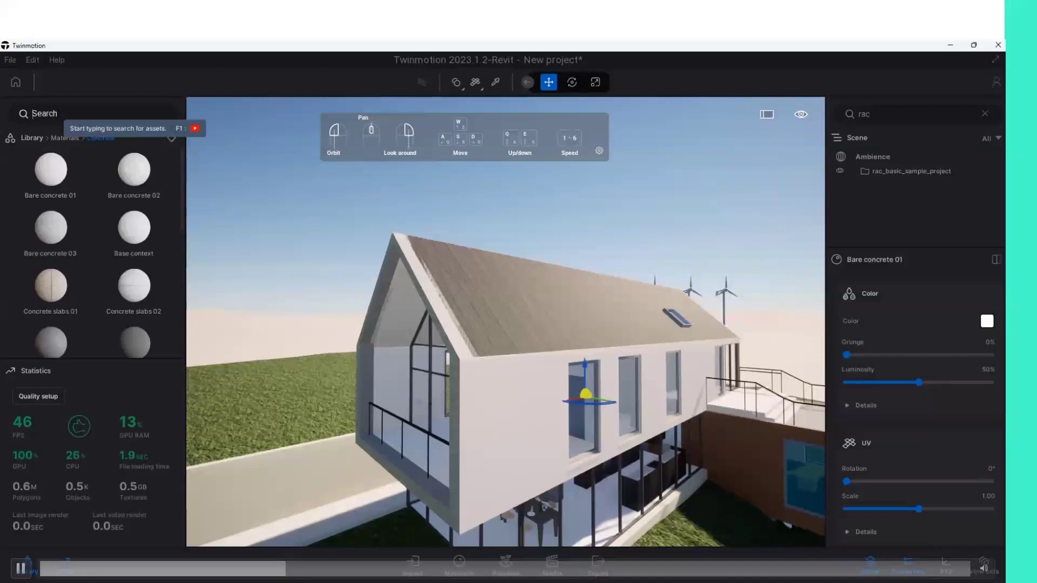
click(34, 139)
text(Neon)
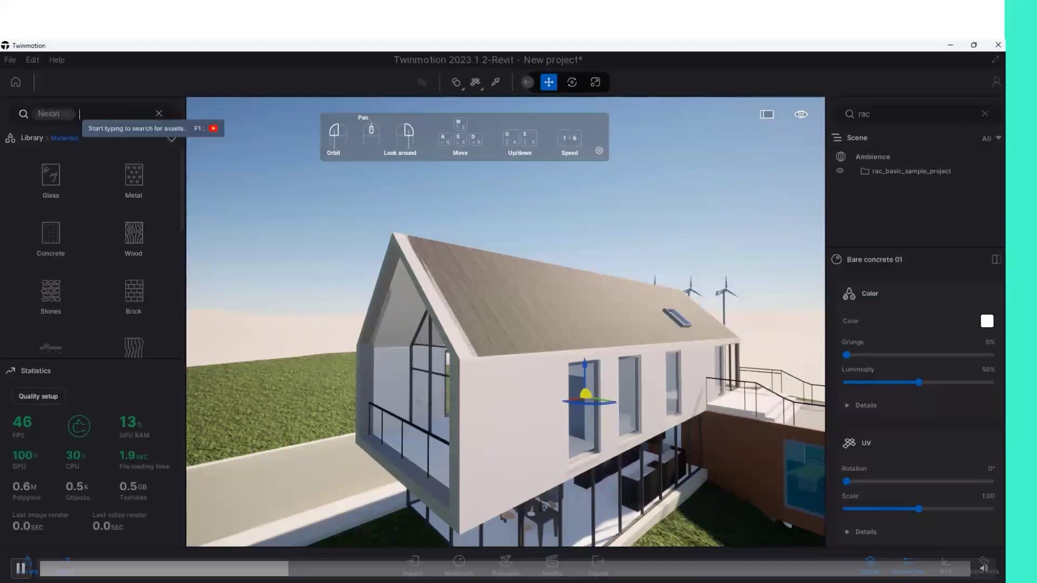
Apply Multicolored Neon from the Neon results to the front gable frame.
drag(56, 168, 454, 361)
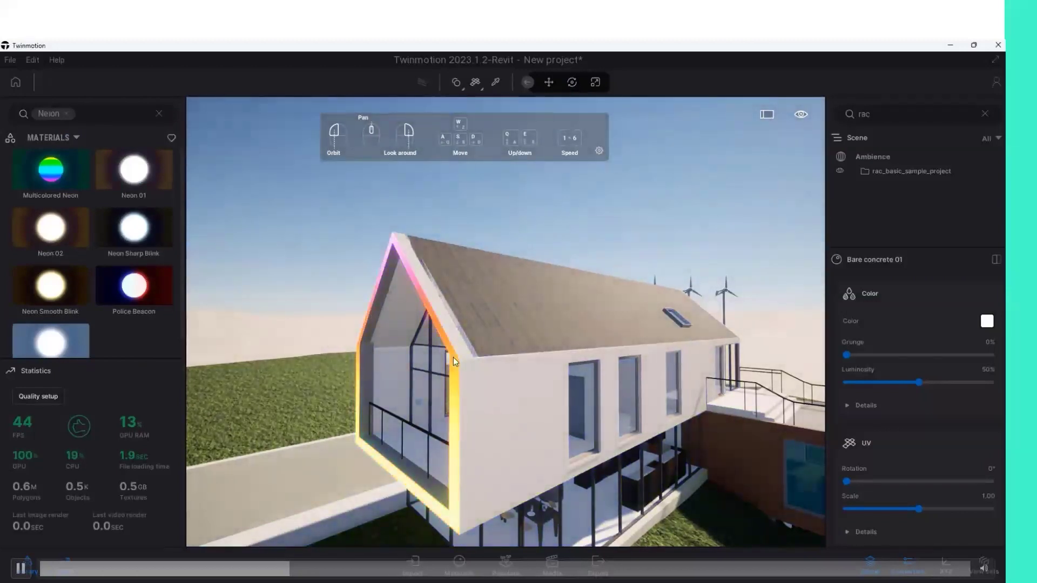
click(452, 357)
scroll(449, 406, up, 2)
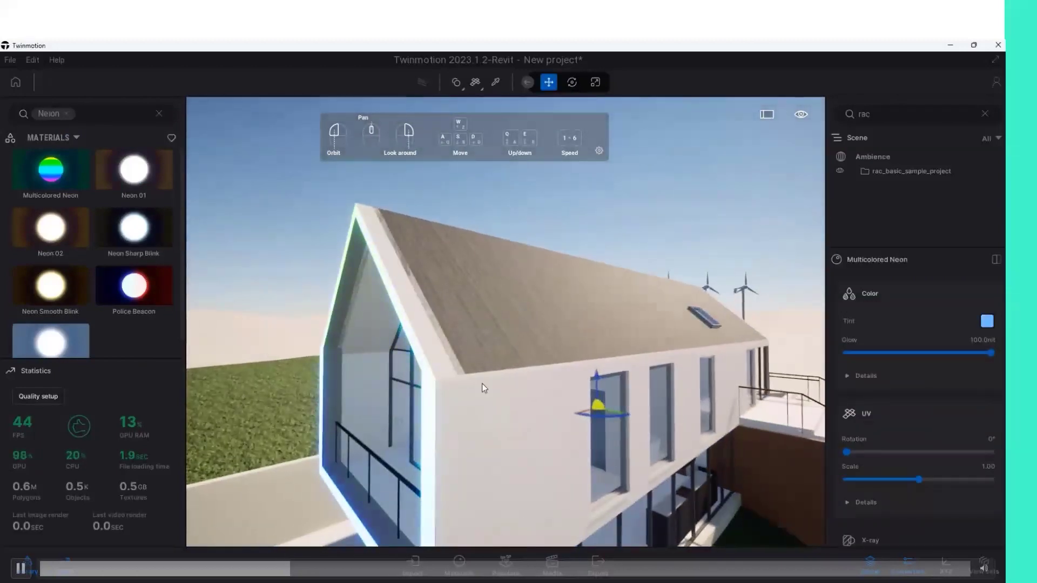
scroll(482, 383, down, 4)
Orbit so the neon gable faces forward, then switch to the Revit model.
mouse_move(481, 383)
mouse_down()
mouse_move(558, 419)
mouse_move(378, 330)
mouse_up()
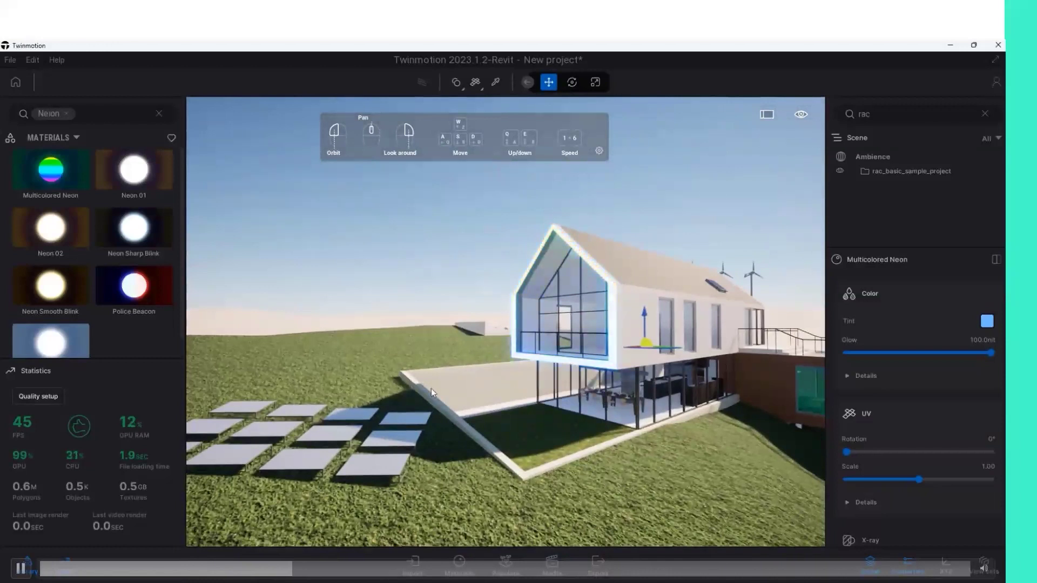
scroll(487, 363, down, 5)
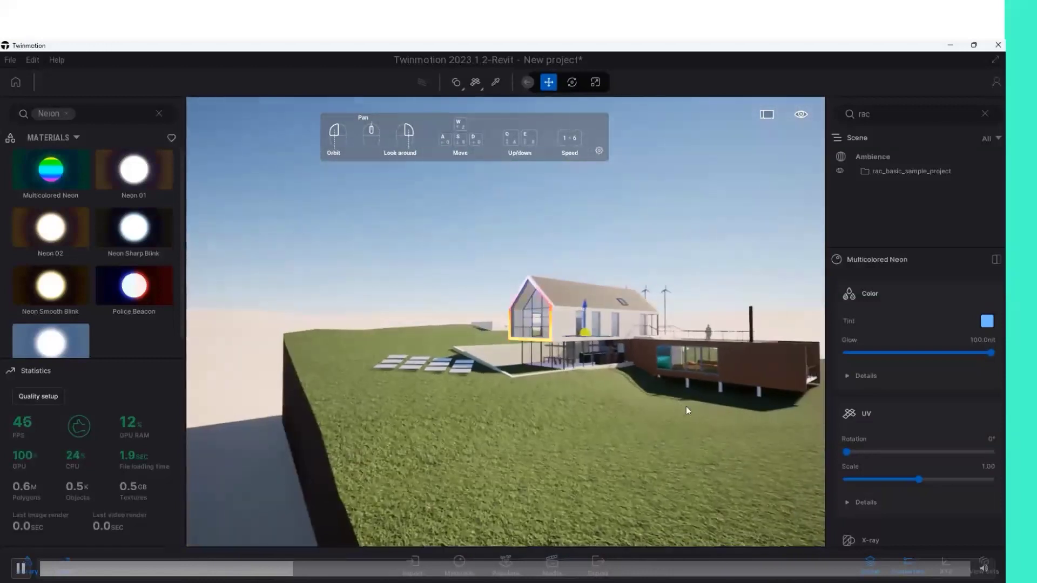
scroll(686, 406, up, 5)
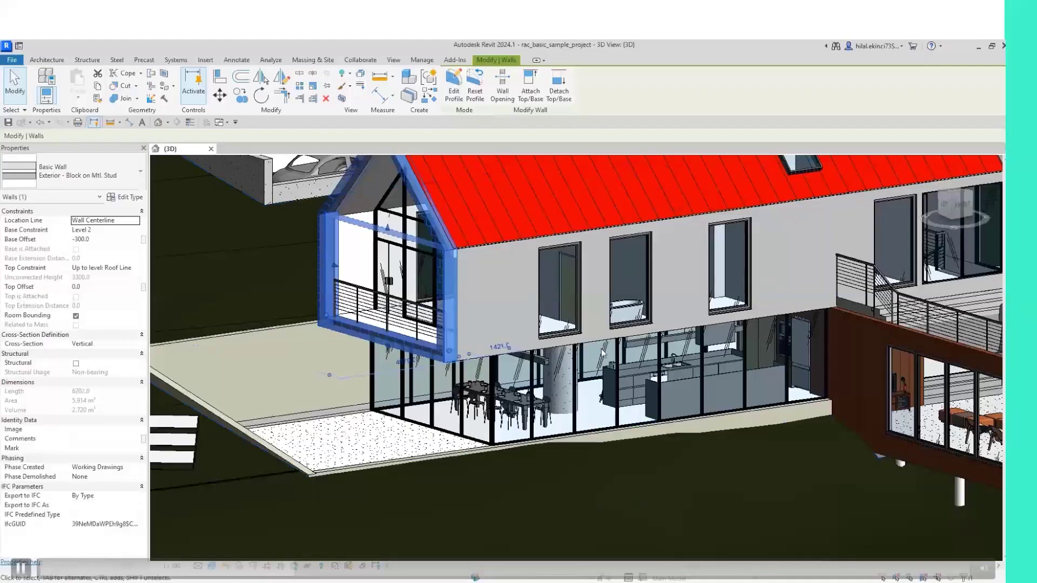
shift+middle_drag(665, 340, 696, 336)
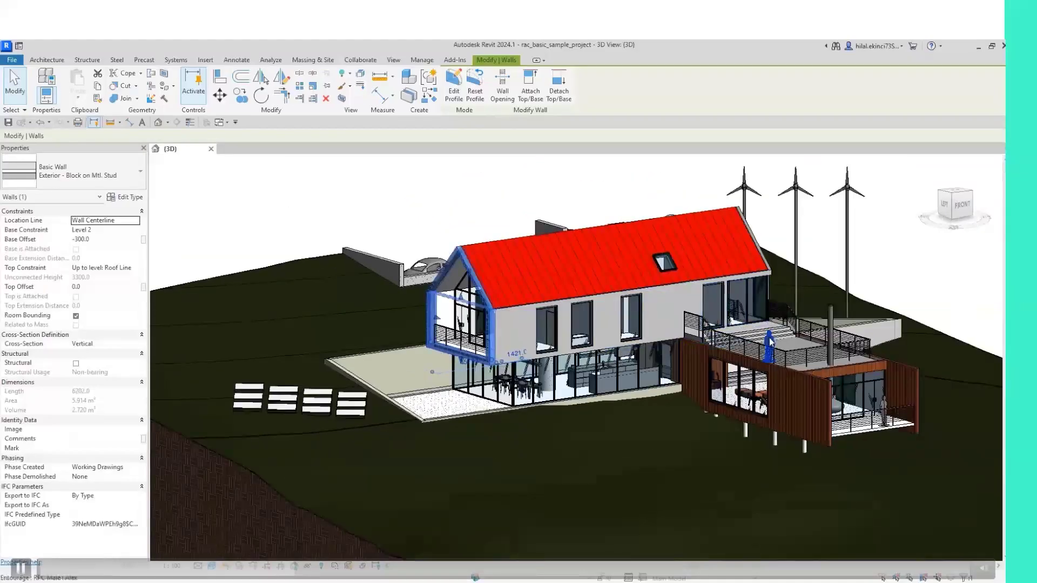
Select two RPC entourage people around the house in Revit, then clear the selection.
click(824, 369)
ctrl+click(883, 408)
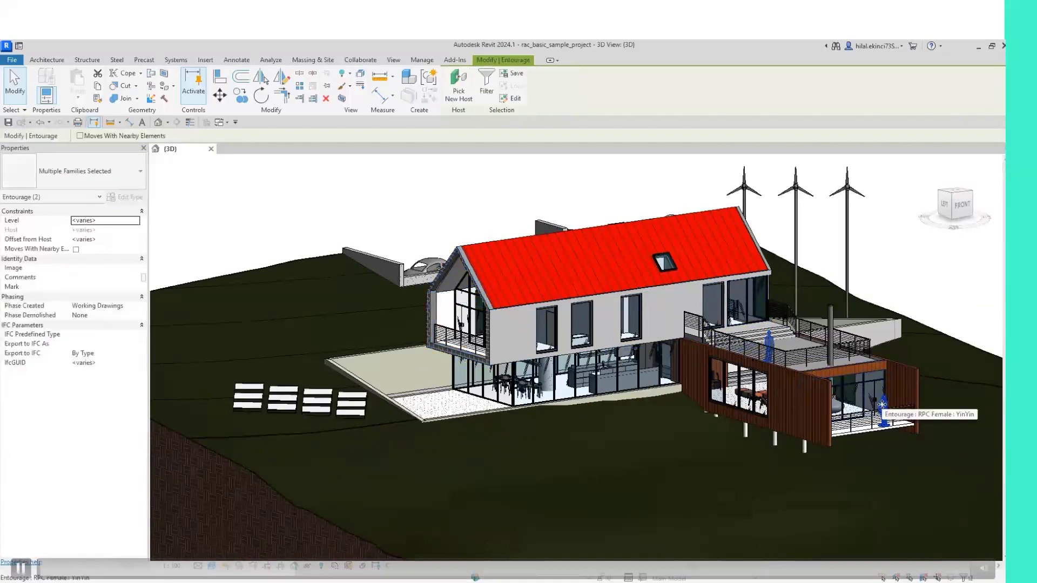
key(Escape)
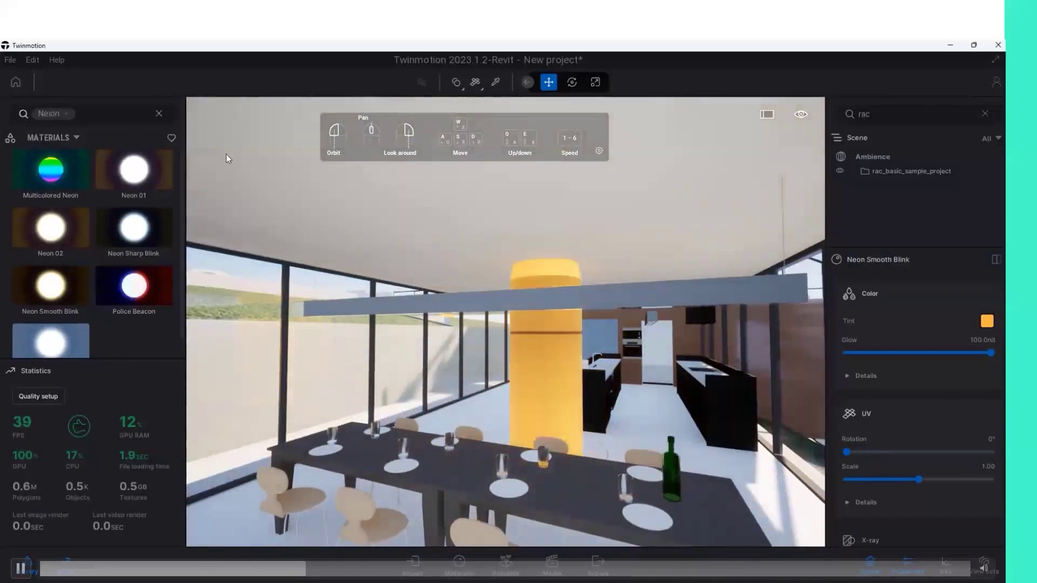
Clear the Neon search and browse the Posed humans collection under Characters.
click(156, 112)
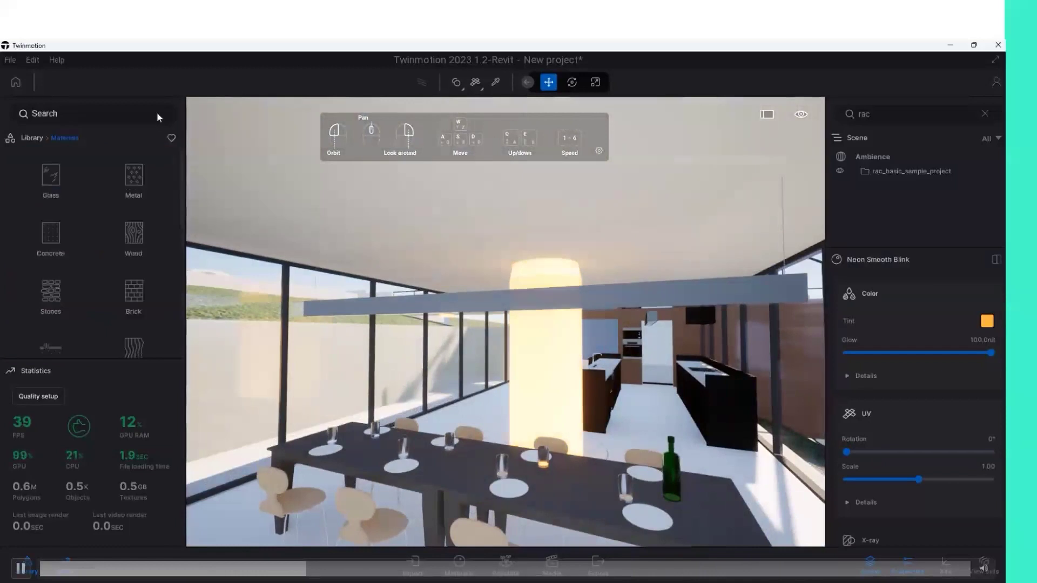
click(21, 138)
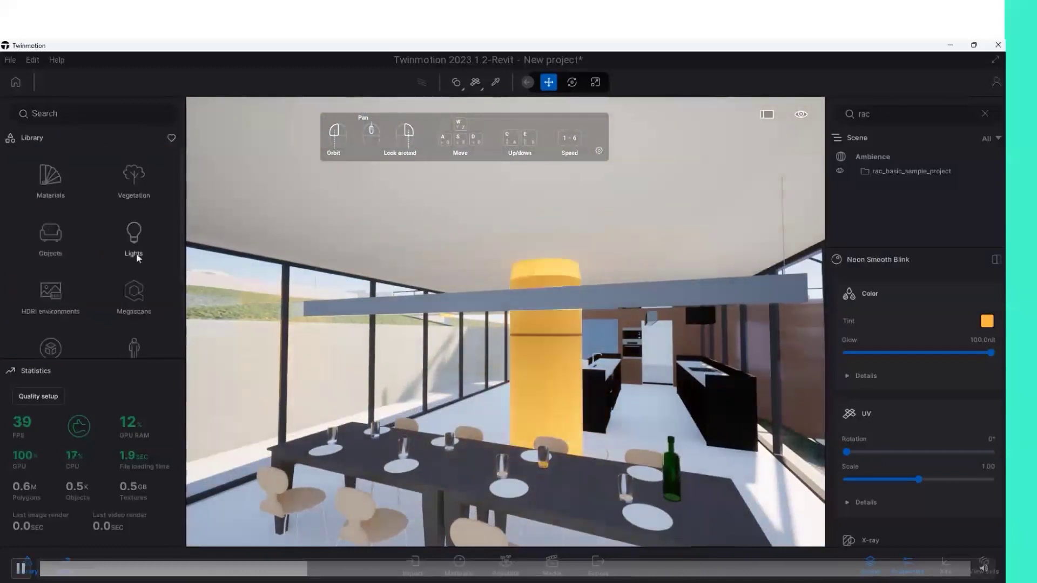
scroll(116, 297, down, 1)
click(136, 348)
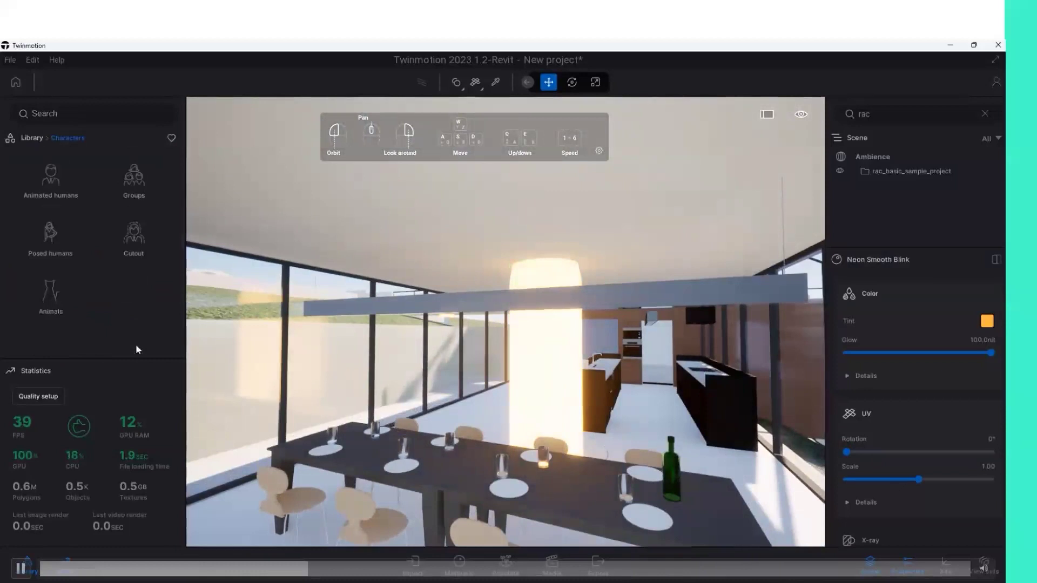
click(55, 241)
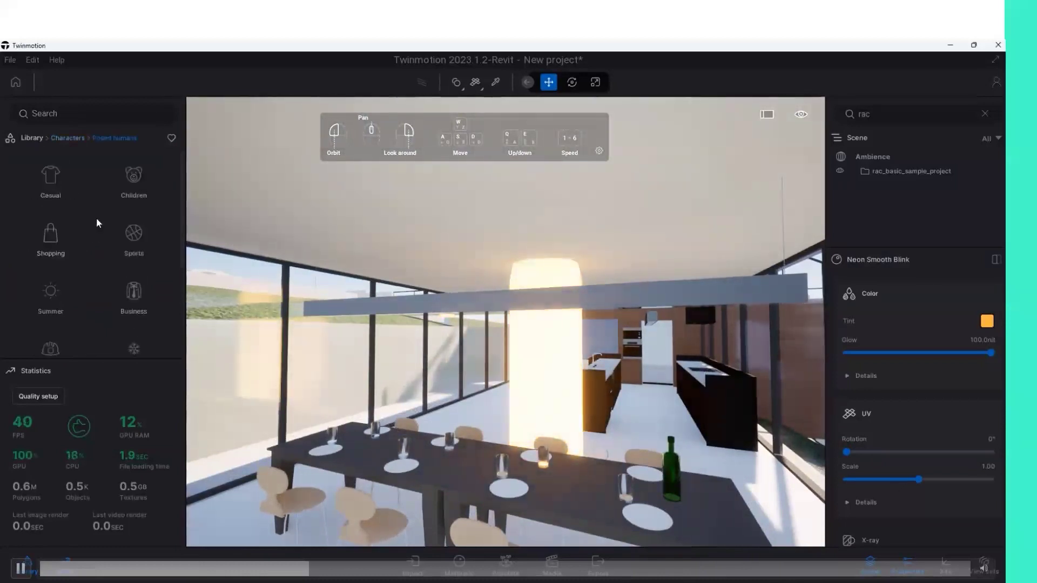
scroll(144, 301, down, 3)
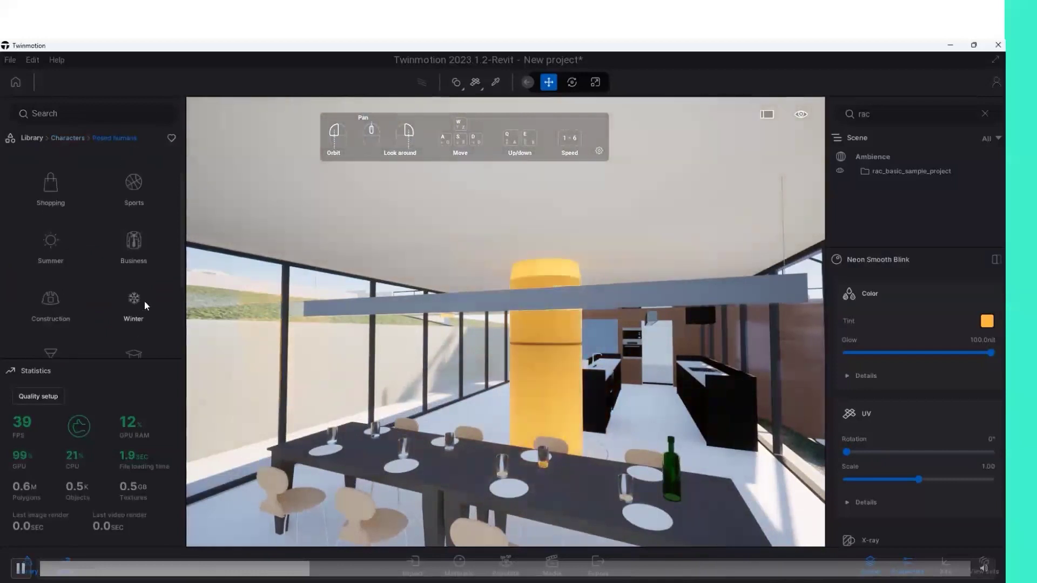
scroll(145, 302, down, 1)
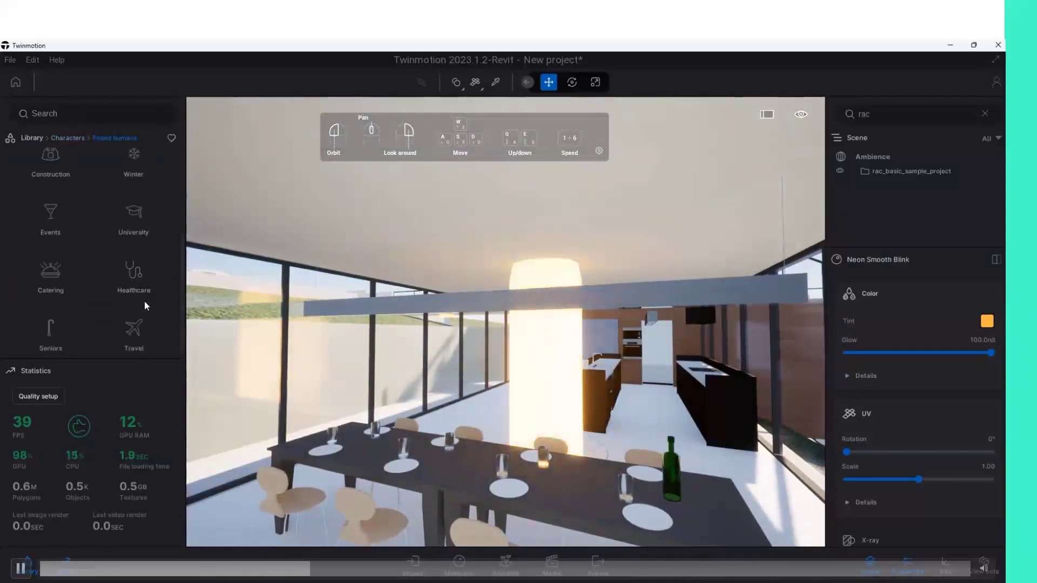
Return to the Characters section listing all character collections.
click(35, 138)
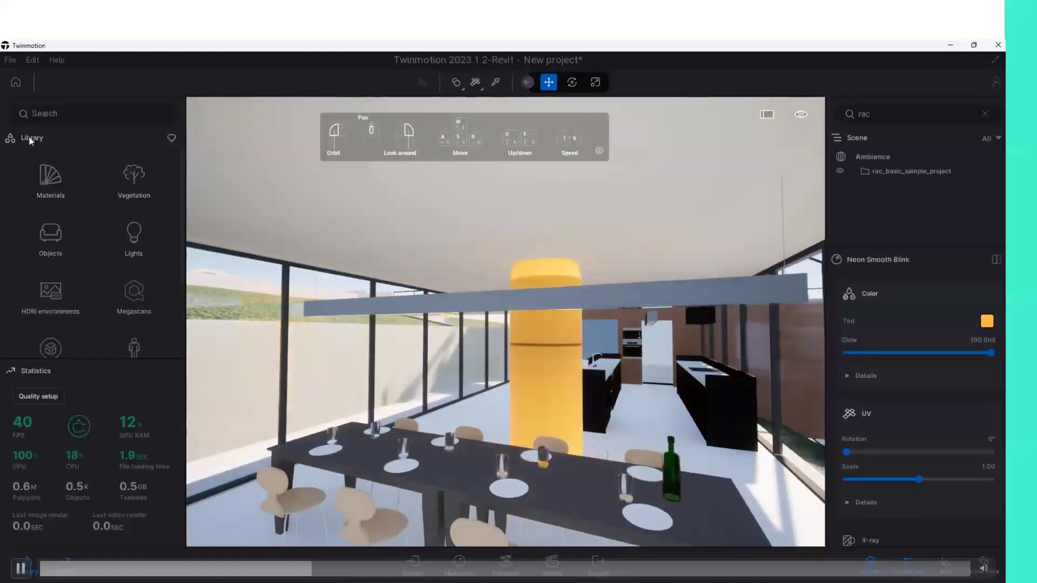
scroll(169, 251, down, 2)
click(132, 307)
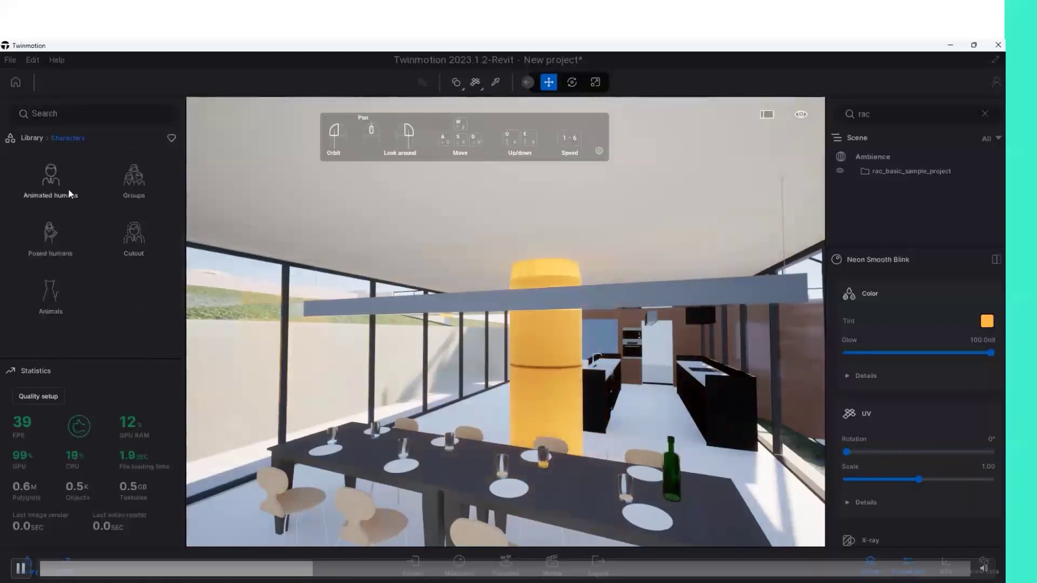
Place the animated human Amir beside the dining table in the Sitting pose.
click(41, 176)
mouse_move(50, 172)
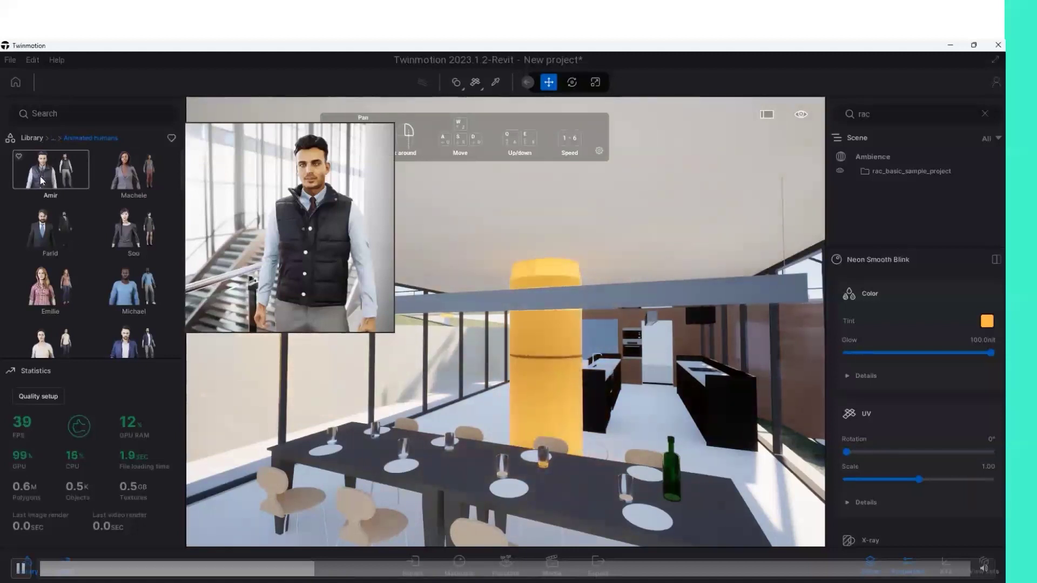
mouse_move(44, 182)
mouse_down()
mouse_move(312, 500)
mouse_move(318, 539)
mouse_up()
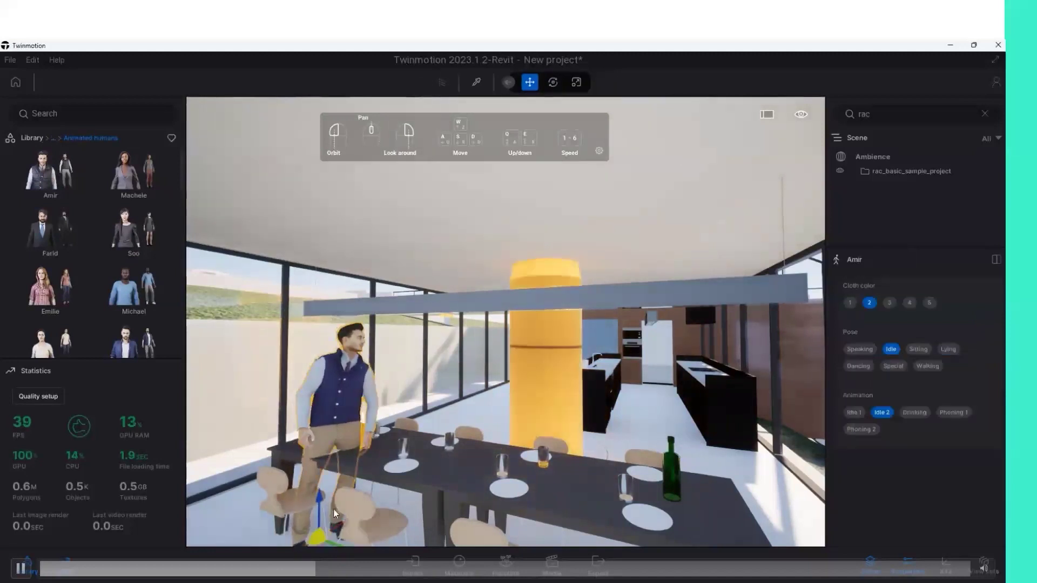
key(s)
key(w)
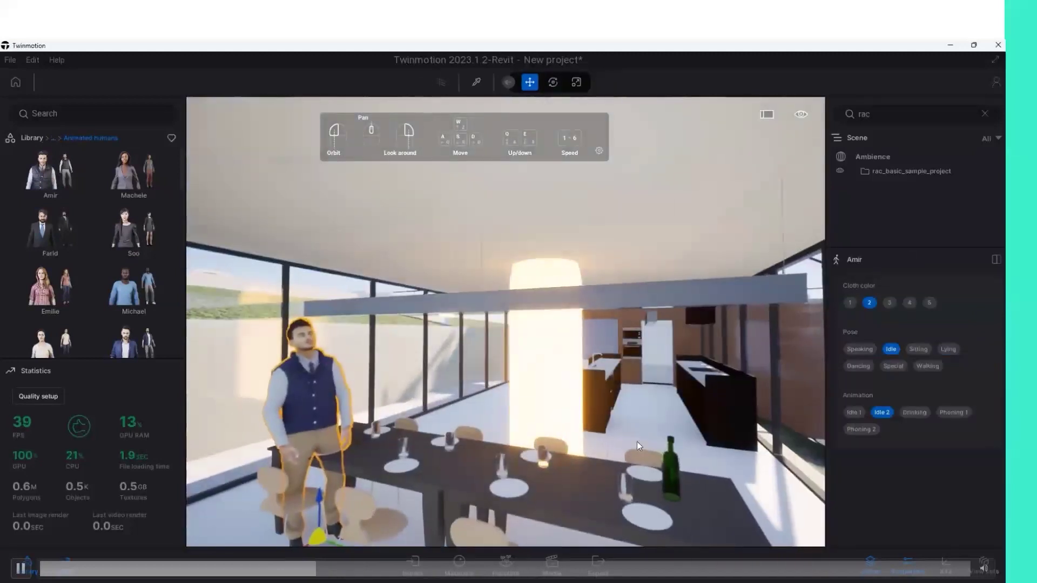
click(918, 348)
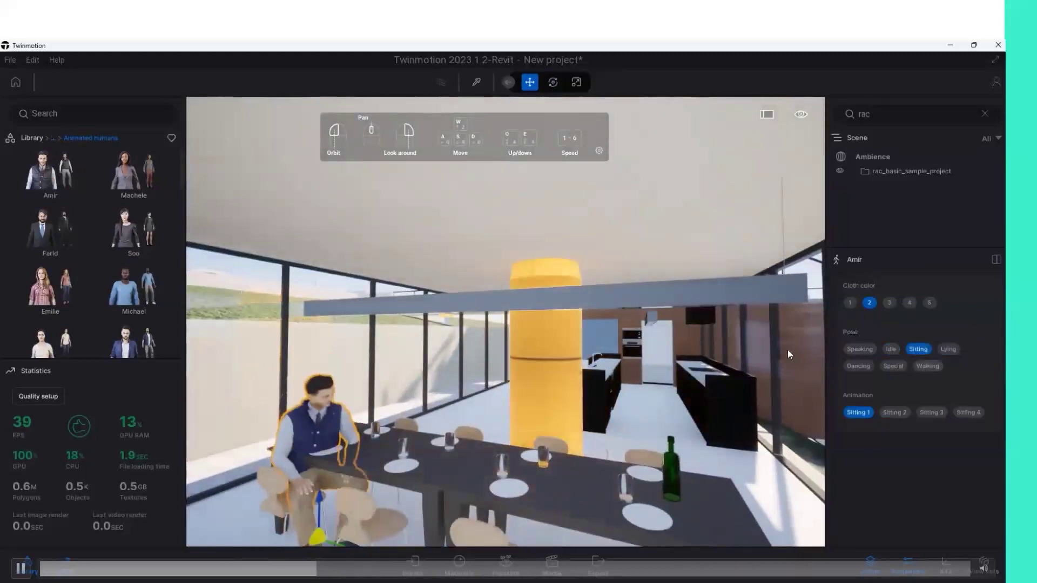
Turn Amir to face the table and look along the window wall.
key(s)
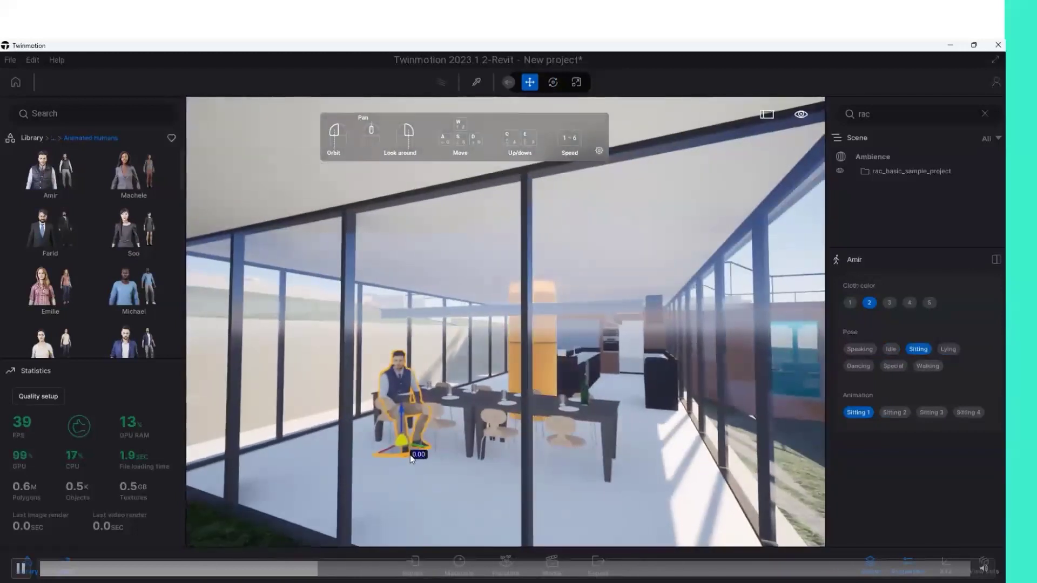
mouse_move(410, 455)
mouse_down()
mouse_move(470, 441)
mouse_move(486, 420)
mouse_up()
key(w)
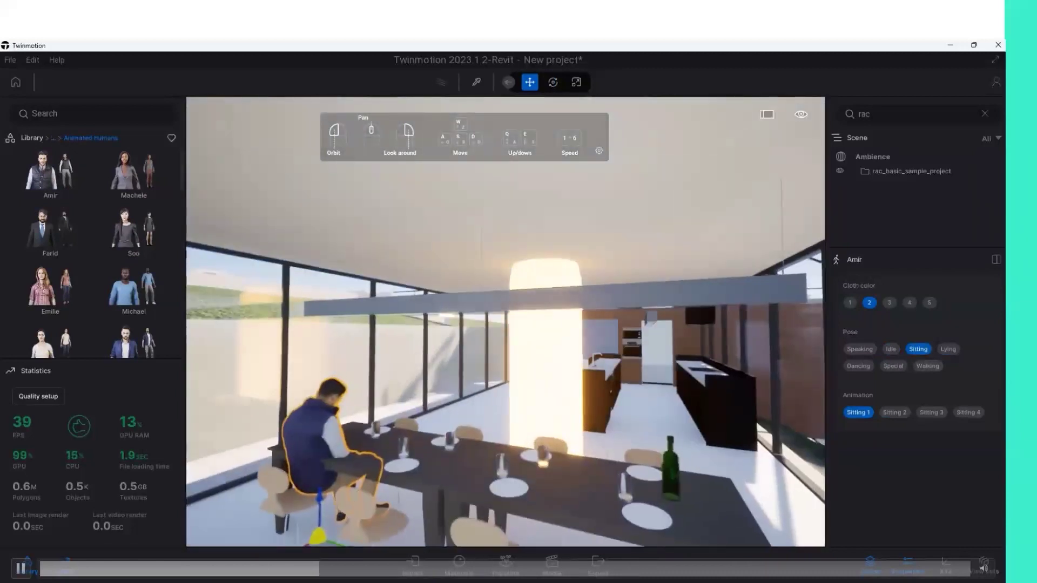
drag(348, 491, 689, 401)
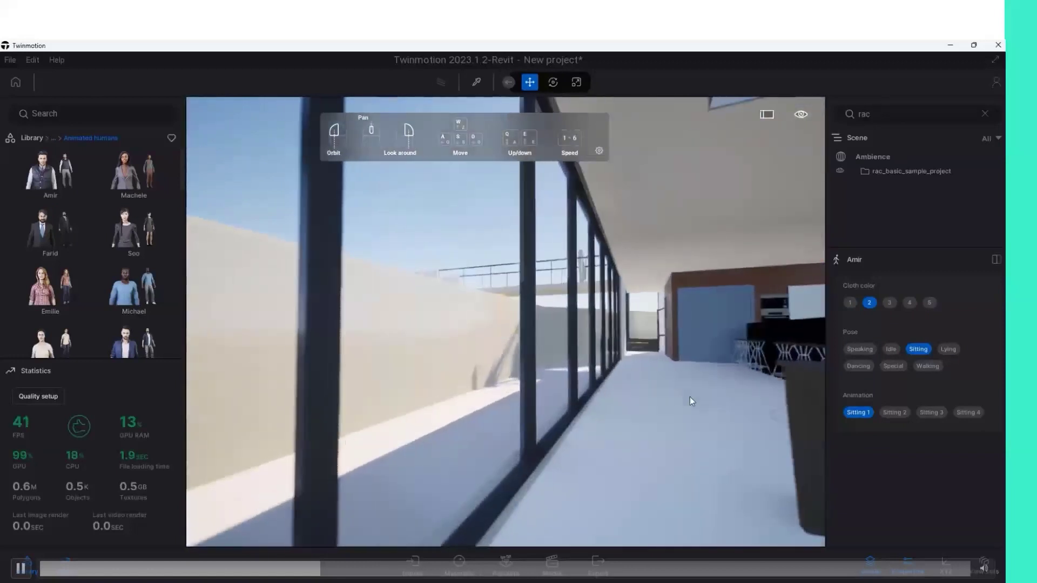
key(s)
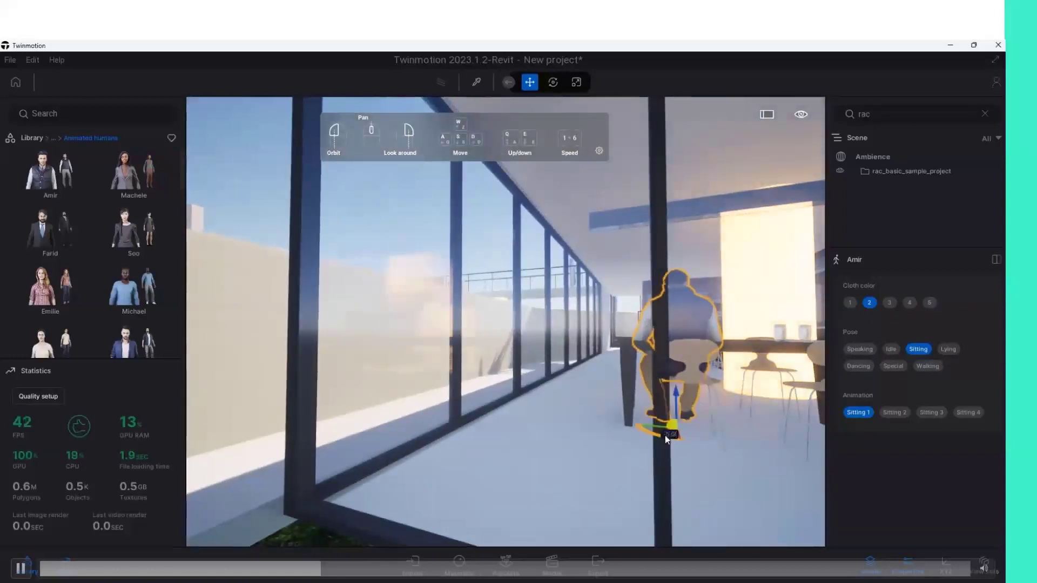
drag(692, 332, 702, 331)
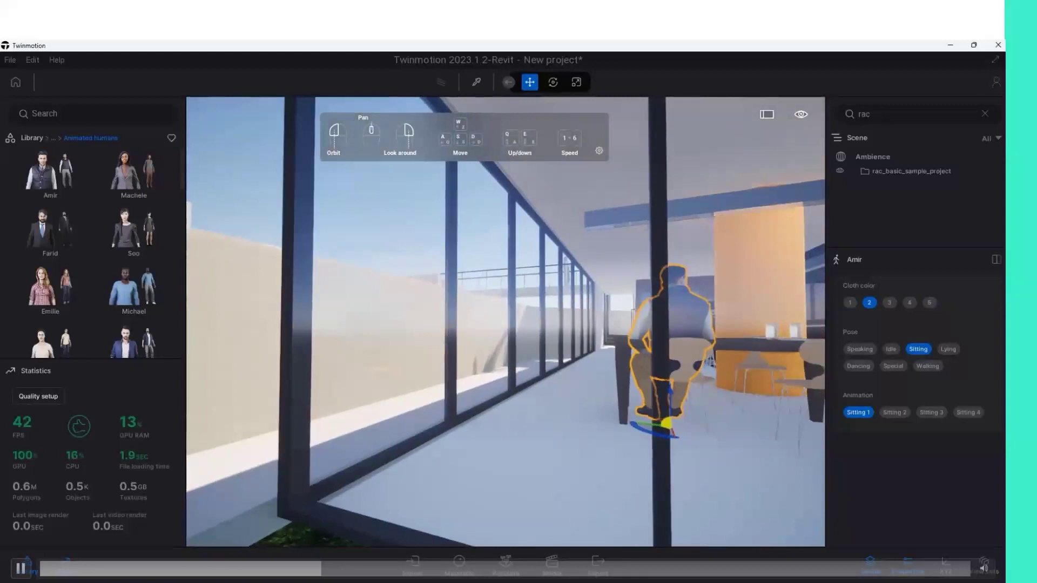
Move along the glass wall to inspect the seated Amir, ending with a view from behind.
click(687, 322)
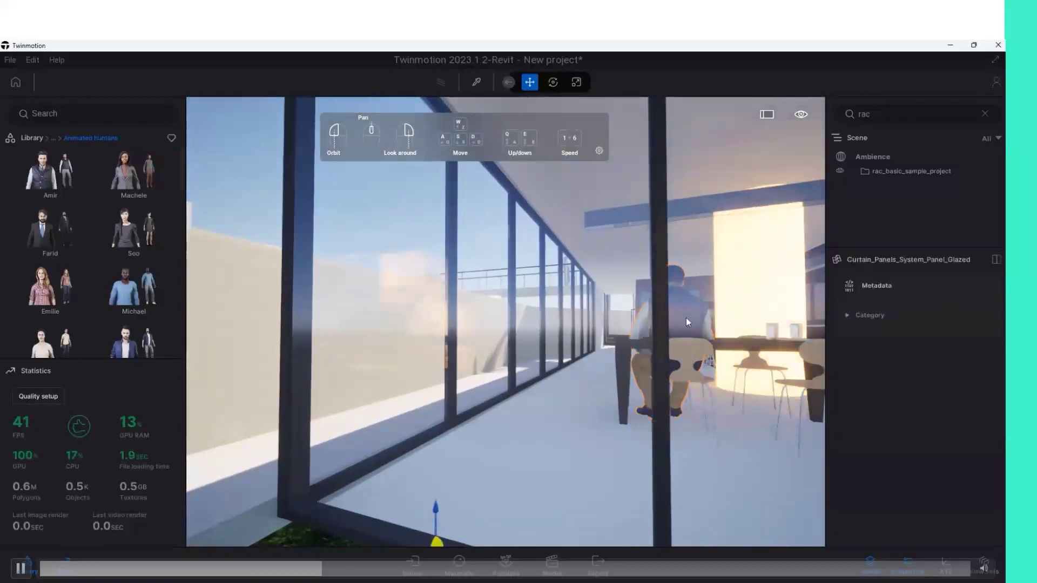
key(w)
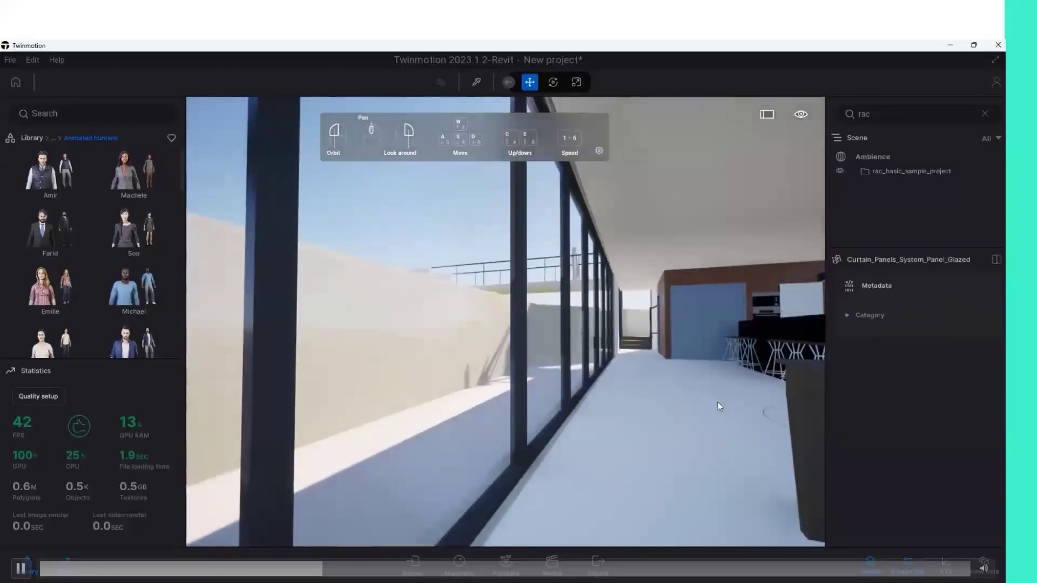
key(s)
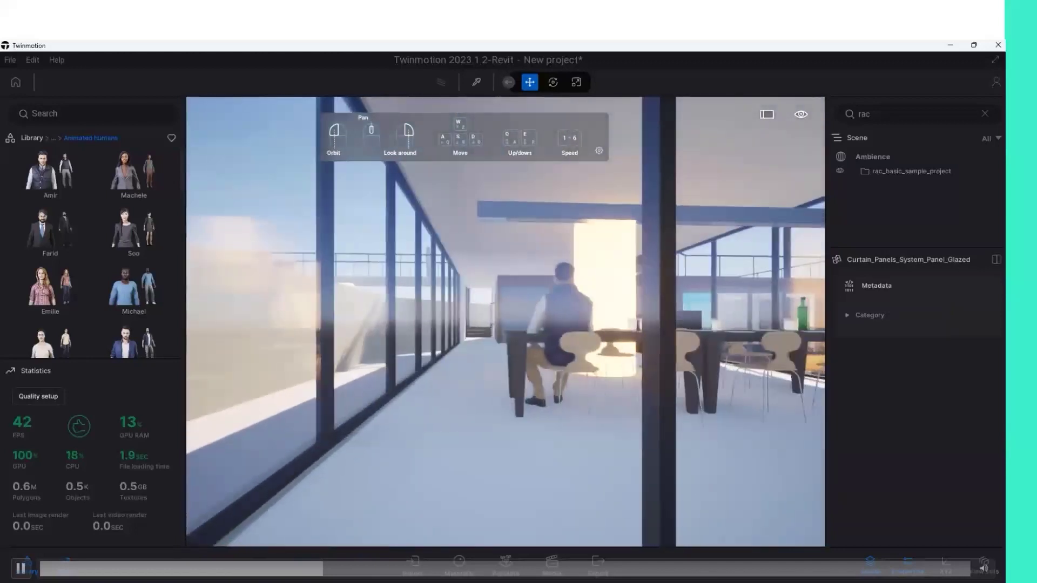
key(w)
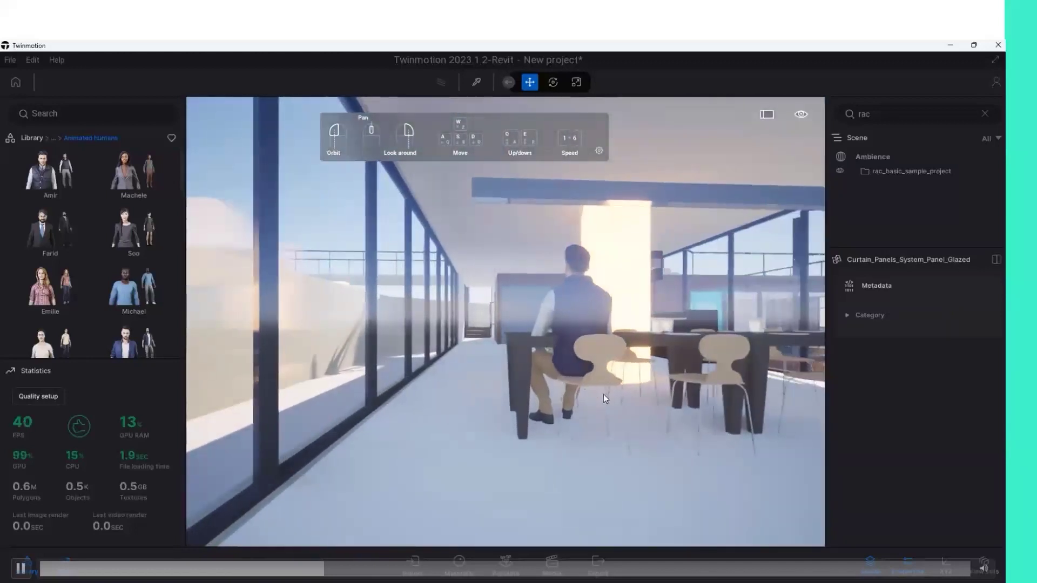
key(w)
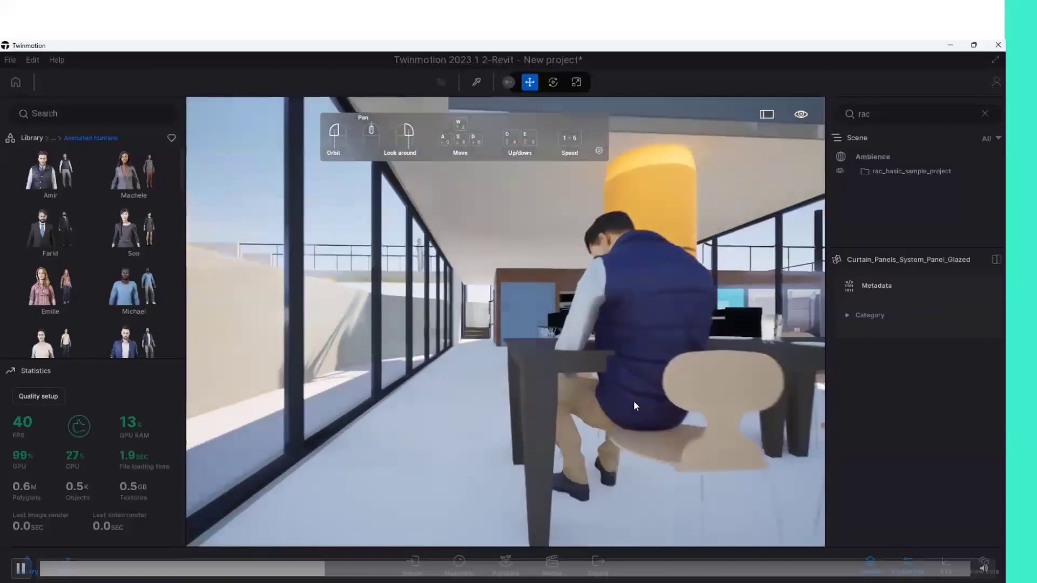
click(634, 400)
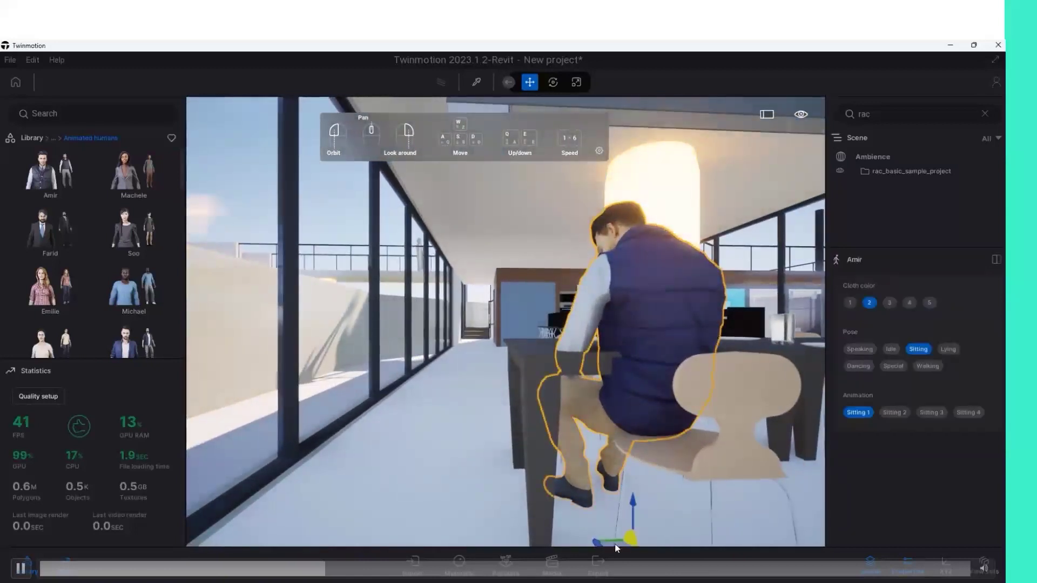
key(w)
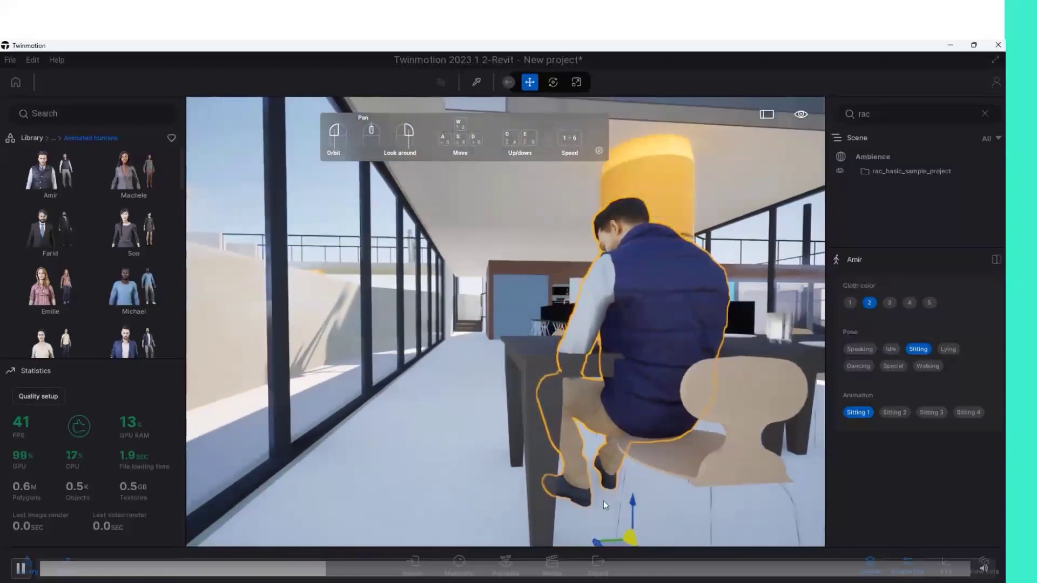
mouse_move(637, 506)
mouse_down()
mouse_move(656, 505)
mouse_move(671, 563)
mouse_up()
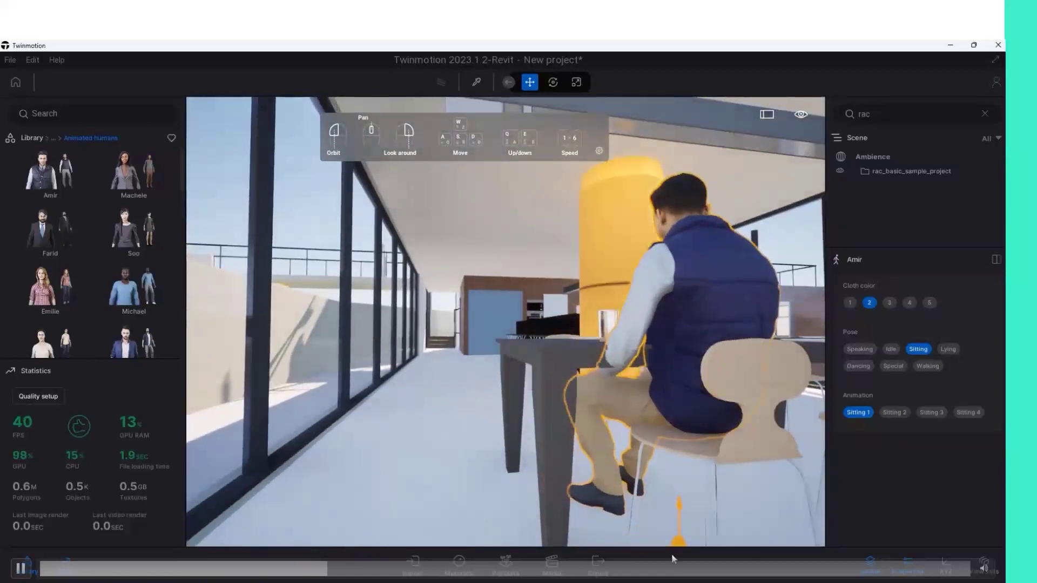
scroll(567, 383, down, 5)
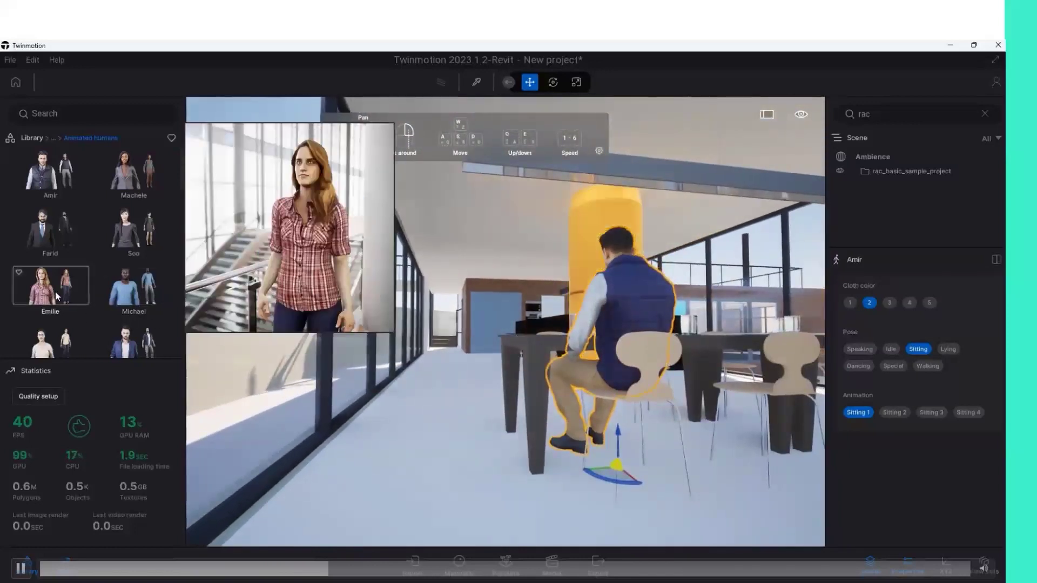
Place Emilie in the Sitting pose and position her on the chair beside Amir.
drag(57, 296, 727, 490)
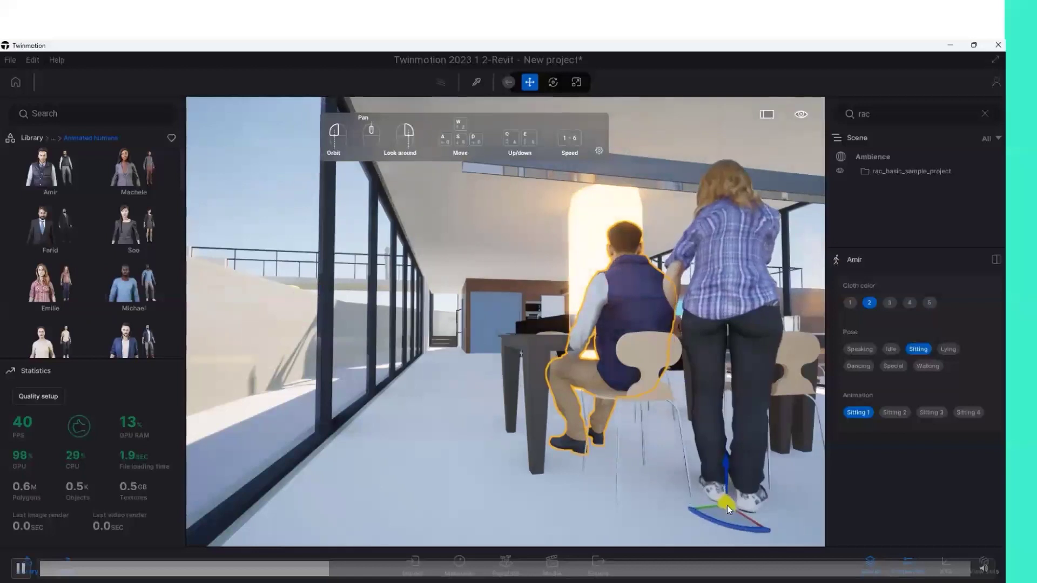
click(916, 349)
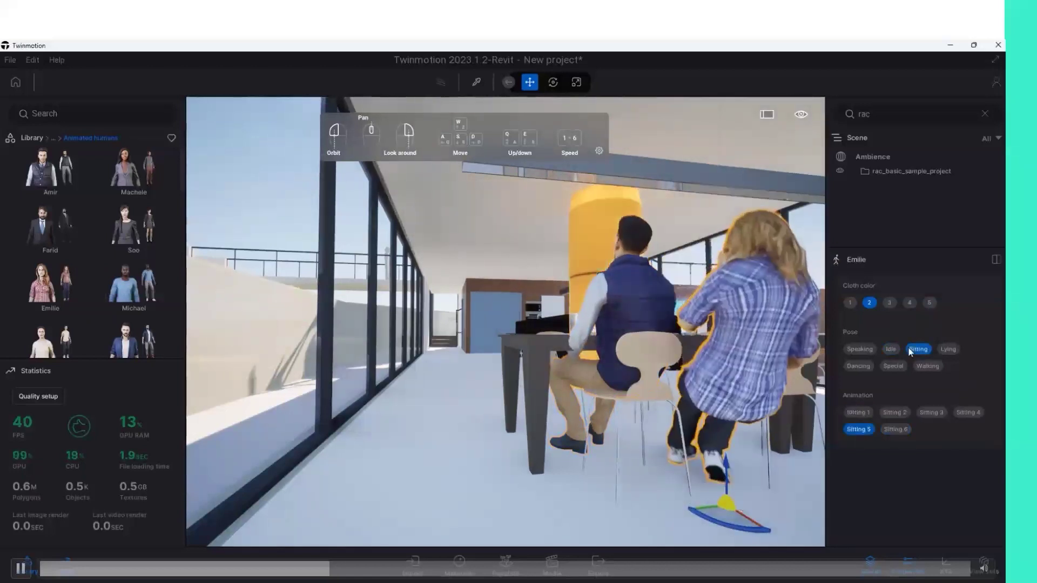
drag(753, 395, 754, 378)
drag(729, 510, 753, 475)
drag(752, 437, 757, 429)
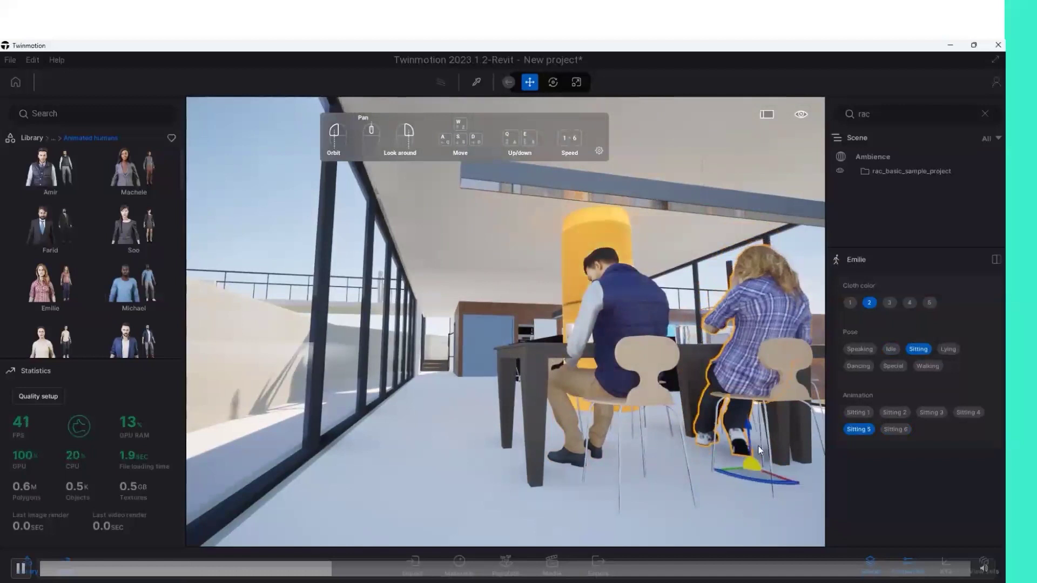
mouse_move(754, 468)
mouse_down()
mouse_move(754, 457)
mouse_move(750, 467)
mouse_up()
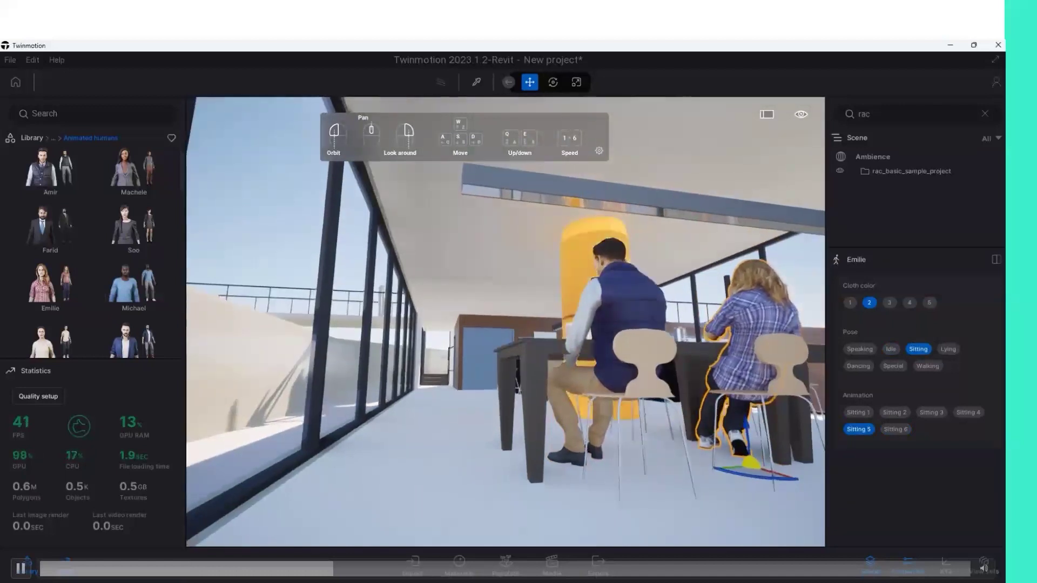
drag(747, 424, 758, 467)
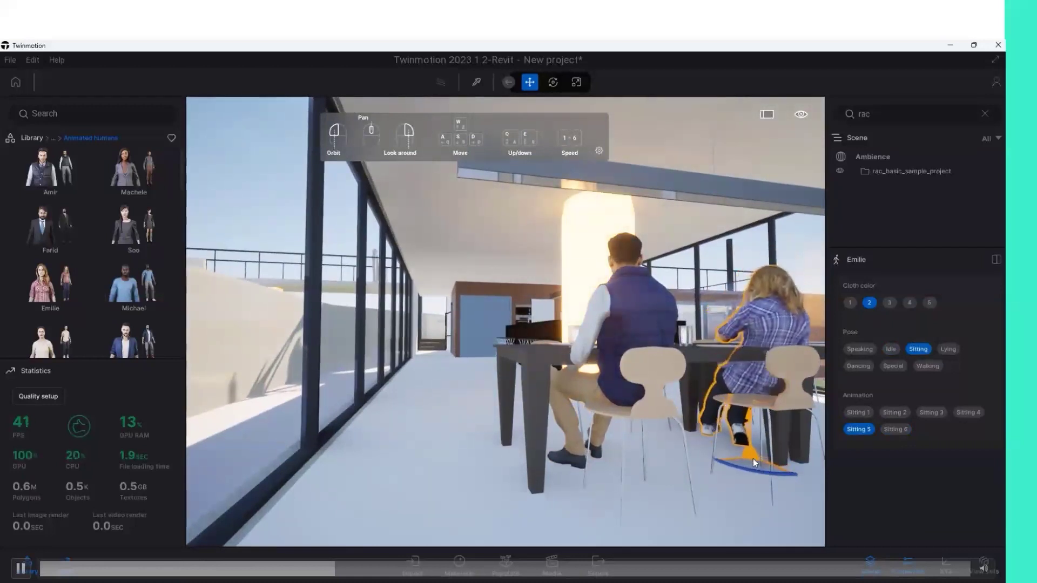
Orbit around the exterior, then zoom in on Emilie and look over the table toward the kitchen.
scroll(692, 426, down, 3)
scroll(691, 425, down, 3)
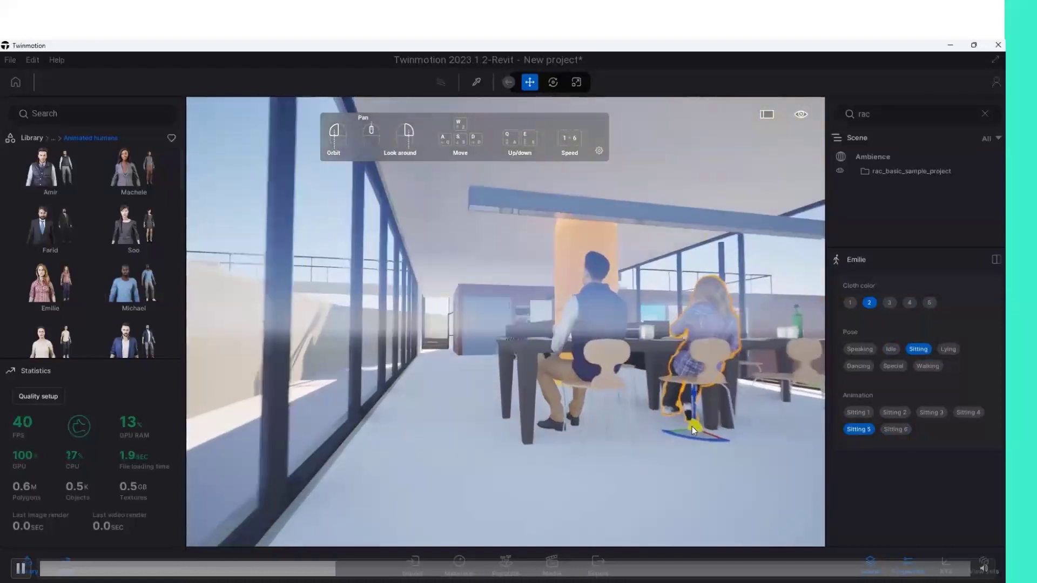
scroll(692, 426, down, 4)
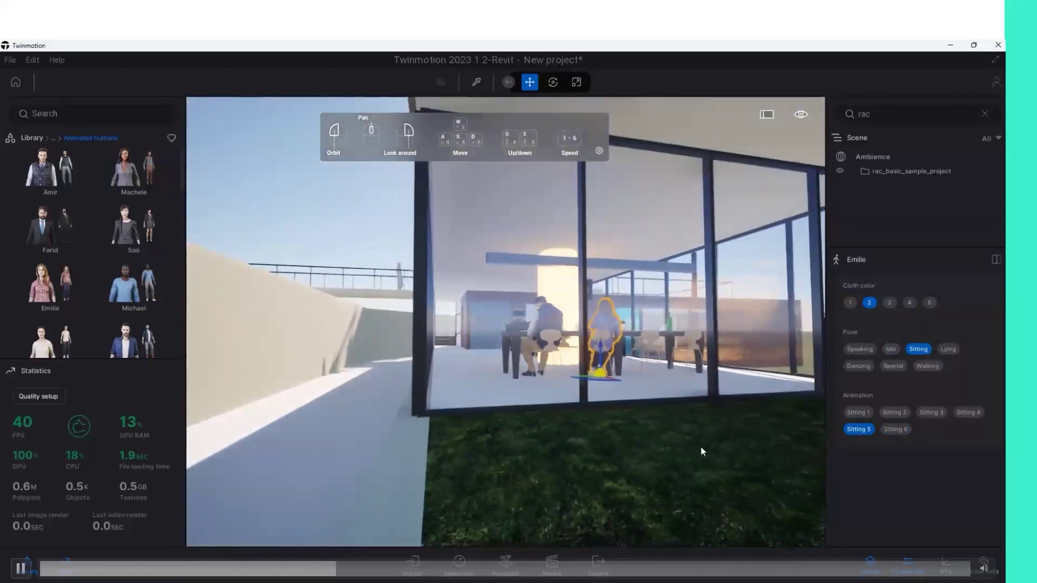
scroll(699, 447, down, 2)
mouse_move(699, 447)
mouse_down()
mouse_move(658, 400)
mouse_move(468, 372)
mouse_up()
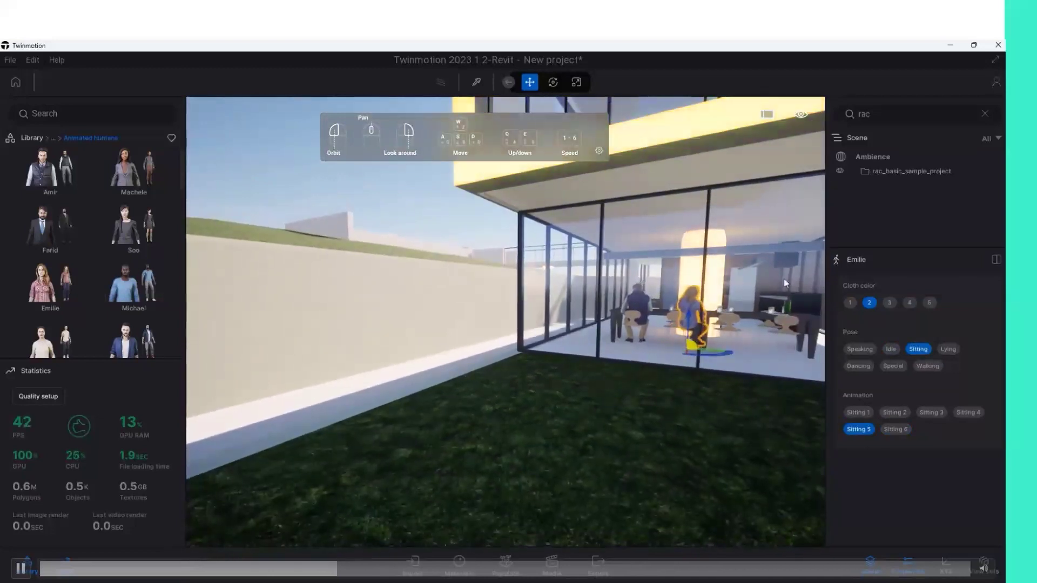
double_click(706, 306)
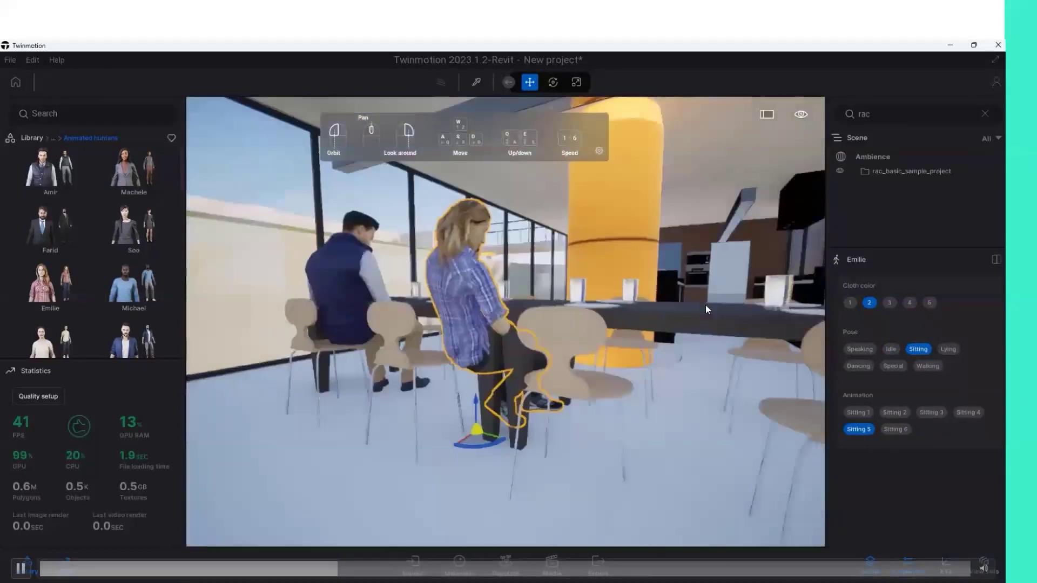
drag(662, 326, 598, 414)
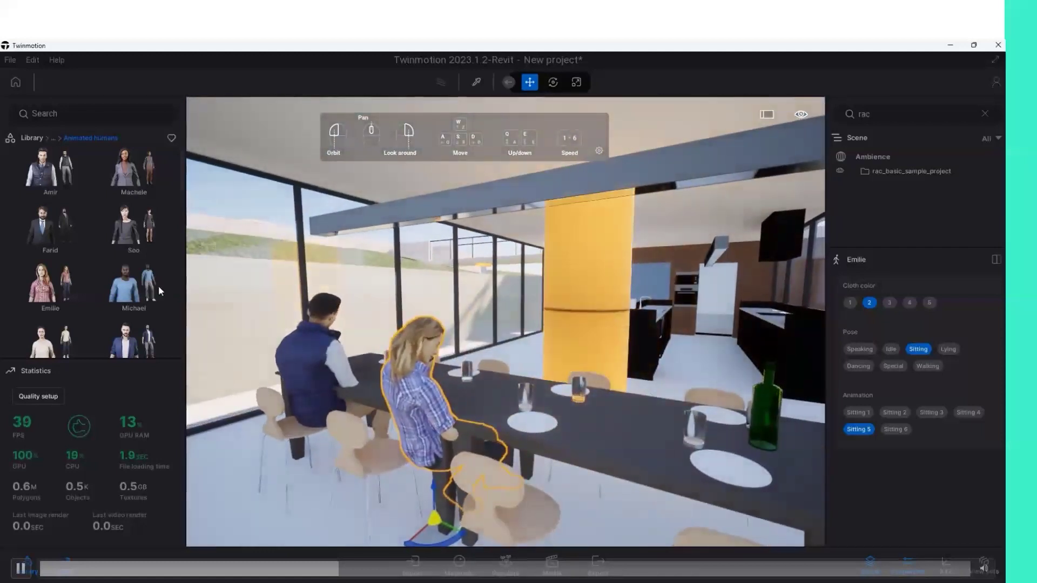
scroll(110, 290, down, 1)
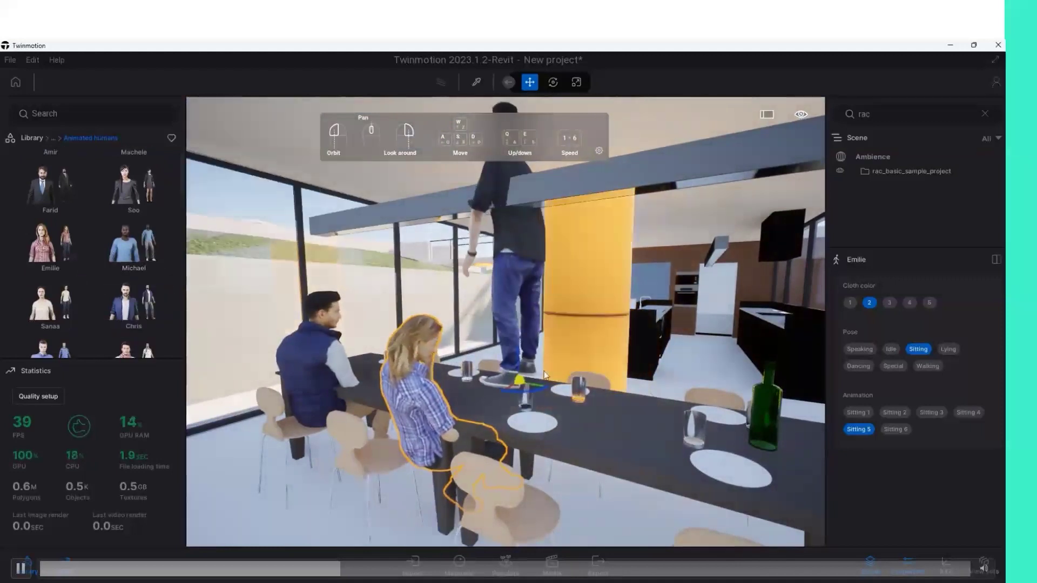
drag(537, 355, 528, 356)
click(918, 349)
drag(542, 353, 508, 359)
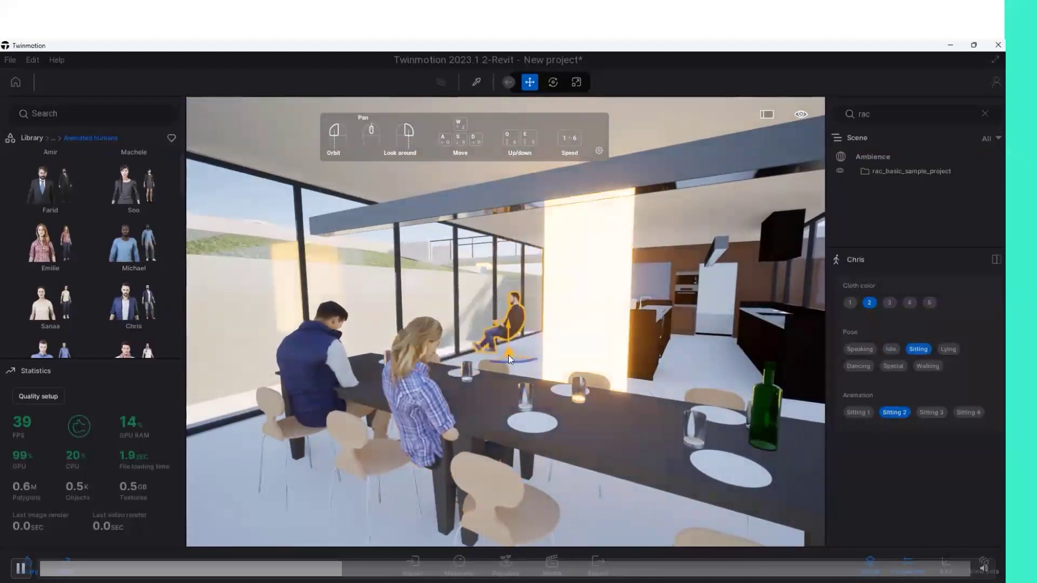
double_click(508, 355)
drag(590, 366, 567, 366)
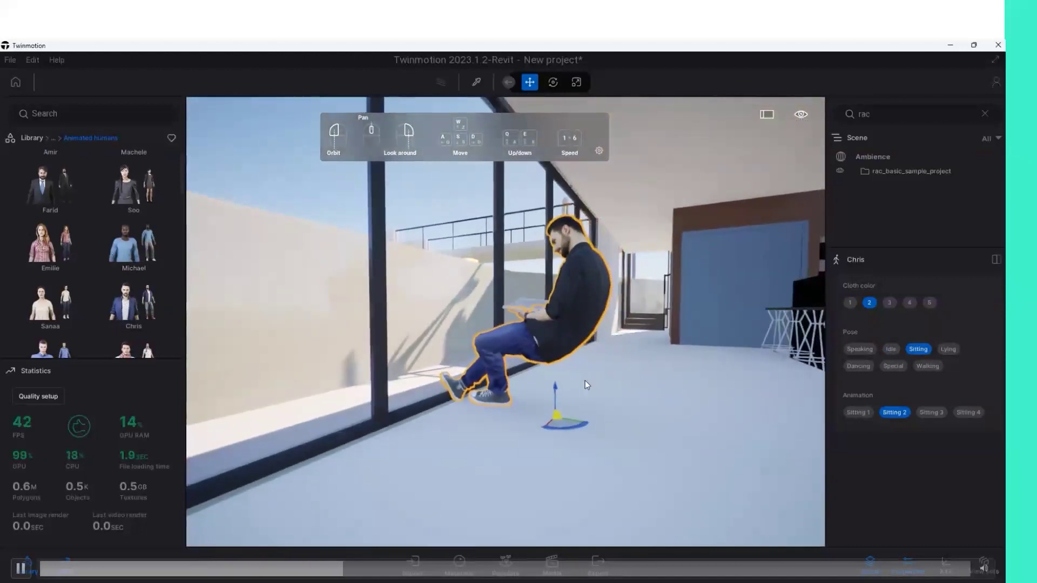
drag(585, 381, 539, 336)
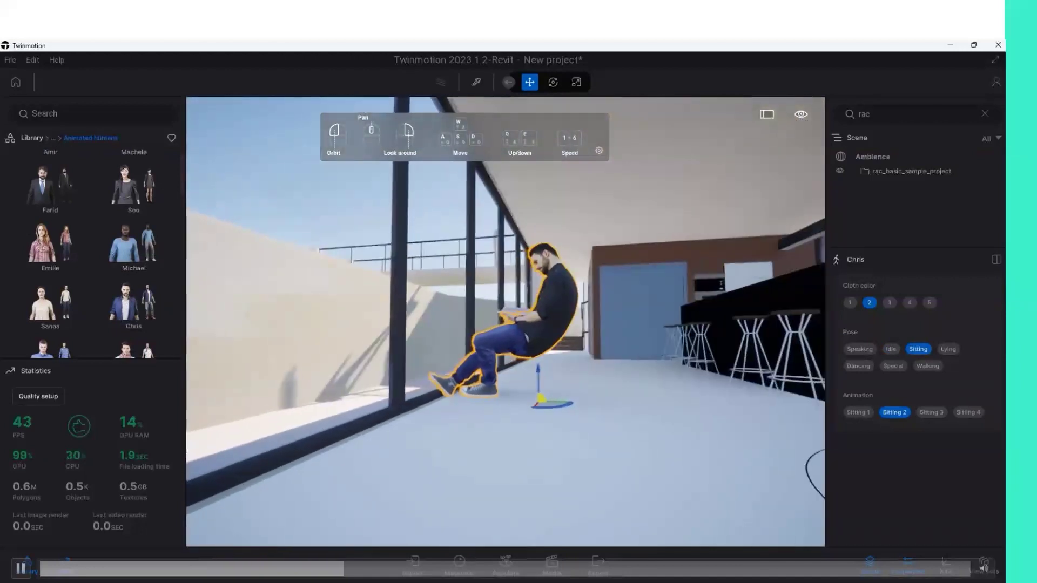
key(Delete)
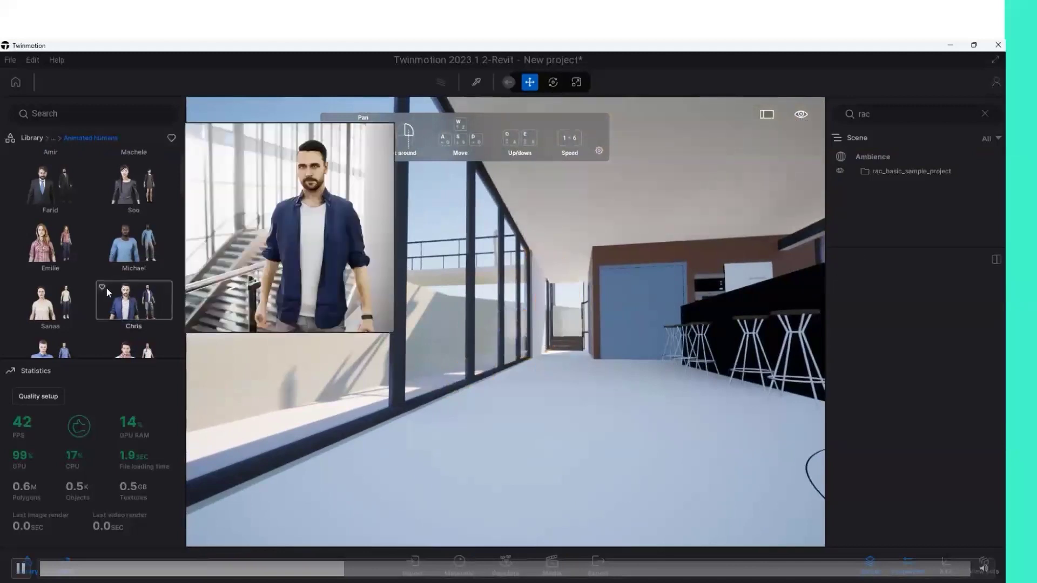
Place Adil by the hallway window in the Sitting pose.
scroll(113, 297, down, 1)
scroll(128, 308, down, 1)
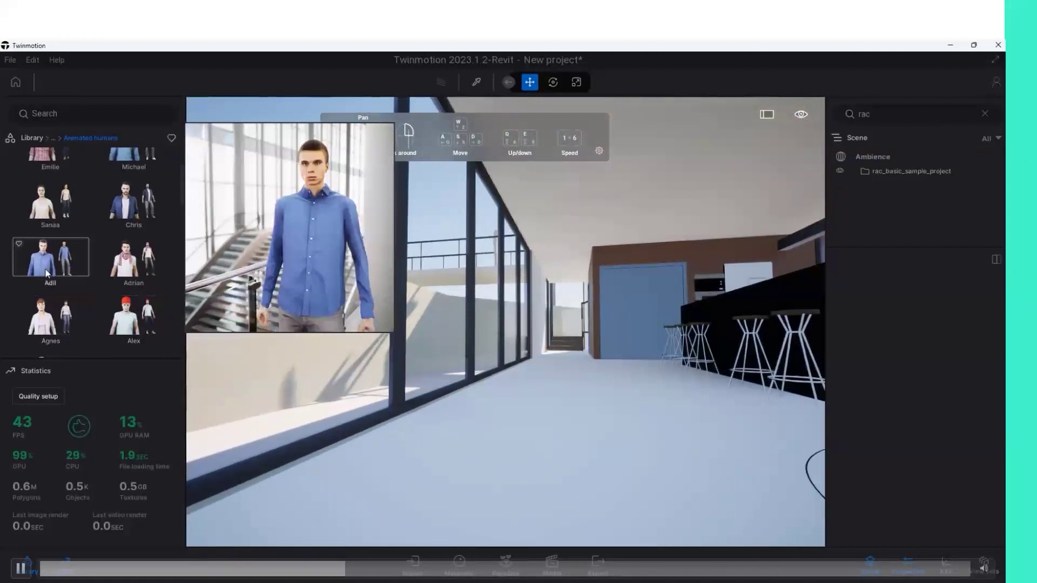
drag(47, 273, 593, 428)
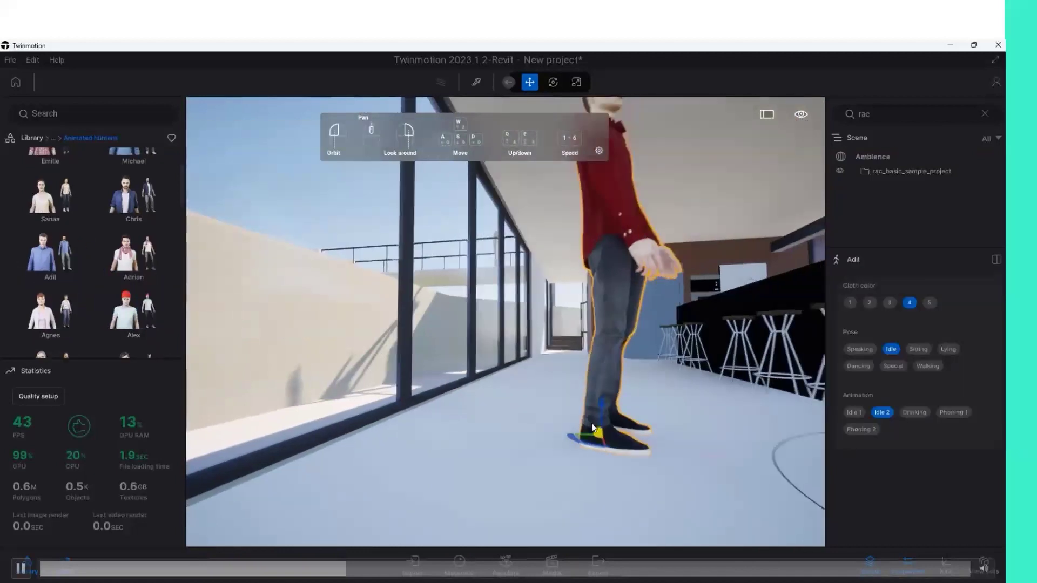
click(918, 349)
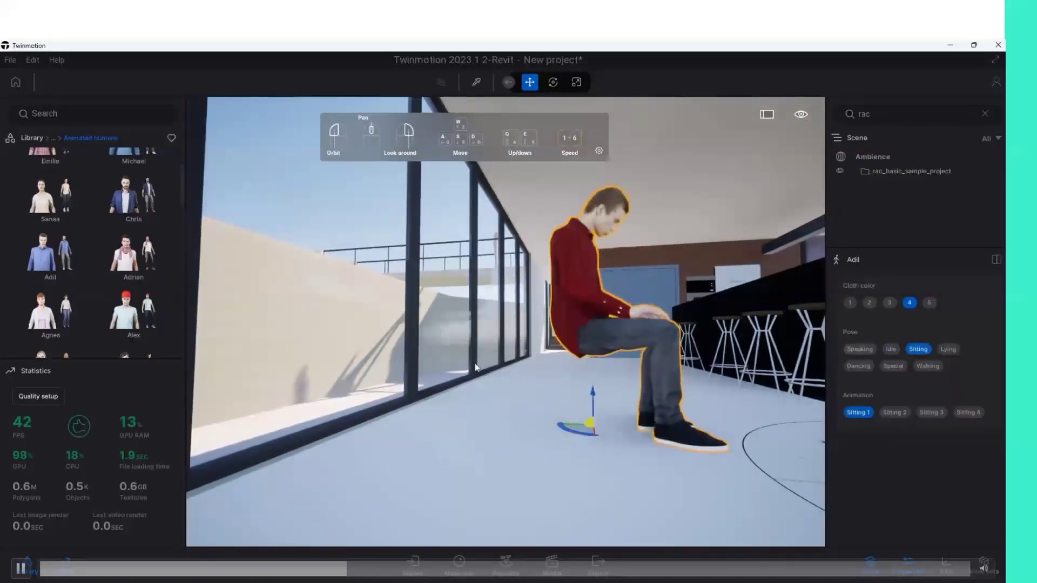
scroll(510, 338, down, 10)
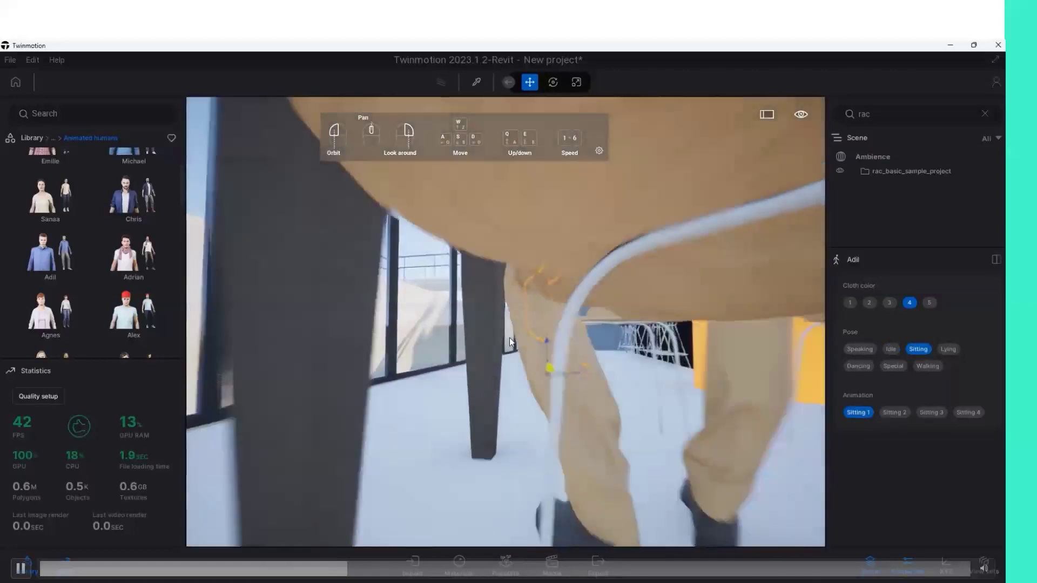
scroll(510, 341, down, 3)
scroll(545, 351, up, 3)
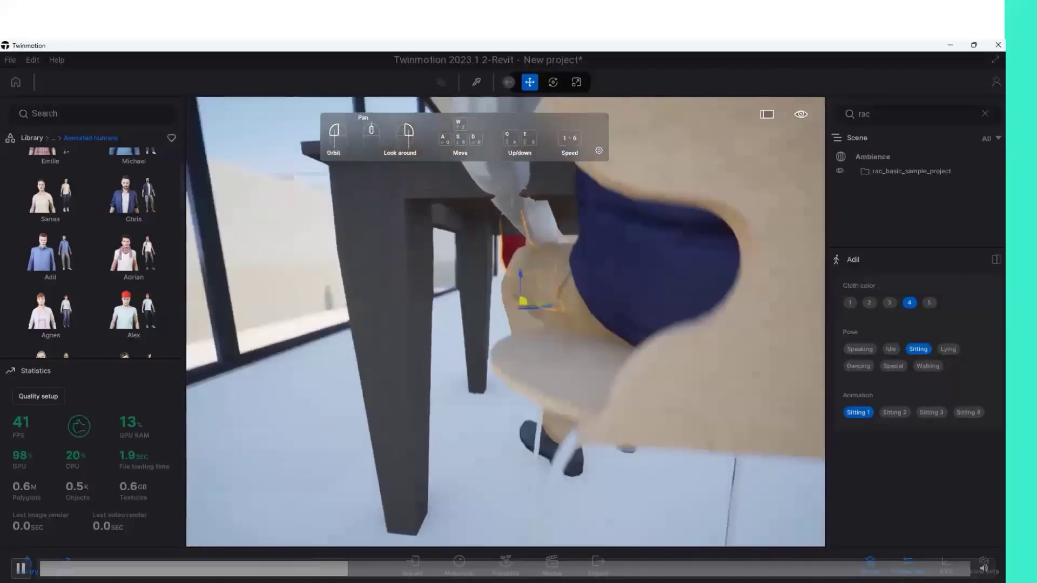
drag(510, 341, 594, 324)
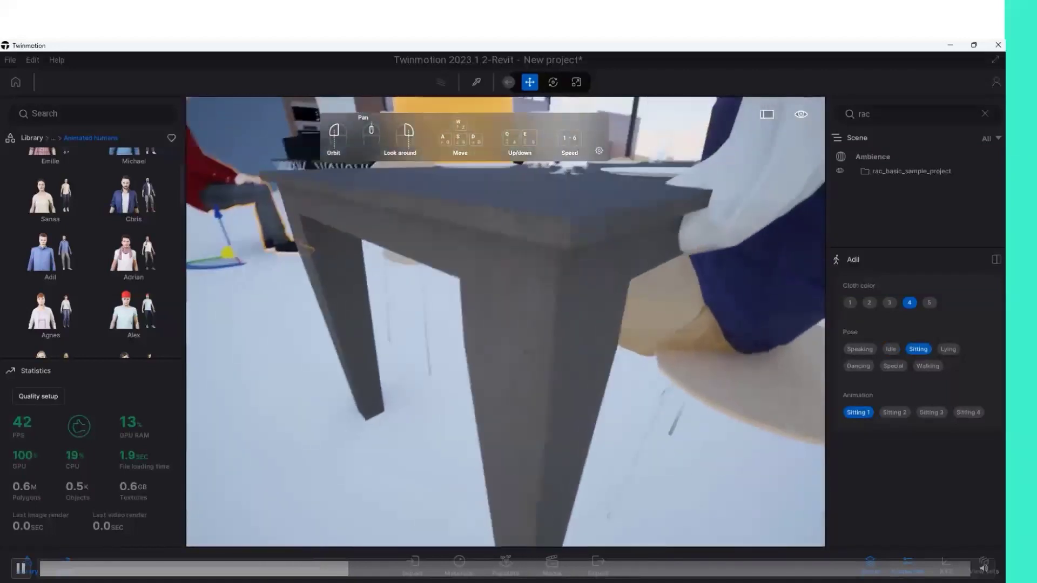
Move Adil toward the dining table and snap him to the floor.
scroll(549, 361, up, 5)
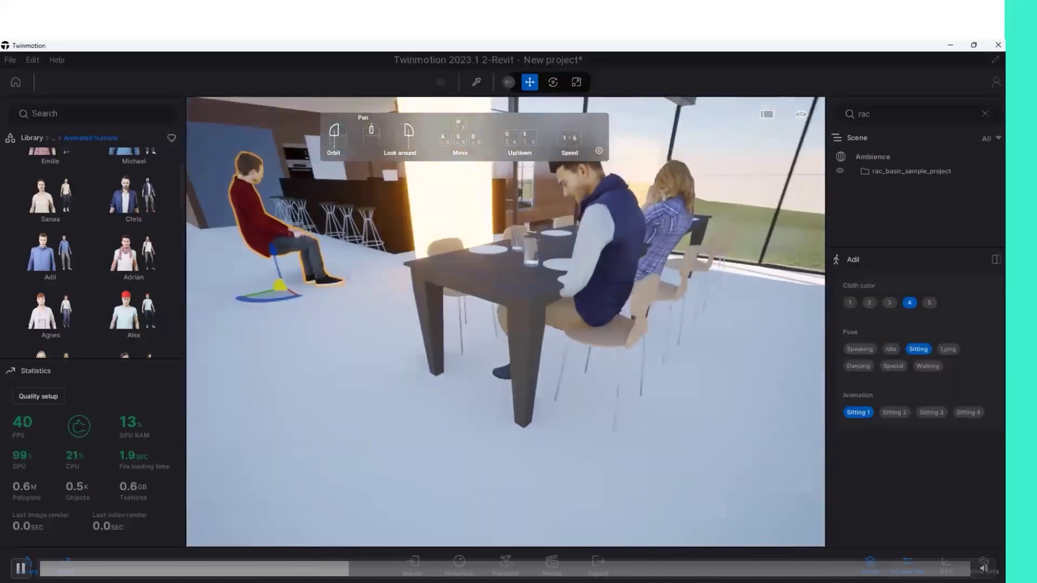
scroll(267, 287, down, 3)
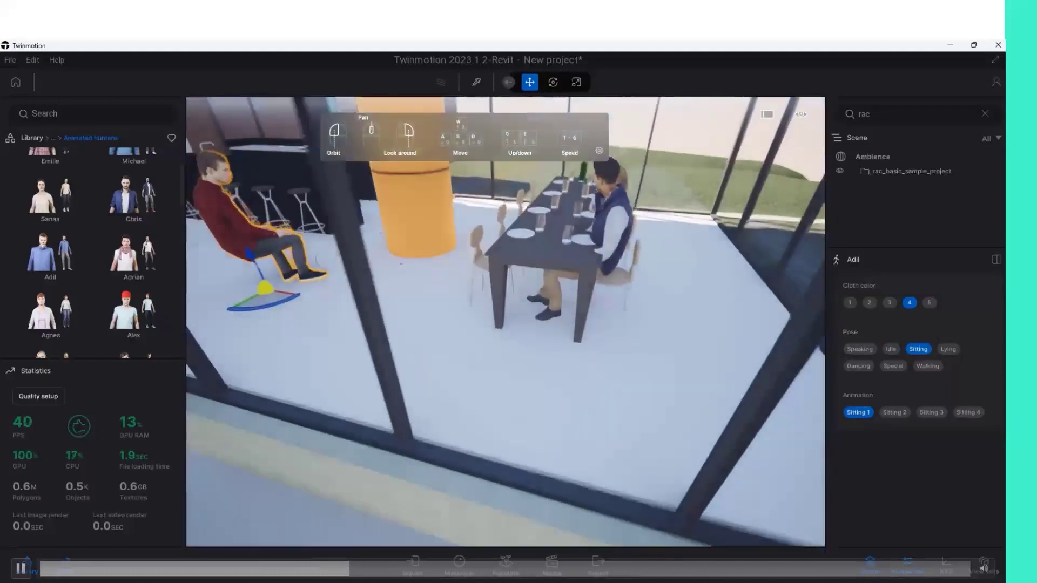
drag(267, 286, 245, 326)
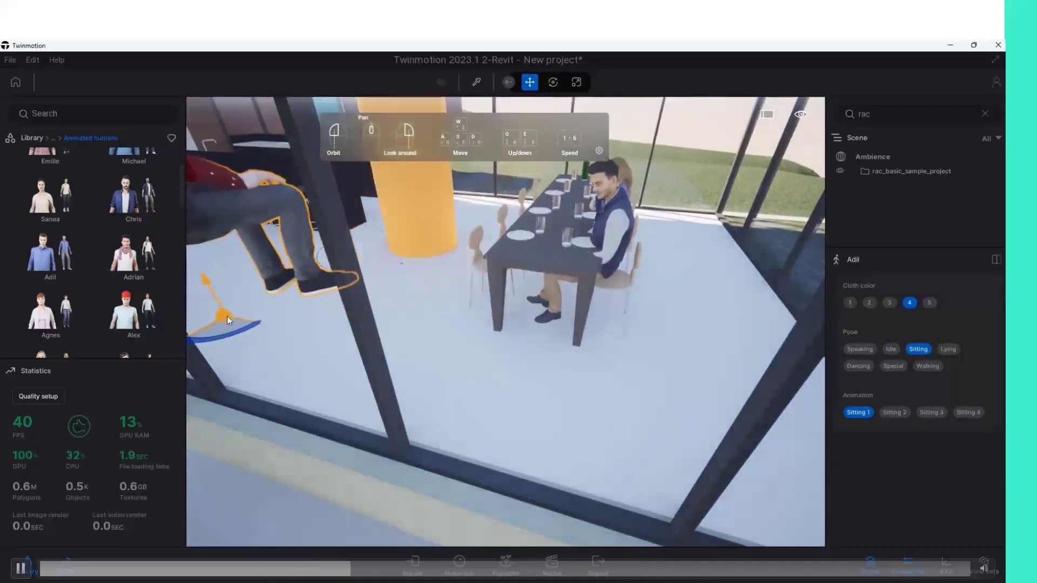
mouse_move(227, 316)
mouse_down()
mouse_move(268, 283)
mouse_move(284, 289)
mouse_move(264, 296)
mouse_up()
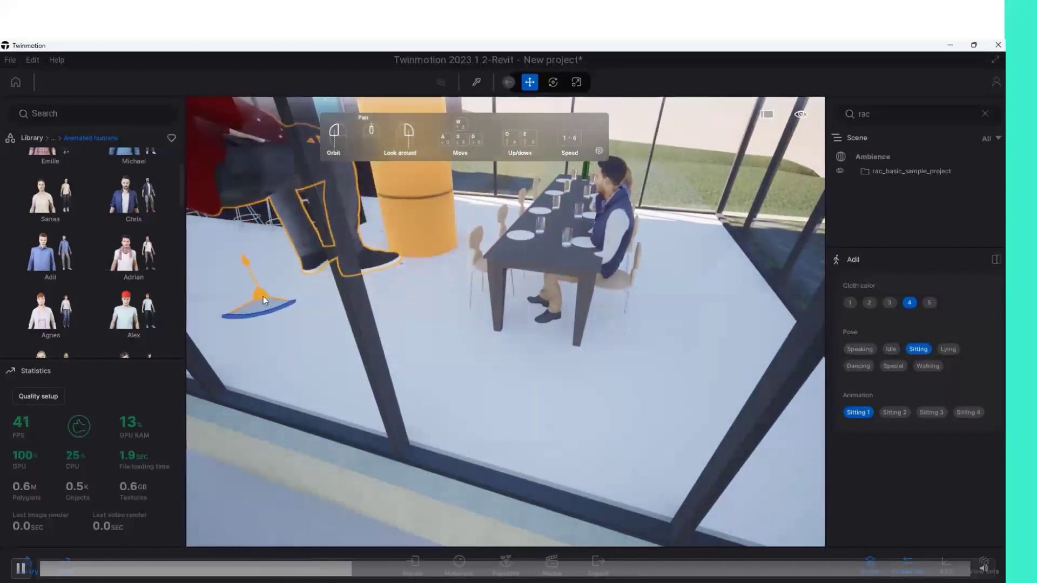
key(f)
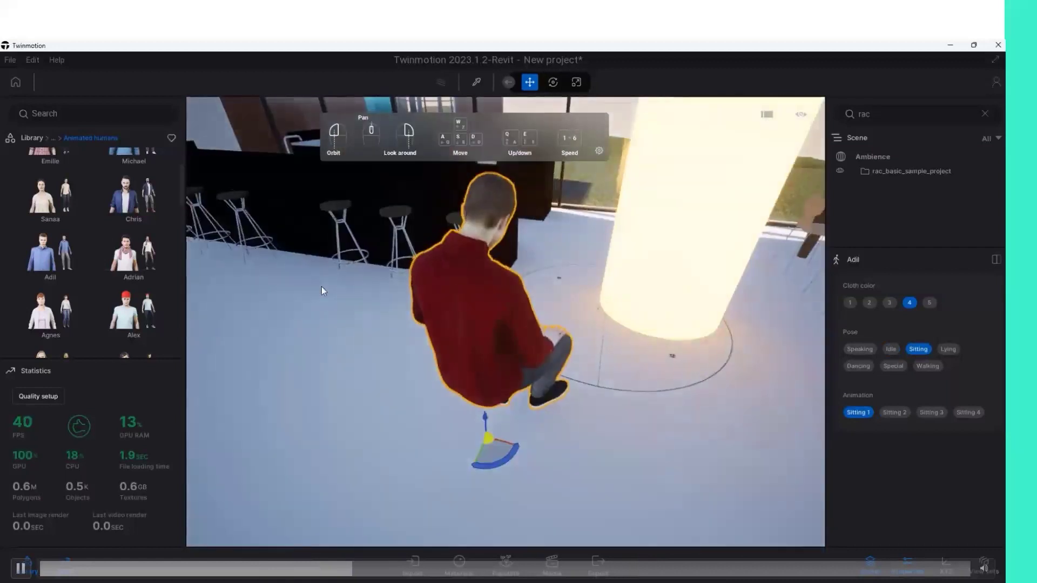
Rotate Adil -25°, raise him 0.1819, and slide him onto a table chair.
scroll(405, 313, down, 2)
mouse_move(555, 389)
mouse_down()
mouse_move(375, 429)
mouse_move(788, 332)
mouse_move(686, 369)
mouse_move(664, 345)
mouse_up()
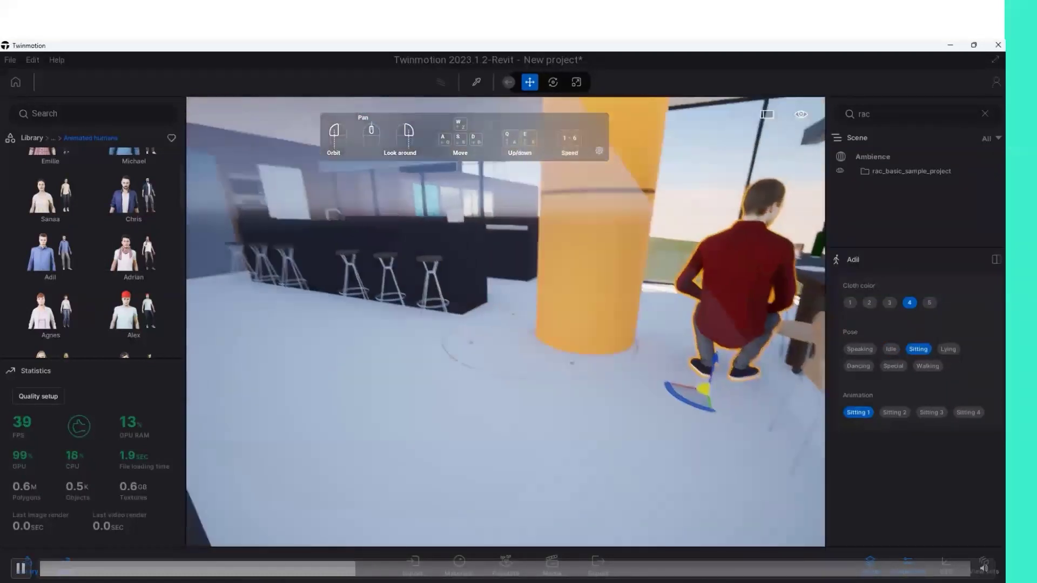
mouse_move(681, 390)
mouse_down()
mouse_move(706, 399)
mouse_move(629, 390)
mouse_up()
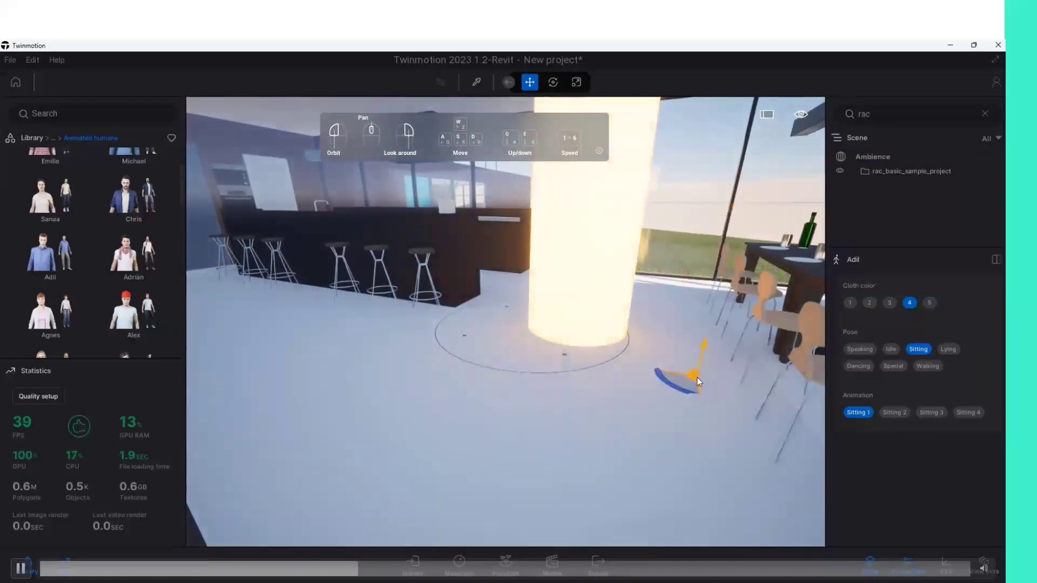
click(705, 352)
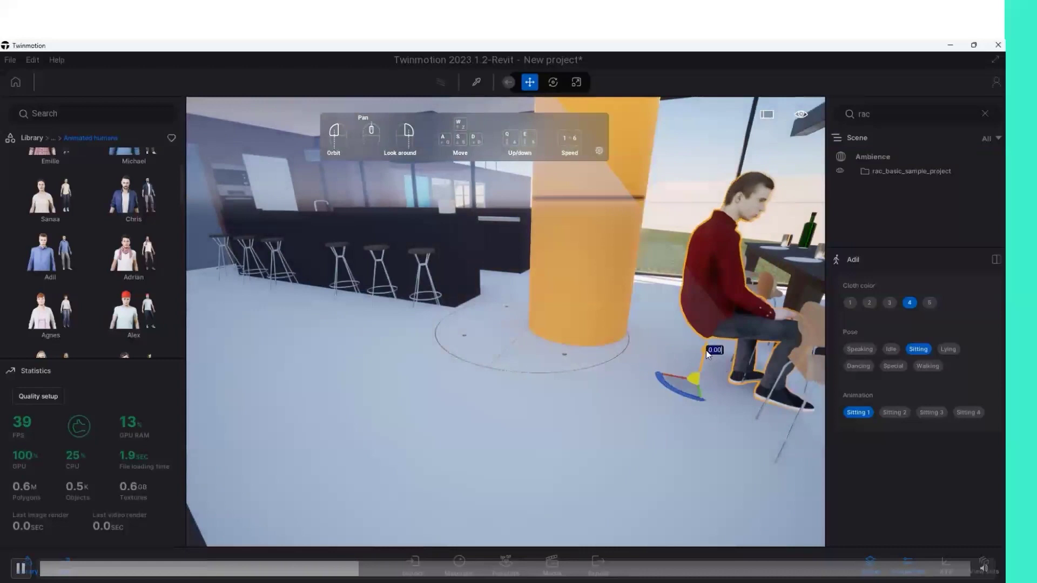
mouse_move(705, 351)
mouse_down()
mouse_move(746, 326)
mouse_move(659, 385)
mouse_up()
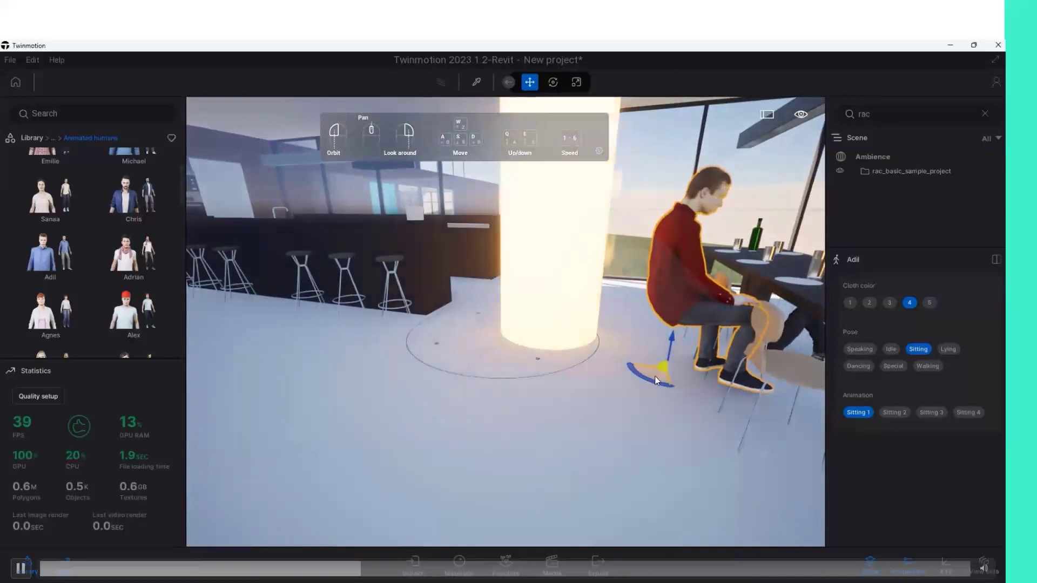
mouse_move(657, 377)
mouse_down()
mouse_move(718, 373)
mouse_move(722, 362)
mouse_up()
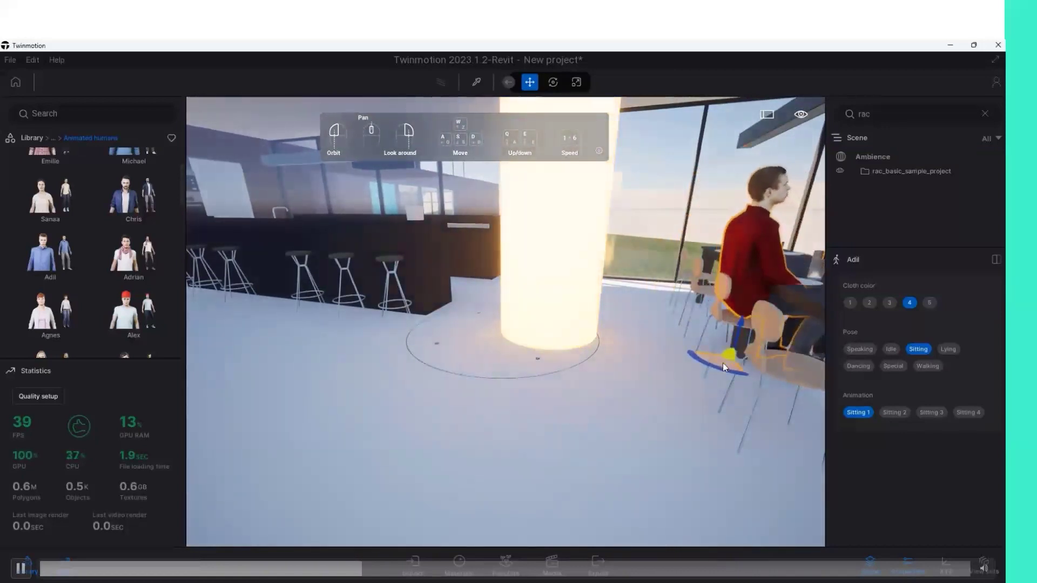
key(s)
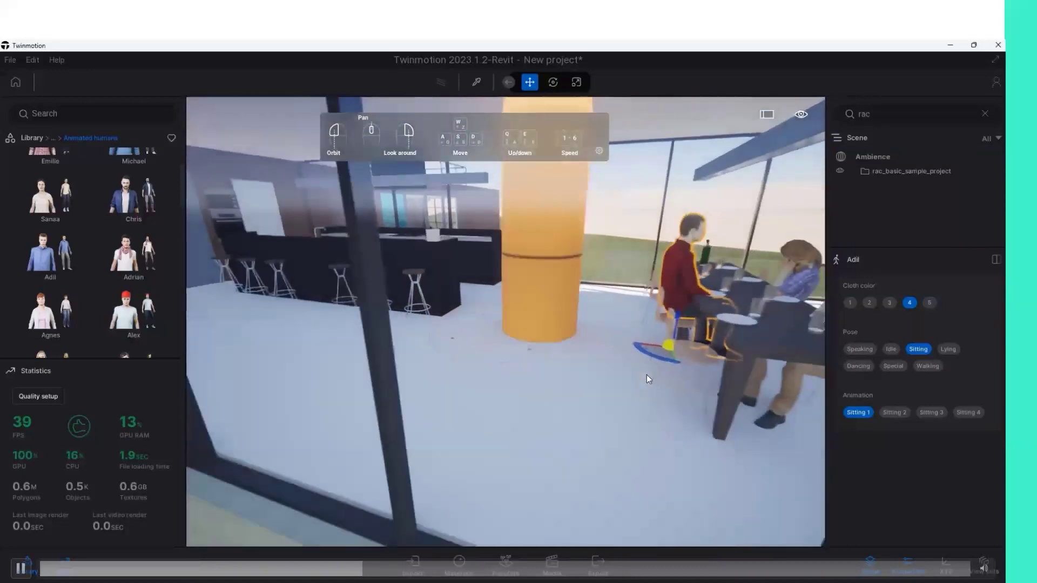
key(s)
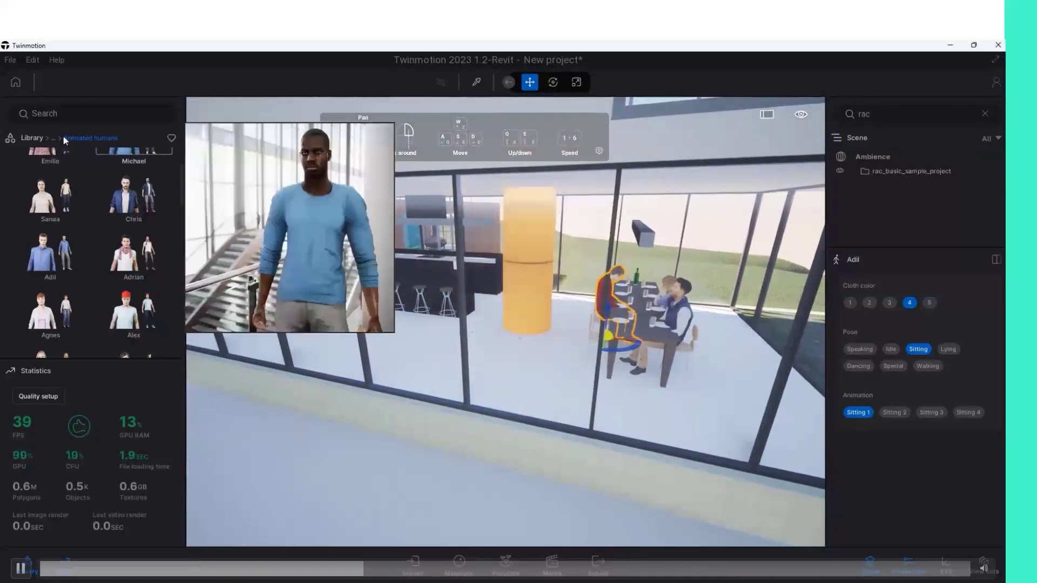
Browse the Marble and granite materials in the library.
click(35, 137)
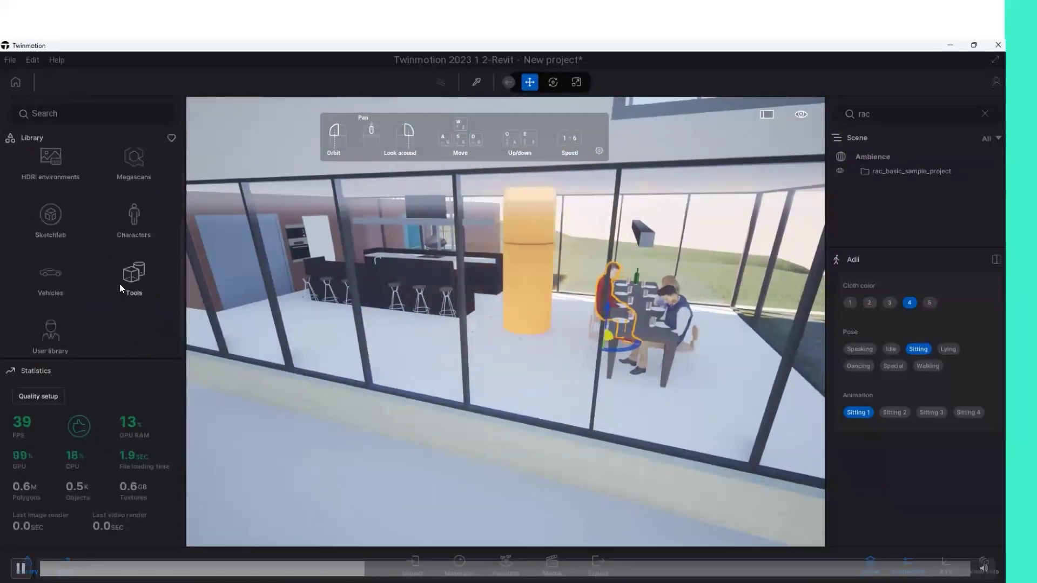
scroll(120, 289, up, 2)
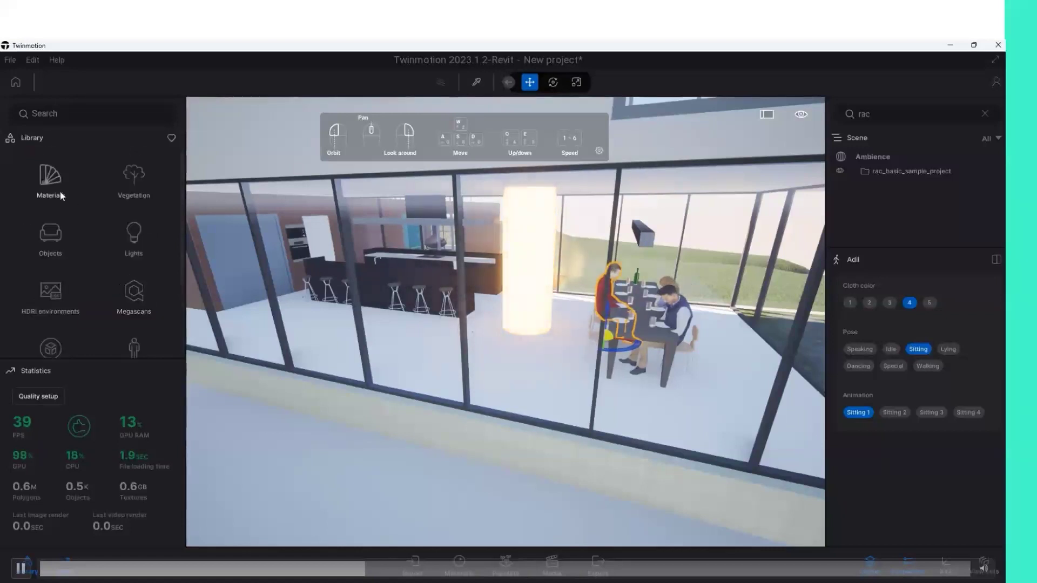
scroll(157, 265, down, 2)
scroll(157, 264, down, 1)
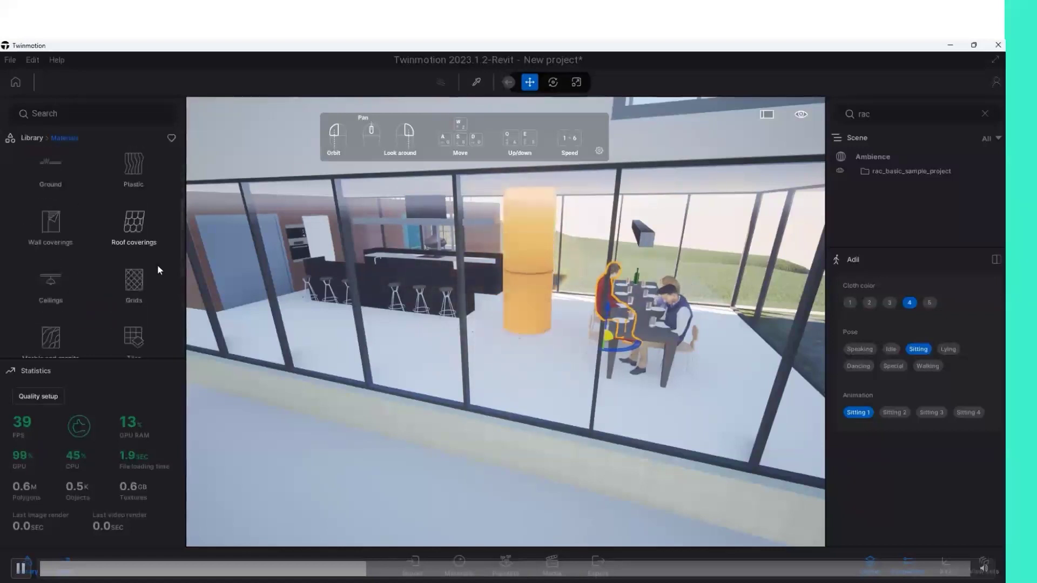
scroll(157, 264, down, 1)
scroll(157, 265, down, 1)
scroll(157, 264, down, 1)
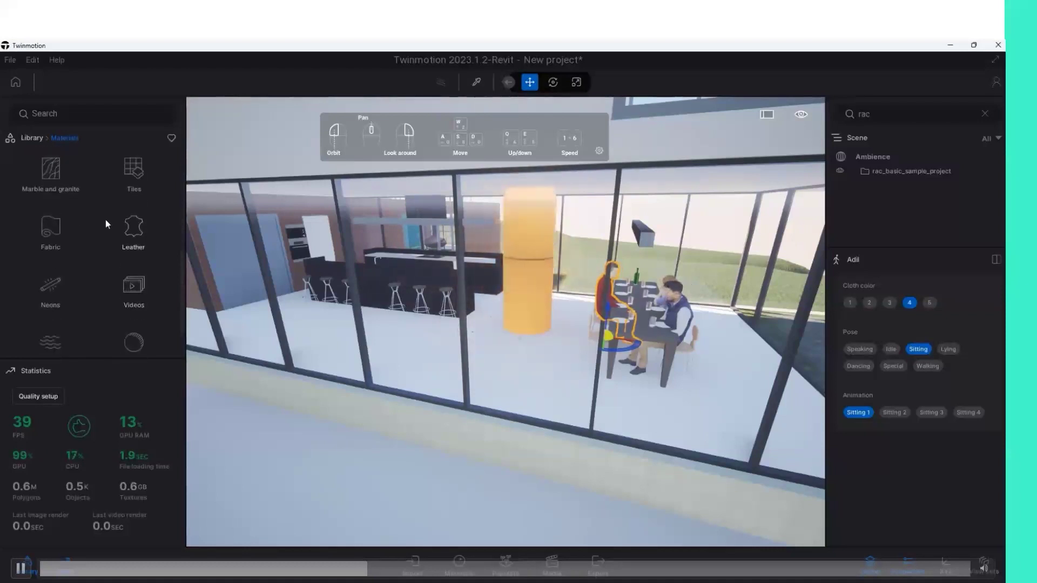
click(54, 179)
mouse_move(134, 229)
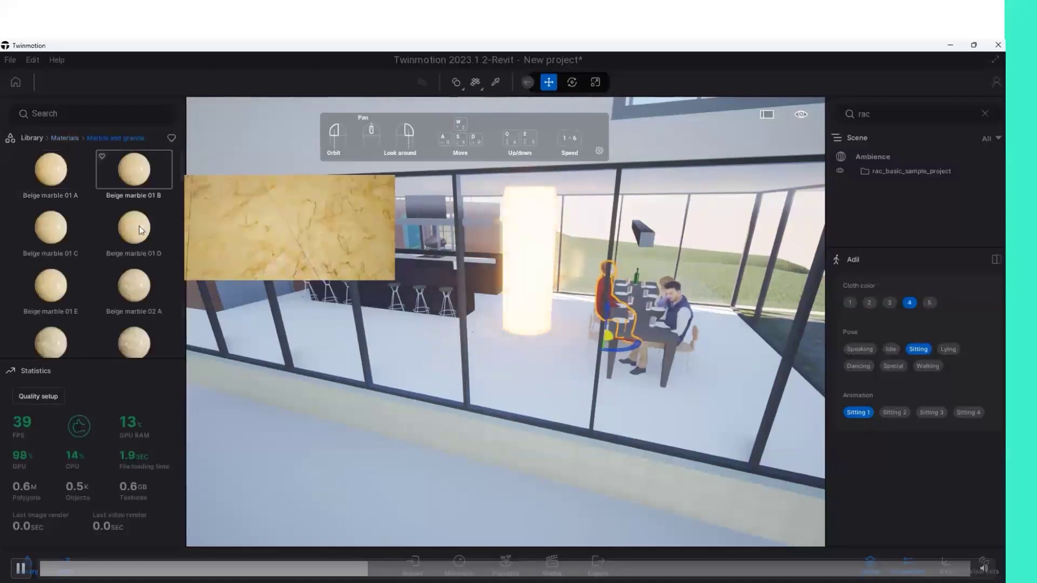
scroll(130, 308, down, 2)
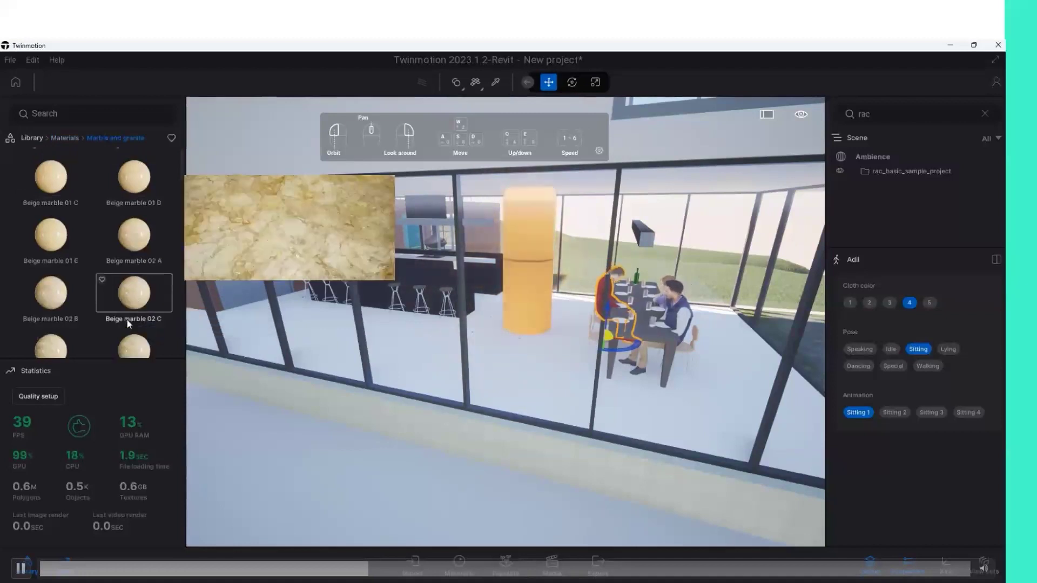
scroll(132, 335, down, 2)
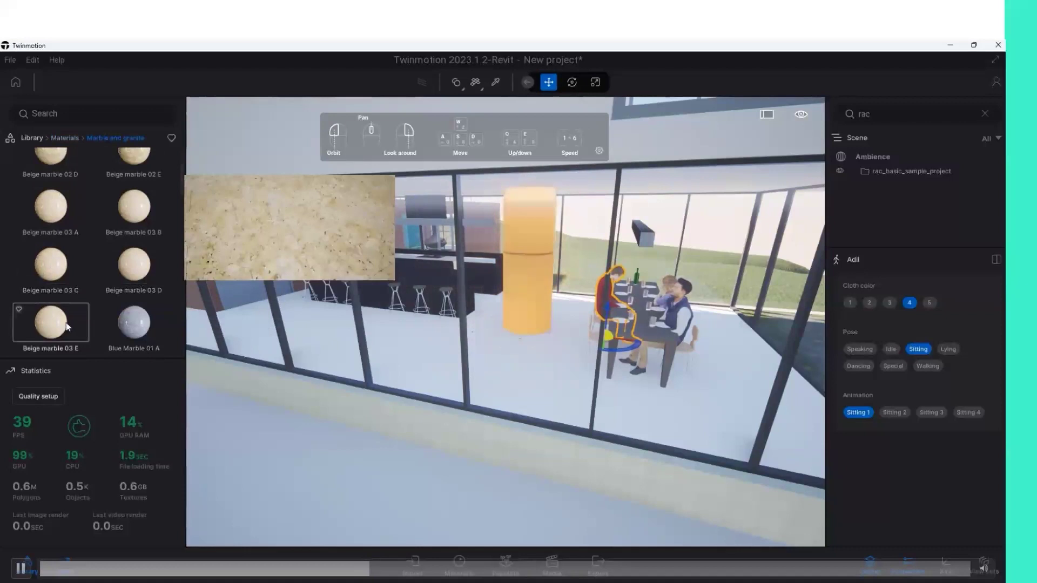
scroll(132, 283, down, 2)
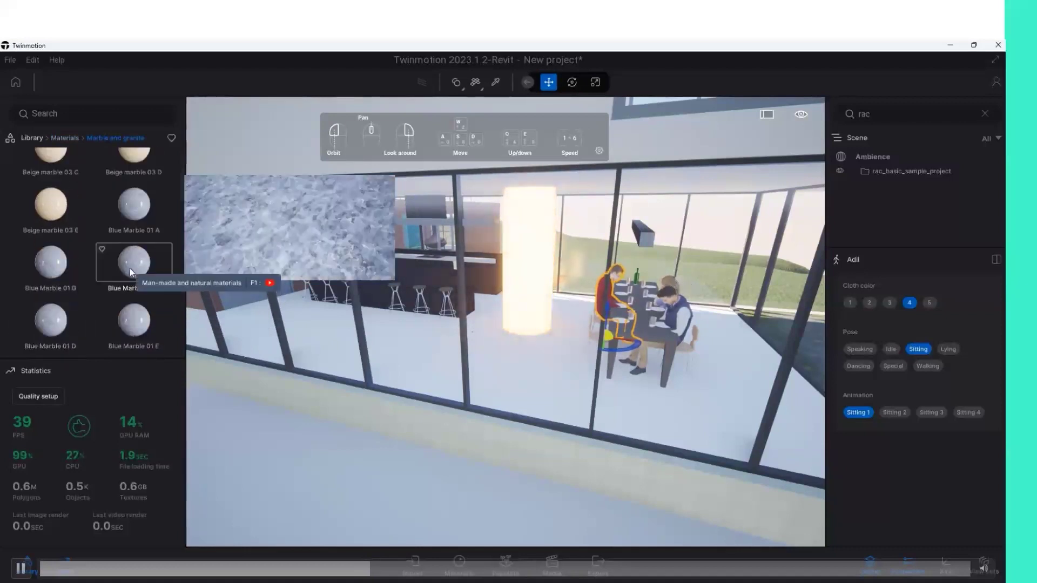
Try Blue Marble 01 C and Green Marble 02 A on the floor, settling on Green Marble 01 E.
double_click(613, 358)
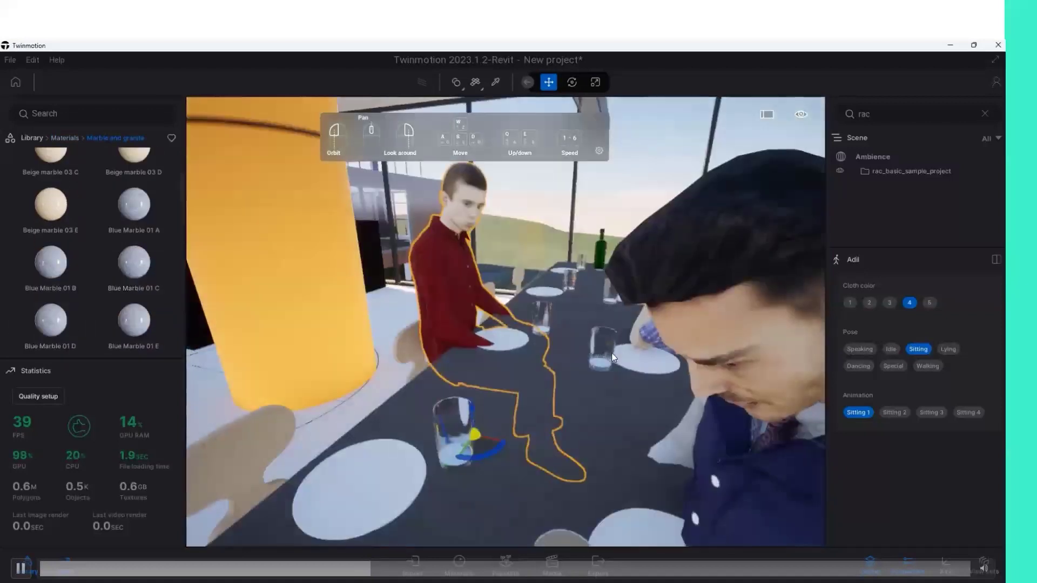
click(389, 303)
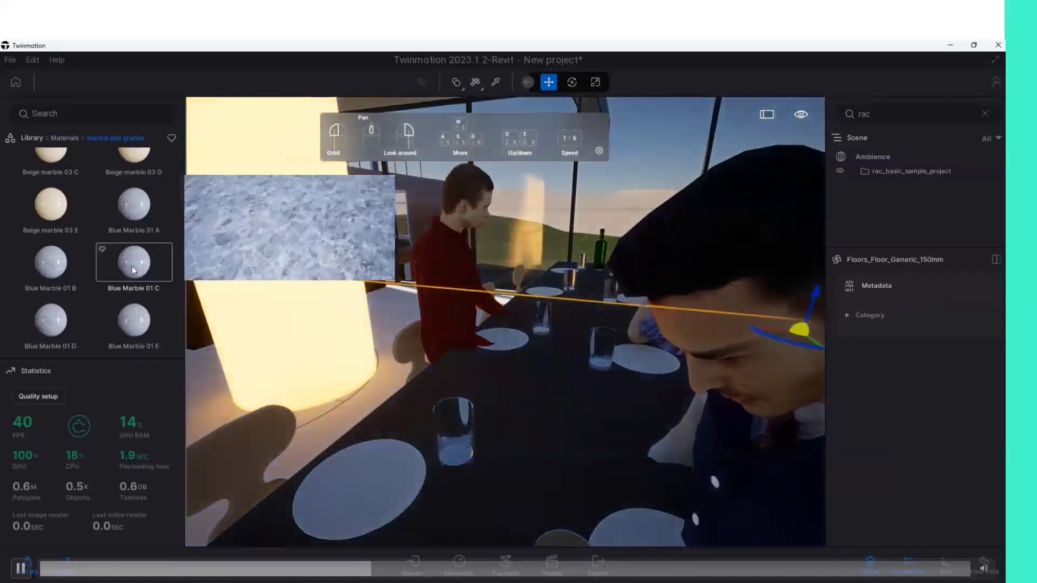
drag(132, 267, 445, 309)
key(s)
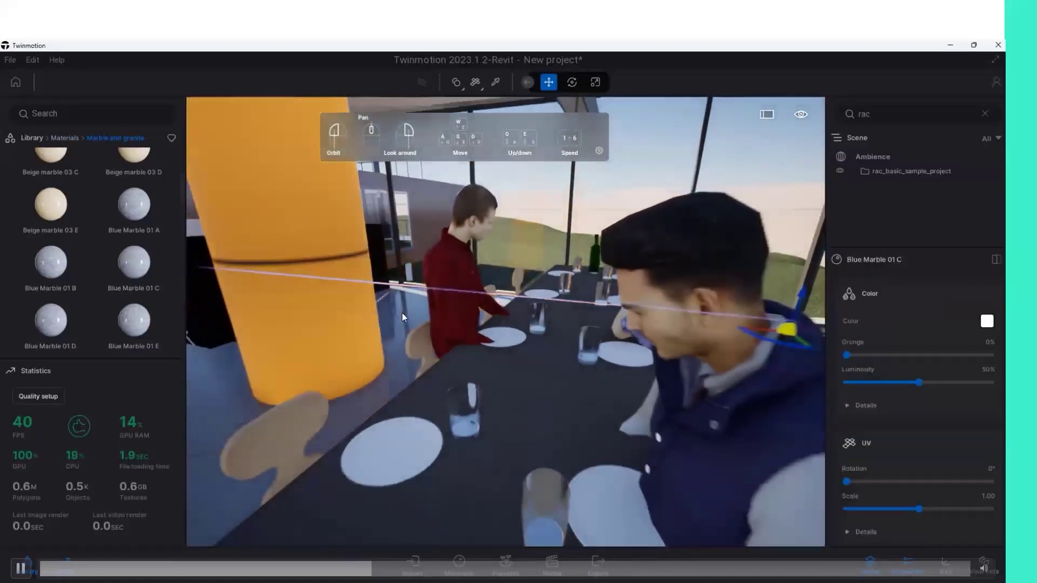
scroll(73, 279, down, 3)
drag(143, 339, 265, 404)
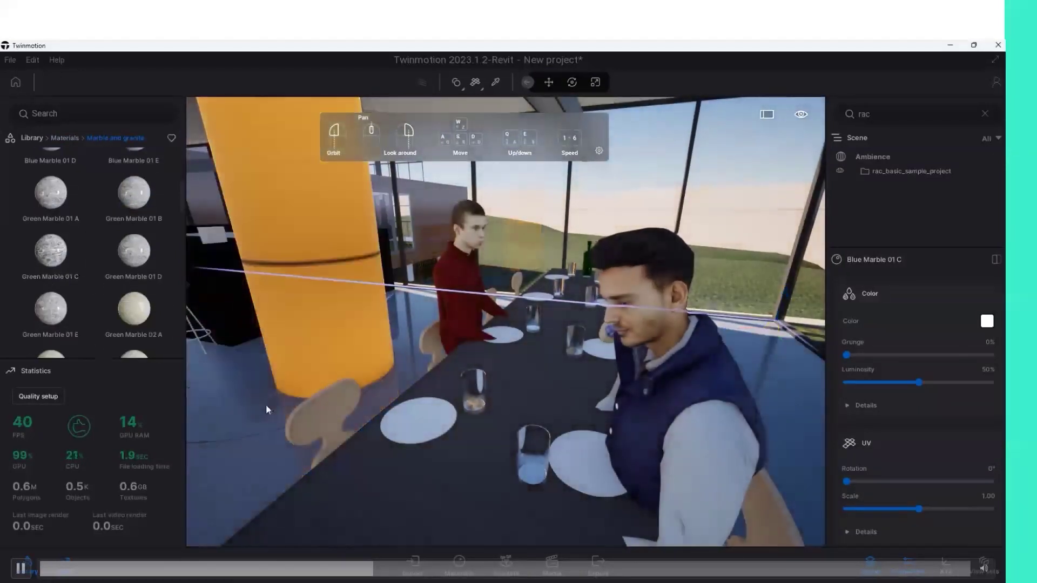
scroll(58, 307, down, 1)
drag(59, 306, 232, 407)
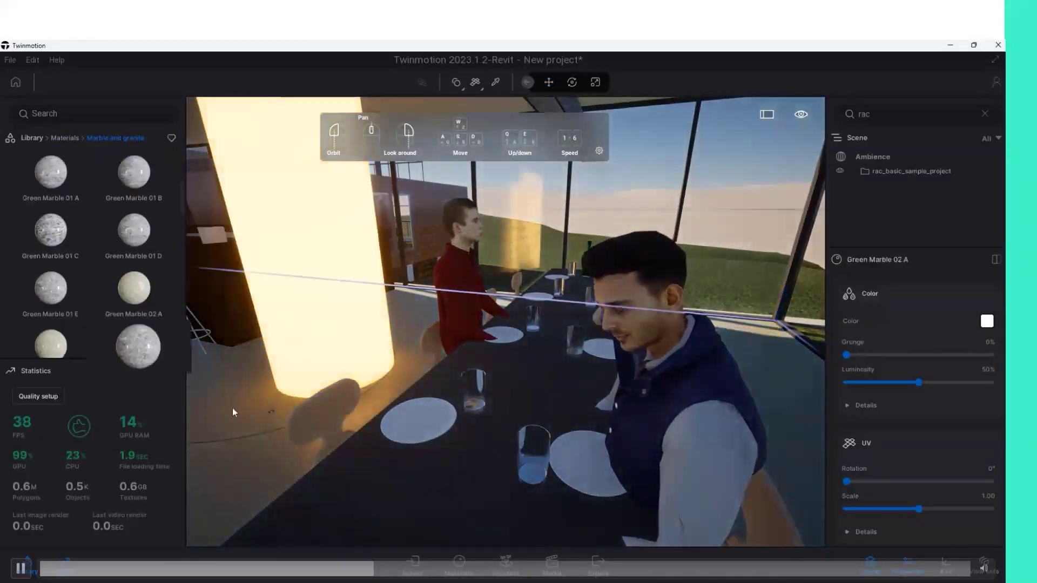
scroll(459, 366, down, 5)
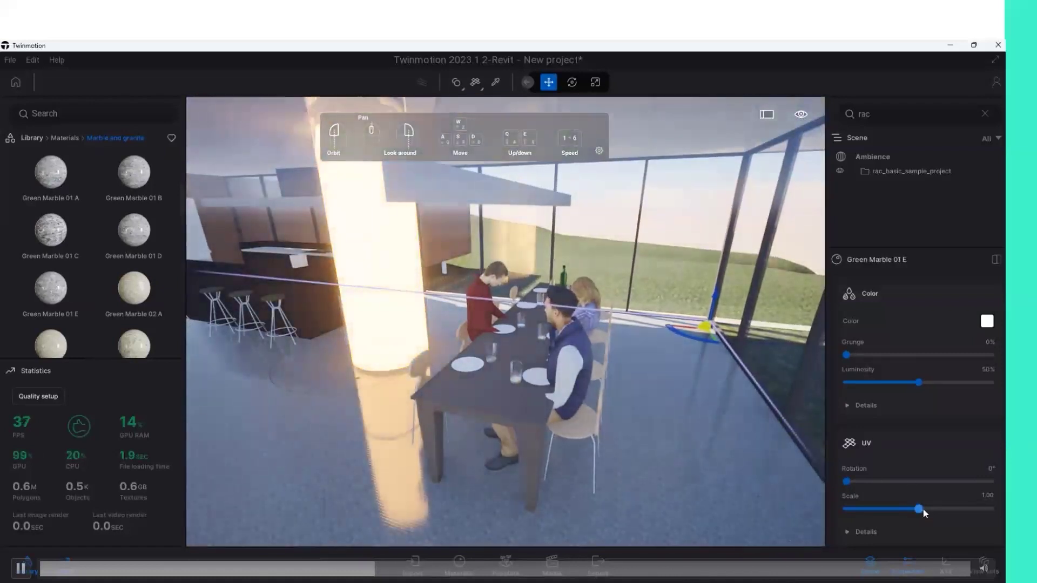
Set the floor marble's UV scale to 6.72 and rotation to 18°.
drag(921, 510, 964, 509)
drag(846, 481, 853, 481)
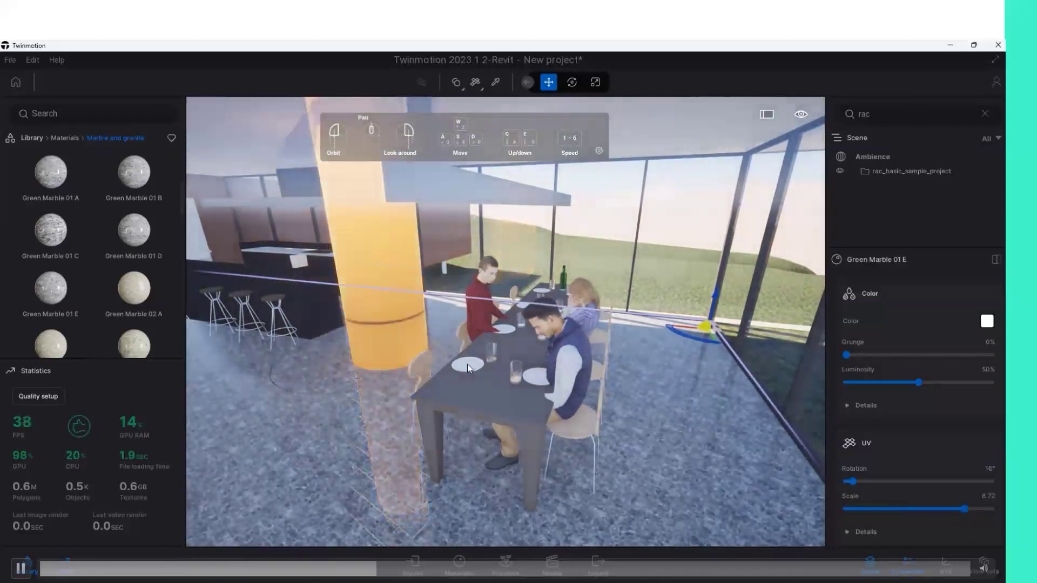
drag(468, 364, 531, 372)
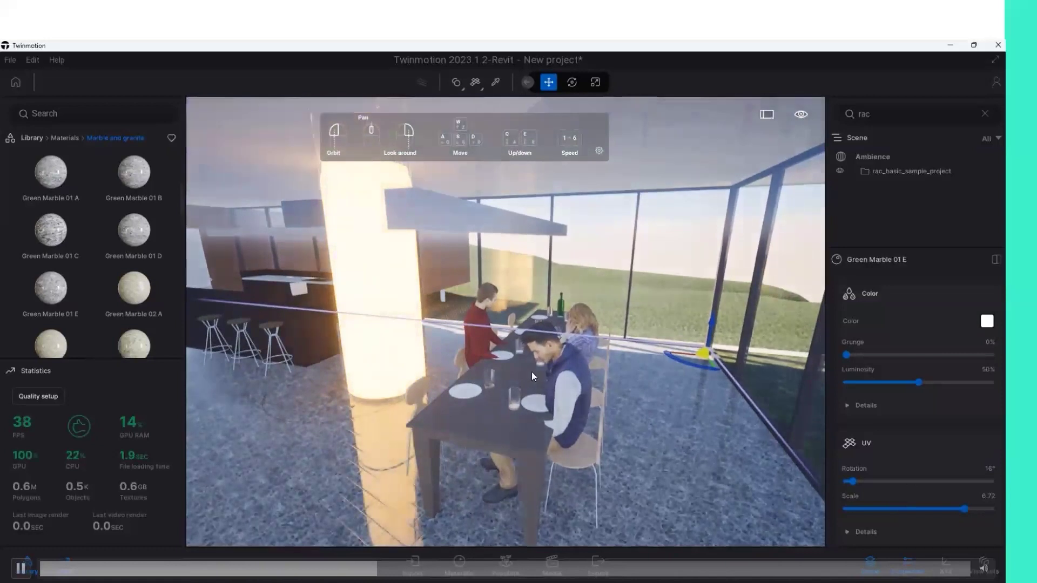
click(561, 373)
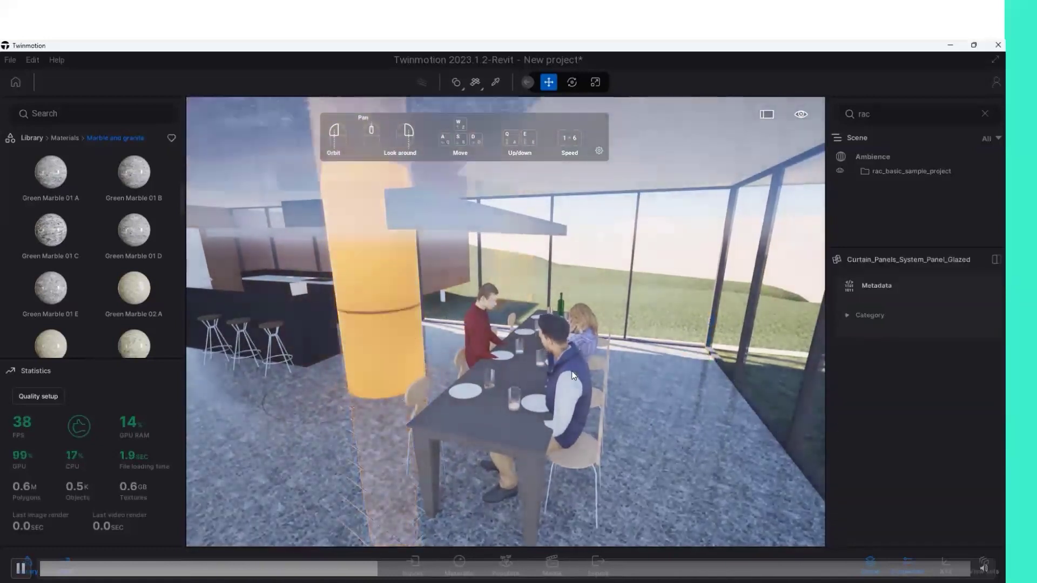
drag(563, 372, 497, 301)
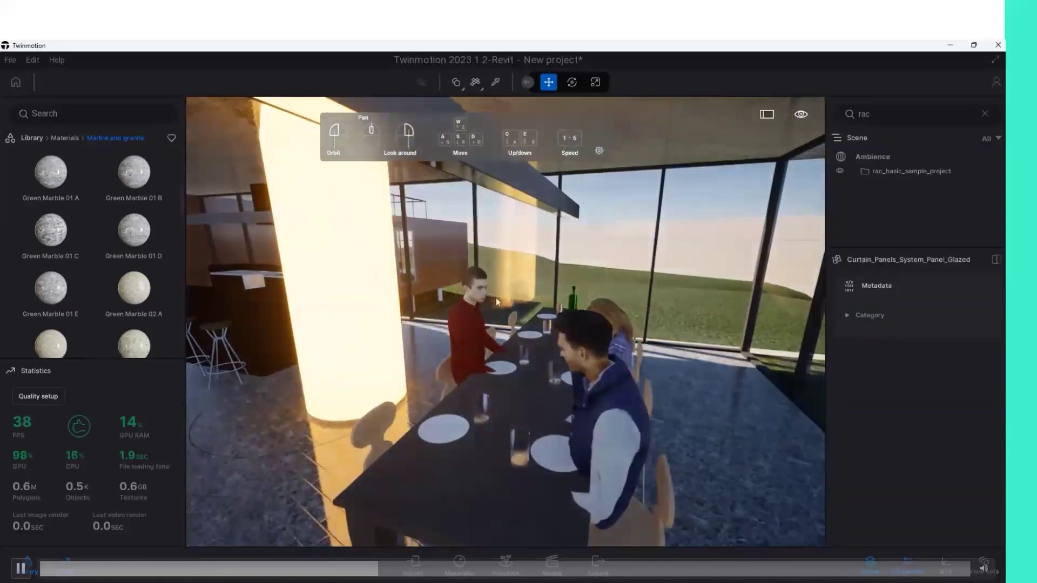
Switch the man in red through the Speaking and Lying poses, then back to Sitting.
click(475, 303)
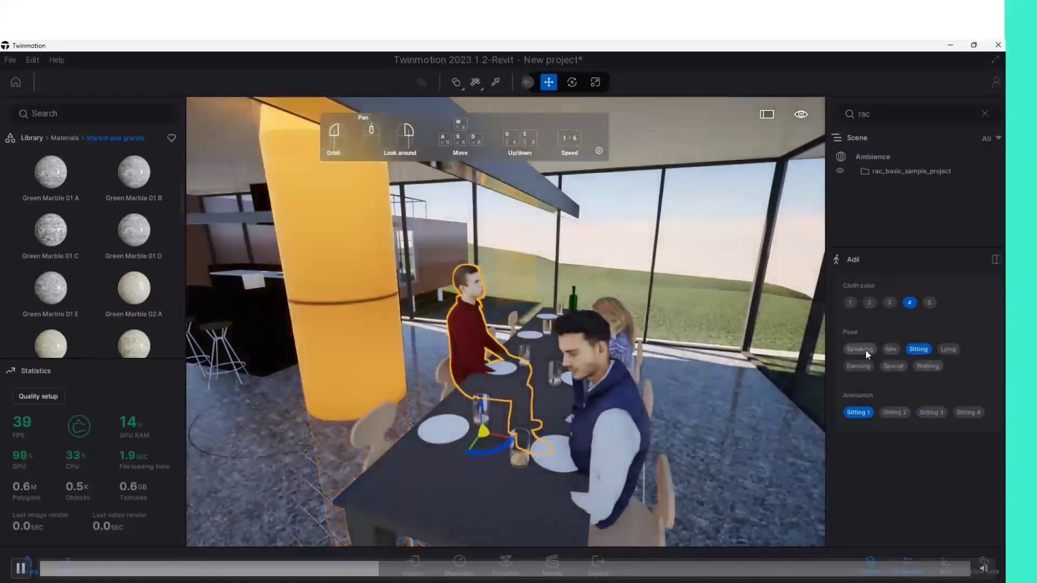
click(859, 349)
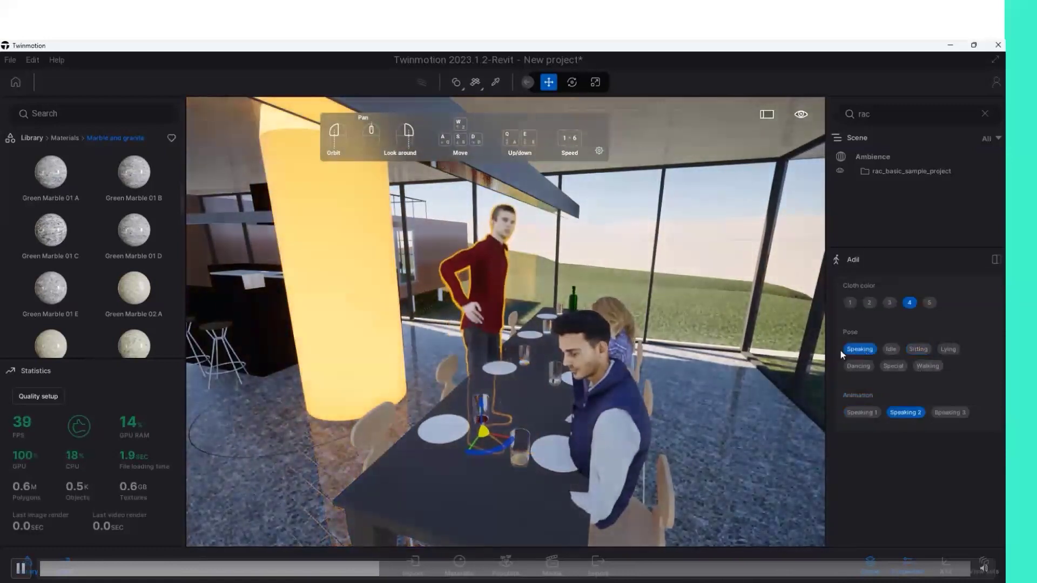
click(920, 351)
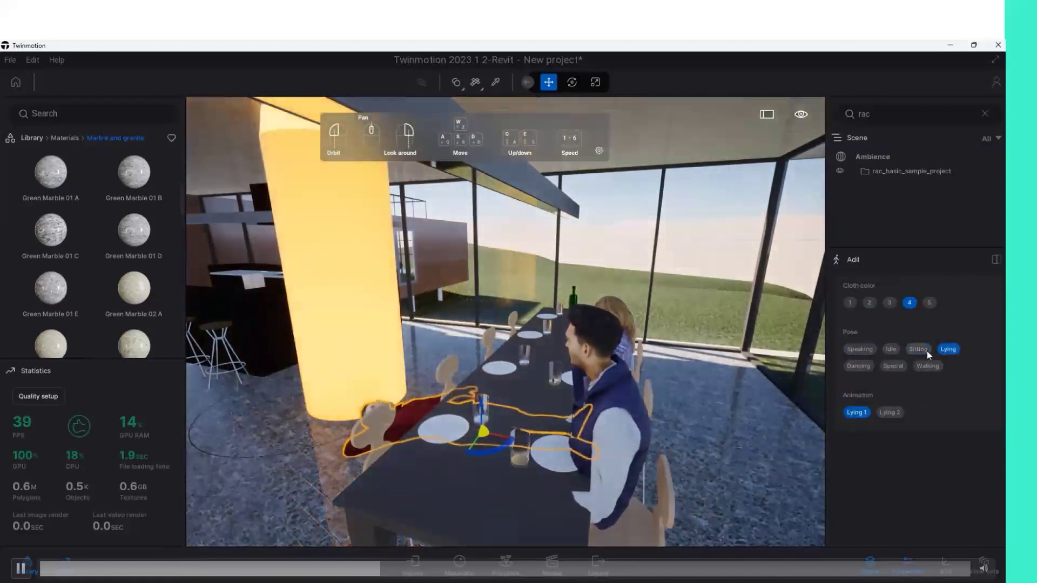
click(926, 350)
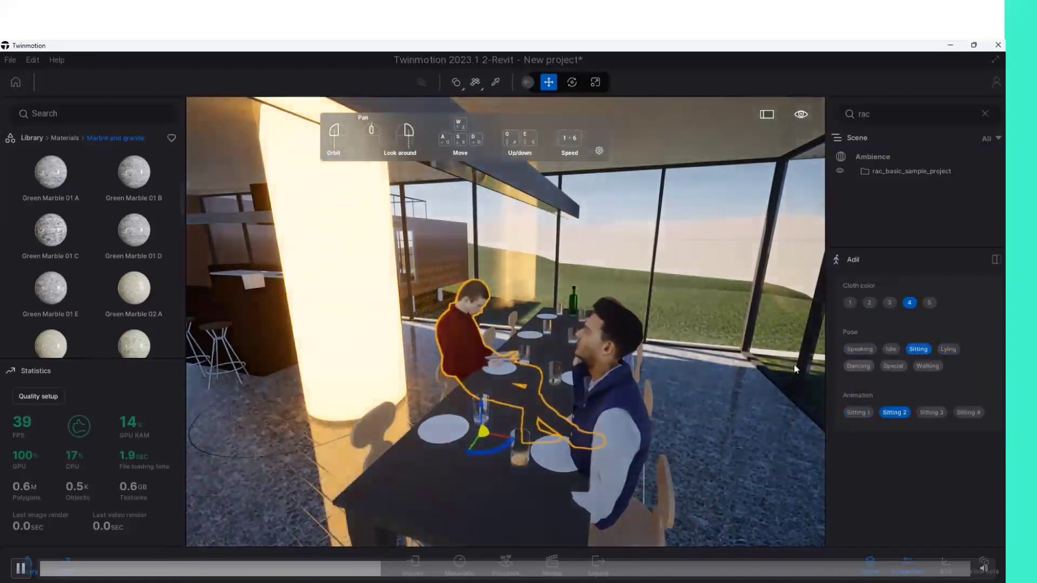
Set the woman at the table to Idle, then back to Sitting.
click(607, 364)
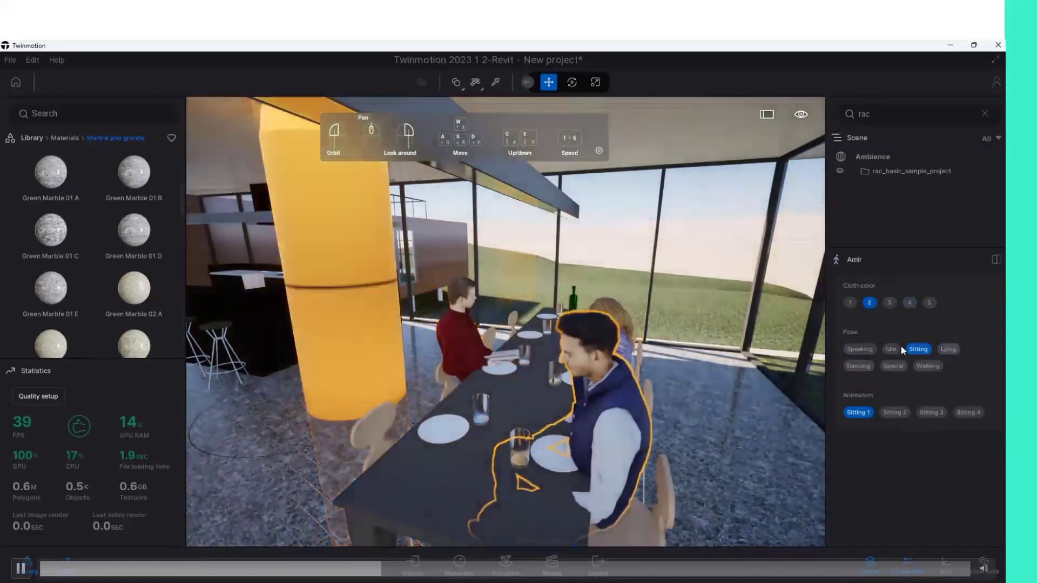
click(613, 321)
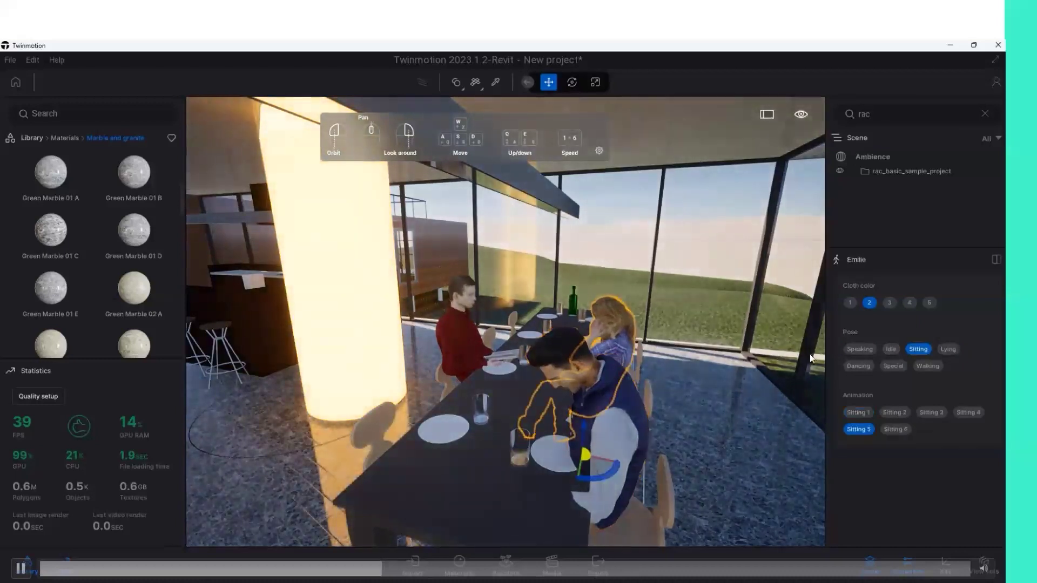
click(890, 349)
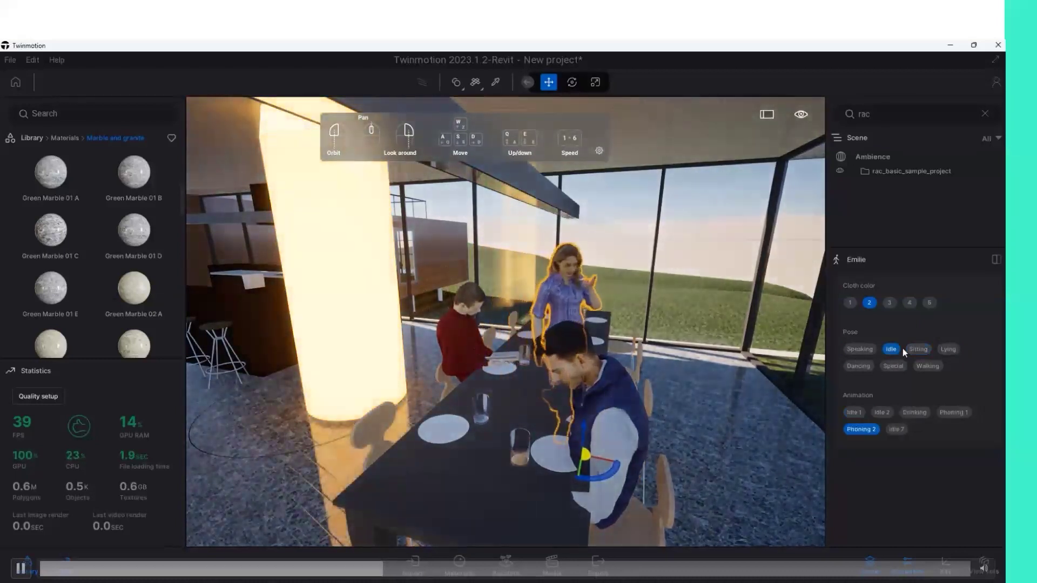
click(916, 349)
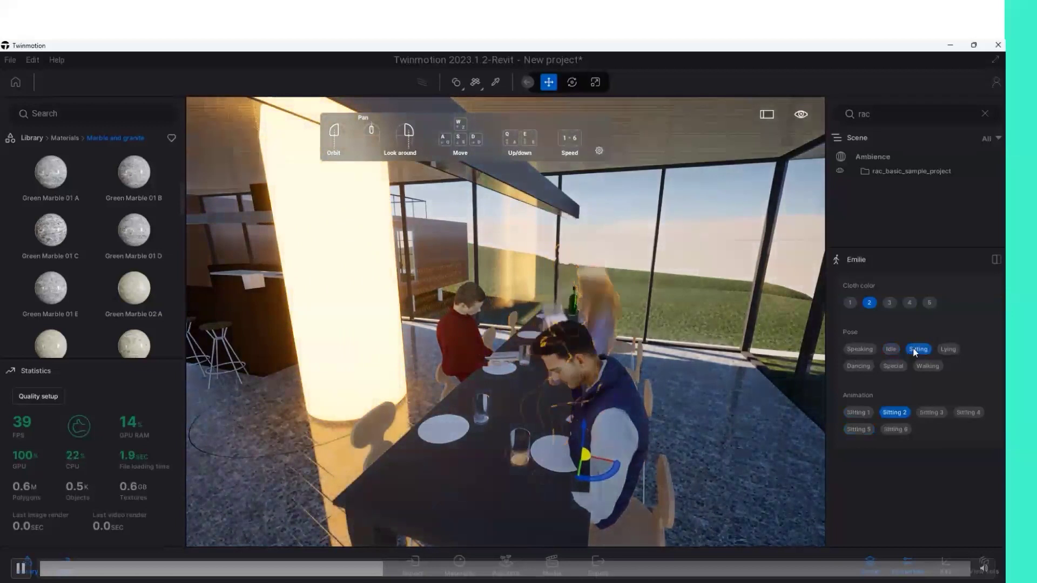
Orbit the camera out of the room to view the house's glazed facade from outside.
drag(655, 364, 654, 400)
mouse_move(548, 507)
mouse_down()
mouse_move(549, 468)
mouse_move(532, 482)
mouse_up()
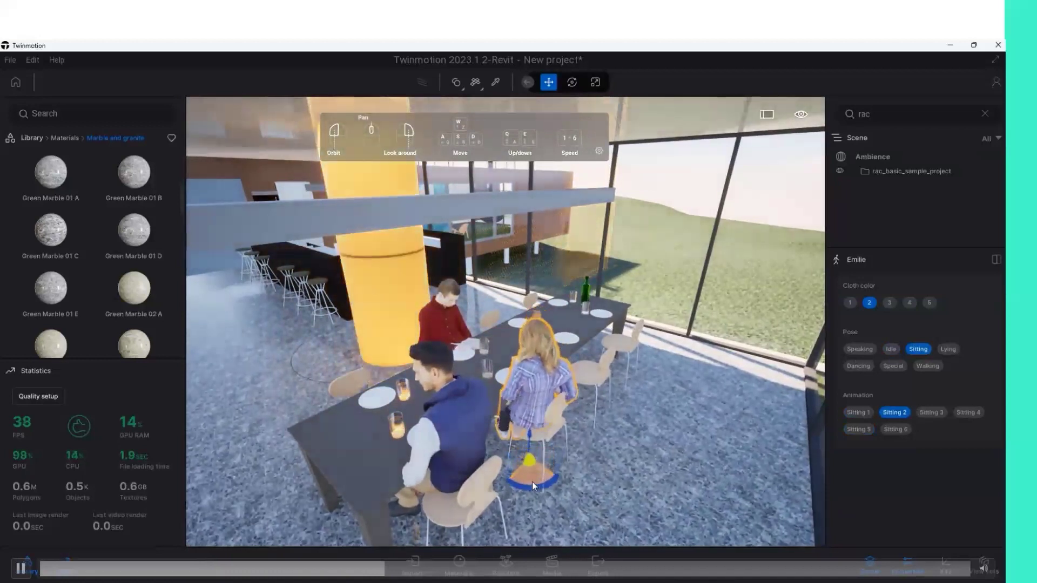
drag(533, 391, 542, 264)
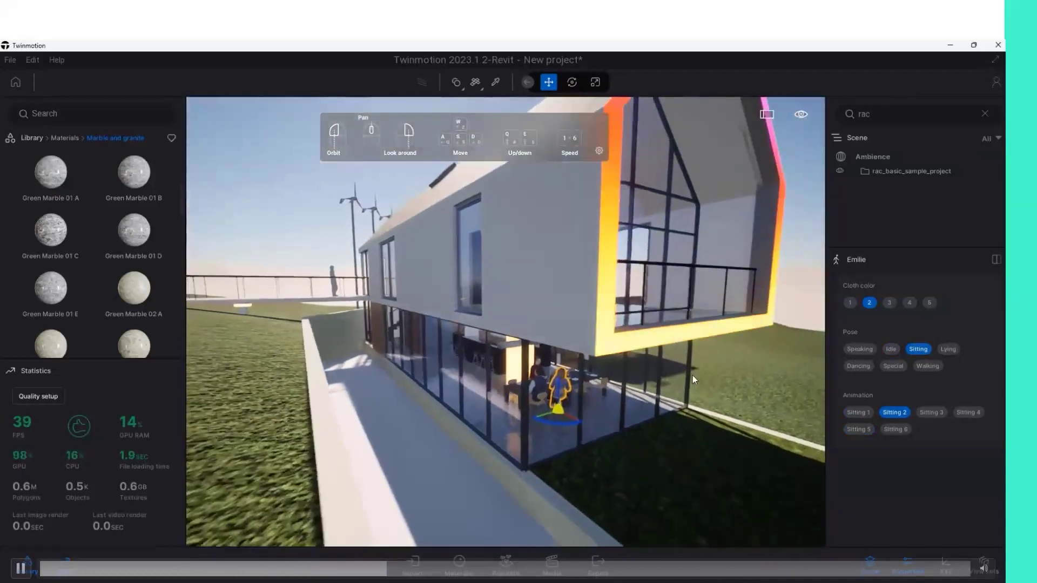
drag(749, 382, 723, 378)
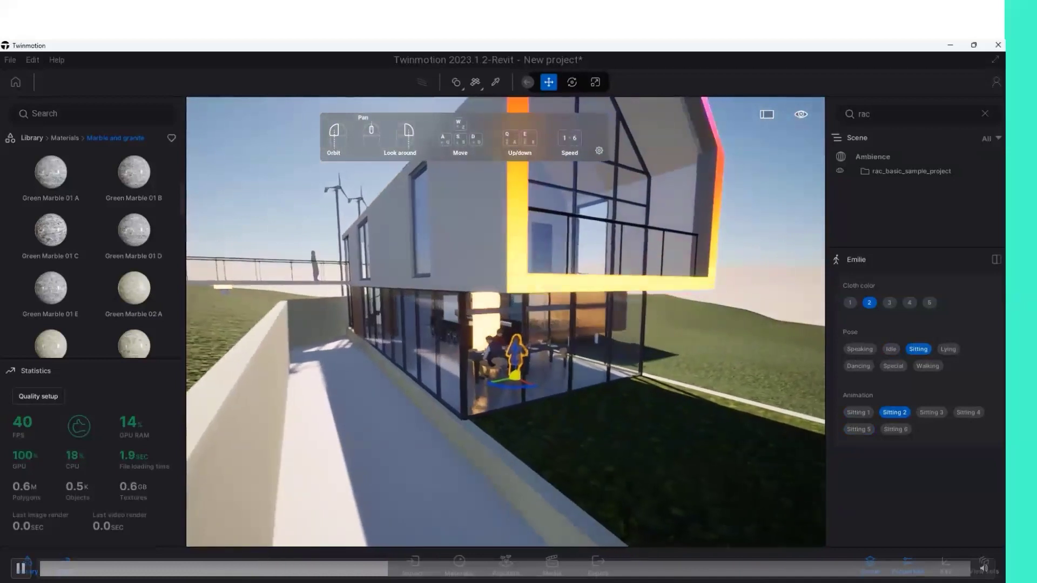
drag(723, 378, 740, 464)
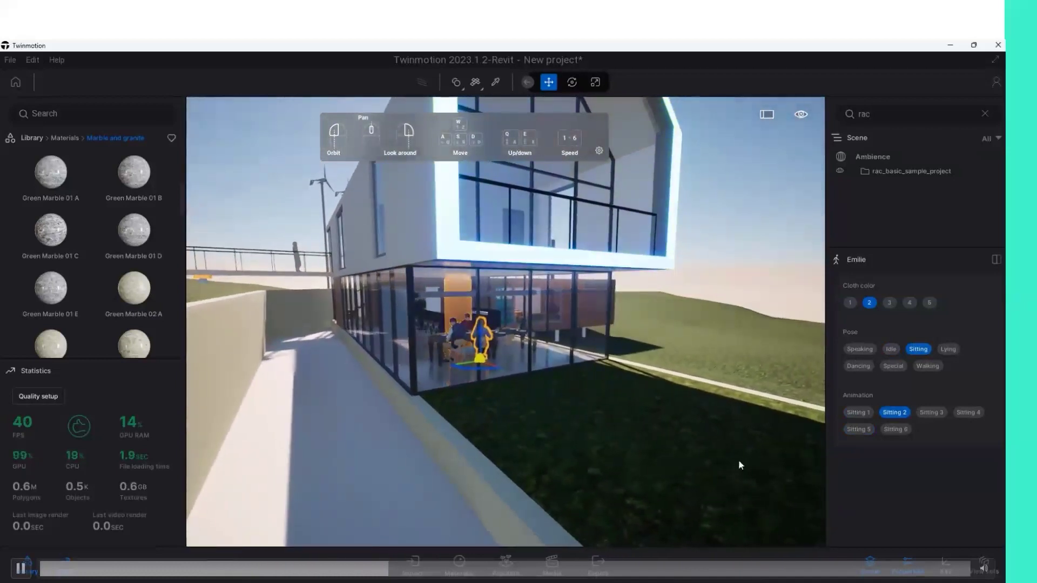
Browse the Characters > Animated humans collection in the library.
click(30, 139)
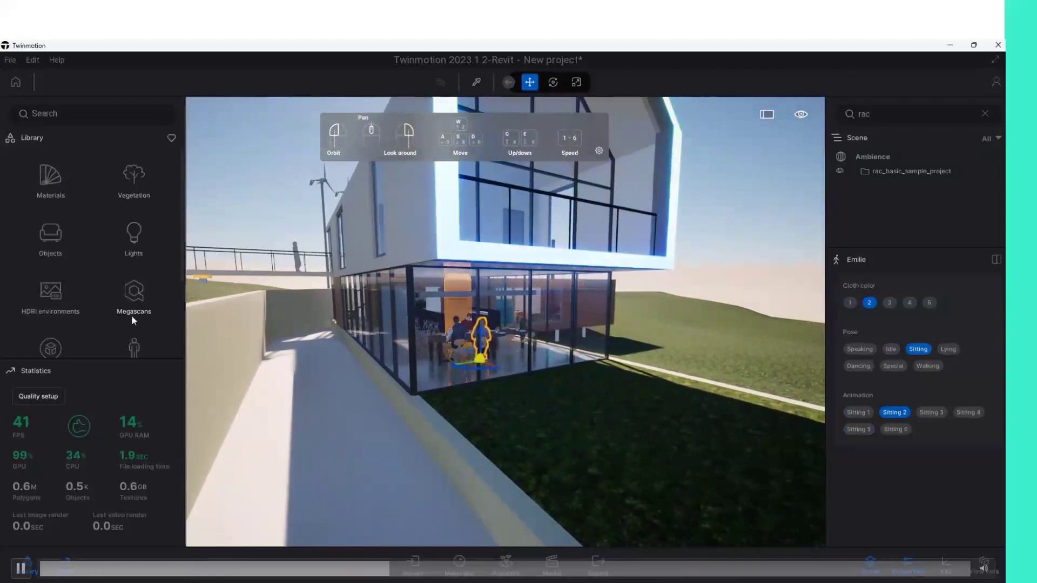
click(133, 352)
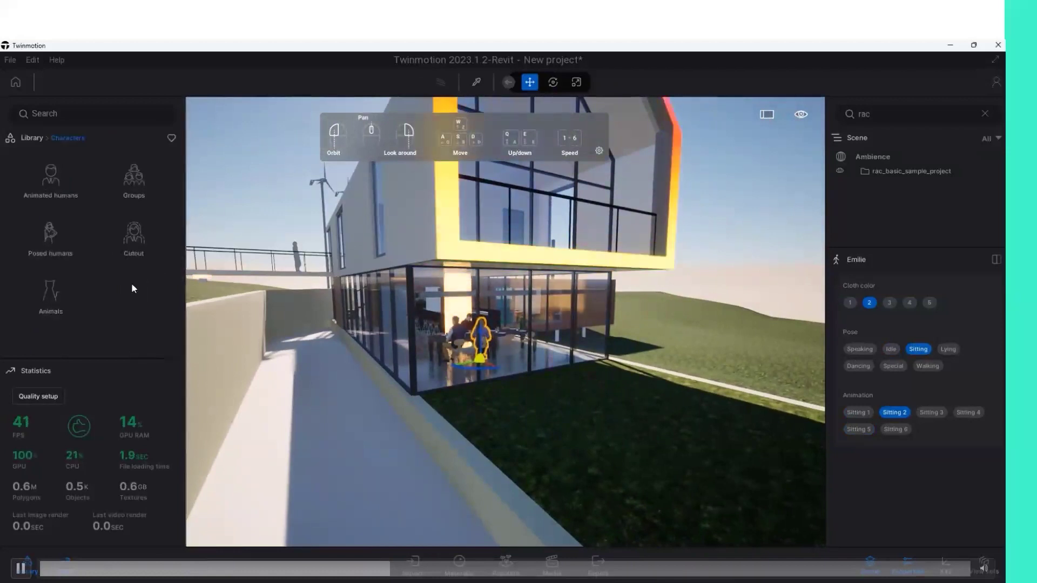
click(58, 195)
scroll(96, 286, down, 1)
scroll(96, 286, down, 1)
scroll(96, 285, down, 1)
scroll(96, 282, down, 1)
scroll(96, 282, down, 1)
scroll(96, 281, down, 1)
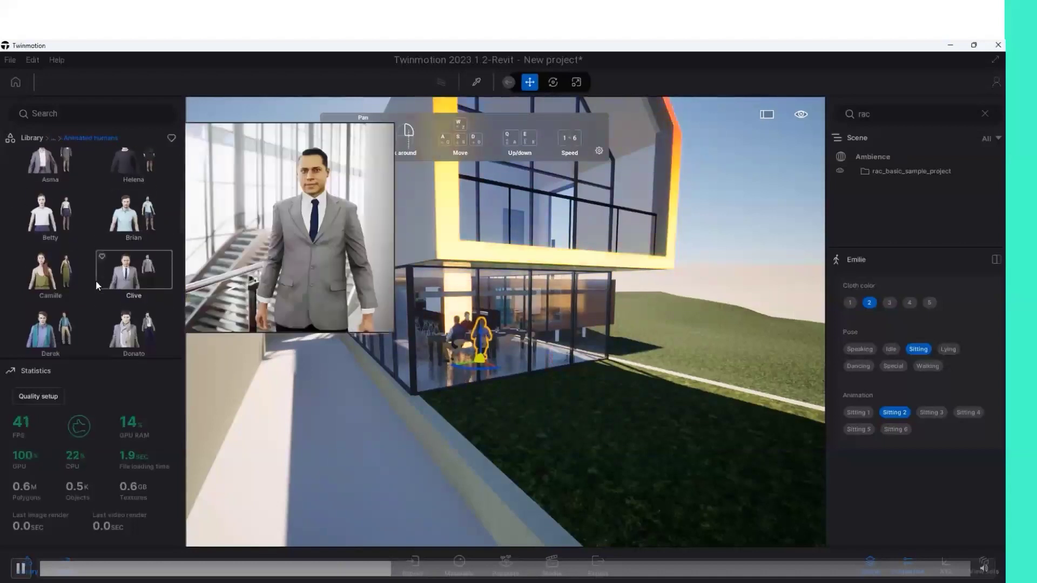
scroll(97, 286, down, 1)
scroll(97, 285, down, 1)
scroll(97, 286, down, 1)
scroll(97, 286, down, 1)
scroll(95, 286, down, 2)
scroll(97, 285, down, 1)
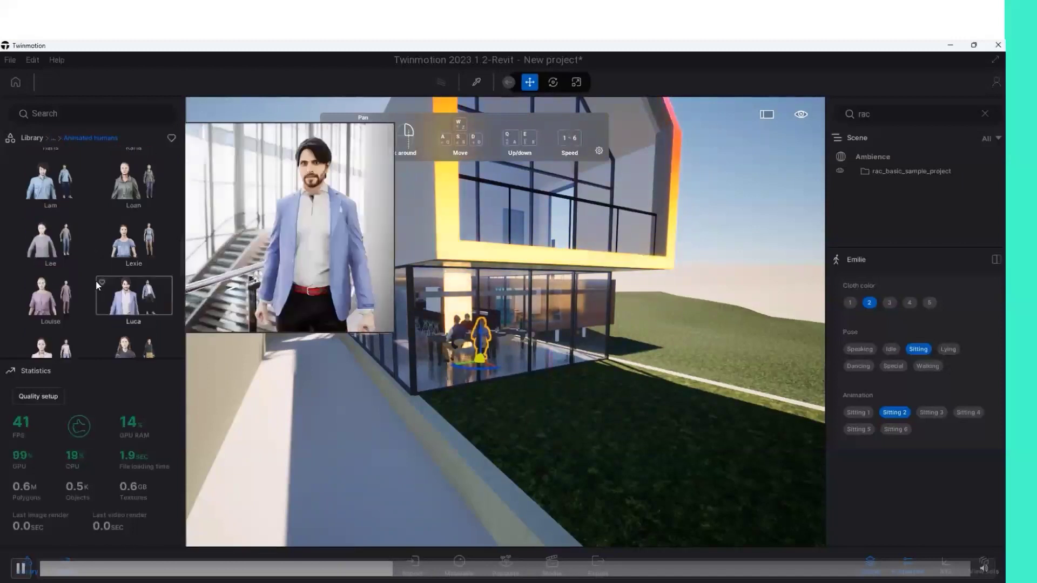
scroll(96, 285, down, 1)
scroll(97, 284, down, 1)
scroll(96, 284, down, 1)
scroll(96, 284, down, 1)
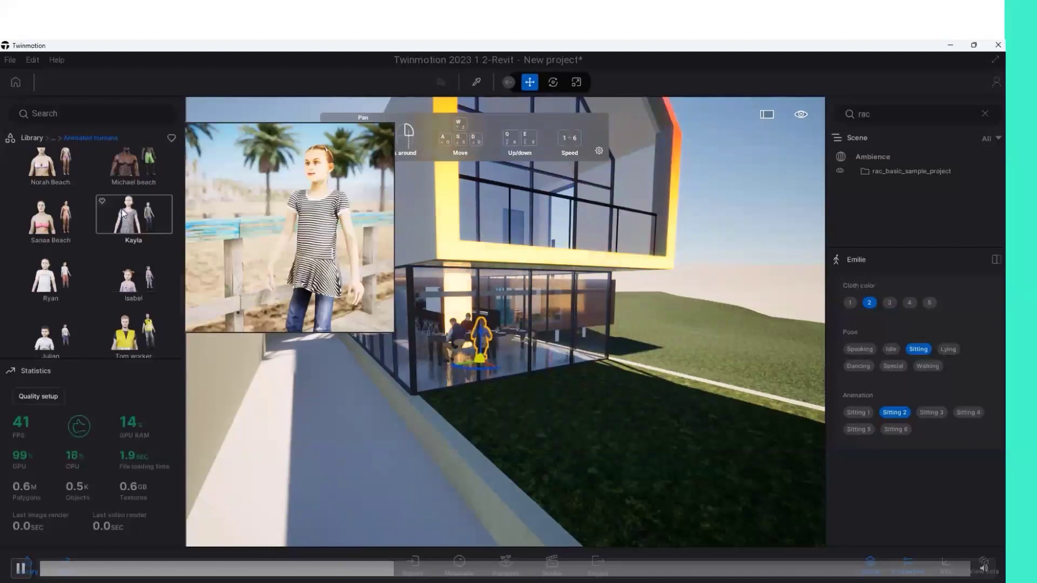
Place Kayla on the lawn and set her pose to Dancing.
drag(595, 429, 596, 430)
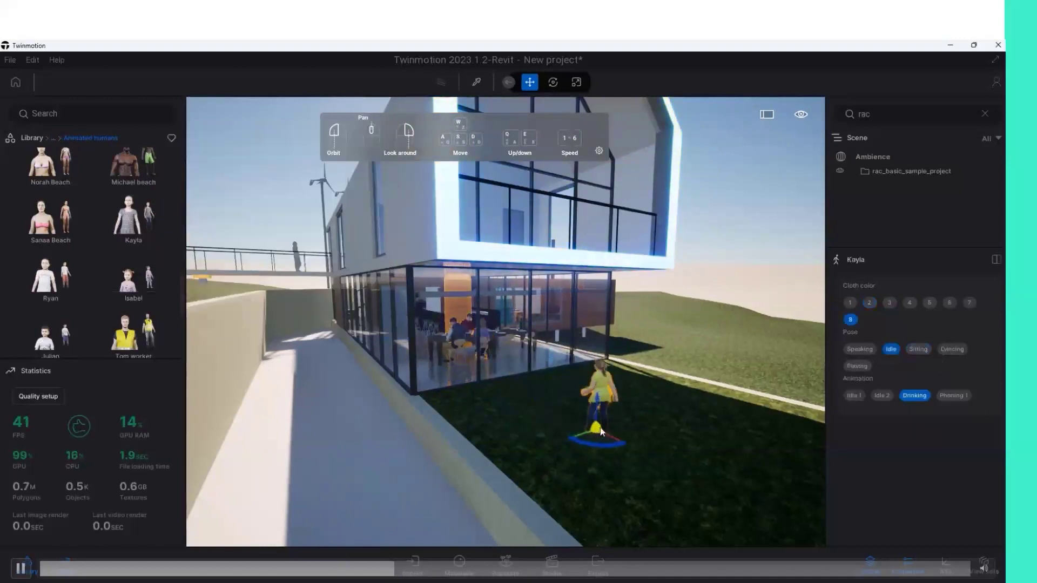
click(951, 366)
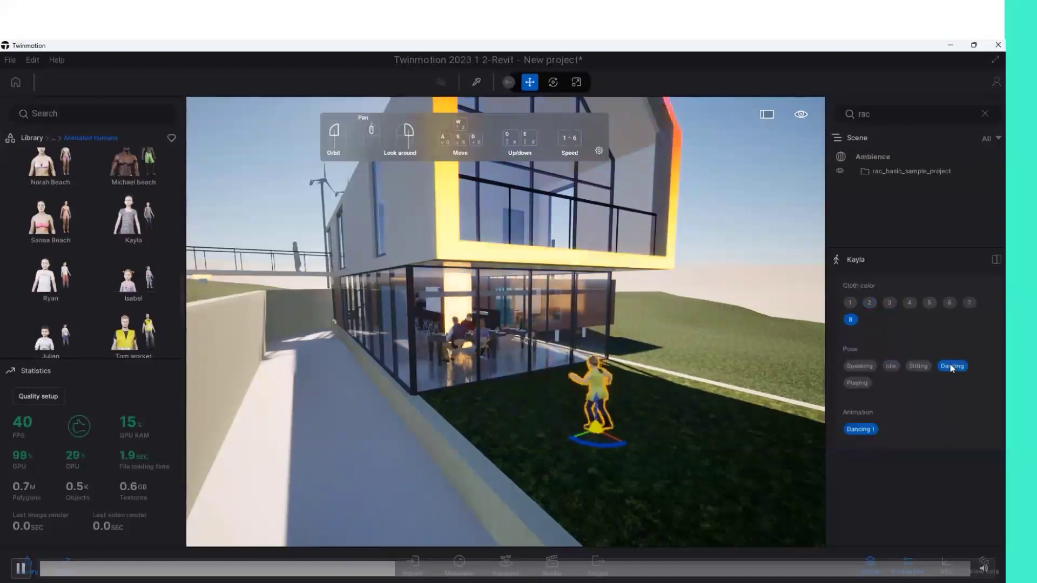
scroll(99, 312, down, 1)
Place Julian beside her and, after trying other poses, set Playing.
mouse_move(46, 322)
mouse_down()
mouse_move(562, 403)
mouse_move(523, 409)
mouse_up()
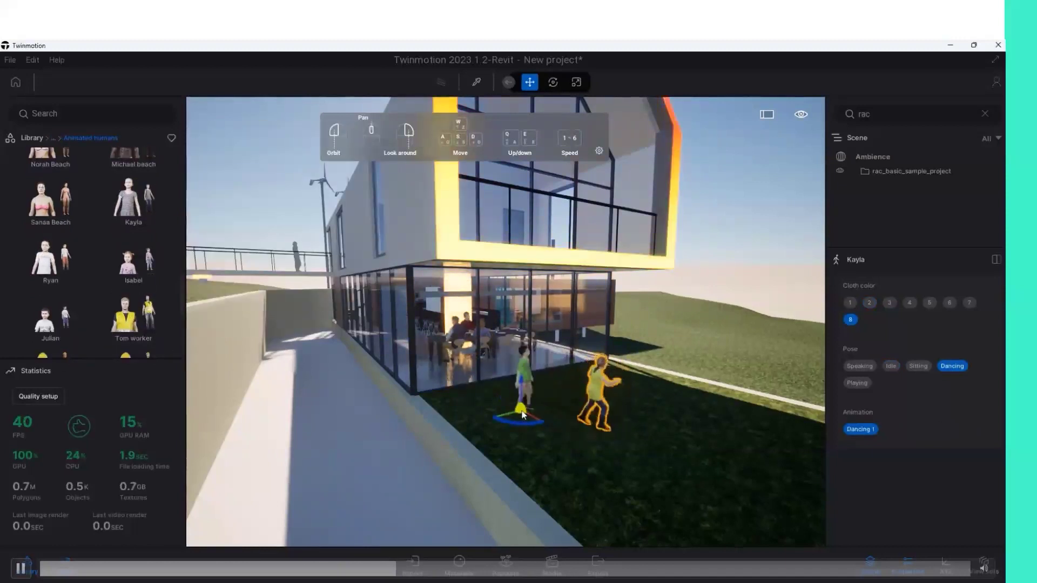
click(944, 366)
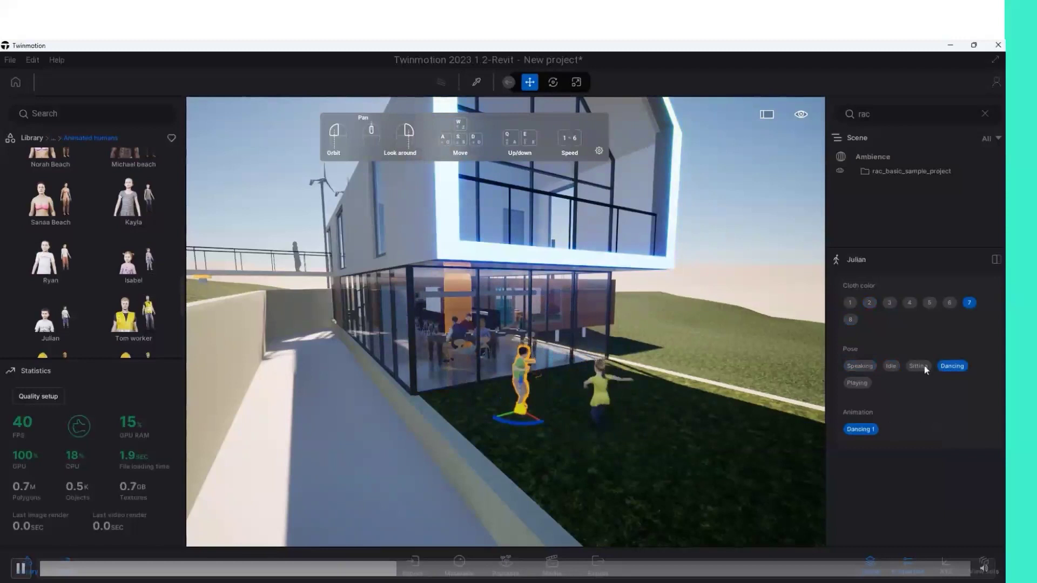
click(921, 366)
click(888, 366)
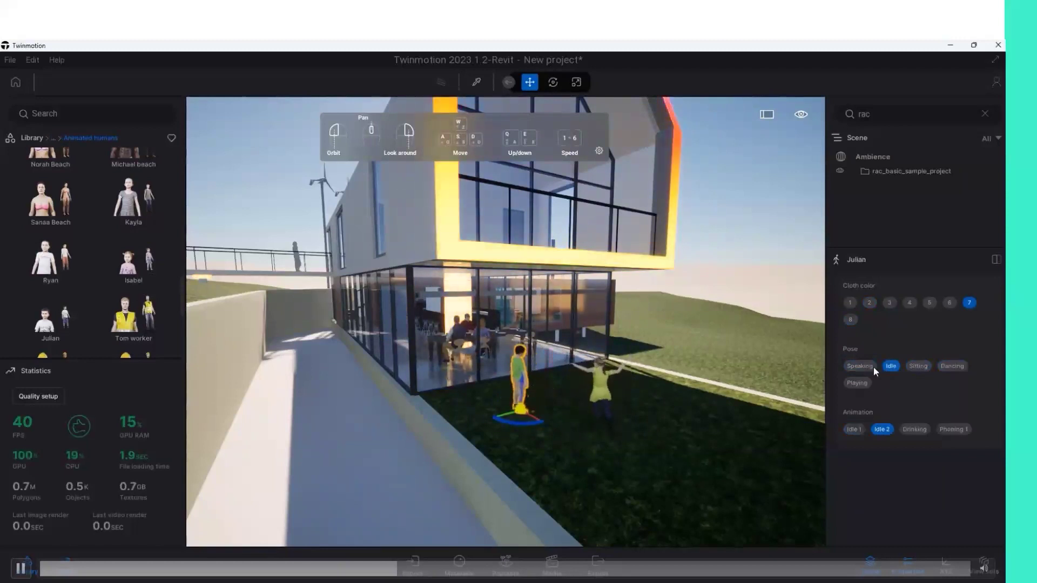
click(863, 367)
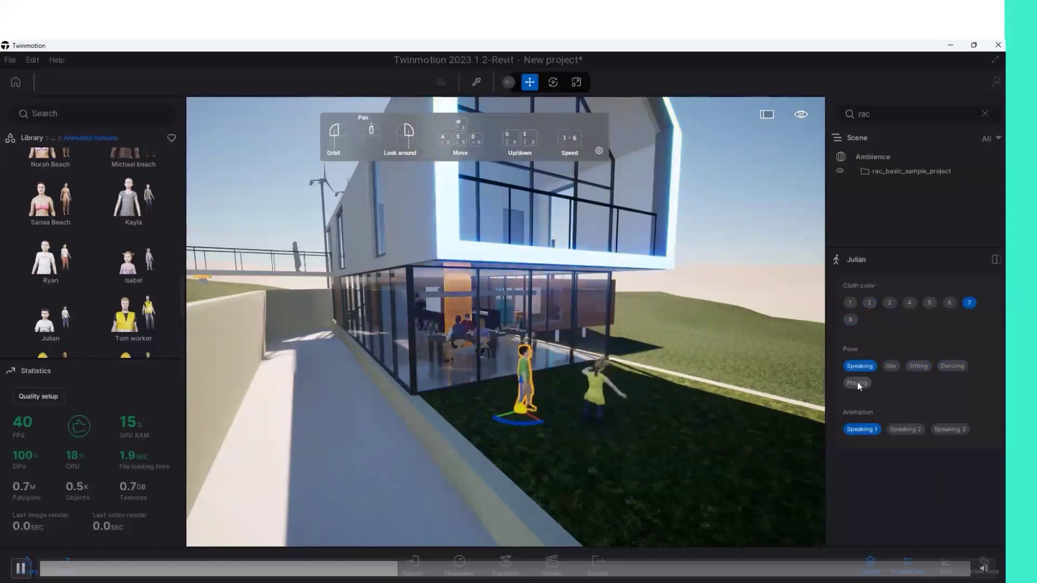
click(857, 382)
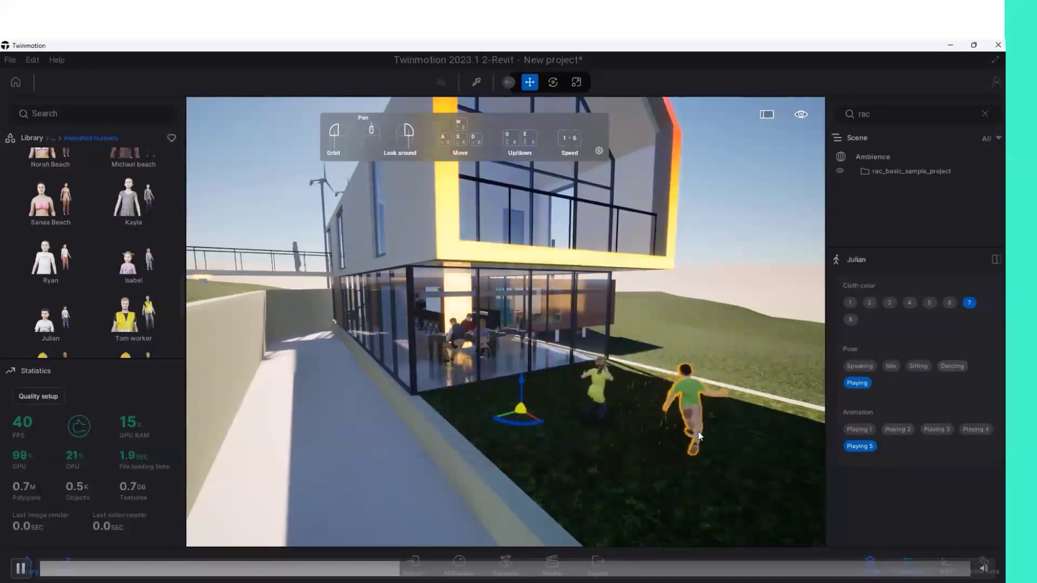
Reposition Julian to a new spot on the lawn beside the house.
drag(512, 419, 623, 473)
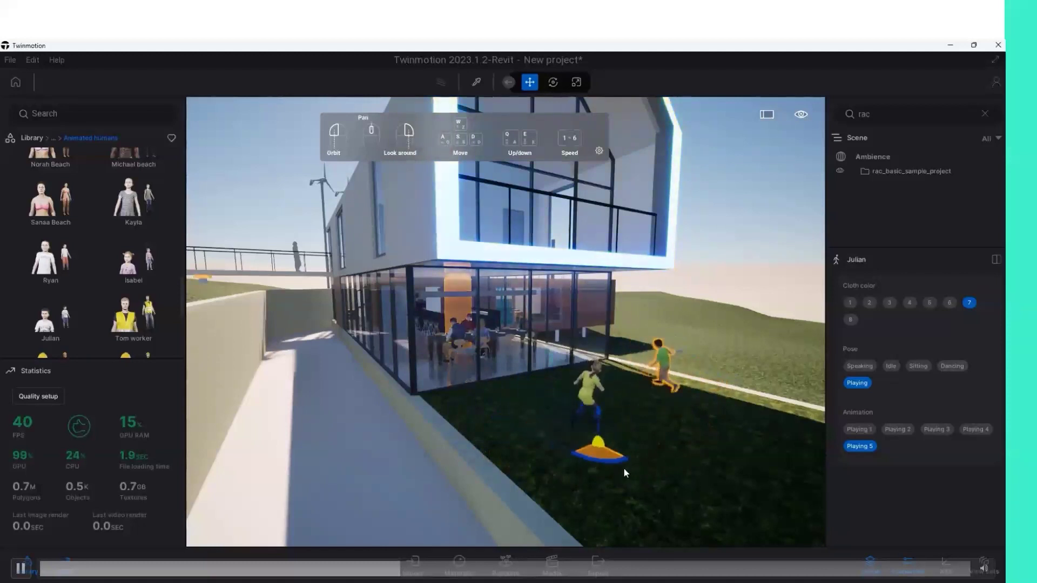
drag(724, 514, 748, 495)
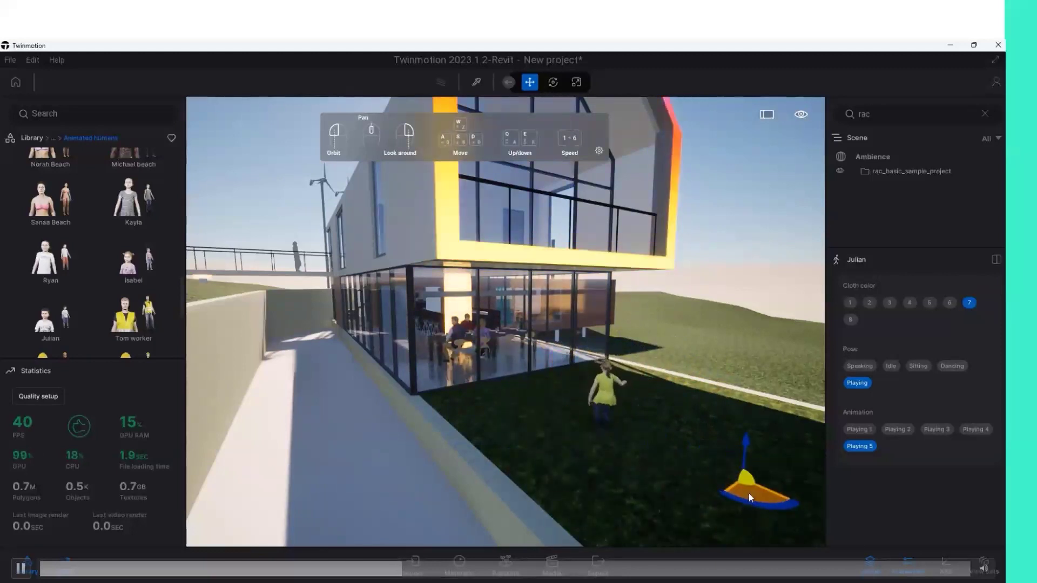
drag(749, 495, 708, 475)
drag(612, 403, 603, 385)
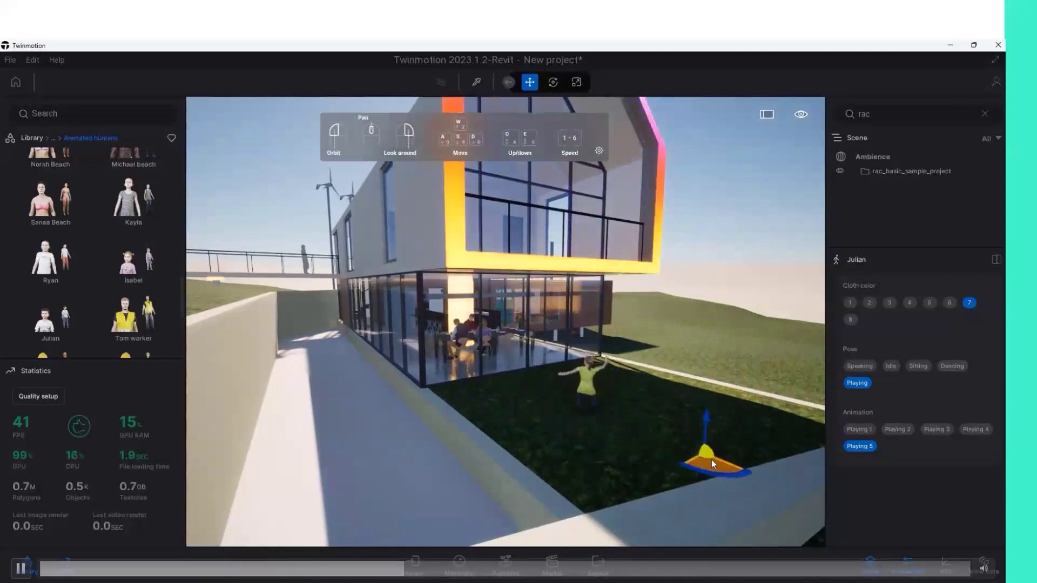
drag(708, 449, 740, 400)
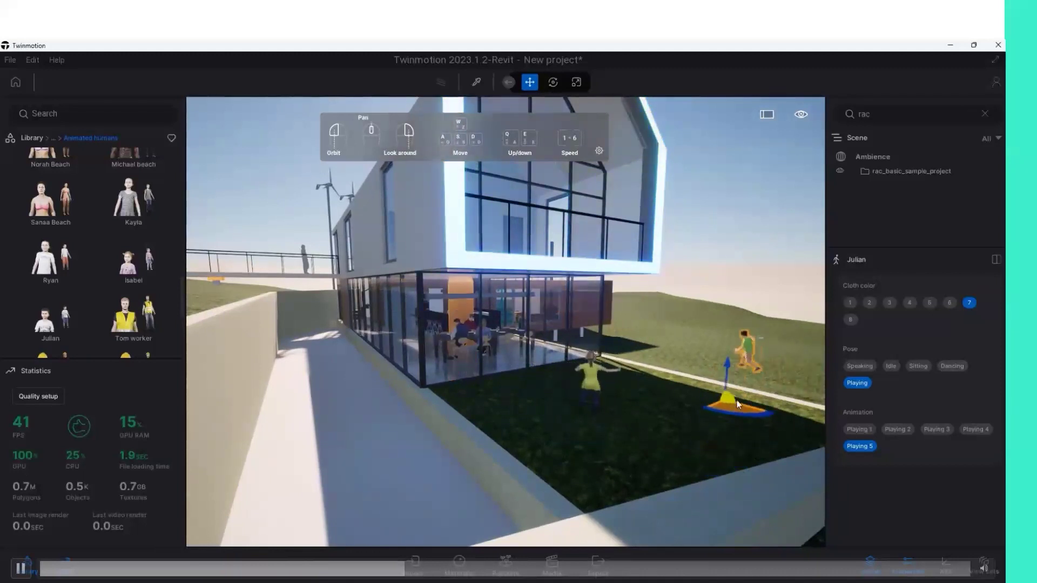
drag(741, 401, 748, 406)
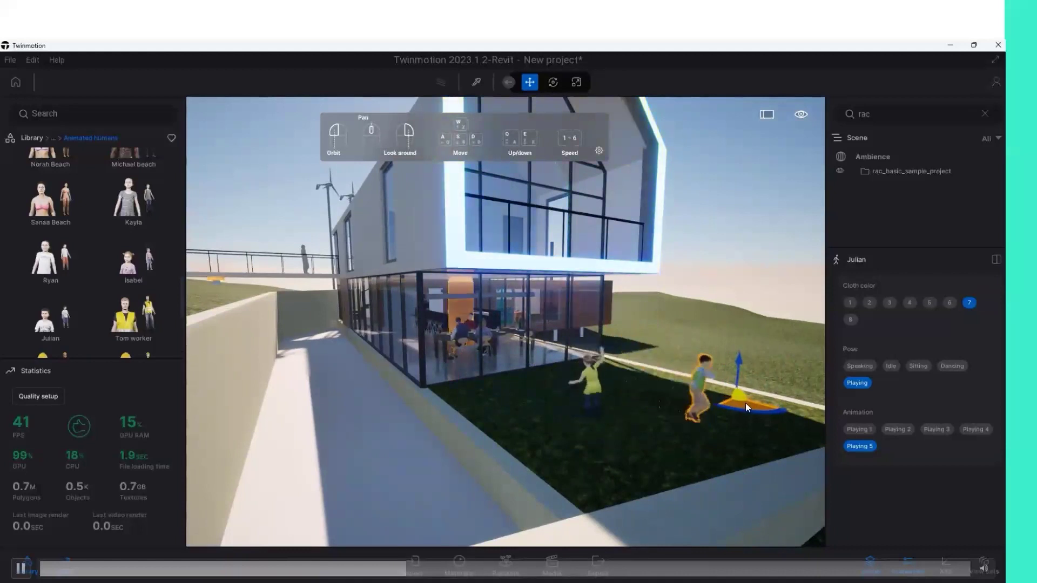
scroll(612, 386, down, 3)
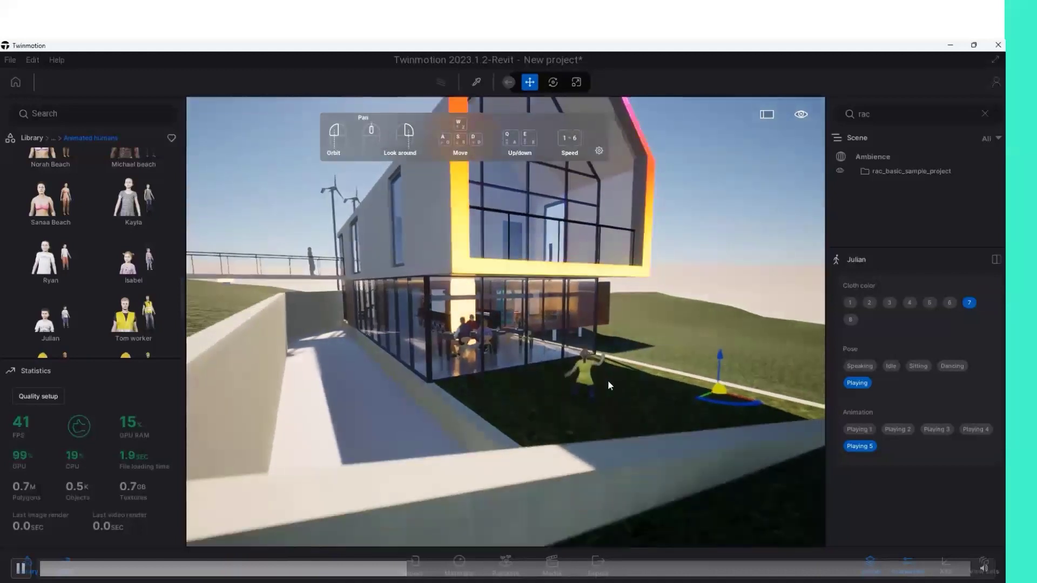
scroll(627, 384, down, 3)
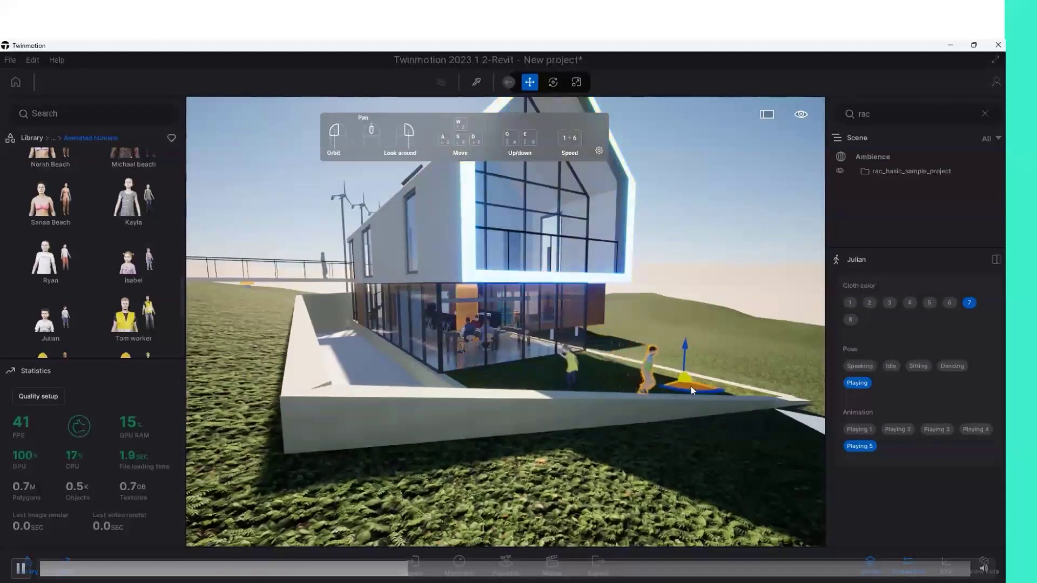
drag(691, 387, 705, 378)
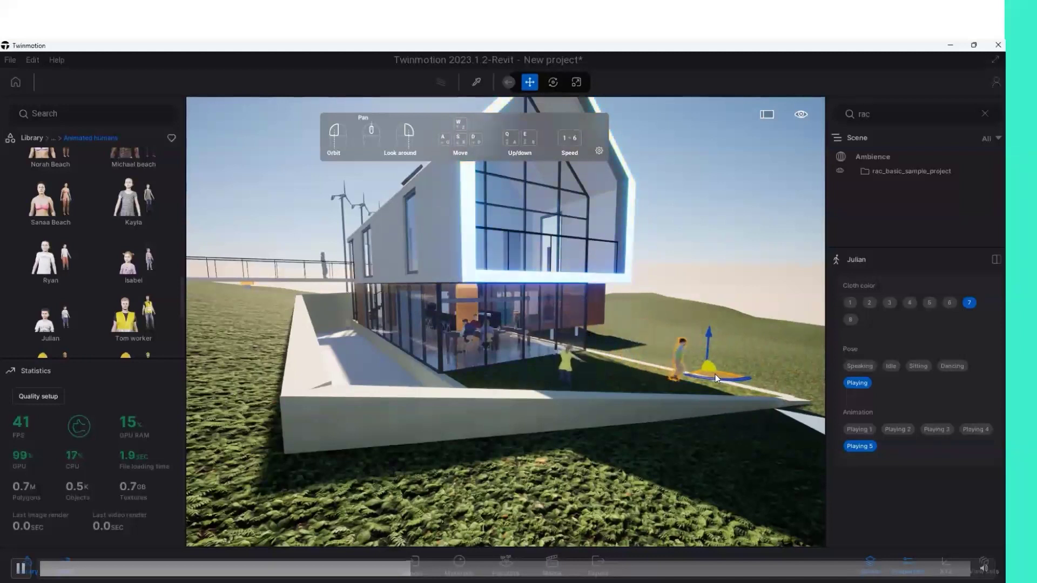
mouse_move(50, 316)
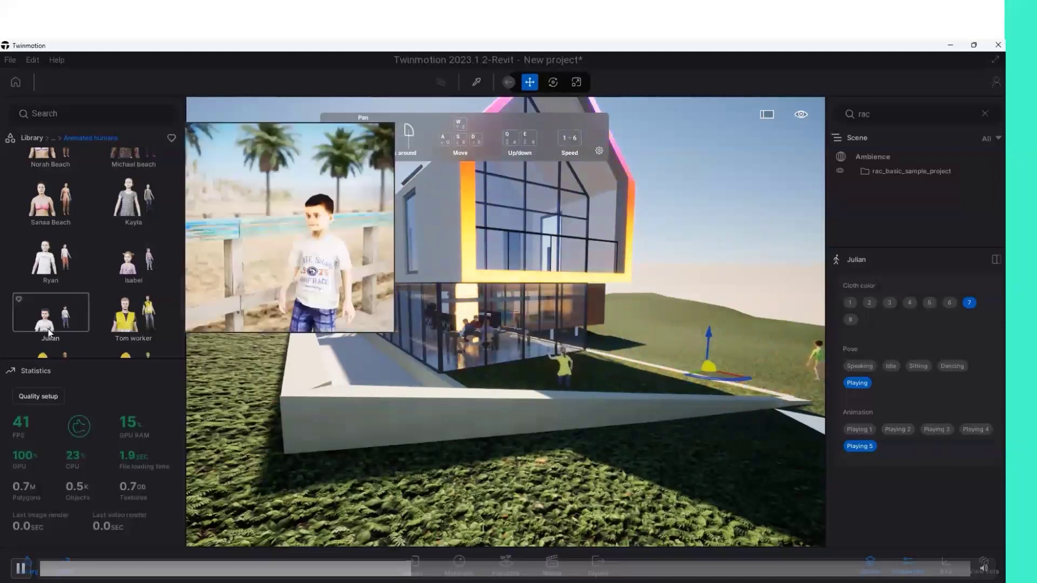
scroll(48, 333, down, 1)
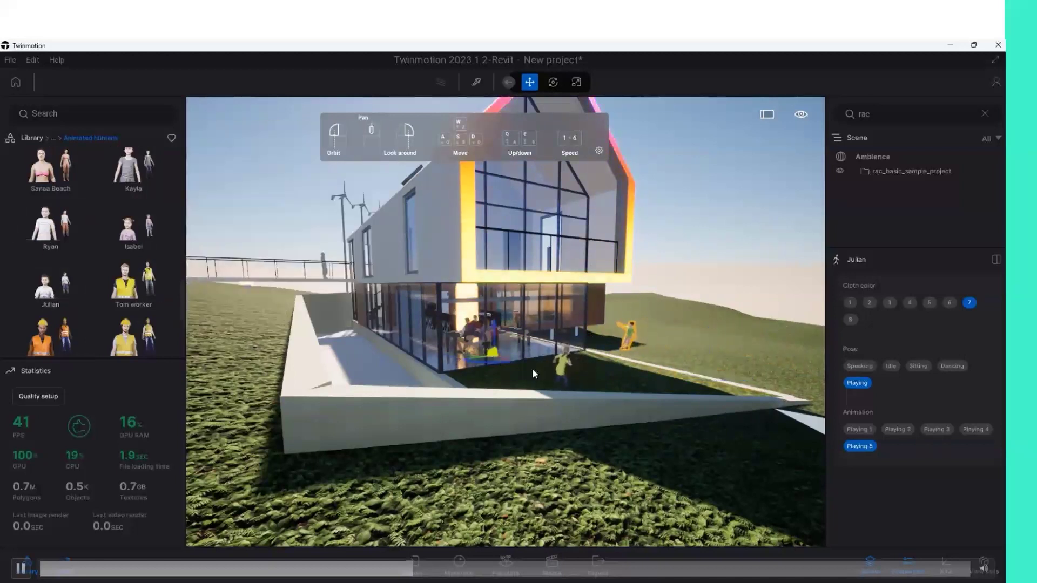
Place Ryan next to Julian, set him to Dancing, then rotate and move him.
drag(390, 335, 529, 372)
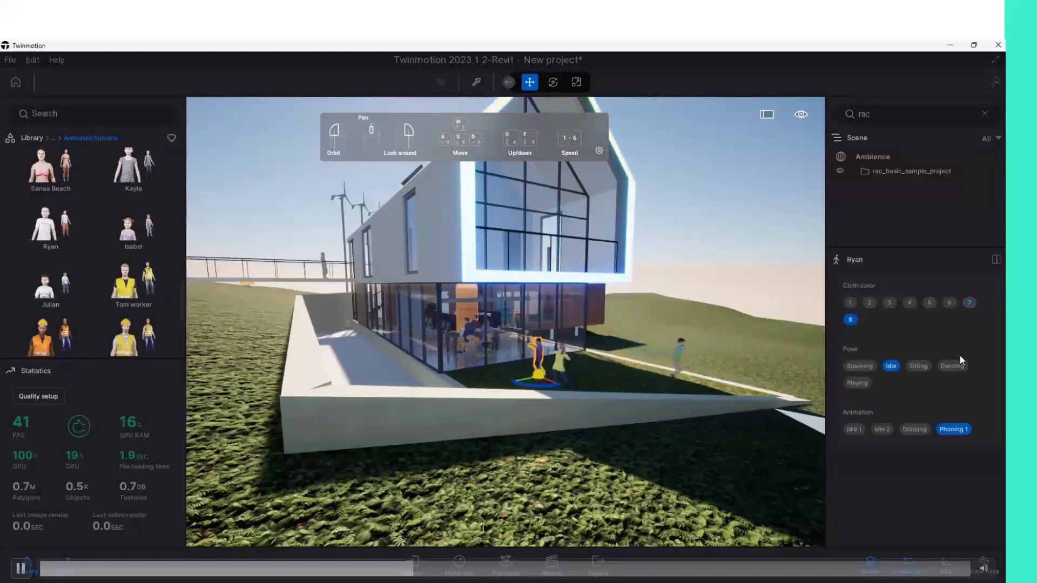
click(951, 367)
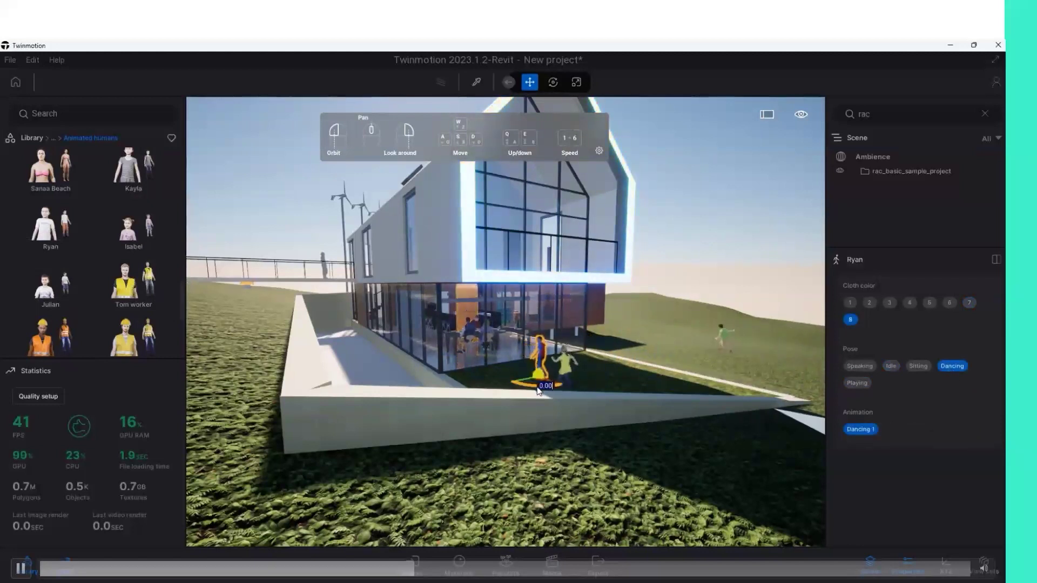
click(522, 389)
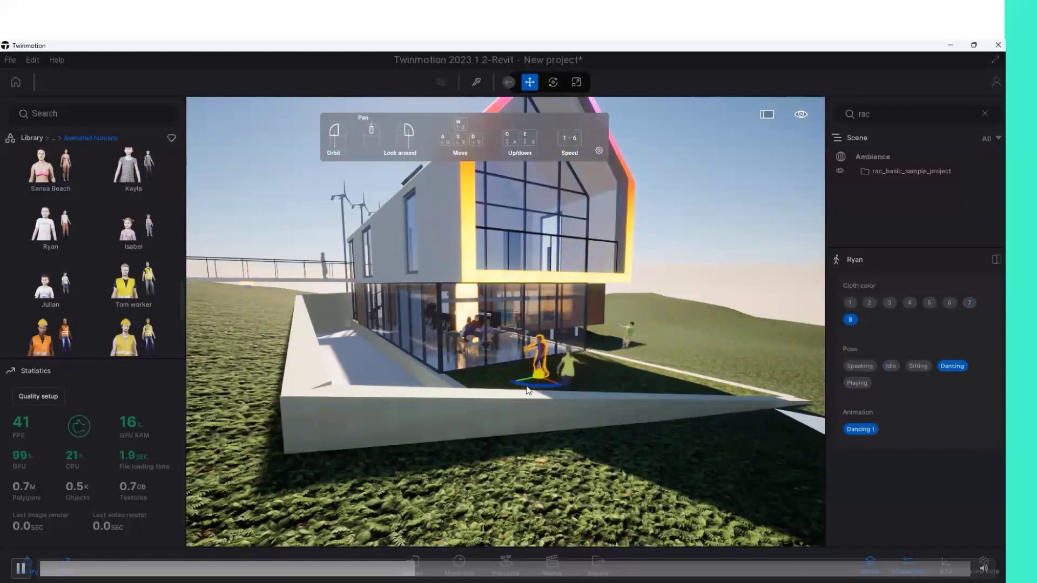
click(536, 387)
scroll(537, 394, up, 5)
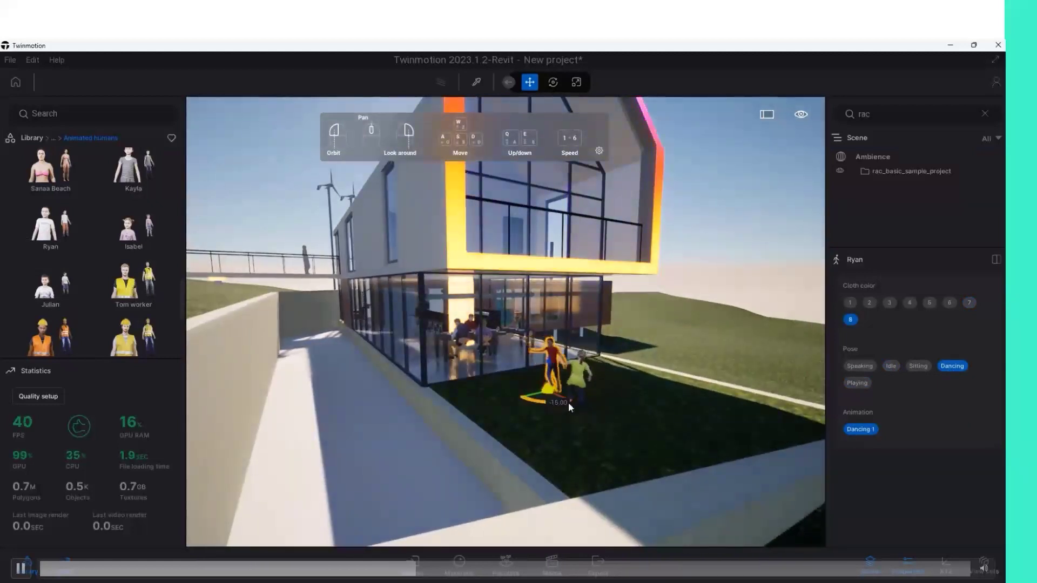
mouse_move(537, 400)
mouse_down()
mouse_move(607, 401)
mouse_move(523, 399)
mouse_up()
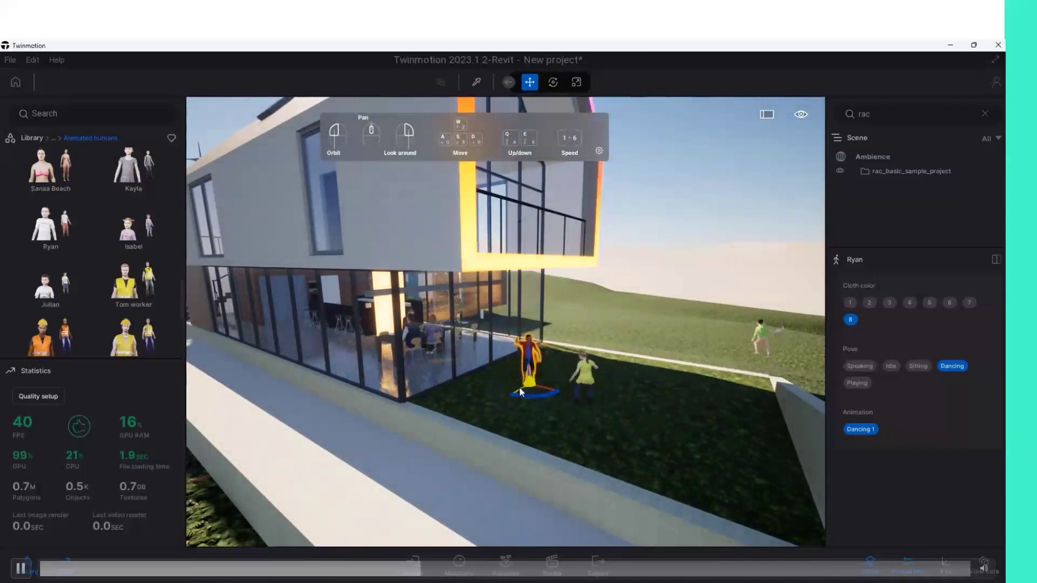
mouse_move(519, 388)
mouse_down()
mouse_move(572, 385)
mouse_move(288, 369)
mouse_up()
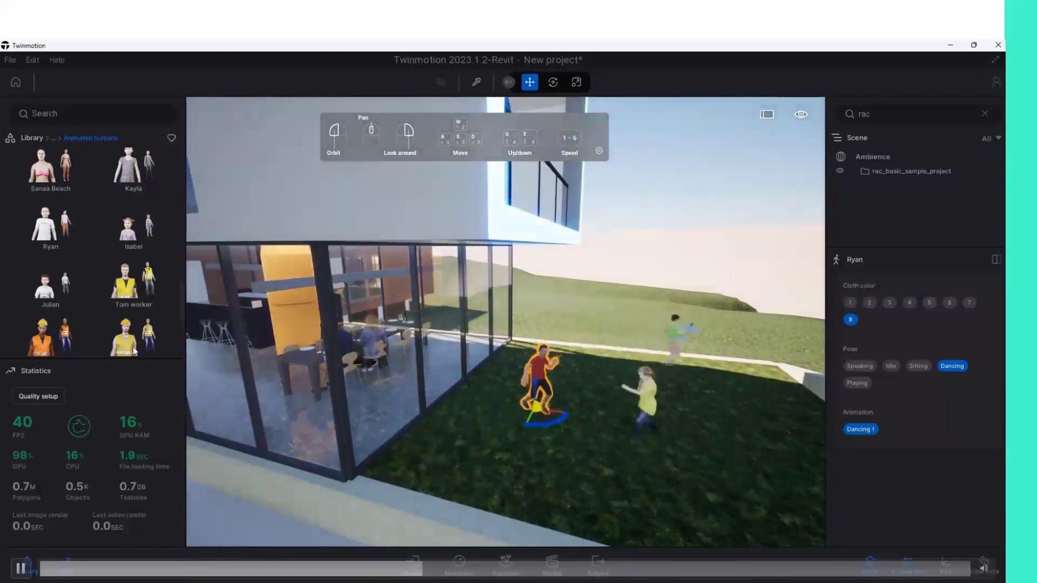
mouse_move(51, 223)
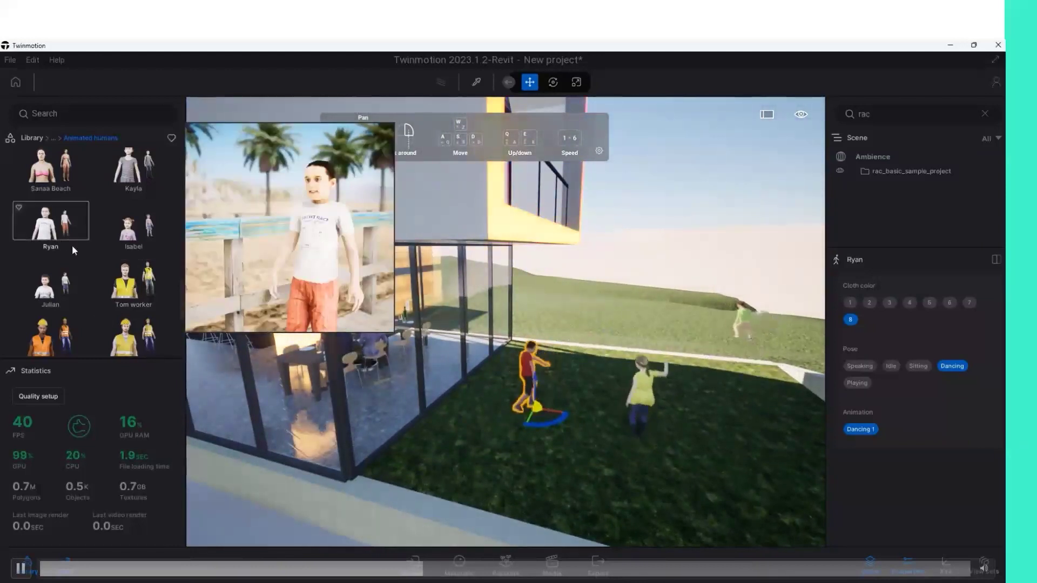
Place Isabel near Ryan, set her to Dancing, and turn her around.
drag(117, 237, 597, 378)
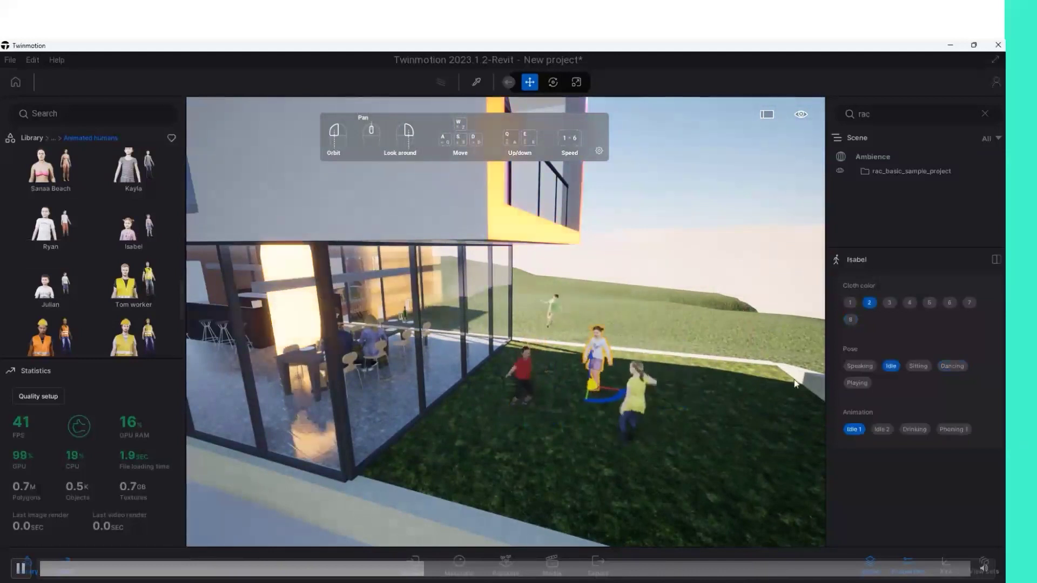
click(952, 366)
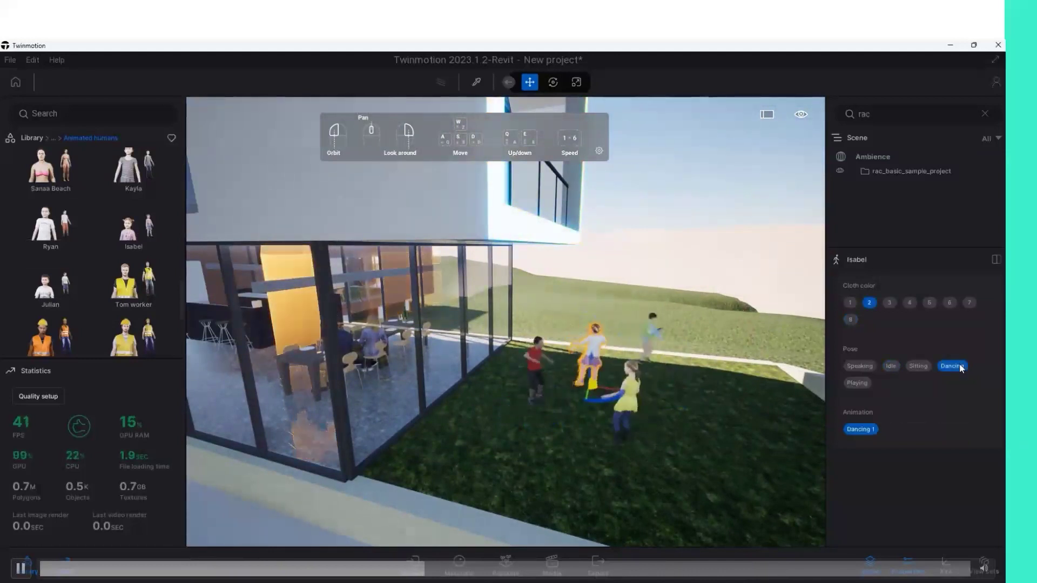
mouse_move(597, 400)
mouse_down()
mouse_move(652, 401)
mouse_move(685, 381)
mouse_up()
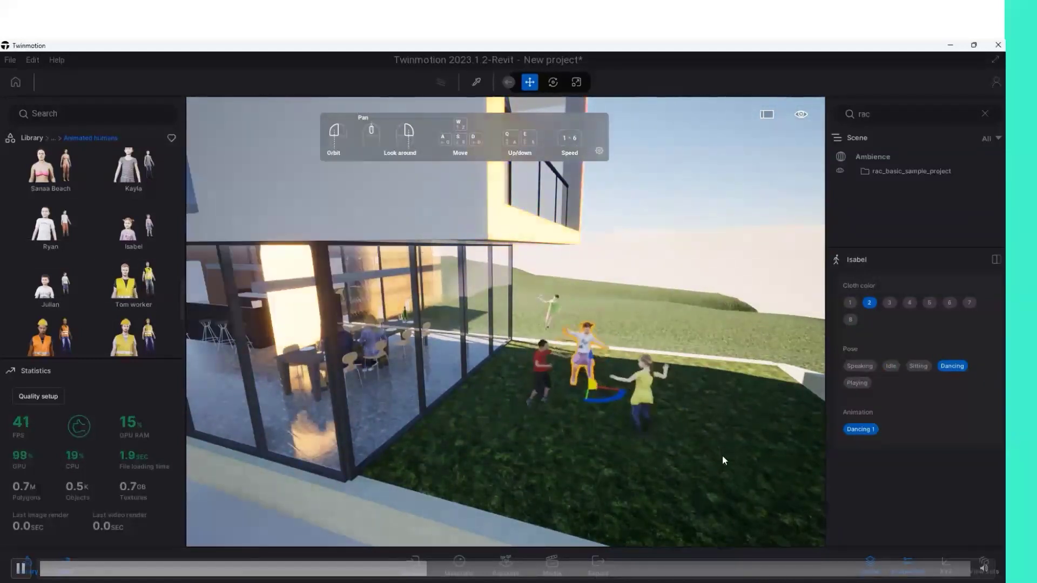
click(717, 462)
scroll(626, 404, down, 3)
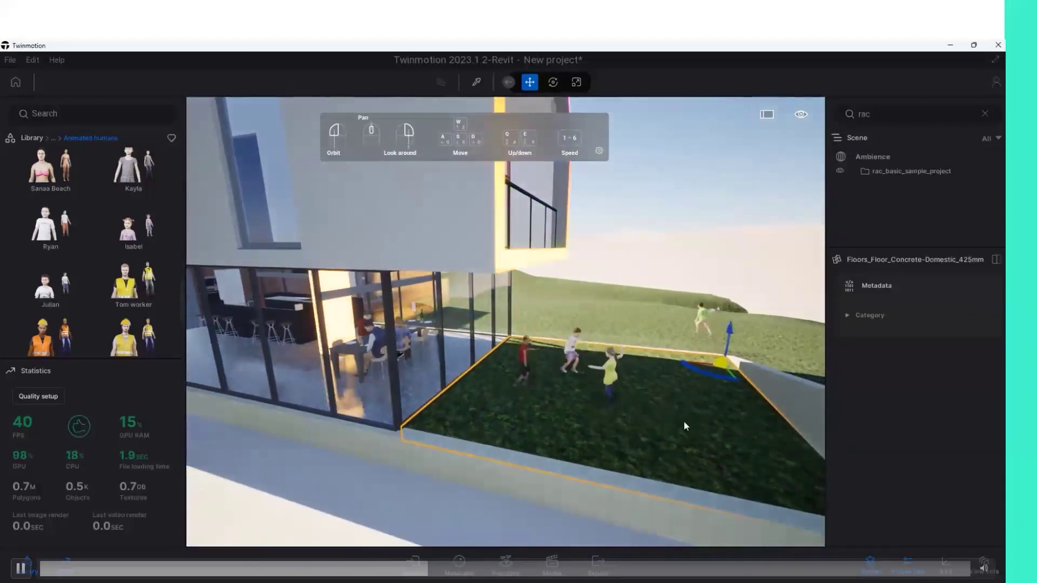
Orbit around the house's left side and open the Materials library.
drag(684, 420, 783, 424)
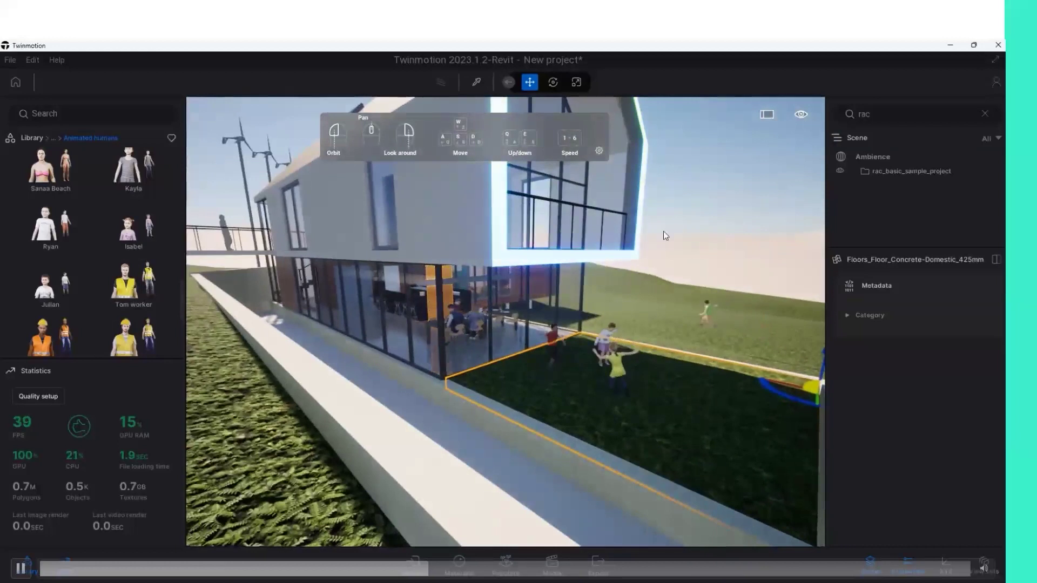
mouse_move(664, 234)
mouse_down()
mouse_move(685, 396)
mouse_move(718, 399)
mouse_move(651, 370)
mouse_up()
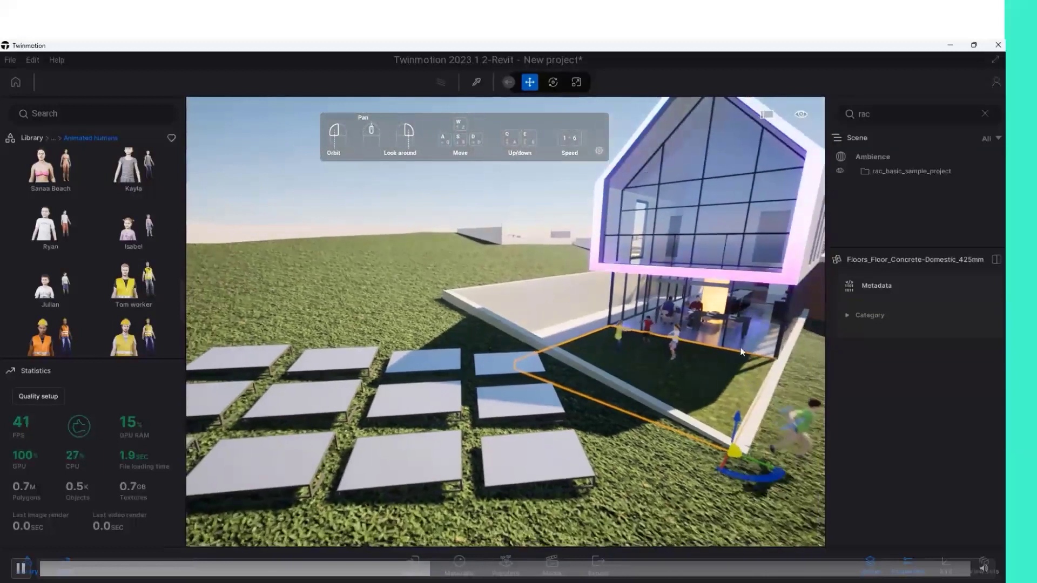
click(26, 139)
click(51, 172)
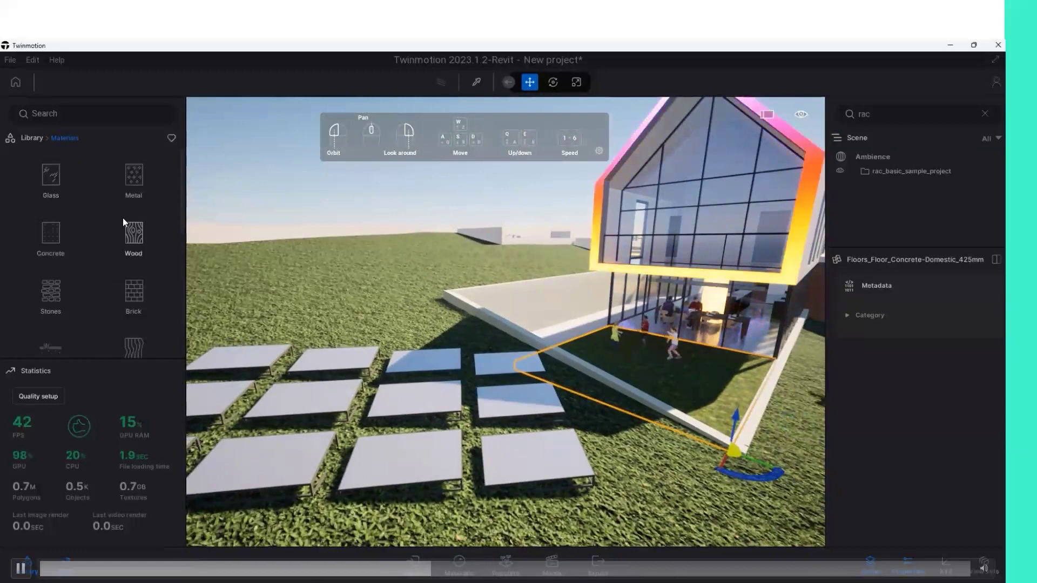
Scroll through the materials, then switch to the Vegetation library.
scroll(131, 268, down, 2)
scroll(130, 268, up, 1)
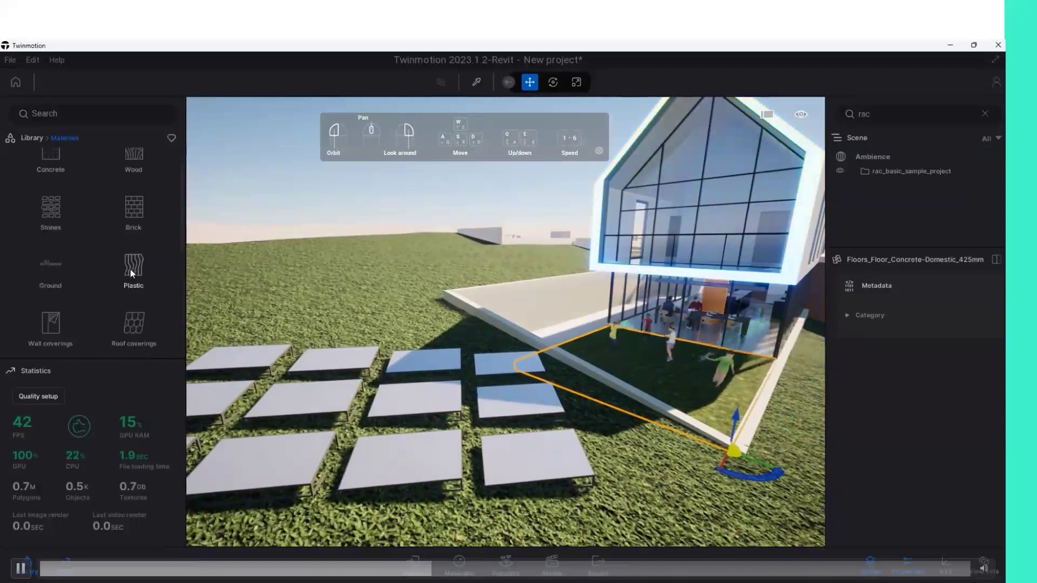
scroll(112, 268, up, 1)
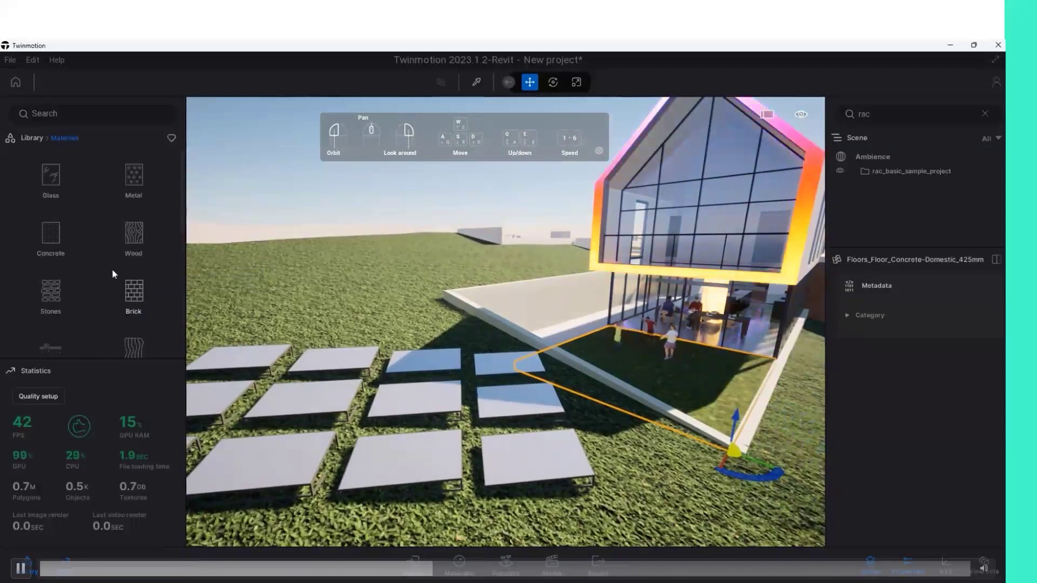
scroll(174, 267, down, 2)
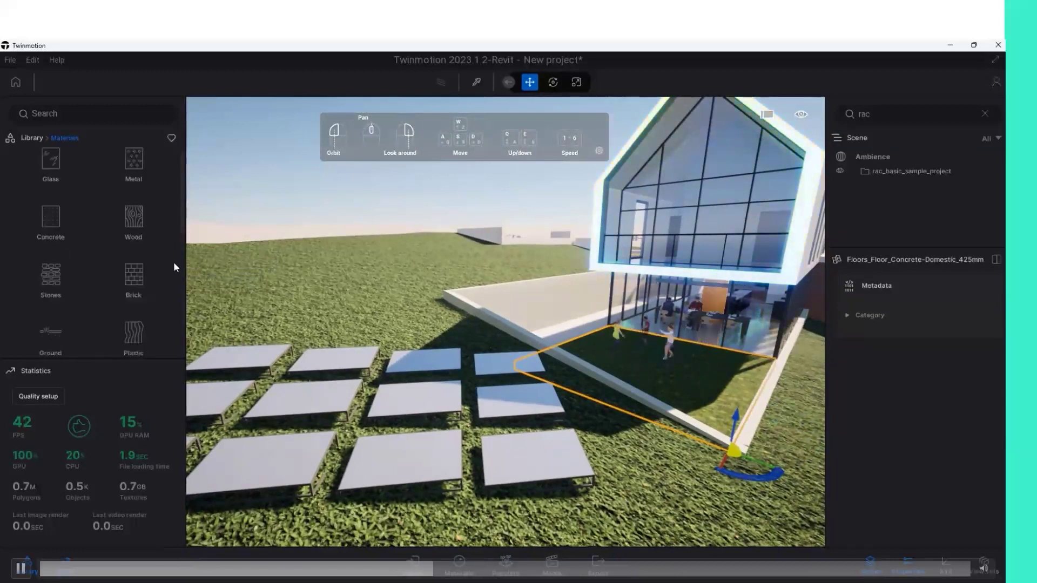
scroll(173, 267, down, 1)
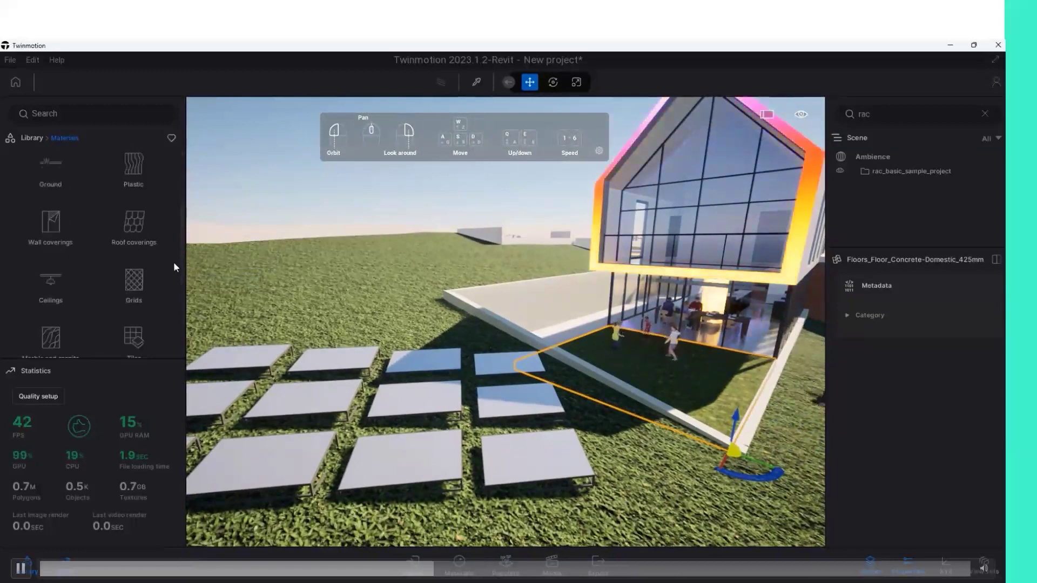
scroll(174, 266, down, 1)
scroll(174, 266, down, 1)
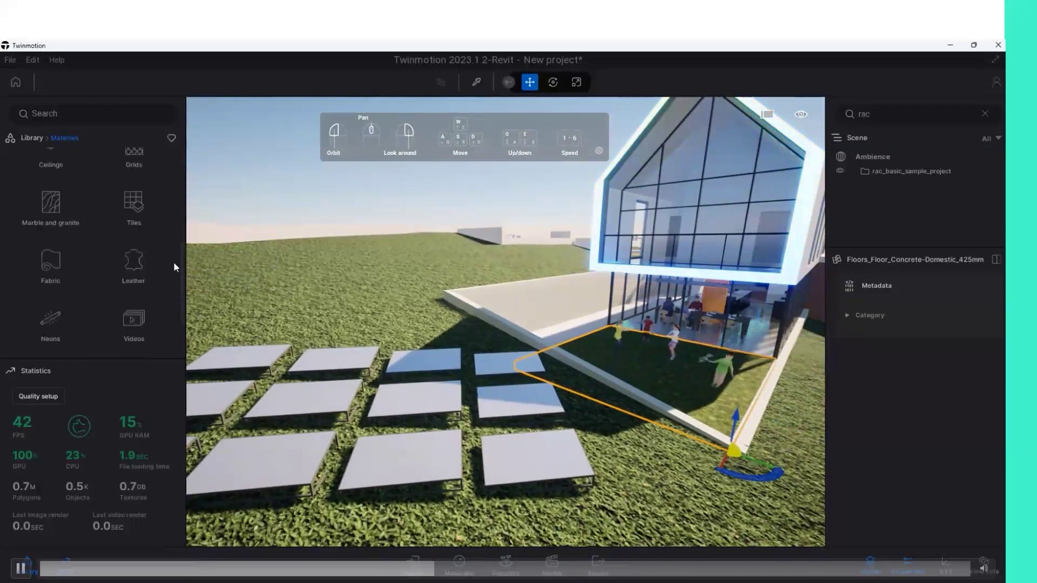
scroll(173, 261, down, 2)
click(34, 138)
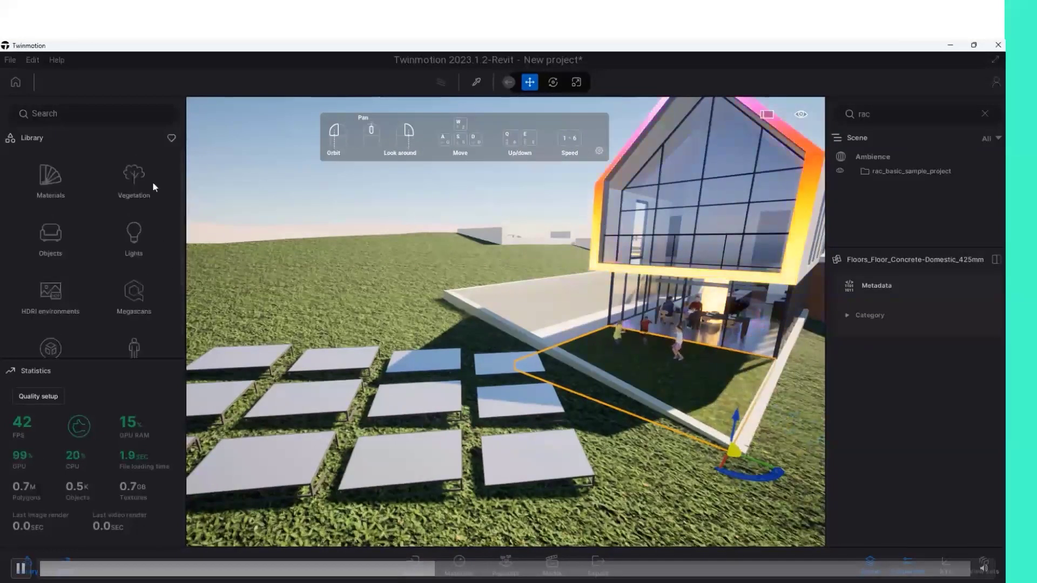
click(135, 183)
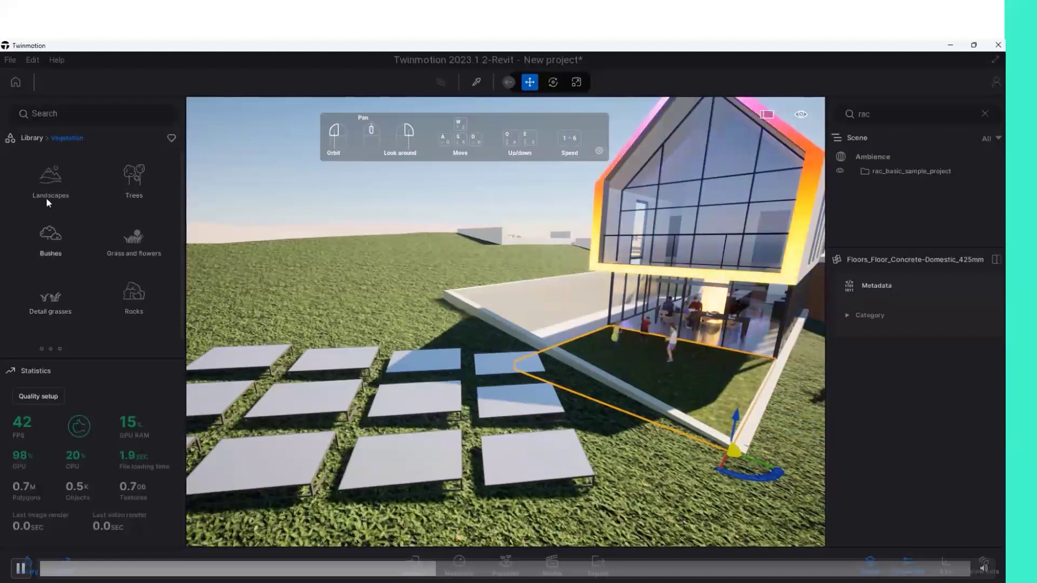
Browse the Grass and flowers assets, then return to the library root.
click(154, 250)
mouse_move(134, 227)
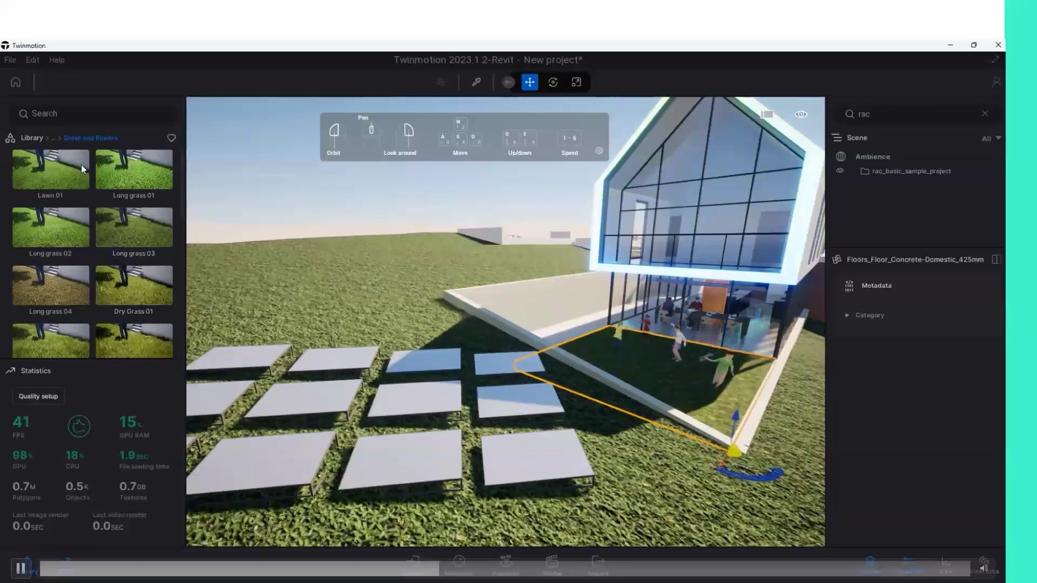
click(36, 136)
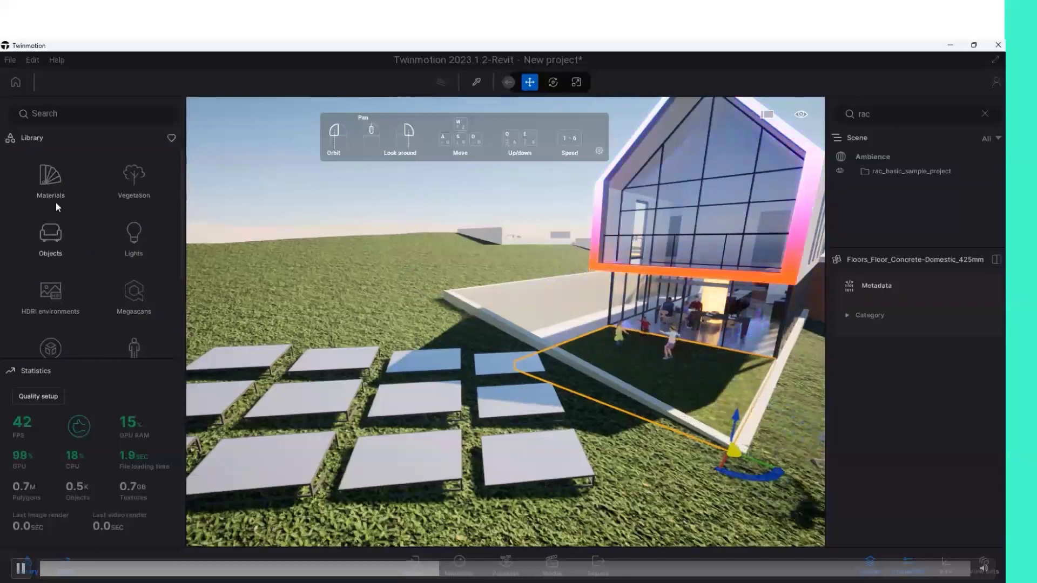
Look through Vegetation's Detail grasses and Landscapes, previewing Rocky grasslands.
click(53, 177)
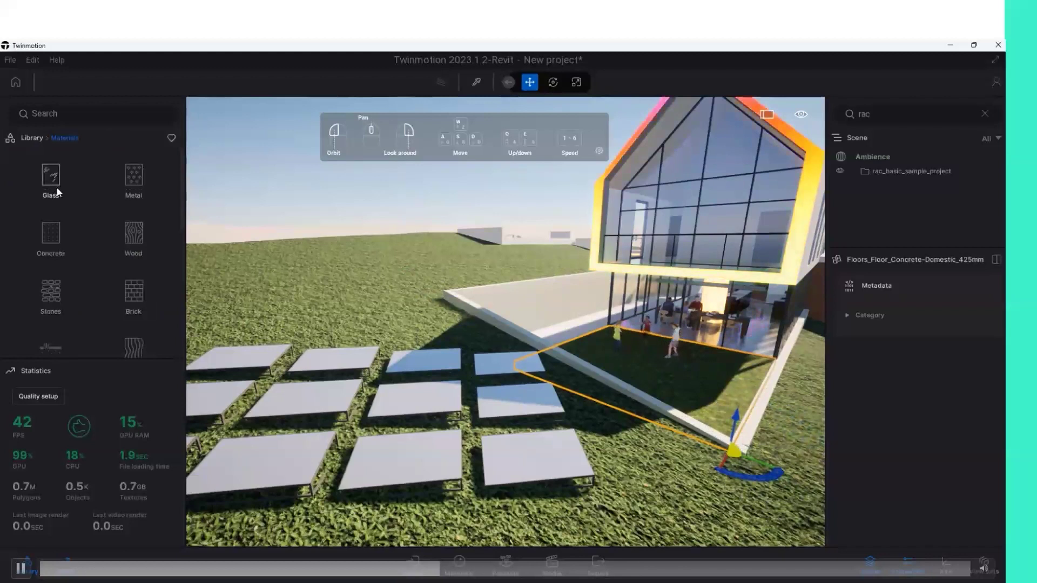
click(35, 137)
click(131, 193)
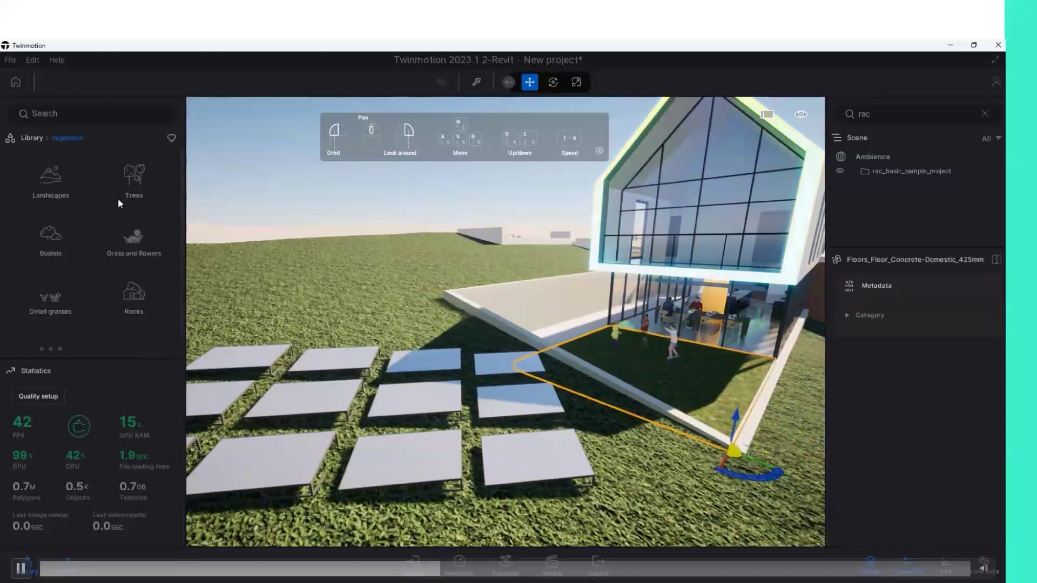
click(57, 306)
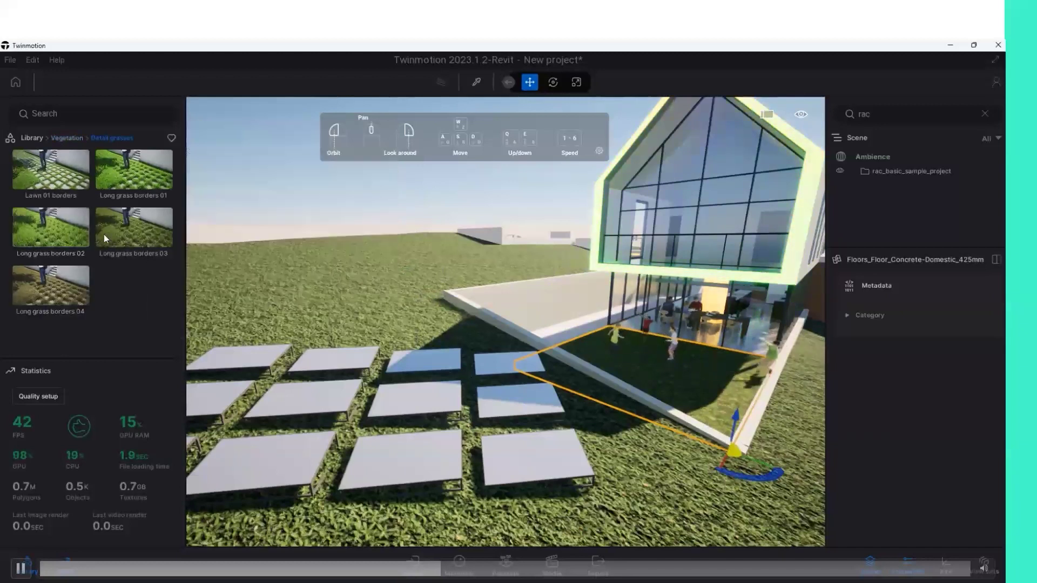
mouse_move(50, 170)
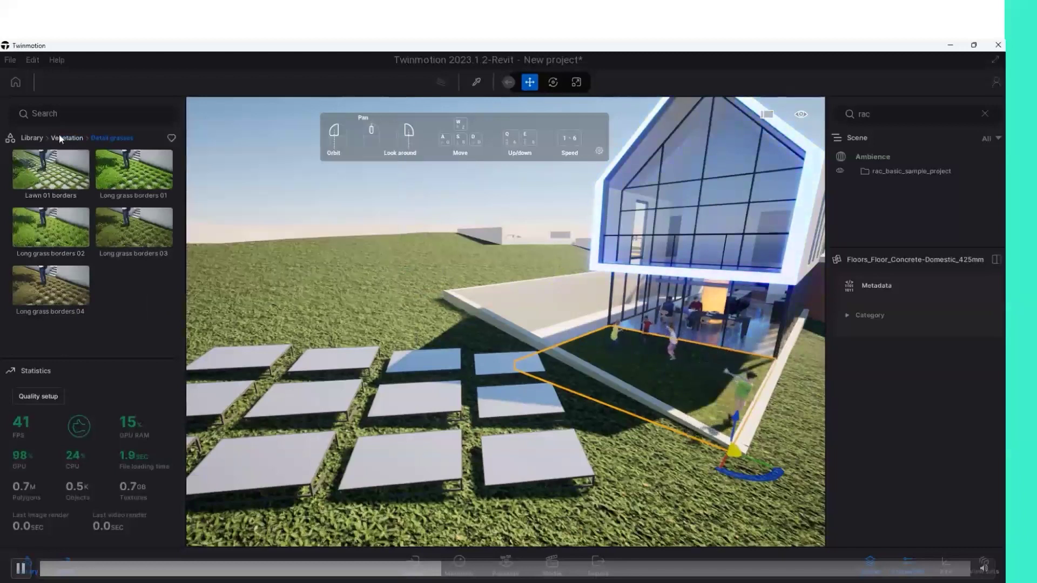
click(65, 136)
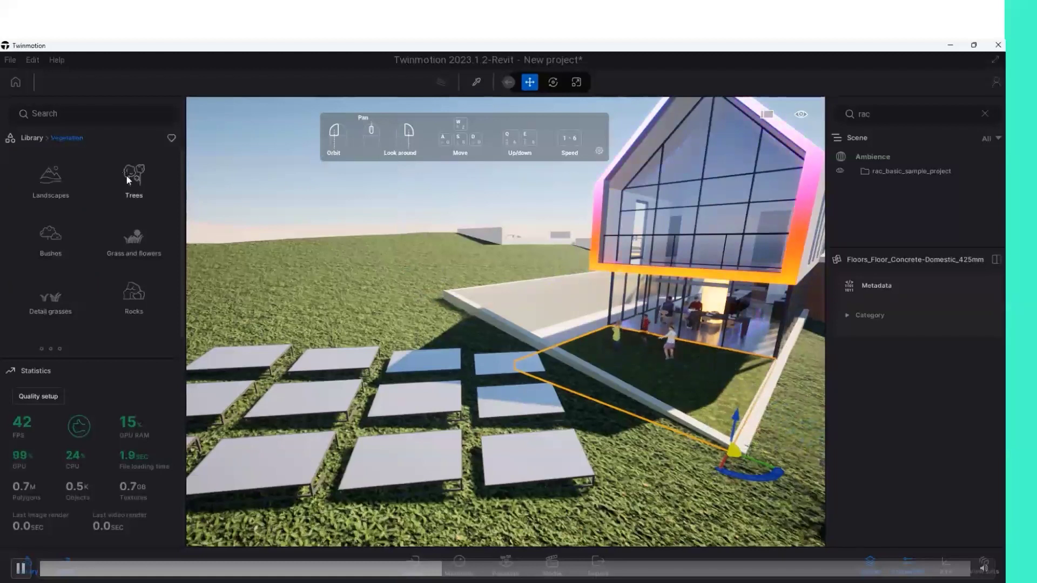
click(68, 189)
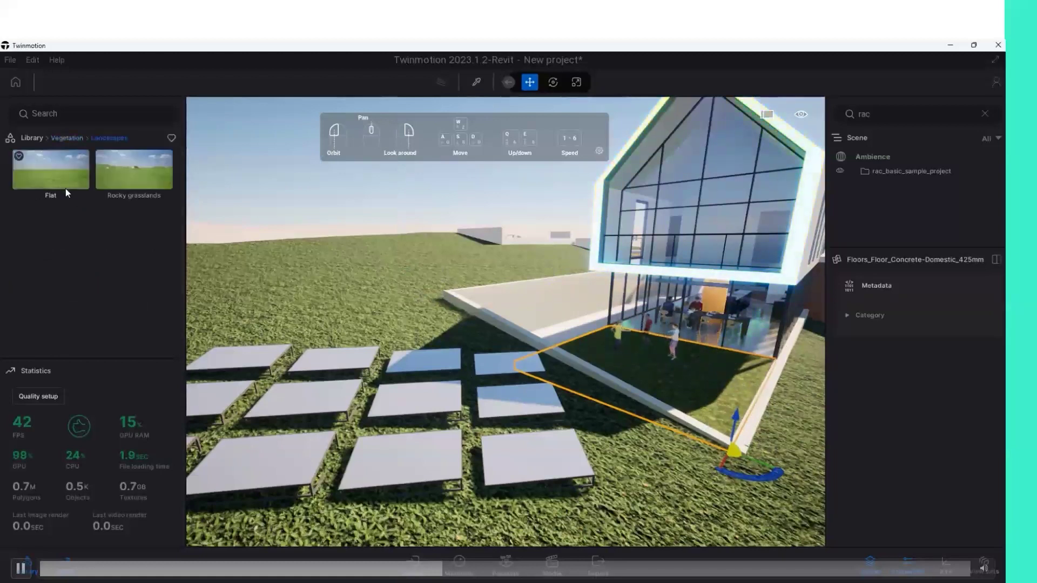
click(530, 82)
mouse_move(134, 170)
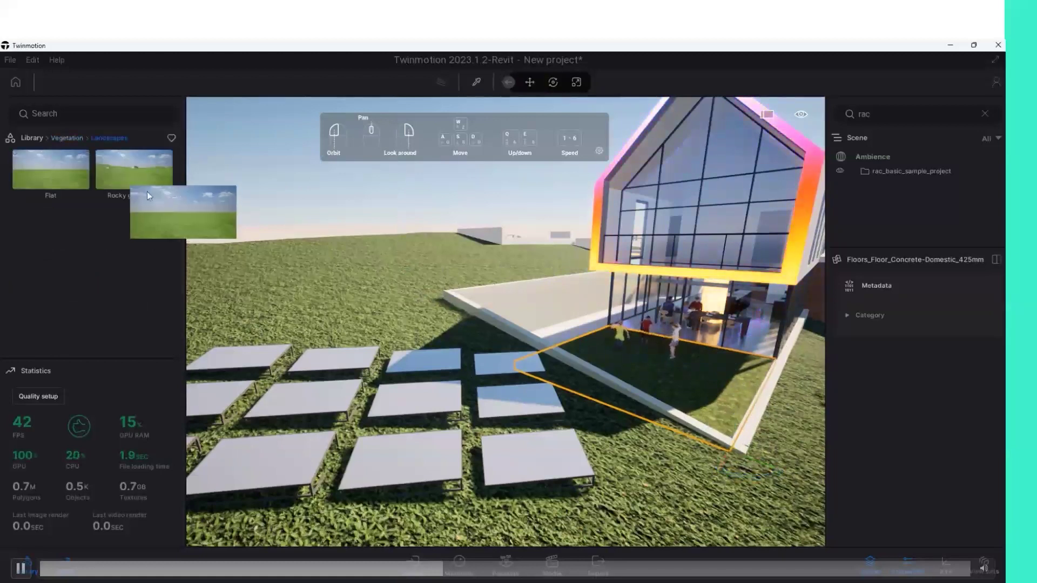
click(580, 335)
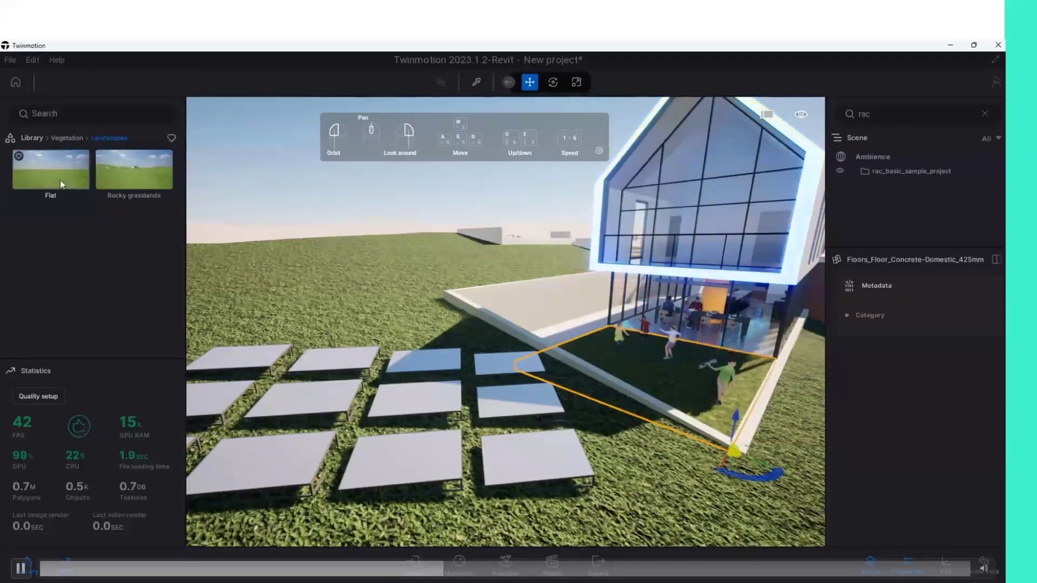
click(65, 137)
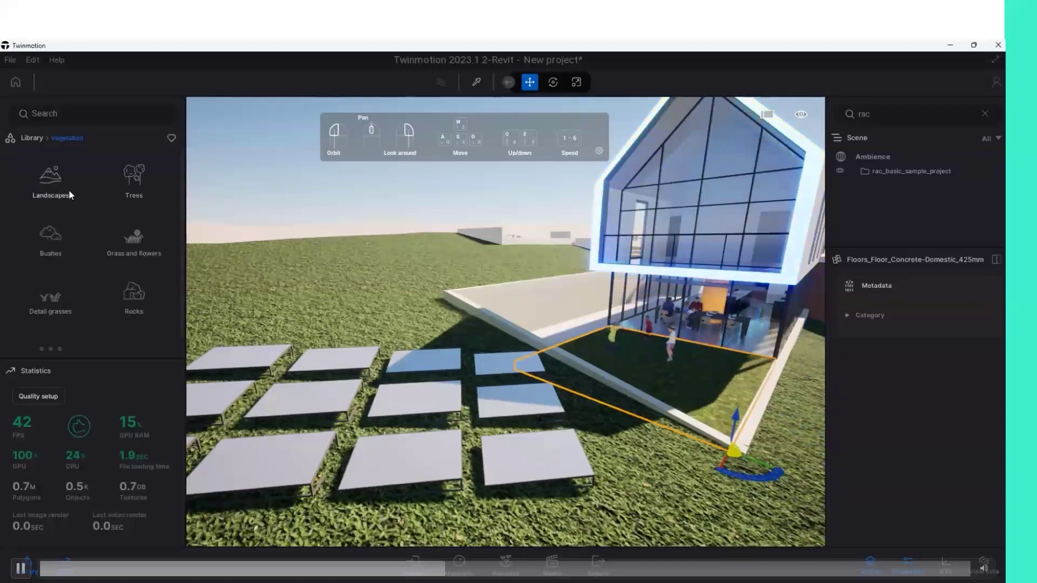
Bring up the Ground section of the Materials library.
click(38, 139)
click(50, 184)
scroll(89, 244, down, 1)
scroll(89, 244, down, 1)
click(66, 233)
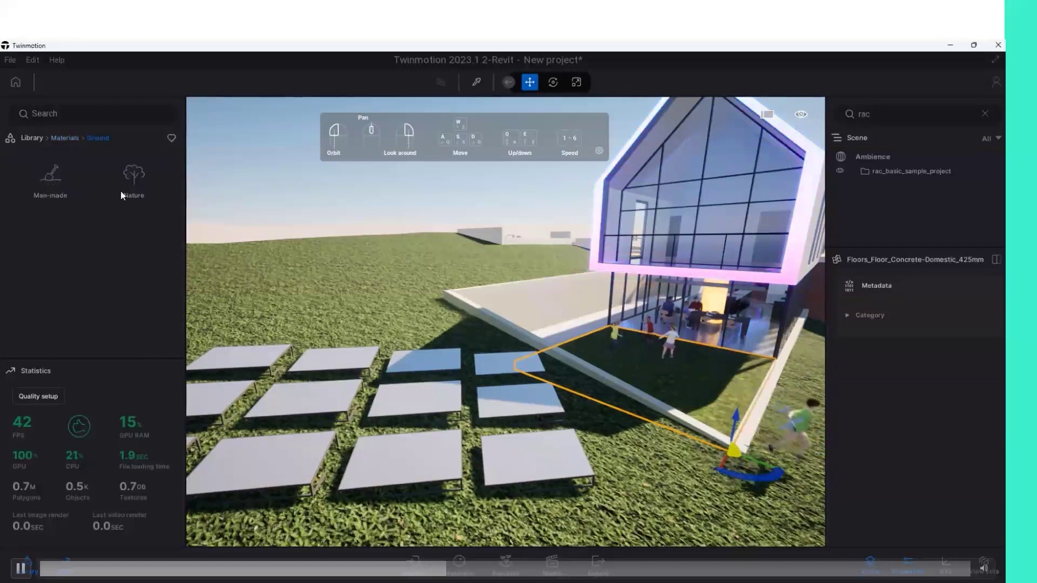
Try Nature ground materials on the walled area, settling on Grass 1.
click(134, 186)
mouse_move(134, 285)
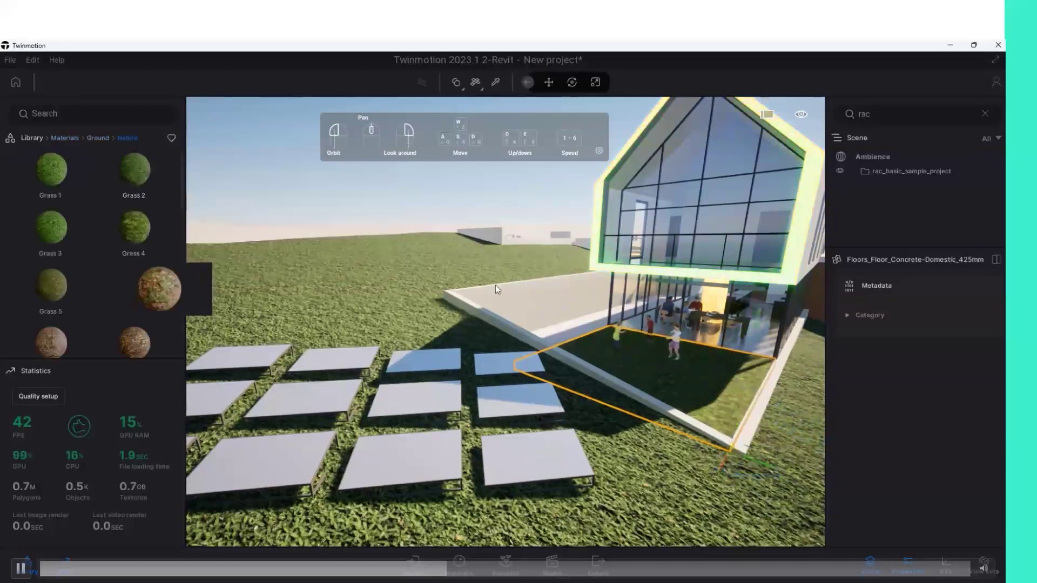
drag(141, 284, 533, 287)
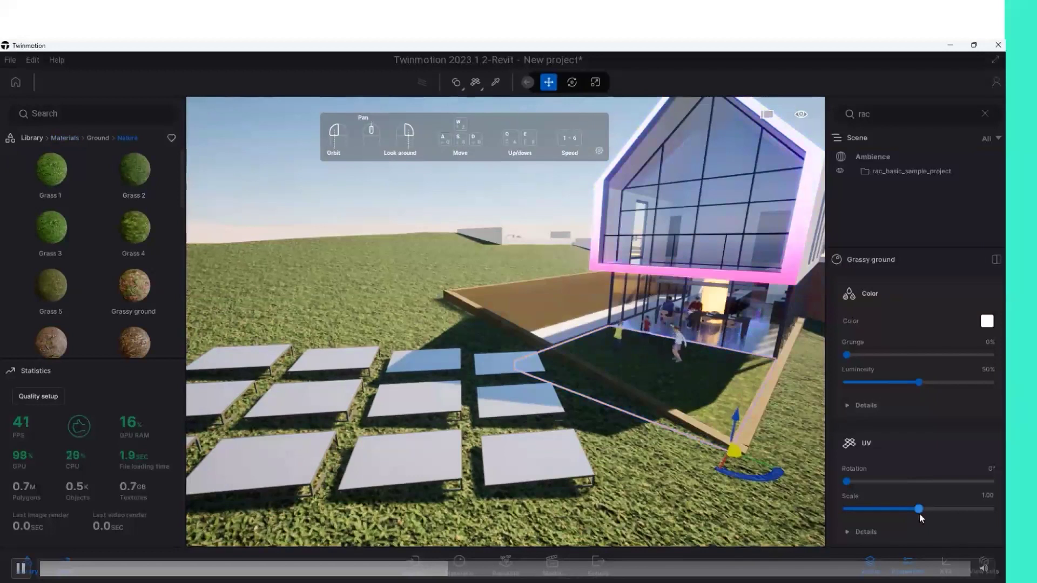
drag(133, 227, 544, 304)
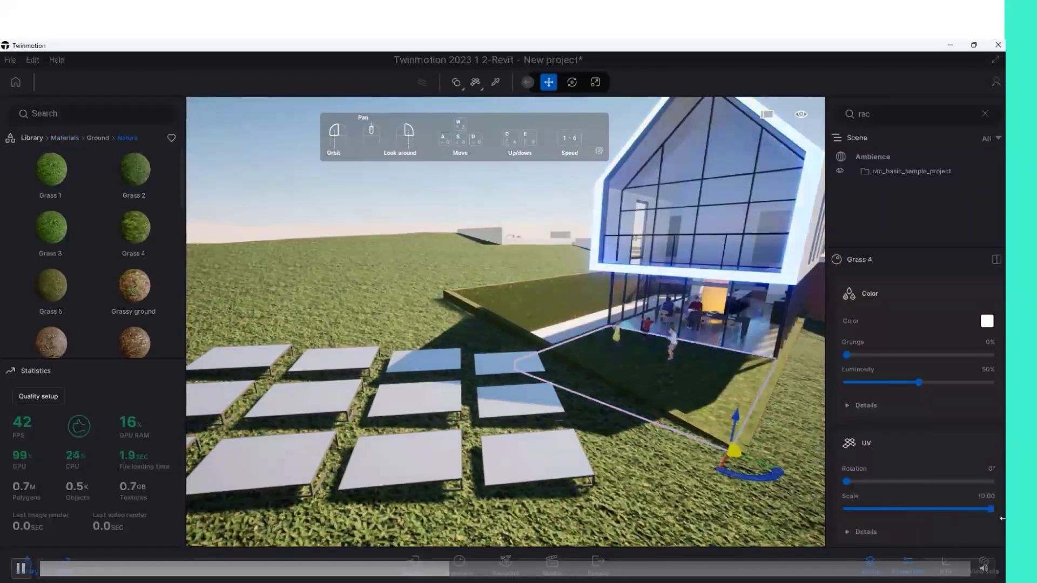
click(50, 285)
mouse_move(51, 171)
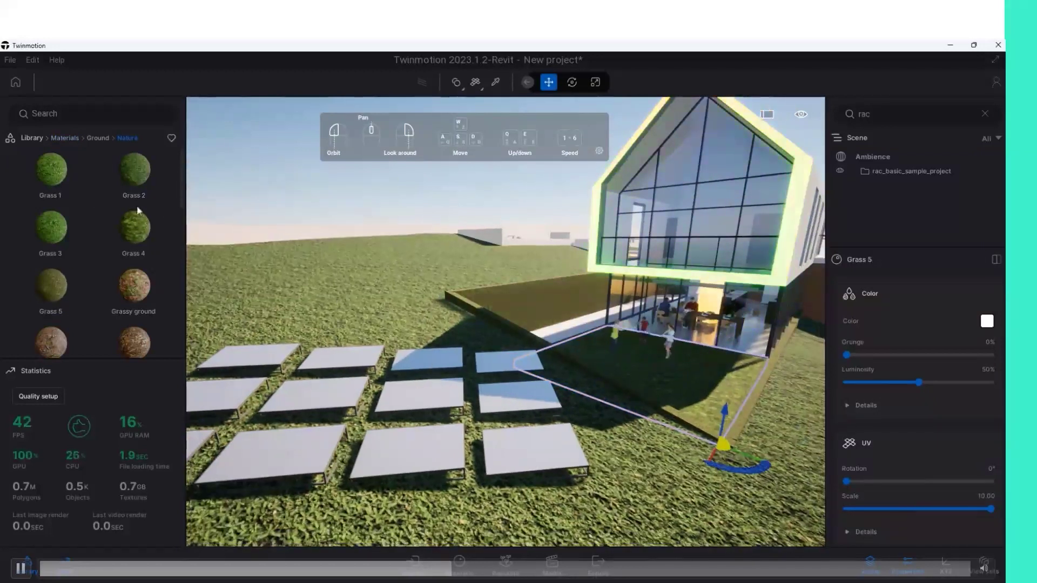
drag(46, 174, 545, 302)
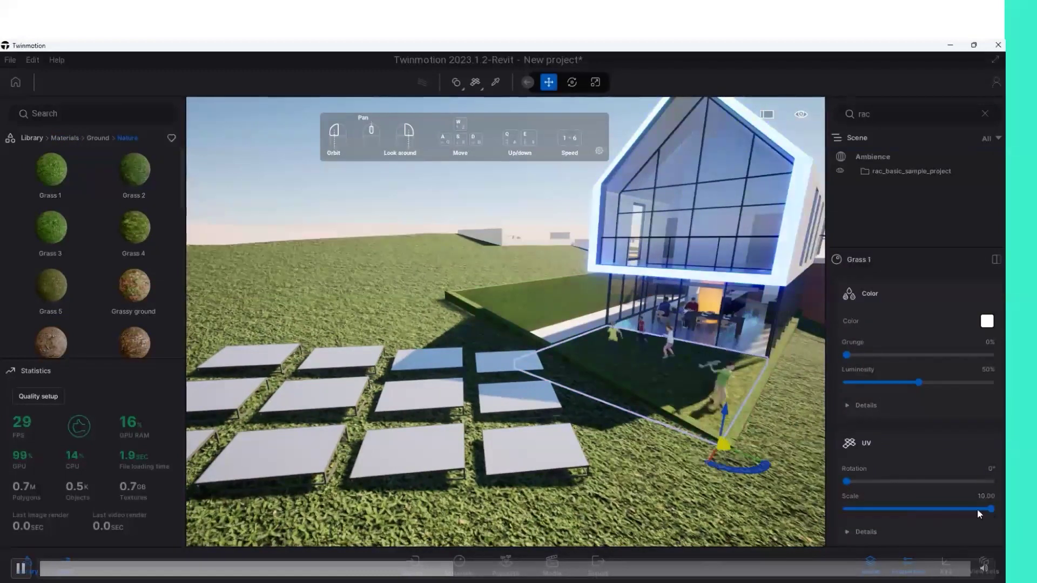
Show Vegetation's Bushes assets alongside the Populate foliage tools.
click(63, 139)
click(31, 138)
click(156, 260)
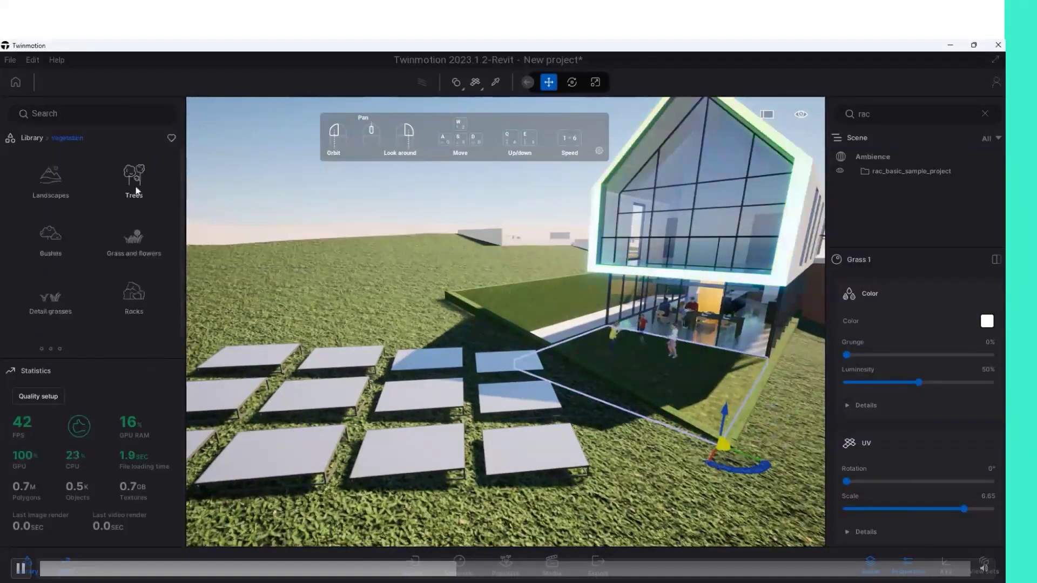
click(132, 191)
click(507, 566)
Test-scatter Bush base 2 on the lawn, then delete that first scatter.
click(905, 328)
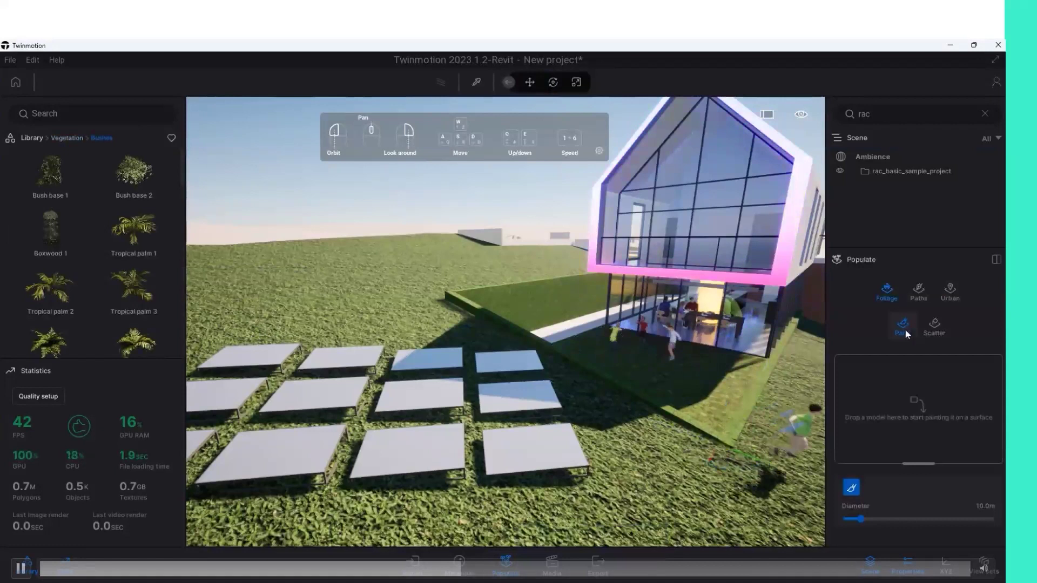
click(934, 328)
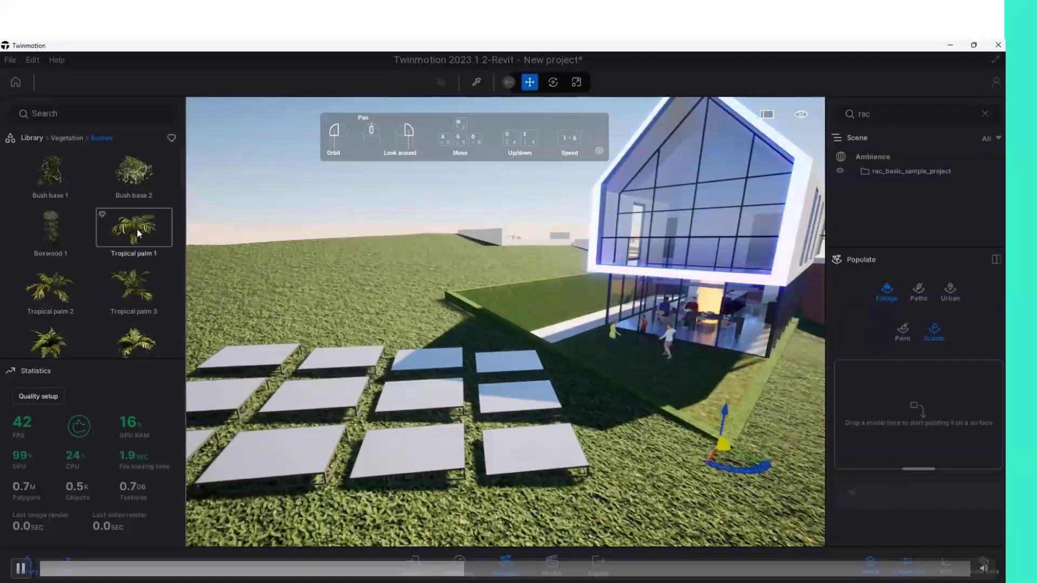
drag(134, 172, 864, 380)
click(856, 489)
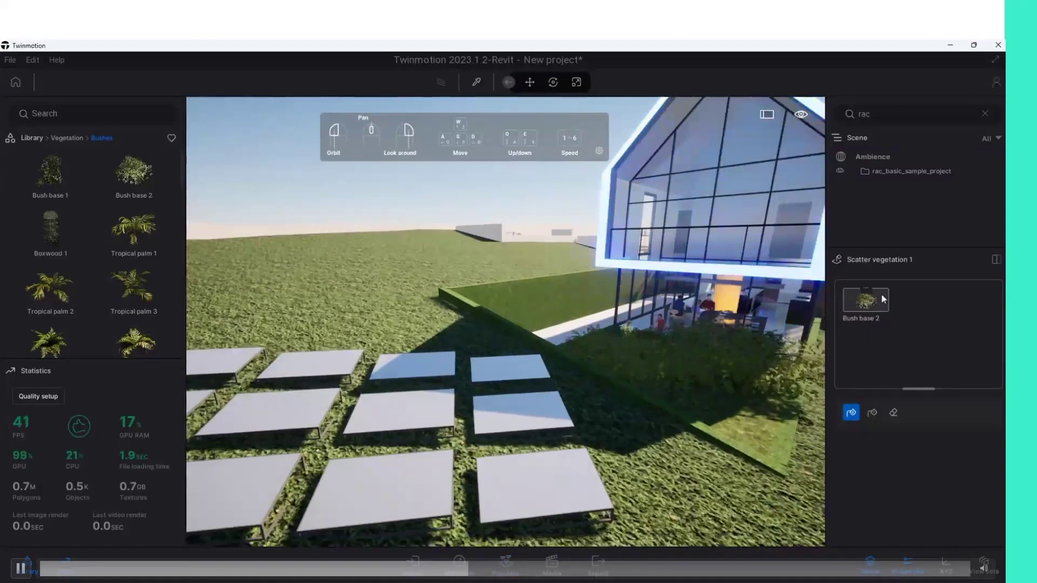
click(864, 295)
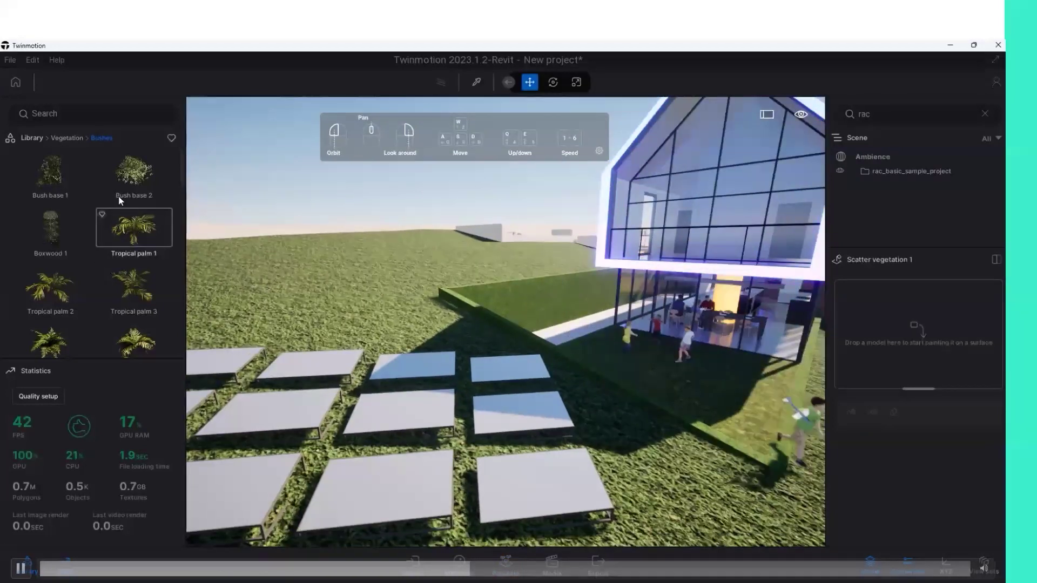
key(ctrl+z)
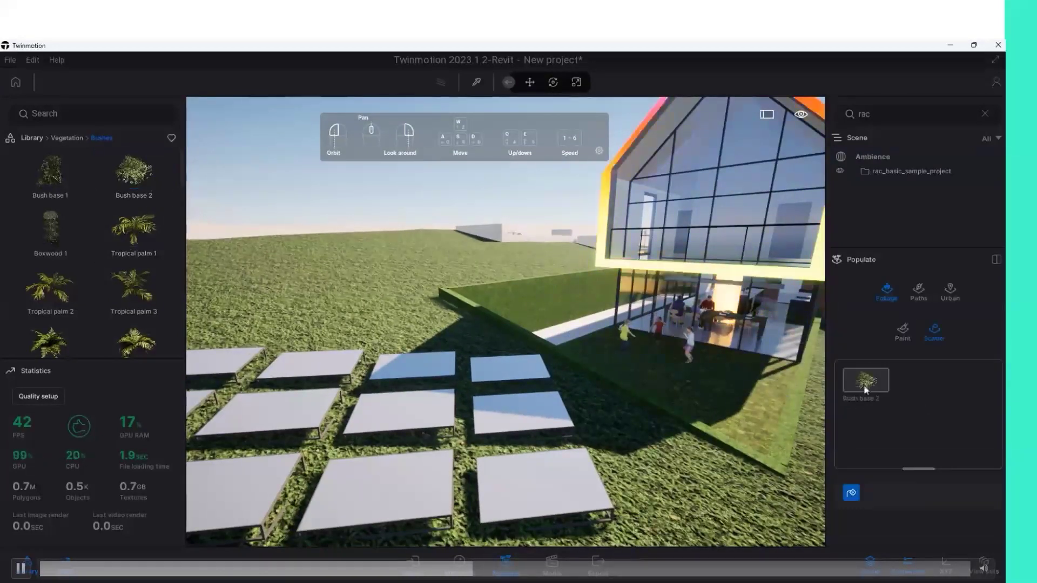
click(754, 407)
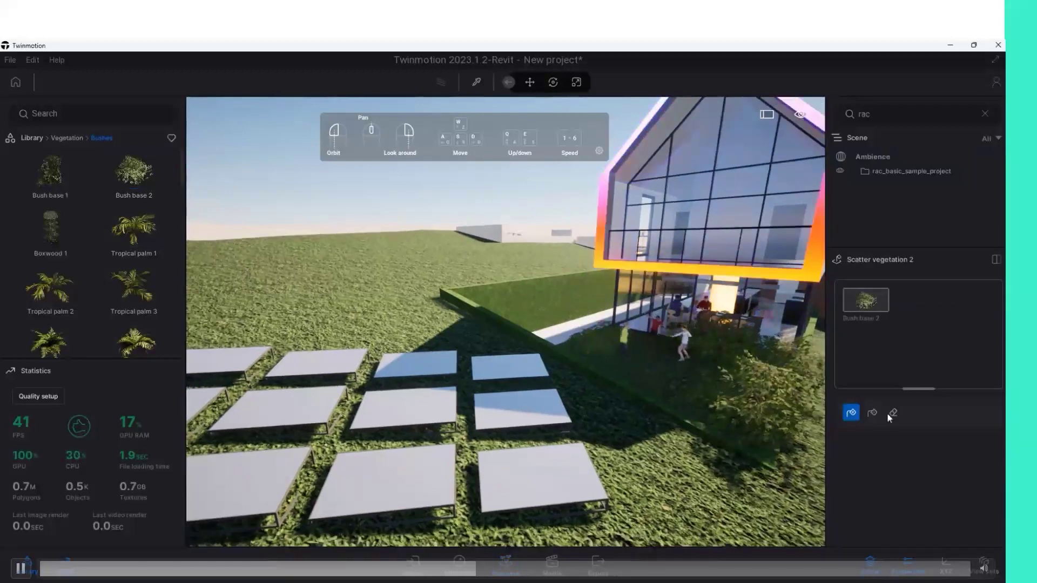
click(872, 412)
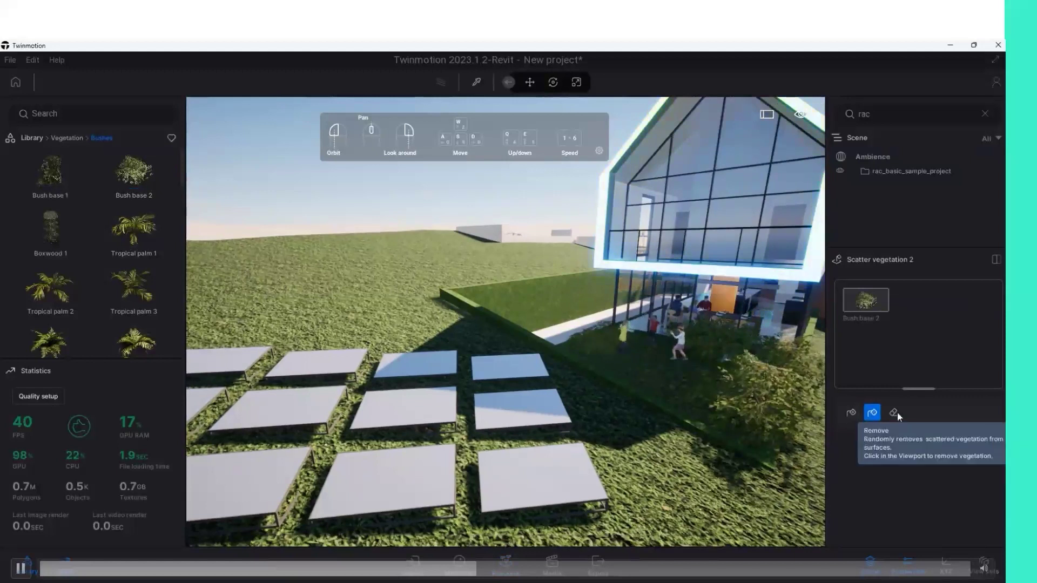
click(850, 413)
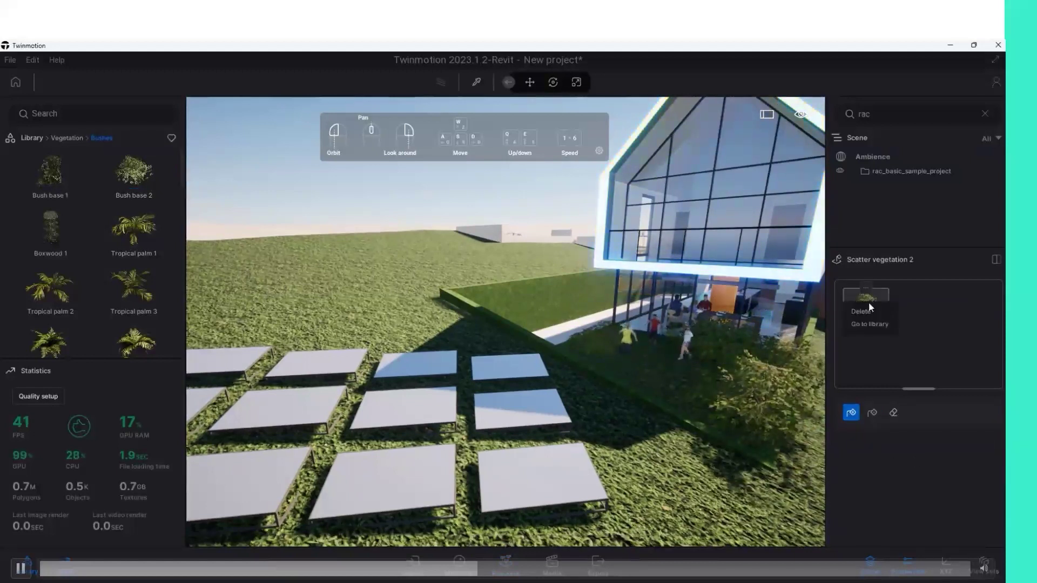
click(864, 310)
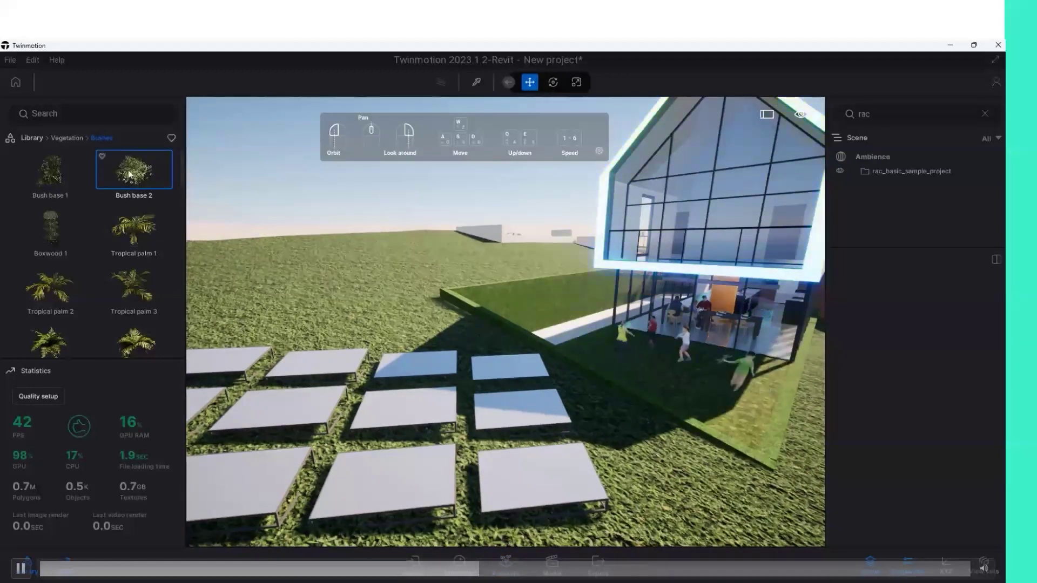
Scatter Bush base 2 at 5% size on the lawn, then pick the Eraser.
mouse_move(134, 173)
mouse_down()
mouse_move(902, 414)
mouse_move(872, 409)
mouse_up()
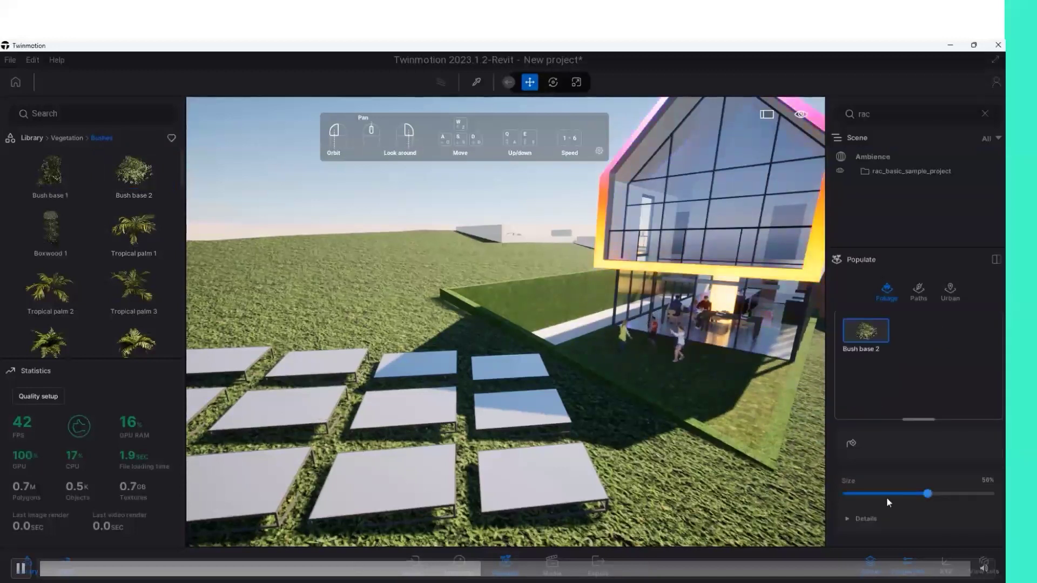
drag(927, 493, 853, 495)
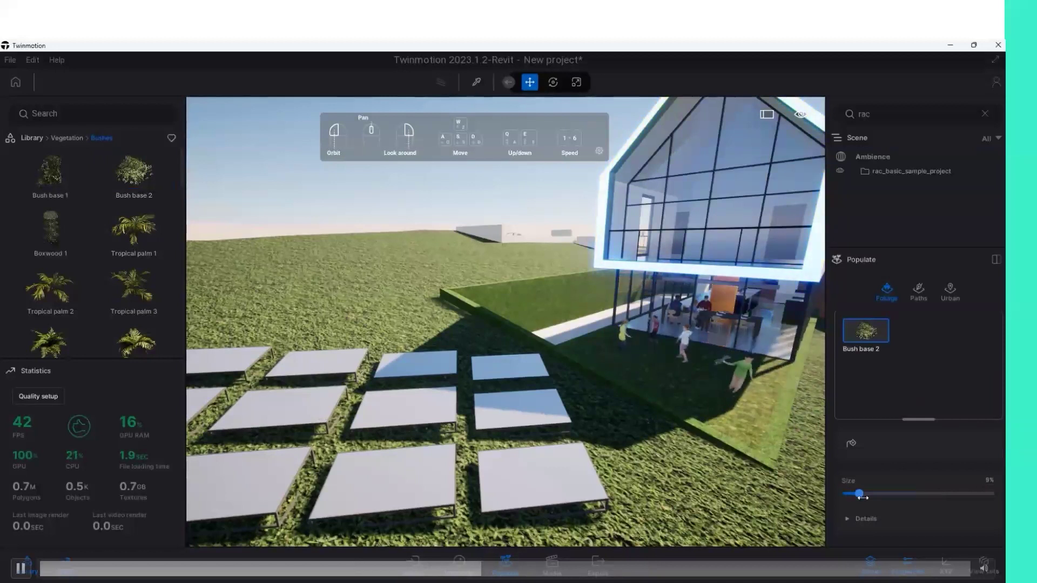
click(850, 443)
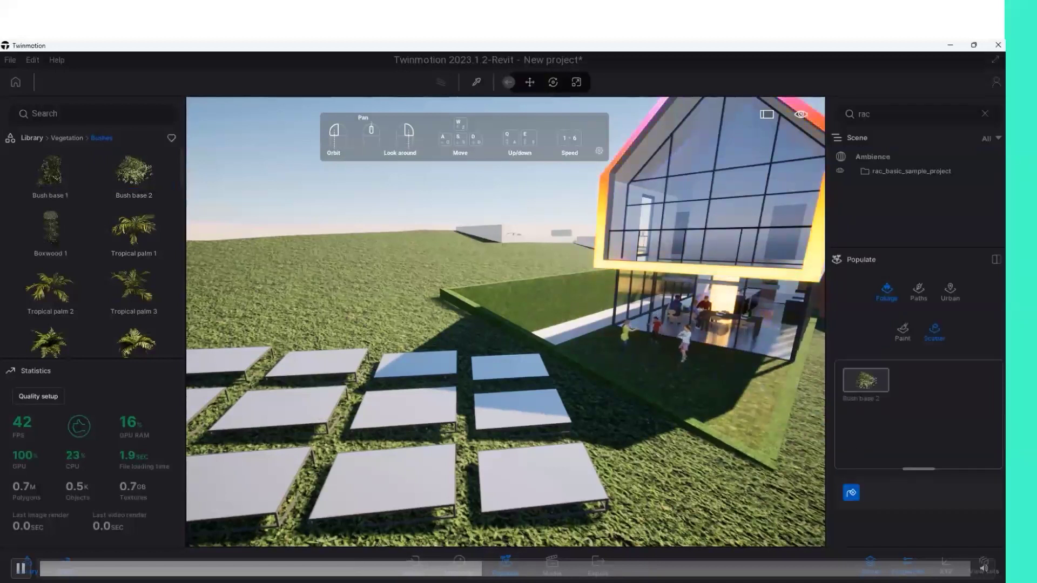
click(726, 374)
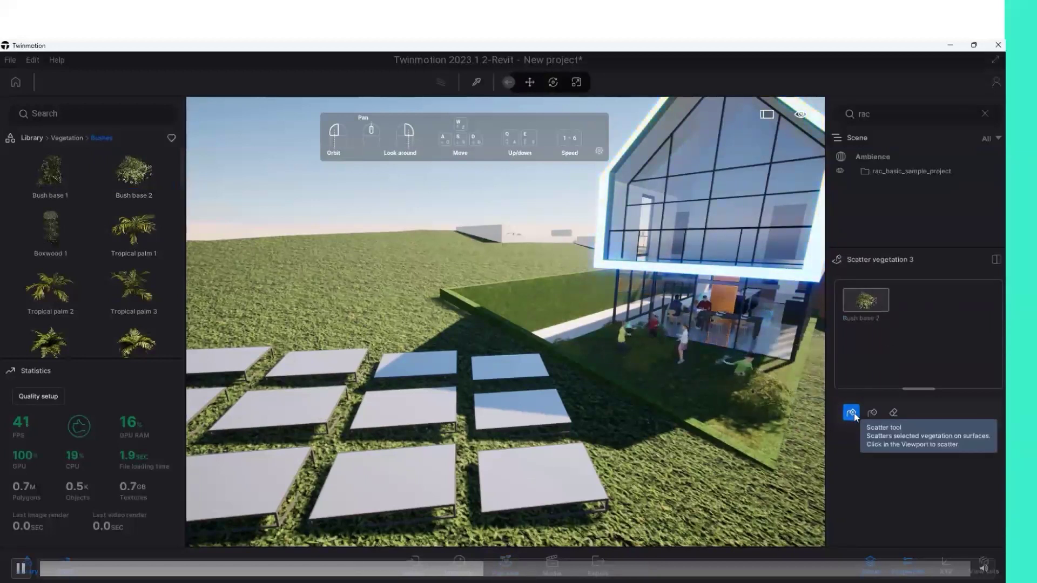
click(889, 412)
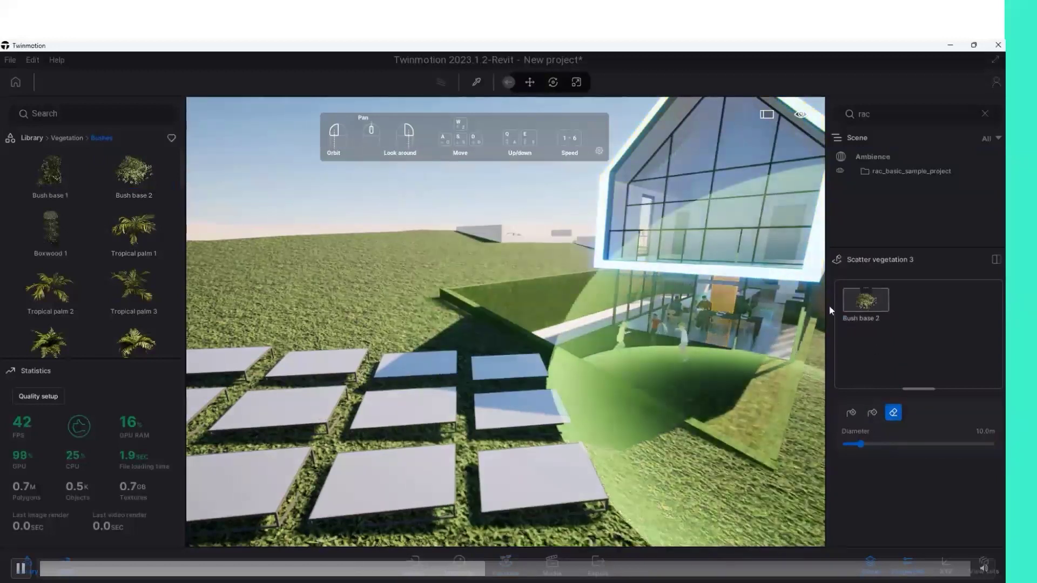
scroll(67, 274, down, 2)
scroll(67, 274, down, 2)
scroll(67, 275, down, 1)
scroll(67, 274, down, 1)
scroll(66, 274, down, 1)
scroll(66, 274, down, 1)
scroll(67, 275, down, 1)
Leave scatter mode and bring up the Grass and flowers category.
click(78, 136)
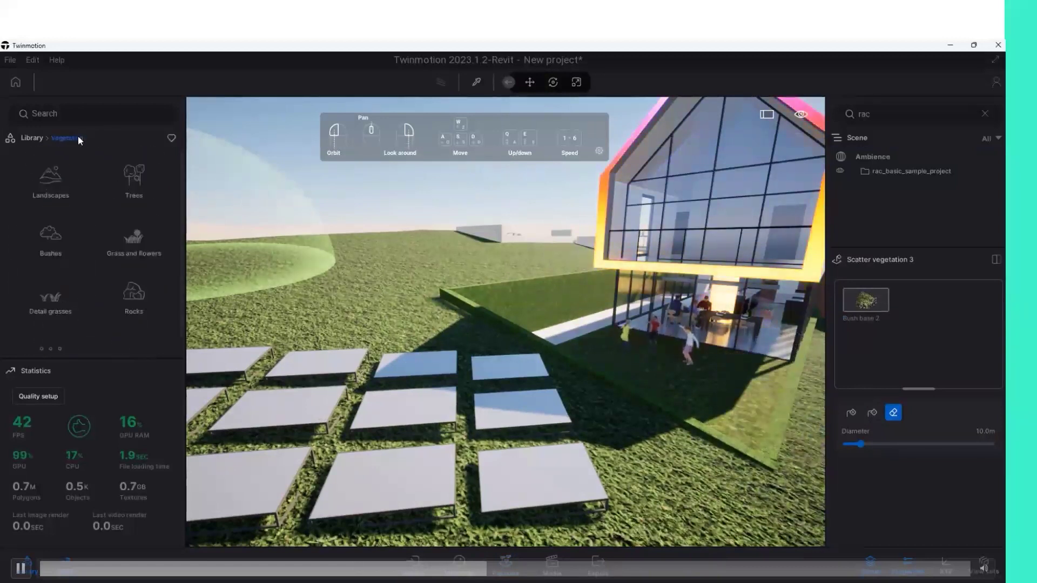
click(55, 239)
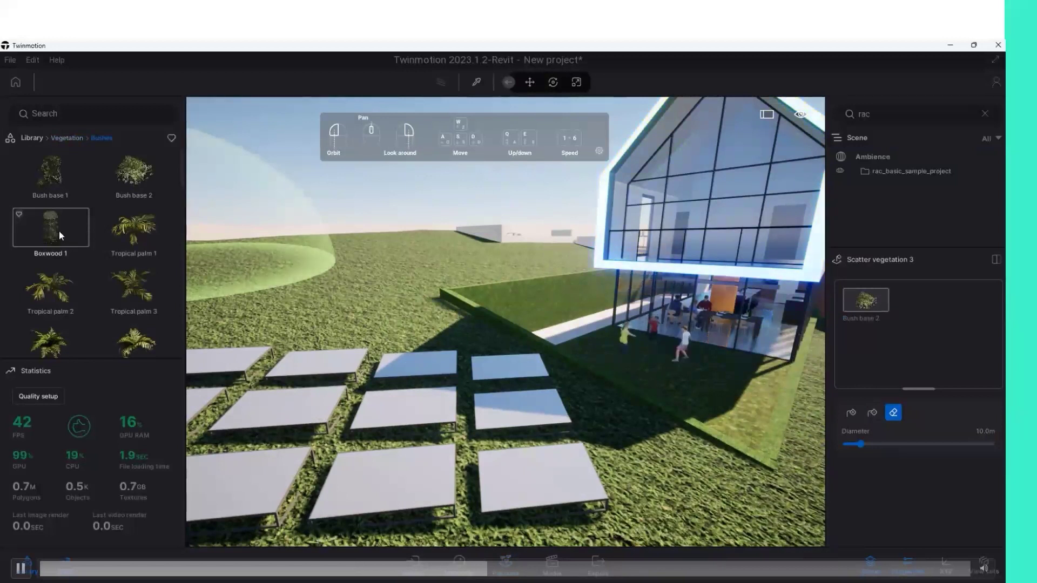
key(Escape)
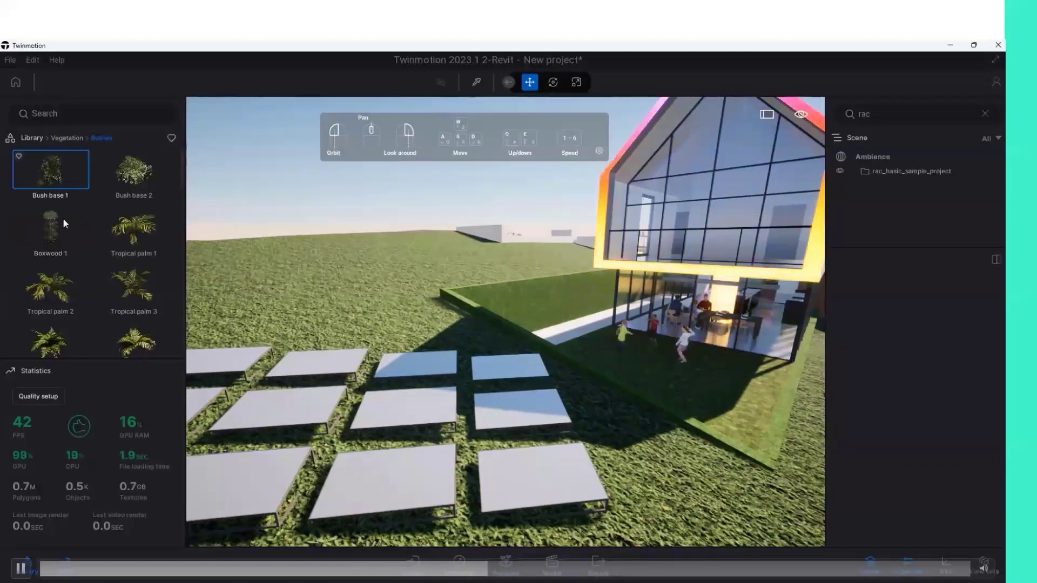
click(73, 135)
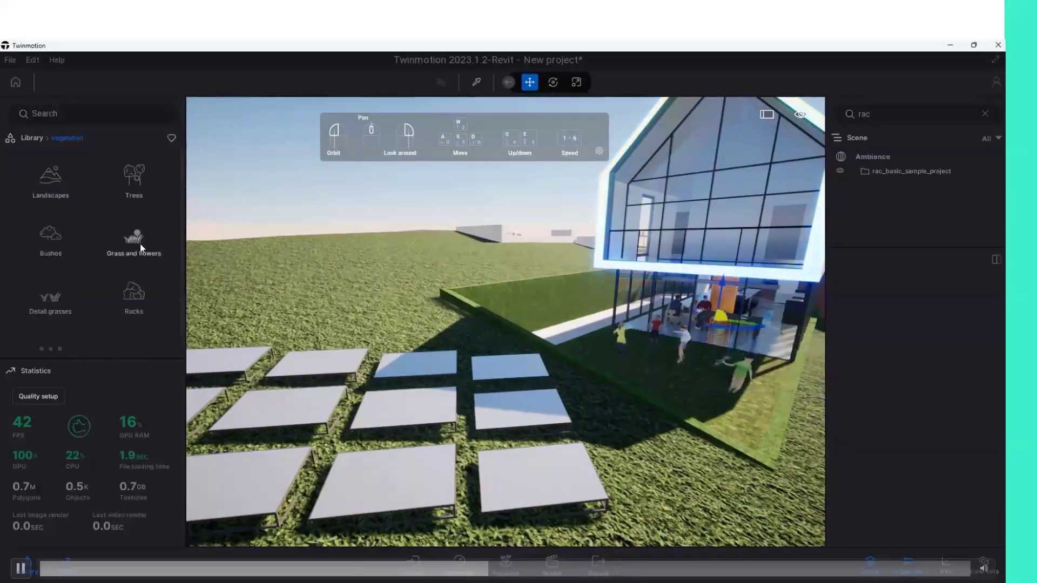
click(141, 245)
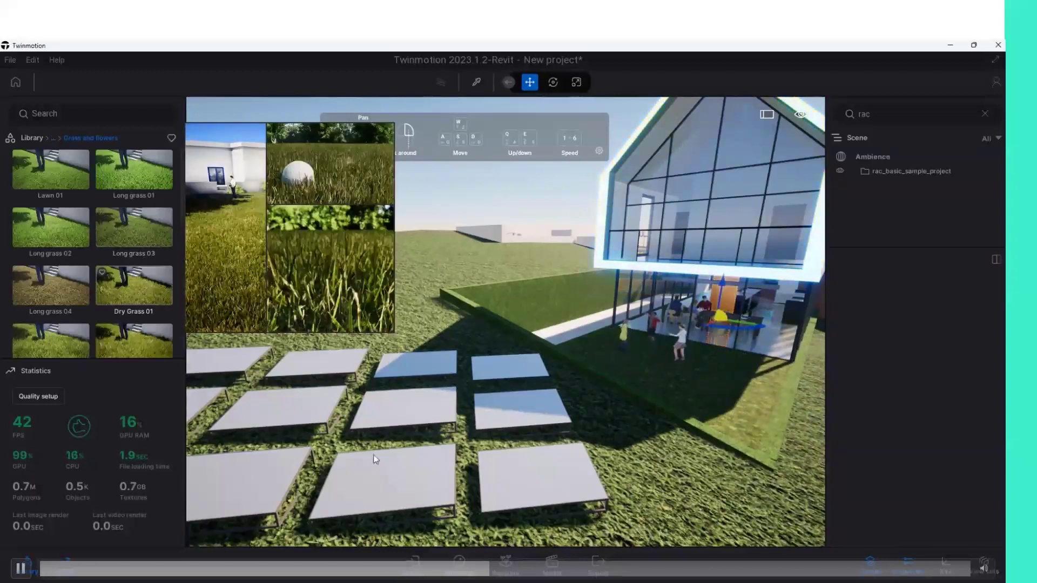
mouse_move(133, 285)
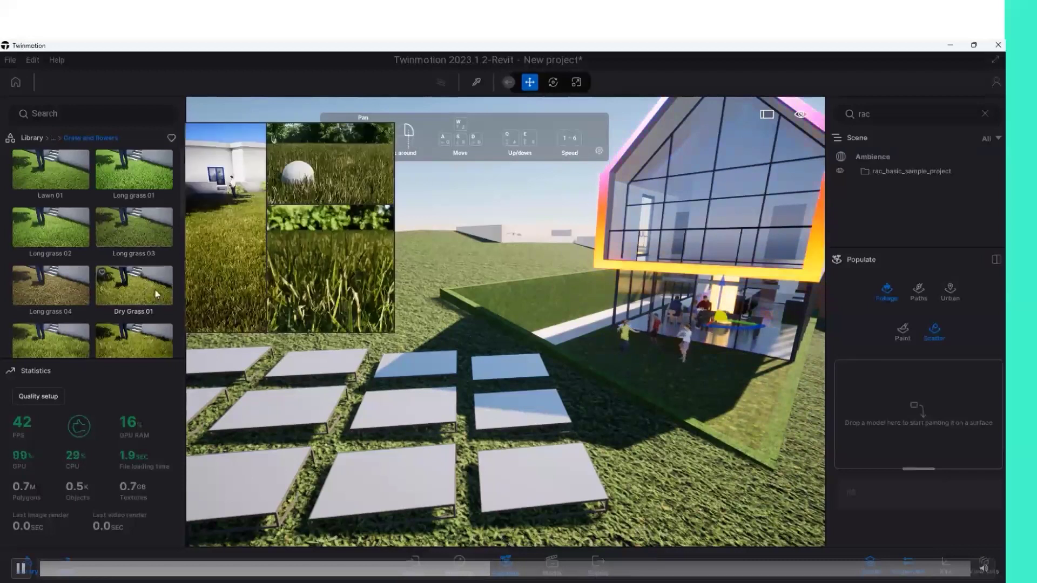
Load Dry Grass 01 into the scatter and start scattering it on the lawn.
drag(128, 288, 921, 420)
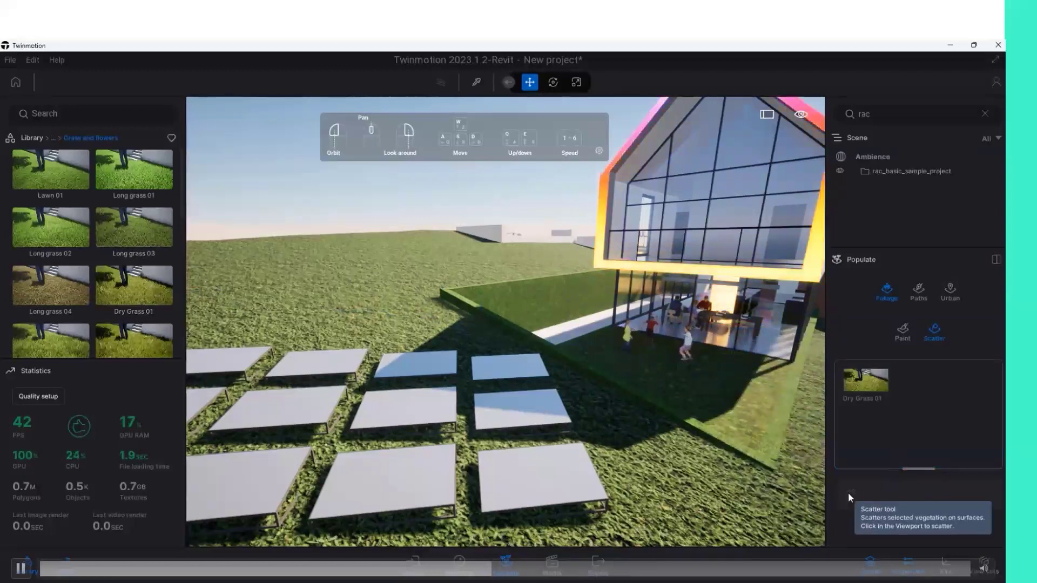
click(860, 395)
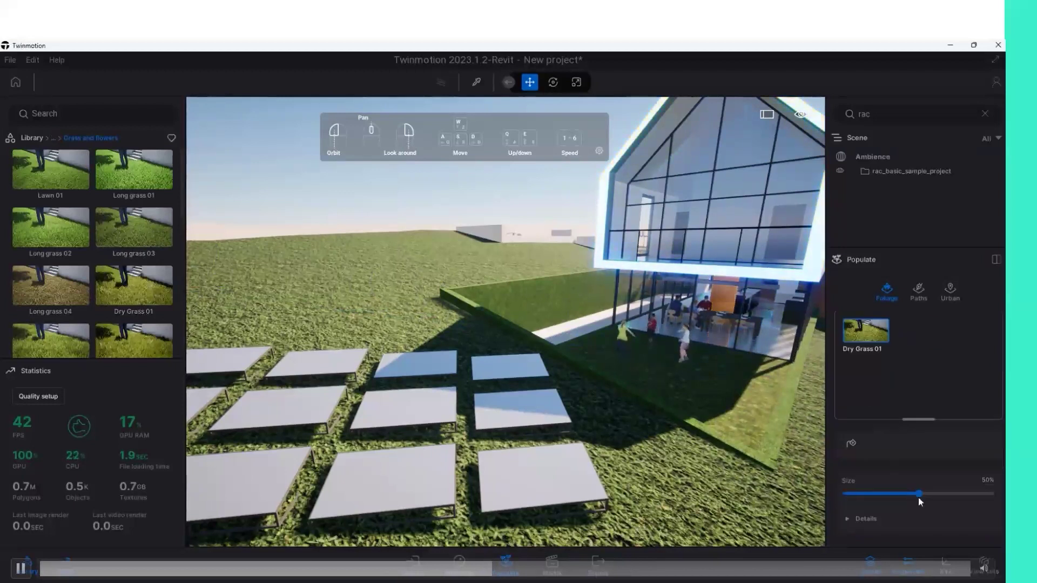
click(848, 446)
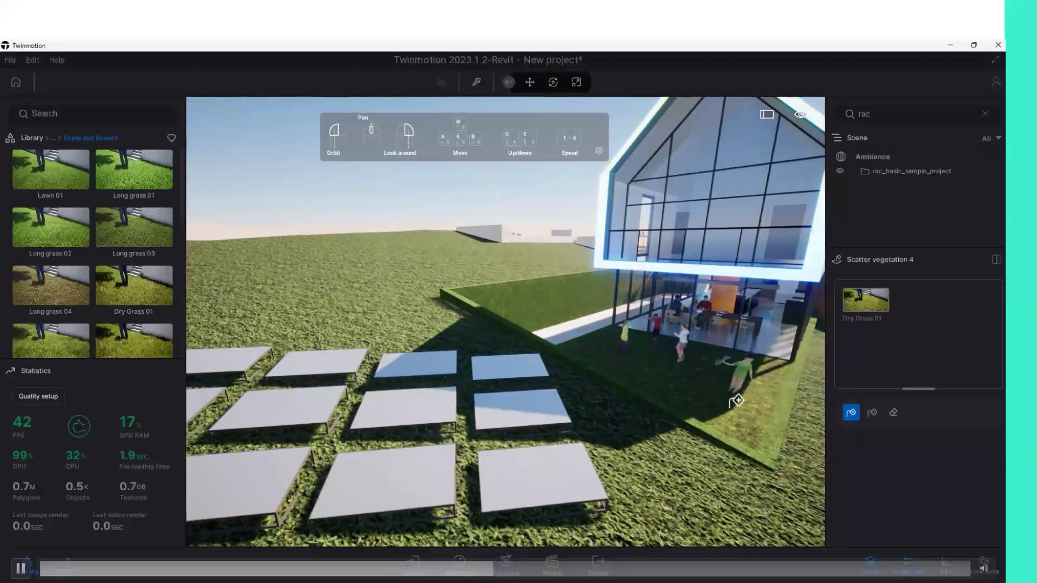
scroll(745, 404, up, 5)
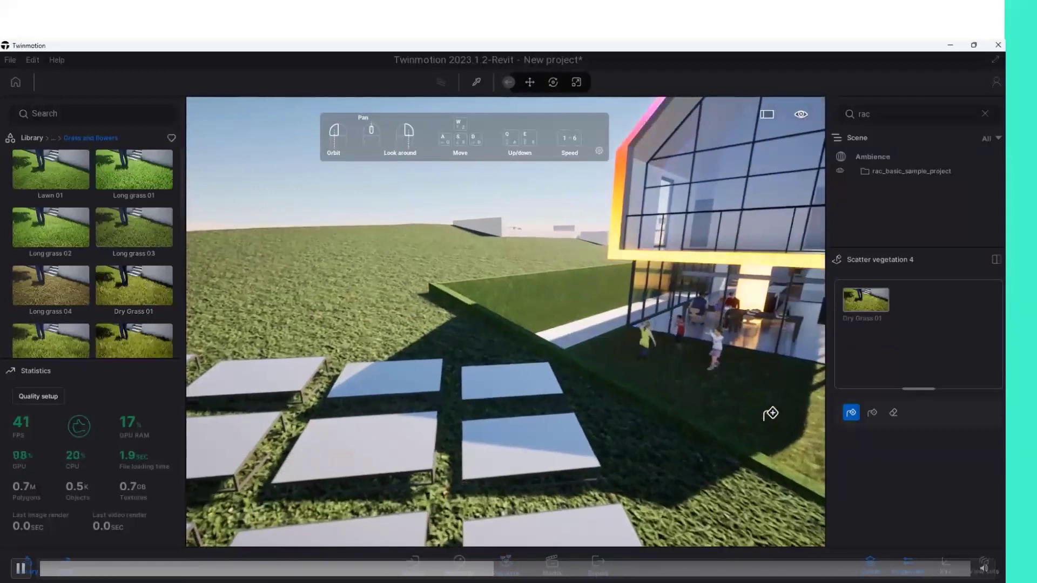
scroll(655, 364, down, 4)
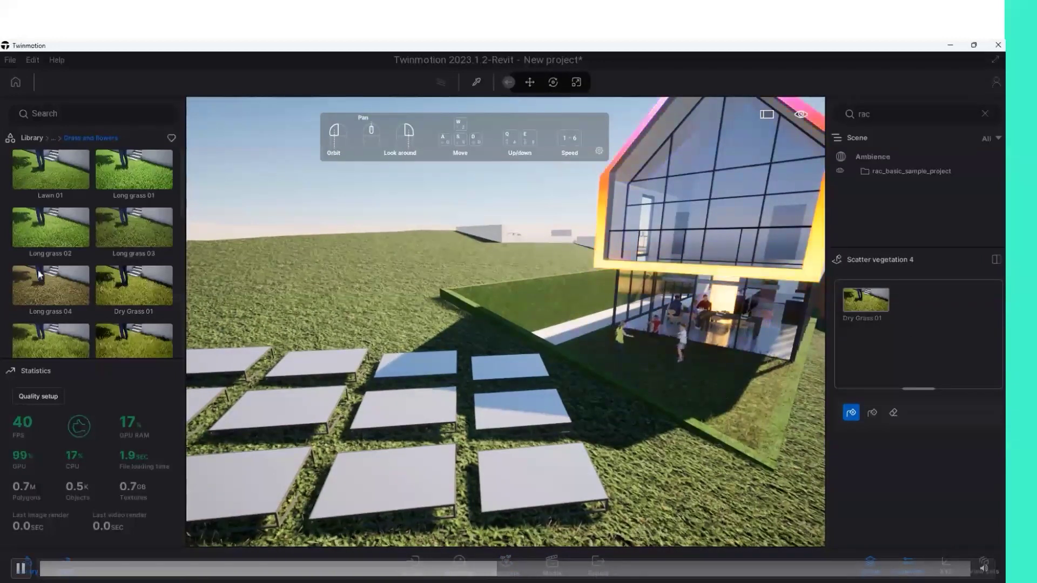
Add Long grass 02 to the scatter, reduce size to 21%, and resume scattering.
drag(66, 228, 951, 351)
click(916, 463)
drag(916, 465, 876, 464)
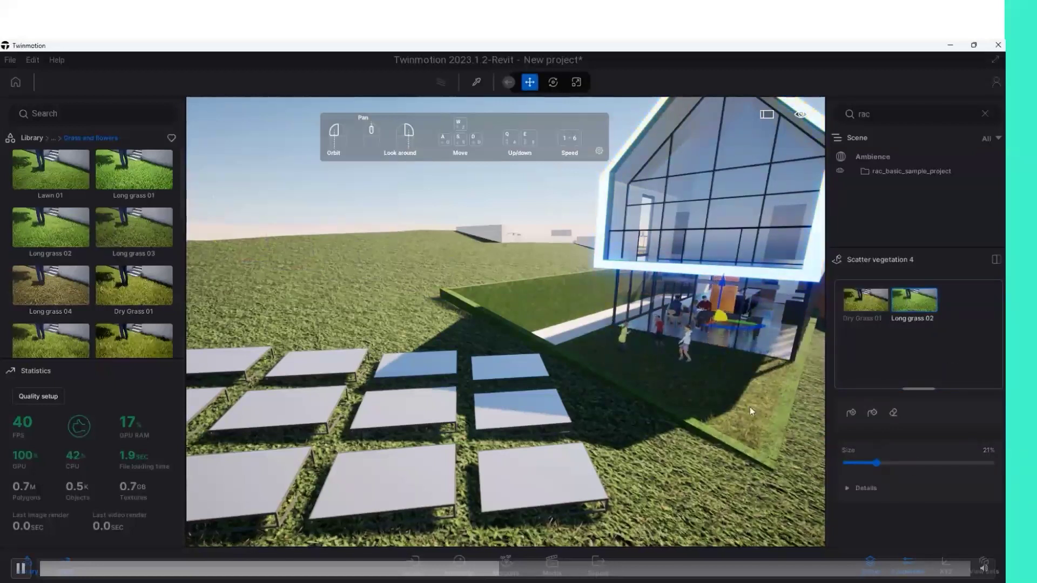
click(850, 413)
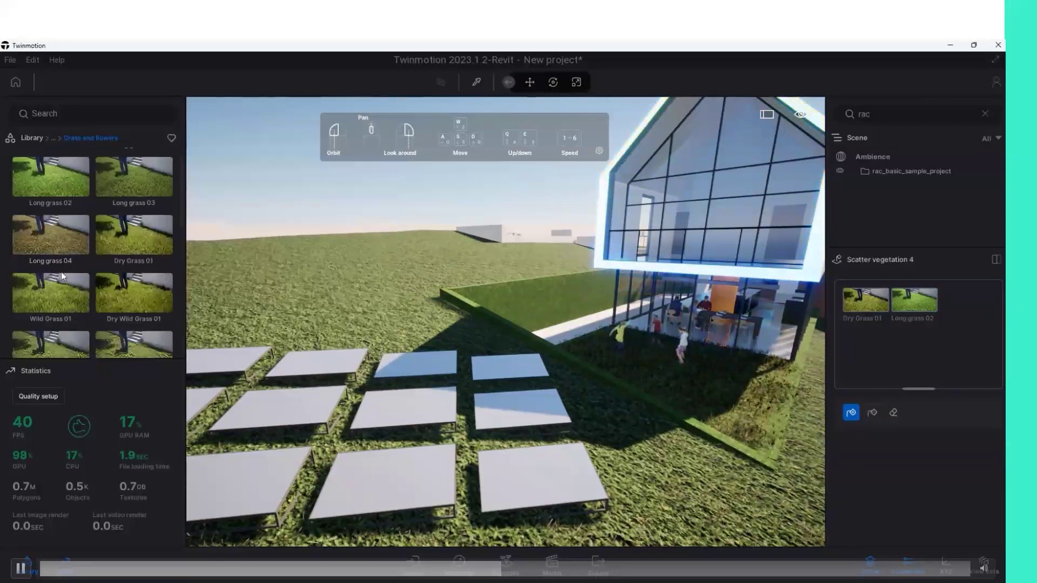
Scatter Clovers 01 at 11% size onto the lawn by the house.
scroll(59, 271, down, 3)
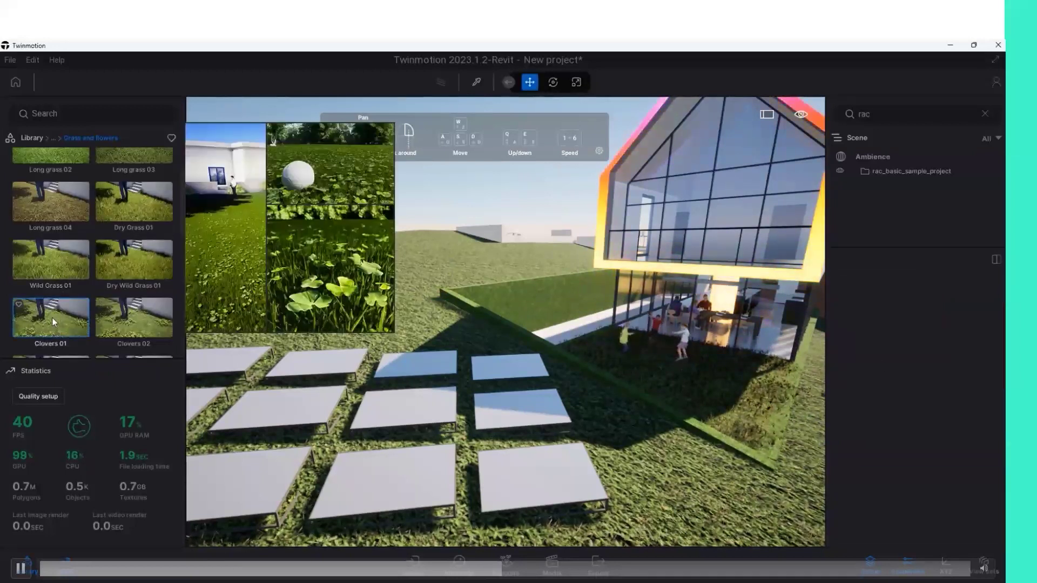
click(505, 562)
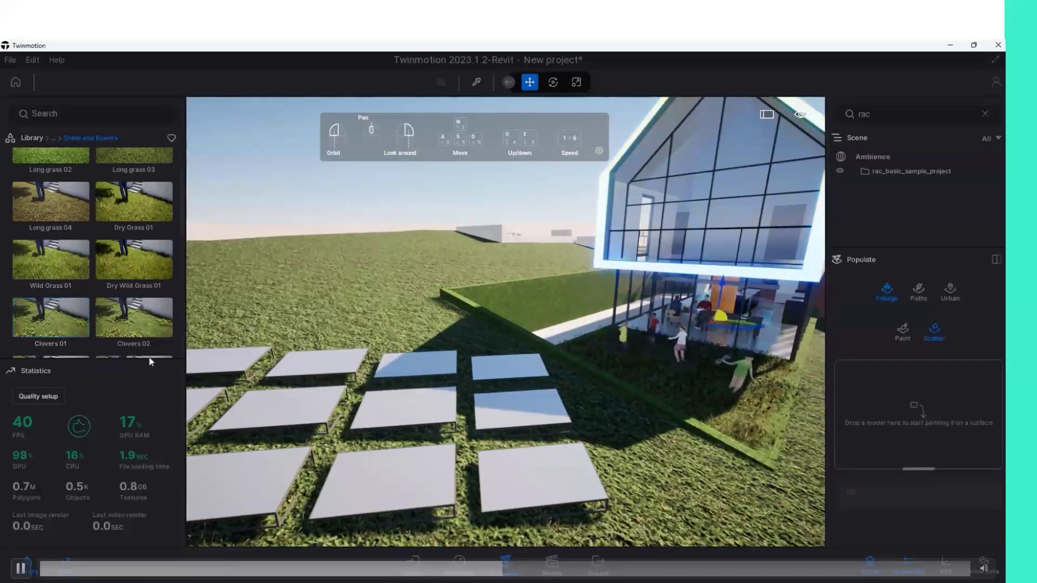
drag(79, 323, 921, 424)
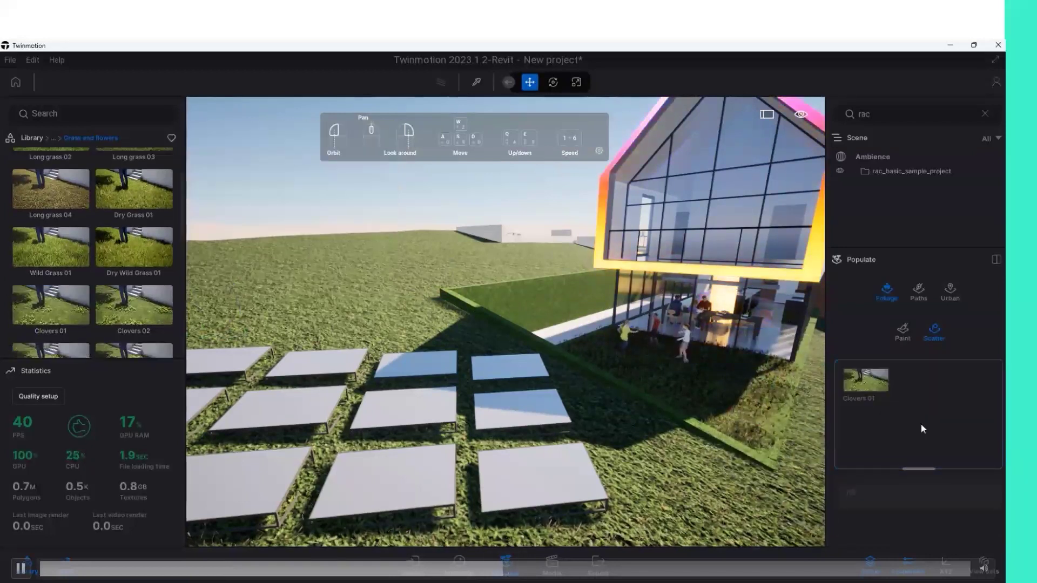
click(870, 383)
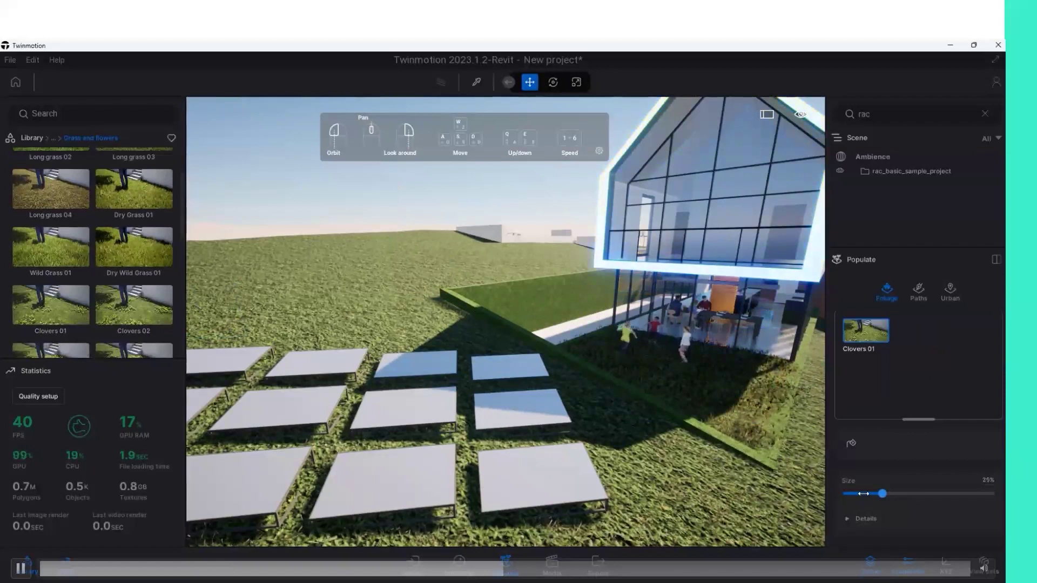
click(851, 442)
click(732, 396)
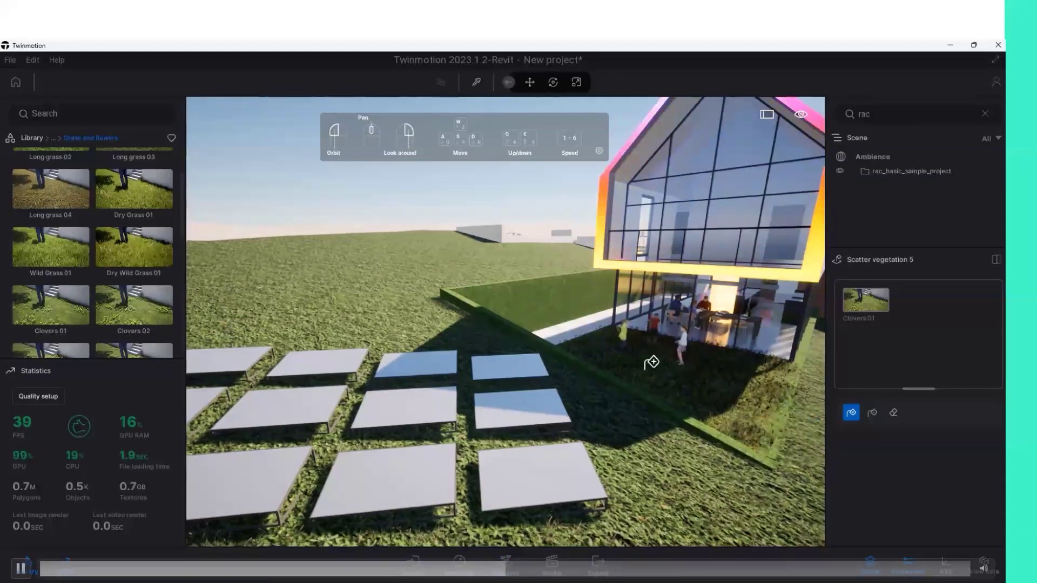
Move the camera sideways with D to view the house and lot.
key(d)
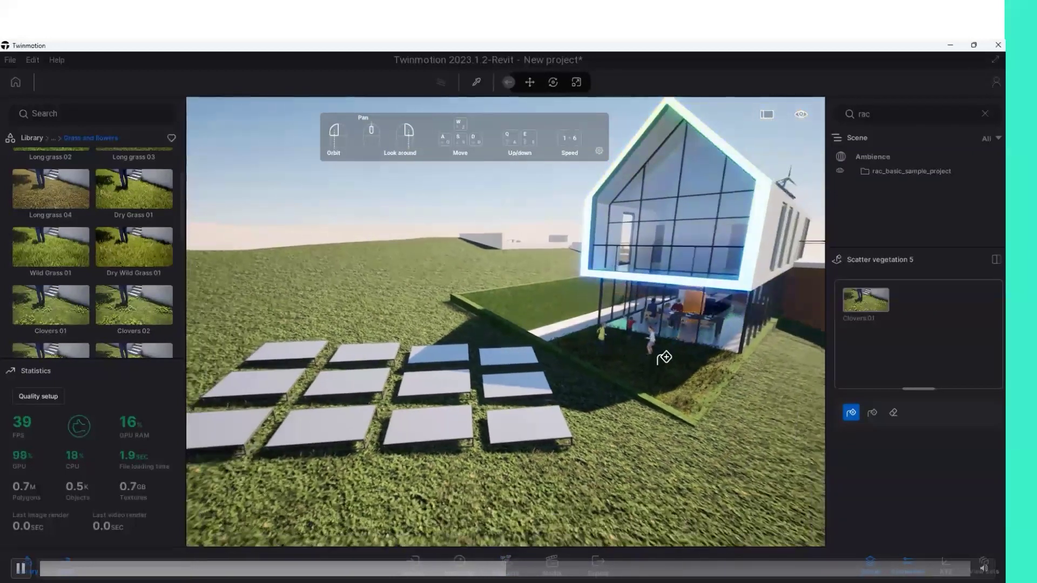
key(d)
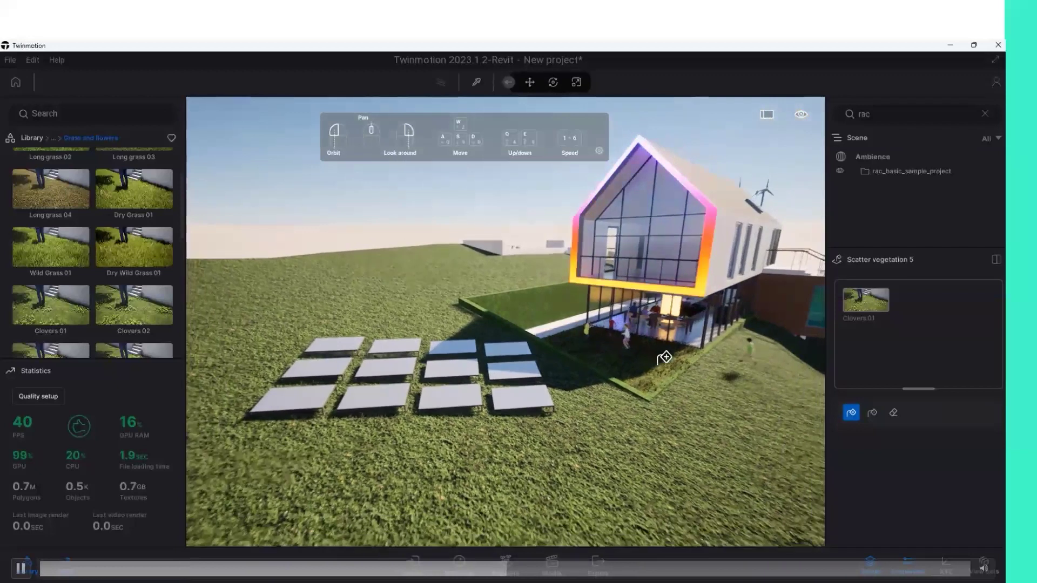
key(d)
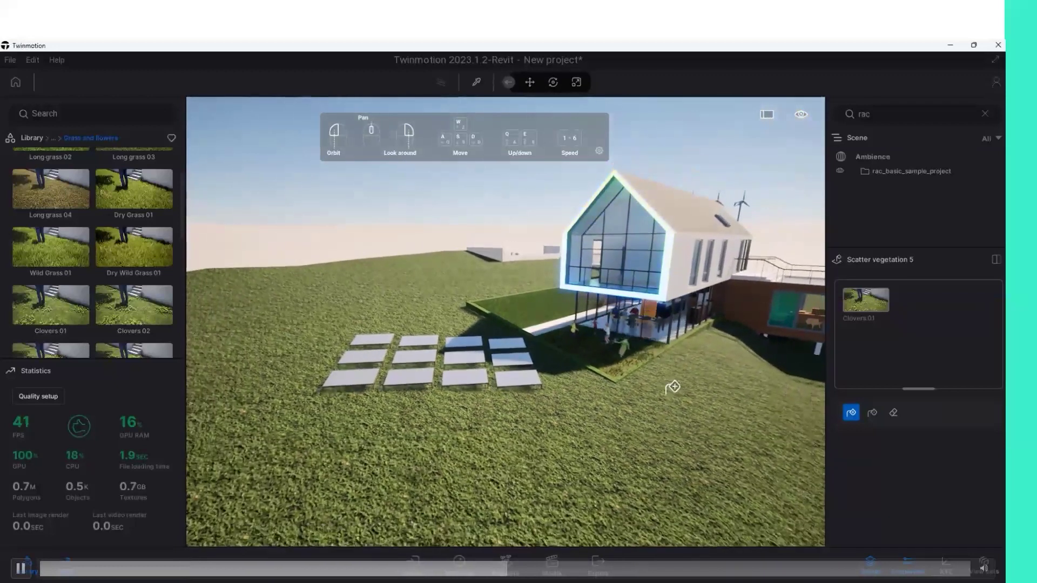
key(d)
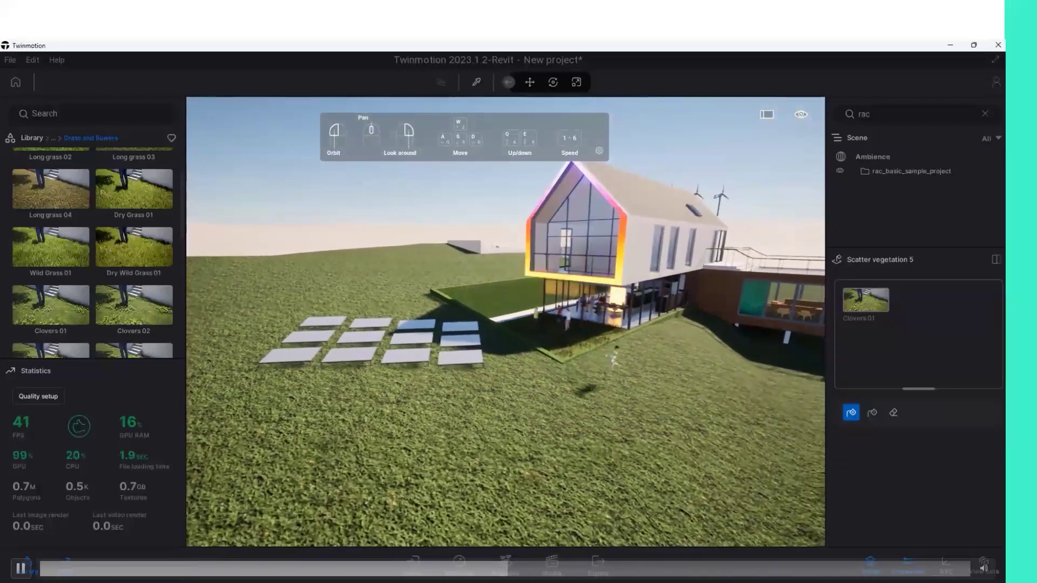
Load Littleleaf Linden and Hachiku bamboo into a 2.6 m paint brush and paint the first vegetation.
click(32, 136)
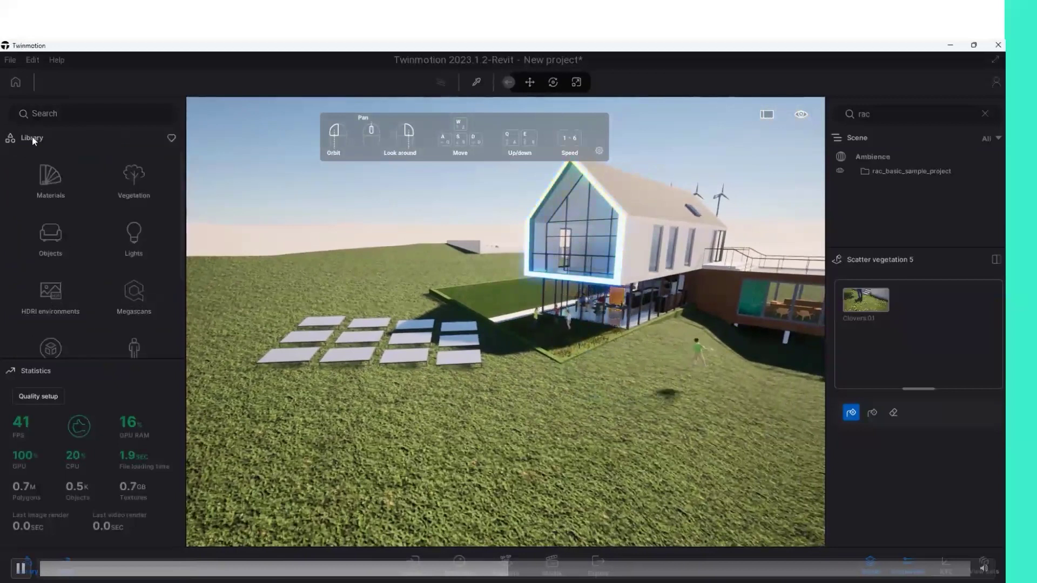
click(142, 186)
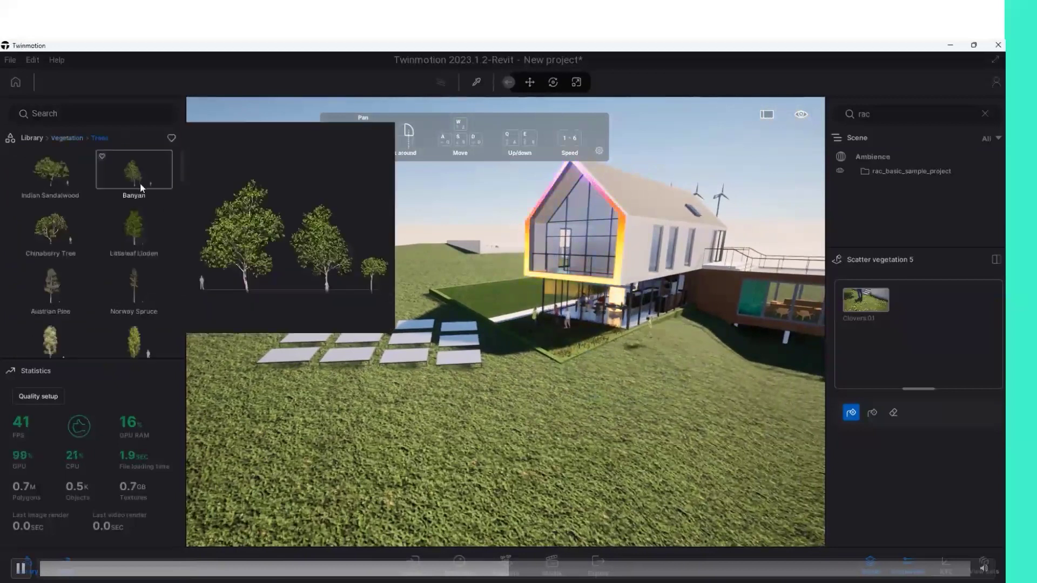
click(515, 579)
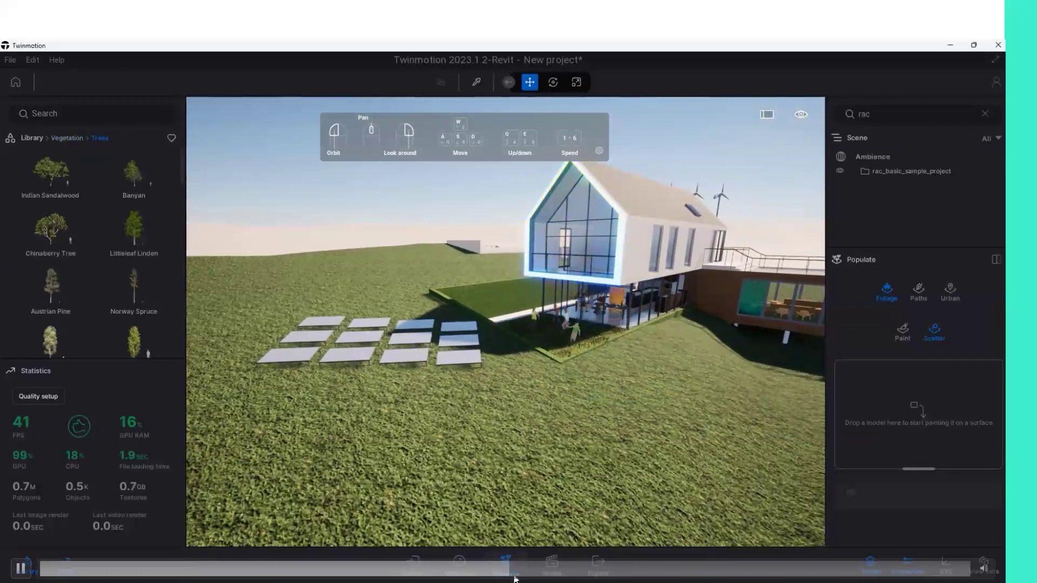
mouse_move(134, 228)
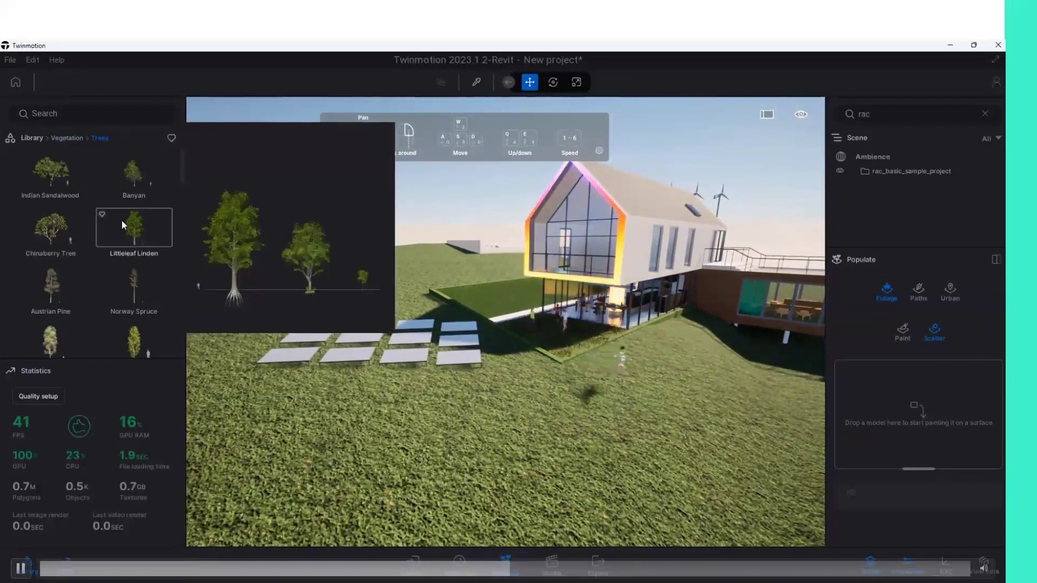
drag(126, 226, 873, 393)
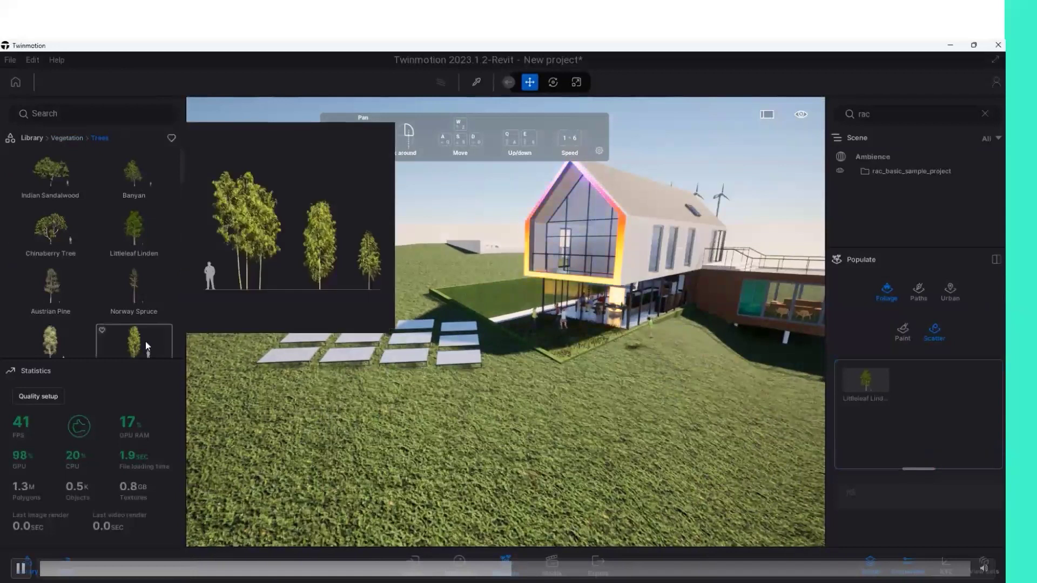
scroll(145, 341, down, 1)
drag(140, 293, 864, 410)
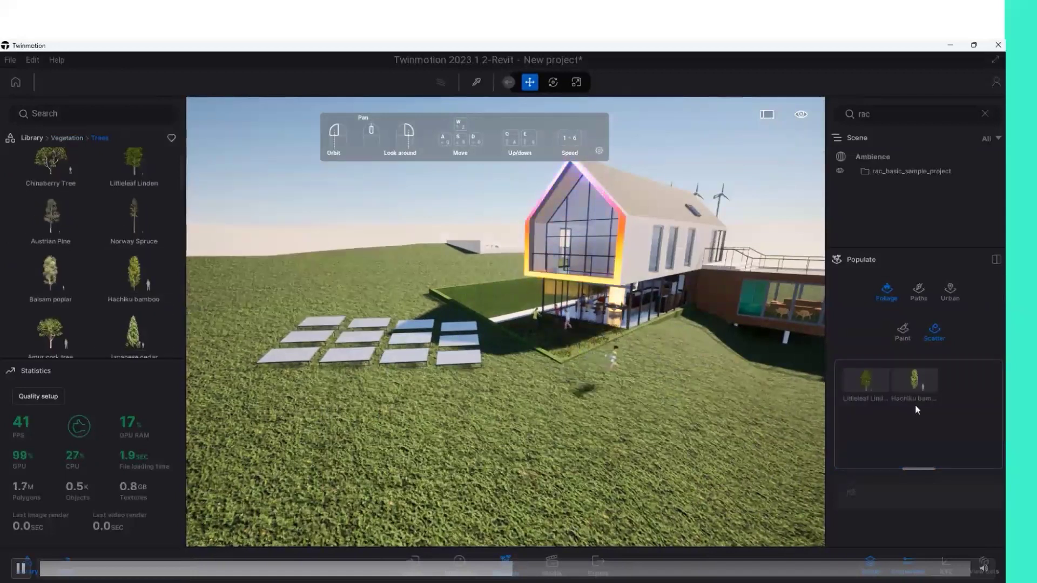
click(907, 335)
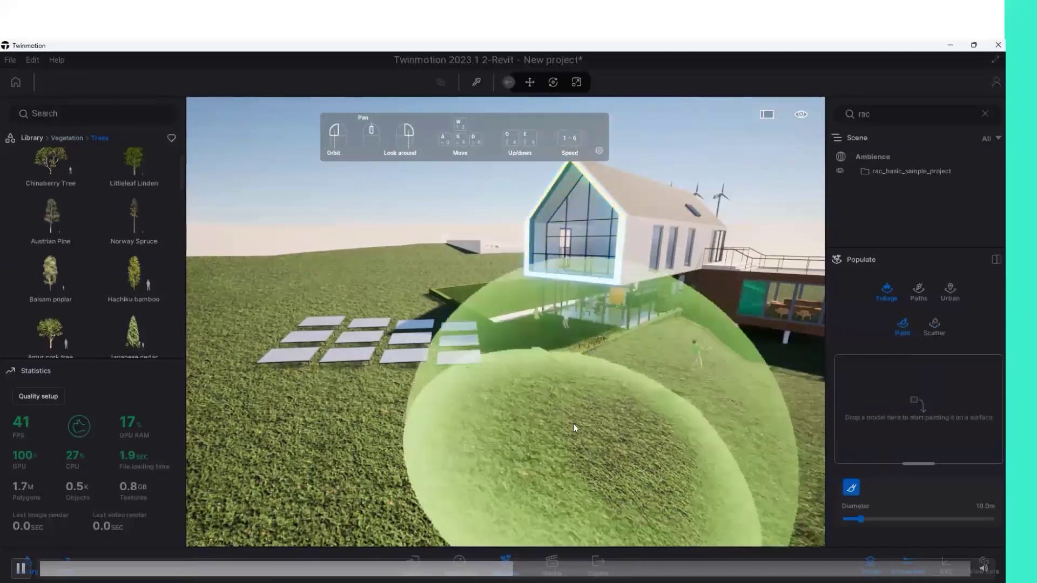
drag(853, 519, 844, 519)
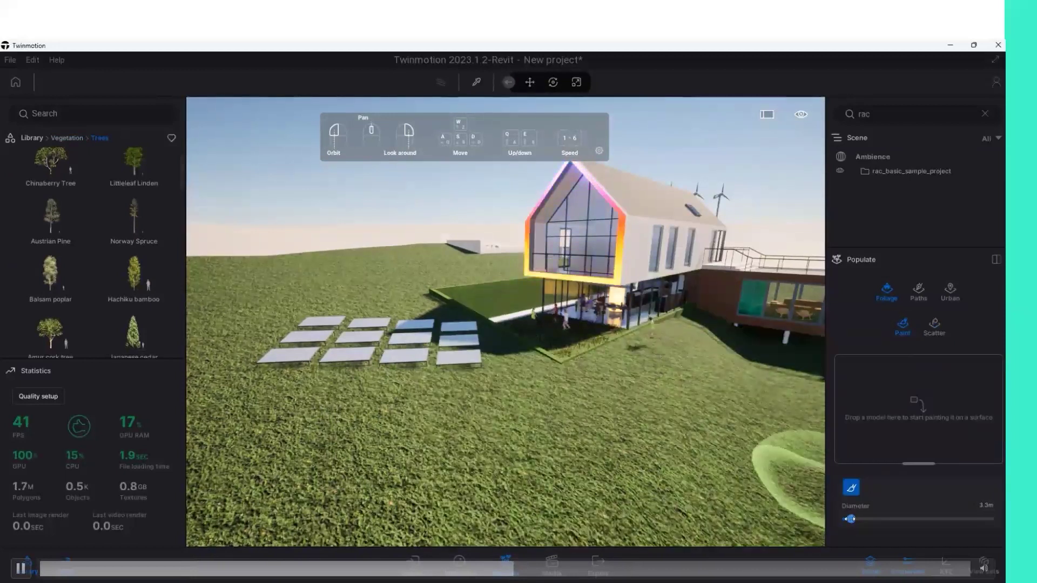
click(513, 420)
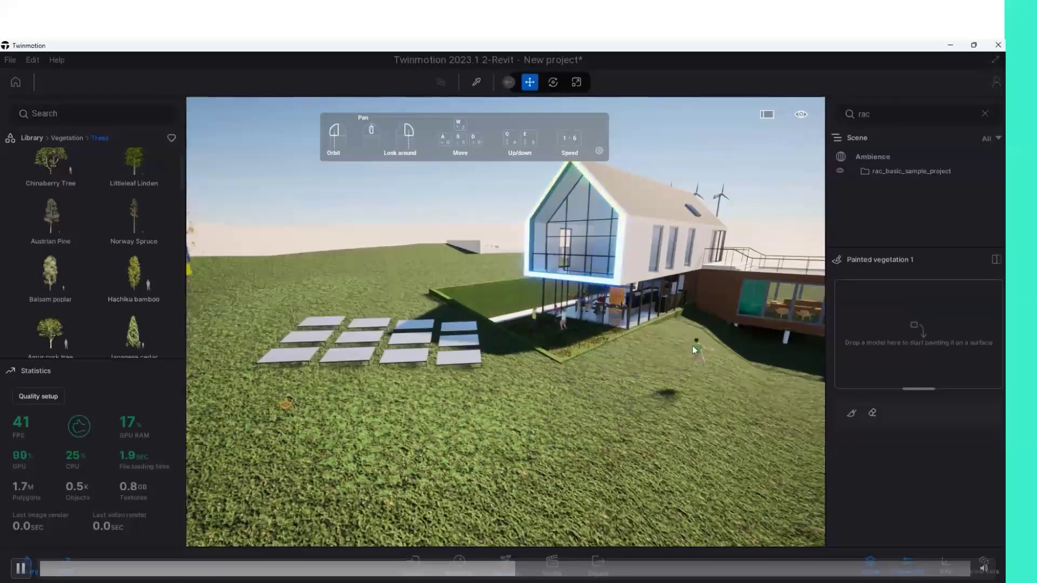
Add Hachiku bamboo, Balsam poplar and Sweet Orange Tree, widen the brush to 8.0 m and paint.
drag(129, 271, 920, 351)
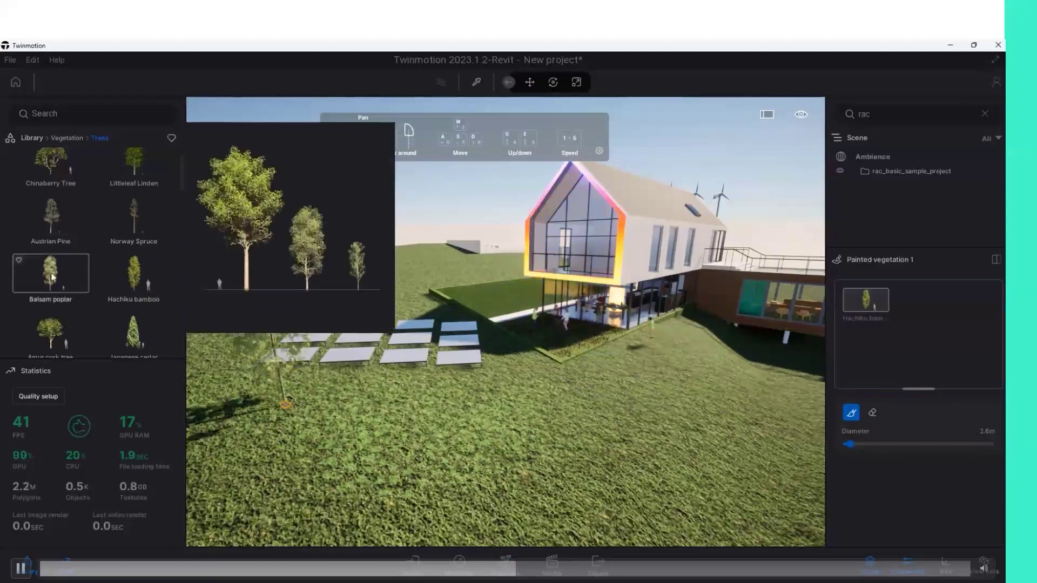
drag(50, 272, 931, 321)
scroll(115, 303, down, 2)
scroll(115, 301, down, 2)
scroll(114, 299, down, 2)
scroll(114, 299, down, 2)
scroll(114, 299, down, 2)
scroll(115, 299, down, 2)
scroll(114, 299, down, 2)
scroll(115, 299, down, 2)
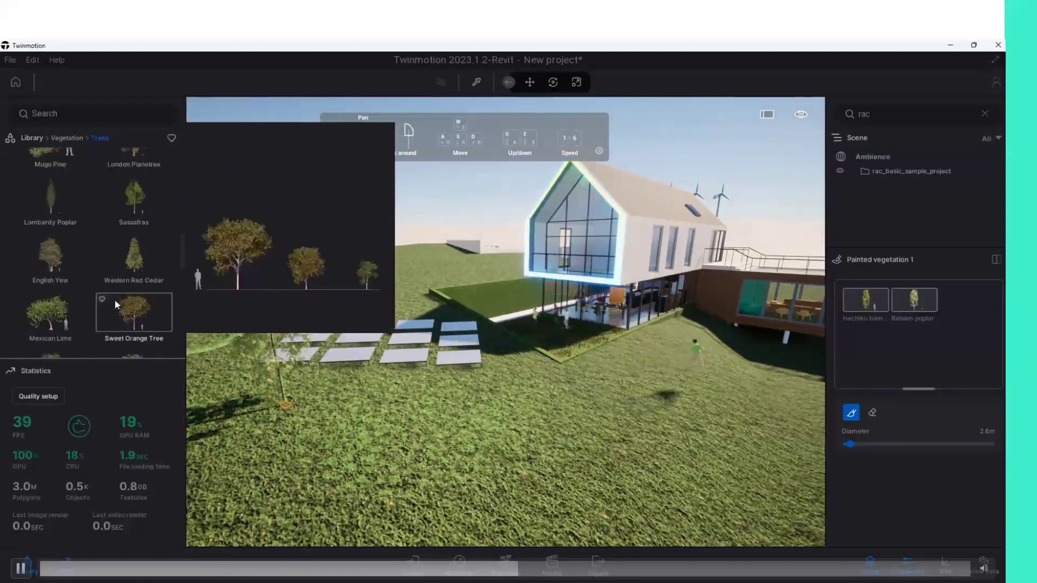
scroll(115, 299, down, 2)
key(Escape)
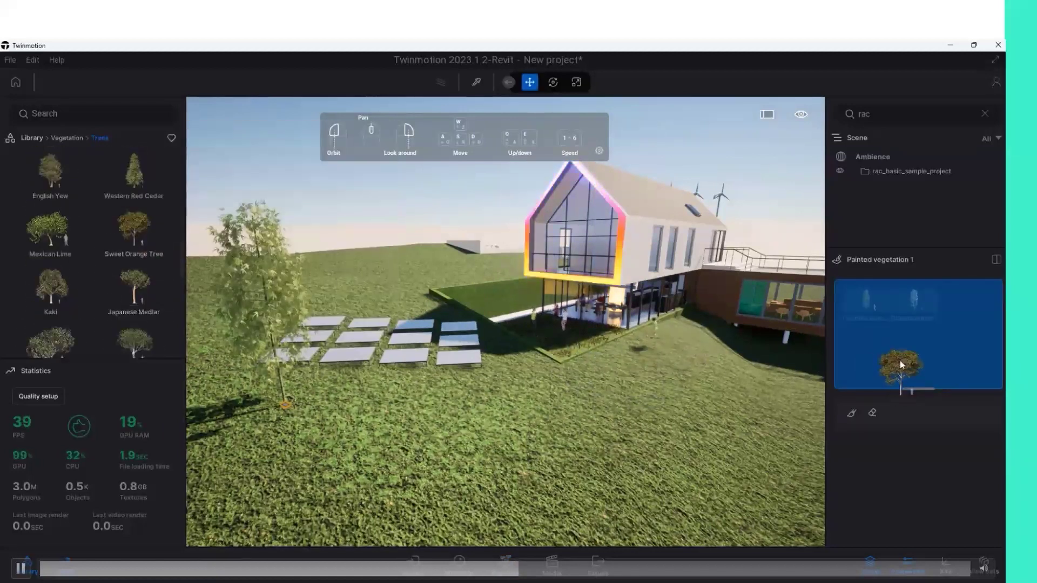
drag(881, 382, 900, 360)
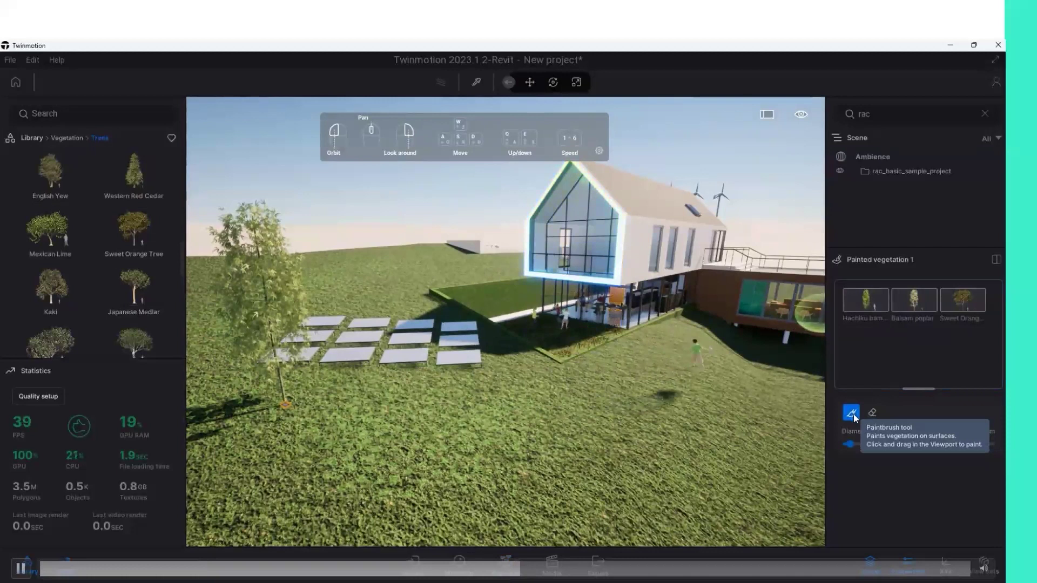
drag(848, 444, 859, 444)
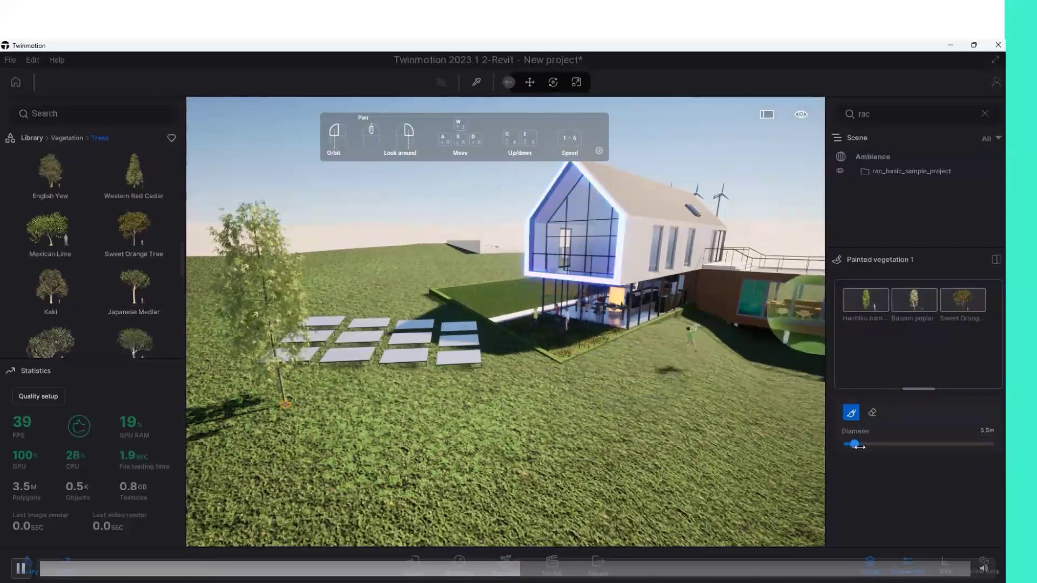
click(370, 279)
Paint trees and bushes over the left lawn, near the house and across the front lawn.
key(s)
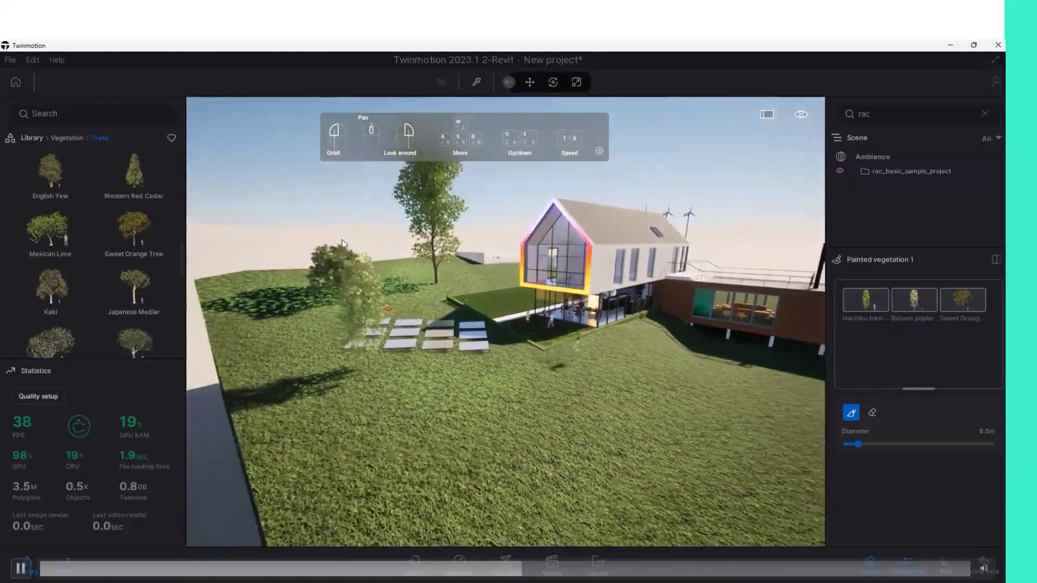
drag(356, 270, 248, 312)
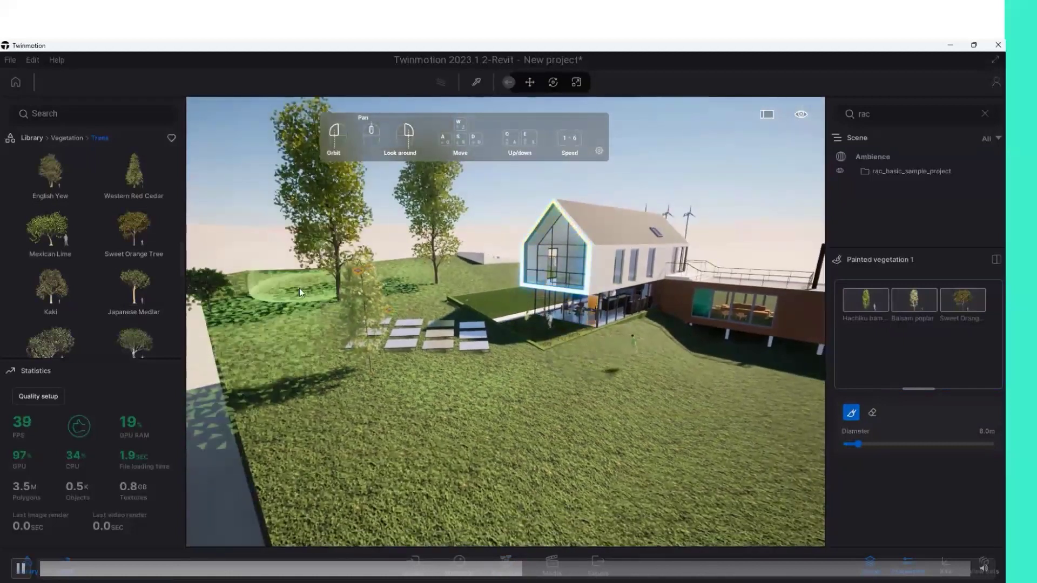
key(a)
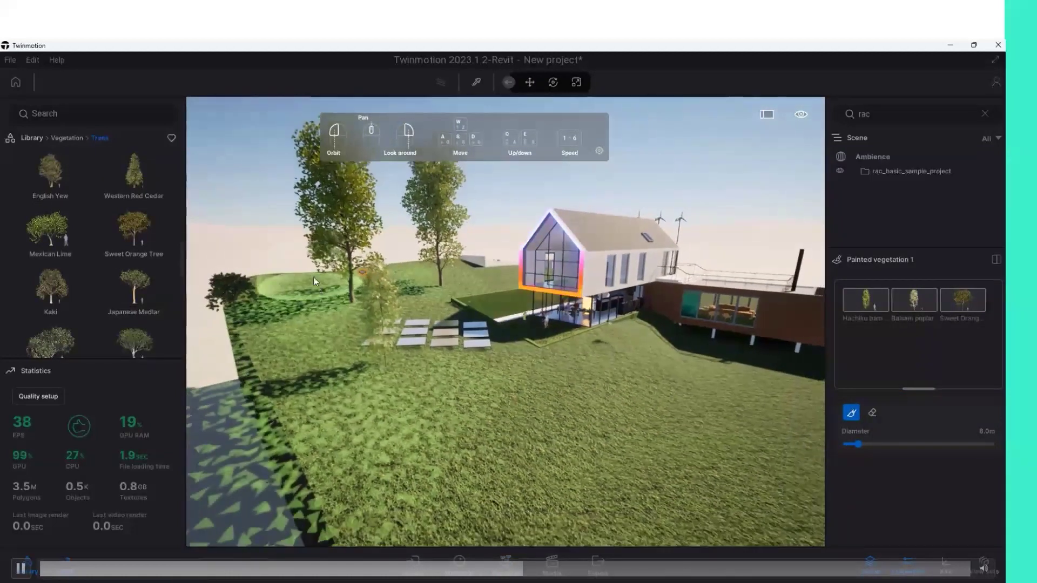
key(a)
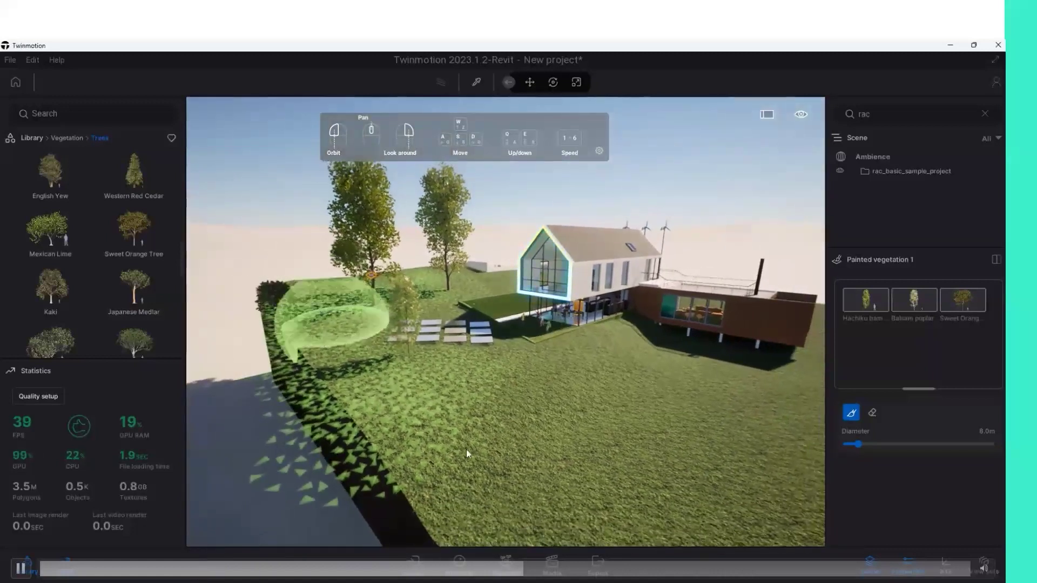
click(465, 450)
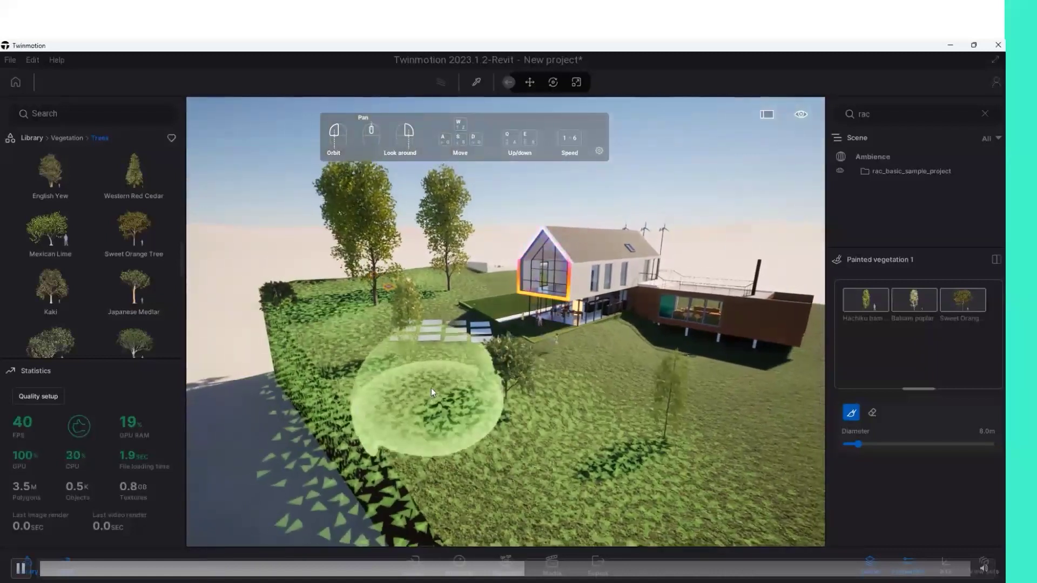
key(s)
mouse_move(456, 428)
mouse_down()
mouse_move(483, 494)
mouse_move(420, 421)
mouse_move(423, 341)
mouse_move(409, 319)
mouse_up()
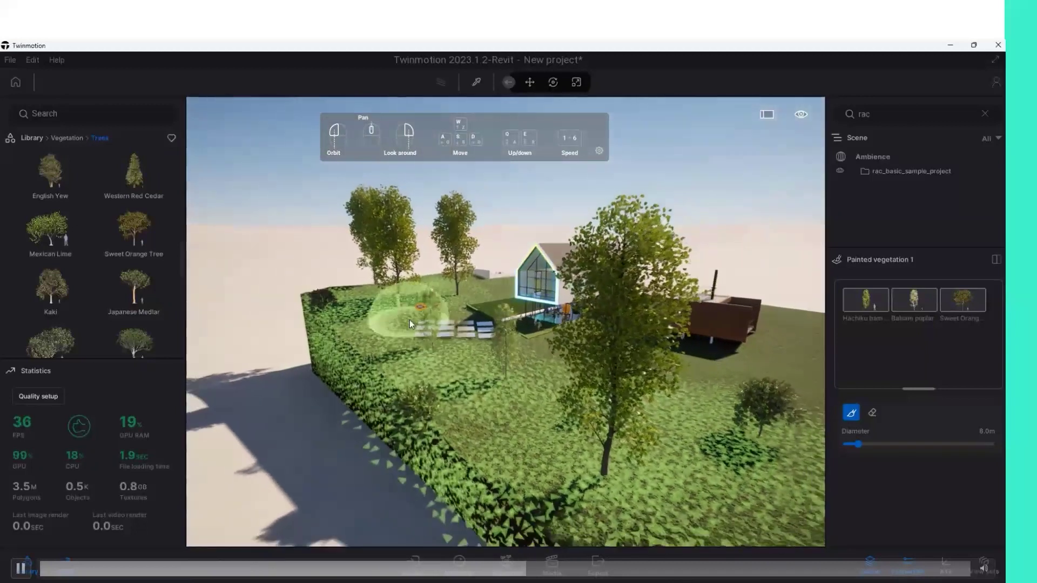
Turn the view and paint shrubs along the lawn and the lower and right terrain.
key(a)
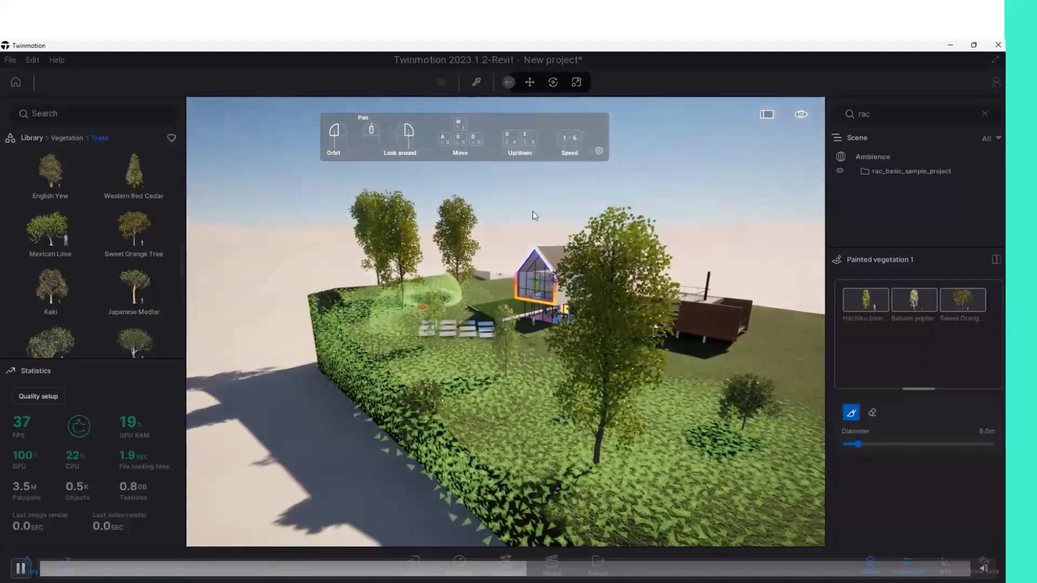
drag(534, 216, 679, 370)
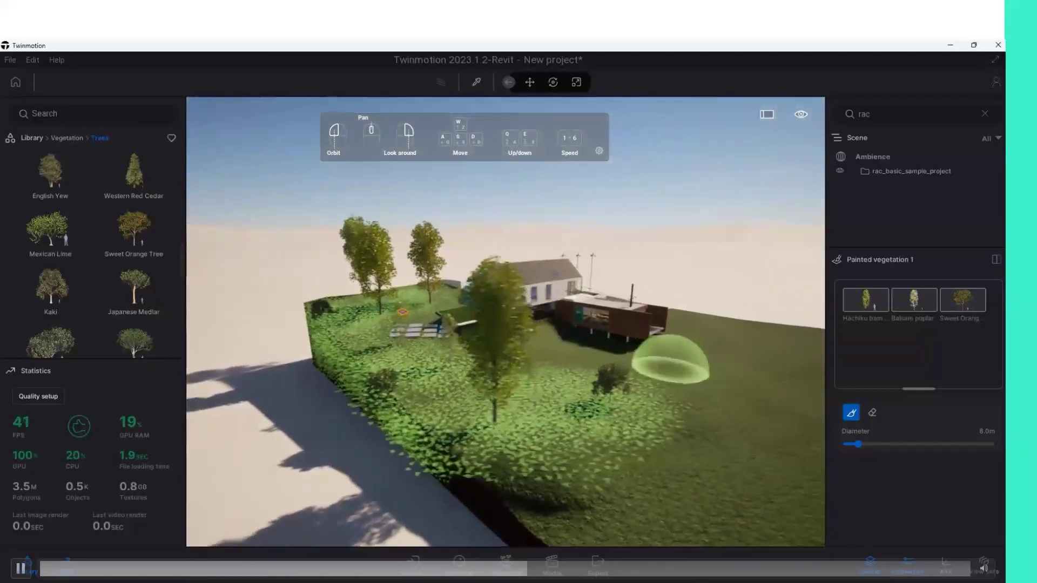
drag(681, 390, 779, 389)
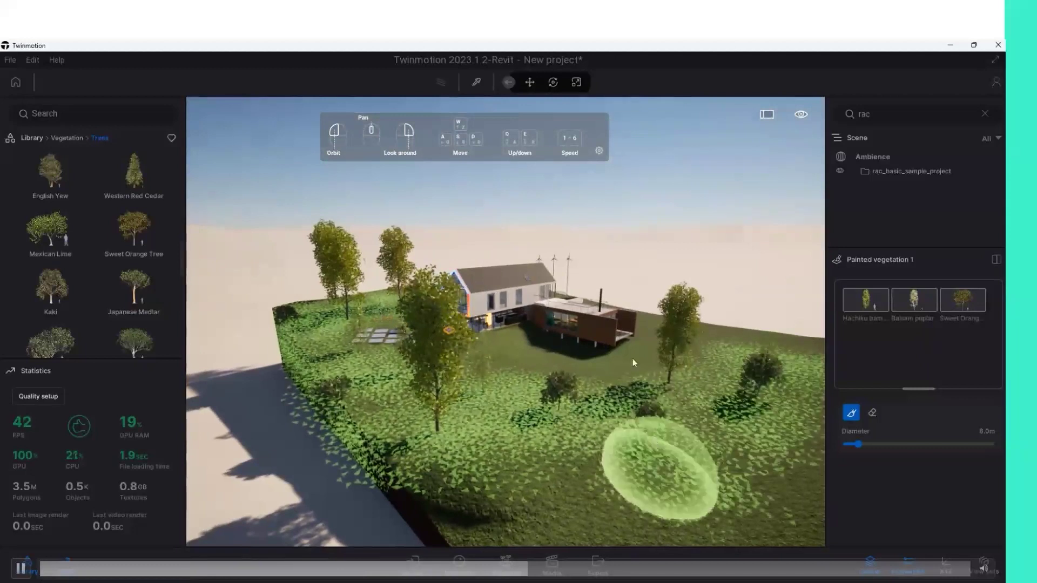
scroll(594, 400, down, 5)
scroll(552, 432, down, 3)
mouse_move(552, 432)
mouse_down()
mouse_move(516, 407)
mouse_move(731, 352)
mouse_move(646, 432)
mouse_move(724, 342)
mouse_move(729, 363)
mouse_move(646, 453)
mouse_move(703, 389)
mouse_move(665, 445)
mouse_up()
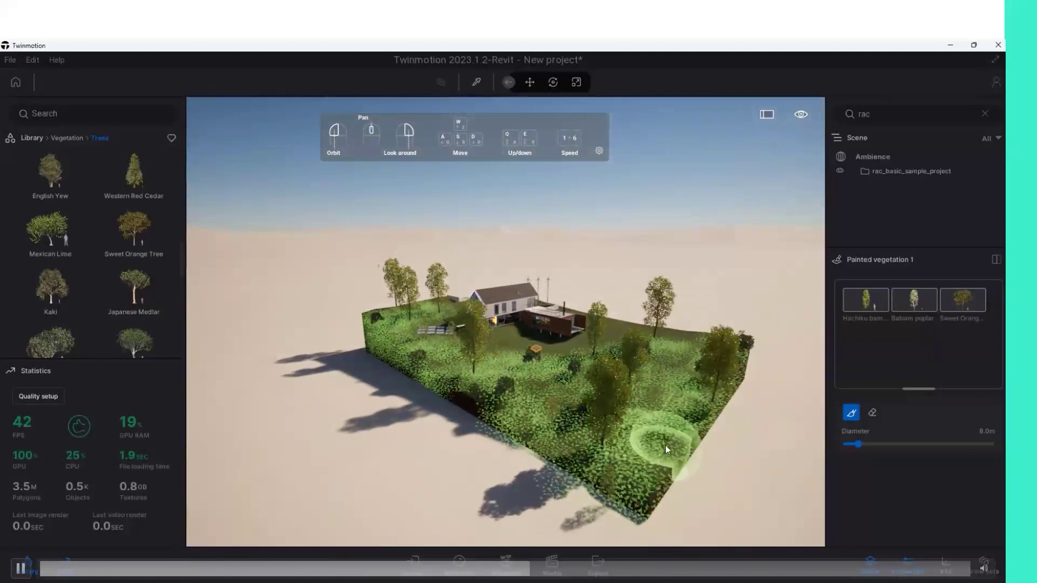
scroll(677, 426, up, 2)
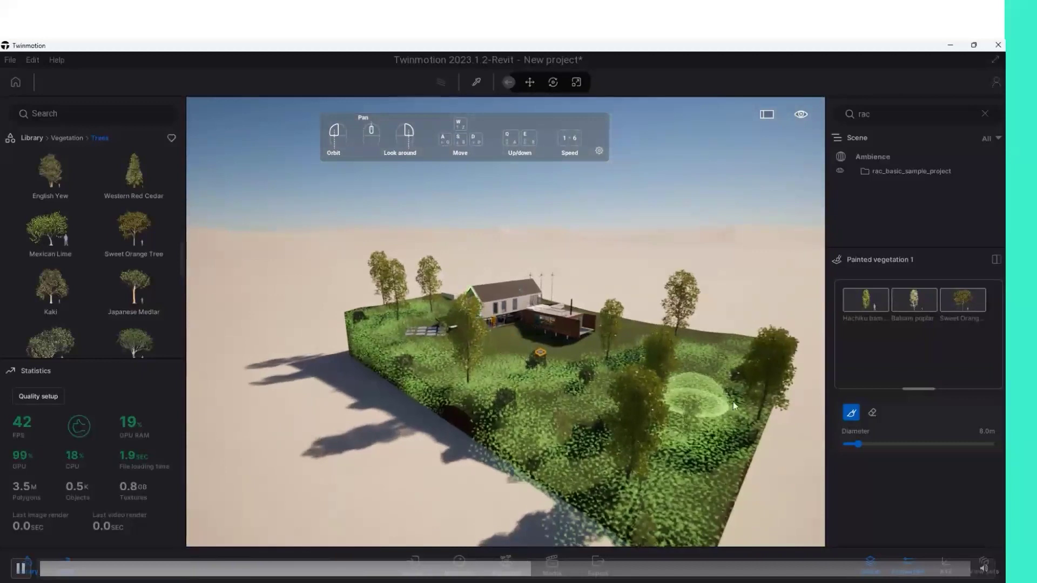
Trial-paint English Yew and Fig Tree with an 11.3 m brush, then undo the strokes.
click(966, 295)
mouse_move(134, 291)
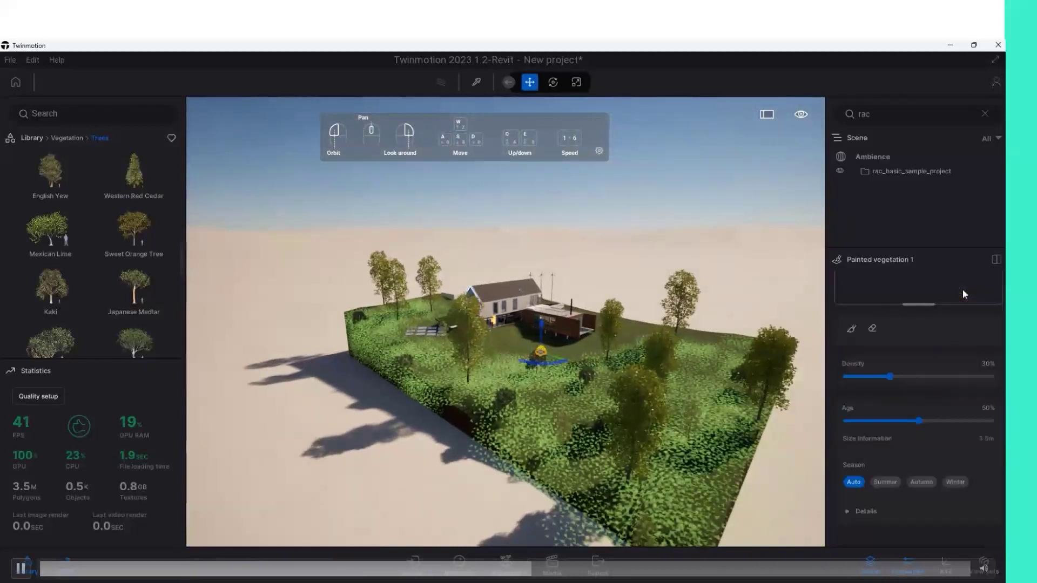
click(143, 299)
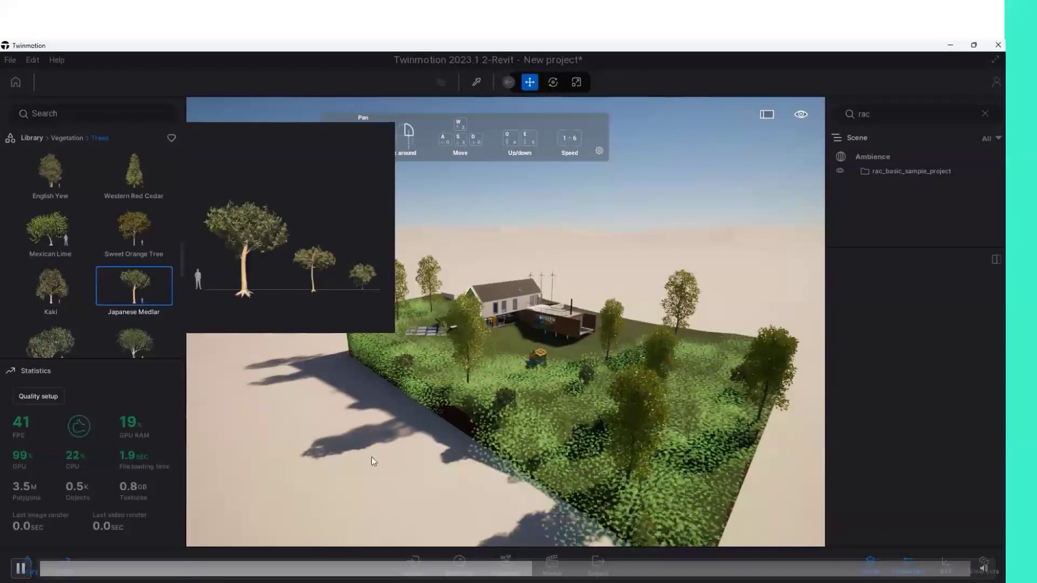
key(ctrl+z)
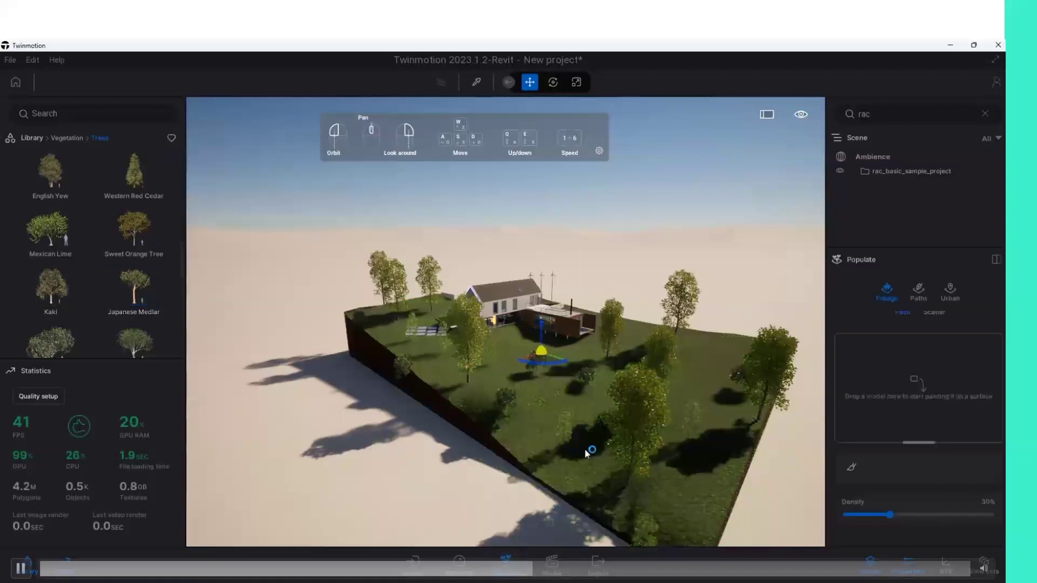
drag(50, 172, 901, 362)
scroll(70, 296, down, 1)
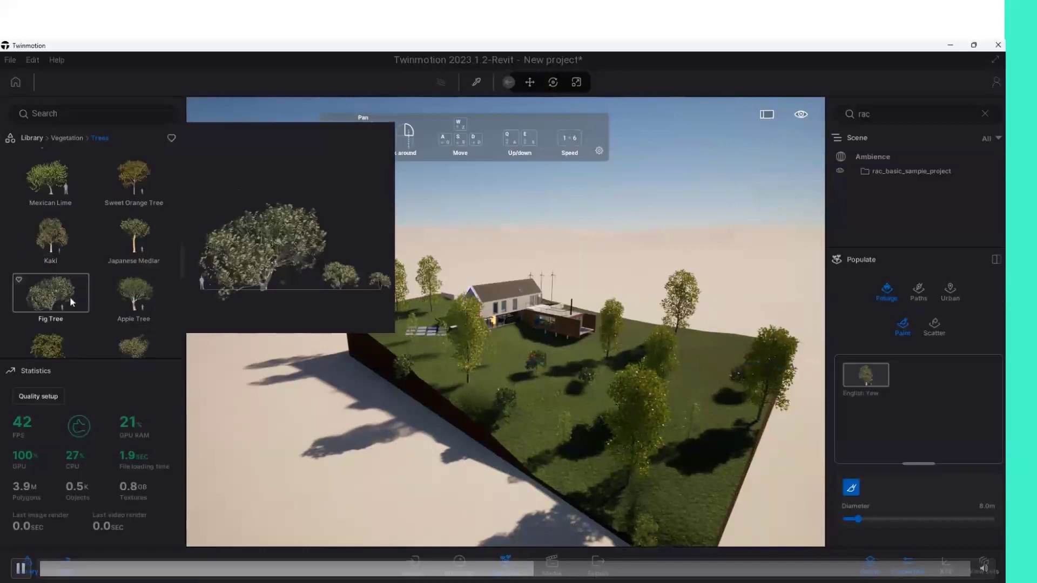
mouse_move(53, 294)
mouse_down()
mouse_move(942, 423)
mouse_move(932, 417)
mouse_up()
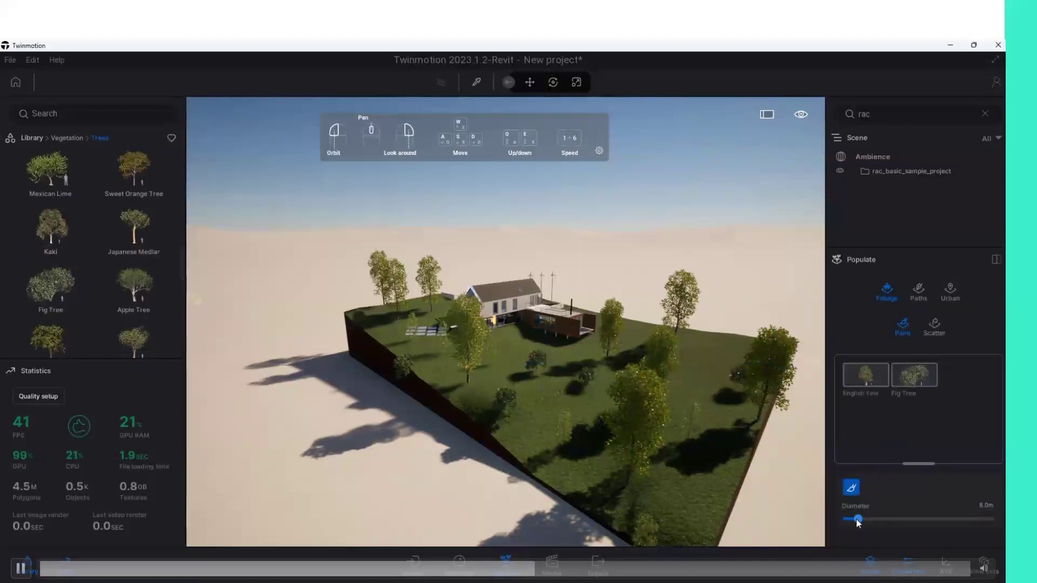
drag(857, 519, 862, 520)
mouse_move(717, 447)
mouse_down()
mouse_move(473, 430)
mouse_move(408, 344)
mouse_up()
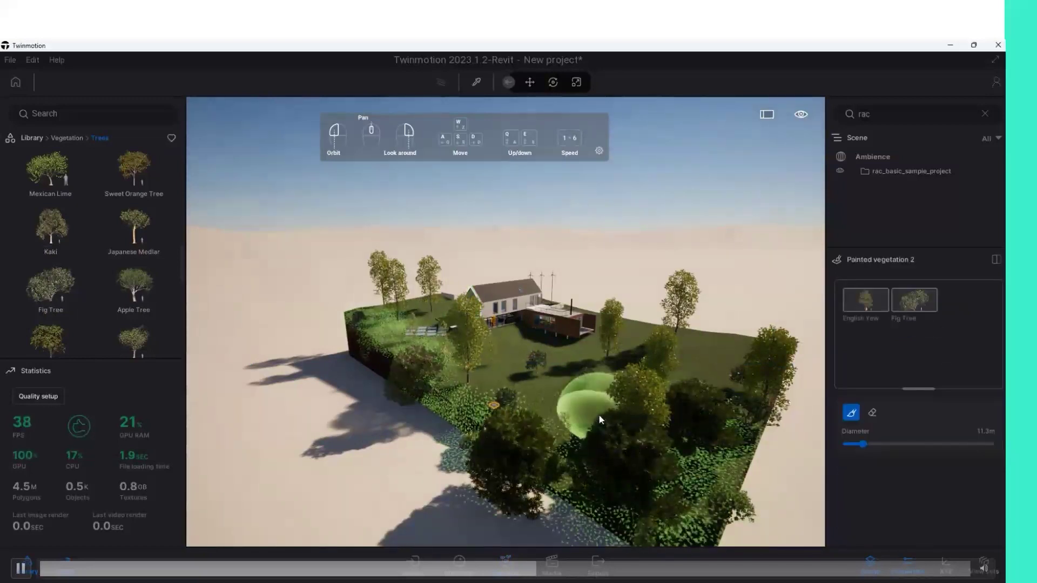
key(ctrl+z)
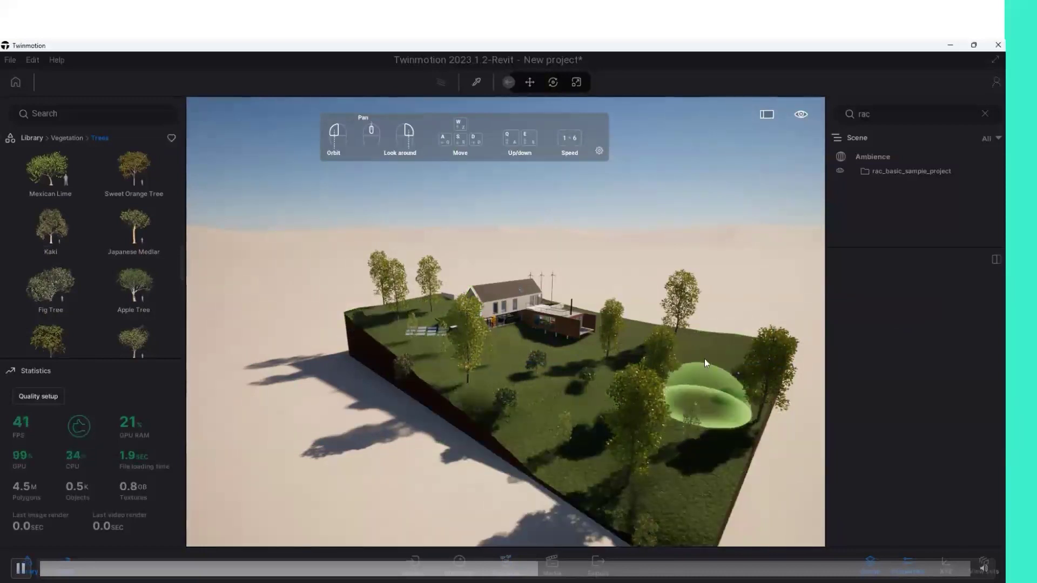
Load Apple Tree into the brush and paint it across the lawn.
click(505, 574)
drag(160, 301, 937, 413)
mouse_move(740, 422)
mouse_down()
mouse_move(416, 371)
mouse_move(374, 317)
mouse_move(510, 360)
mouse_up()
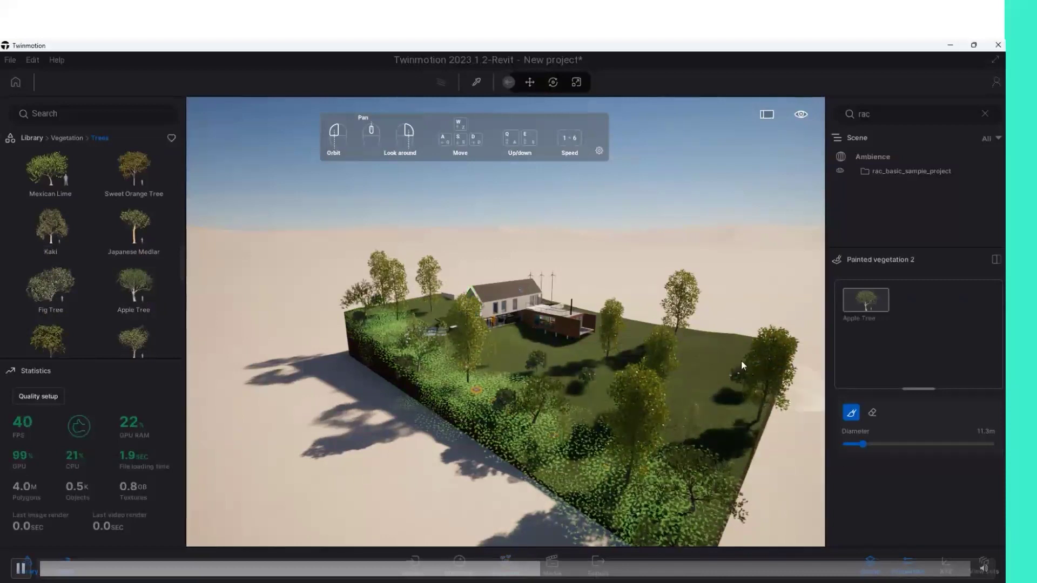
mouse_move(702, 381)
mouse_down()
mouse_move(709, 443)
mouse_move(657, 378)
mouse_up()
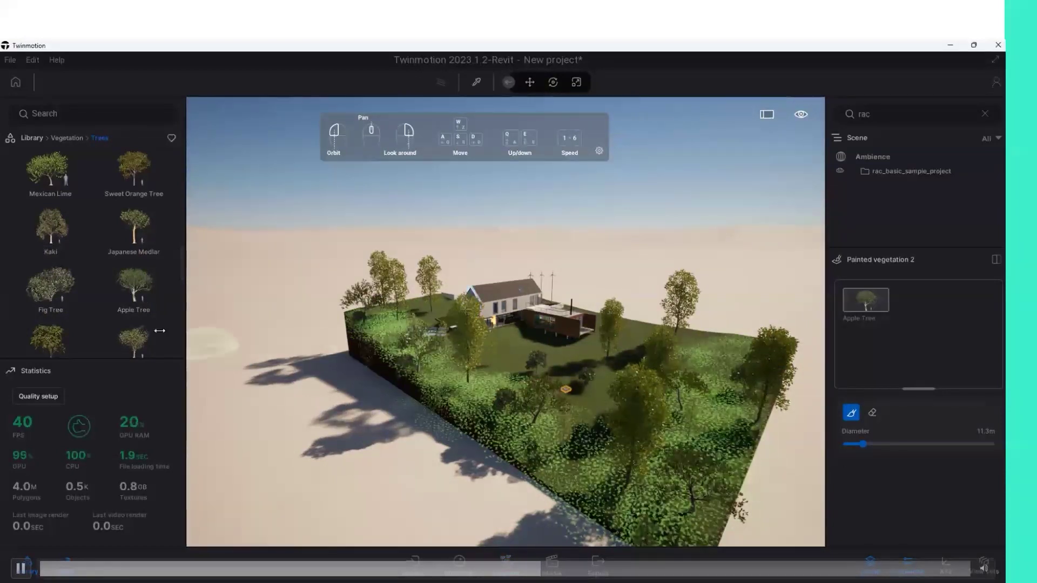
Place an Italian Cypress, a Manna Ash and a Cork Oak around the lot.
click(50, 296)
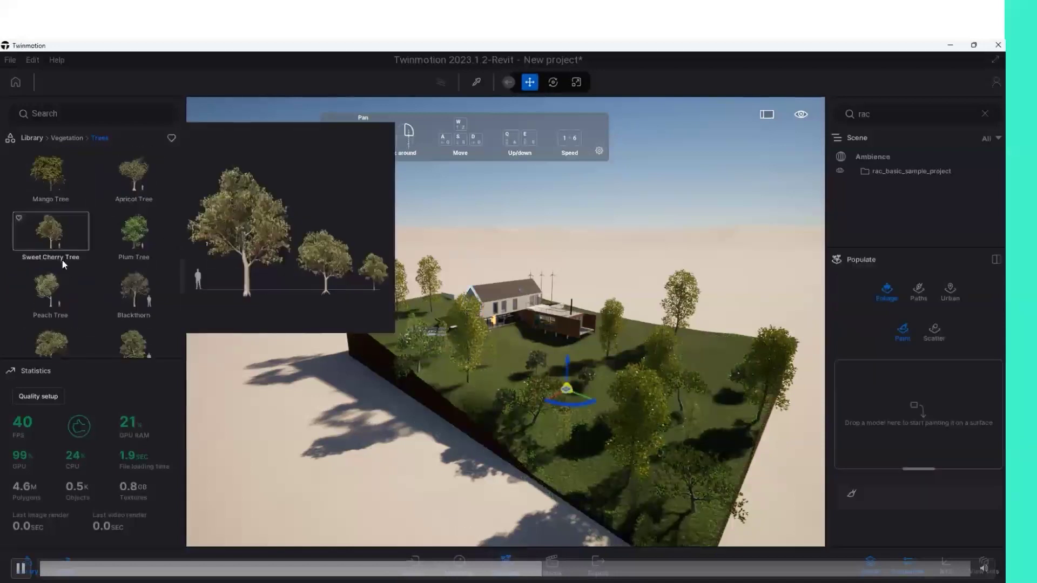
scroll(63, 260, down, 1)
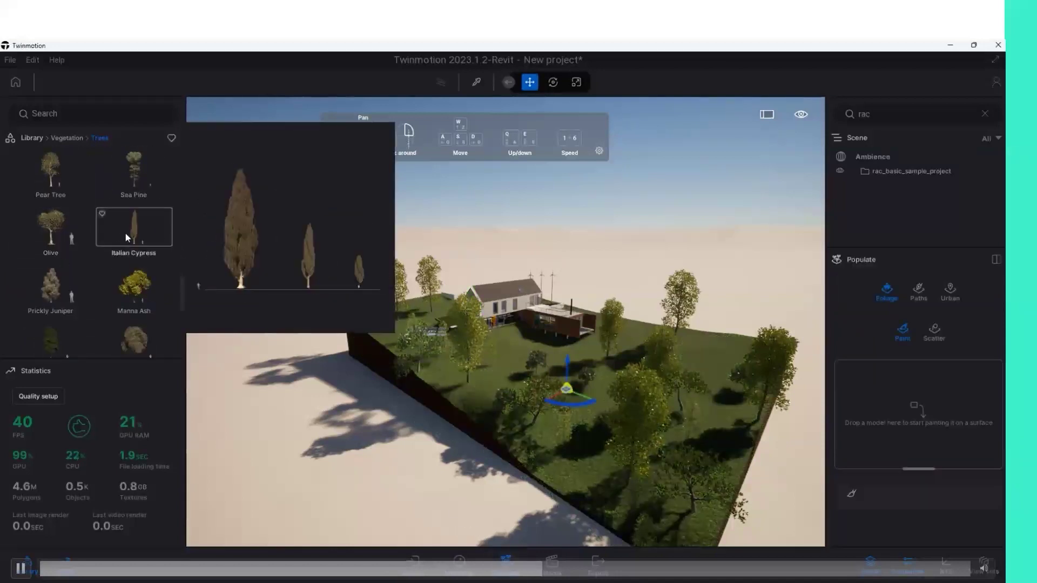
mouse_move(125, 235)
mouse_down()
mouse_move(444, 367)
mouse_move(480, 405)
mouse_up()
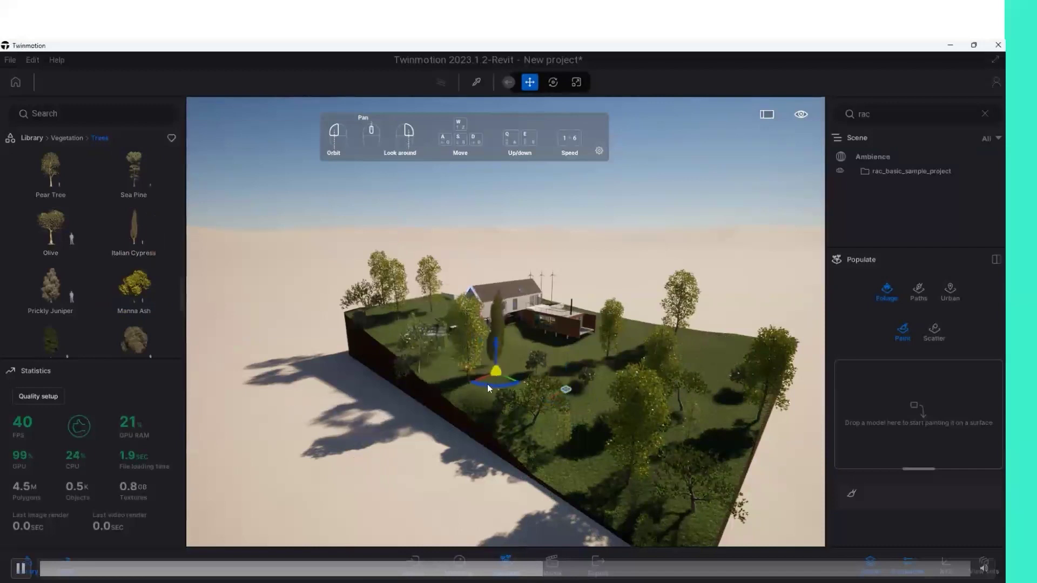
scroll(491, 451, up, 3)
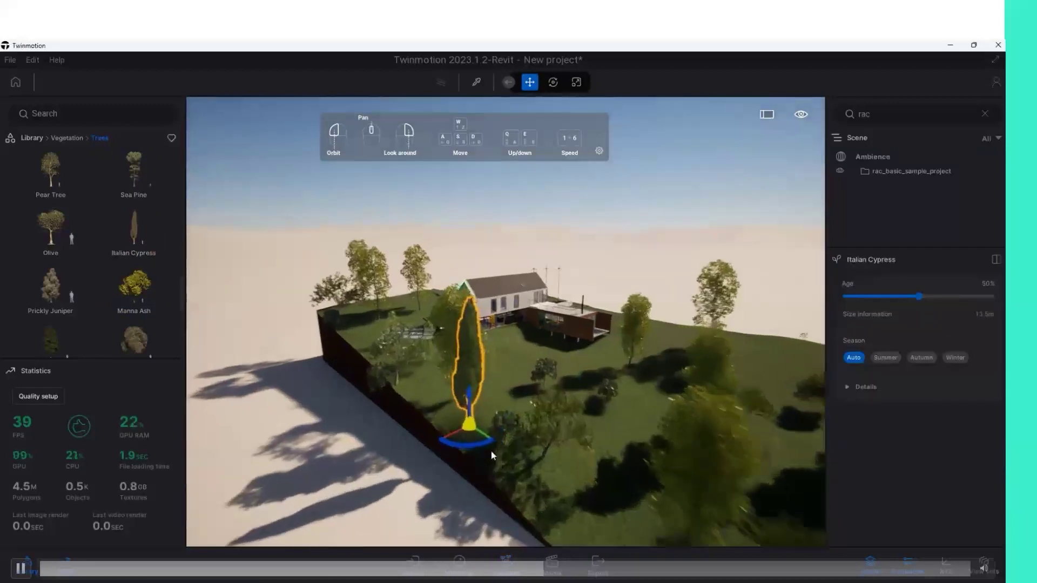
drag(127, 299, 588, 518)
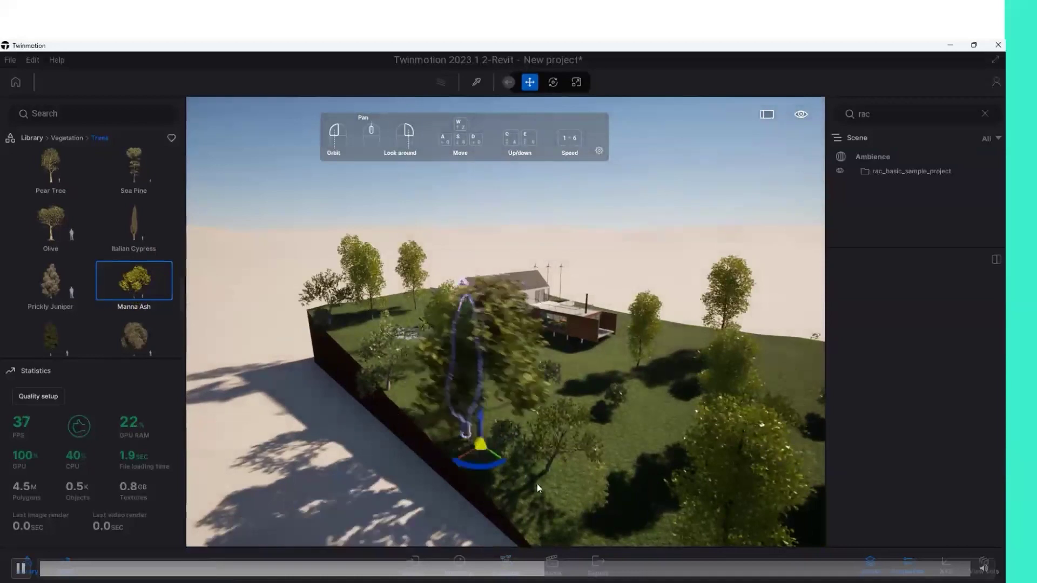
scroll(535, 339, down, 3)
mouse_move(535, 339)
mouse_down()
mouse_move(512, 324)
mouse_move(546, 429)
mouse_move(563, 430)
mouse_up()
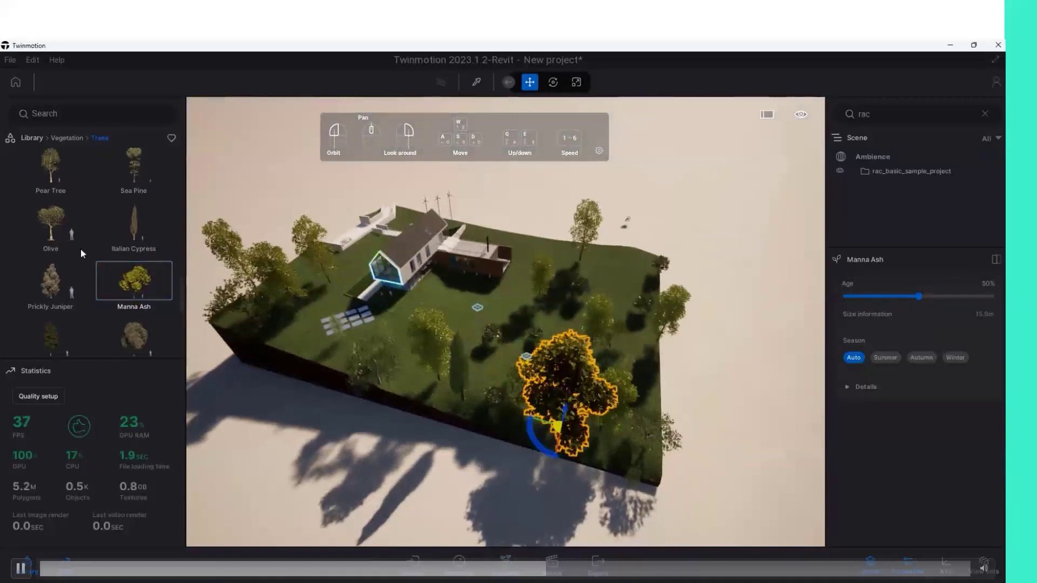
scroll(80, 248, down, 3)
click(44, 258)
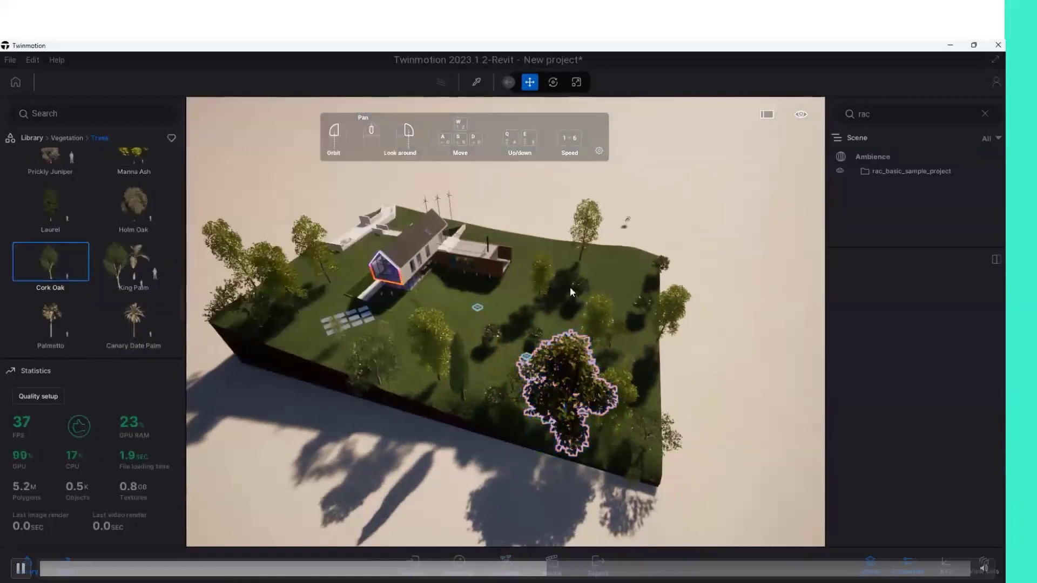
click(643, 261)
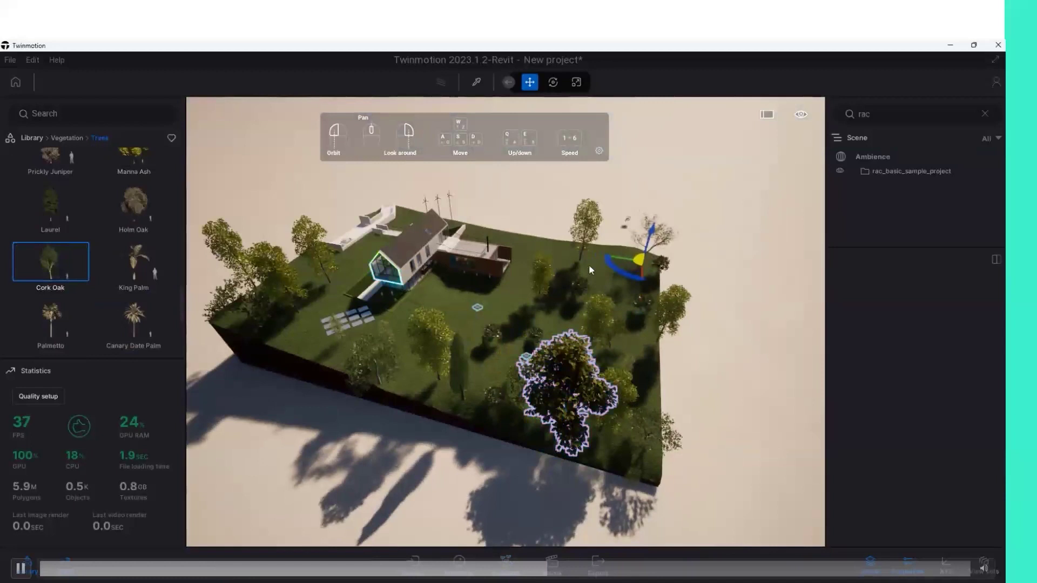
scroll(387, 296, up, 5)
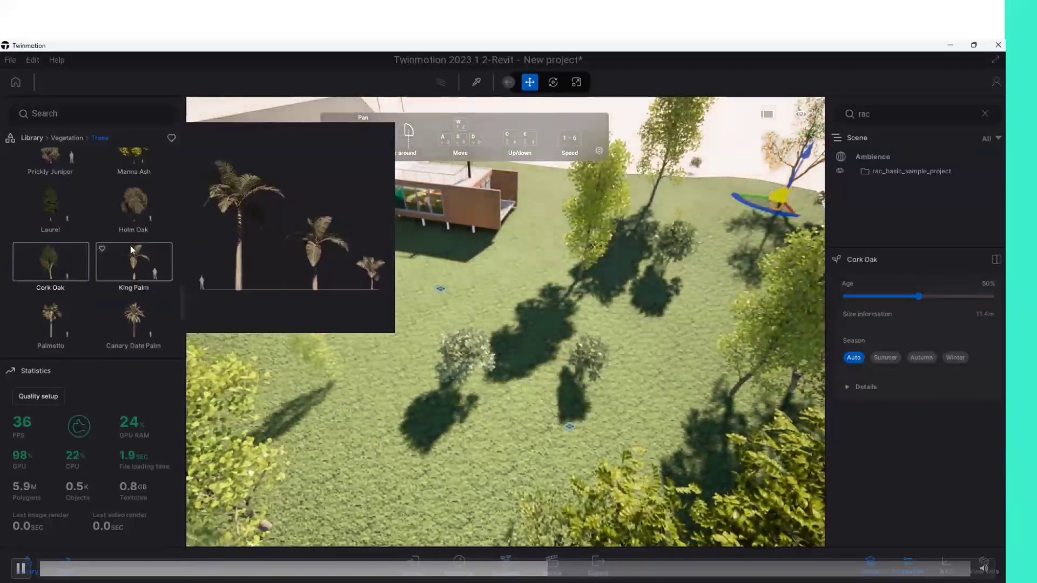
scroll(131, 245, down, 2)
Place a Crape Myrtle near the house and move it further across the lawn.
drag(128, 248, 391, 270)
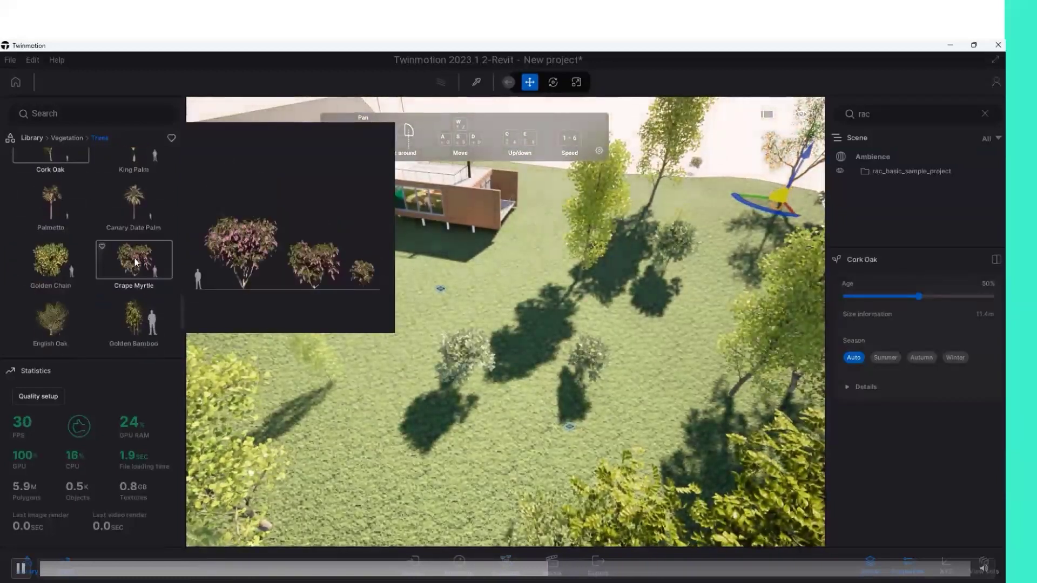
click(379, 239)
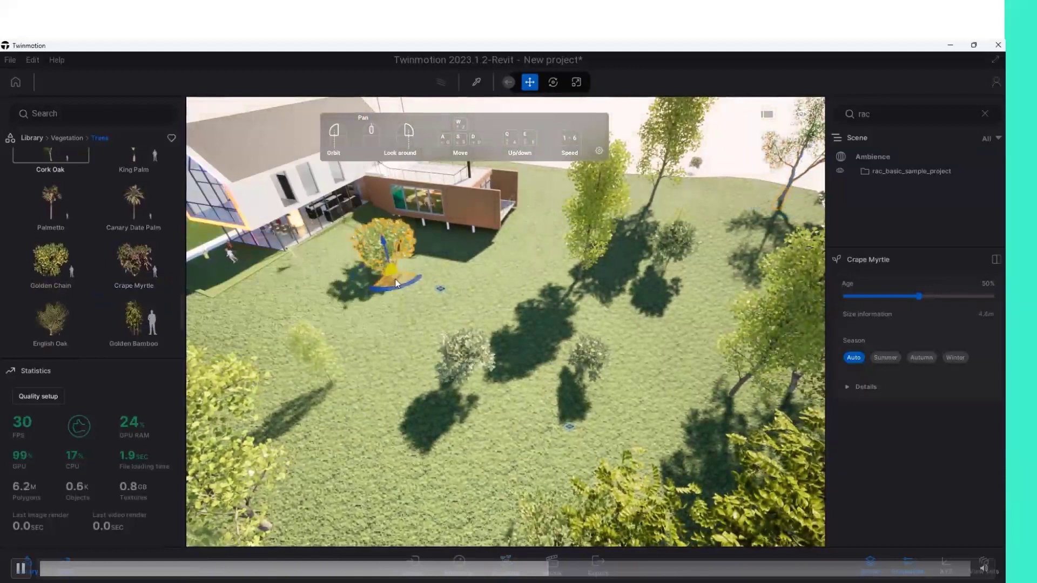
drag(370, 204, 397, 286)
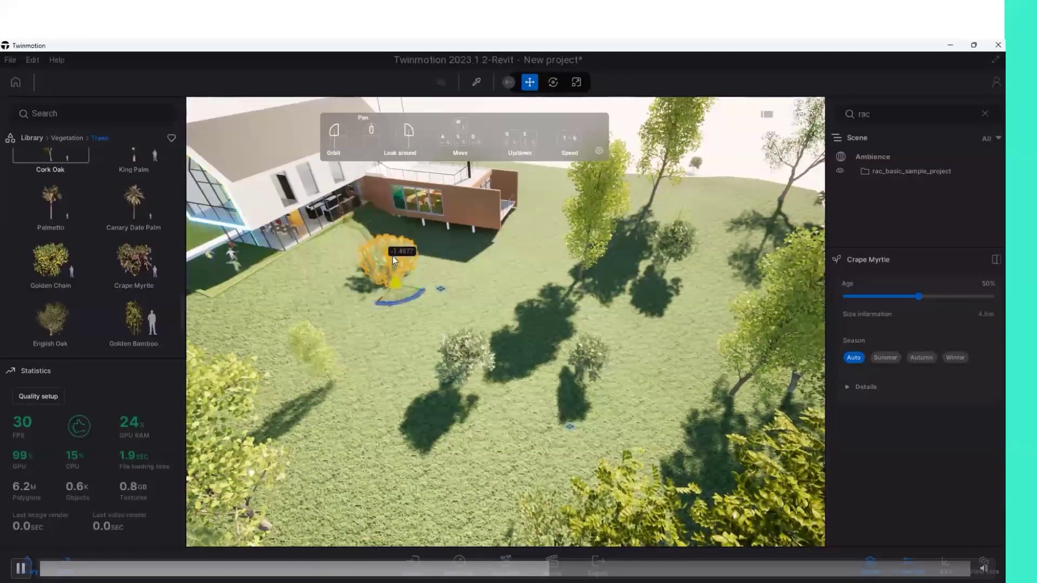
scroll(381, 281, up, 3)
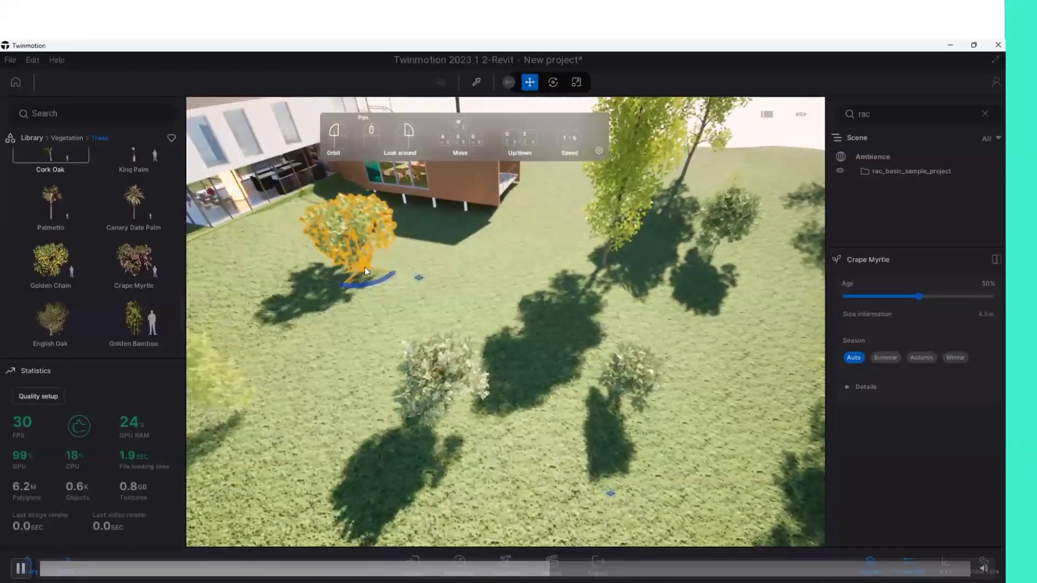
scroll(139, 317, down, 2)
Plant an English Oak beside the Crape Myrtle and orbit out over the site.
mouse_move(51, 238)
mouse_down()
mouse_move(373, 294)
mouse_move(380, 328)
mouse_up()
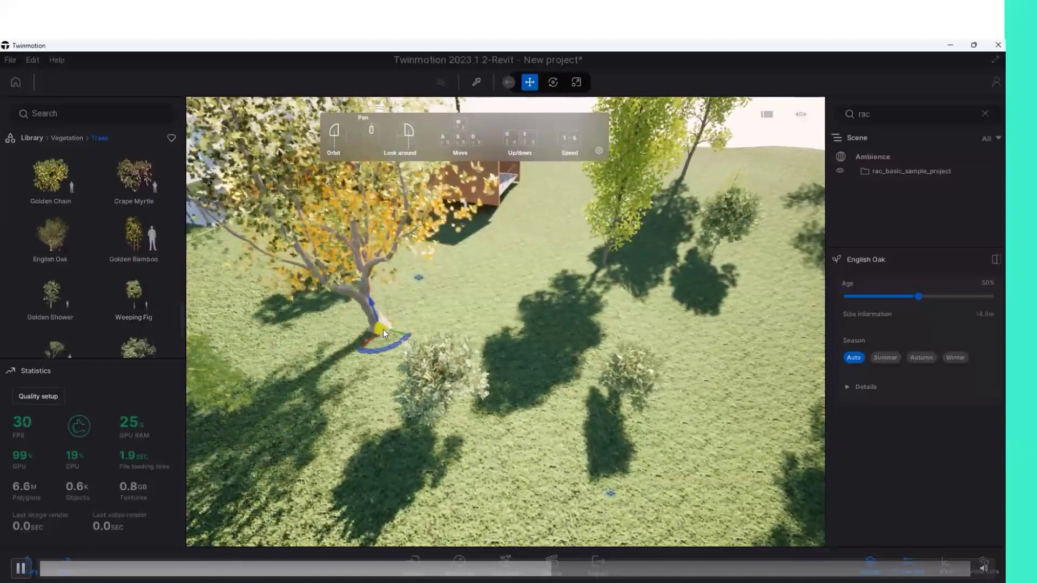
scroll(375, 316, down, 3)
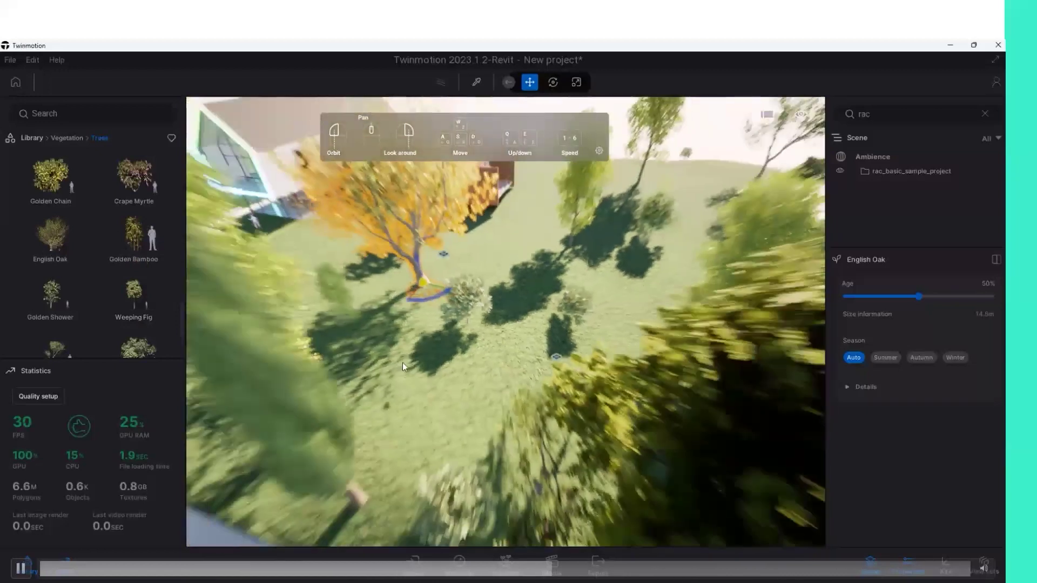
scroll(403, 362, down, 4)
click(574, 232)
mouse_move(575, 233)
mouse_down()
mouse_move(590, 273)
mouse_move(538, 323)
mouse_move(761, 303)
mouse_up()
scroll(538, 323, down, 3)
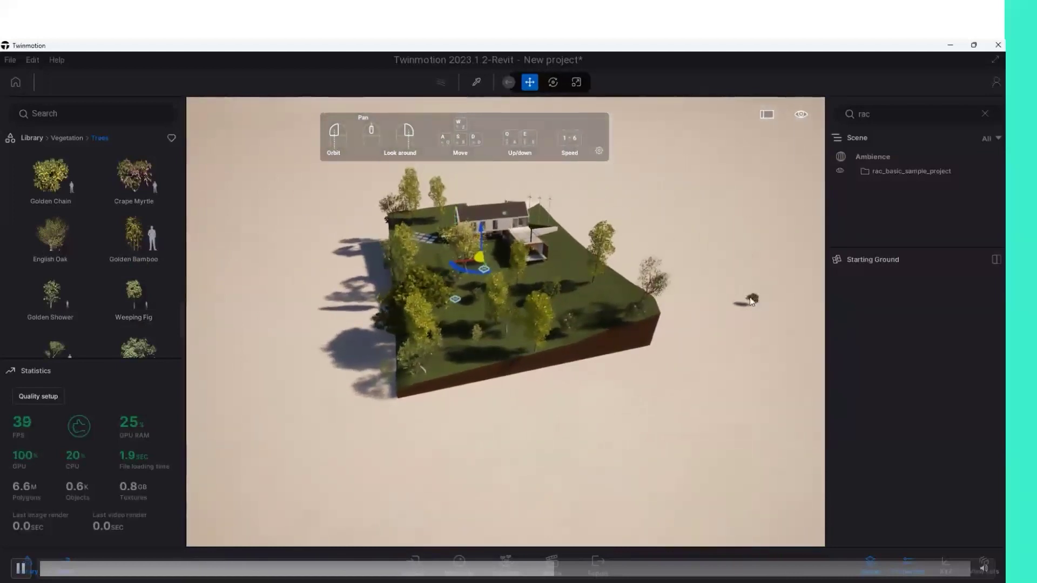
click(755, 300)
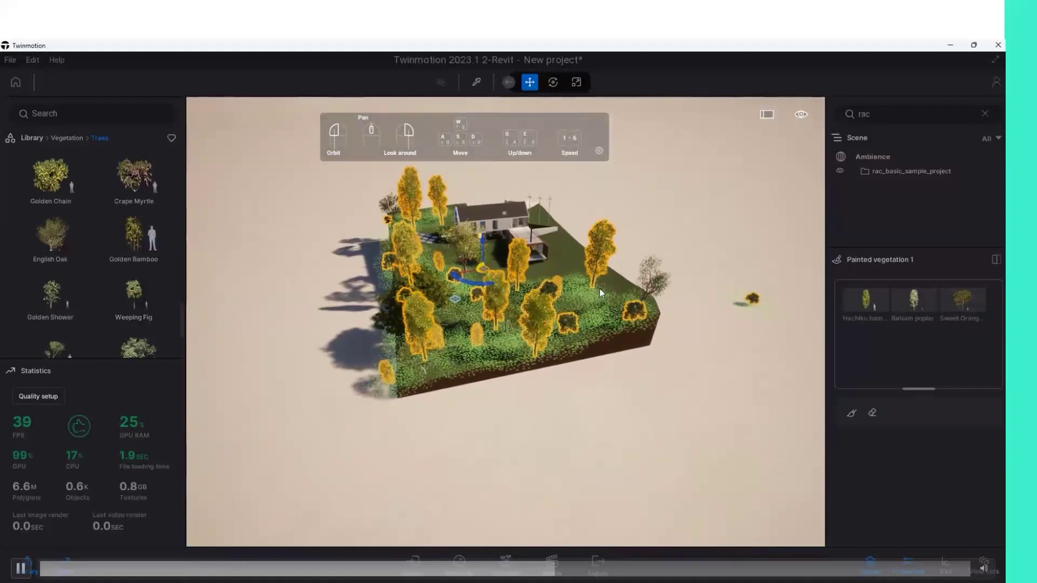
key(Delete)
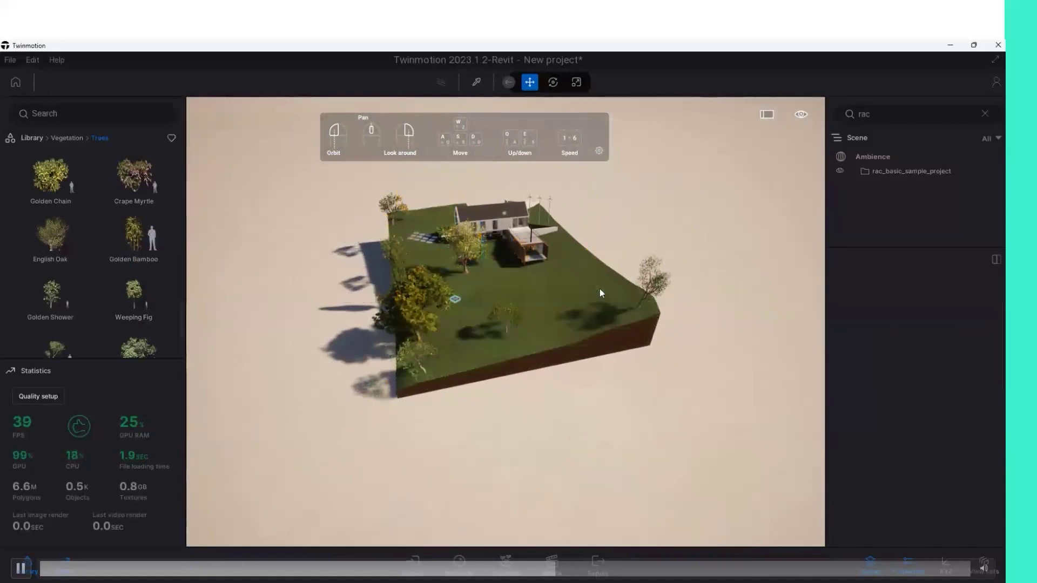
key(ctrl+z)
scroll(521, 300, up, 2)
scroll(464, 248, up, 5)
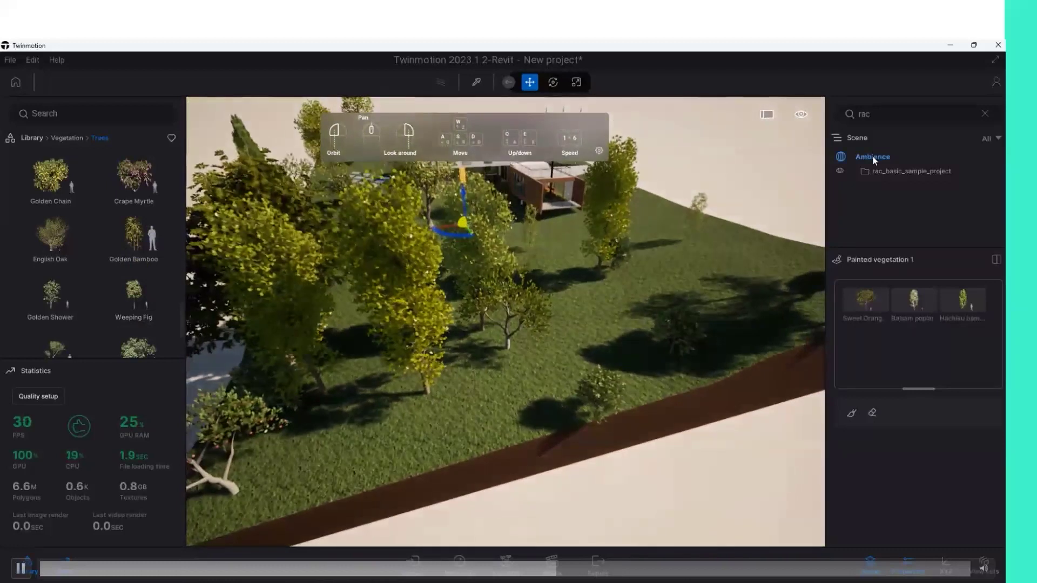
click(873, 157)
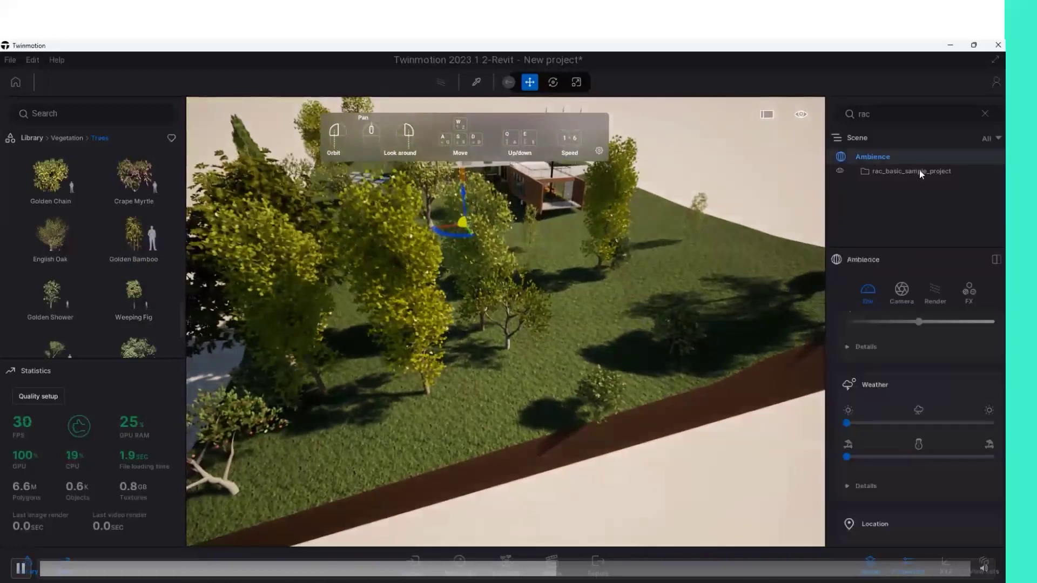
scroll(523, 298, down, 3)
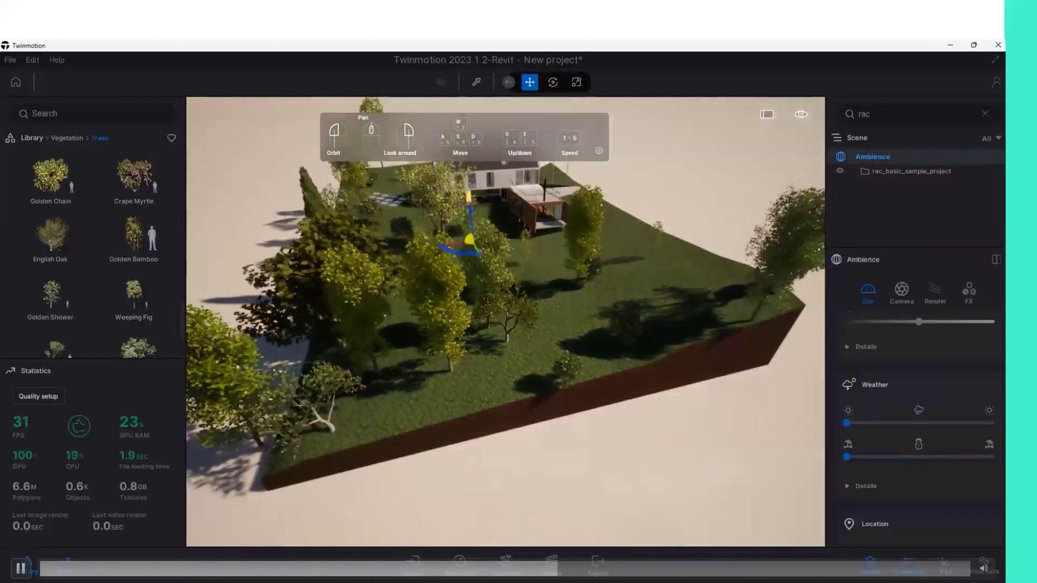
scroll(325, 251, up, 5)
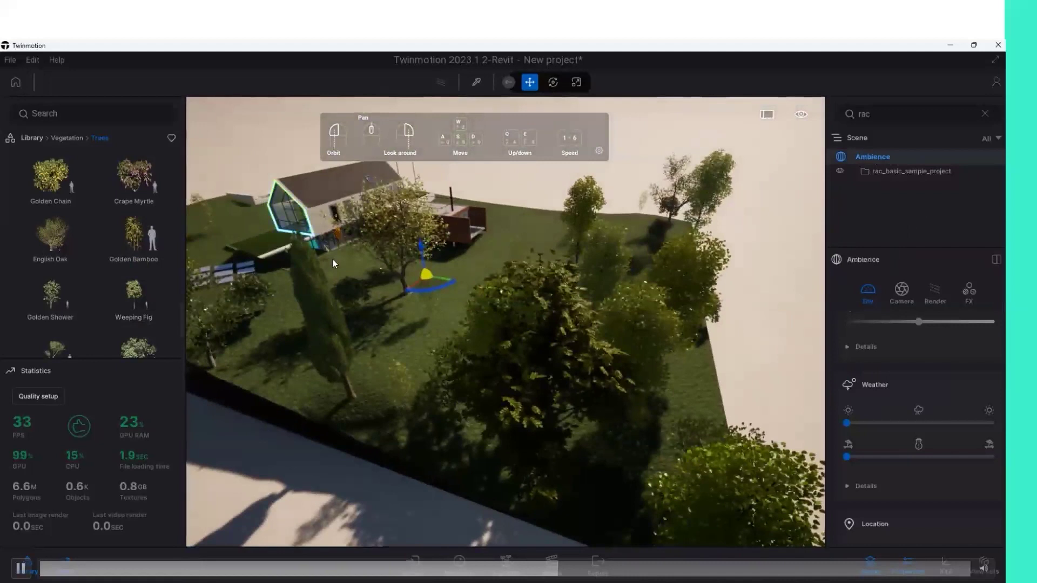
click(342, 261)
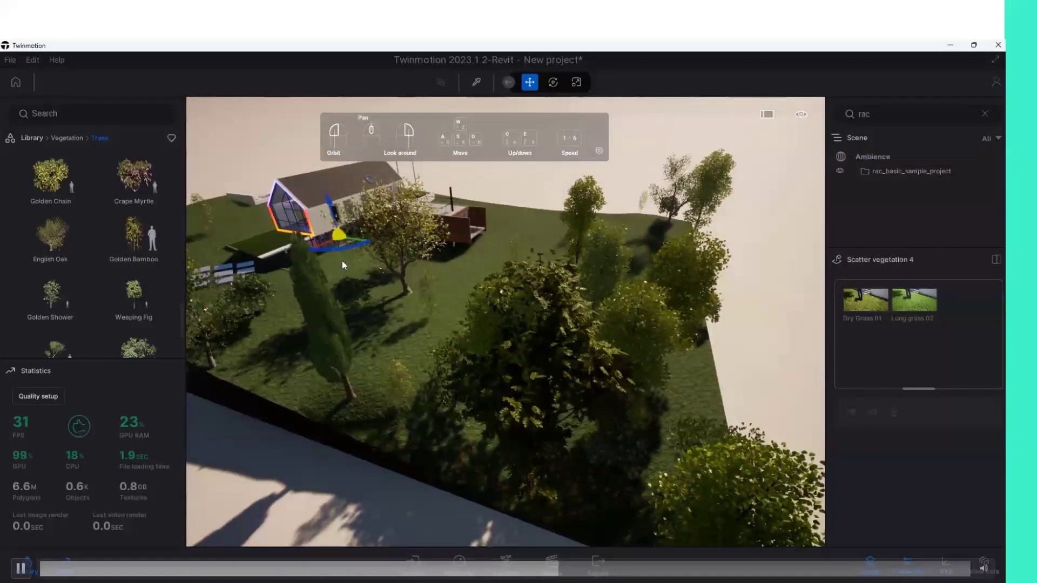
scroll(342, 261, down, 5)
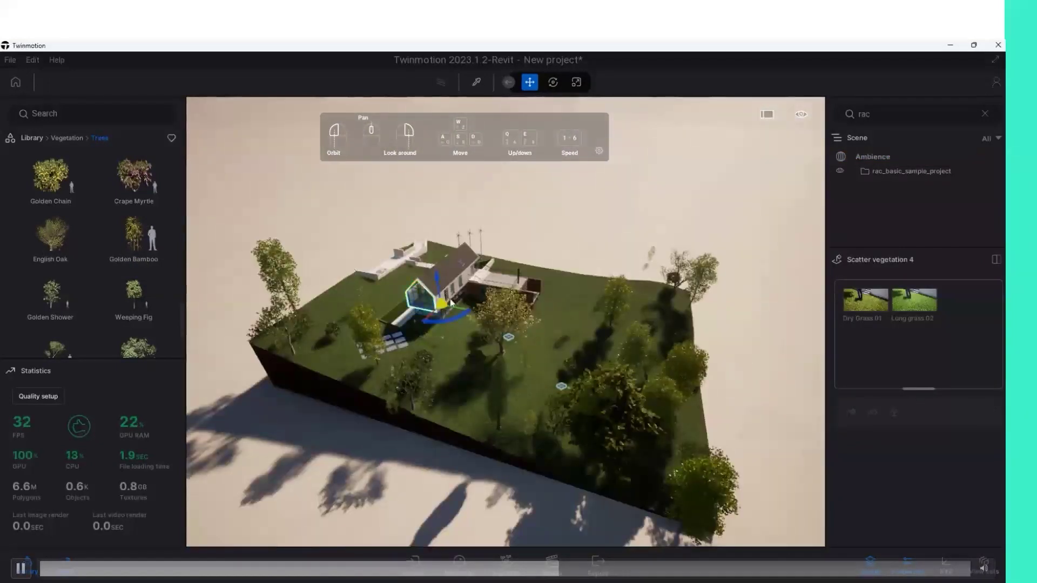
click(431, 311)
click(406, 341)
double_click(465, 290)
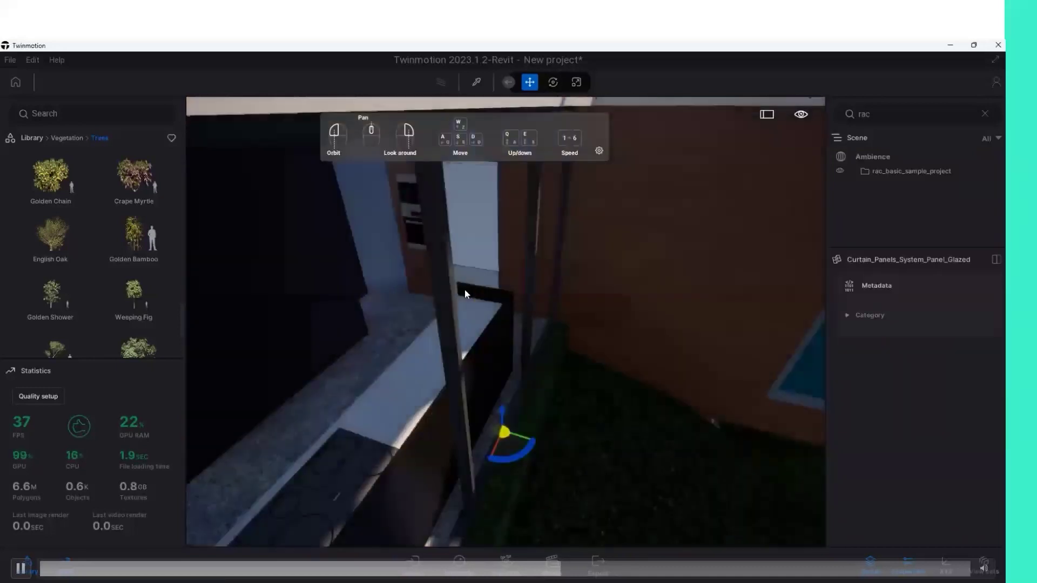
scroll(464, 289, down, 5)
drag(463, 292, 568, 335)
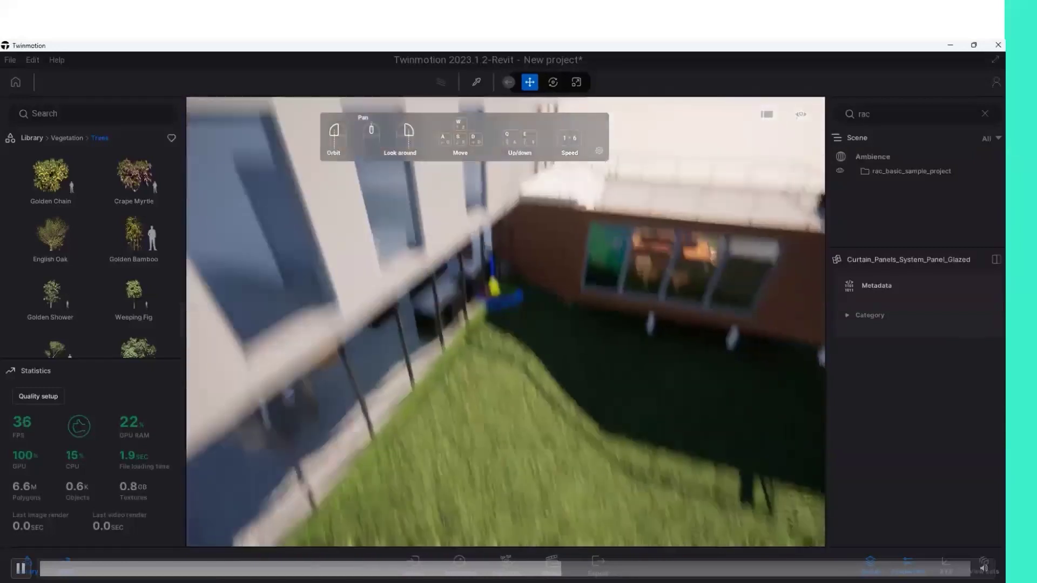
scroll(575, 338, down, 3)
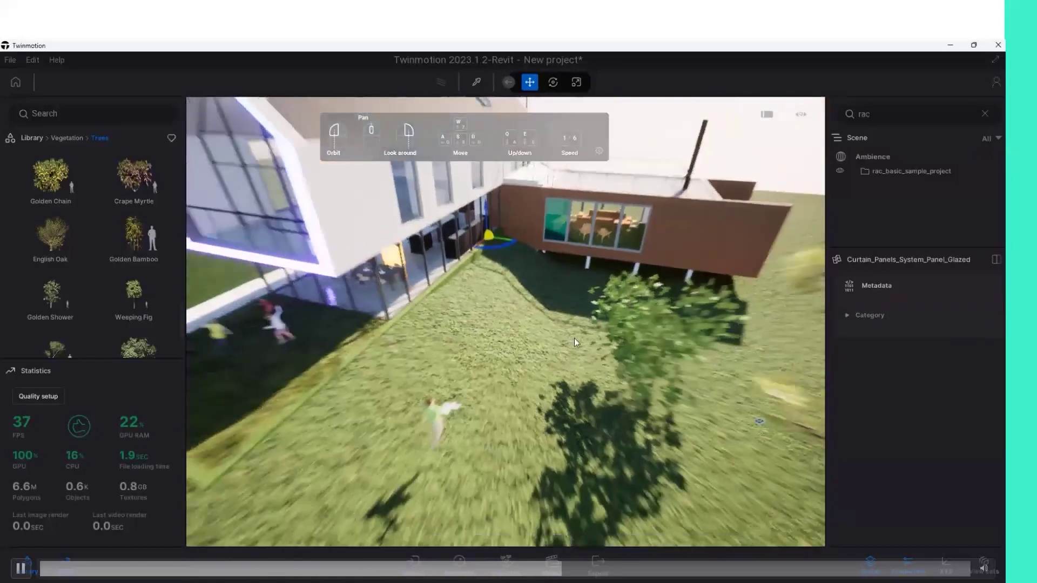
drag(574, 338, 545, 303)
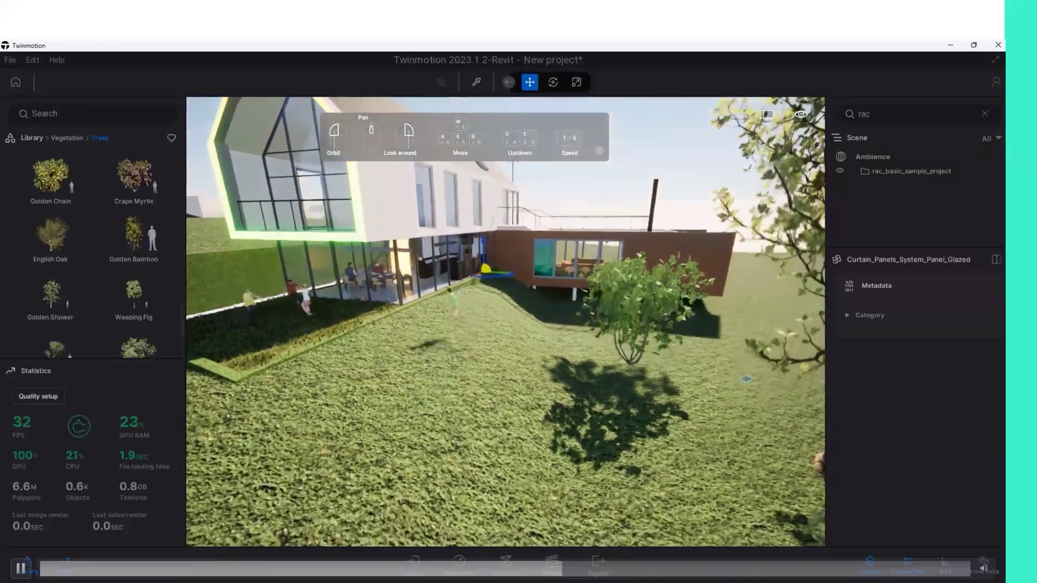
Shift the time of day slightly later, make the weather rainy and max the second weather setting.
click(872, 156)
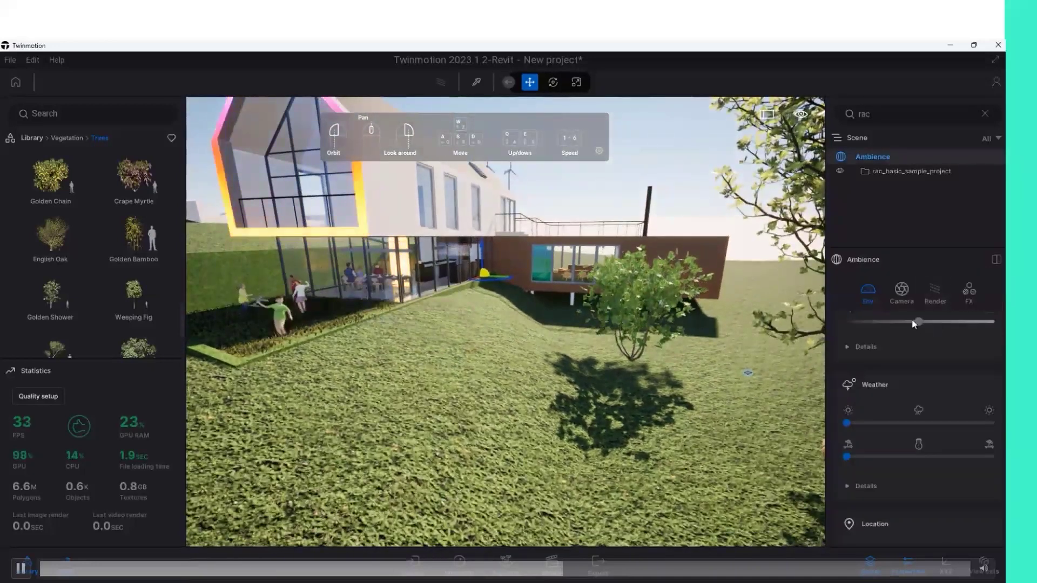
drag(916, 321, 917, 322)
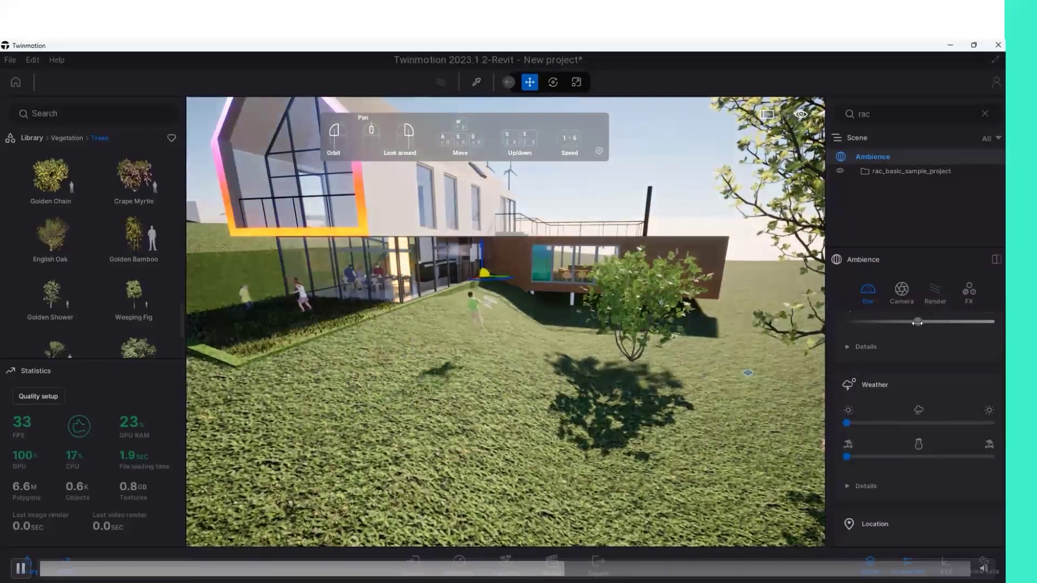
scroll(917, 334, down, 1)
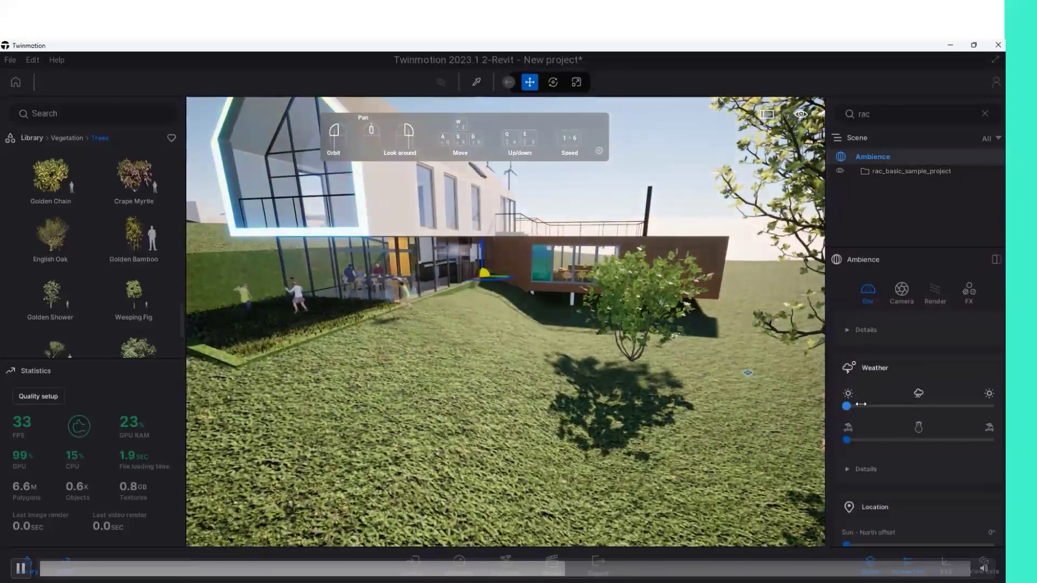
mouse_move(896, 405)
mouse_down()
mouse_move(990, 405)
mouse_move(919, 406)
mouse_up()
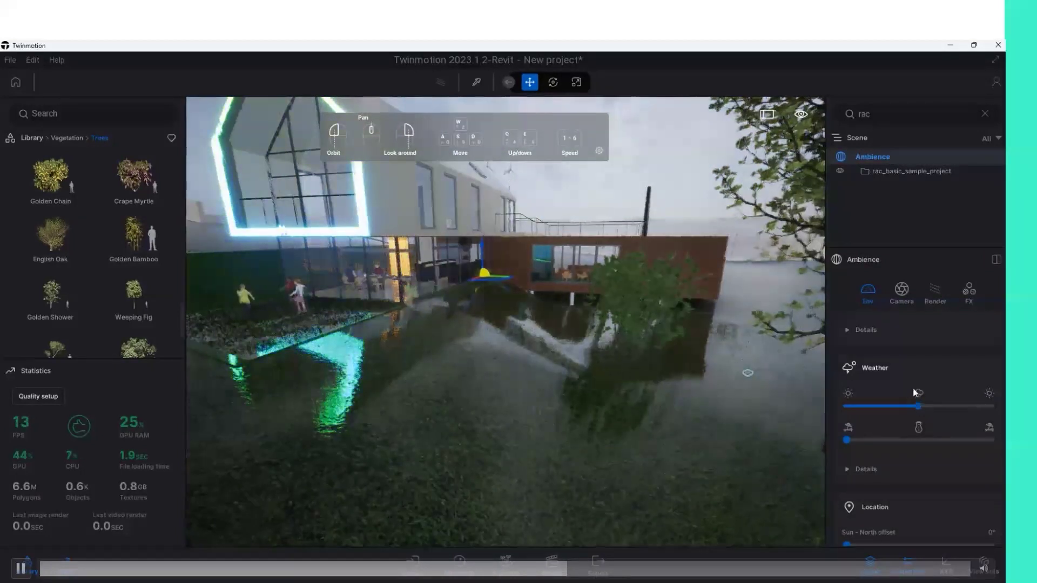
drag(930, 446, 980, 446)
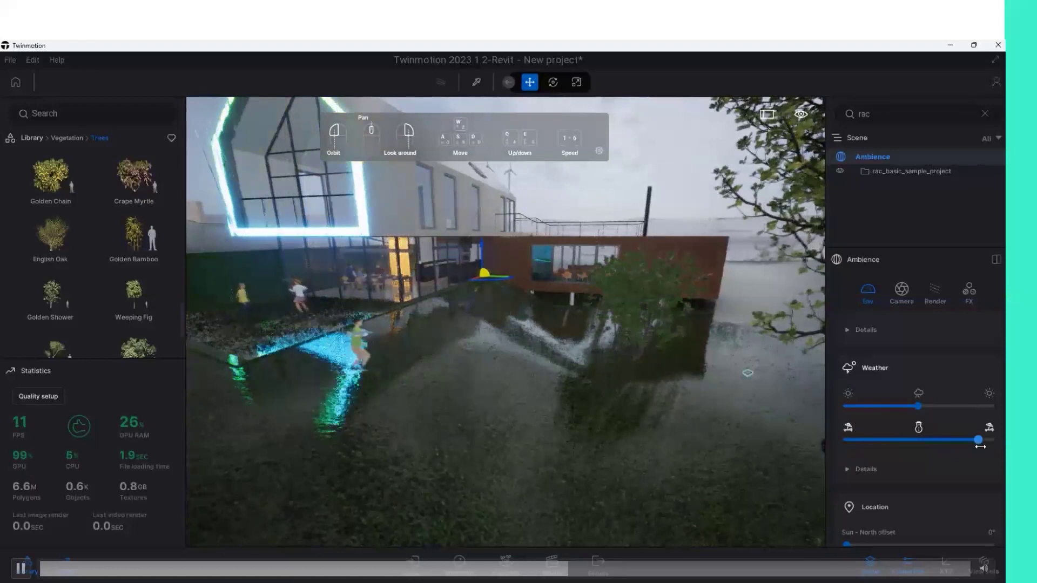
drag(1002, 437, 1002, 437)
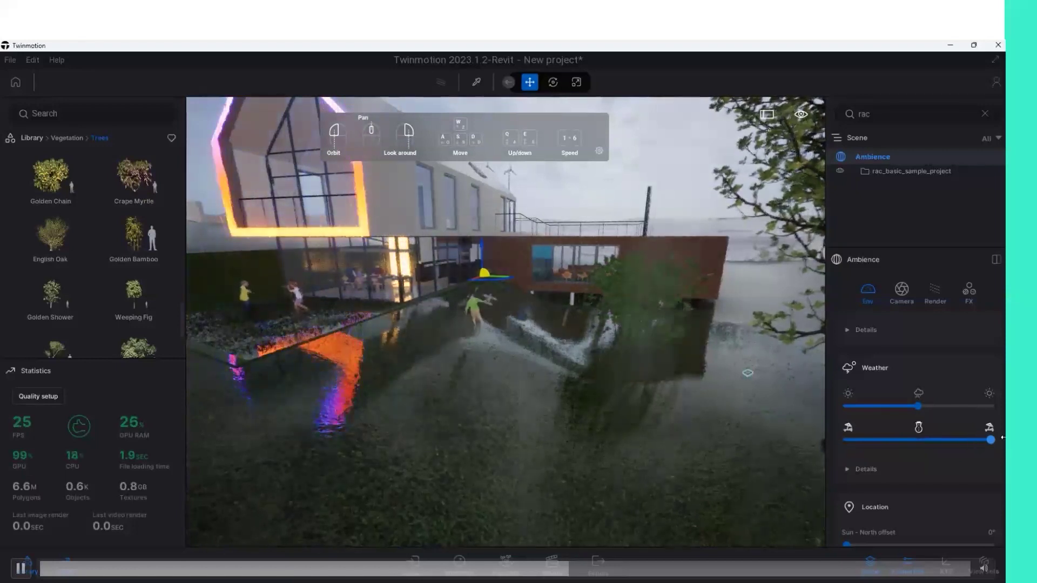
mouse_move(921, 404)
mouse_down()
mouse_move(896, 410)
mouse_move(919, 407)
mouse_up()
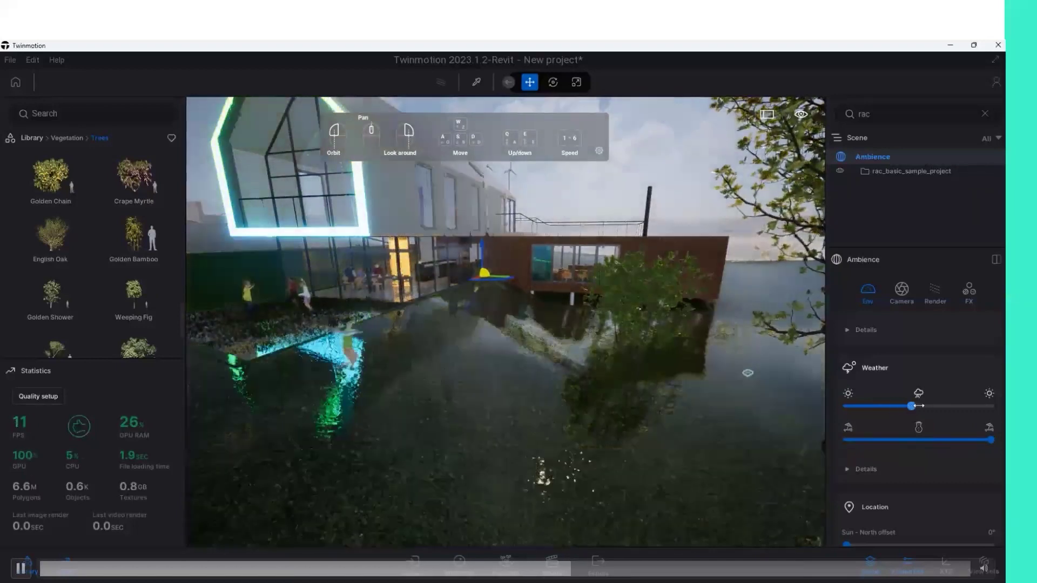
Set height fog to 21%, wind 4.73 at 157°, sunny weather and autumn season.
click(894, 469)
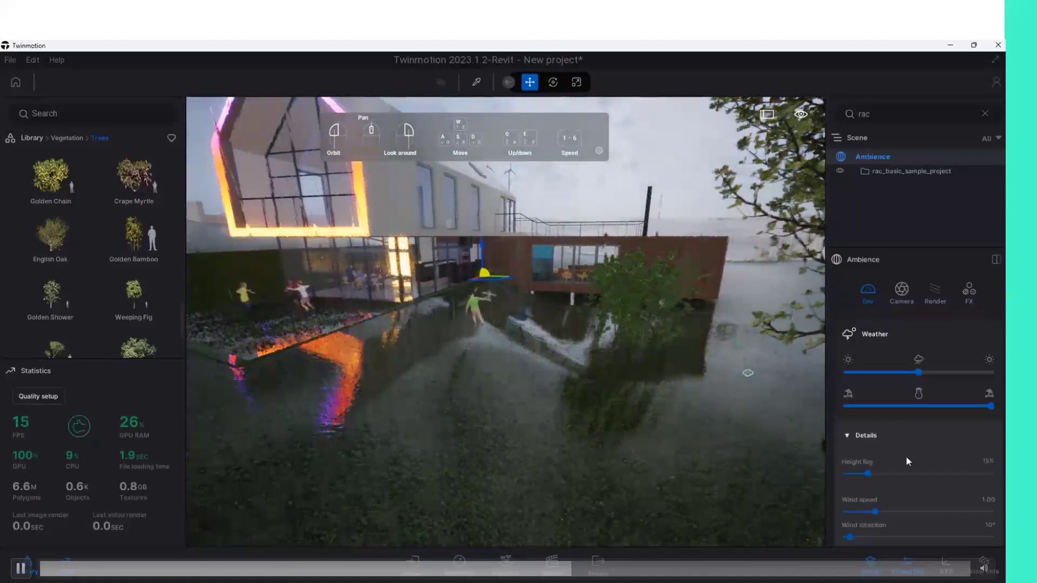
scroll(906, 456, down, 1)
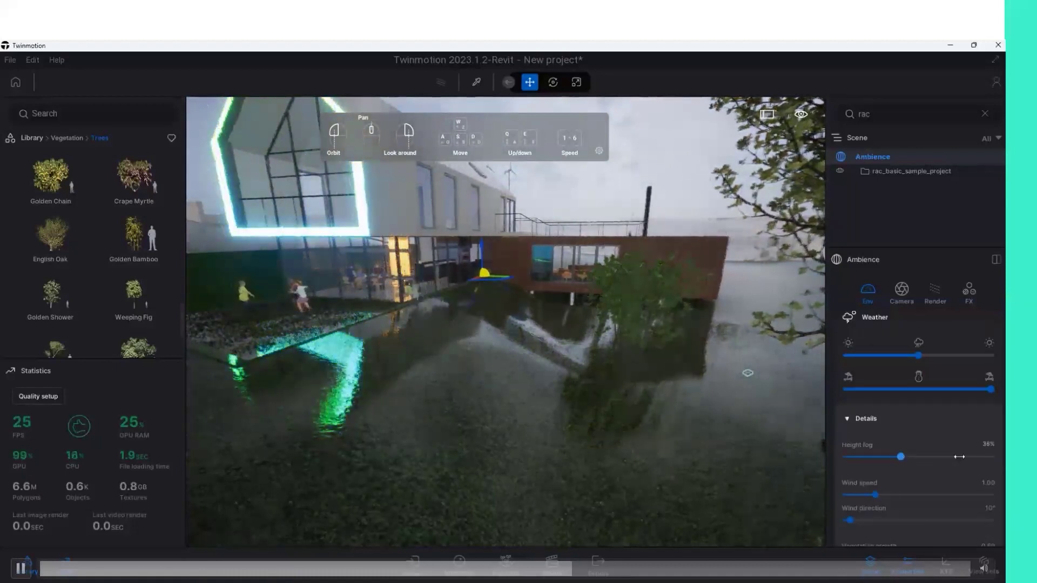
drag(959, 456, 980, 456)
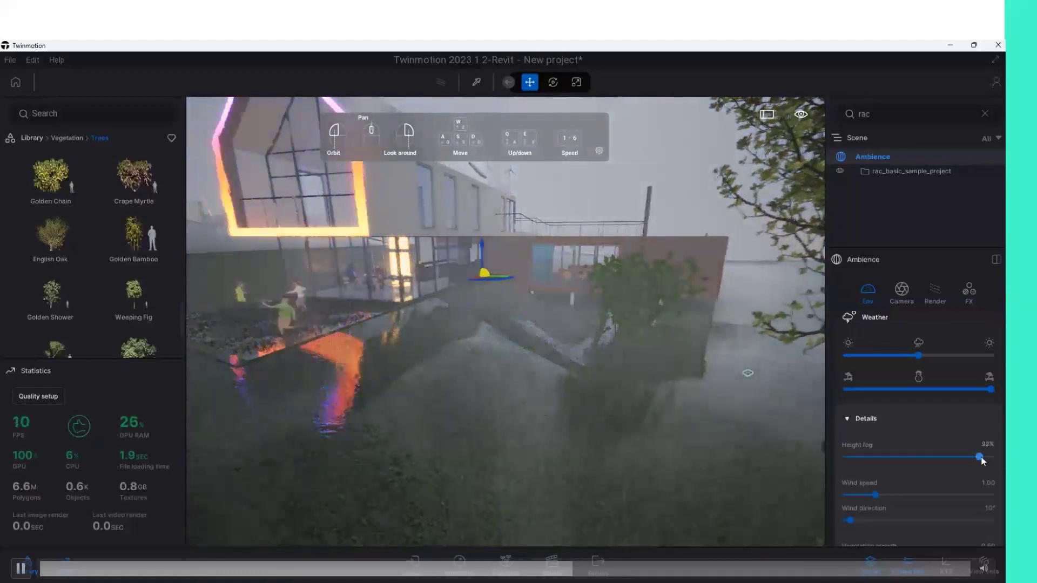
drag(905, 461, 813, 469)
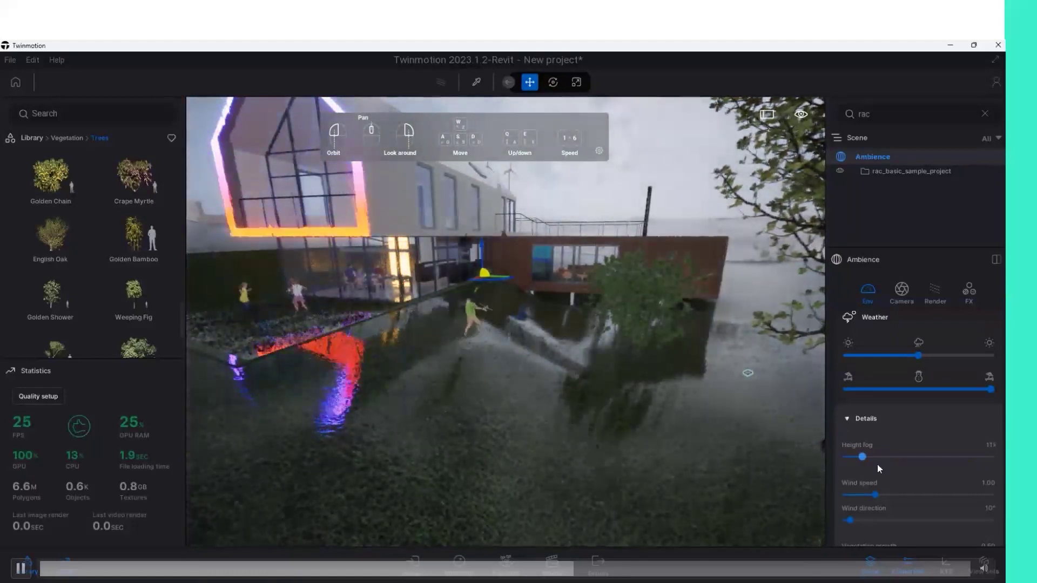
drag(884, 492, 986, 493)
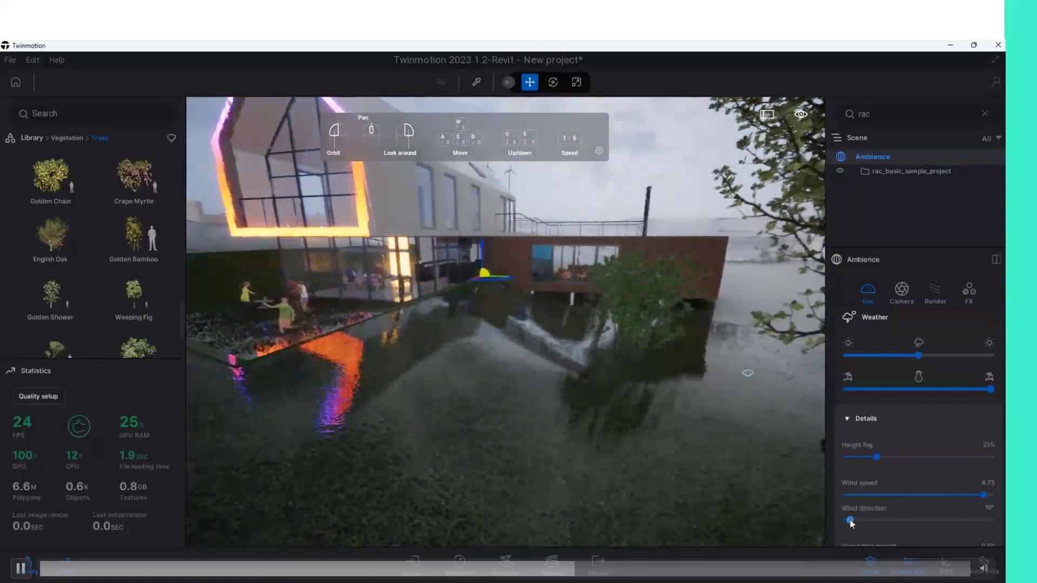
drag(911, 518, 920, 519)
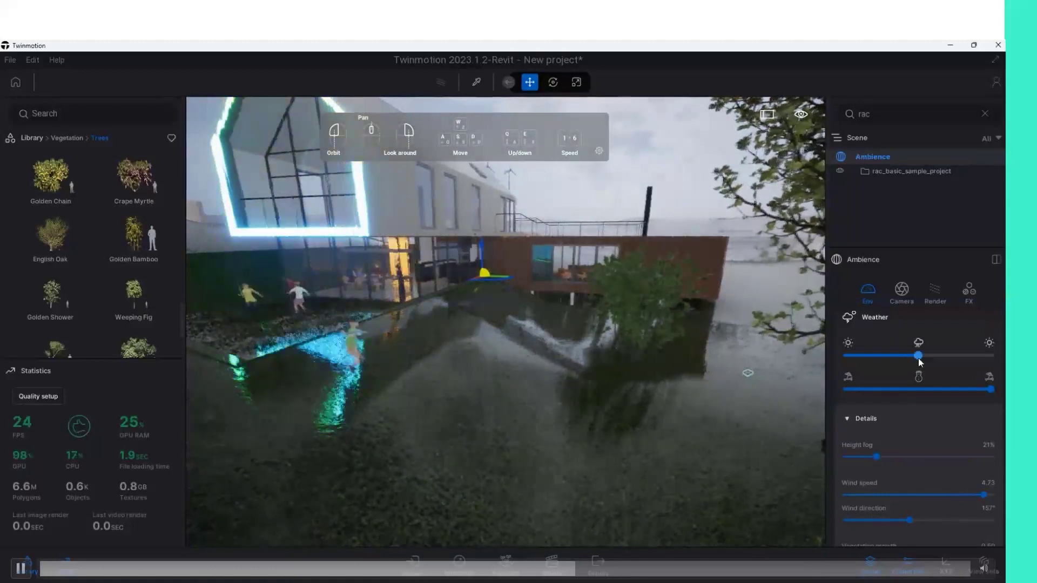
mouse_move(918, 357)
mouse_down()
mouse_move(867, 366)
mouse_move(879, 367)
mouse_up()
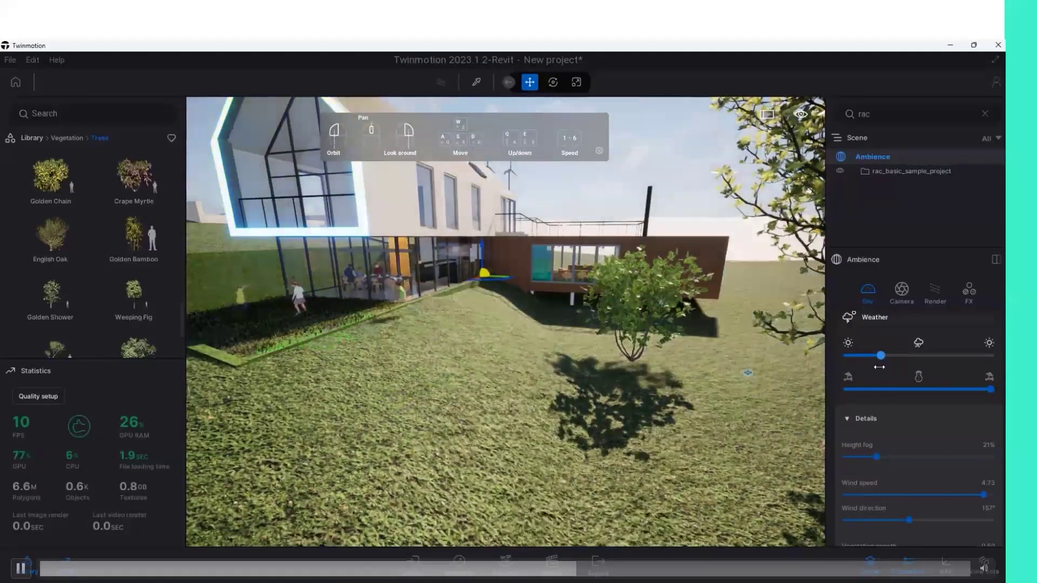
drag(901, 389, 874, 390)
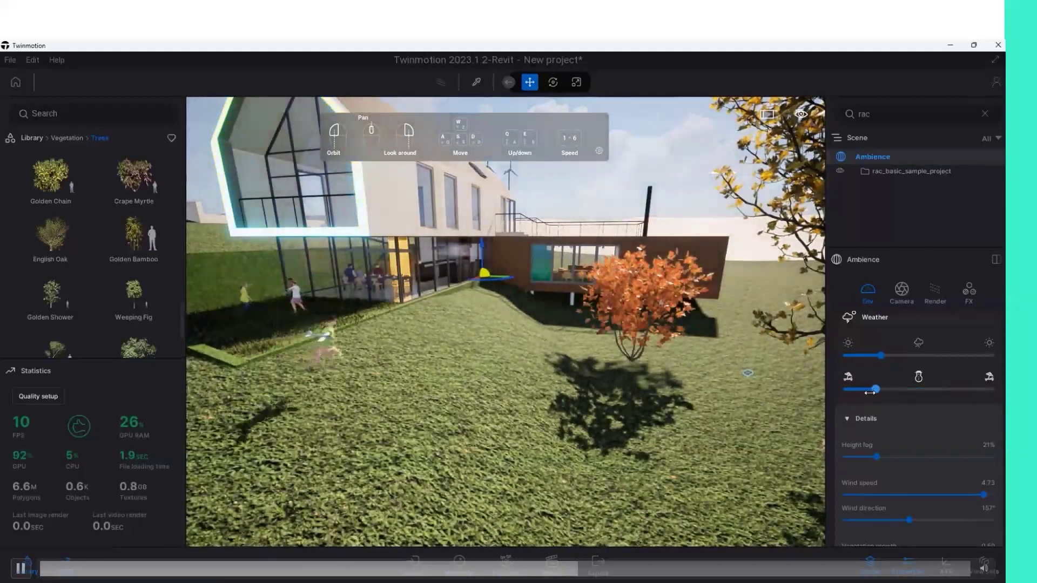
Delete the orange tree in front of the house and lower wind speed to 1.70.
click(649, 310)
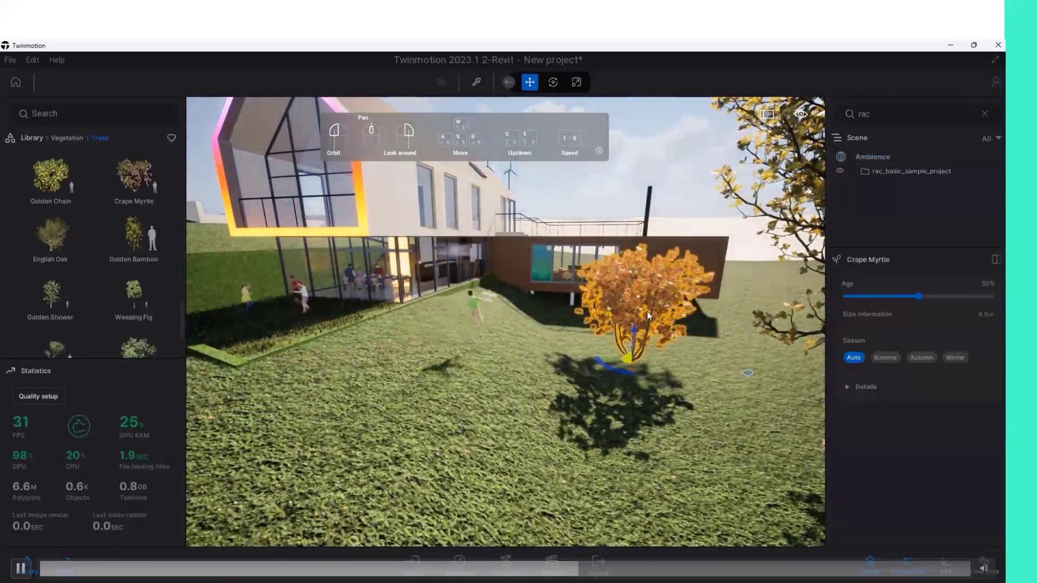
key(Delete)
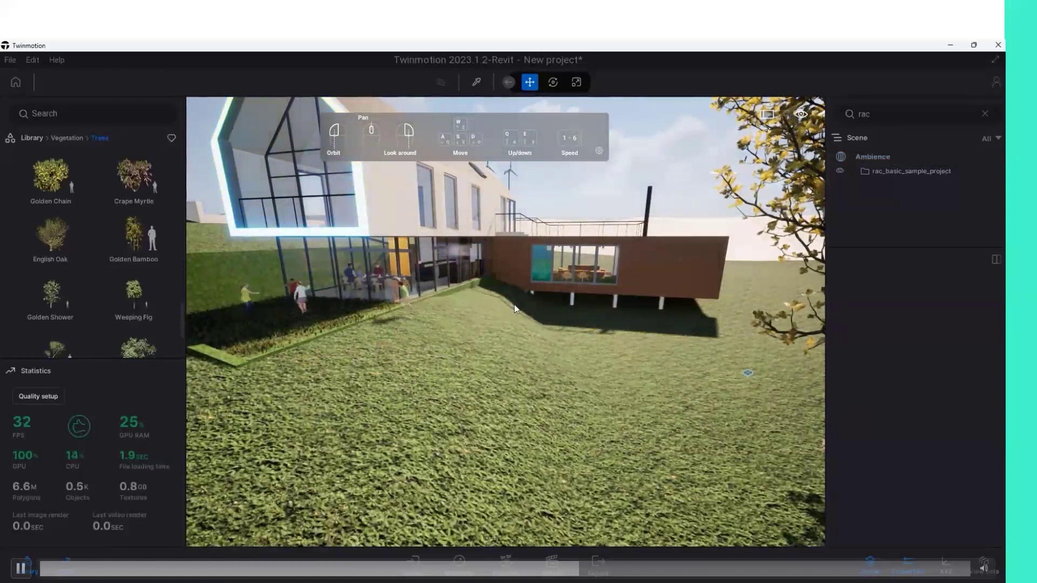
click(894, 161)
scroll(943, 442, down, 2)
drag(980, 427, 977, 427)
drag(903, 424, 894, 427)
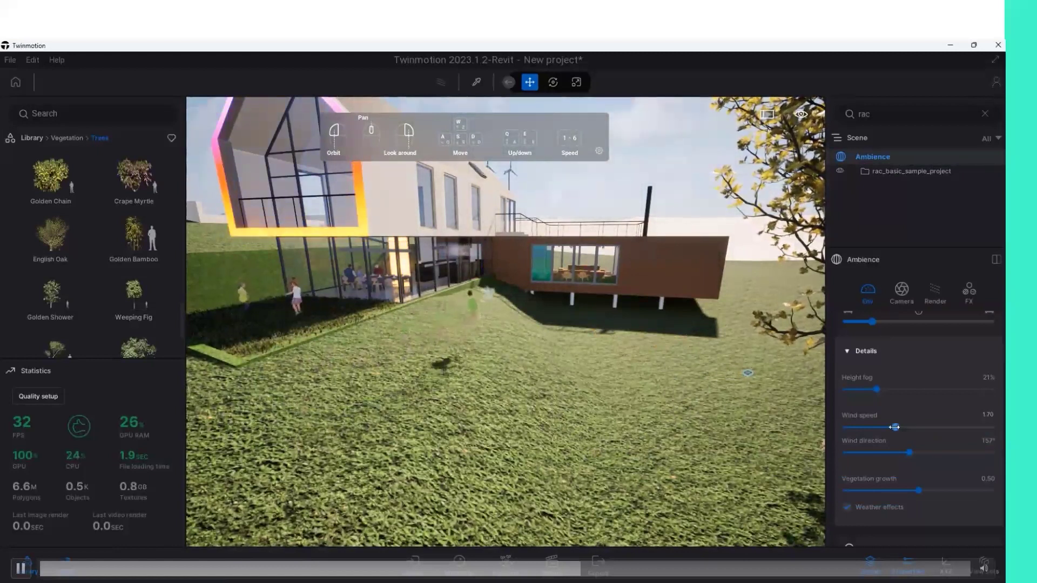
Rotate the sun's north offset to 14°.
scroll(916, 478, down, 2)
scroll(916, 478, down, 2)
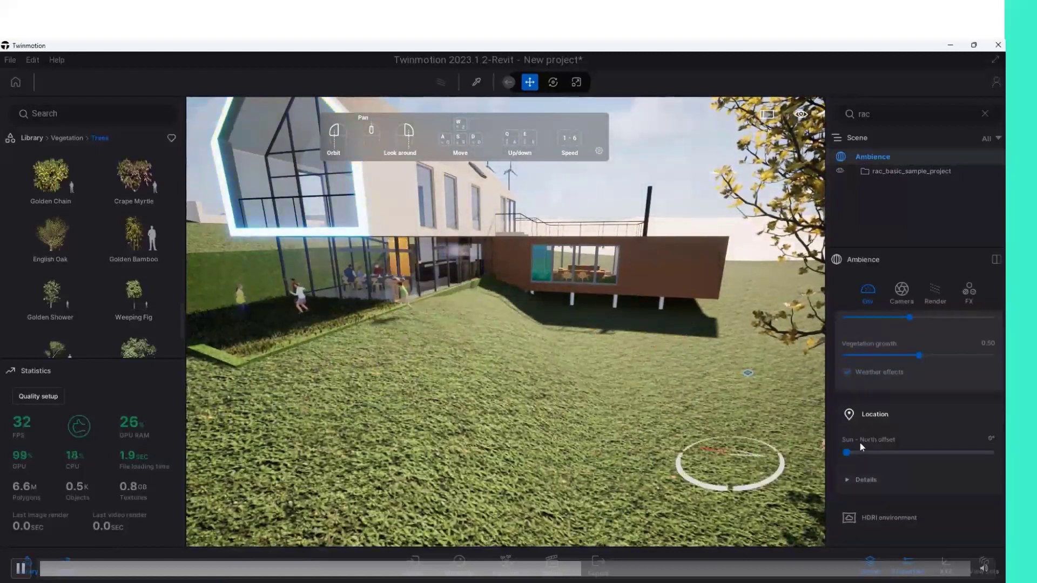
mouse_move(847, 452)
mouse_down()
mouse_move(869, 455)
mouse_move(852, 467)
mouse_up()
scroll(886, 460, down, 2)
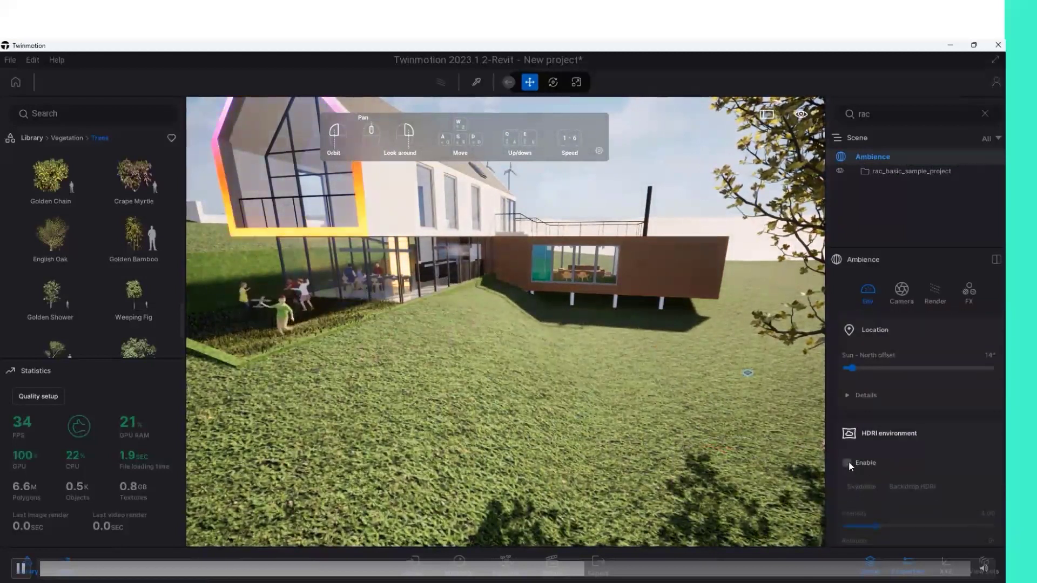
Enable the Approaching Storm HDRI as a backdrop with intensity 1.46.
click(847, 462)
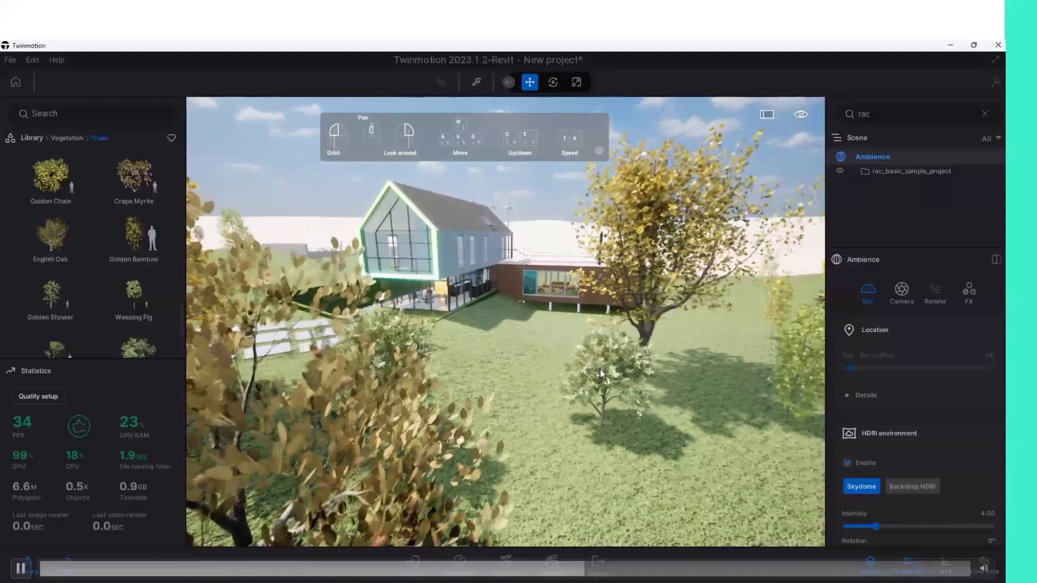
click(909, 486)
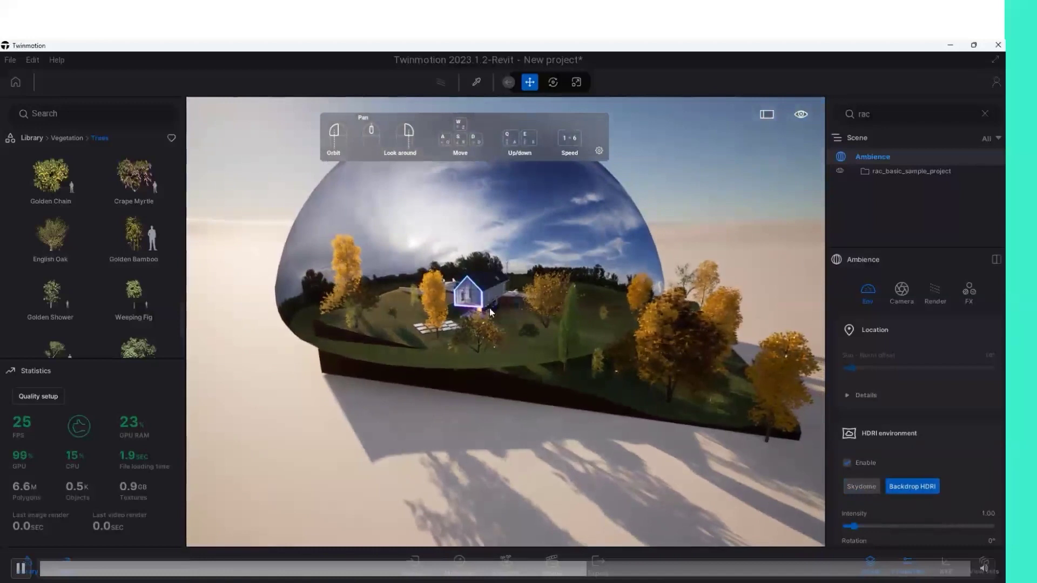
click(490, 311)
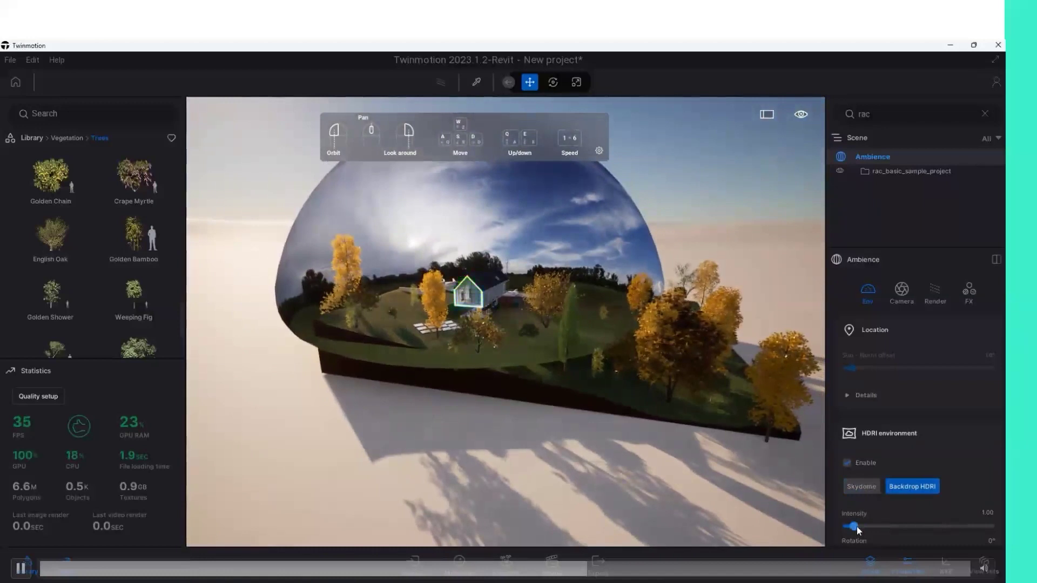
drag(854, 525, 856, 527)
scroll(871, 525, down, 1)
scroll(873, 524, down, 1)
scroll(873, 524, down, 1)
scroll(874, 524, down, 1)
Set the backdrop dome to size 114.5 m, height offset -9.1 m, projection offset 5.1 m, and adjust tilt.
click(884, 471)
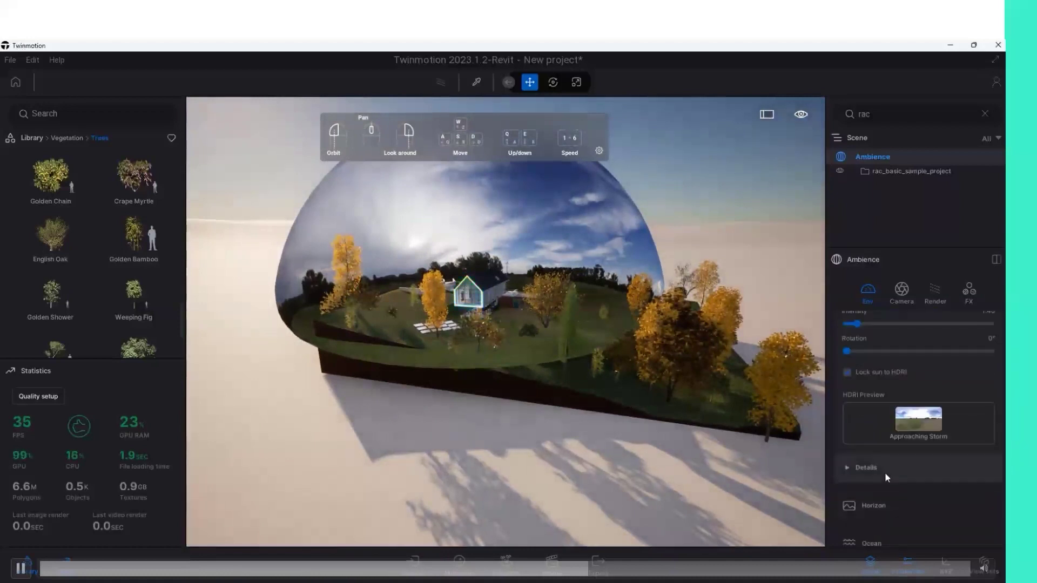
scroll(885, 472, down, 1)
scroll(883, 464, down, 1)
drag(870, 443, 876, 442)
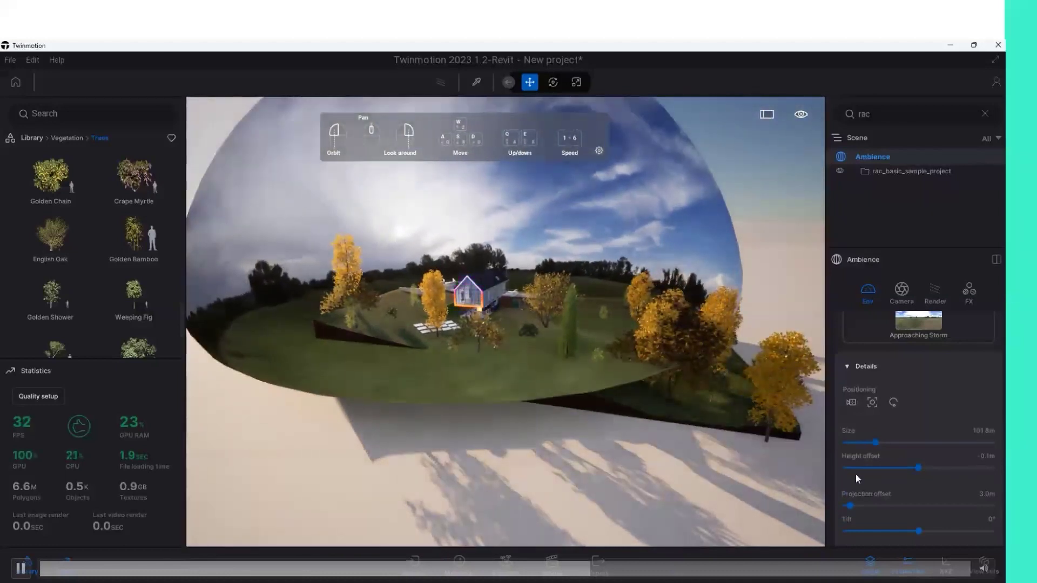
drag(916, 470, 830, 462)
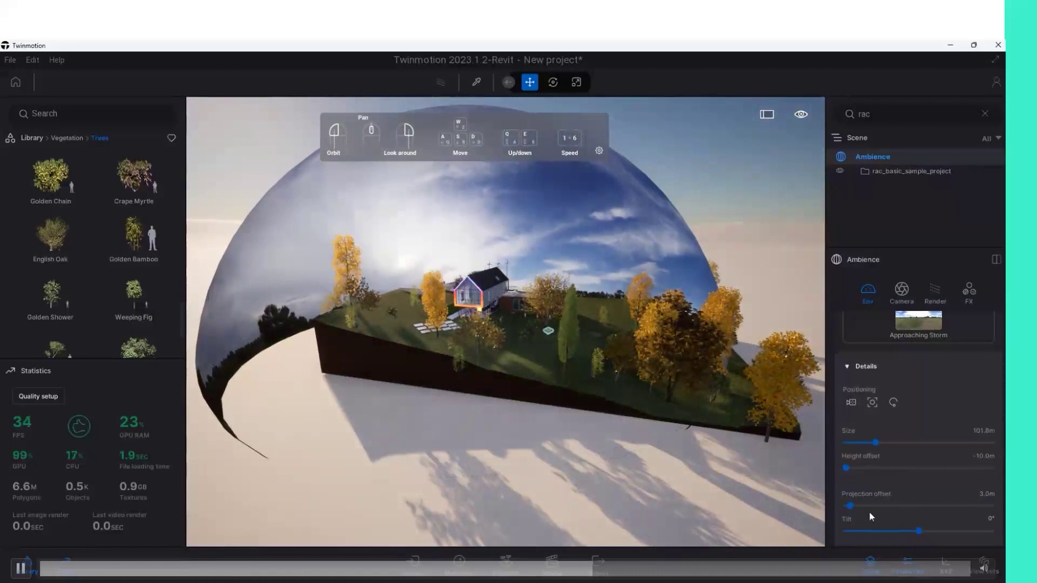
drag(850, 508, 853, 505)
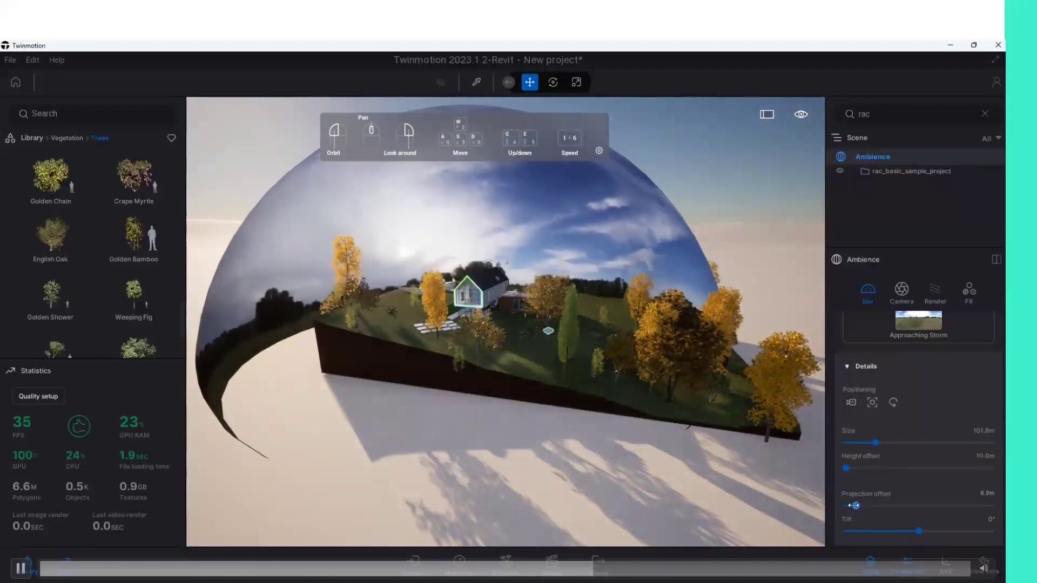
drag(919, 531, 918, 530)
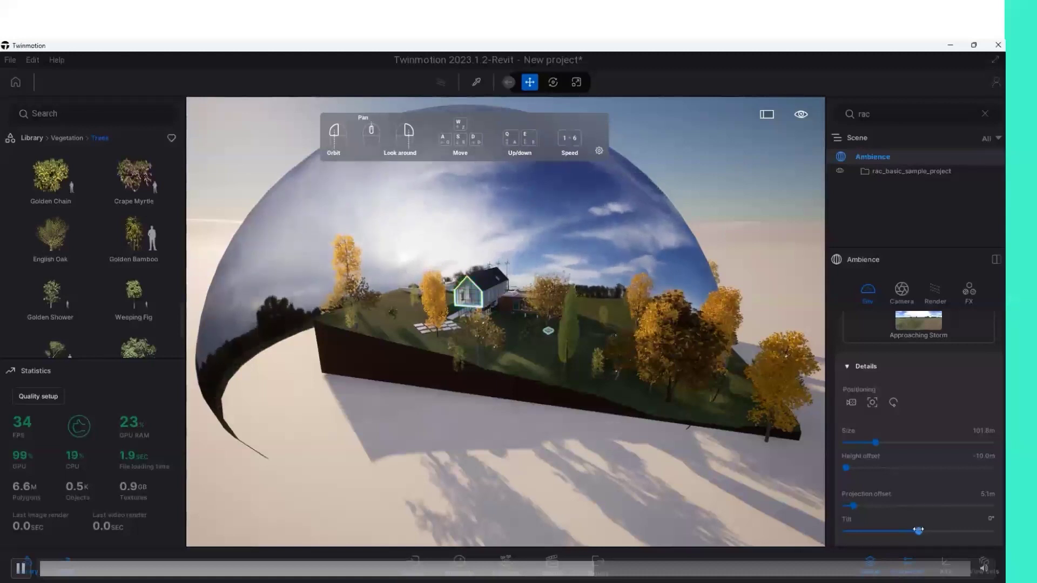
mouse_move(846, 468)
mouse_down()
mouse_move(866, 468)
mouse_move(852, 468)
mouse_move(878, 442)
mouse_up()
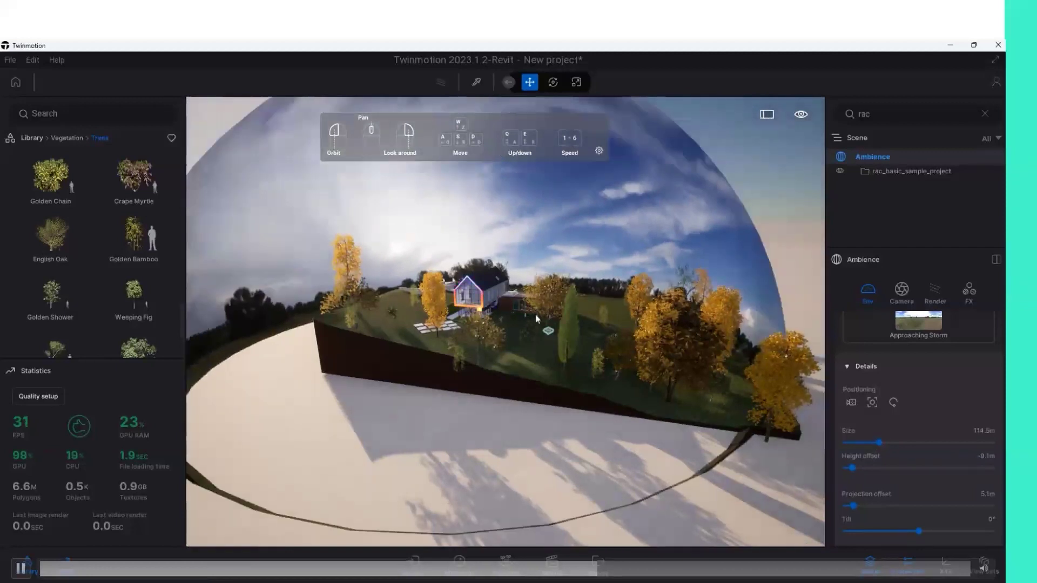
scroll(536, 314, up, 3)
scroll(447, 281, up, 3)
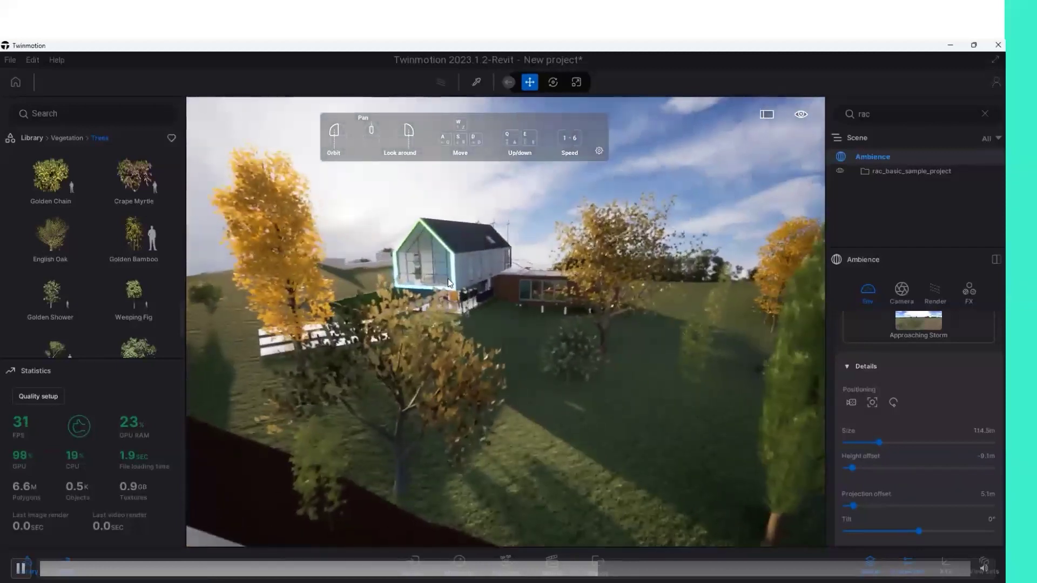
drag(448, 282, 668, 368)
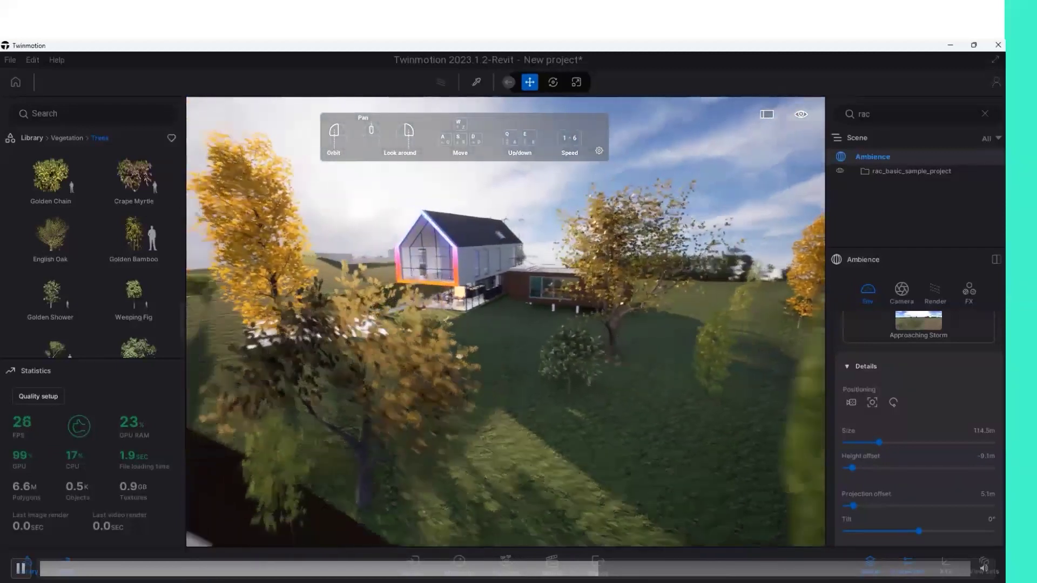
scroll(586, 241, up, 5)
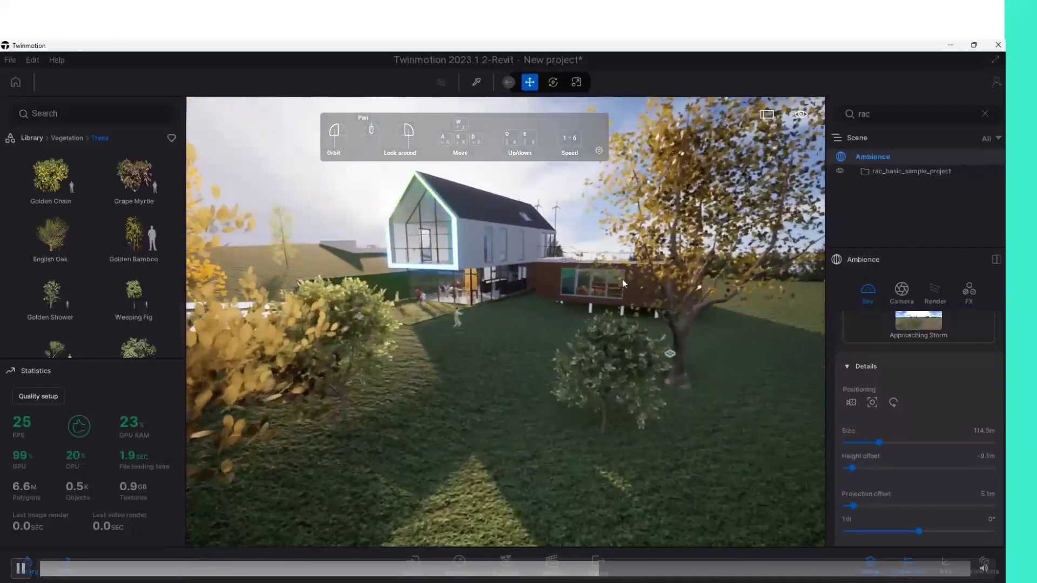
drag(622, 280, 486, 287)
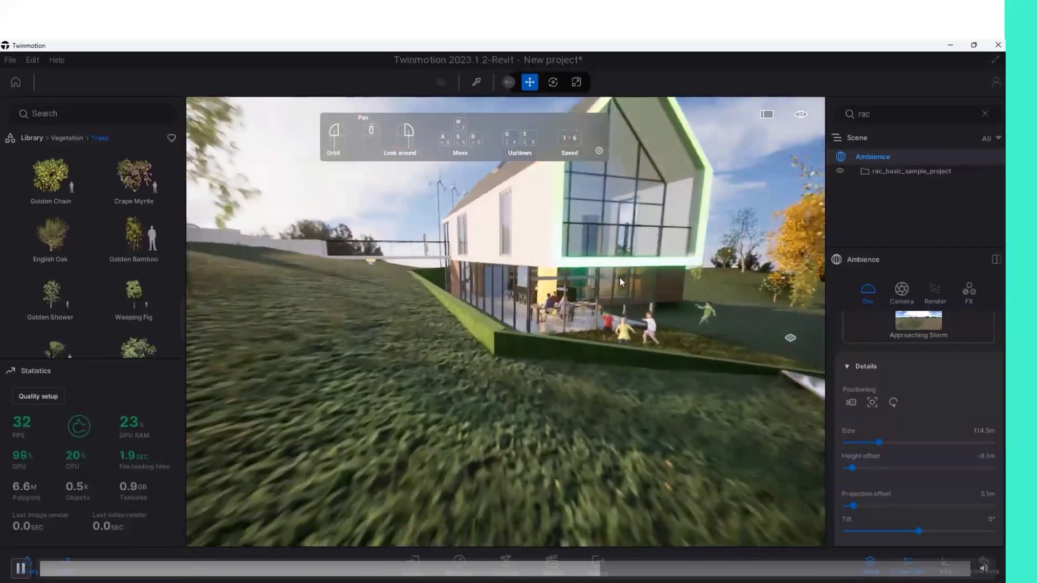
mouse_move(620, 277)
mouse_down()
mouse_move(665, 326)
mouse_move(594, 324)
mouse_up()
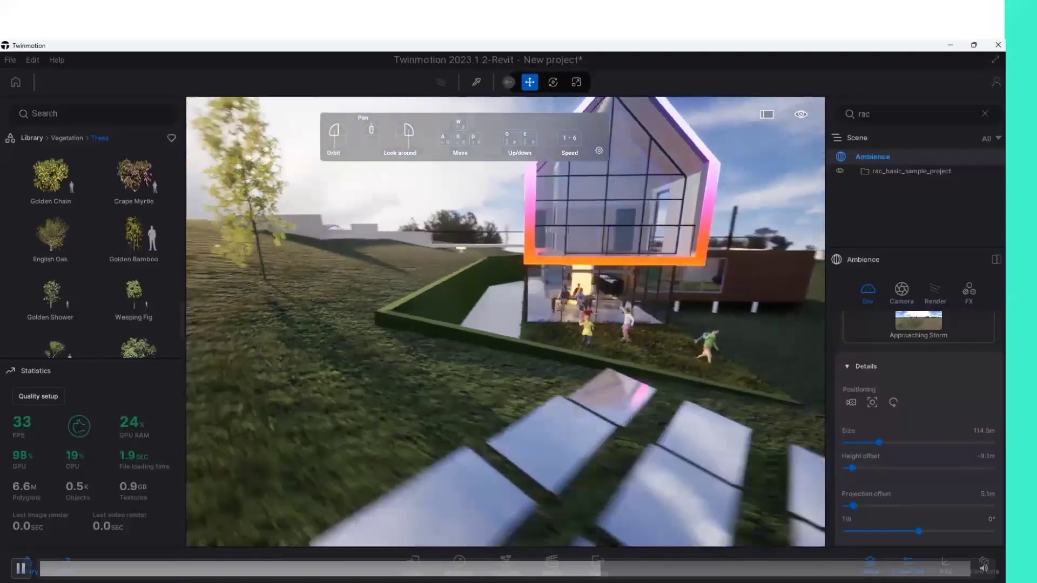
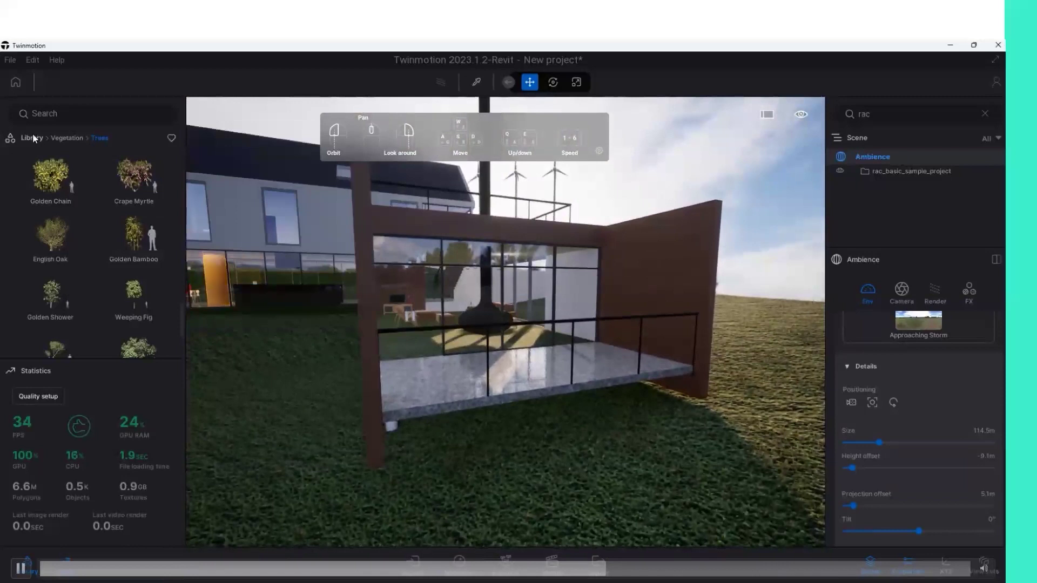
Open the Objects > Home > Living room > Tables collection in the Library.
click(34, 138)
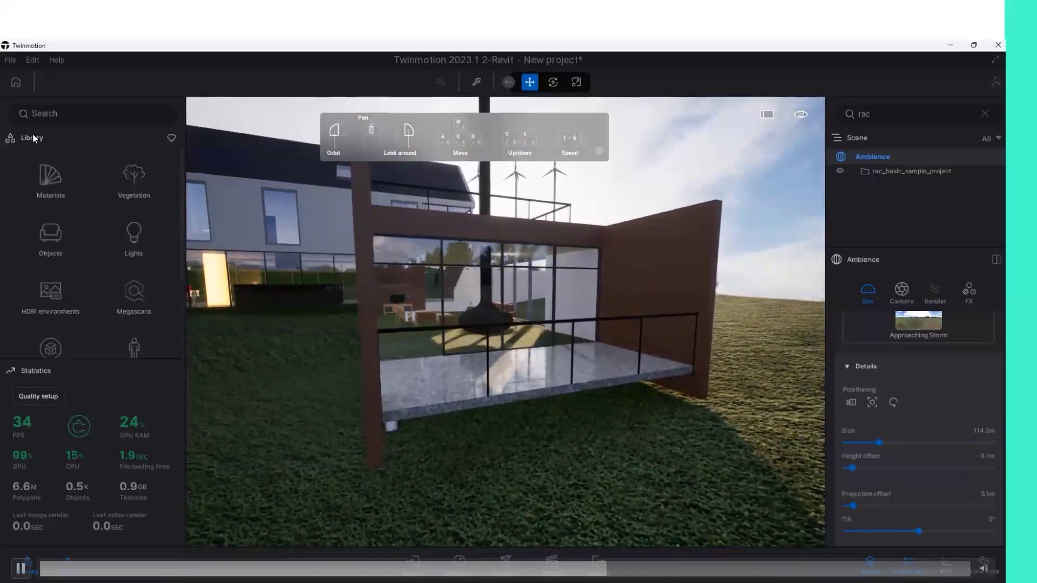
click(47, 176)
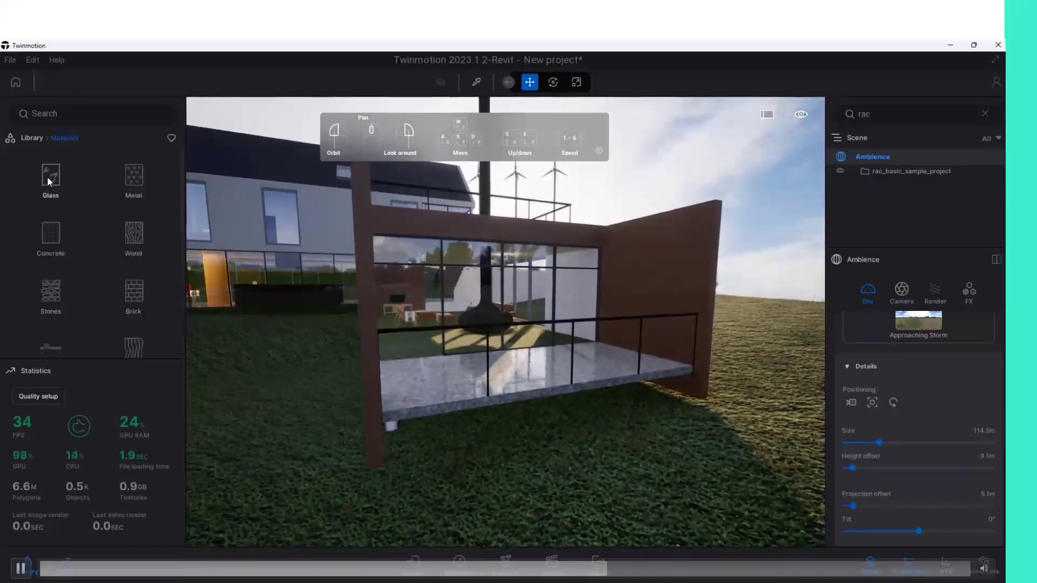
click(32, 137)
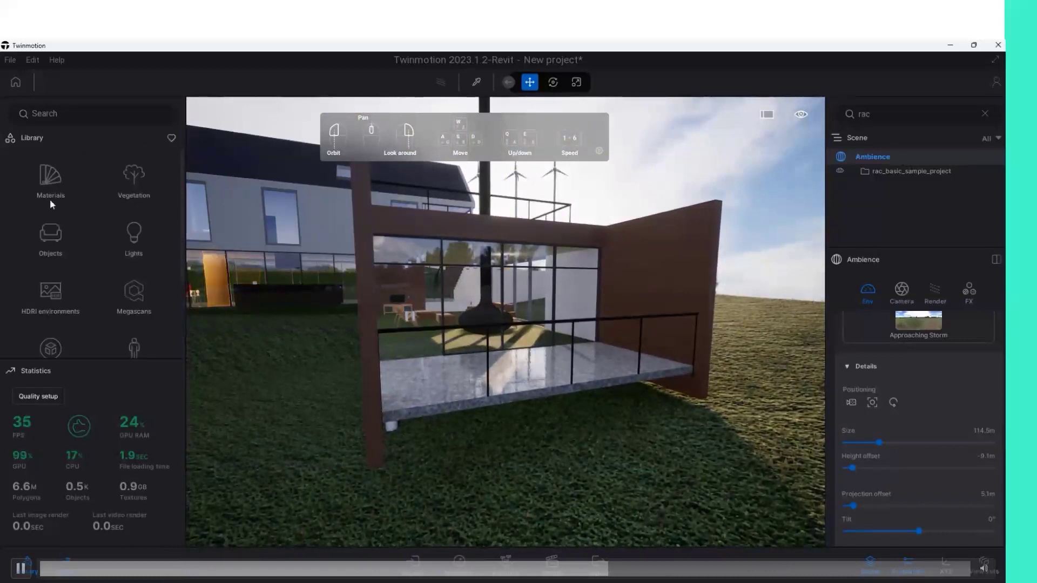
click(50, 237)
click(45, 184)
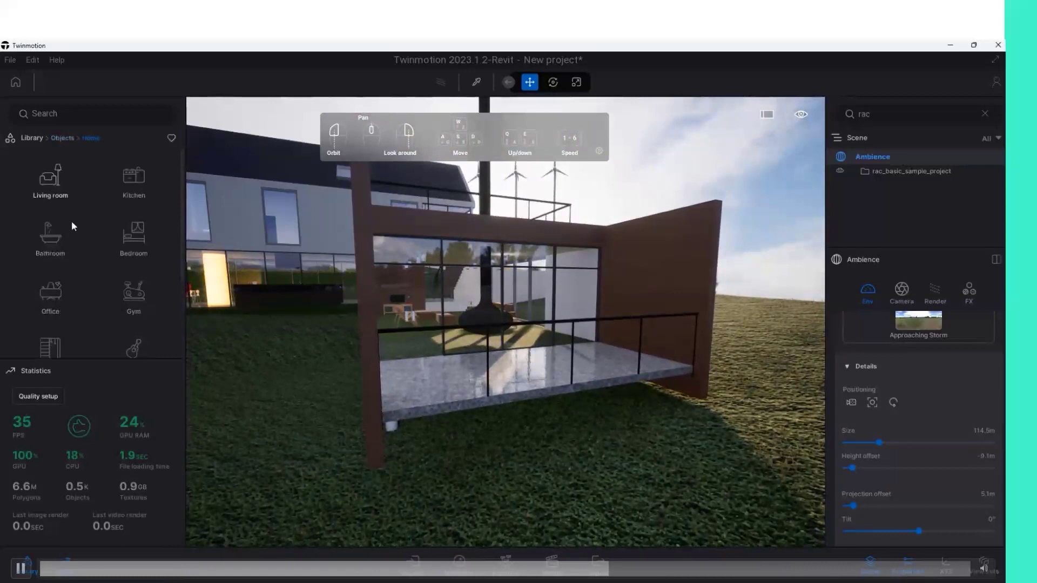
click(53, 212)
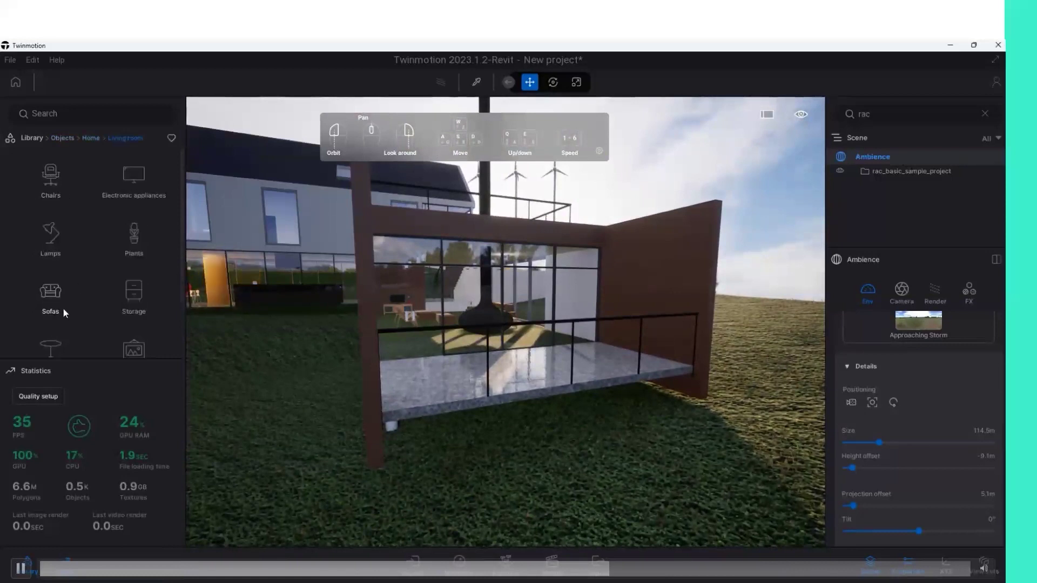
scroll(61, 307, down, 1)
click(55, 328)
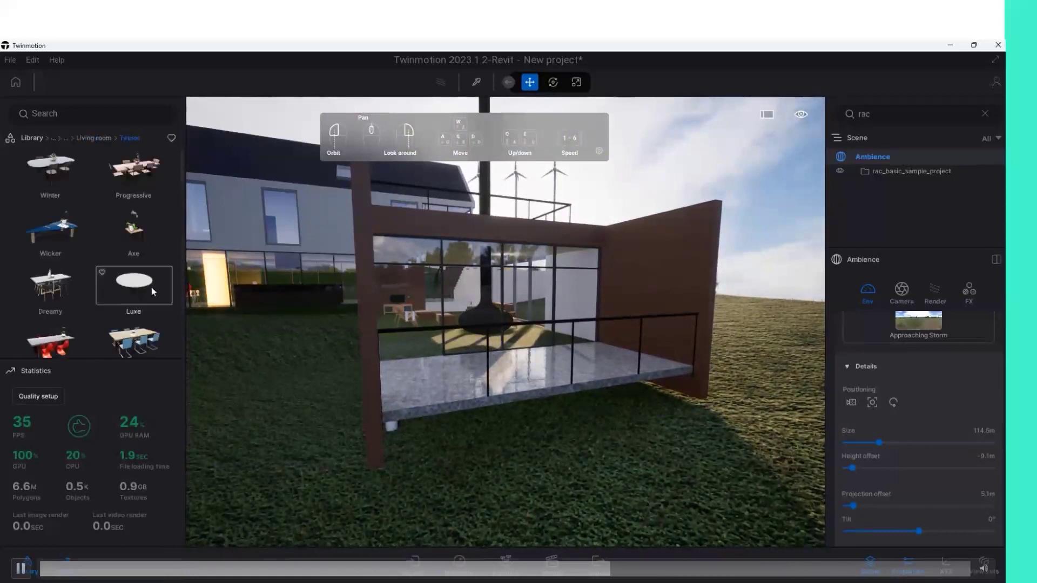
Scroll down the Tables collection to bring the Cosmo table set into view.
scroll(151, 287, down, 2)
scroll(152, 291, down, 2)
scroll(153, 292, down, 2)
scroll(153, 291, down, 2)
scroll(152, 292, down, 2)
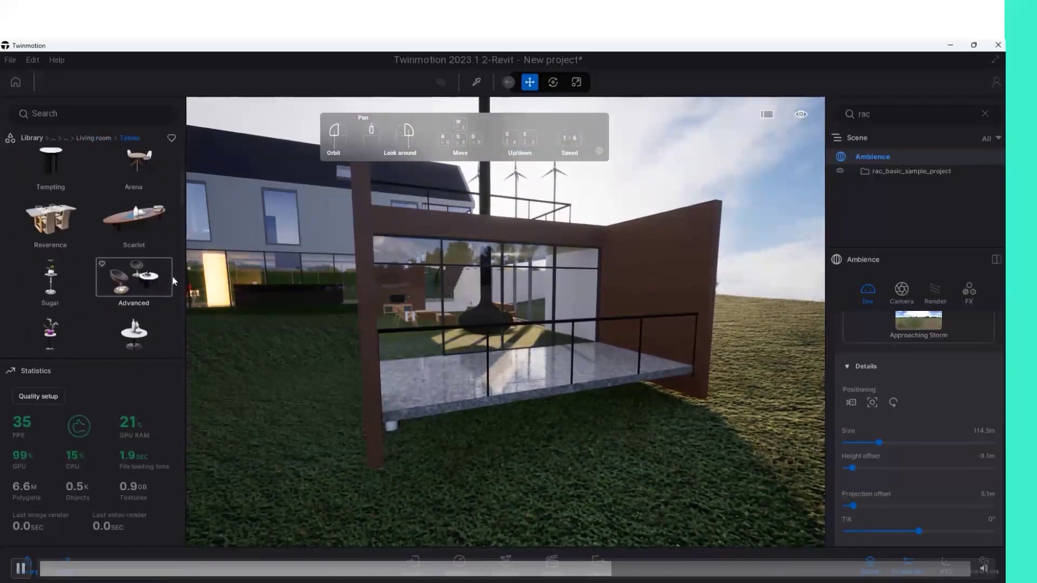
scroll(172, 276, down, 1)
scroll(173, 276, down, 1)
scroll(147, 281, down, 1)
scroll(147, 281, down, 1)
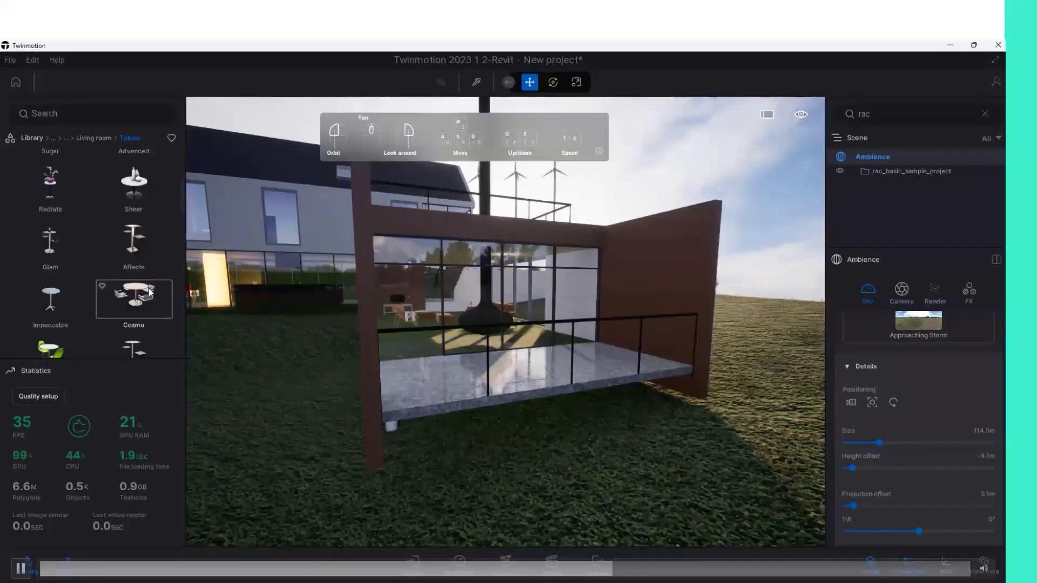
Drop the Cosmo table set onto the balcony, frame it, and return to Living room categories.
drag(142, 306, 518, 371)
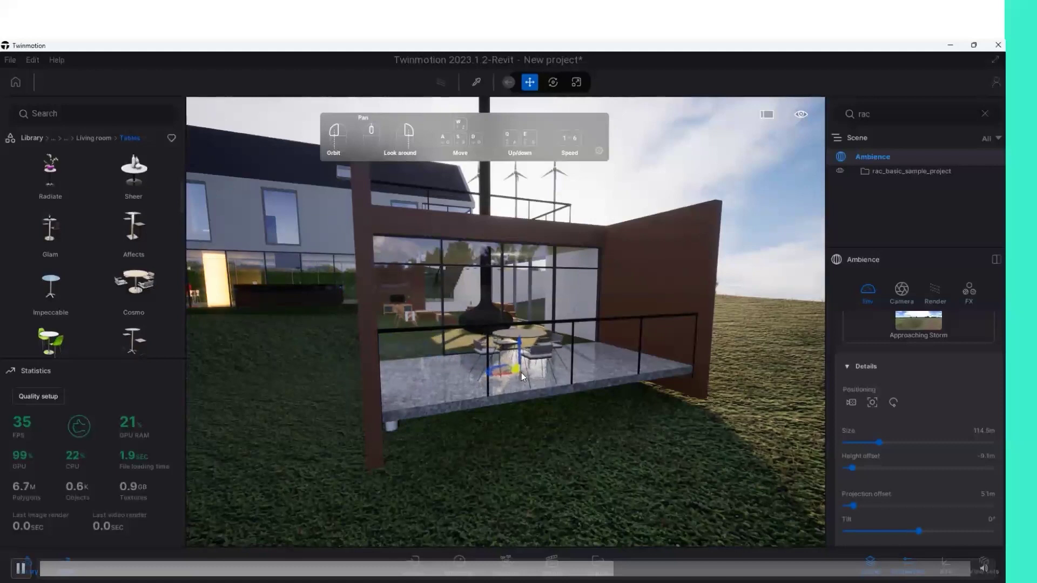
click(522, 370)
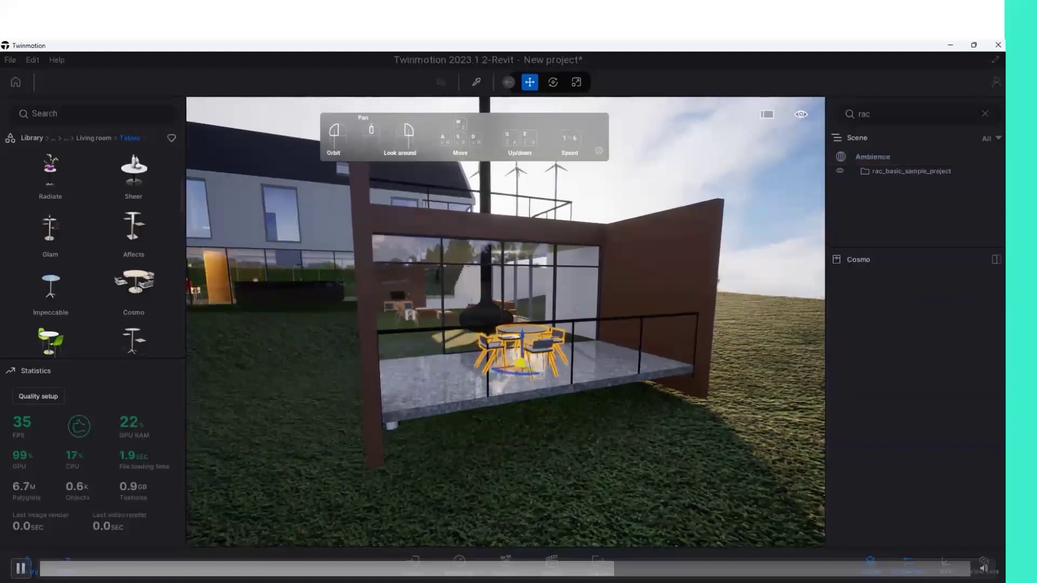
drag(523, 371, 486, 372)
key(f)
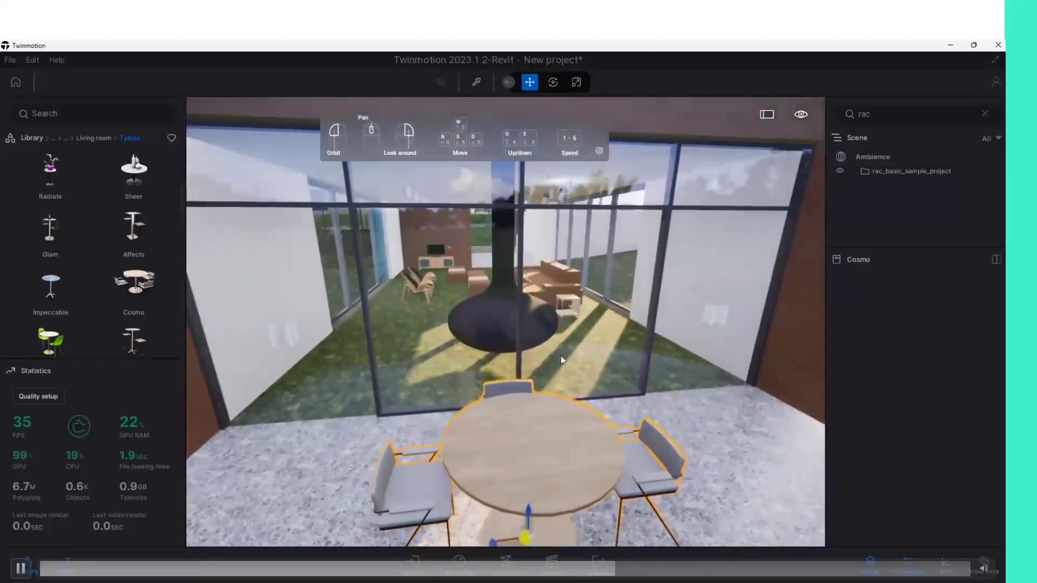
scroll(134, 295, down, 5)
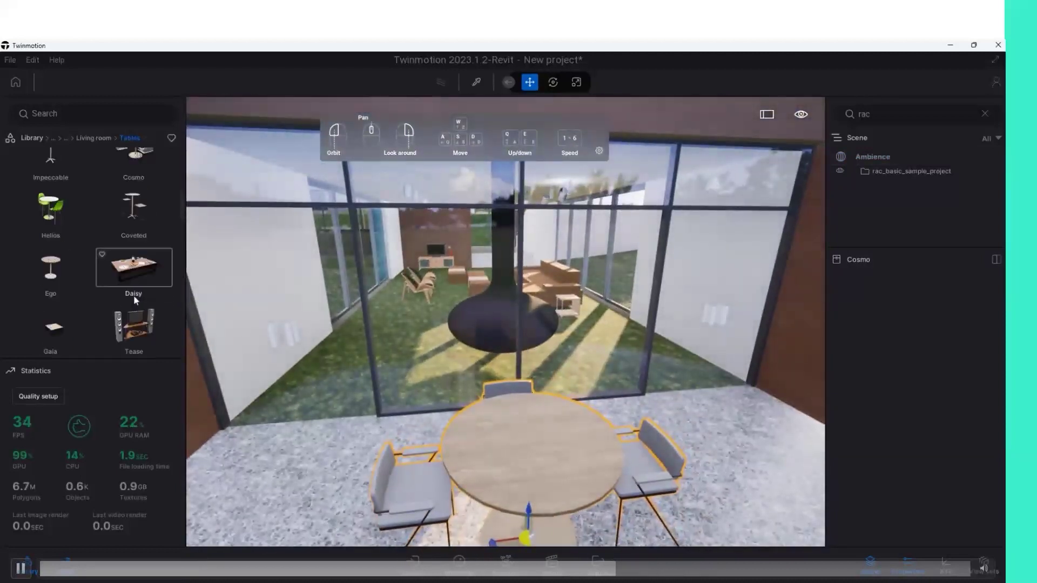
scroll(134, 301, down, 3)
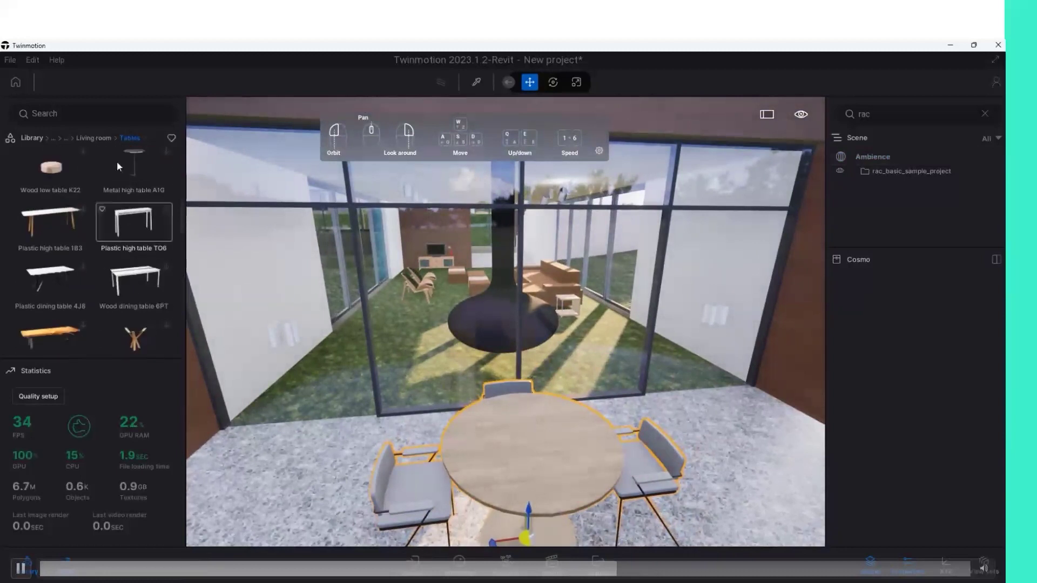
click(86, 137)
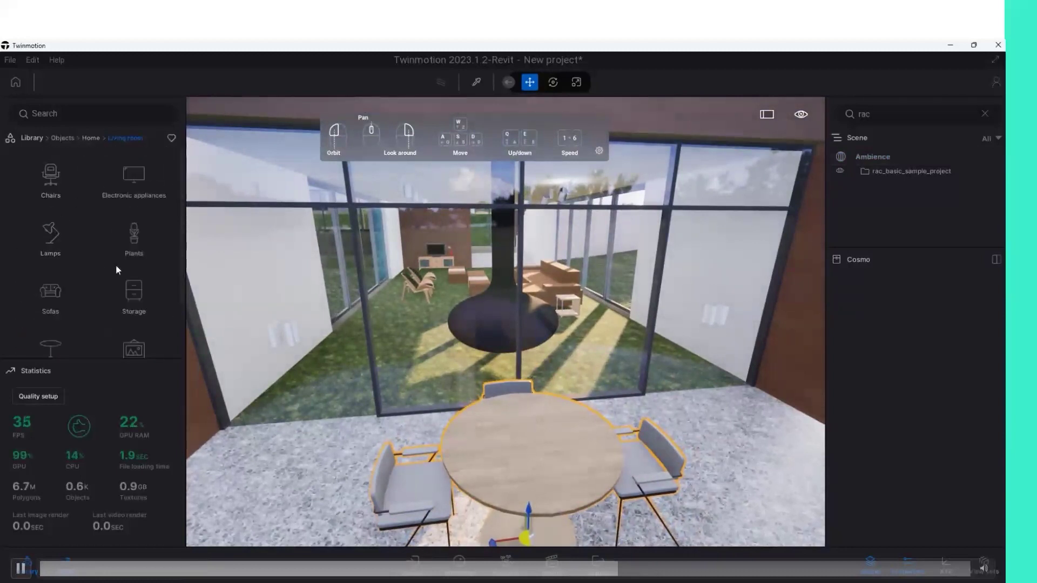
Place Orchid 04 at the floor's right and a Pachira, nudging it into position.
click(134, 236)
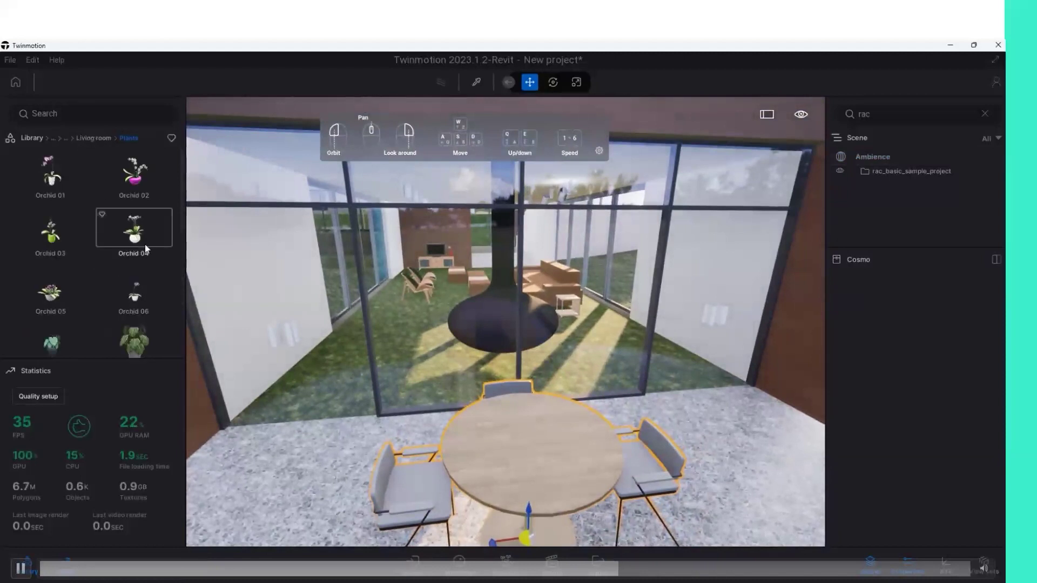
drag(134, 236, 749, 404)
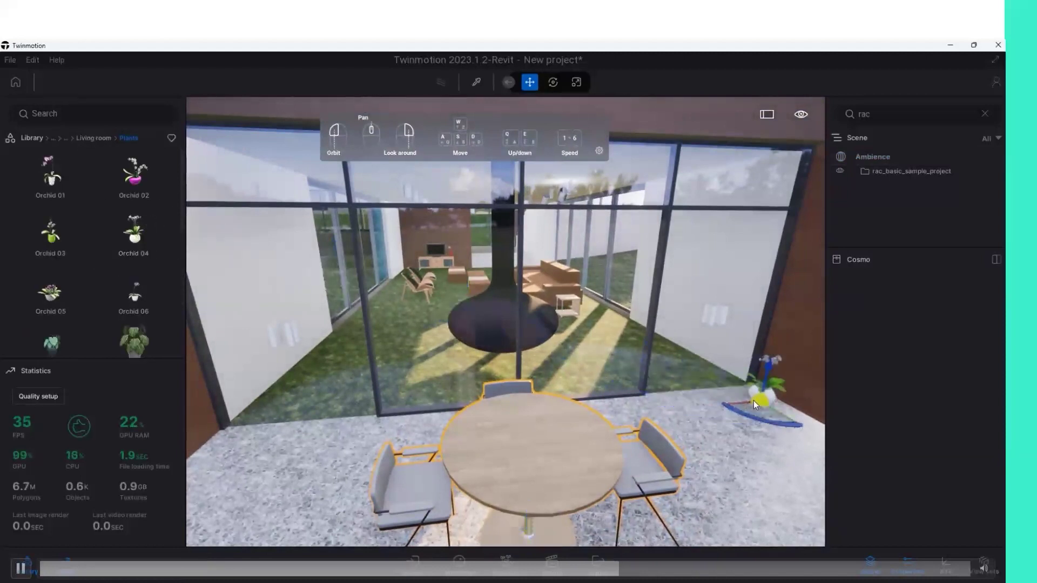
scroll(747, 402, down, 5)
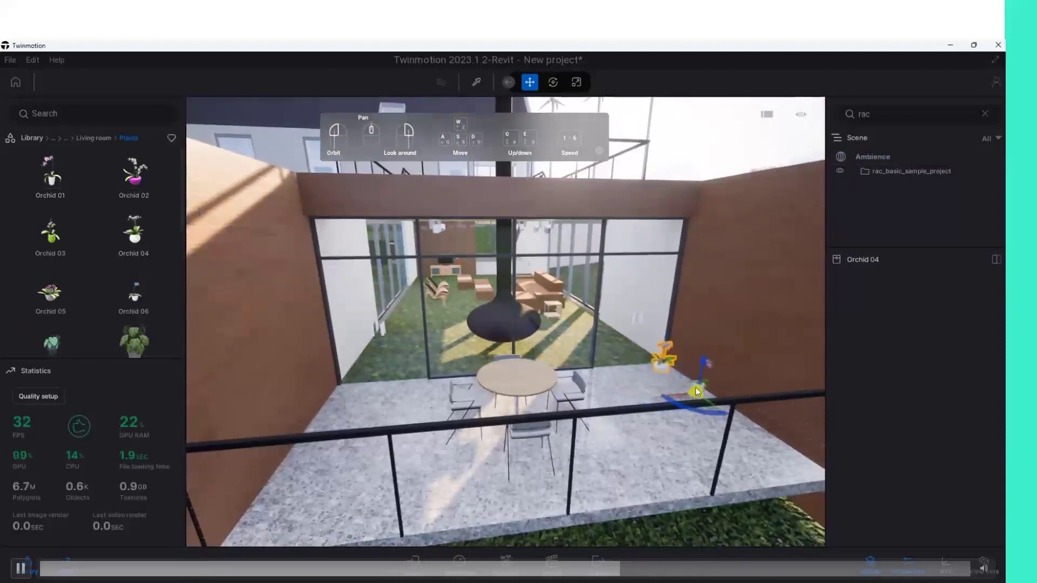
scroll(96, 309, down, 2)
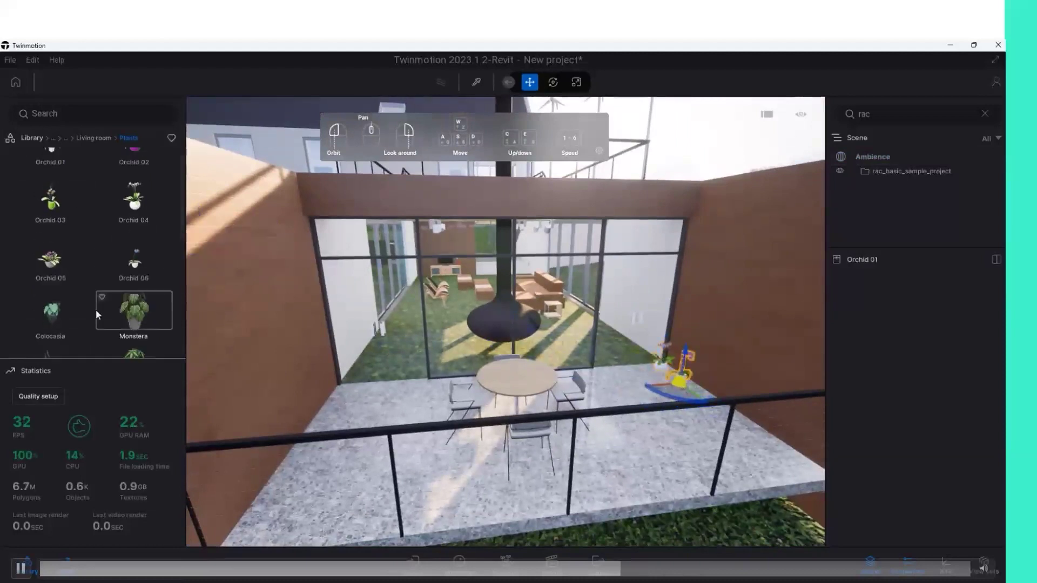
scroll(95, 309, down, 1)
drag(125, 254, 362, 401)
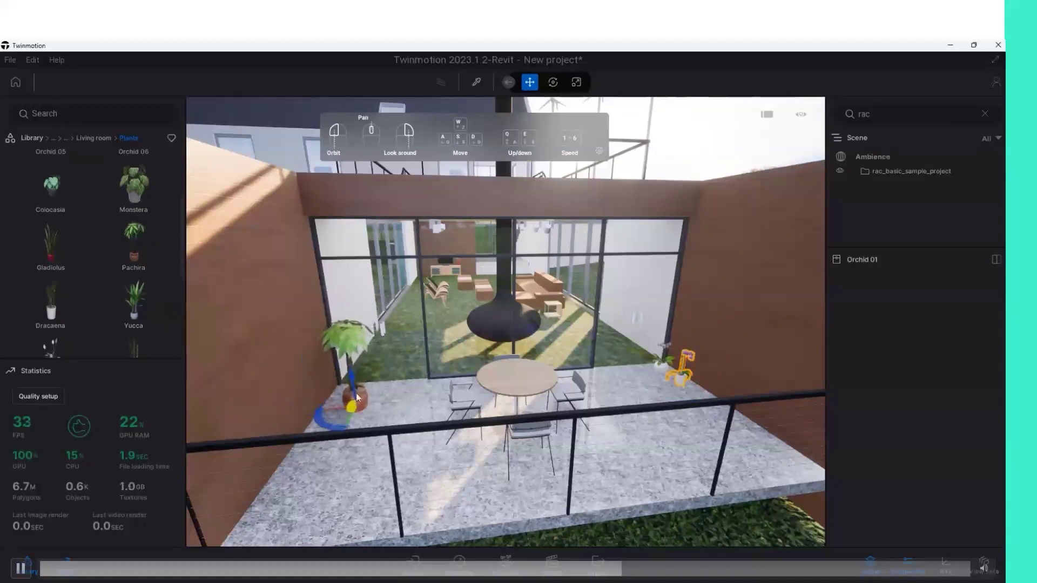
click(354, 377)
drag(353, 380, 349, 379)
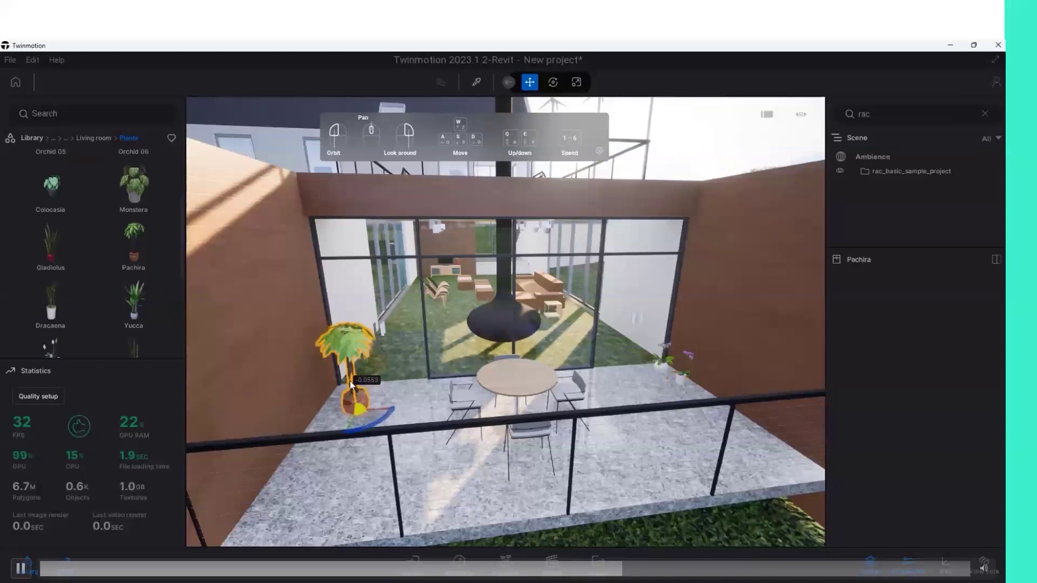
Add a Yucca beside the Pachira and a bamboo at the balcony's right corner.
scroll(152, 294, down, 1)
drag(141, 291, 332, 435)
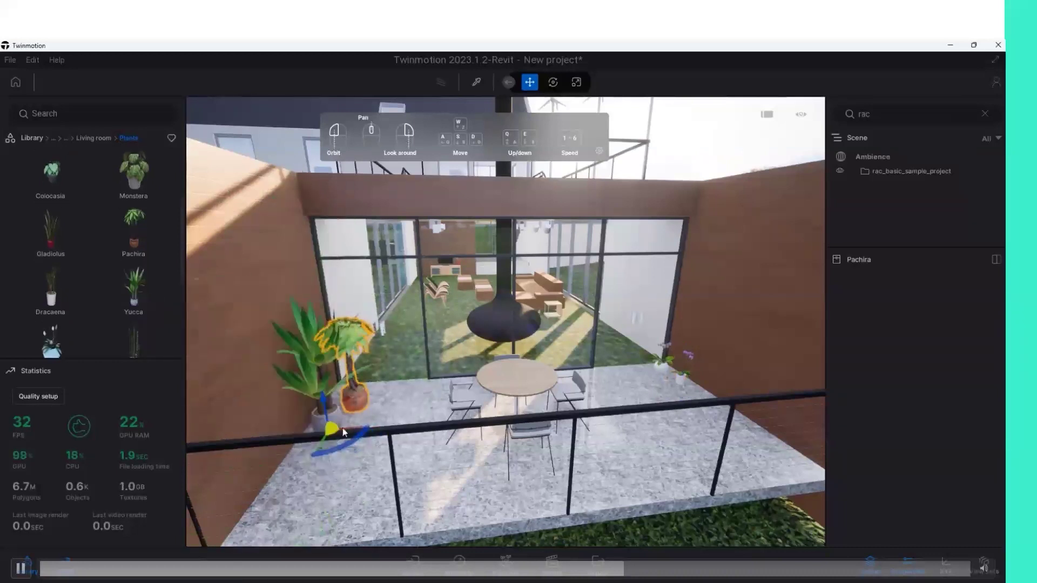
drag(331, 436, 333, 354)
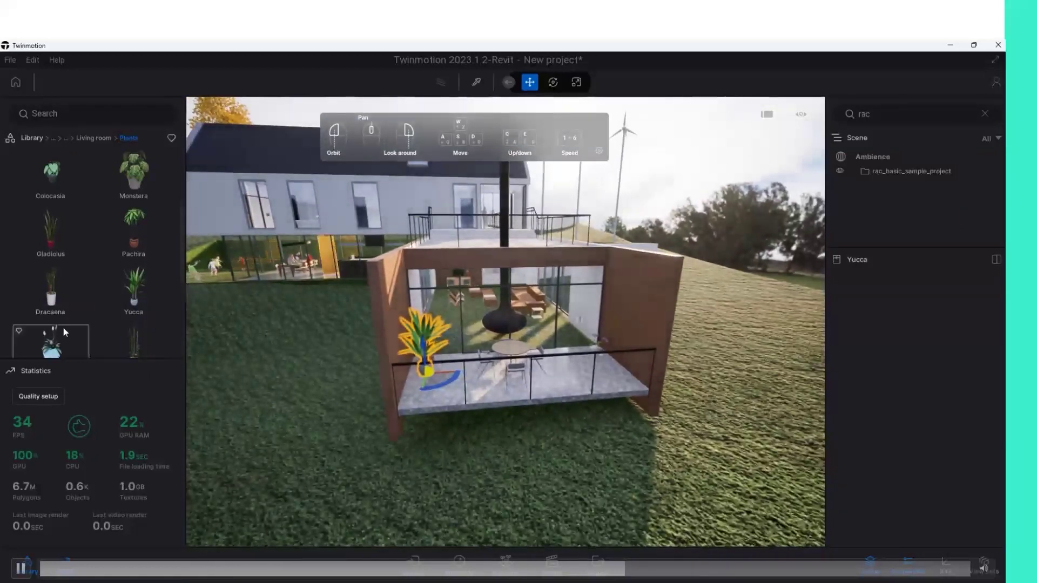
scroll(63, 327, down, 2)
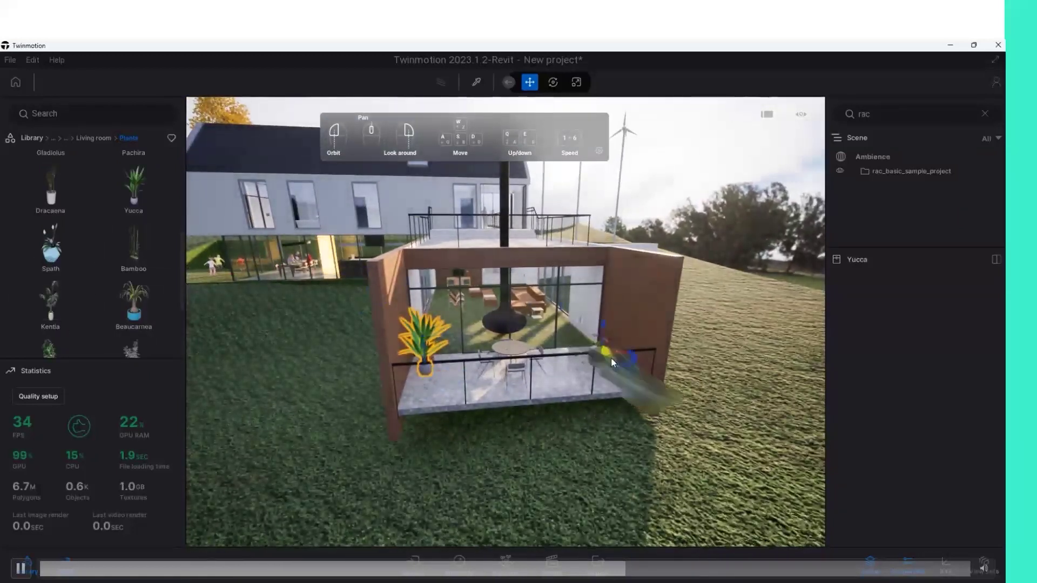
drag(447, 324, 627, 382)
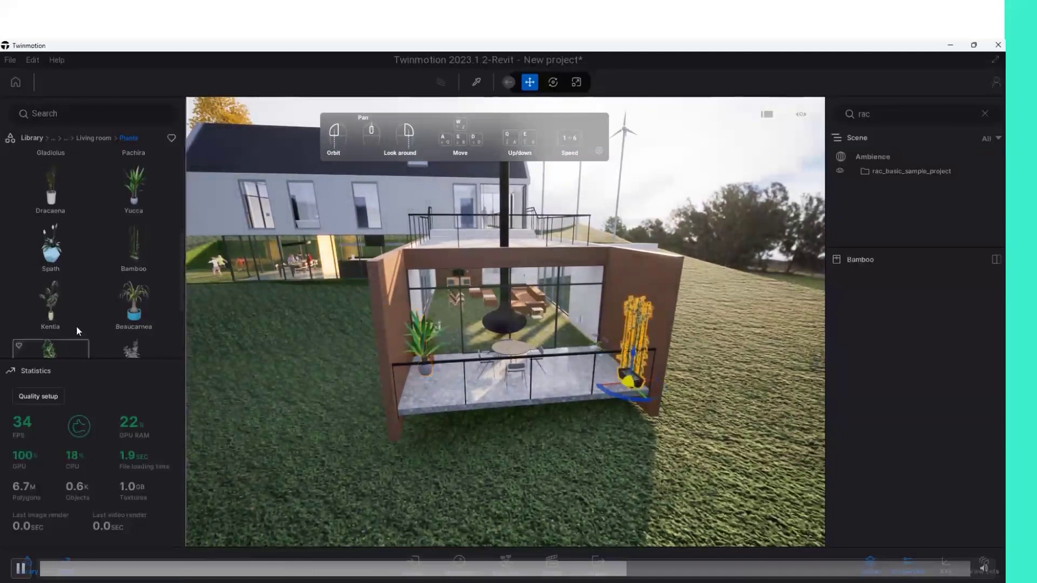
scroll(76, 325, down, 1)
mouse_move(80, 319)
mouse_down()
mouse_move(507, 338)
mouse_move(611, 369)
mouse_move(592, 341)
mouse_up()
Place a Ficus Golden King near the right wall and a Papyrus at the front left corner.
double_click(592, 341)
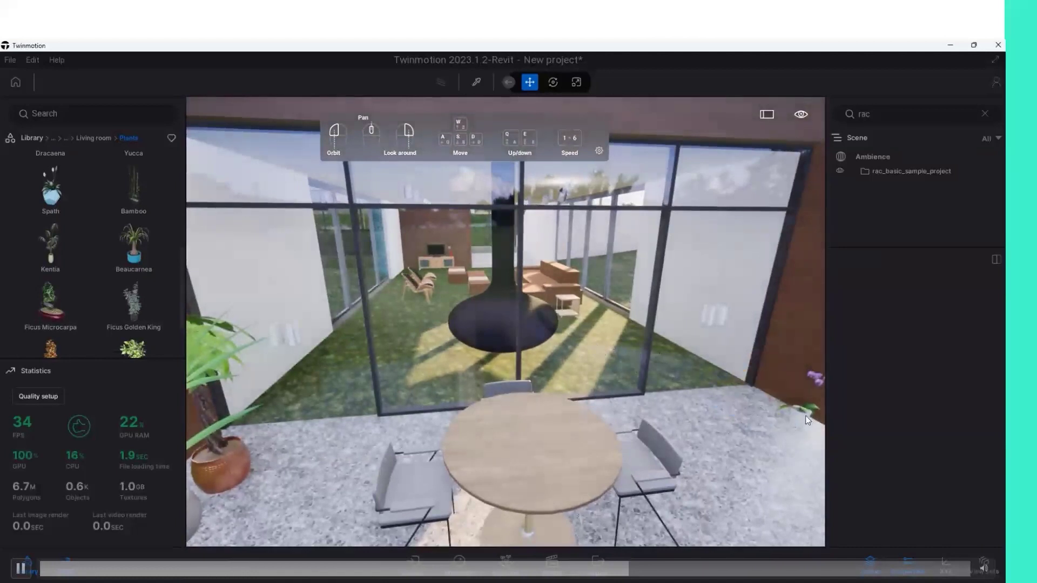
scroll(773, 407, down, 5)
scroll(120, 267, down, 1)
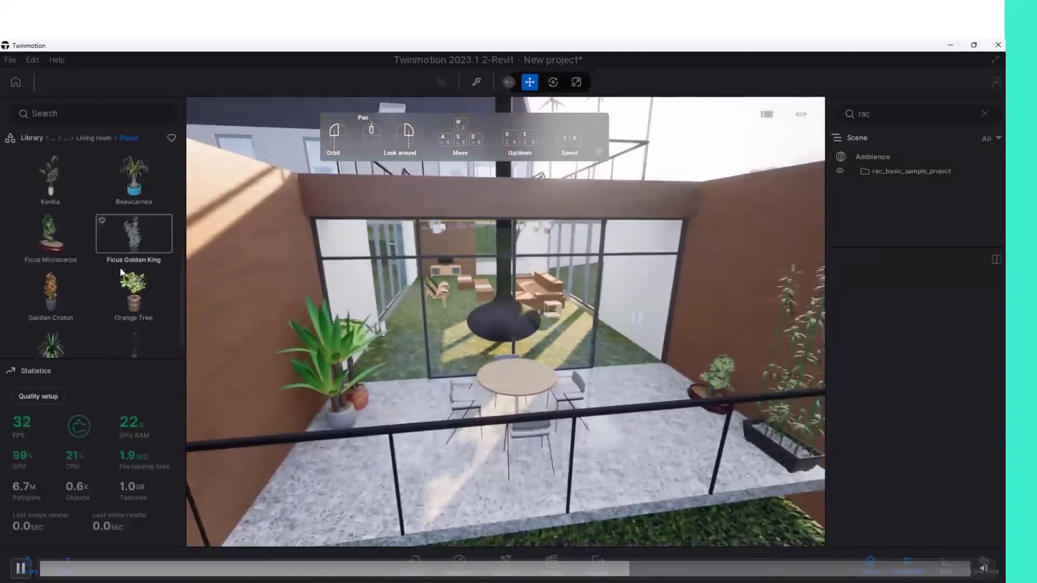
drag(356, 294, 666, 374)
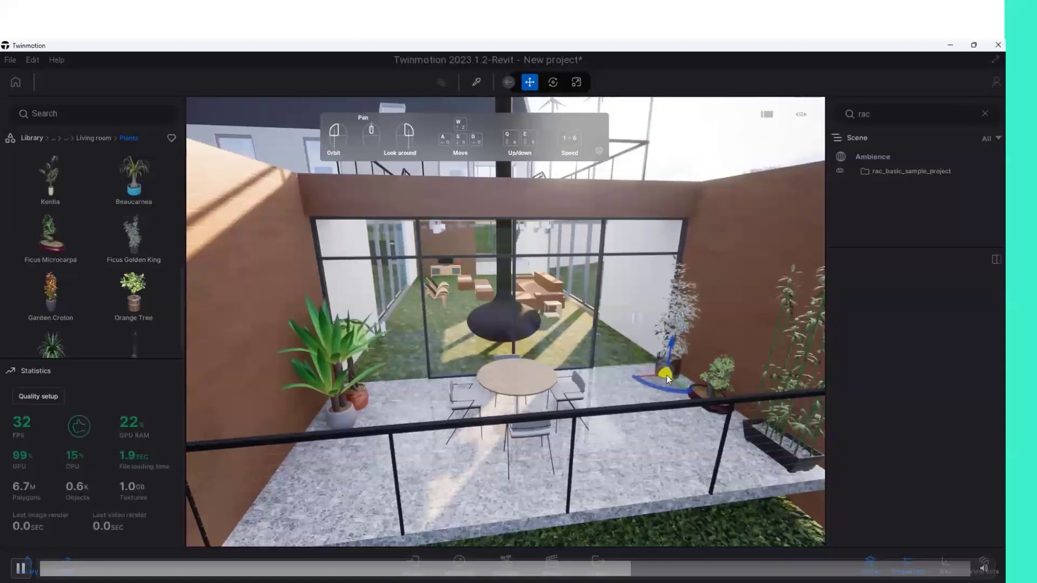
scroll(46, 316, down, 1)
mouse_move(50, 324)
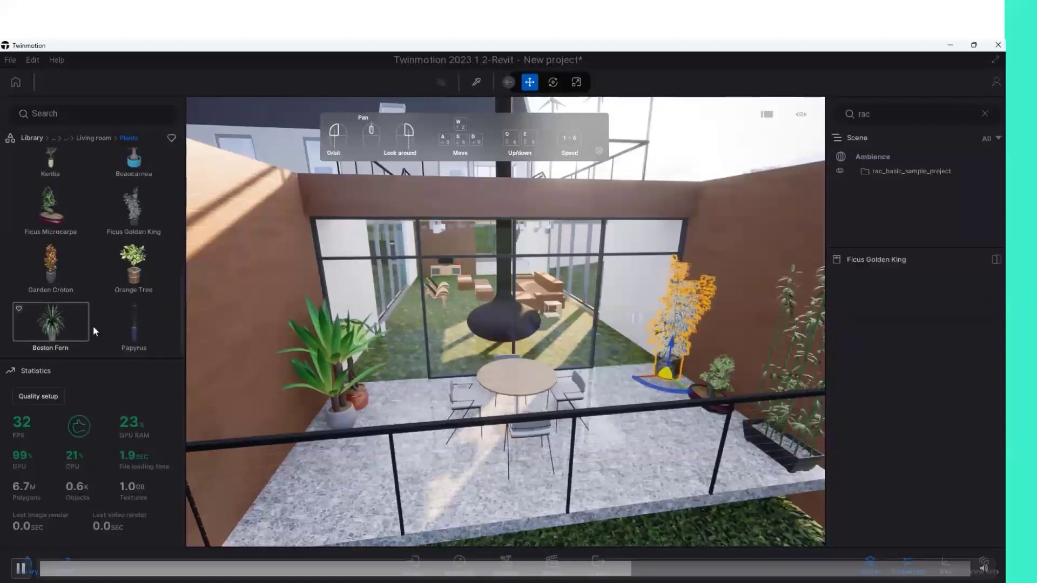
mouse_move(147, 348)
mouse_down()
mouse_move(321, 447)
mouse_move(309, 479)
mouse_up()
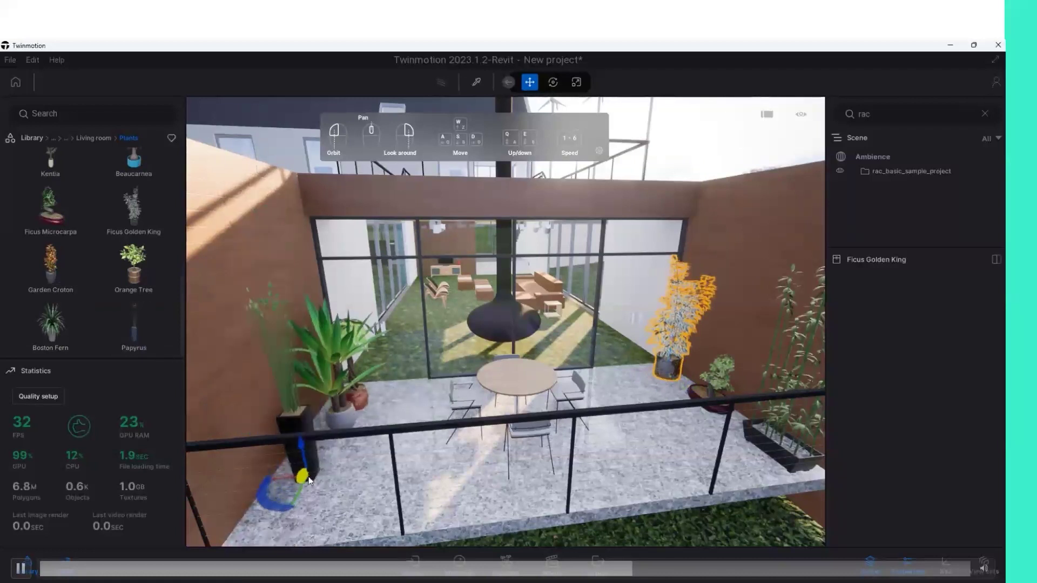
Rotate the Yucca around its vertical axis, then pull back to an exterior view of the house.
click(342, 424)
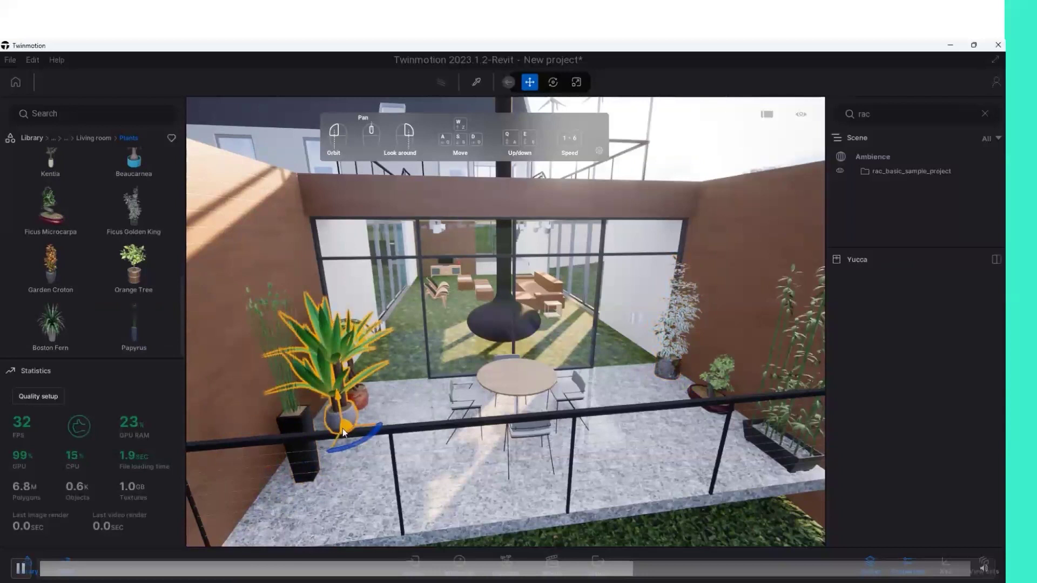
scroll(343, 427, up, 2)
drag(348, 426, 337, 437)
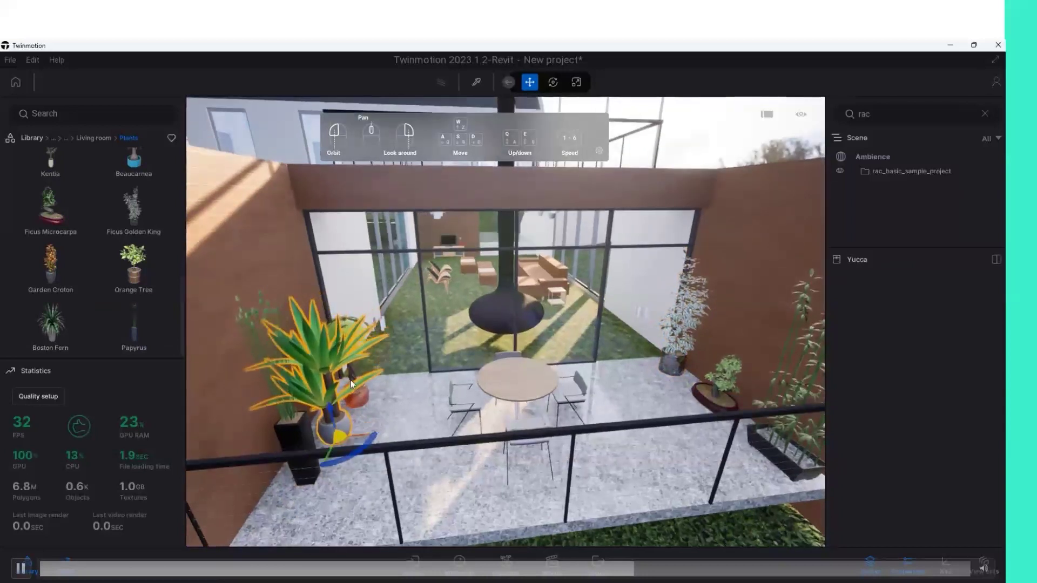
scroll(351, 380, down, 5)
drag(351, 378, 490, 392)
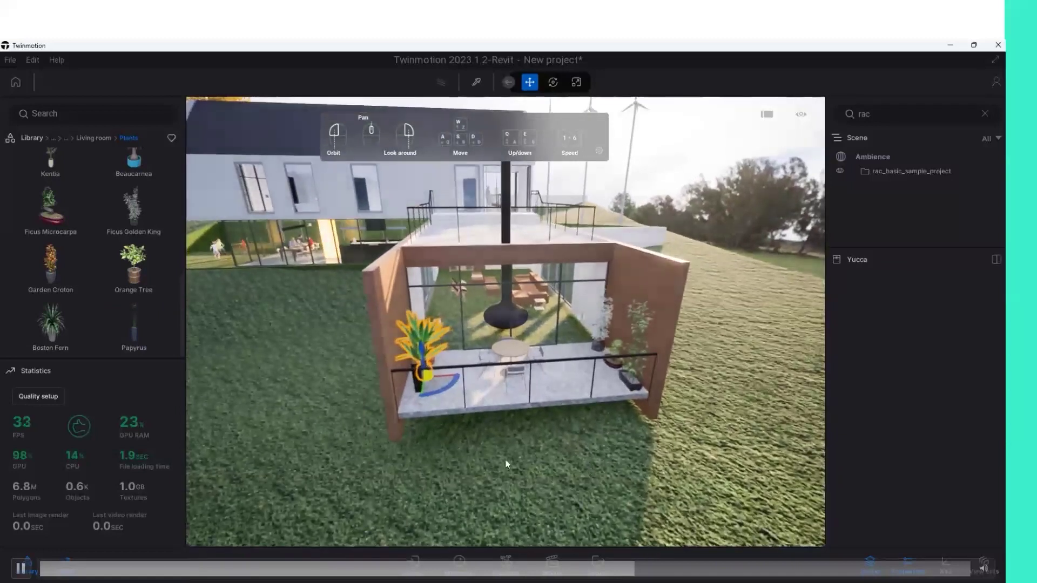
click(505, 463)
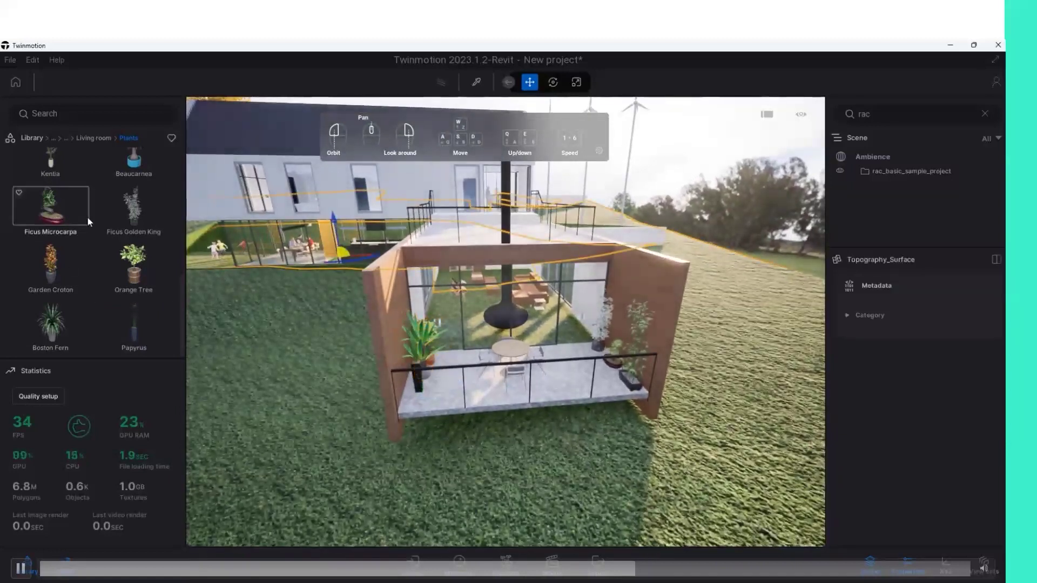
Place the Ania Tina talking cutout from Characters > Cutout onto the terrace.
click(34, 138)
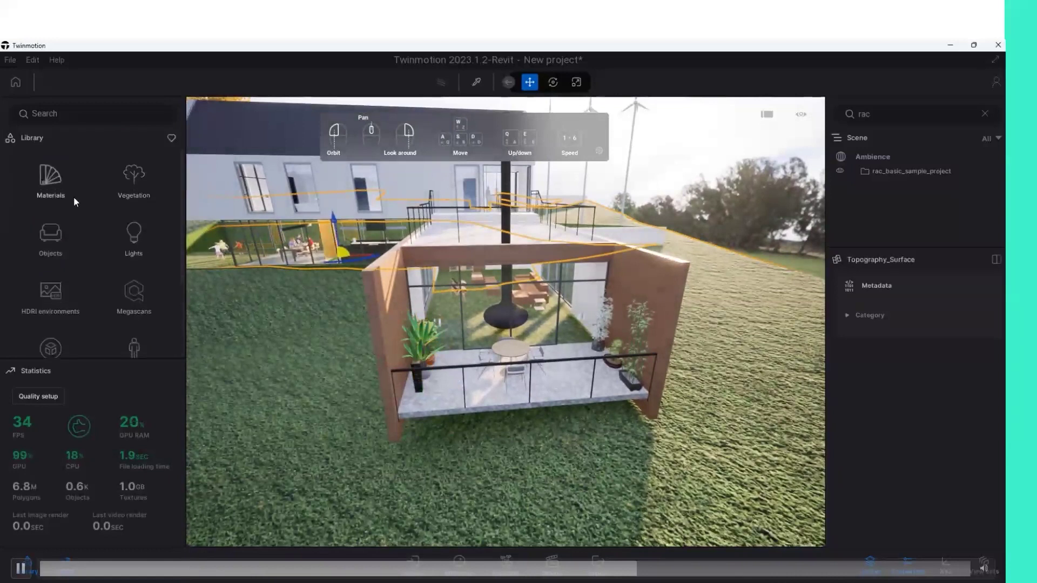
scroll(102, 248, down, 2)
click(130, 307)
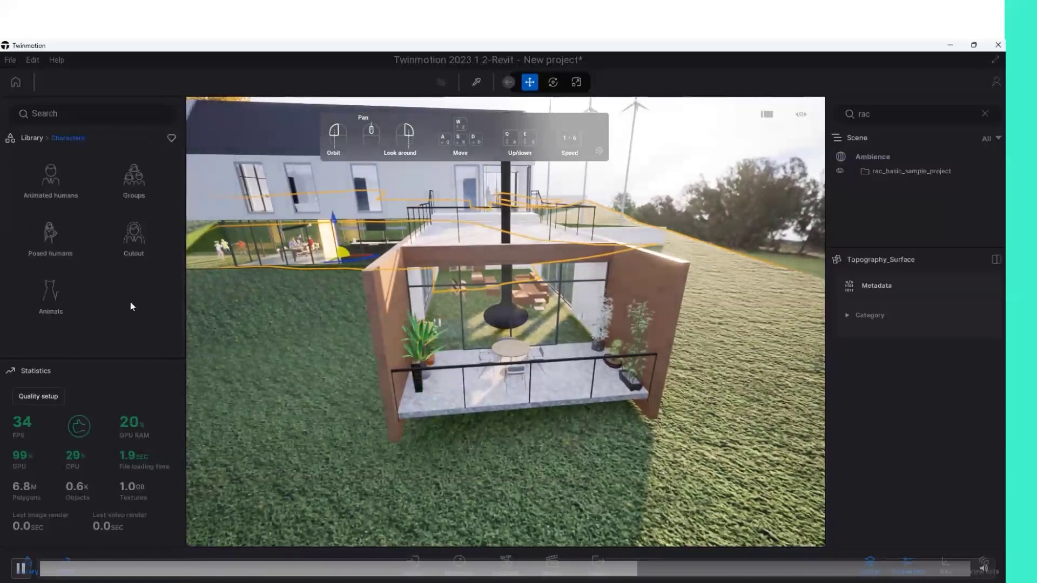
click(130, 238)
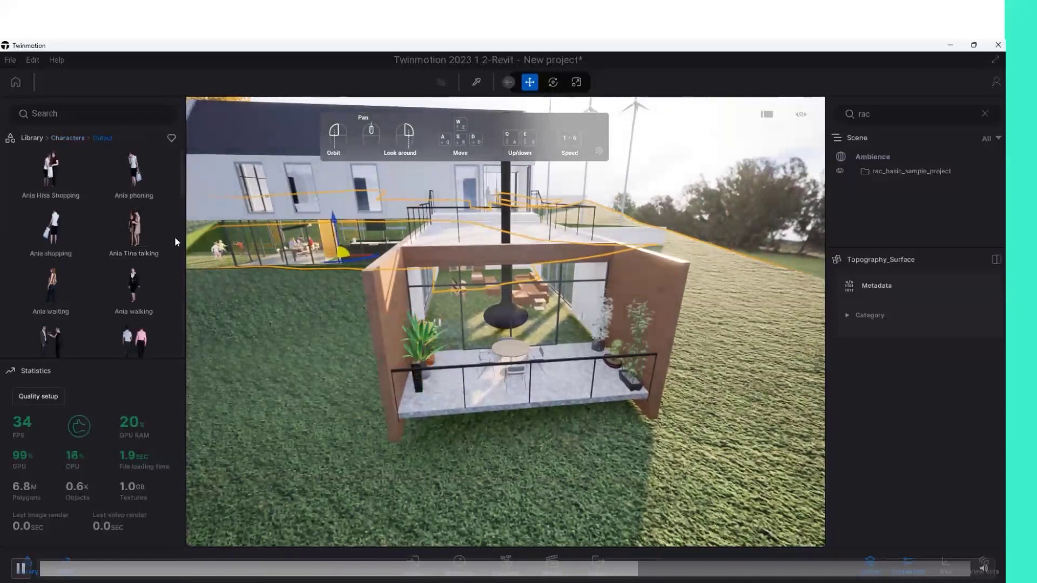
click(129, 241)
drag(128, 237, 465, 390)
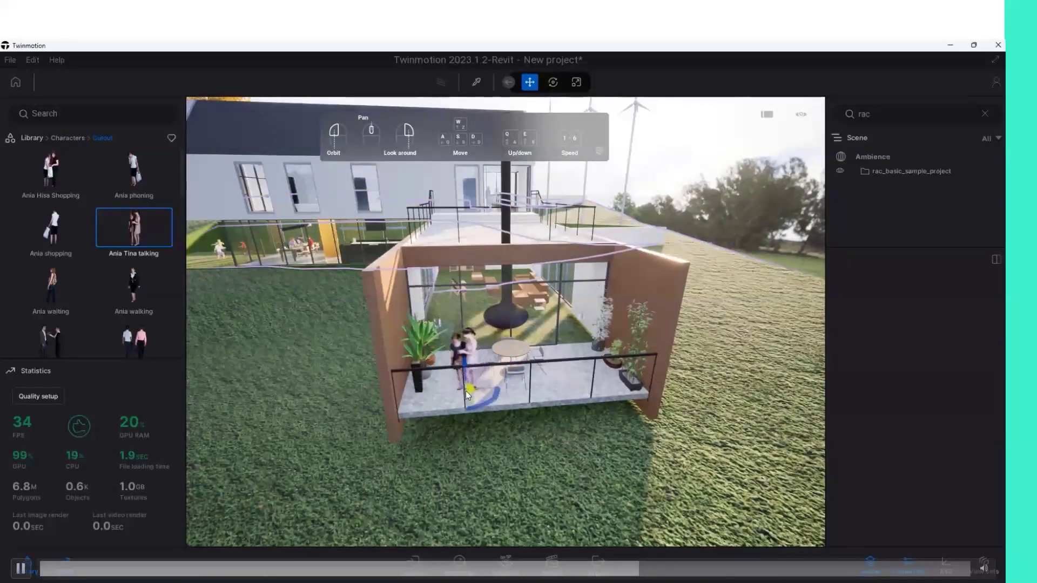
Frame the talking pair, move it left across the terrace, then delete it.
double_click(468, 384)
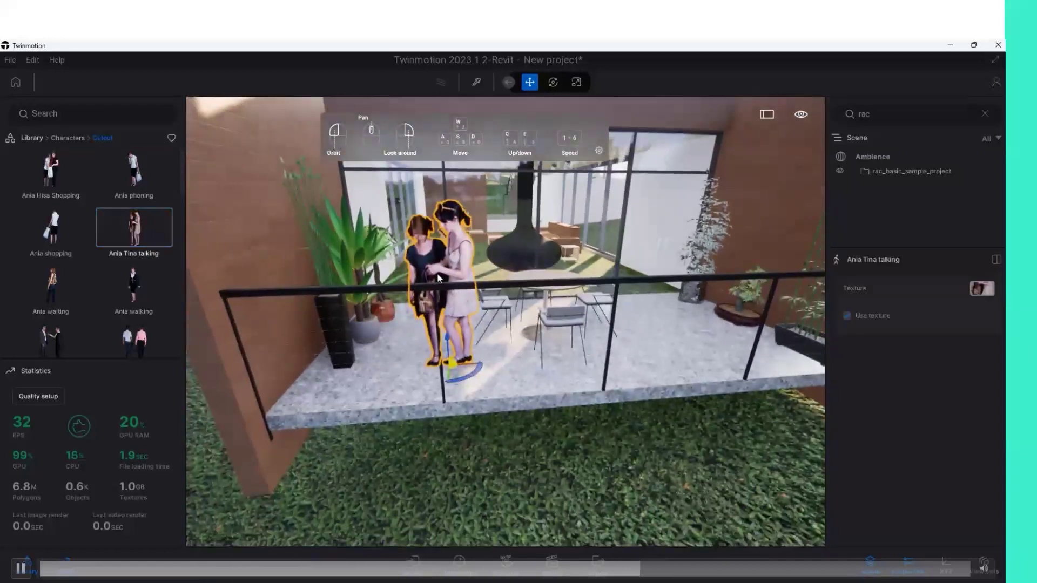
double_click(437, 276)
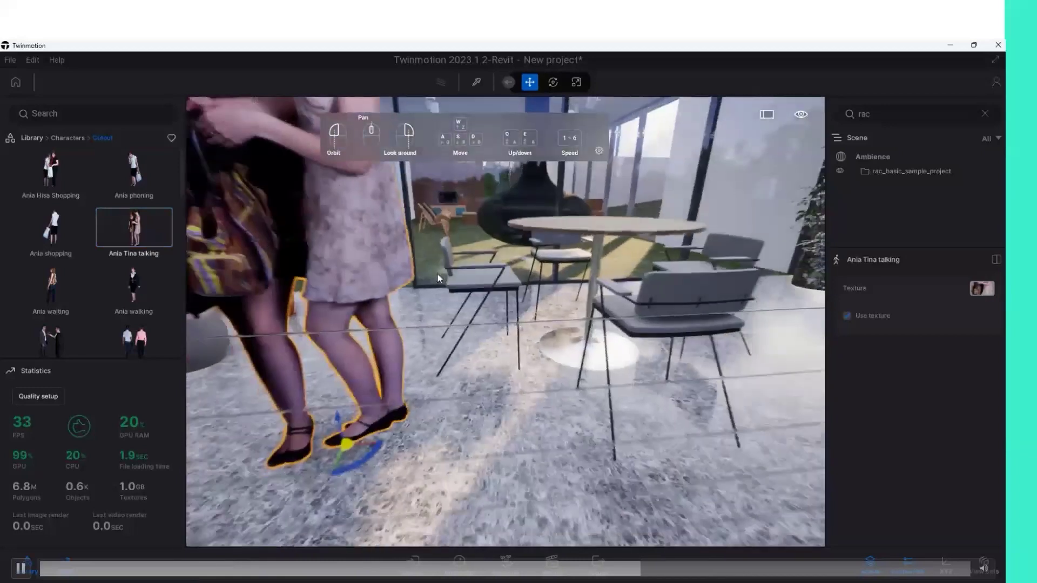
mouse_move(134, 228)
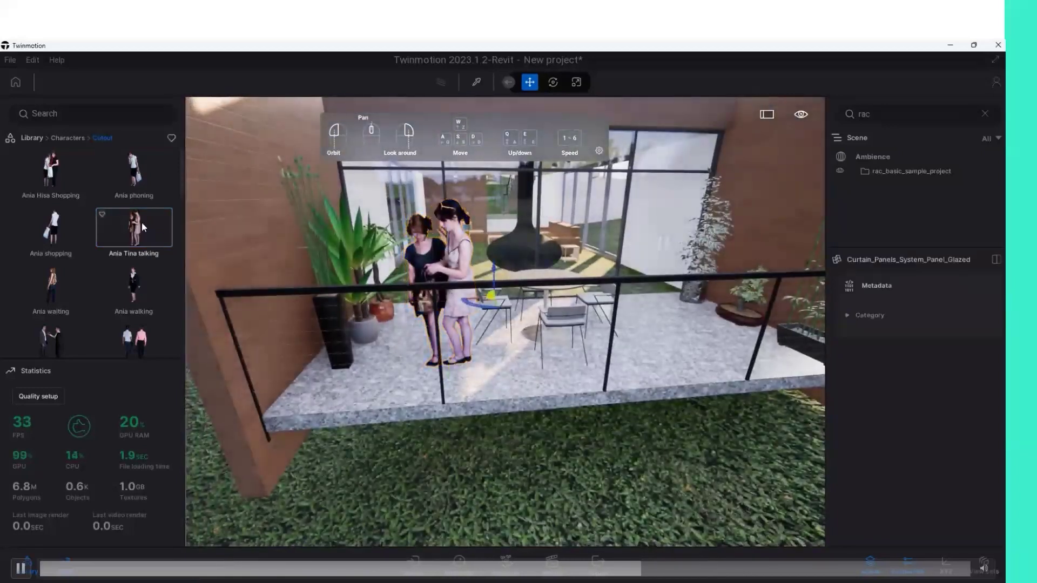
click(444, 247)
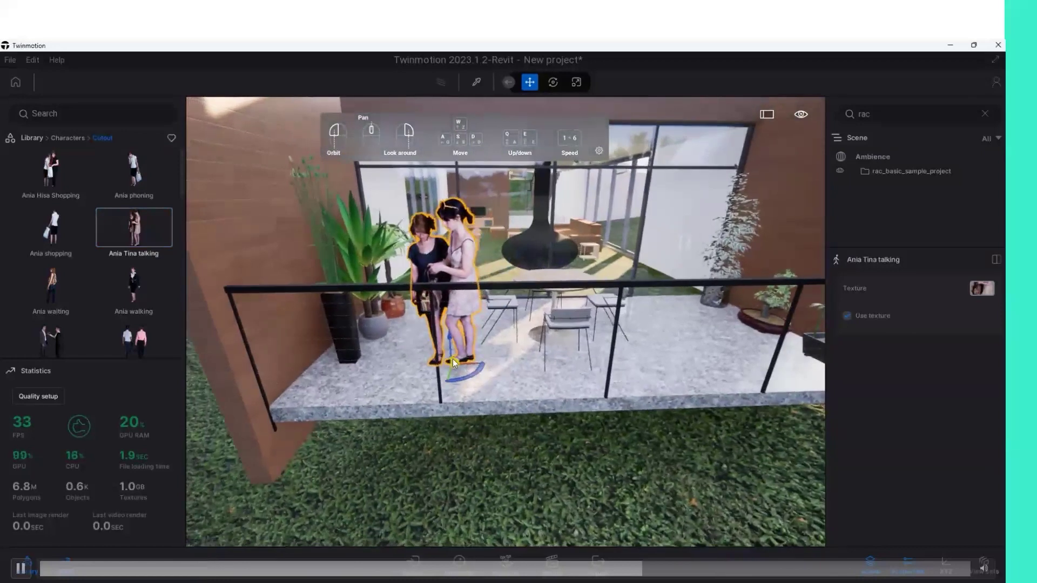
drag(453, 367, 422, 358)
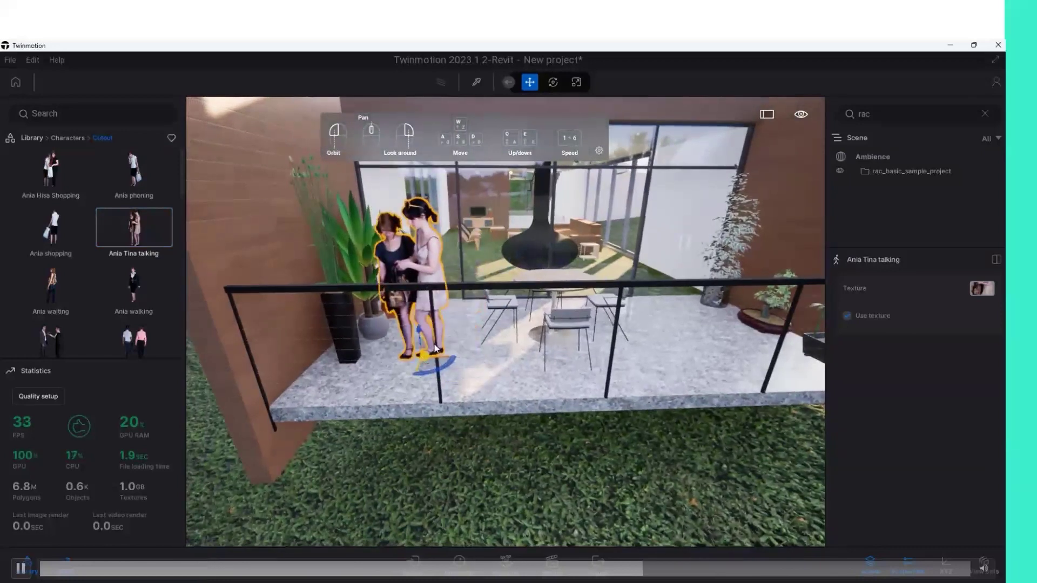
key(Delete)
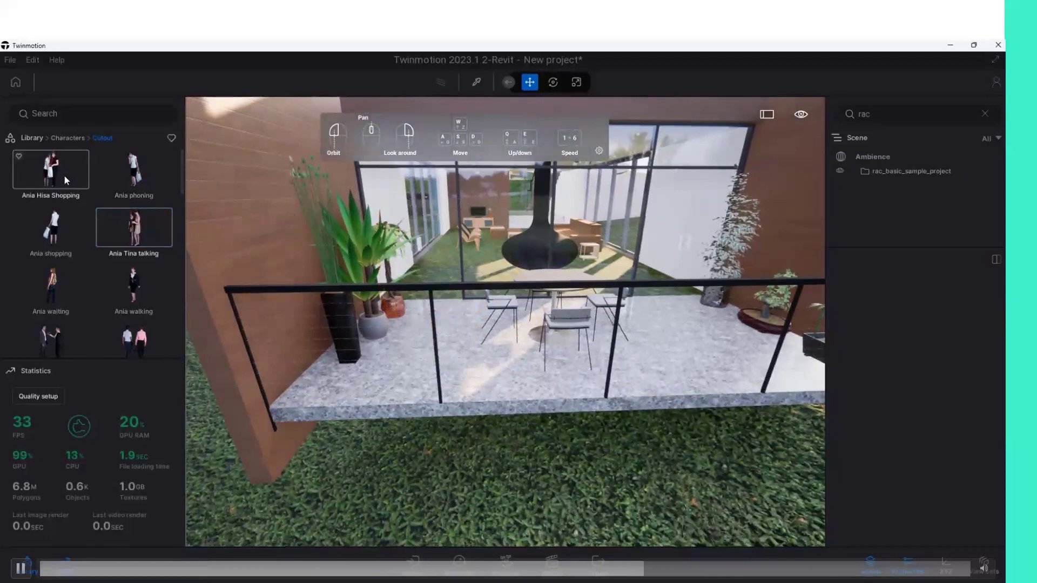
Open Characters > Animated humans and scroll through the thumbnails to the Karla character.
click(71, 138)
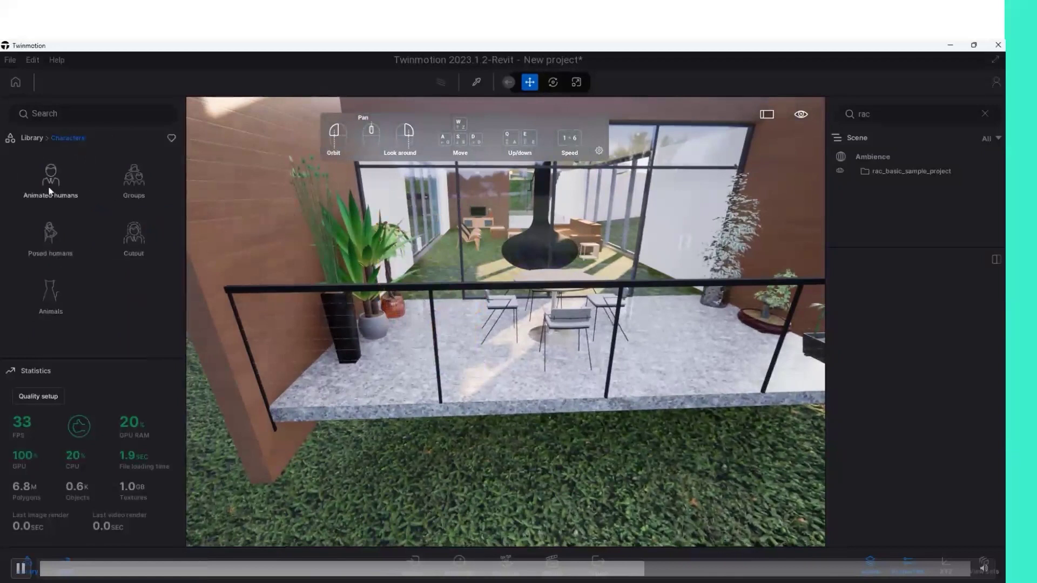
click(51, 184)
mouse_move(50, 172)
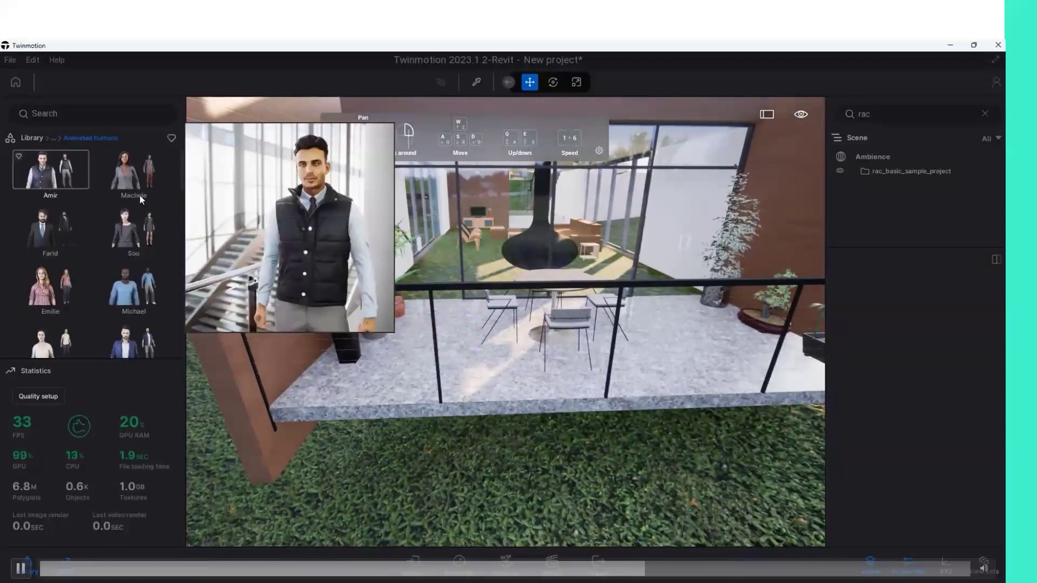
scroll(145, 211, down, 5)
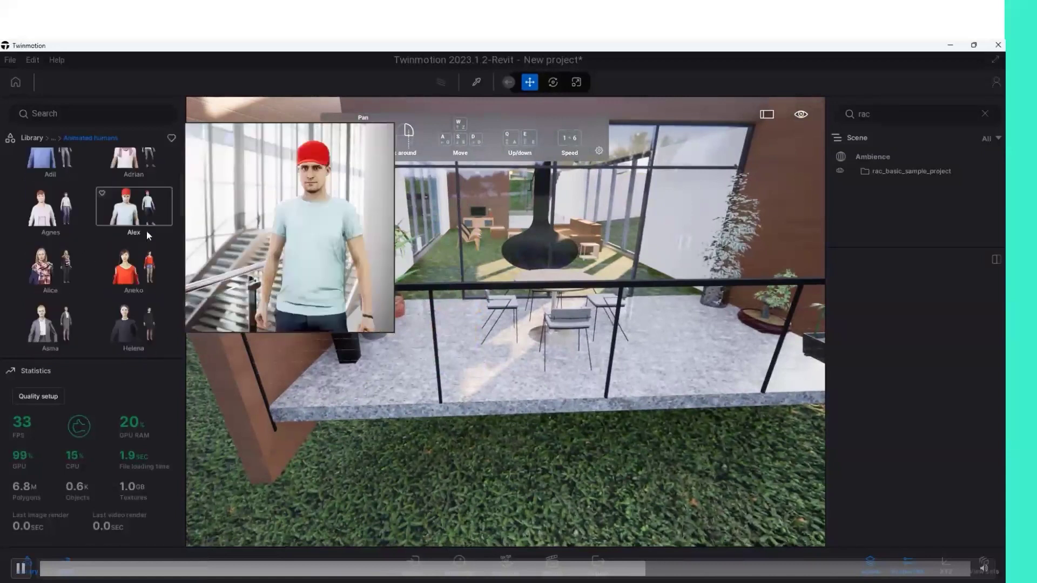
drag(180, 202, 184, 351)
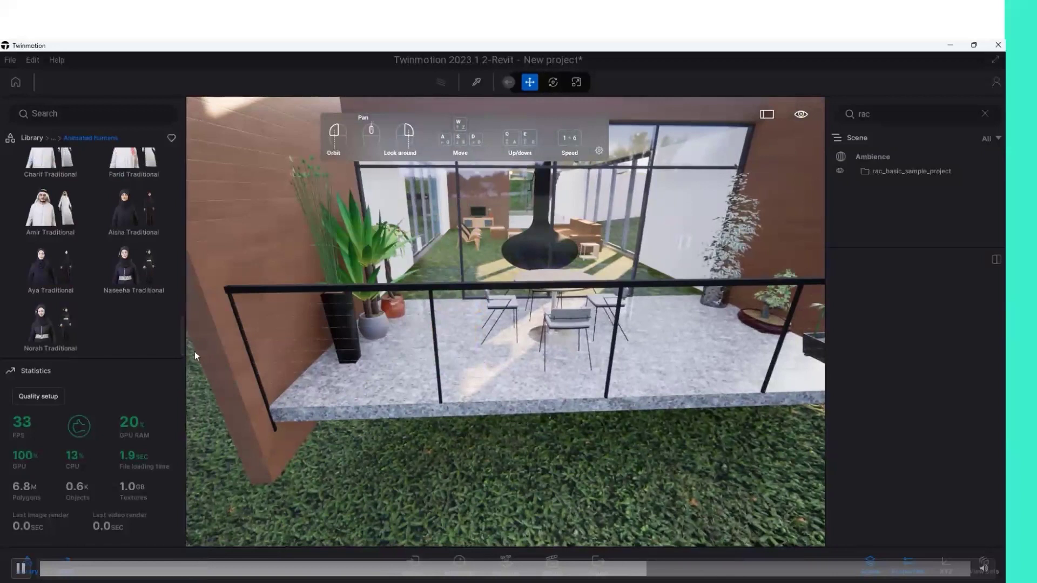
scroll(185, 329, up, 3)
scroll(186, 328, up, 2)
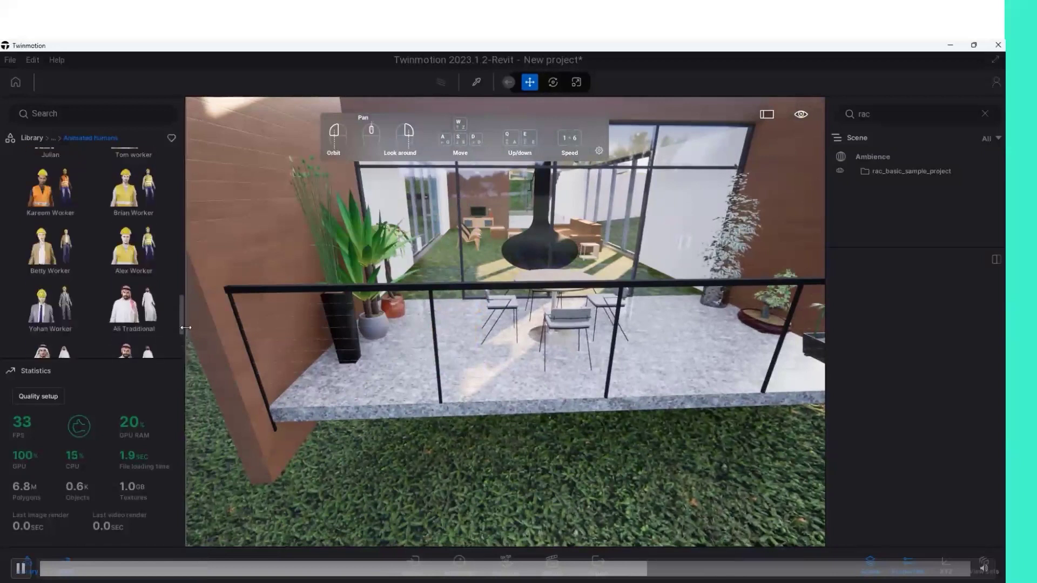
scroll(186, 327, up, 2)
scroll(188, 307, up, 2)
scroll(189, 301, up, 1)
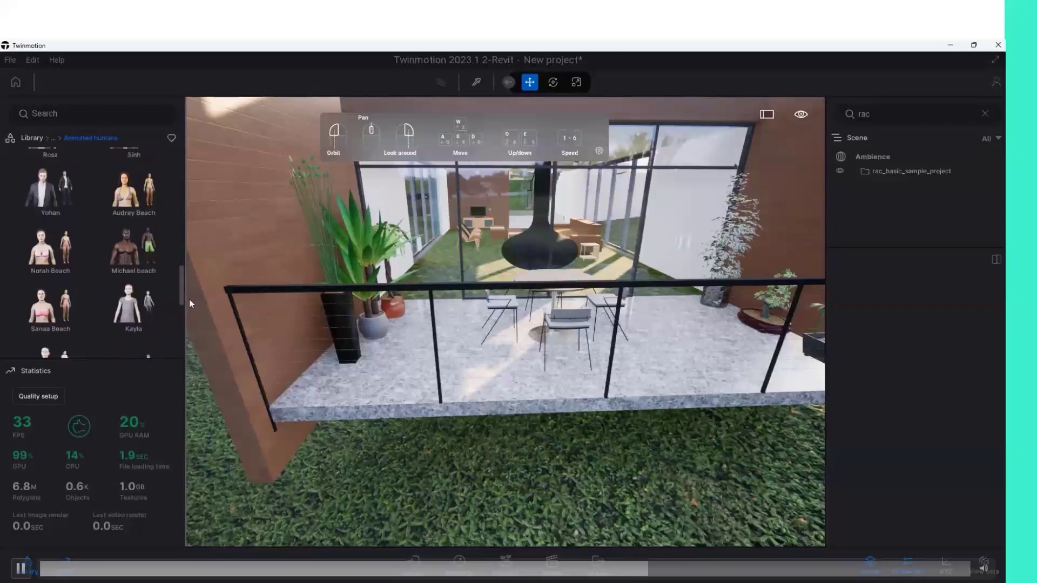
scroll(188, 296, up, 1)
scroll(189, 286, up, 1)
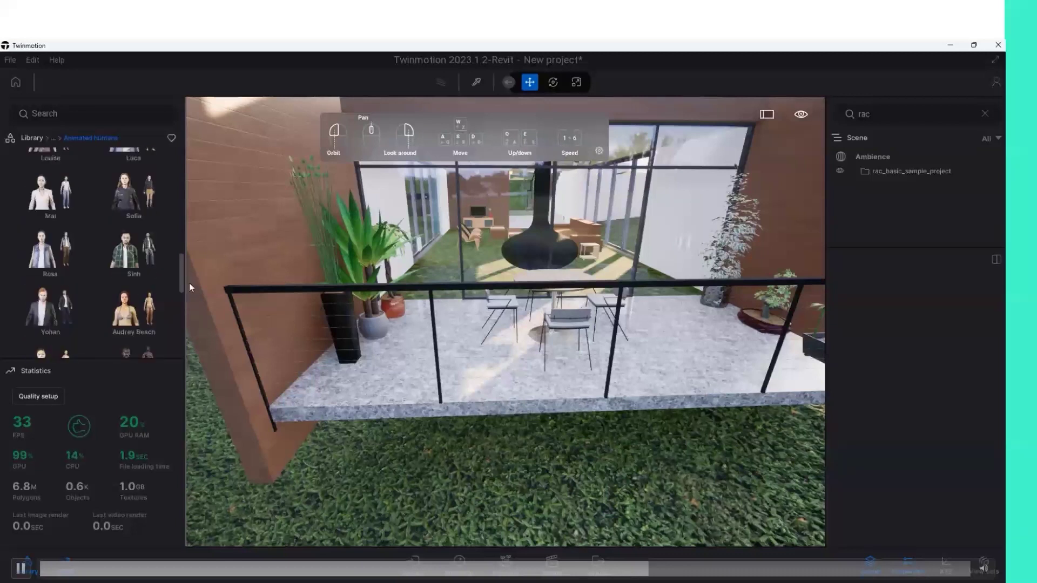
scroll(189, 281, up, 1)
scroll(189, 273, up, 1)
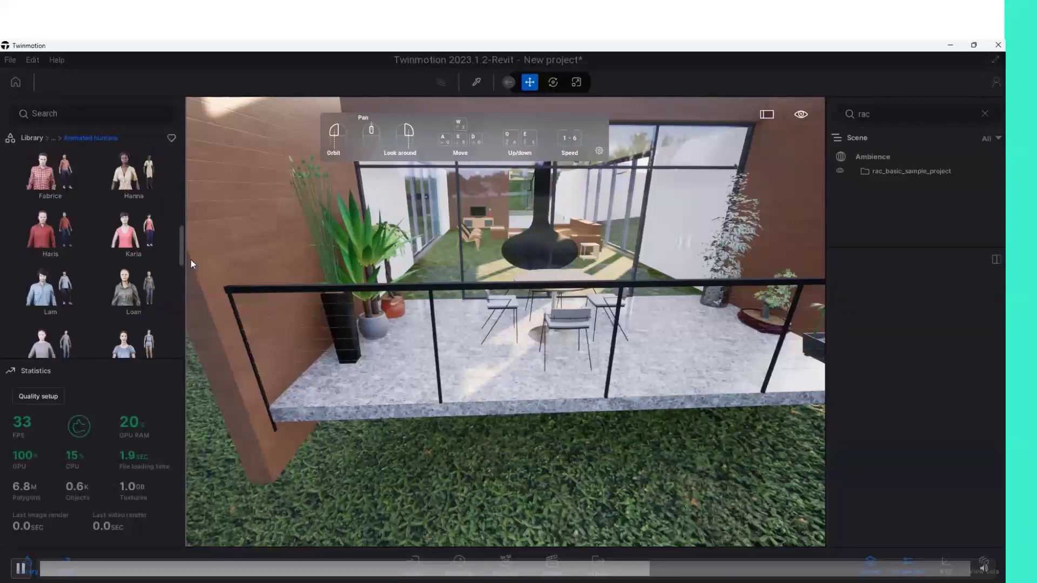
scroll(190, 260, up, 1)
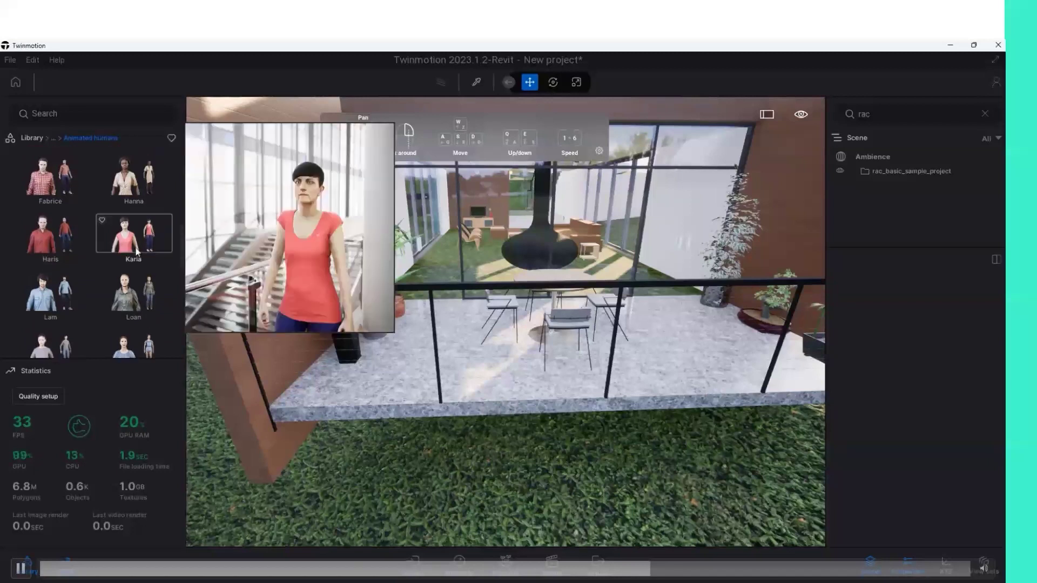
Place Karla on the terrace, change her clothing colour, and try Speaking, Idle and Lying poses.
drag(136, 251, 425, 362)
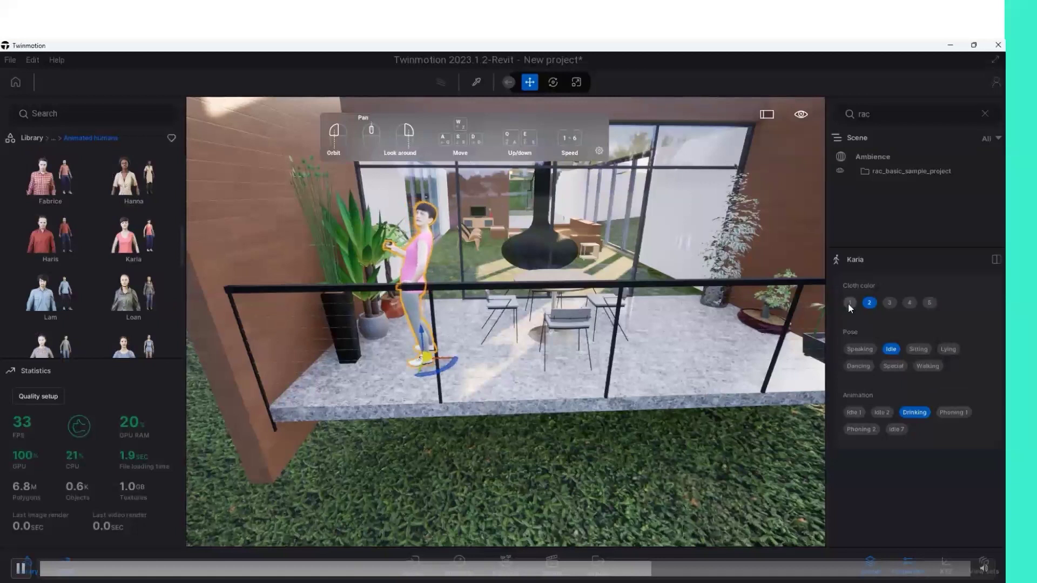
click(850, 303)
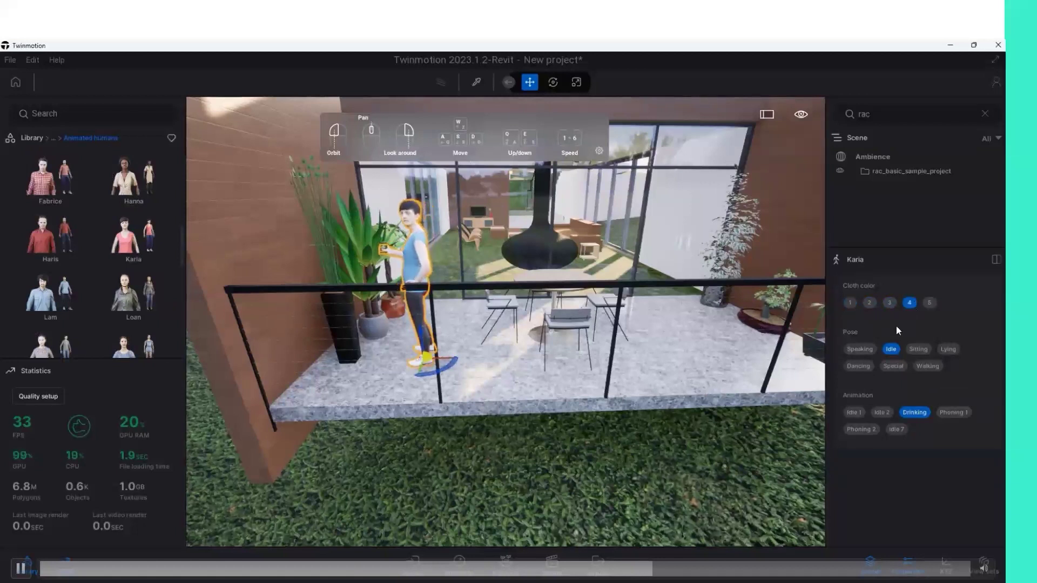
click(860, 350)
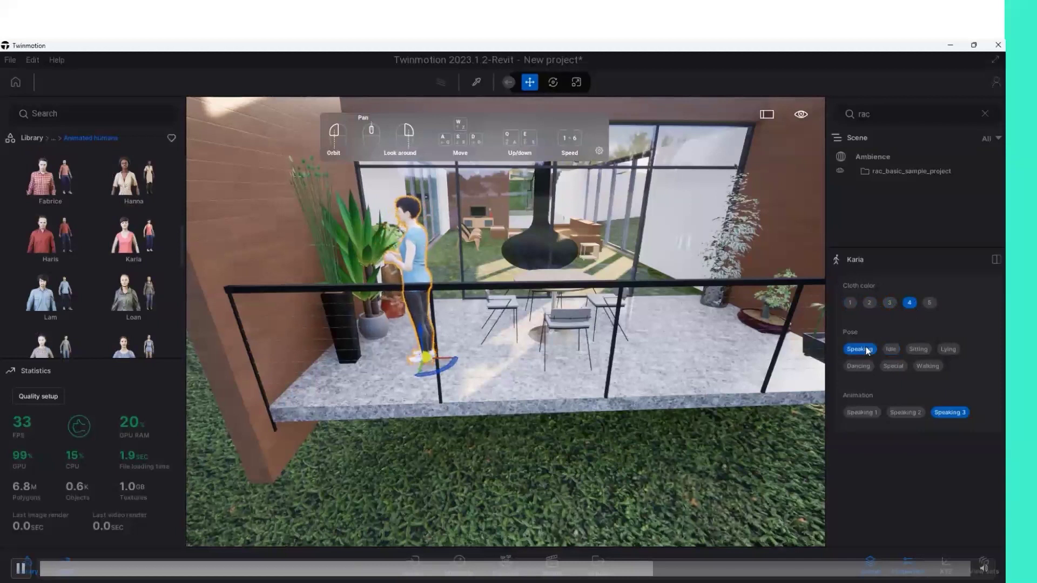
click(886, 348)
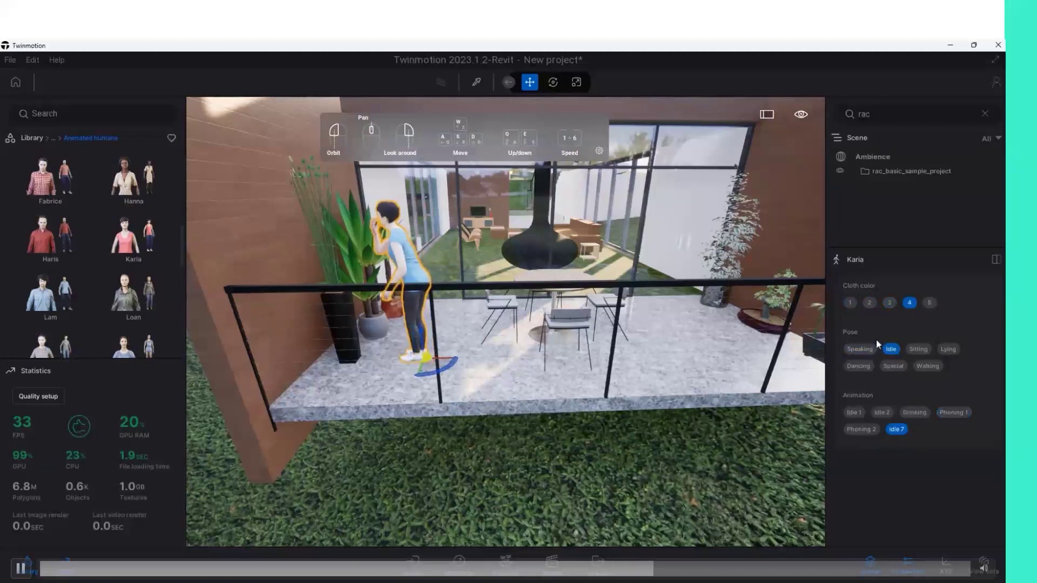
click(929, 350)
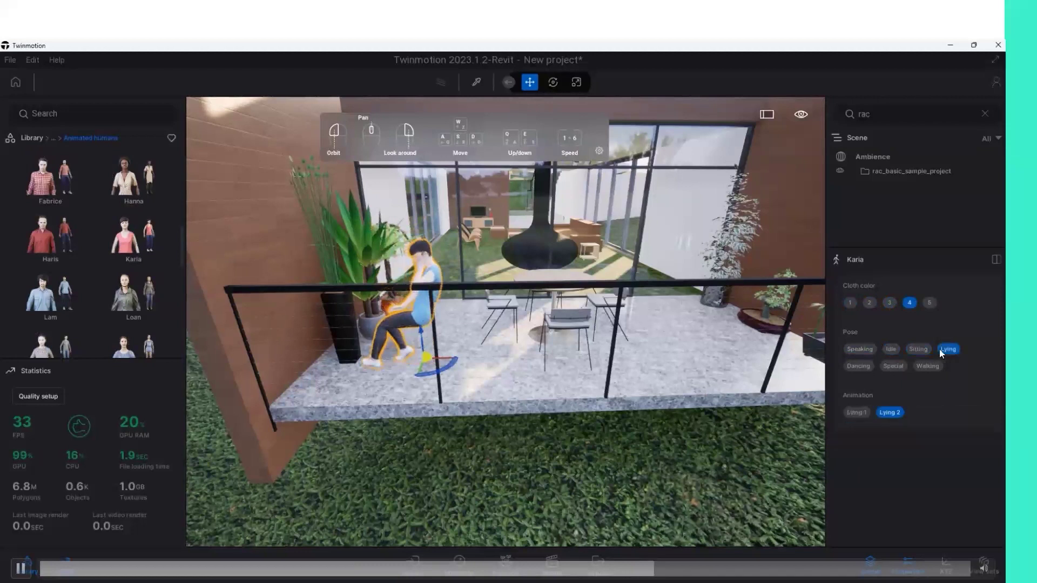
Try Special, Dance and Walk poses, then settle on Speaking with the Speaking 1 animation.
click(893, 366)
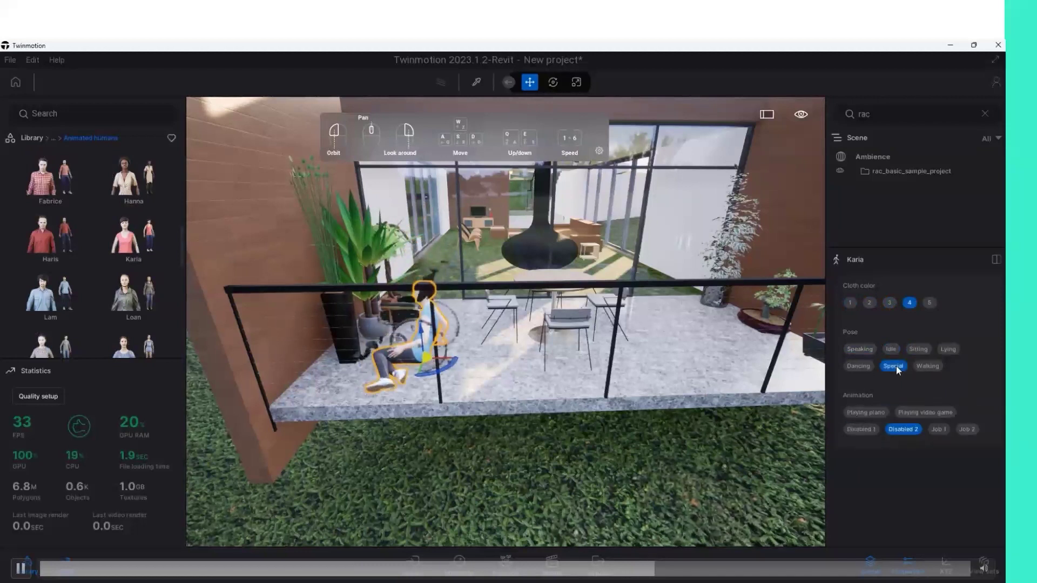
click(854, 366)
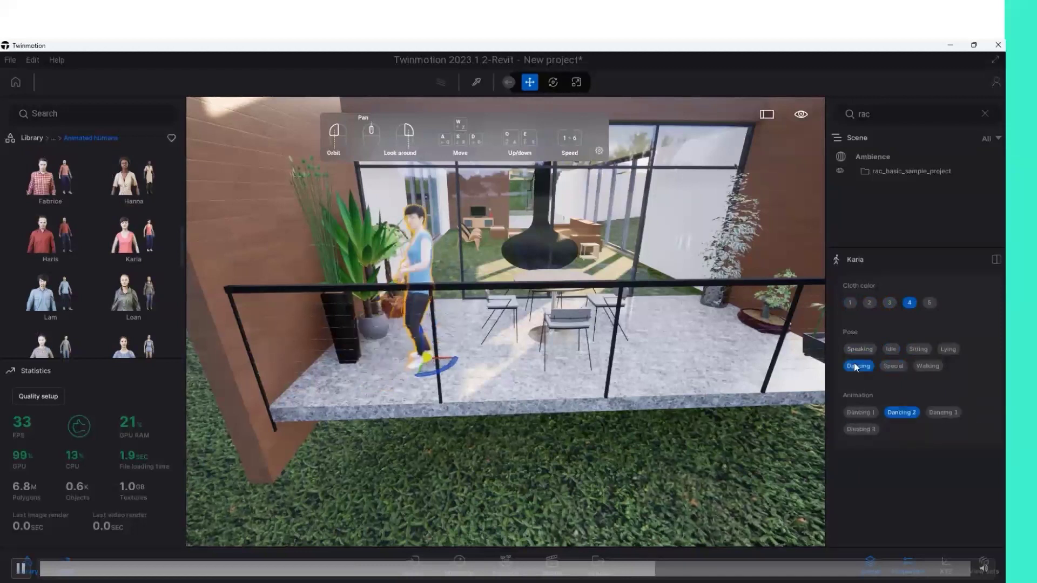
click(928, 367)
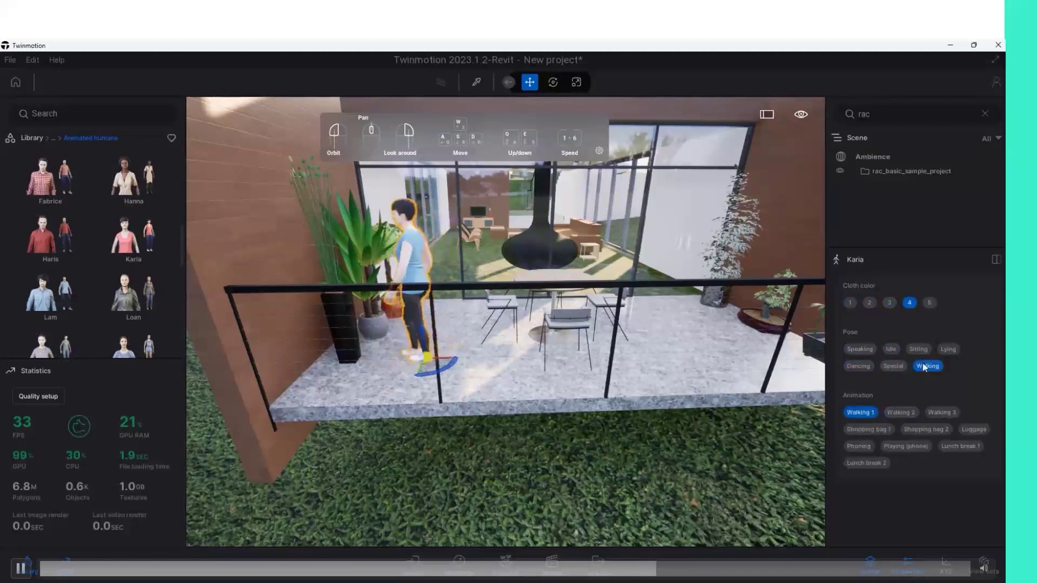
click(862, 349)
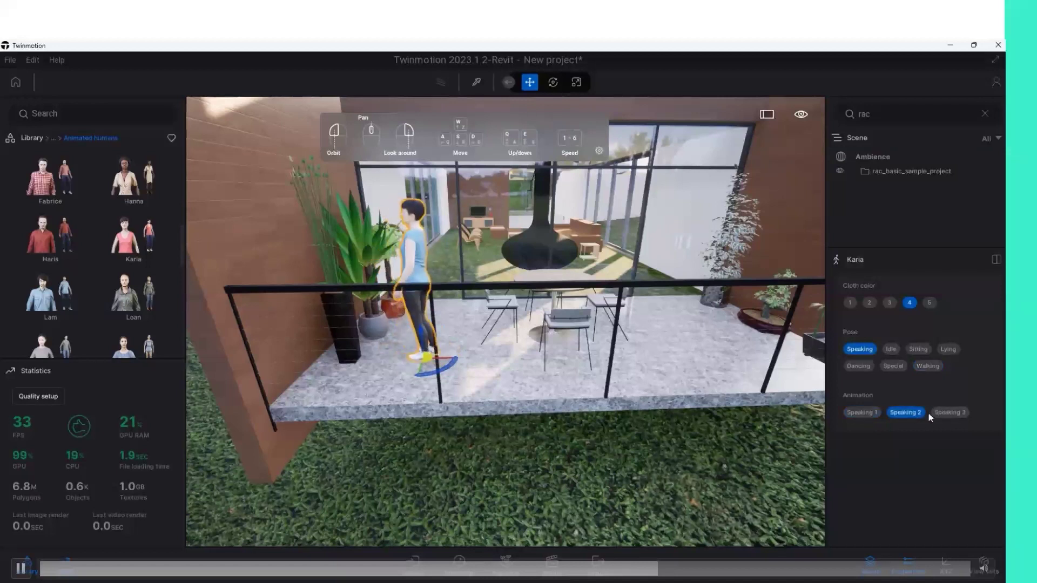
click(948, 413)
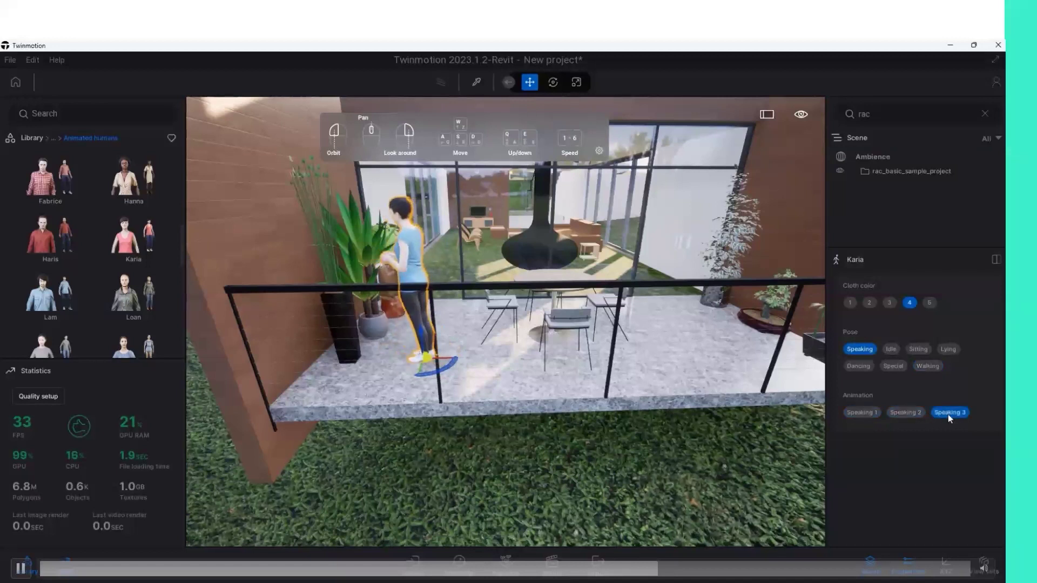
click(862, 413)
Drop a spot light from Library > Lights into the glass pavilion and frame it.
scroll(601, 350, down, 5)
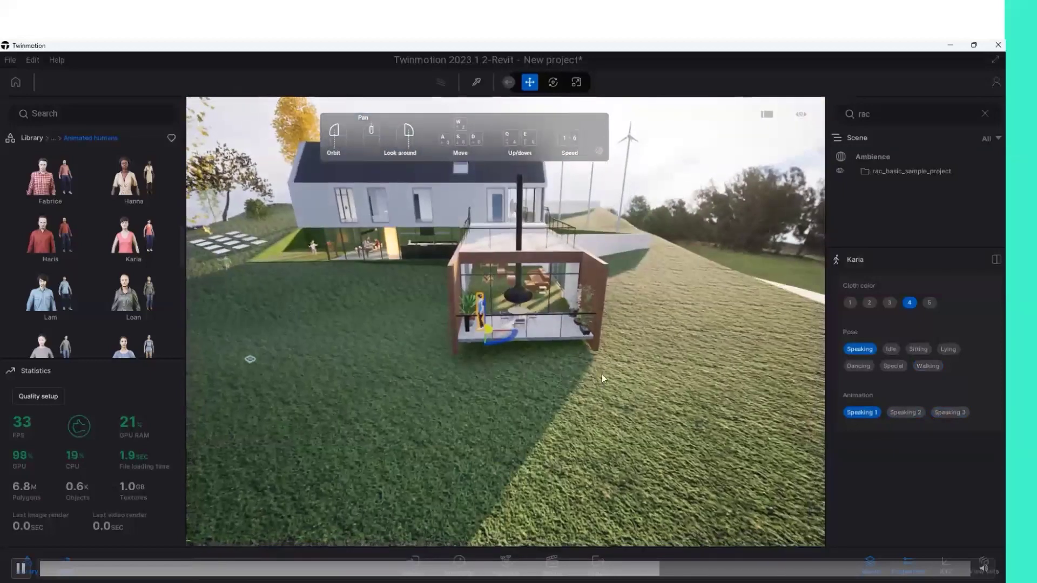
drag(601, 374, 599, 346)
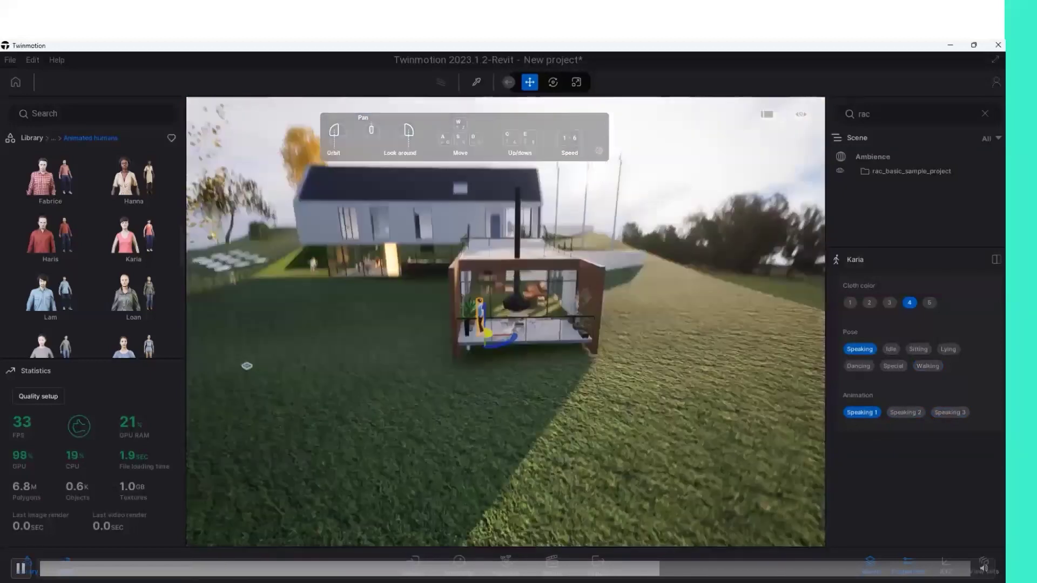
scroll(599, 346, up, 2)
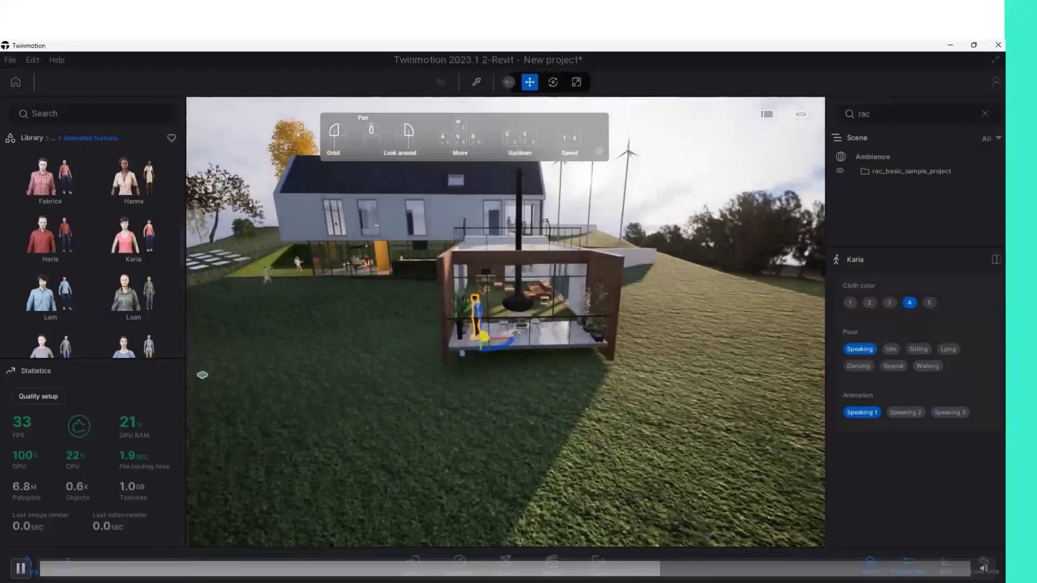
click(32, 138)
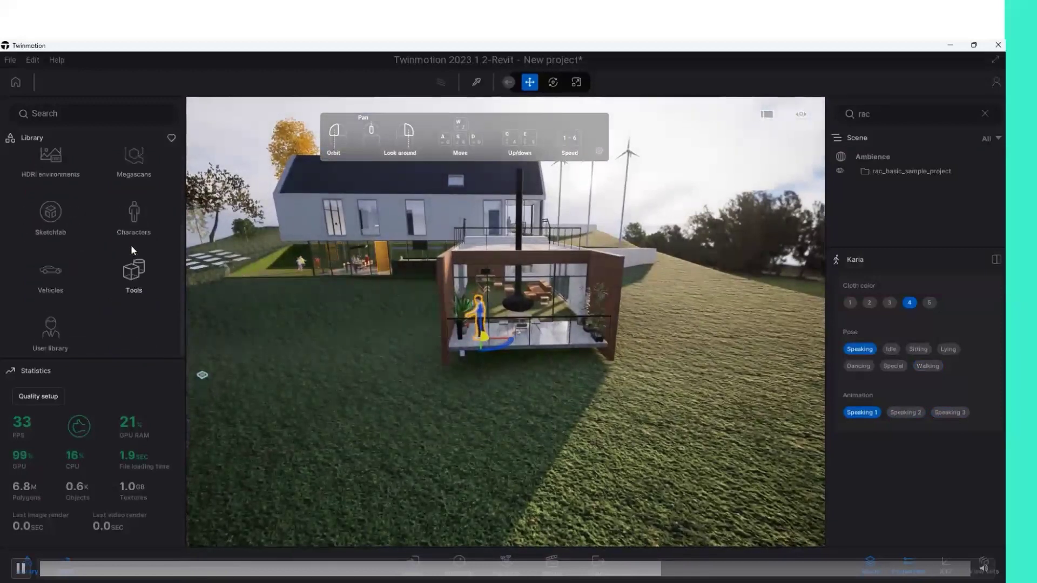
scroll(101, 248, up, 3)
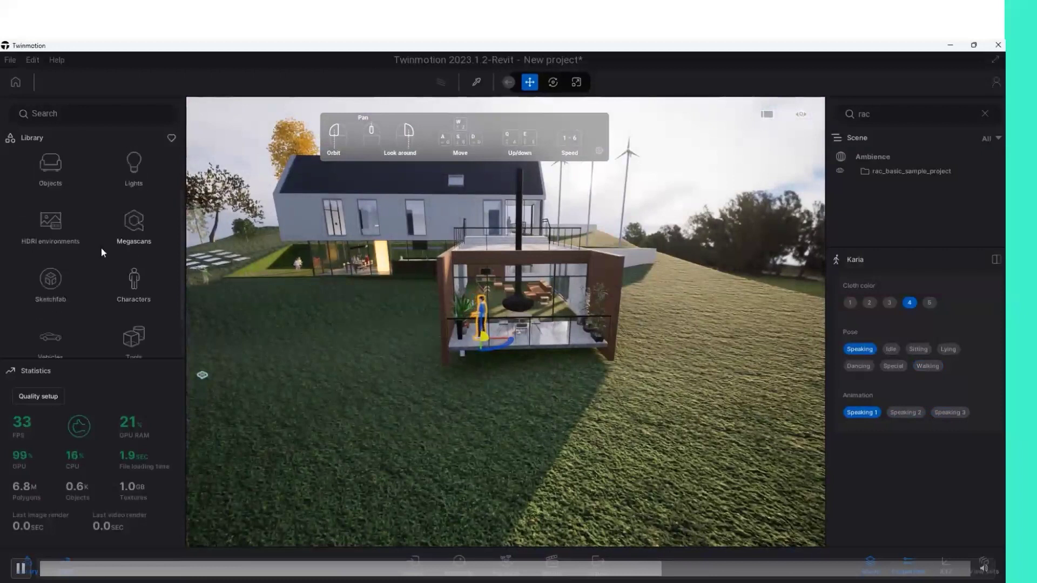
click(128, 177)
drag(127, 190, 438, 242)
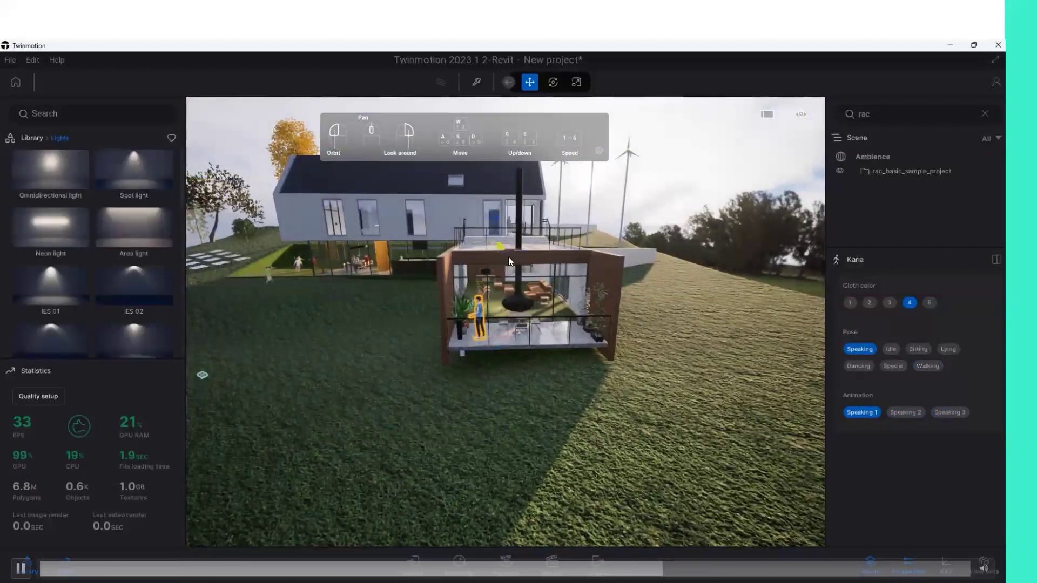
drag(508, 262, 514, 260)
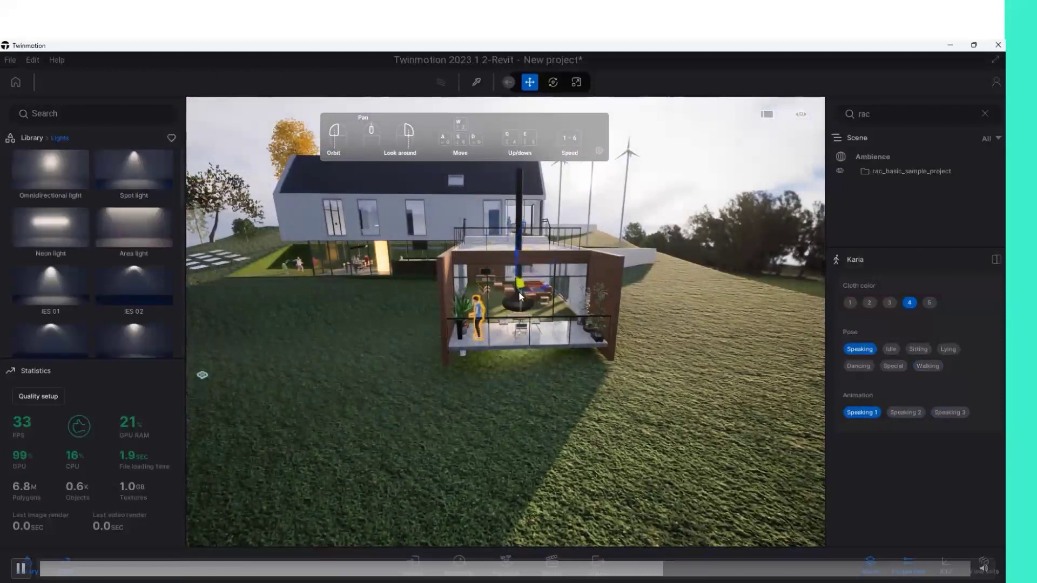
double_click(517, 267)
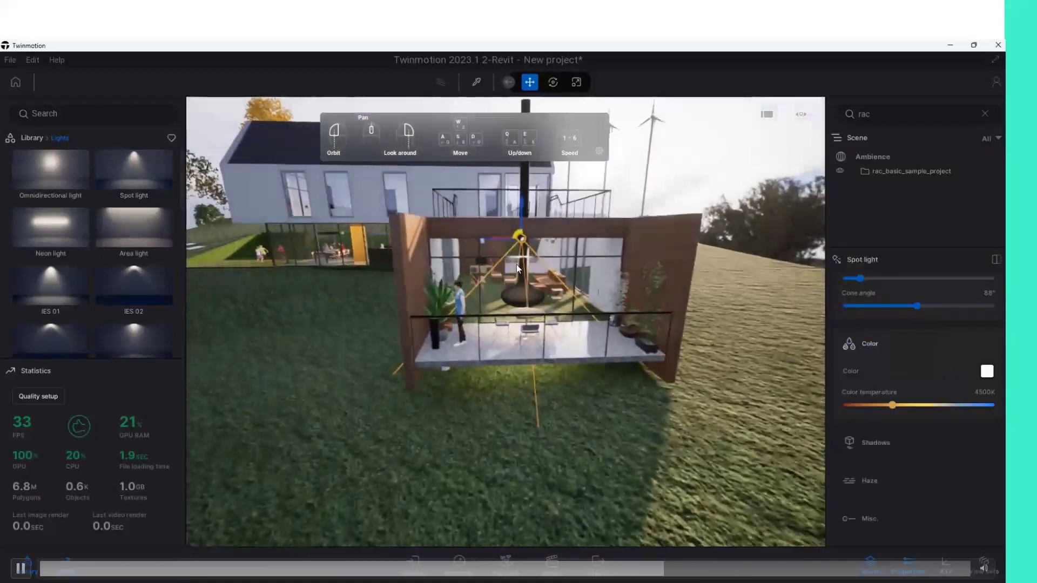
scroll(523, 258, down, 5)
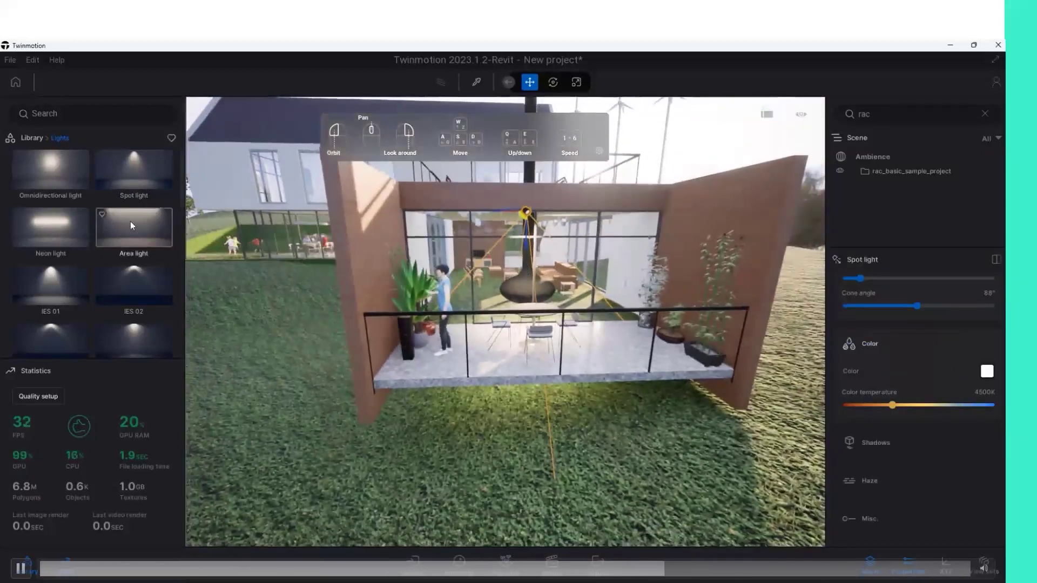
scroll(129, 220, down, 4)
scroll(129, 218, down, 3)
Place an IES wall light on the pavilion's left wall and an IES 14 on its right wall.
mouse_move(127, 247)
mouse_down()
mouse_move(382, 214)
mouse_move(386, 200)
mouse_up()
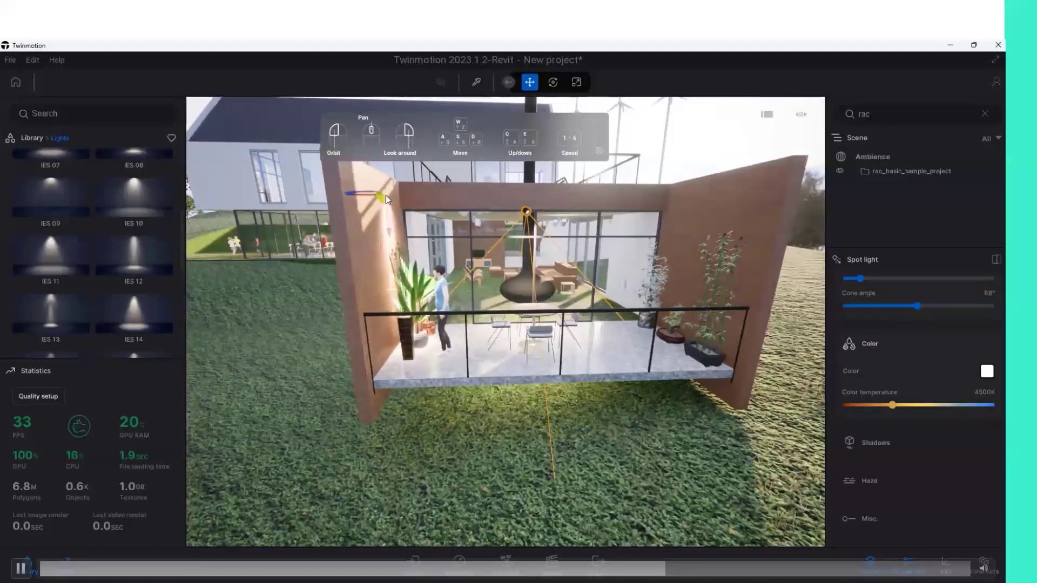
click(297, 360)
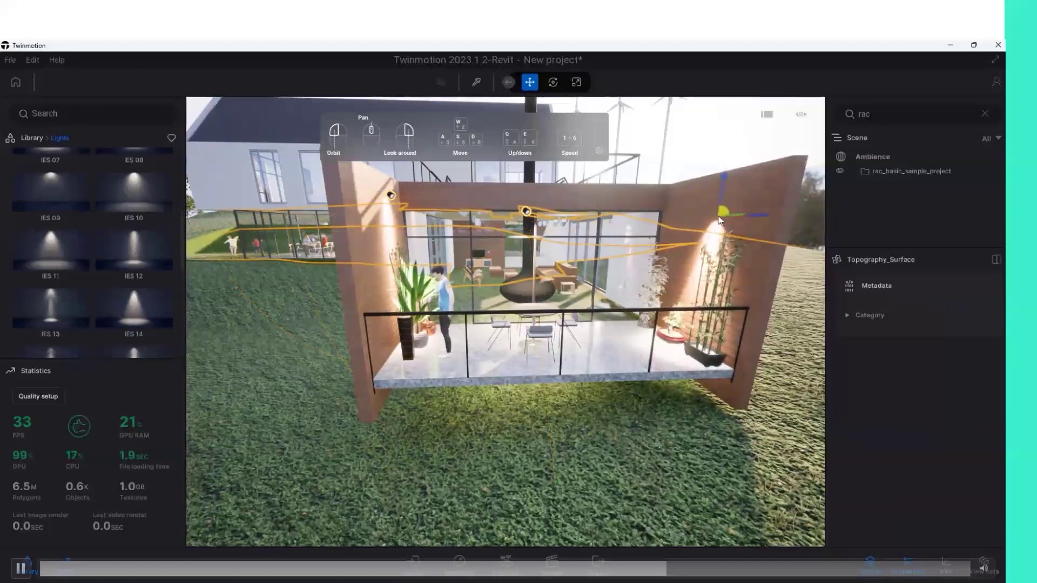
drag(220, 303, 705, 219)
scroll(595, 320, down, 5)
scroll(611, 297, up, 2)
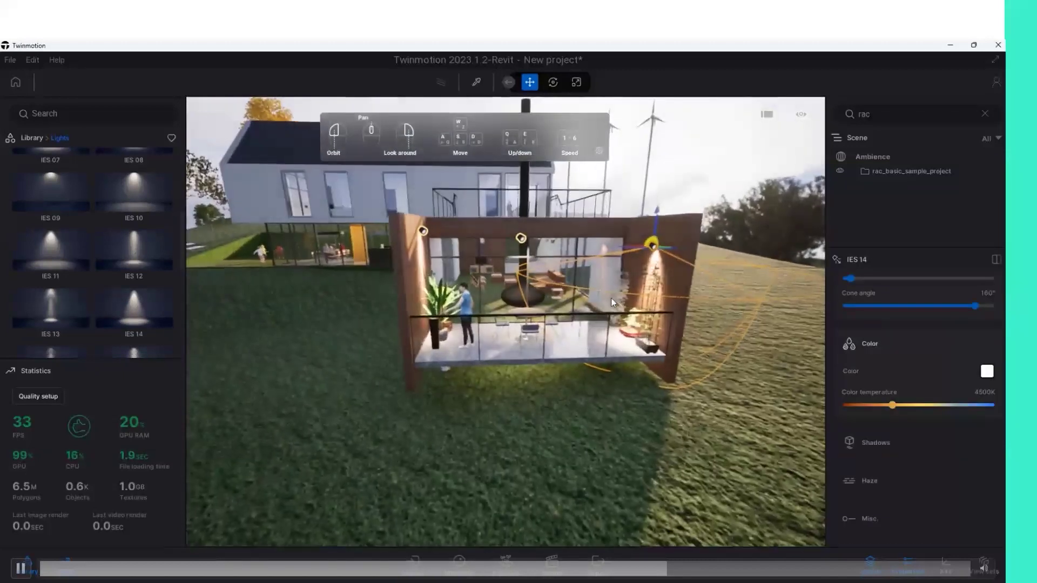
scroll(610, 297, up, 5)
scroll(495, 306, down, 5)
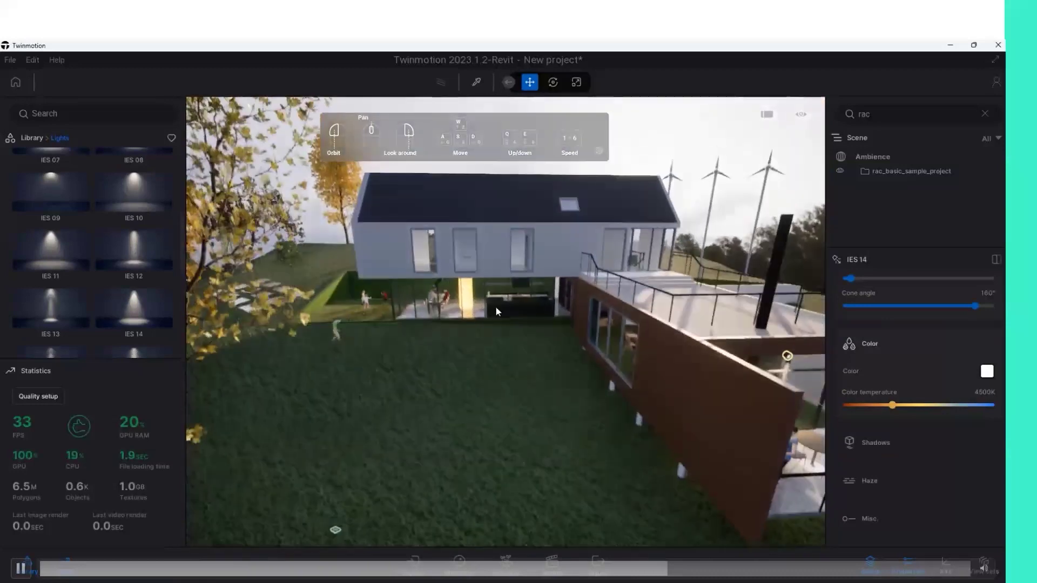
scroll(437, 186, up, 3)
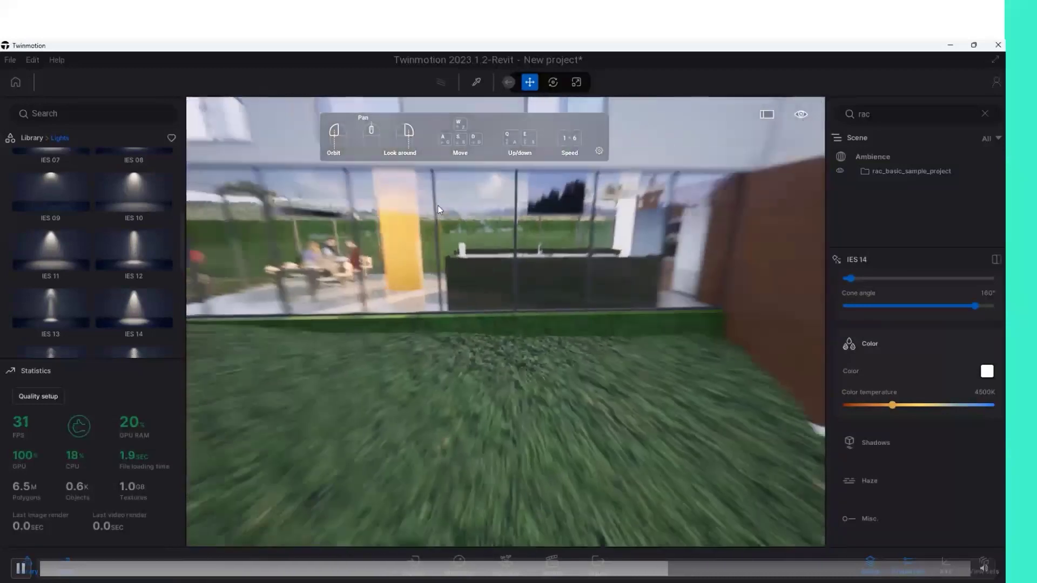
scroll(437, 205, down, 3)
Select and frame the upper-floor window, then frame the IES 11 light in the upstairs room.
click(442, 180)
scroll(440, 178, up, 3)
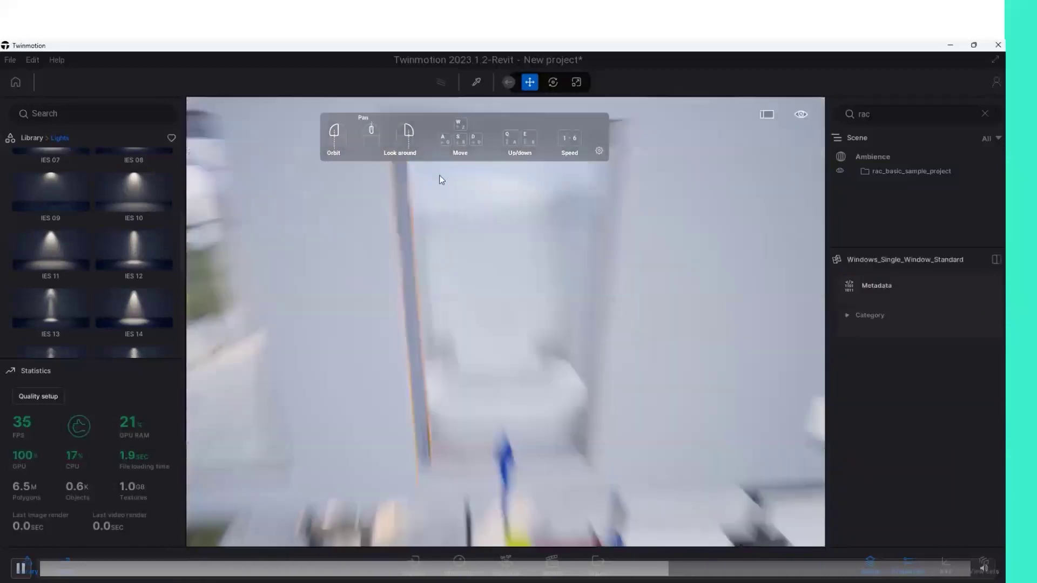
scroll(475, 231, up, 2)
scroll(475, 231, down, 2)
scroll(475, 231, down, 2)
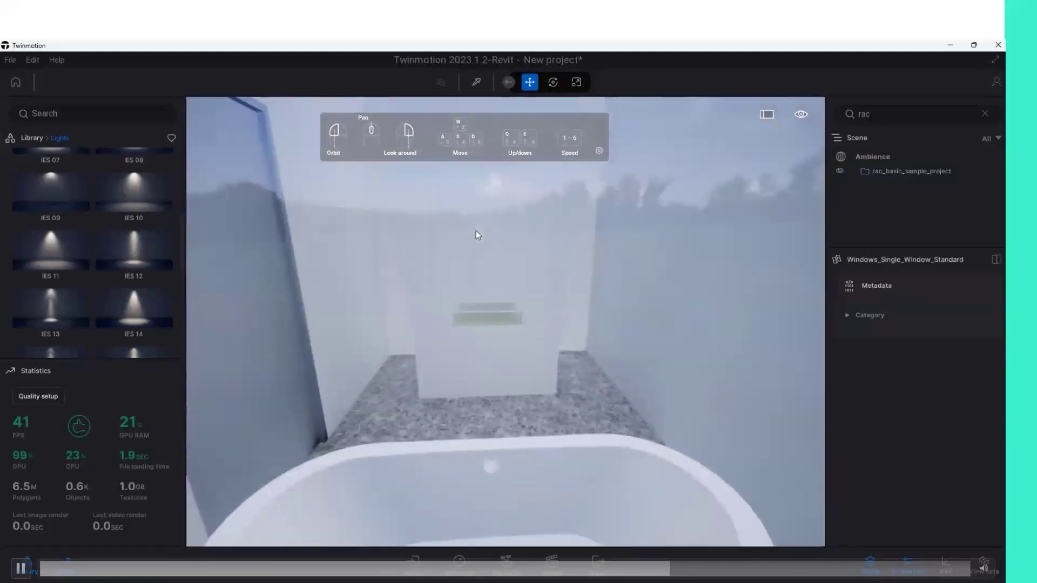
scroll(493, 284, down, 3)
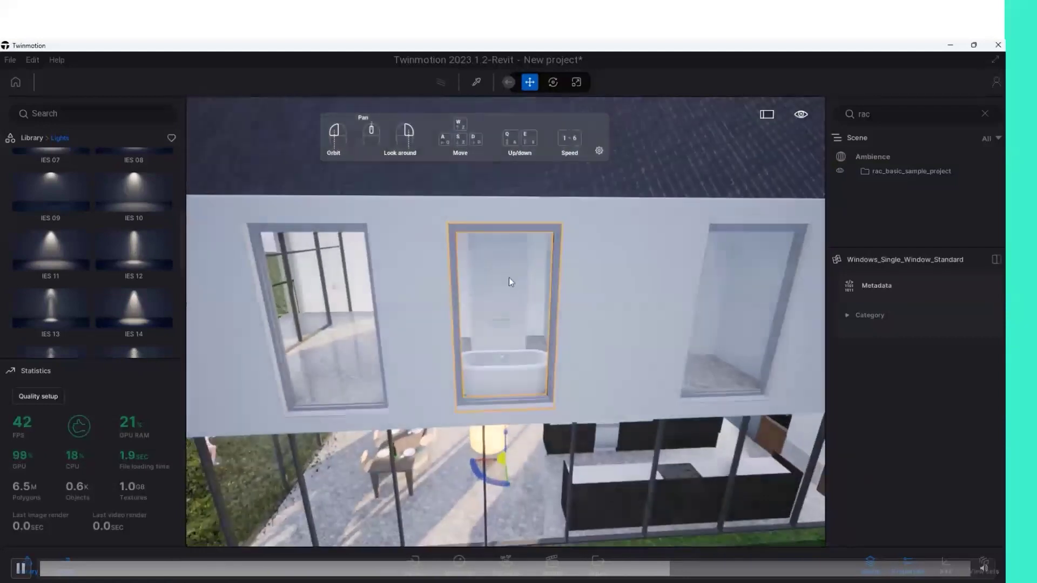
double_click(700, 309)
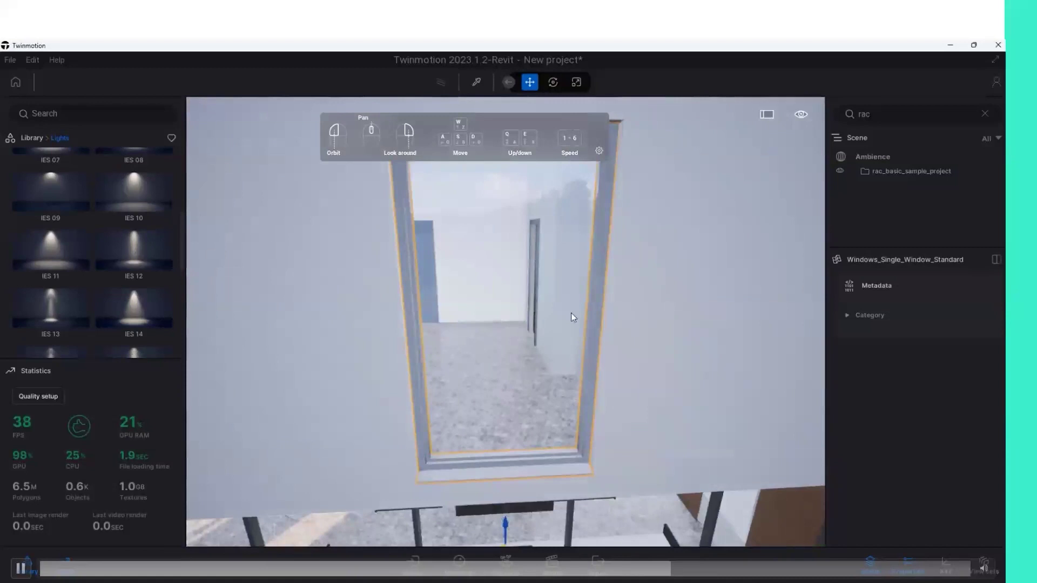
scroll(526, 313, up, 3)
scroll(526, 312, up, 2)
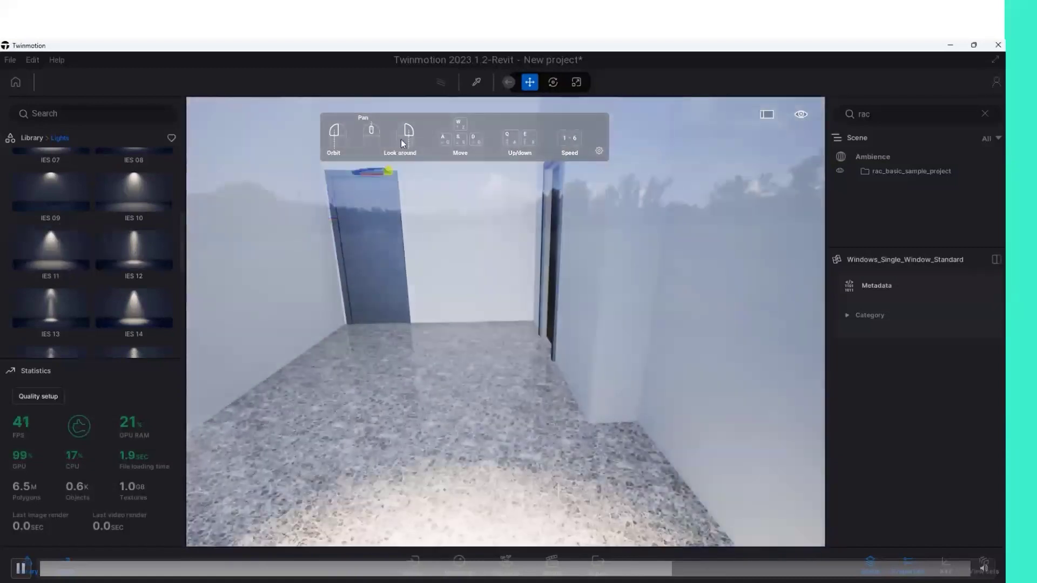
double_click(440, 197)
Place an IES 12 light behind an upper-floor front window.
scroll(446, 221, down, 3)
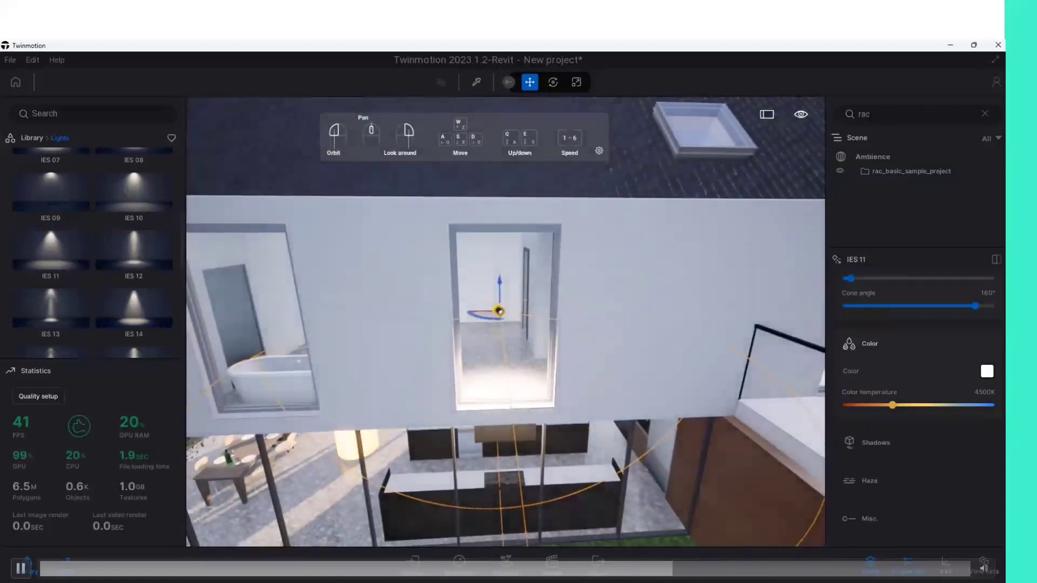
scroll(459, 243, down, 5)
drag(471, 257, 469, 266)
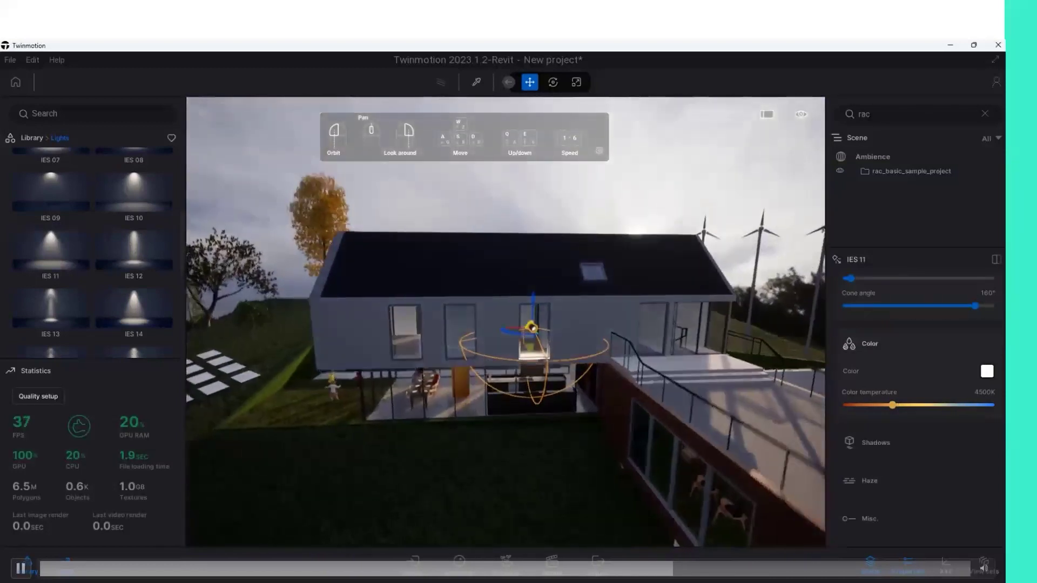
click(483, 219)
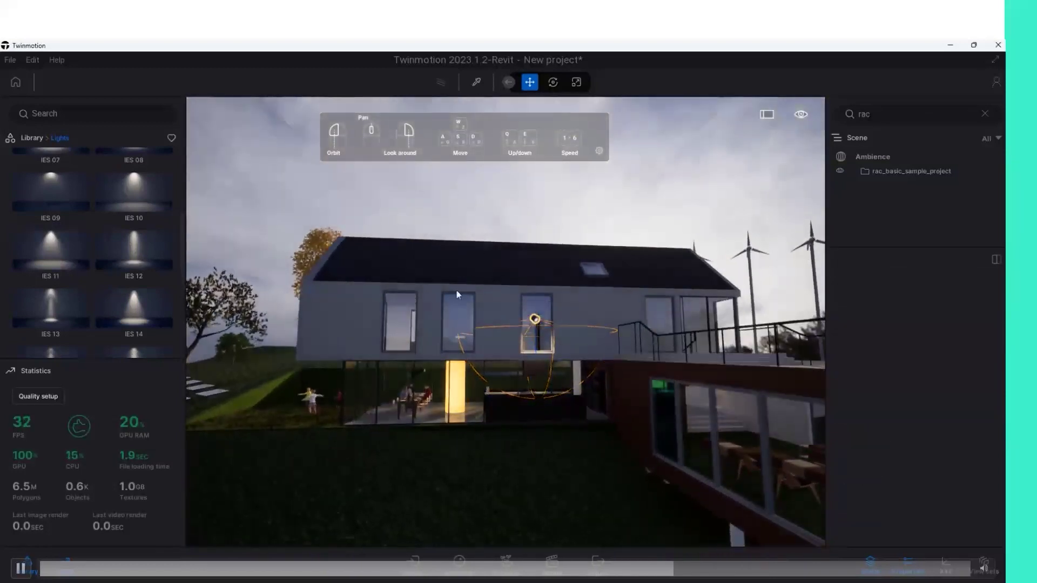
scroll(453, 294, up, 3)
click(448, 303)
scroll(476, 277, up, 5)
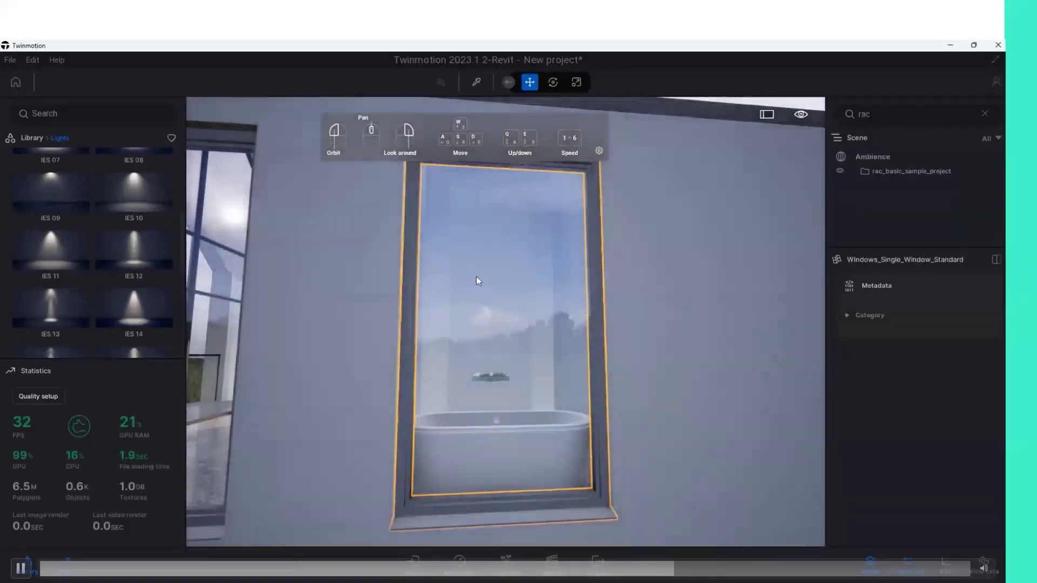
scroll(477, 274, up, 3)
drag(157, 259, 409, 248)
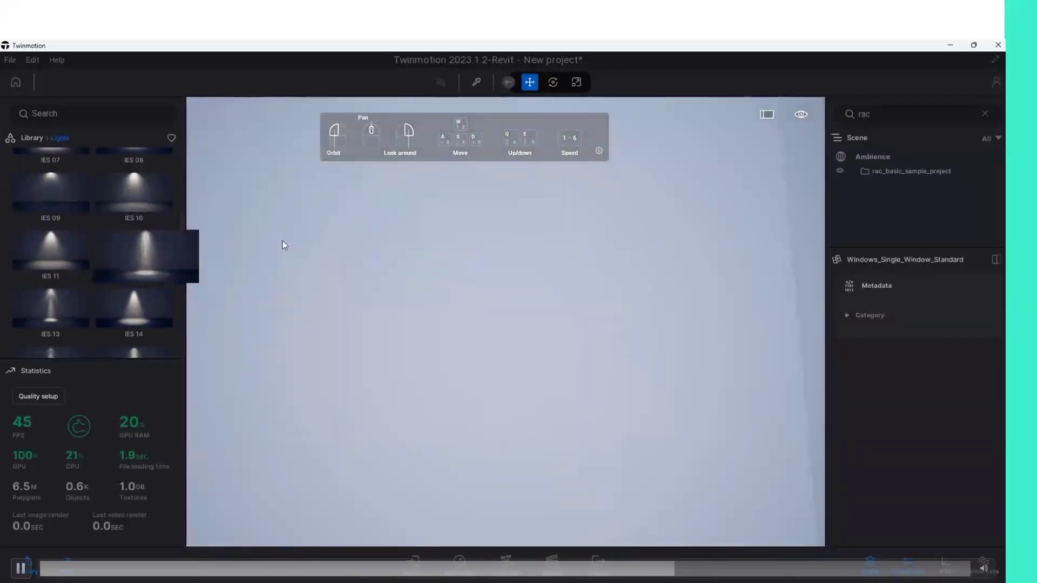
Raise the IES 11 light in the rightmost upper window slightly.
scroll(409, 247, down, 10)
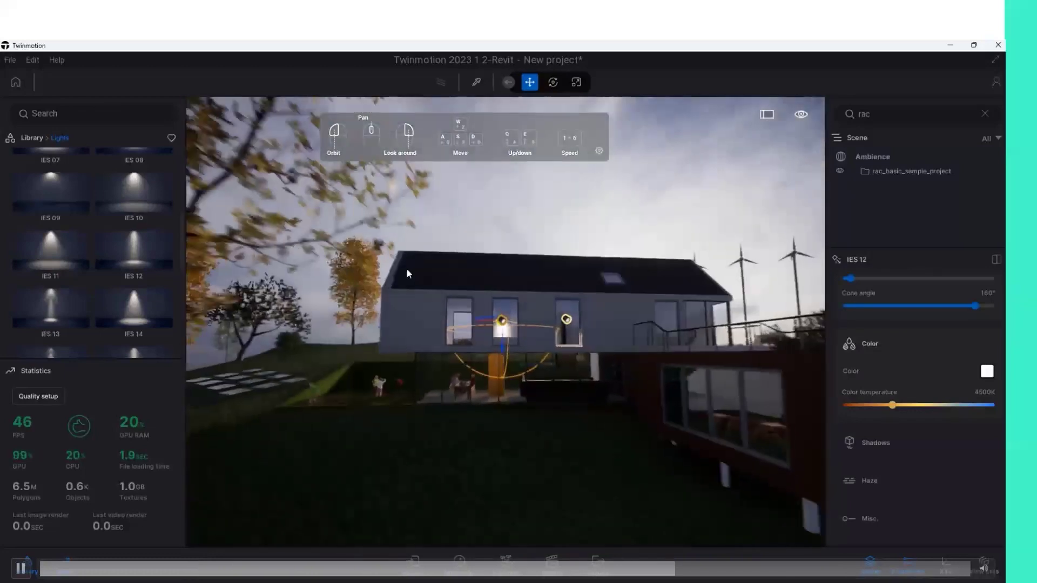
click(513, 225)
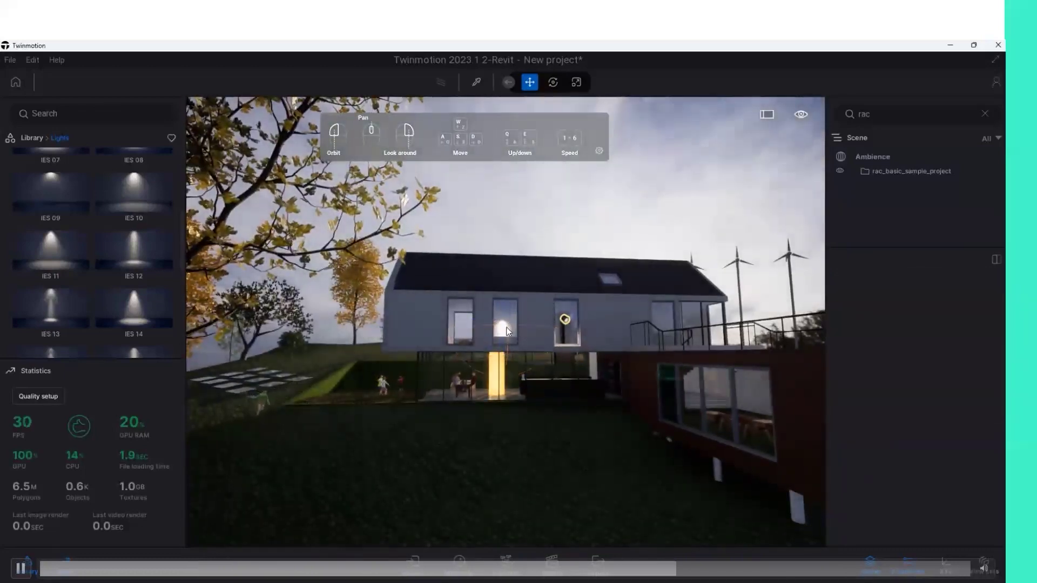
click(508, 331)
scroll(519, 332, up, 2)
click(574, 320)
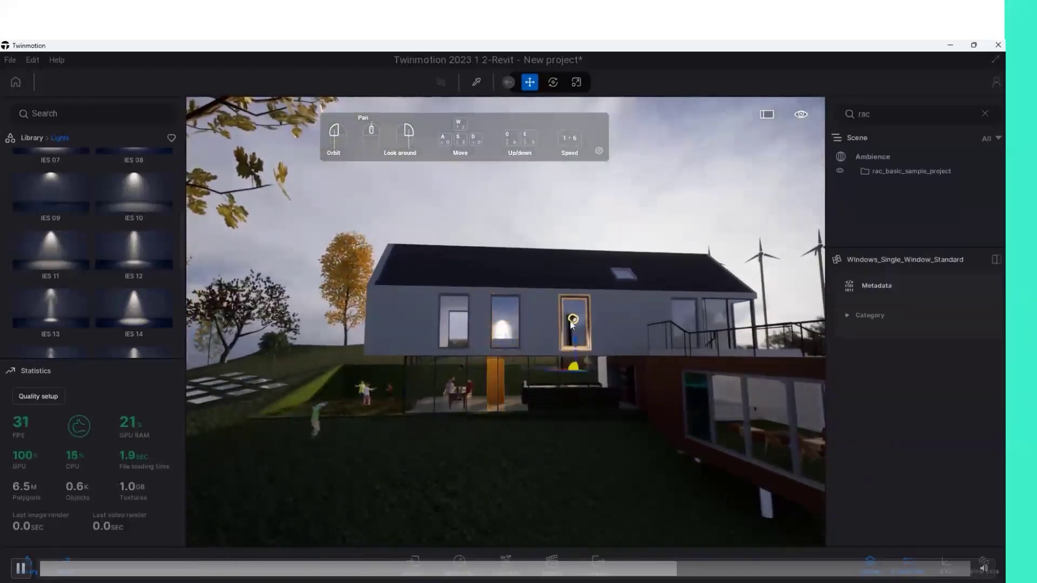
drag(574, 300, 576, 290)
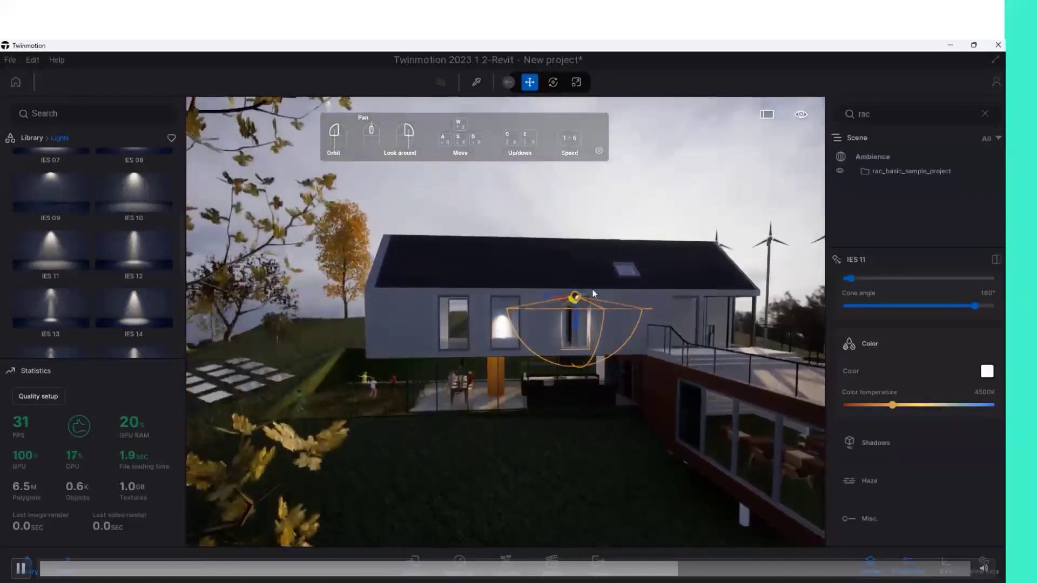
click(632, 212)
Place an IES 14 spotlight in the upstairs bathroom behind the middle window.
scroll(522, 310, up, 3)
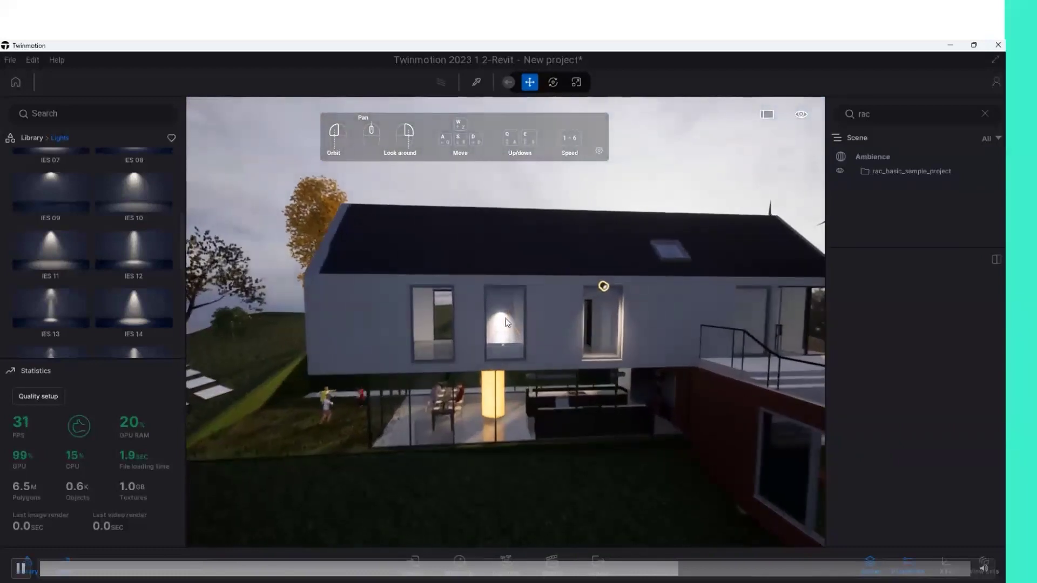
click(505, 325)
click(604, 286)
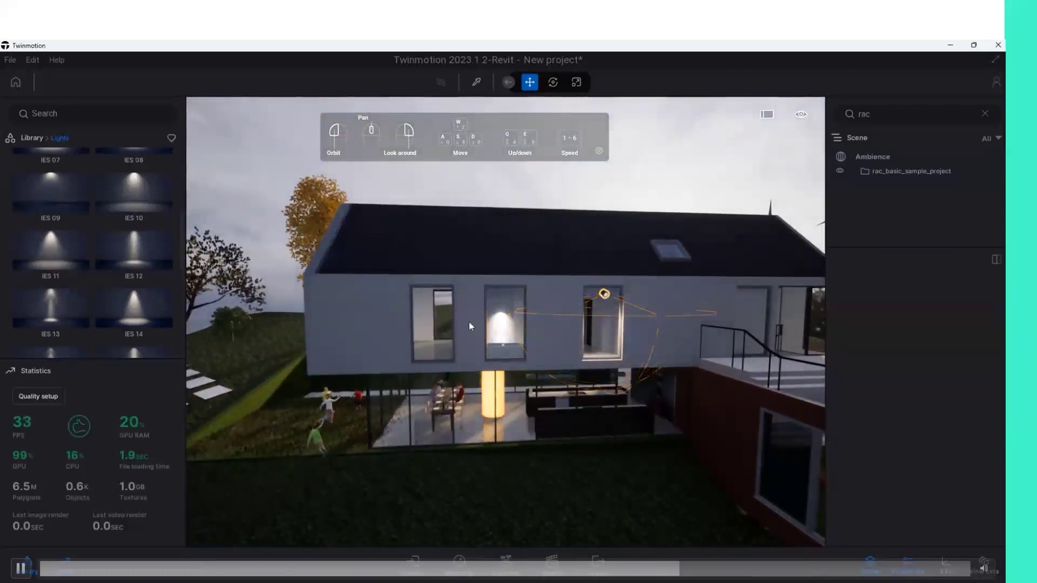
click(506, 334)
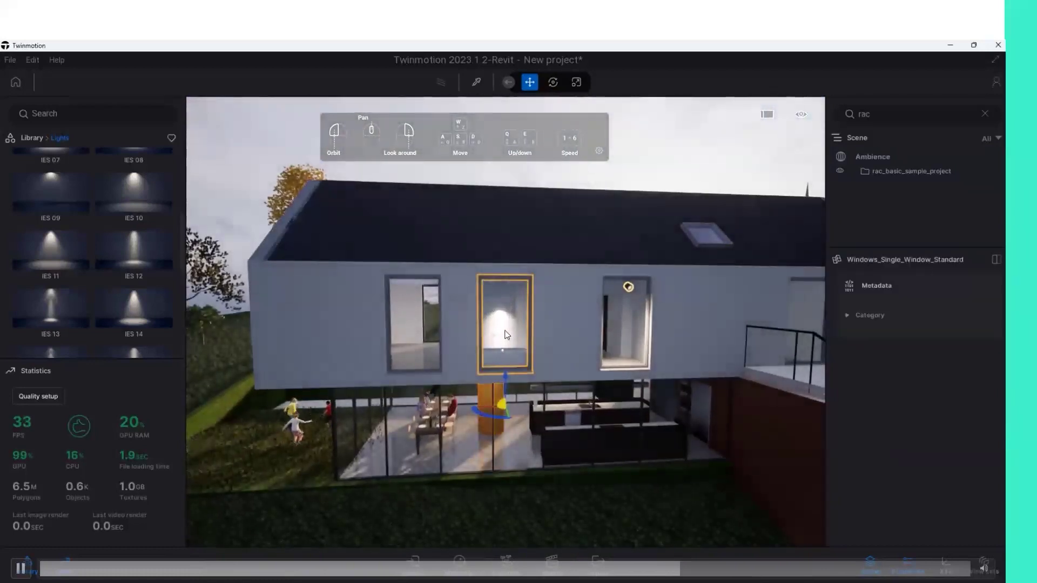
scroll(506, 335, up, 5)
click(488, 319)
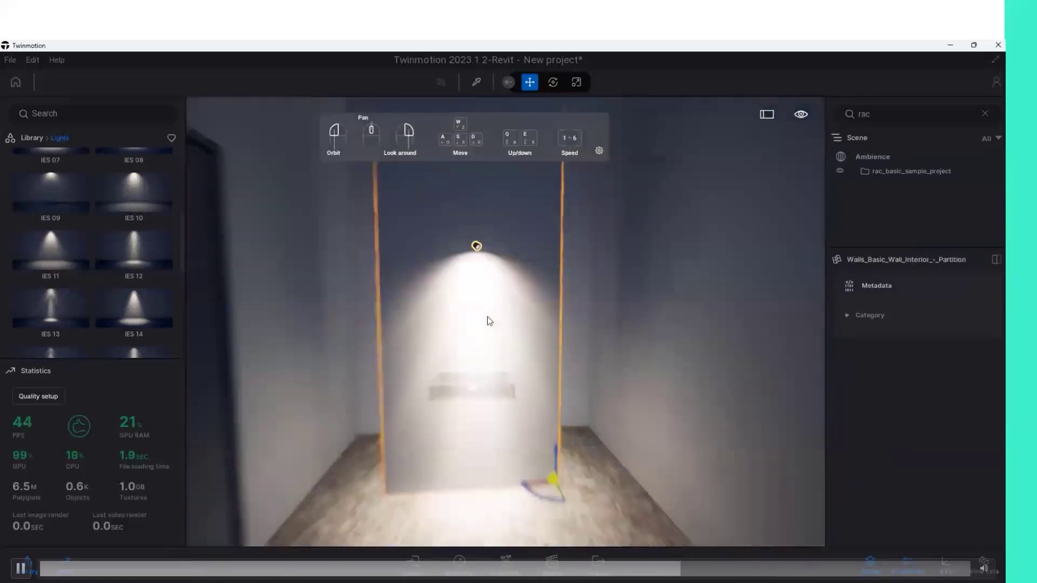
click(477, 308)
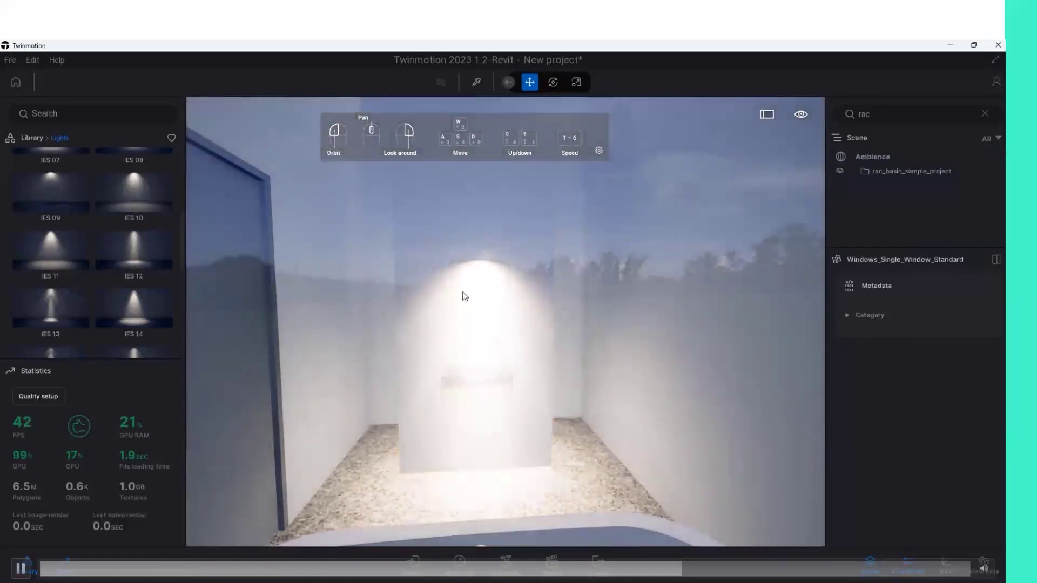
key(s)
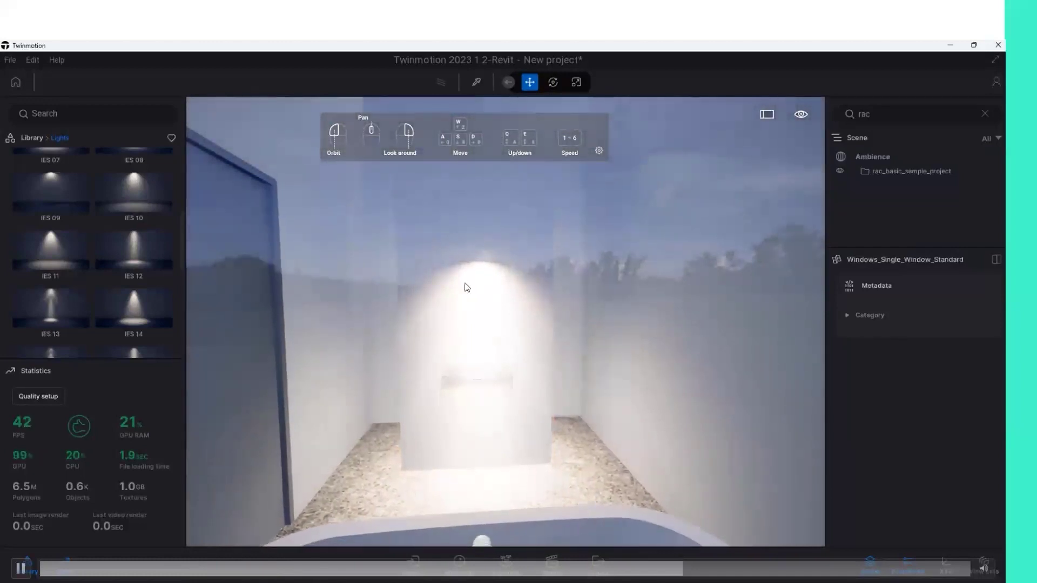
key(s)
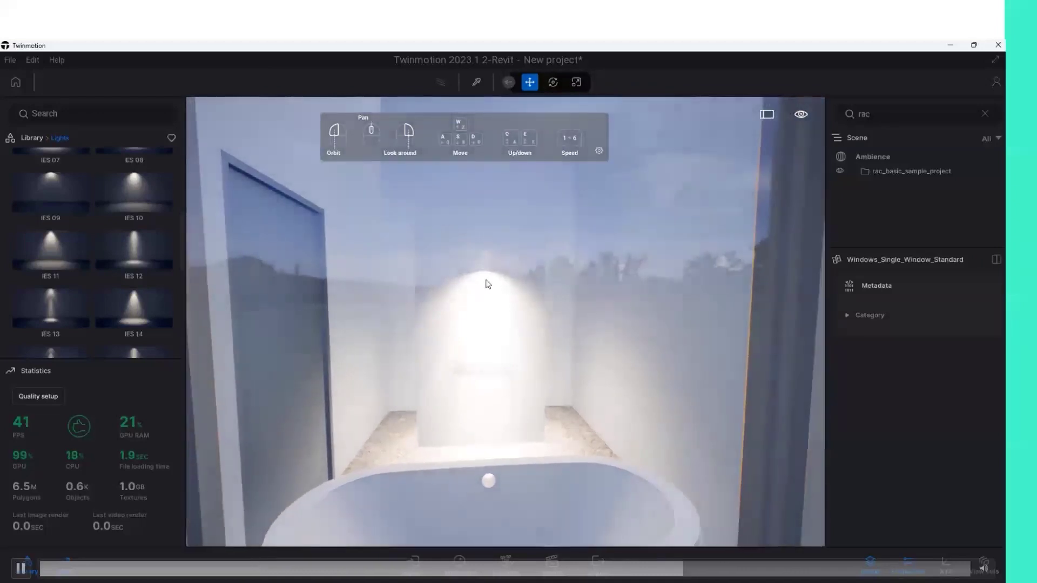
drag(141, 306, 266, 139)
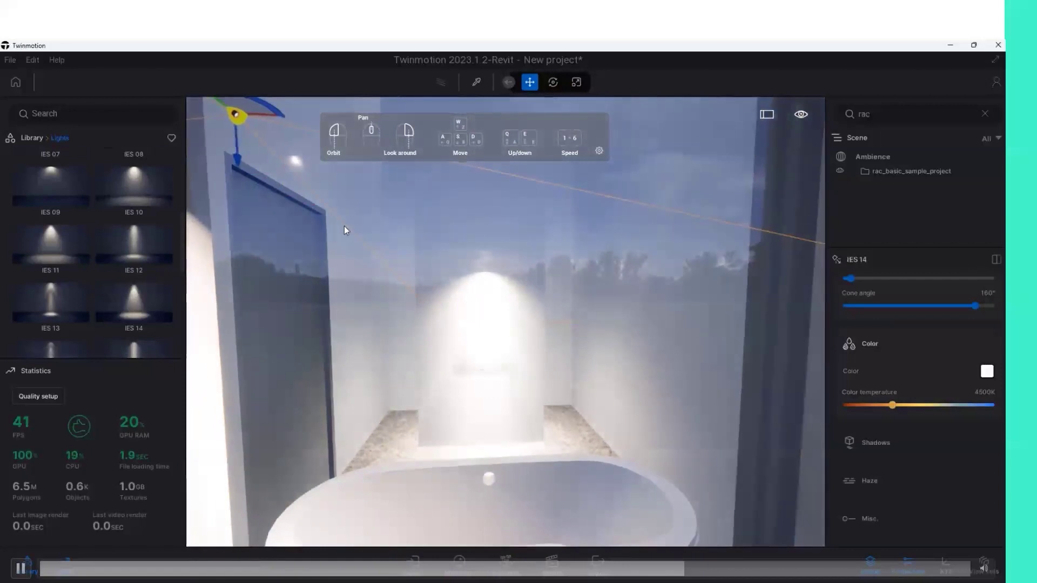
key(s)
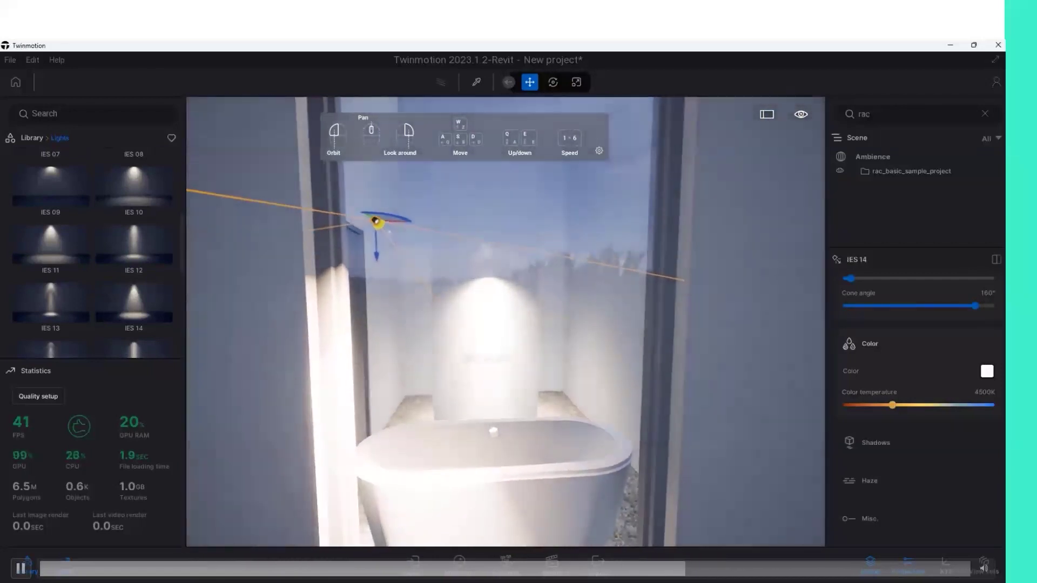
Hide the middle window's glass and delete the extra light inside it.
click(500, 347)
key(s)
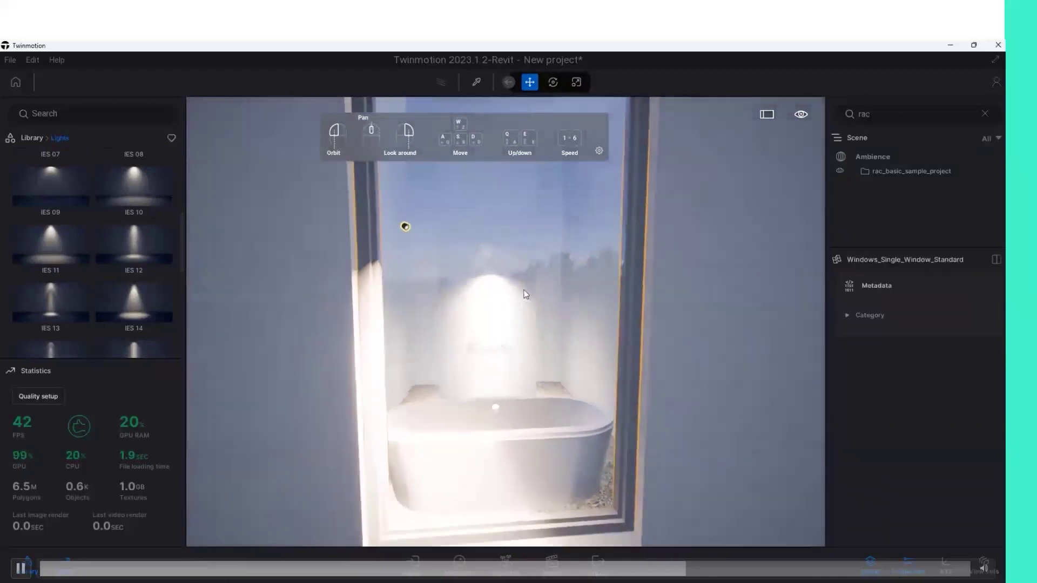
key(s)
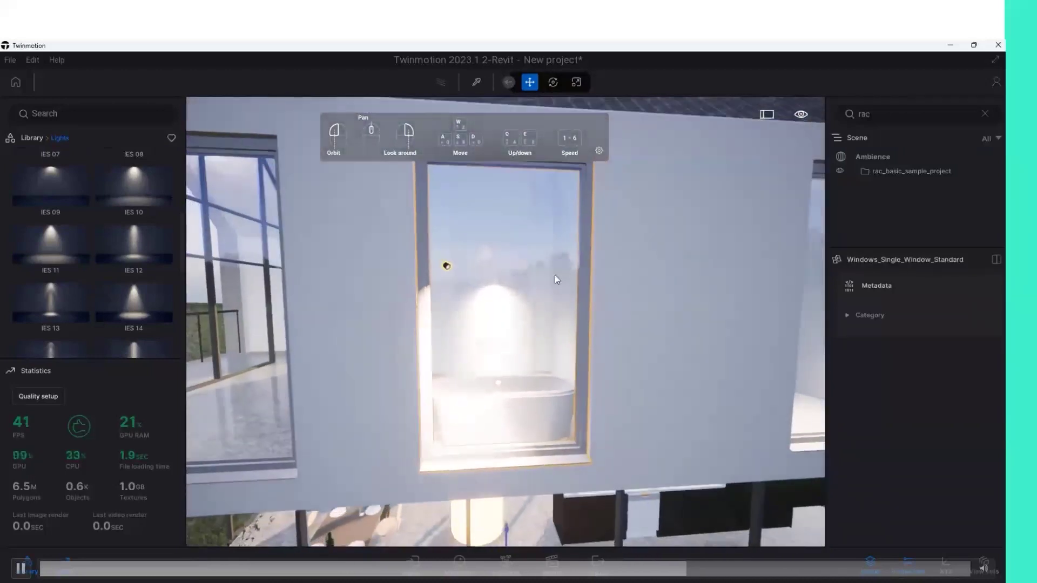
key(s)
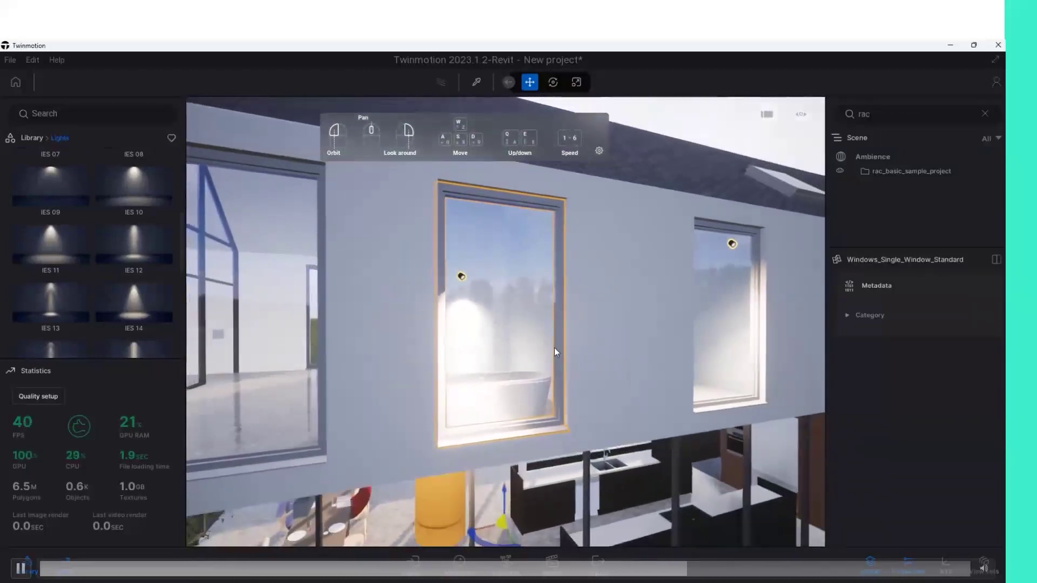
key(ctrl+z)
key(ctrl+z)
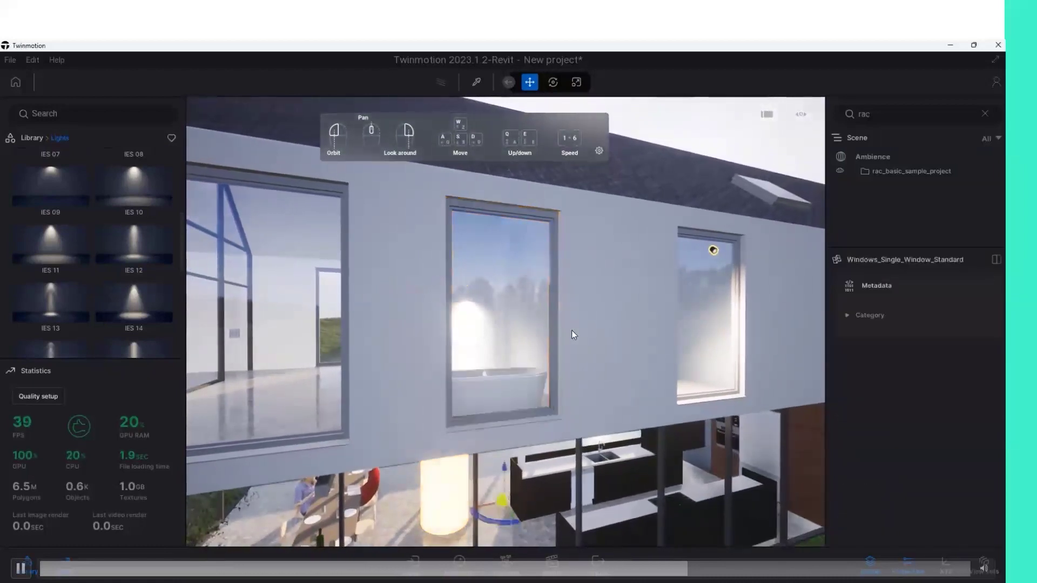
click(543, 351)
key(ctrl+z)
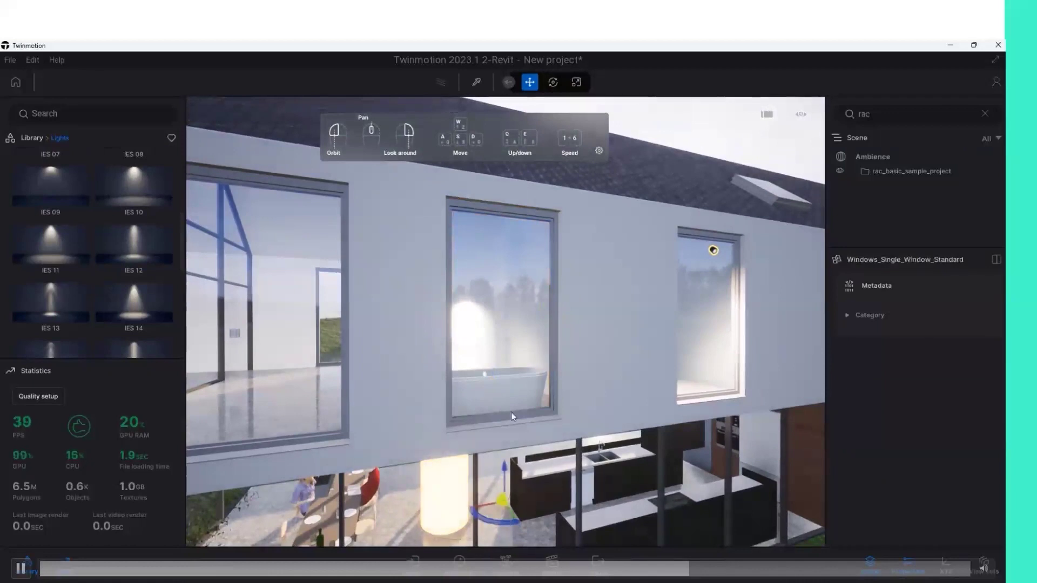
key(ctrl+y)
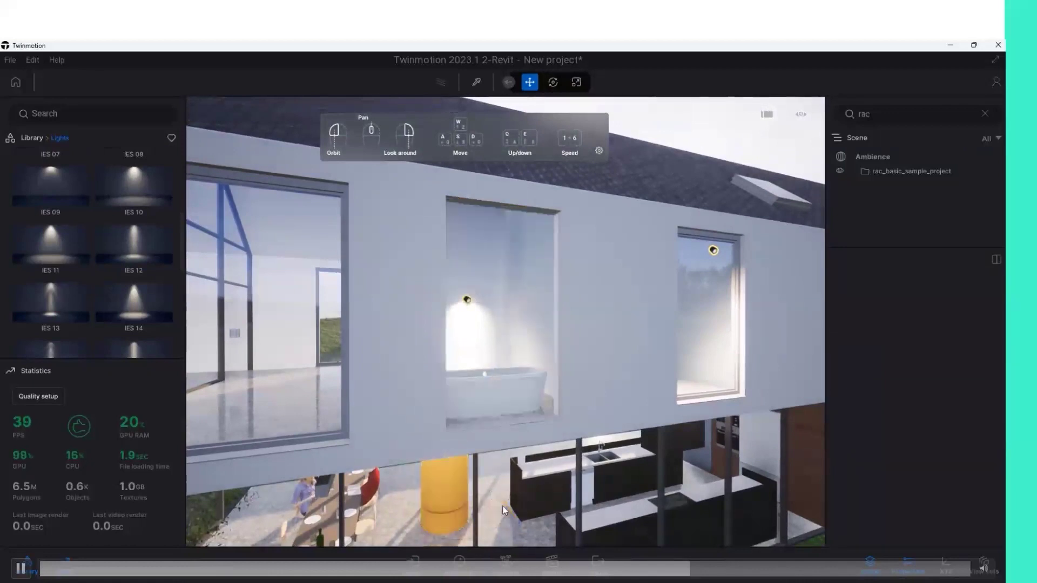
click(467, 300)
key(Delete)
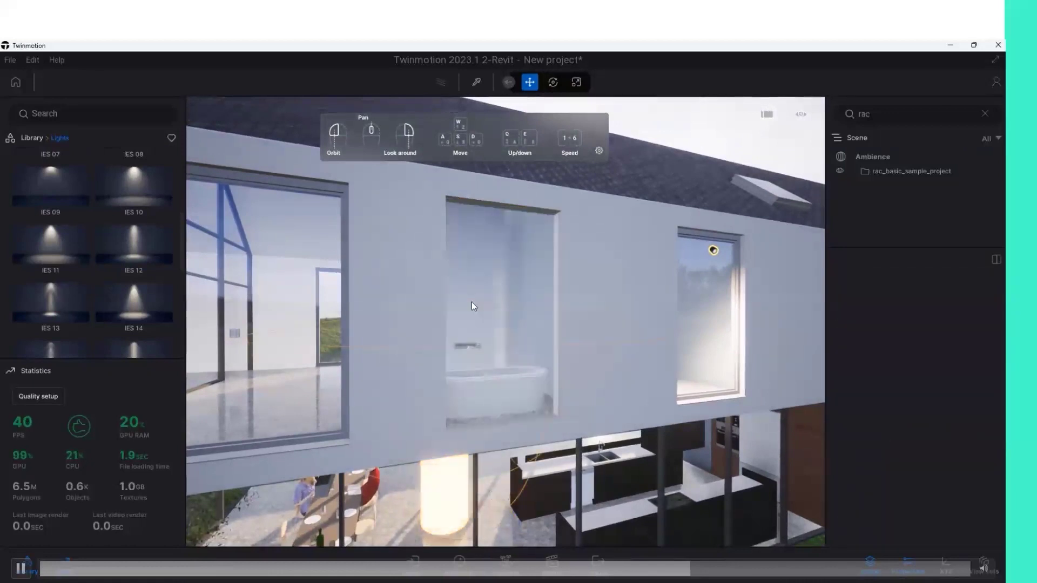
Place an IES 10 spotlight on the wall beside the upper-left window.
scroll(490, 309, down, 5)
scroll(493, 321, down, 3)
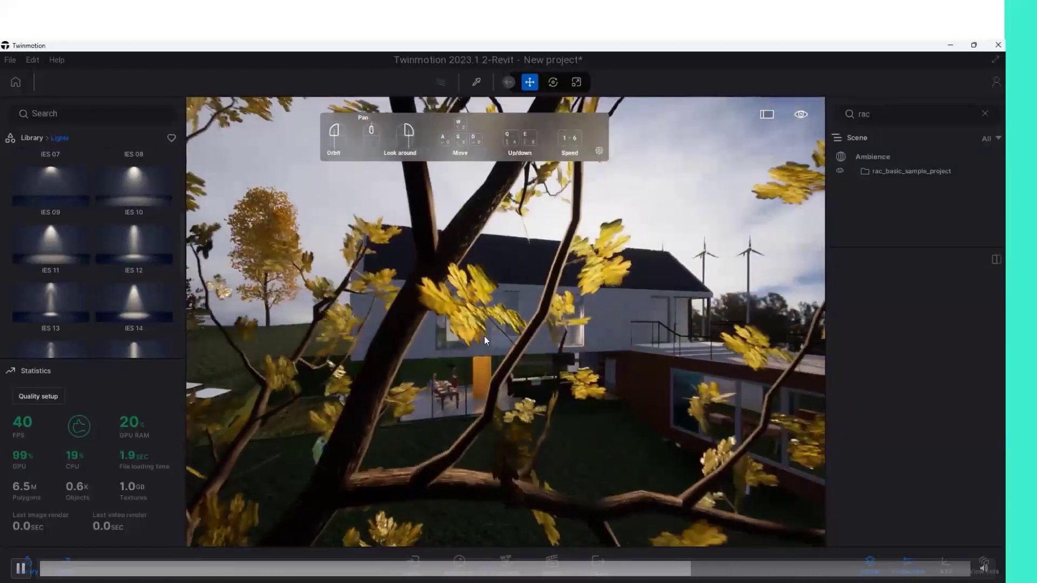
scroll(527, 352, up, 2)
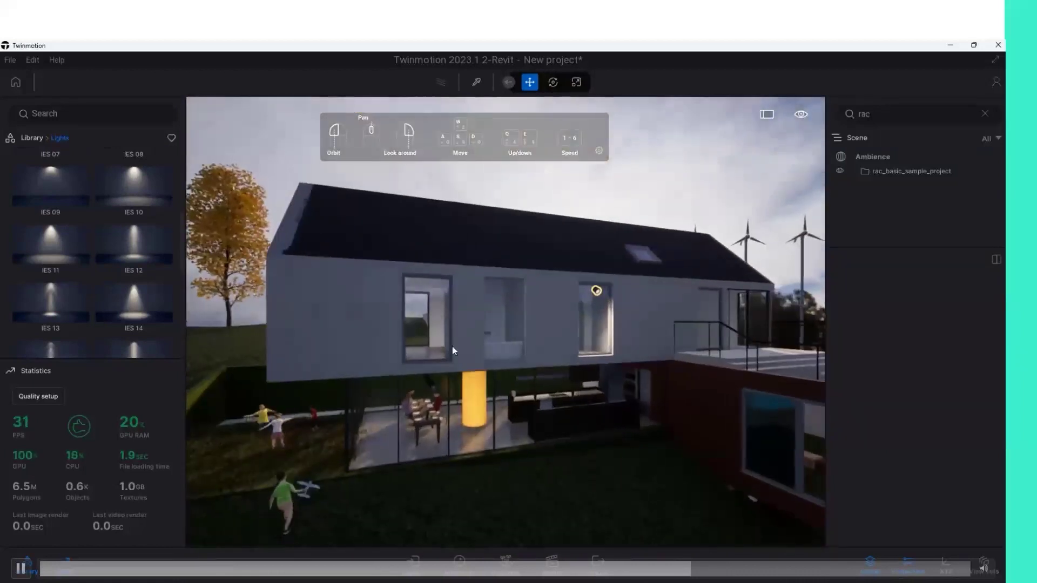
click(423, 344)
scroll(475, 339, up, 5)
scroll(475, 339, up, 3)
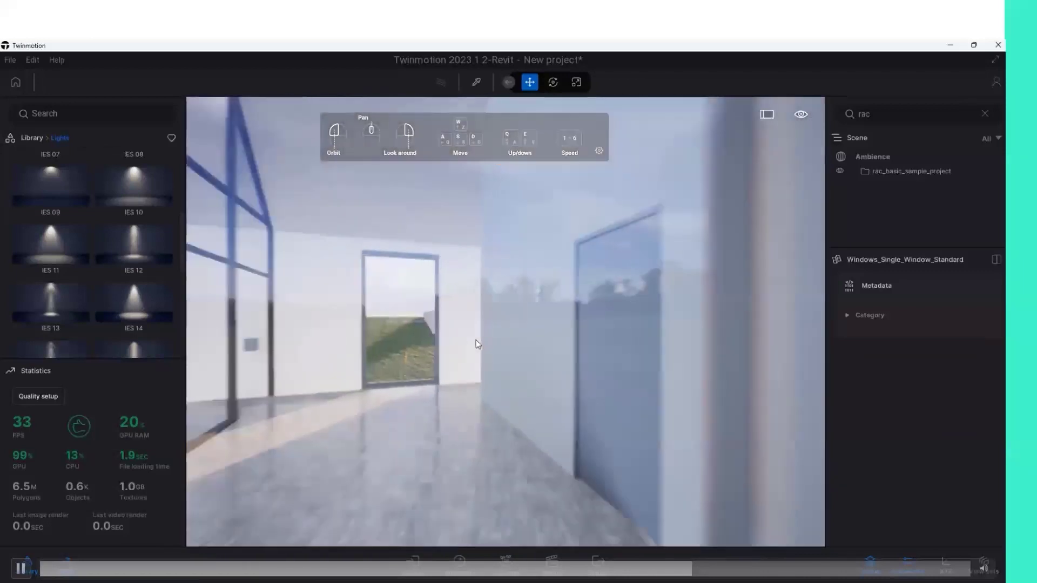
mouse_move(141, 198)
mouse_down()
mouse_move(253, 119)
mouse_move(609, 162)
mouse_up()
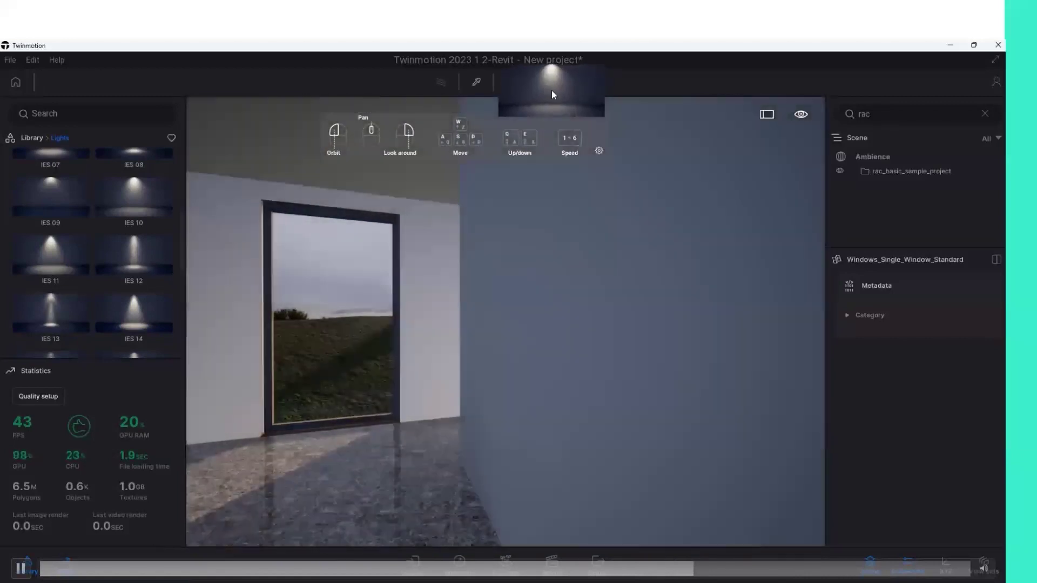
drag(609, 165, 550, 169)
scroll(550, 170, down, 5)
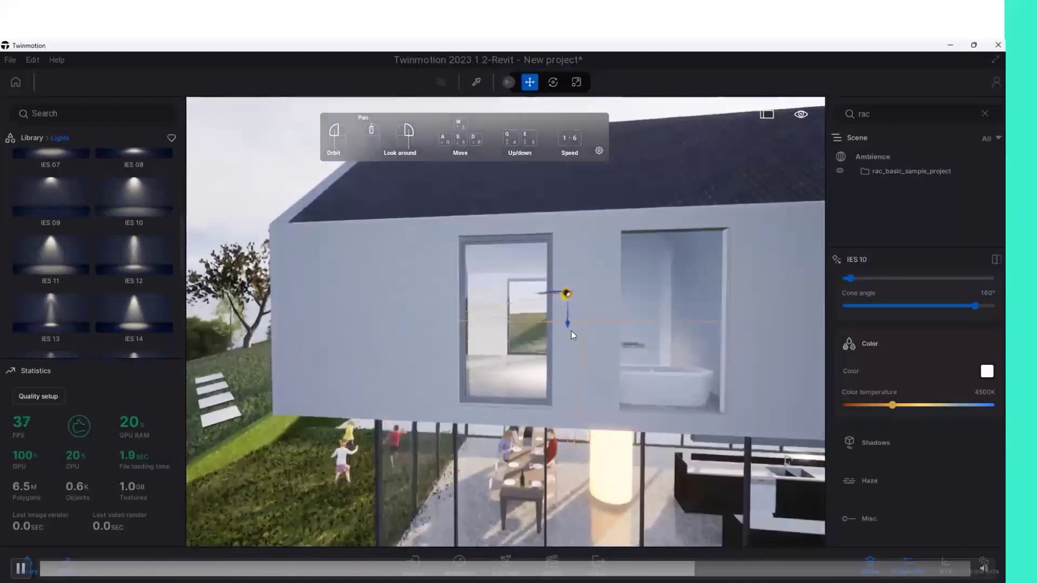
scroll(571, 323, down, 10)
click(664, 198)
mouse_move(663, 199)
mouse_down()
mouse_move(553, 327)
mouse_move(576, 330)
mouse_up()
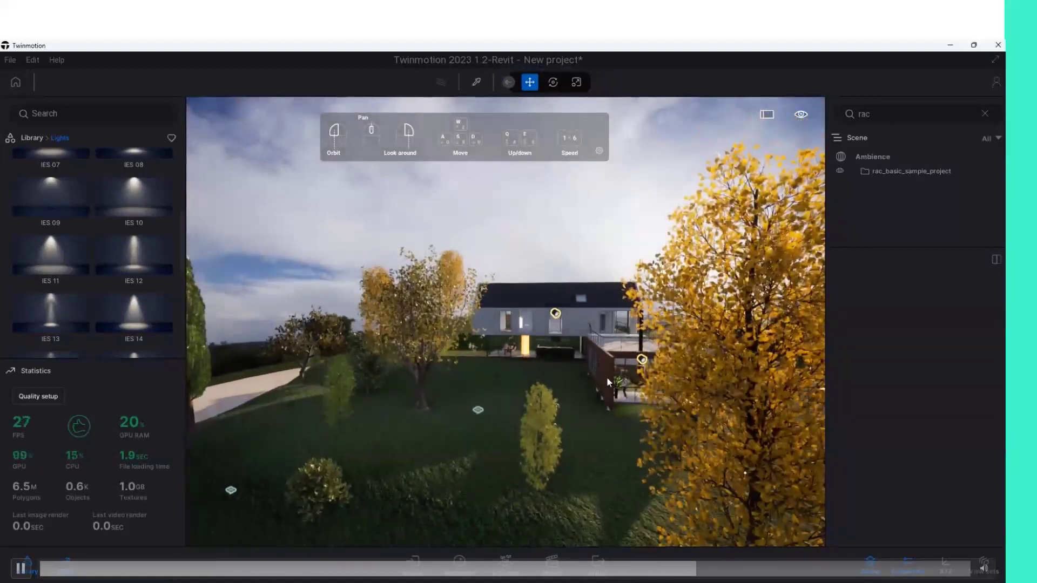
drag(608, 383, 790, 406)
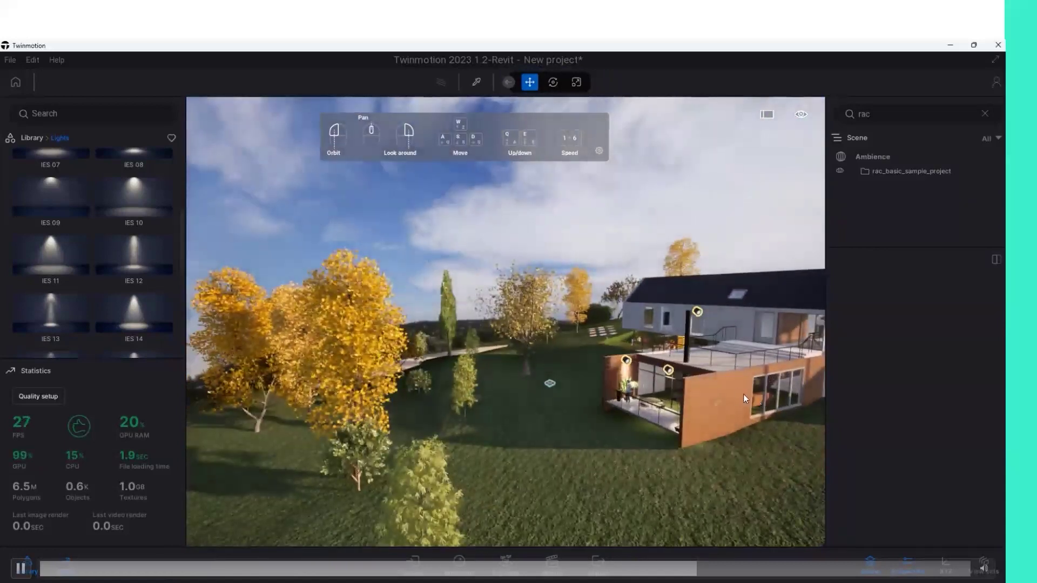
scroll(743, 395, down, 5)
scroll(686, 362, down, 3)
drag(718, 361, 763, 349)
click(808, 335)
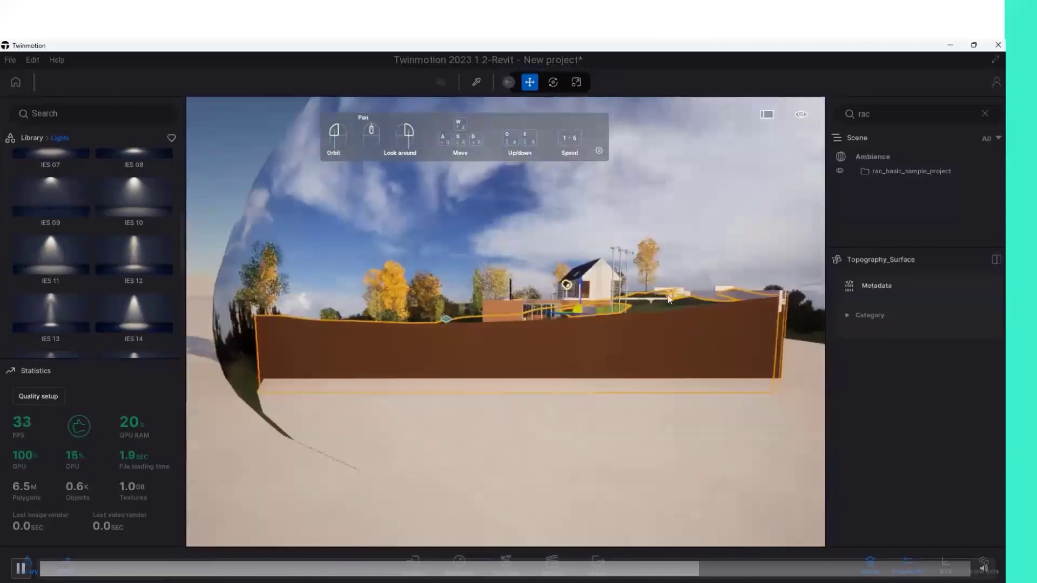
drag(808, 334, 772, 340)
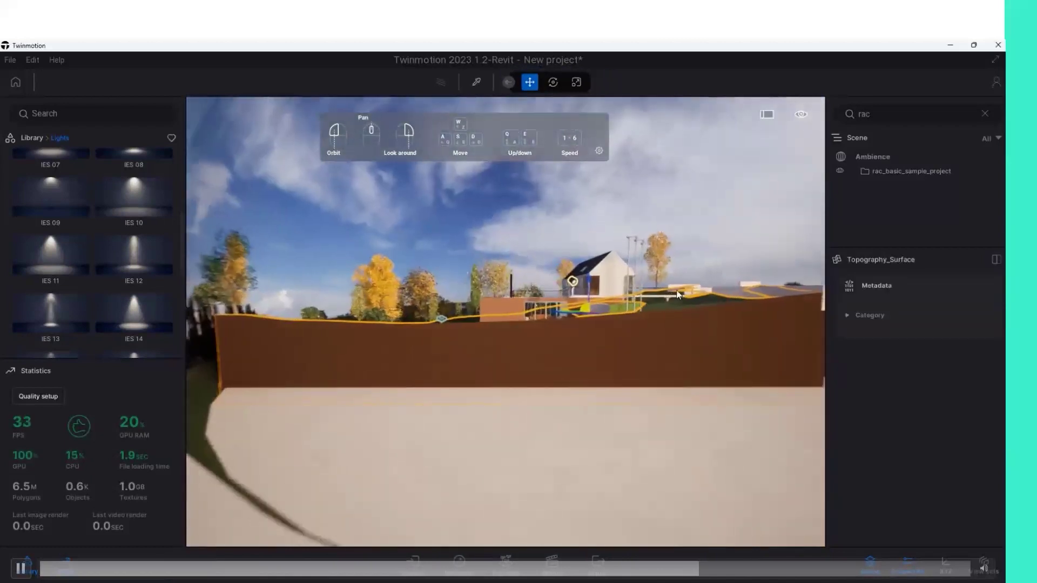
mouse_move(678, 422)
mouse_down()
mouse_move(704, 492)
mouse_move(580, 434)
mouse_up()
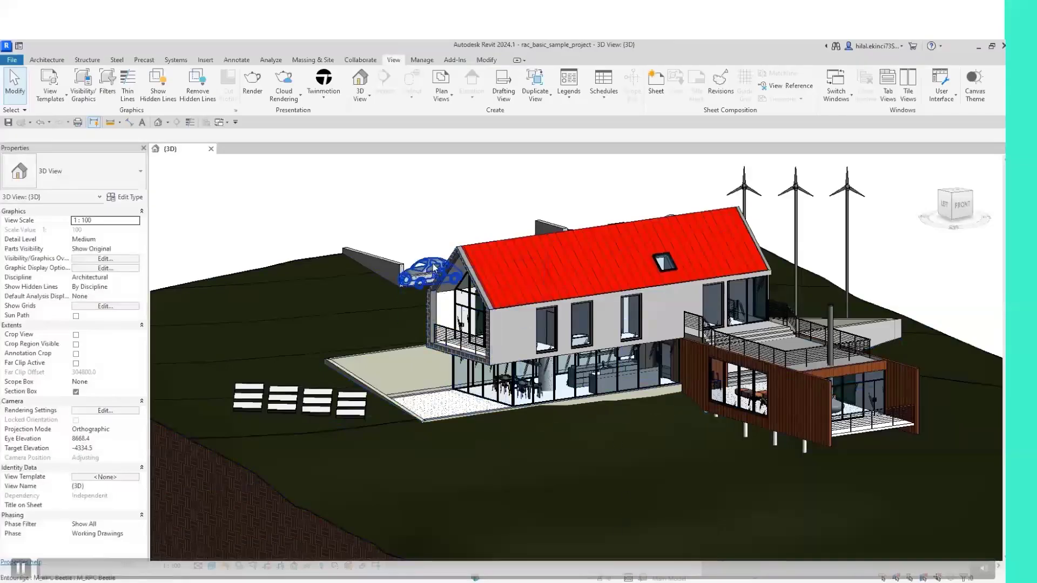
click(427, 268)
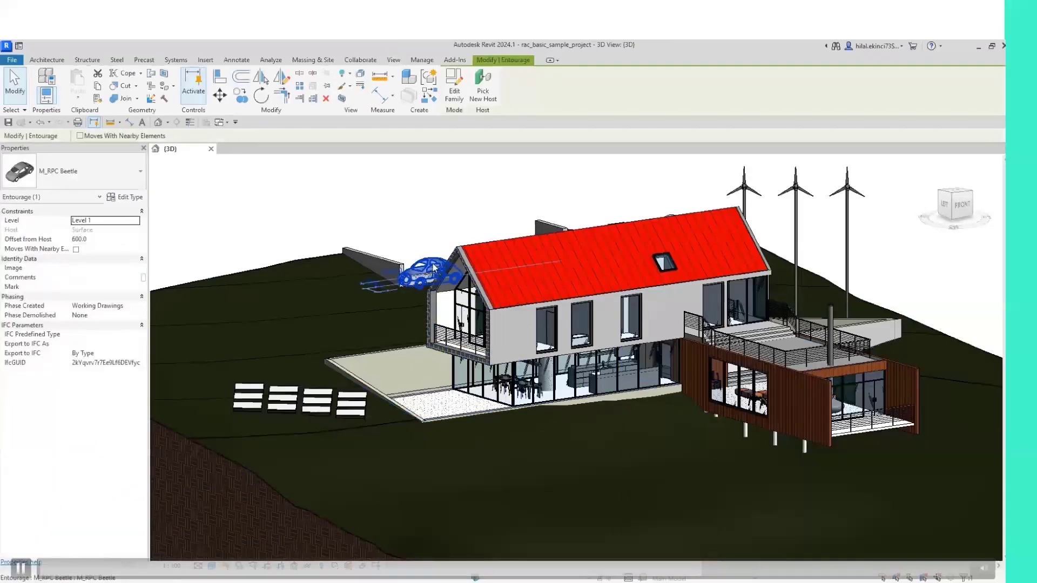
key(Escape)
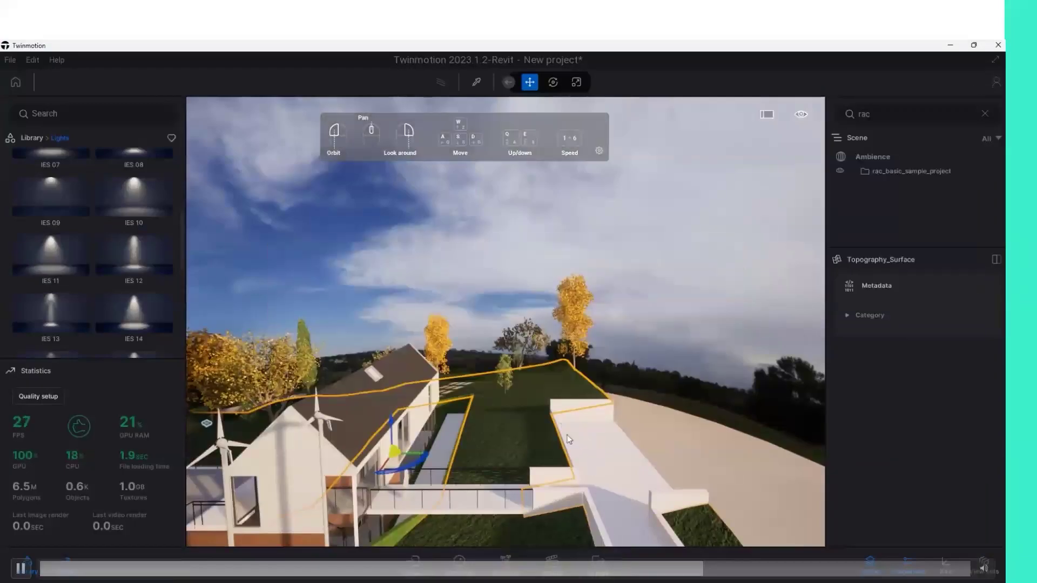
Place the Break 01 car from Vehicles > Cars on the terrace, rotated about 86°.
click(31, 138)
scroll(106, 261, down, 2)
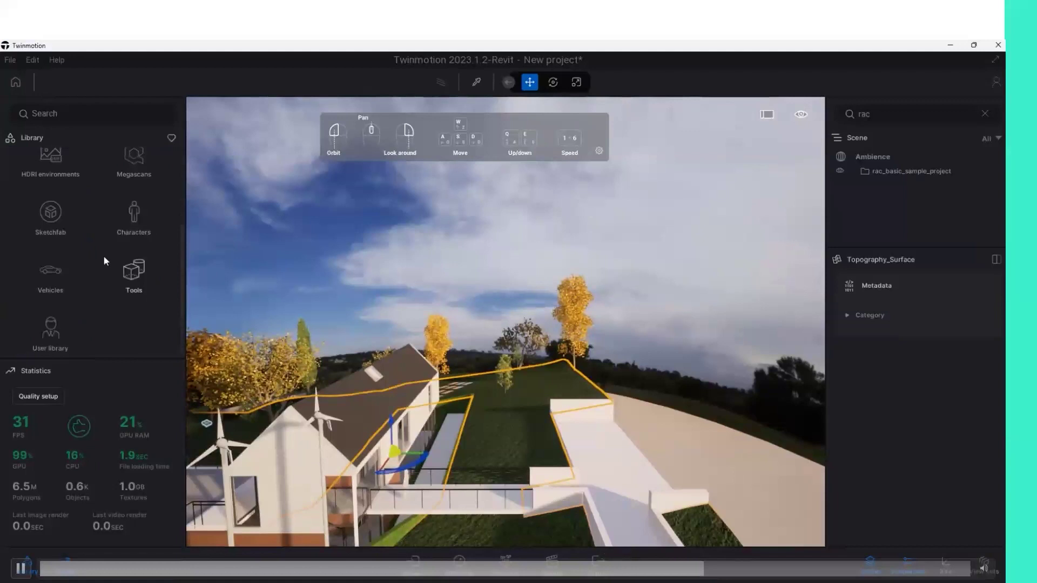
click(64, 277)
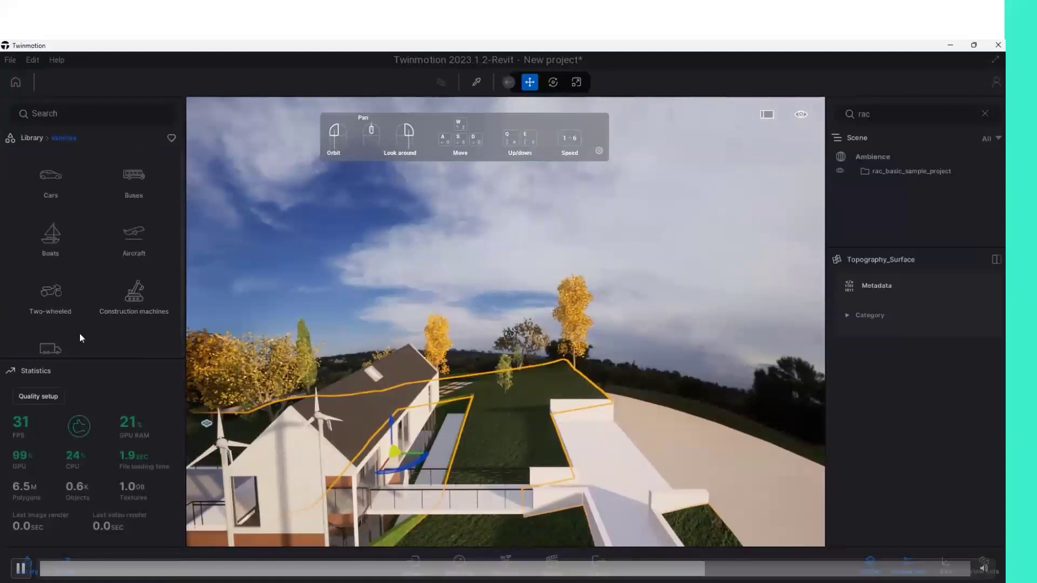
click(47, 196)
mouse_move(50, 172)
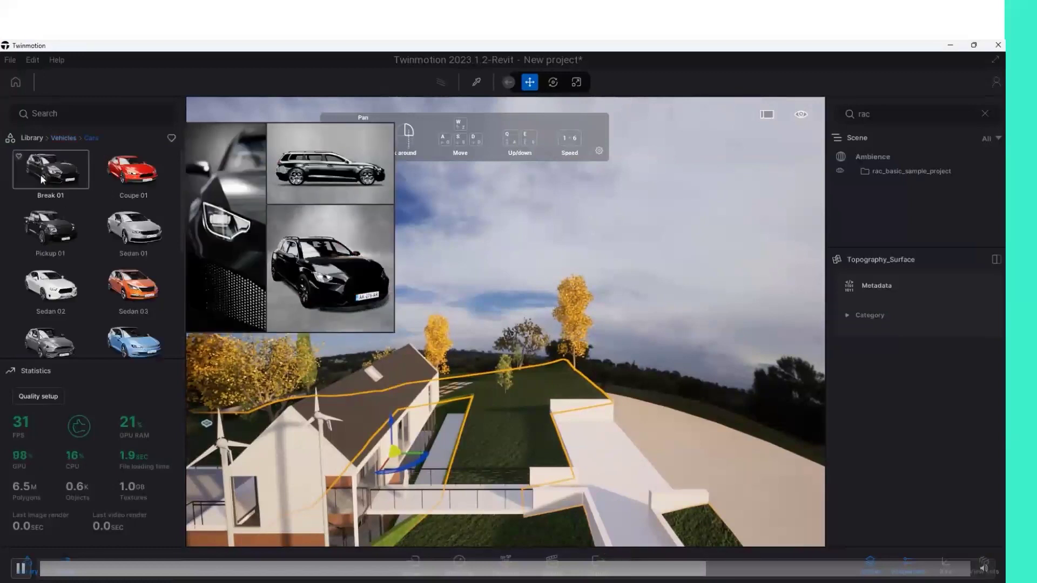
drag(44, 180, 598, 455)
click(594, 439)
drag(588, 458, 522, 440)
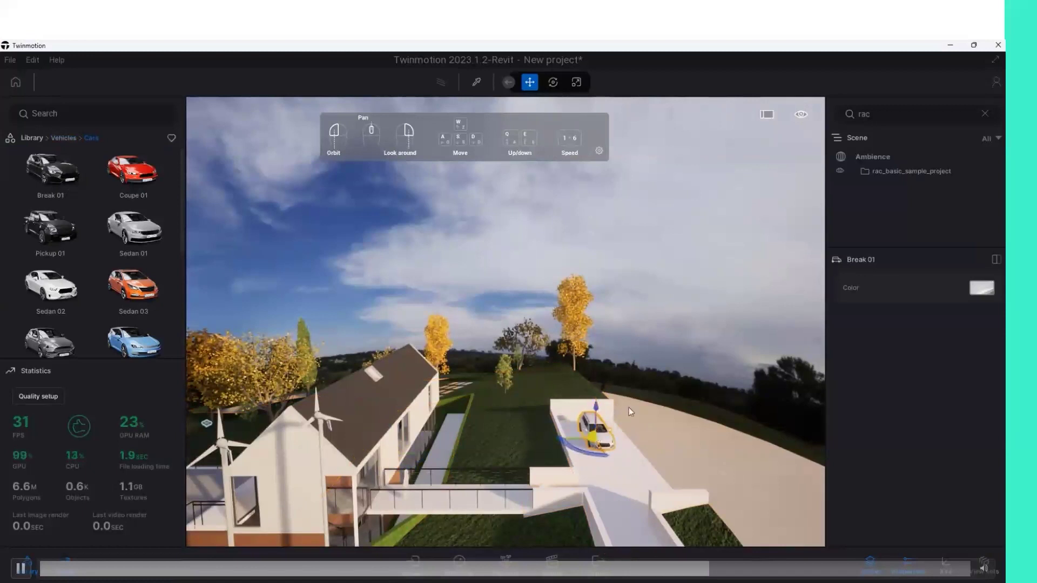
Paint the car Vivid red and reframe the view on the house and car.
click(977, 287)
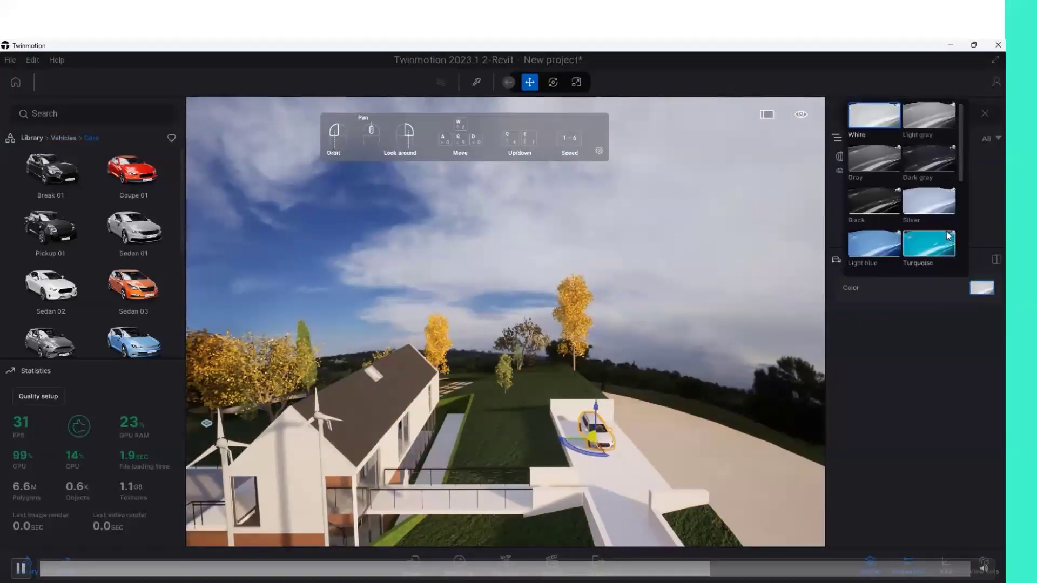
scroll(949, 236, down, 1)
click(936, 183)
scroll(936, 183, down, 1)
scroll(933, 177, down, 3)
click(928, 221)
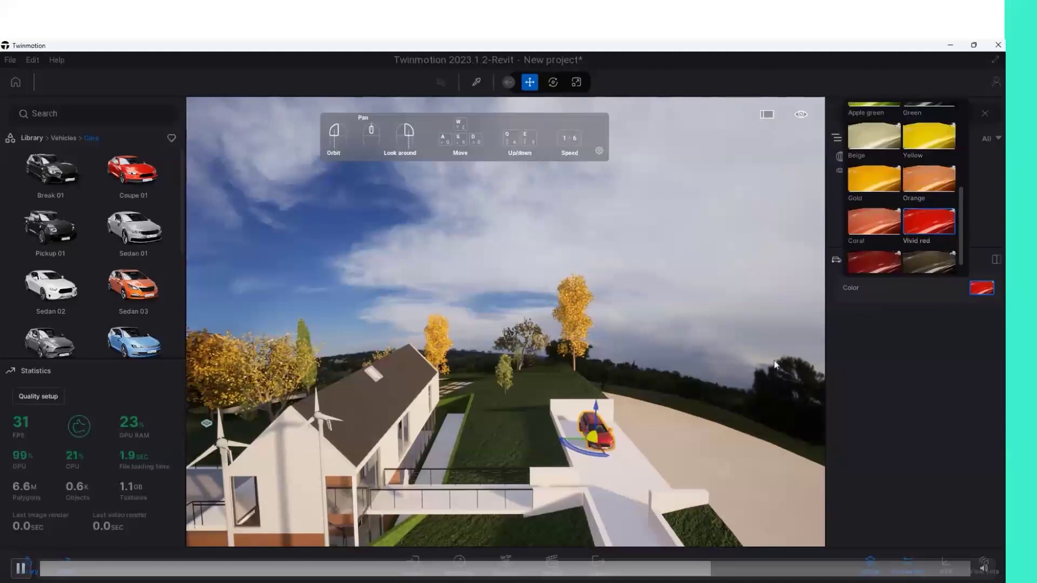
click(631, 469)
drag(604, 465, 583, 373)
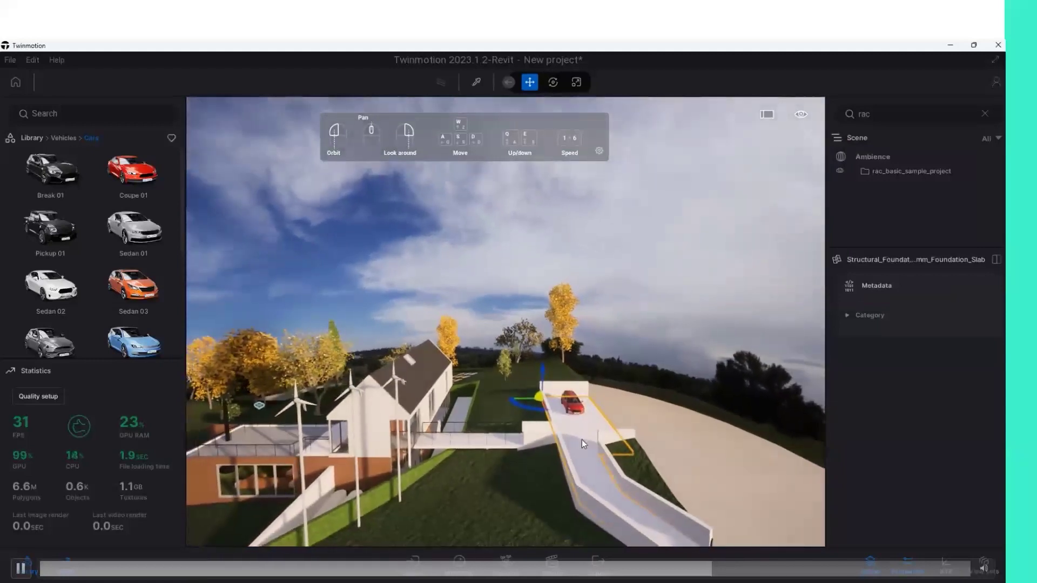
drag(581, 439, 567, 469)
mouse_move(602, 437)
mouse_down()
mouse_move(549, 481)
mouse_move(481, 486)
mouse_up()
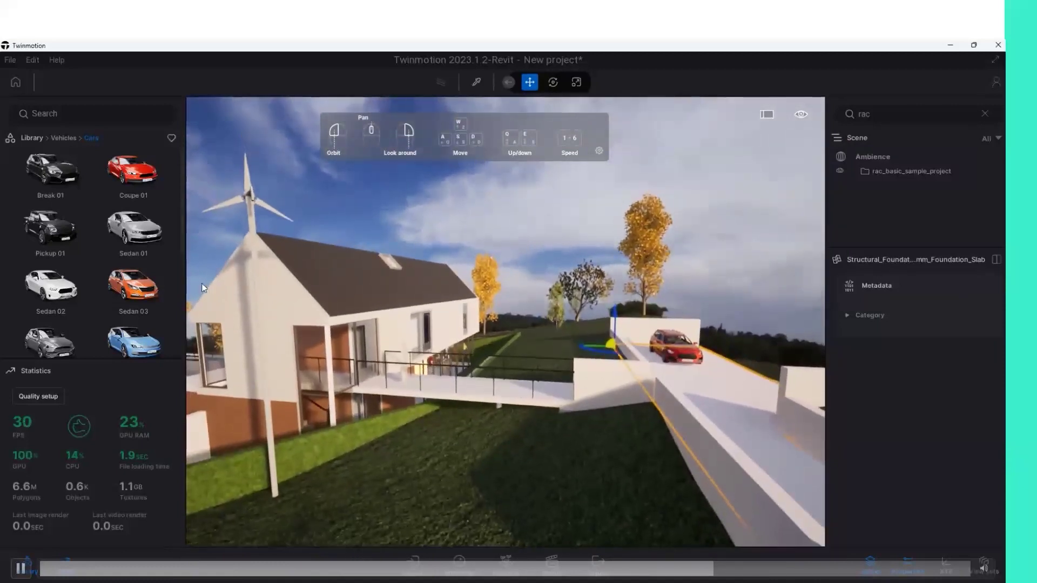
click(33, 137)
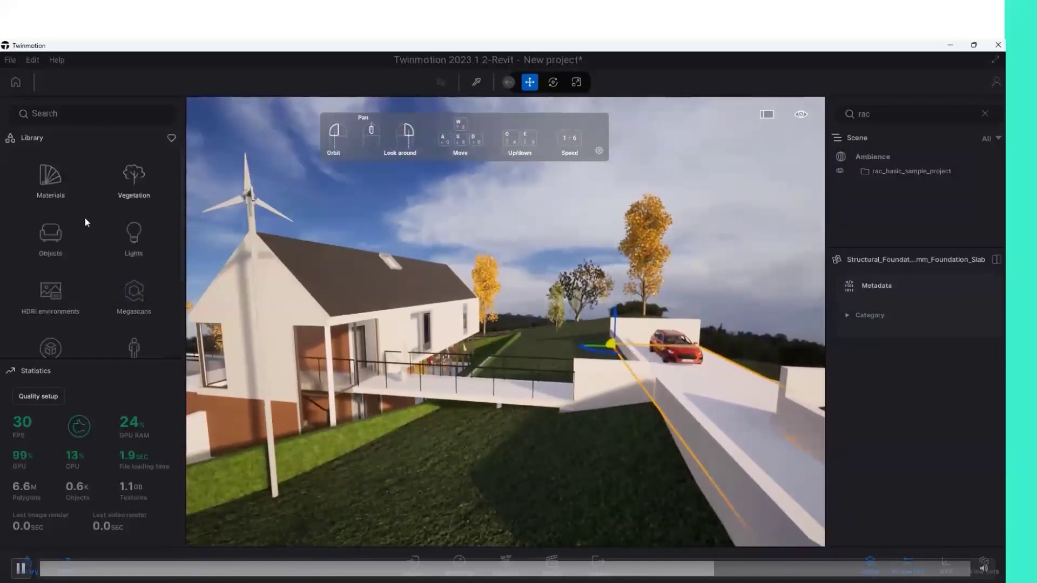
Place Farid from Humans > Animated humans on the driveway beside the car.
click(60, 189)
click(28, 137)
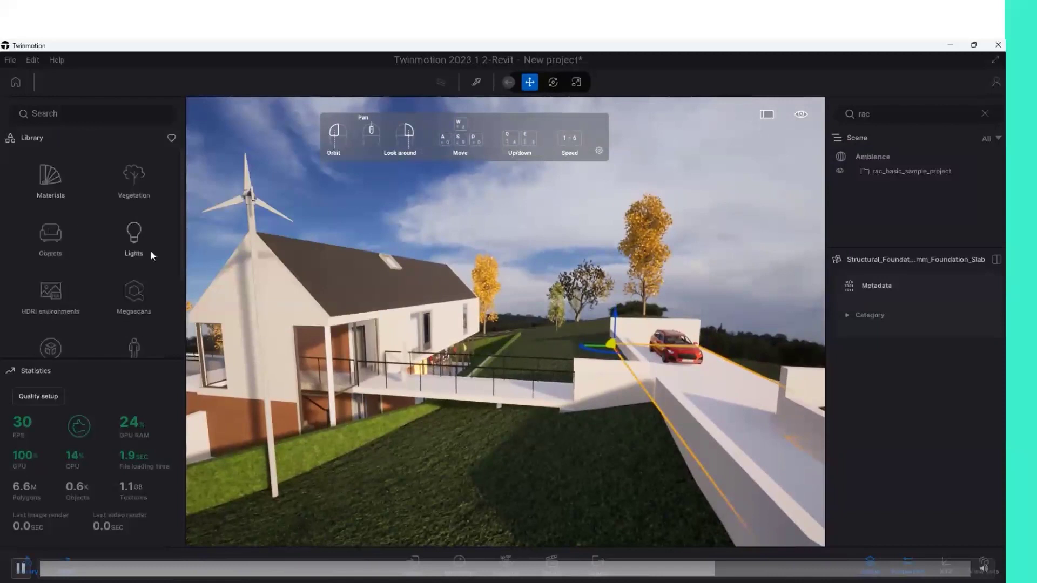
click(135, 346)
click(60, 189)
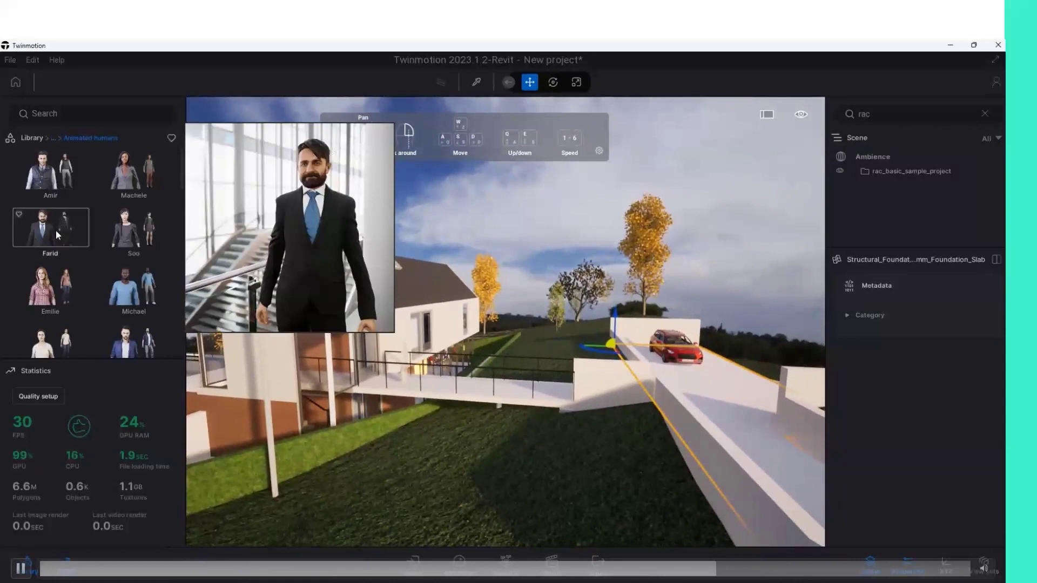
drag(57, 229, 702, 371)
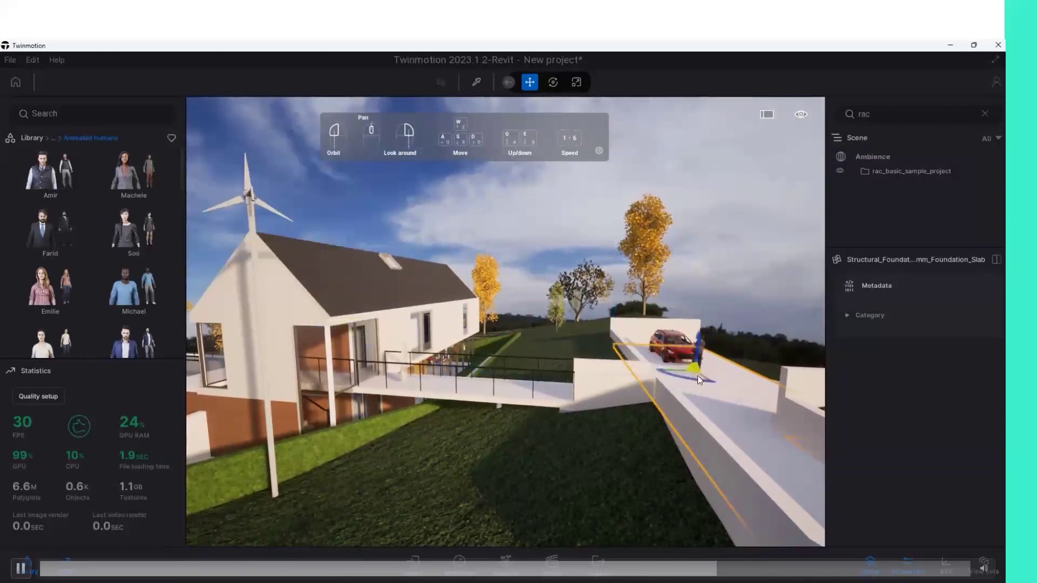
Rotate Farid -30° and set his pose to Walking.
scroll(697, 375, up, 3)
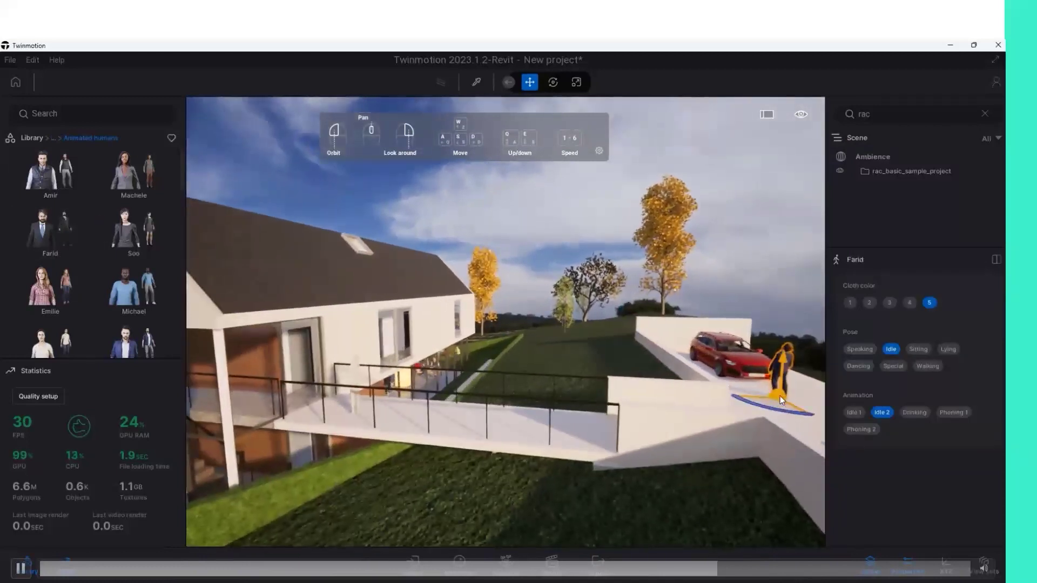
mouse_move(765, 410)
mouse_down()
mouse_move(809, 419)
mouse_move(859, 400)
mouse_up()
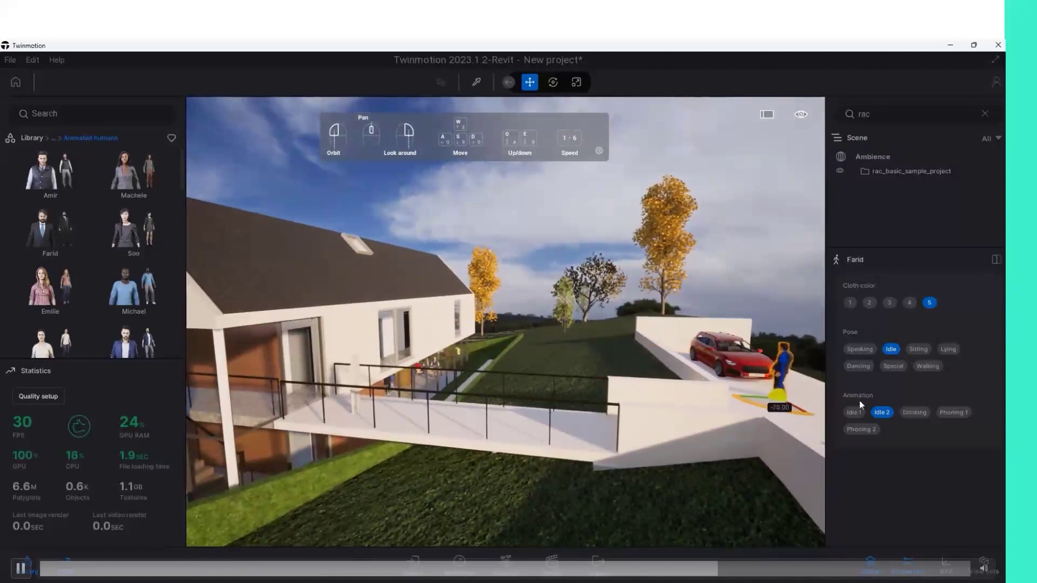
click(927, 366)
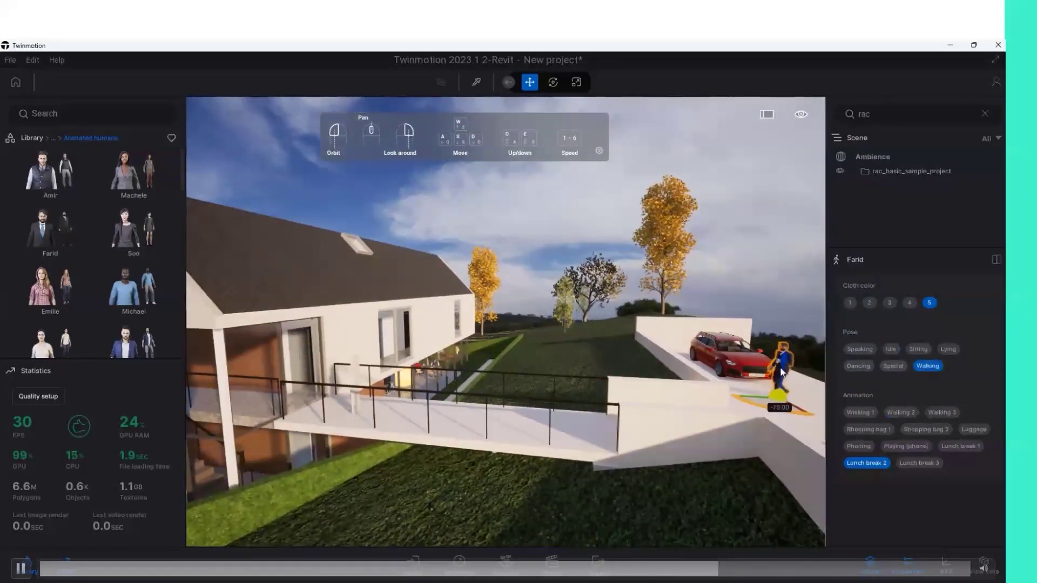
mouse_move(701, 442)
mouse_down()
mouse_move(773, 402)
mouse_move(549, 400)
mouse_move(520, 388)
mouse_up()
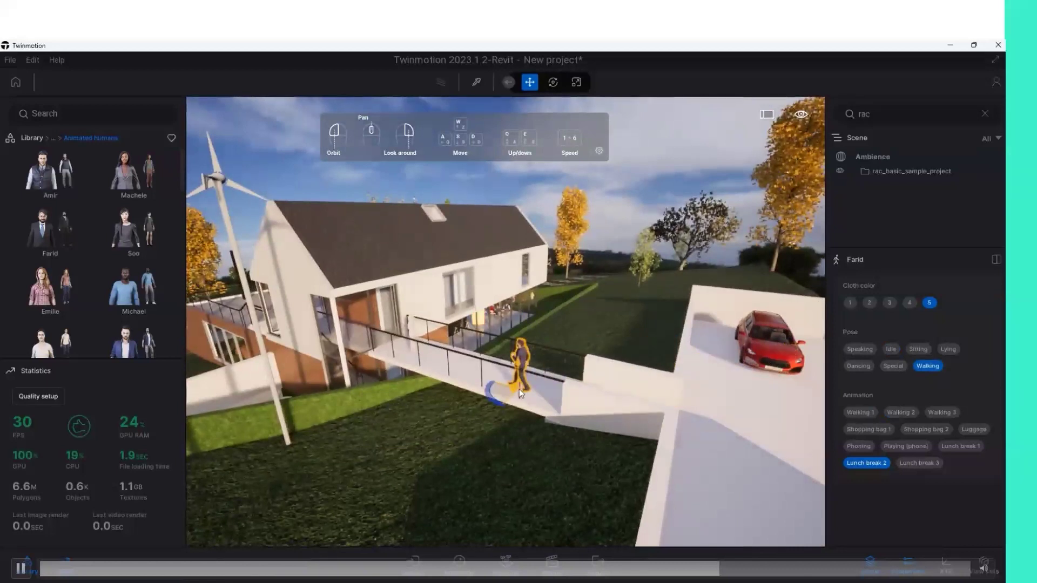
drag(683, 392, 649, 266)
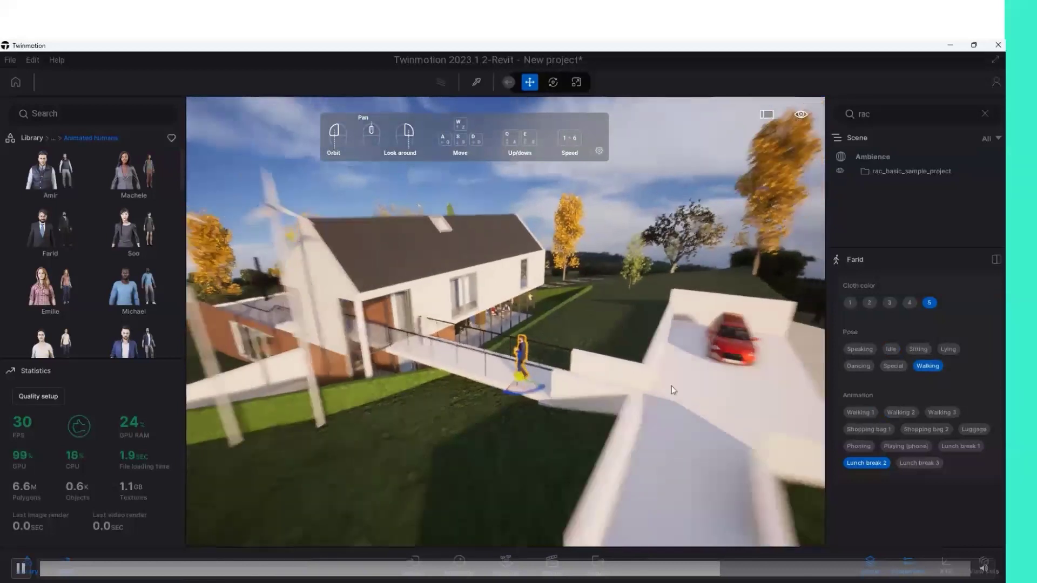
click(679, 239)
drag(679, 240, 620, 243)
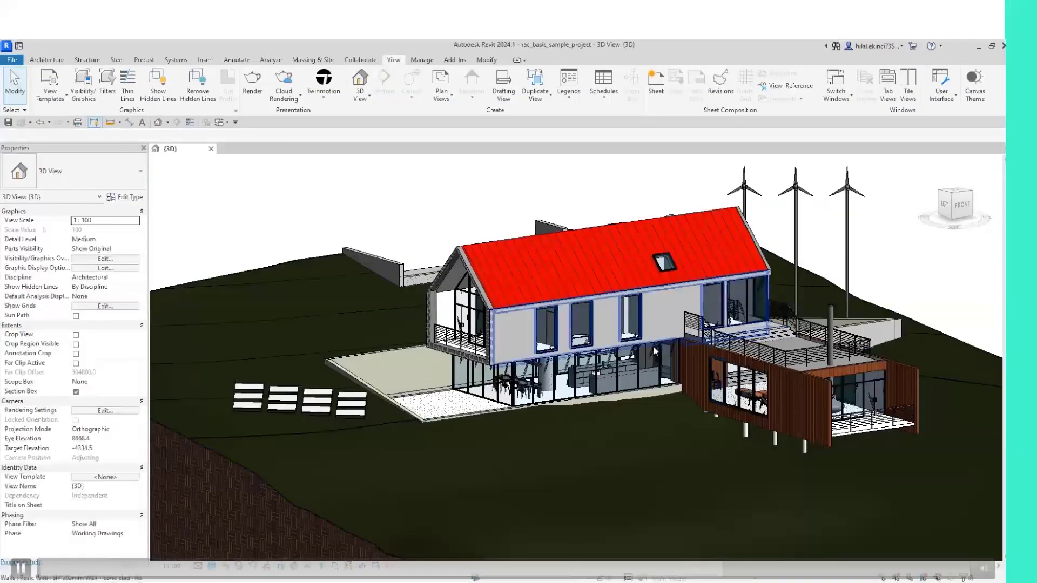
Orbit the Revit 3D view to the house's left side, then switch back to Twinmotion.
shift+middle_drag(654, 351, 745, 409)
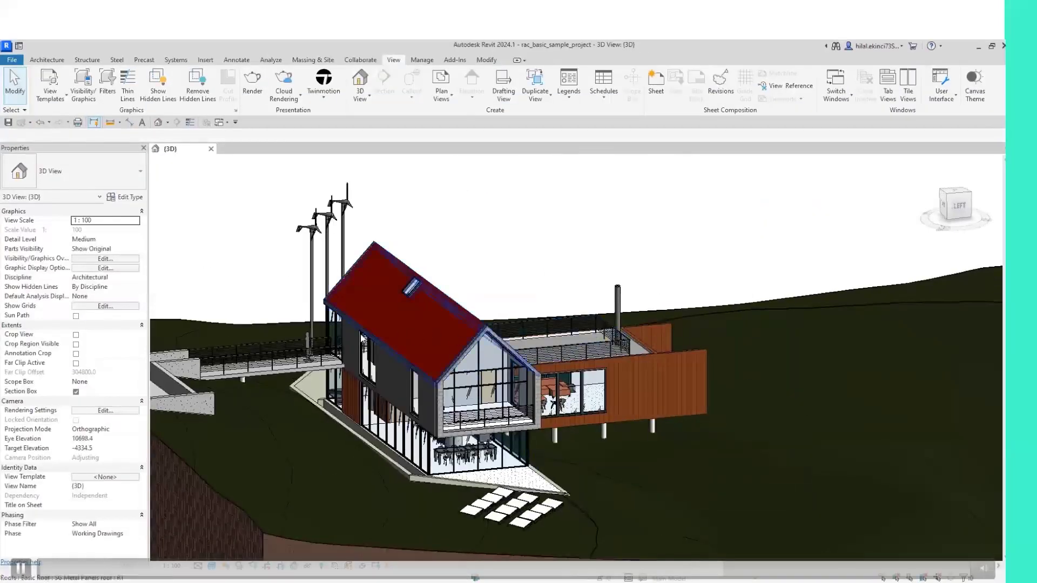
click(308, 344)
key(Escape)
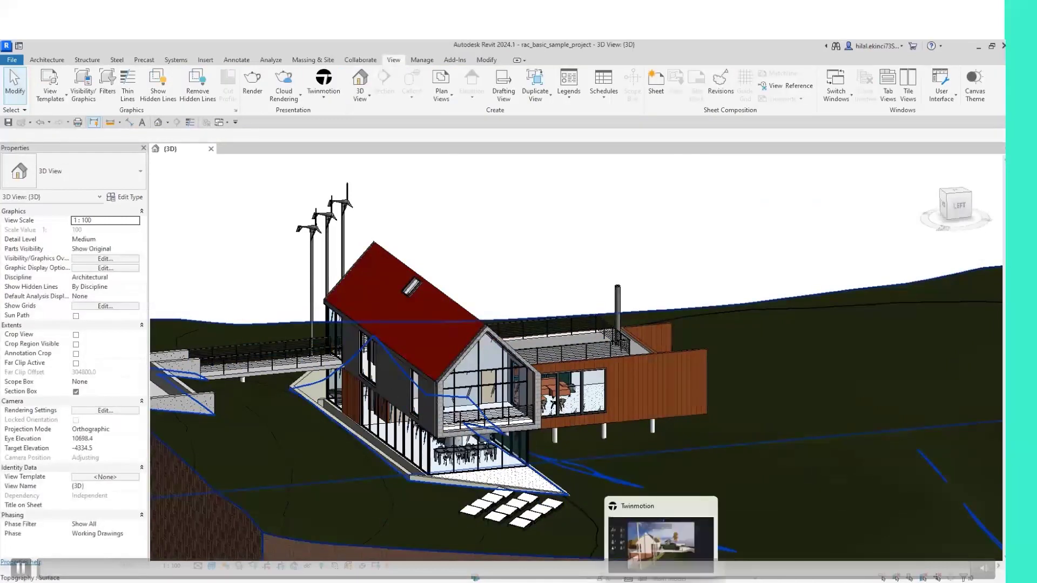
click(662, 542)
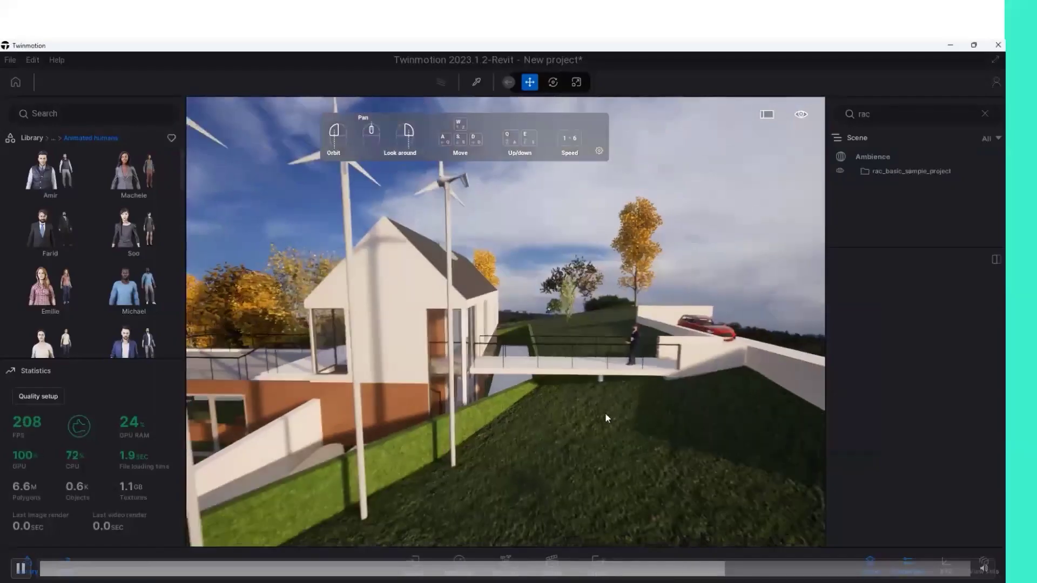
Browse the Concrete materials in the library.
scroll(605, 412, down, 5)
scroll(604, 409, down, 3)
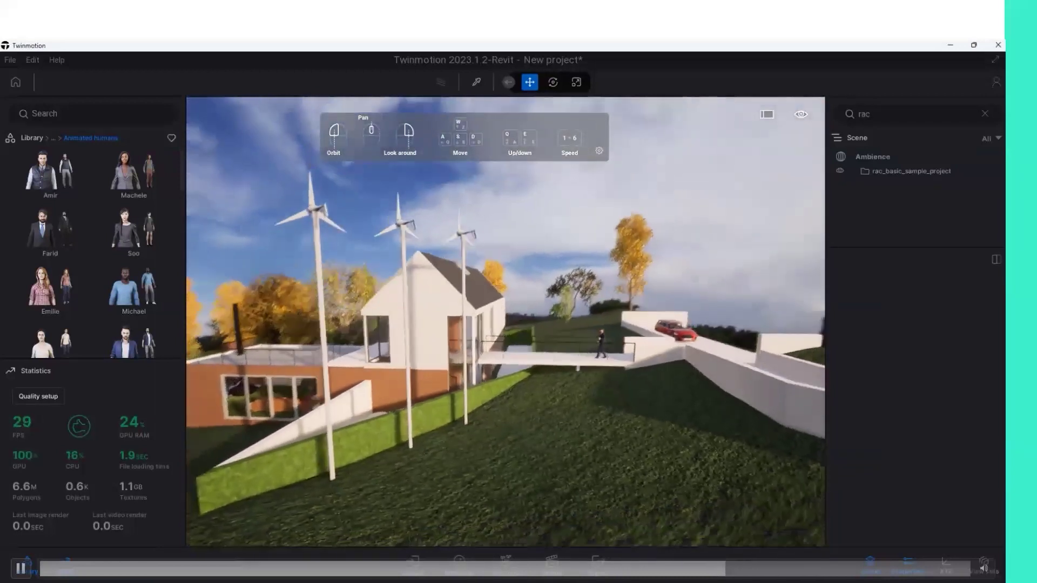
scroll(604, 409, down, 3)
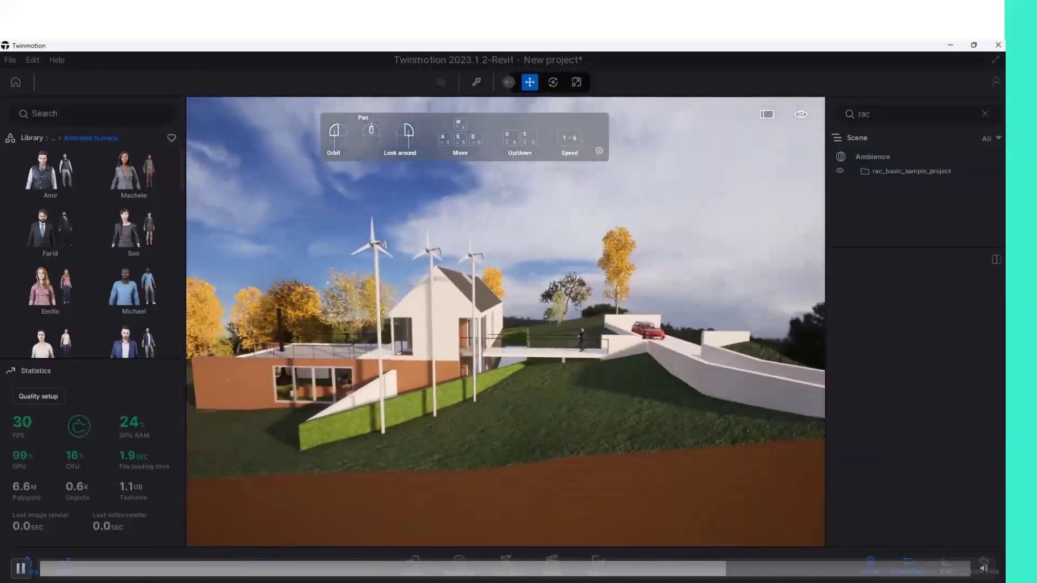
drag(597, 413, 681, 348)
scroll(681, 348, up, 3)
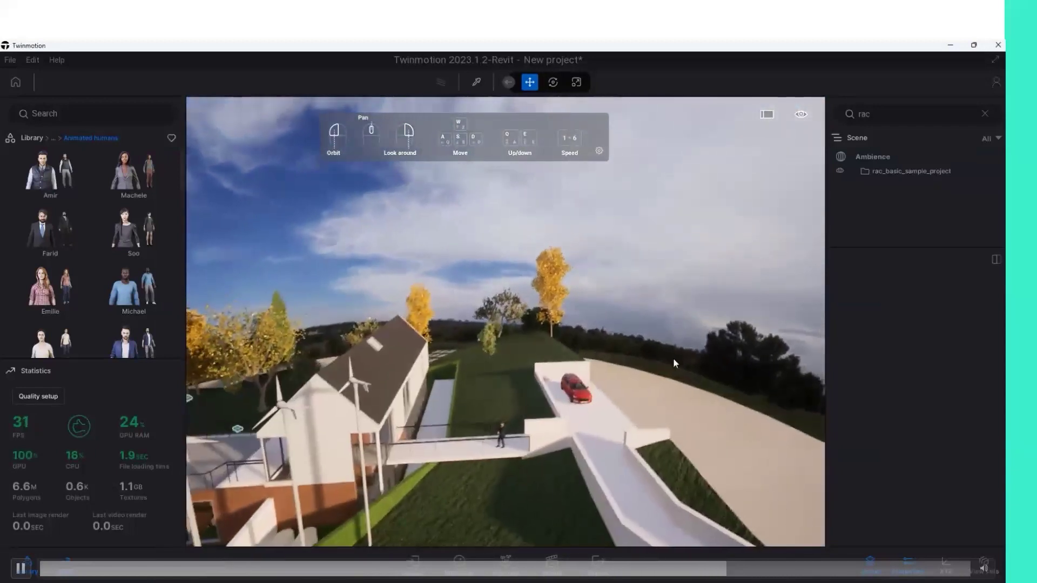
click(32, 138)
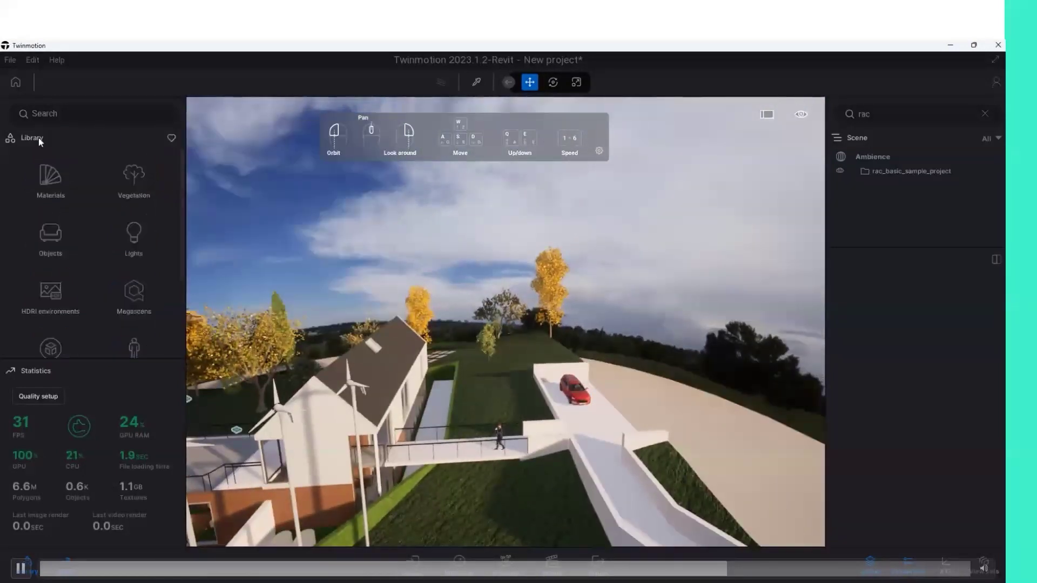
click(46, 181)
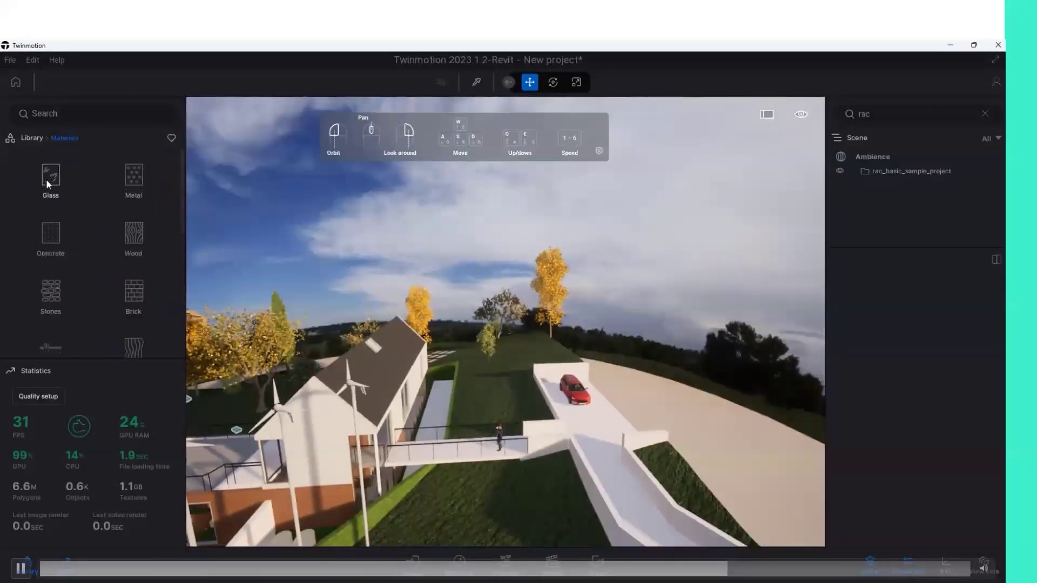
click(51, 232)
mouse_move(50, 253)
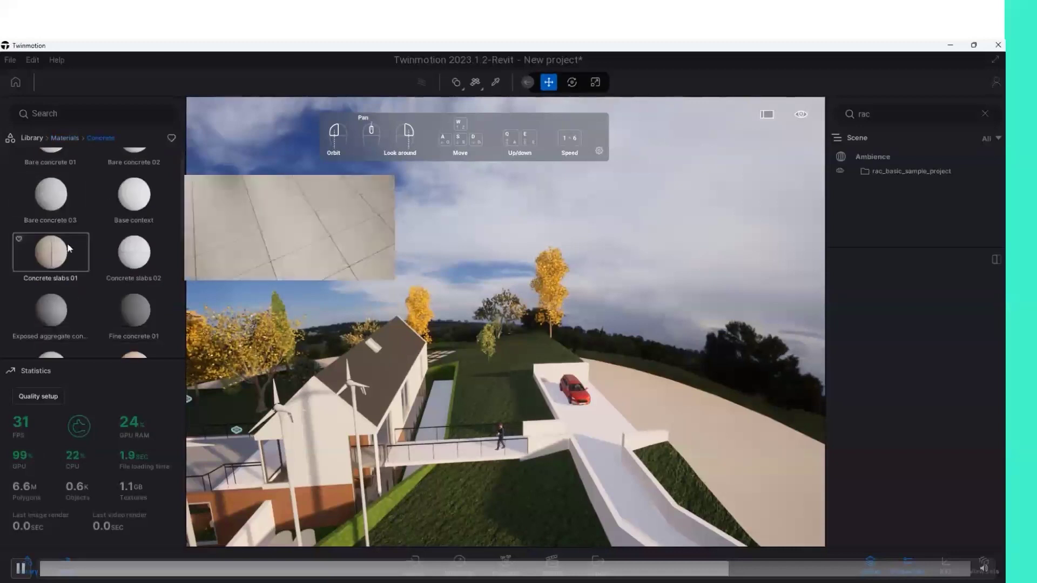
scroll(67, 242, down, 3)
scroll(84, 192, down, 2)
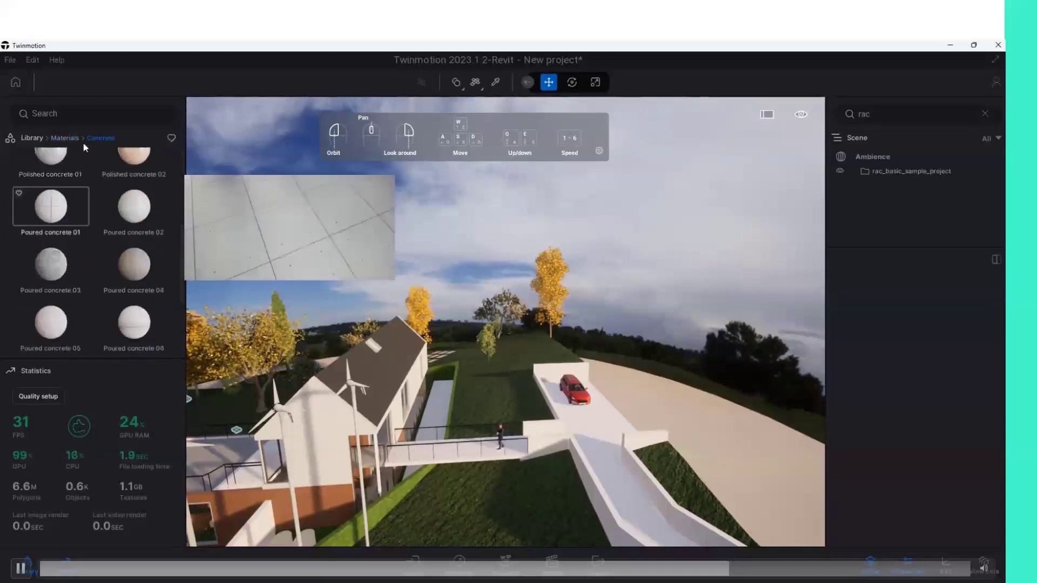
Search the library for 'RO' filtered to Vehicles, then clear the search.
click(81, 116)
text(RO)
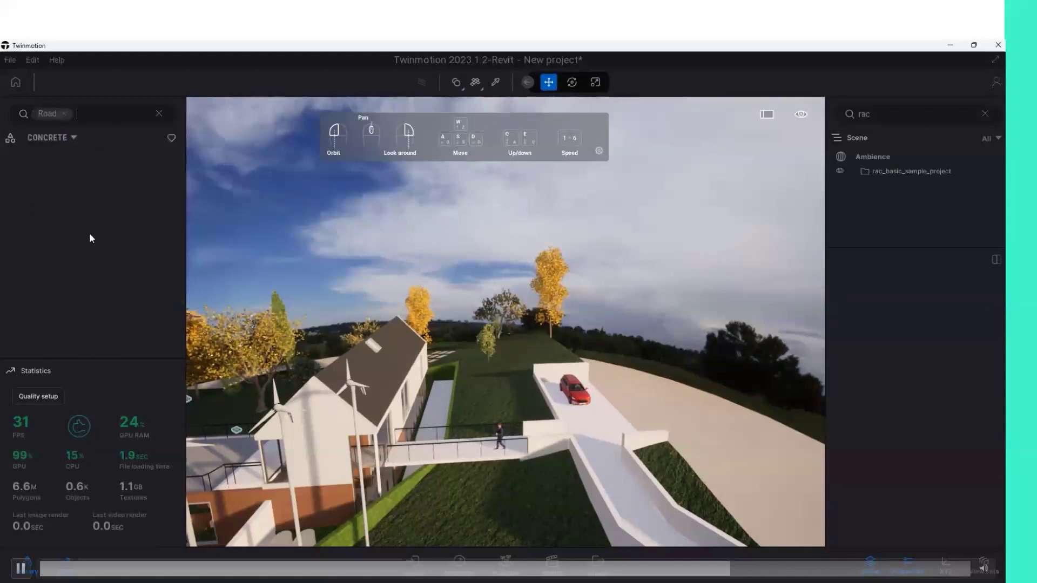
click(73, 138)
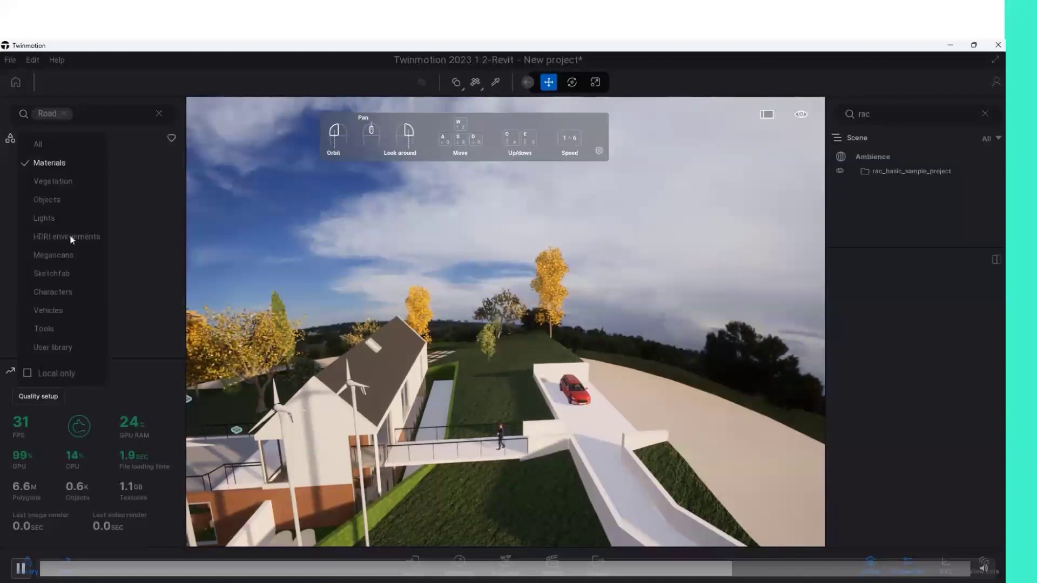
click(66, 312)
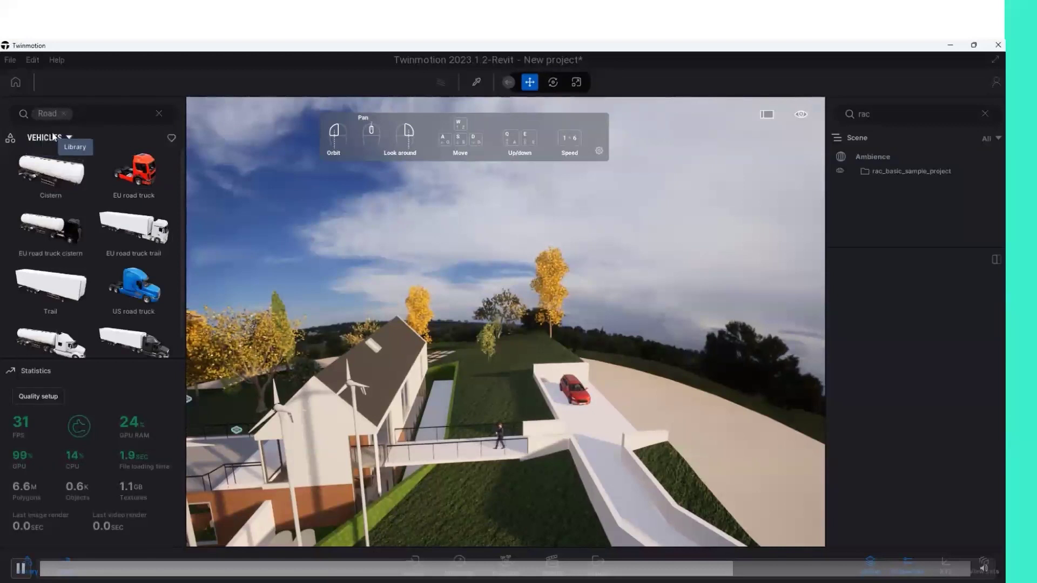
click(159, 114)
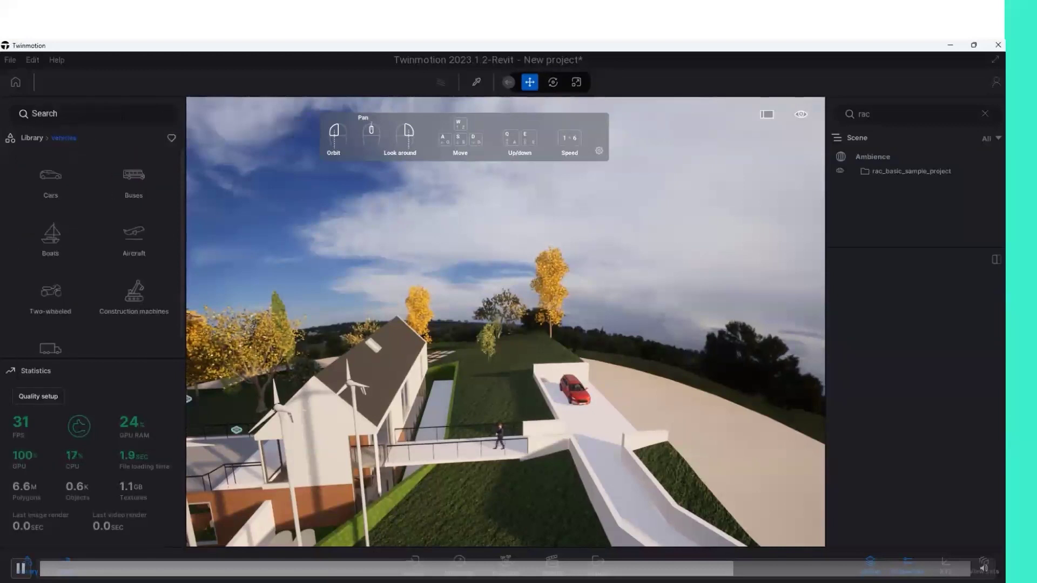
Scroll through Ground › Man-made materials: asphalts, concrete roads, cobblestones and pavement tiles.
click(32, 138)
click(45, 193)
scroll(167, 241, down, 1)
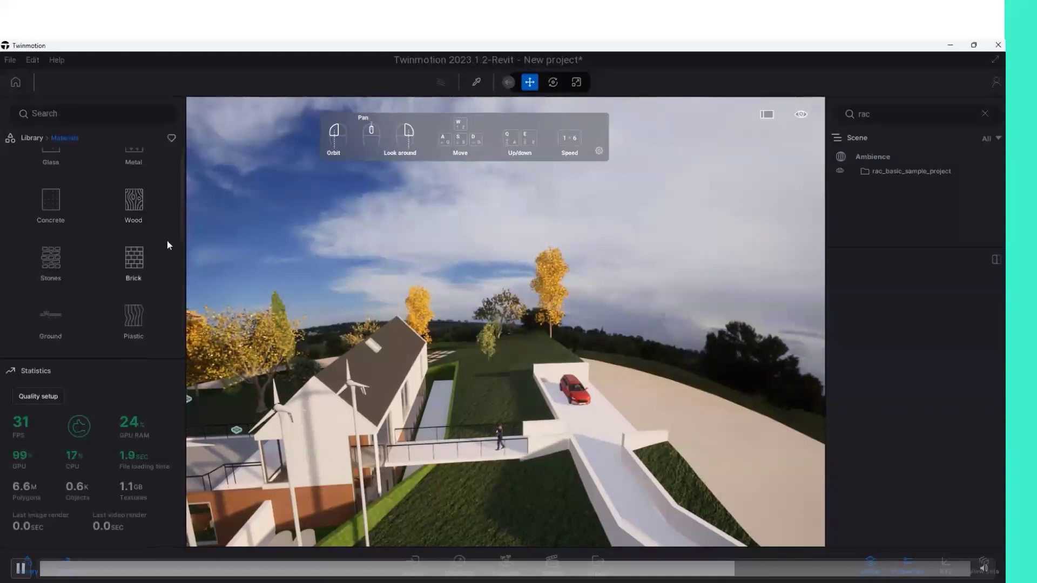
scroll(161, 276, down, 1)
scroll(108, 273, down, 1)
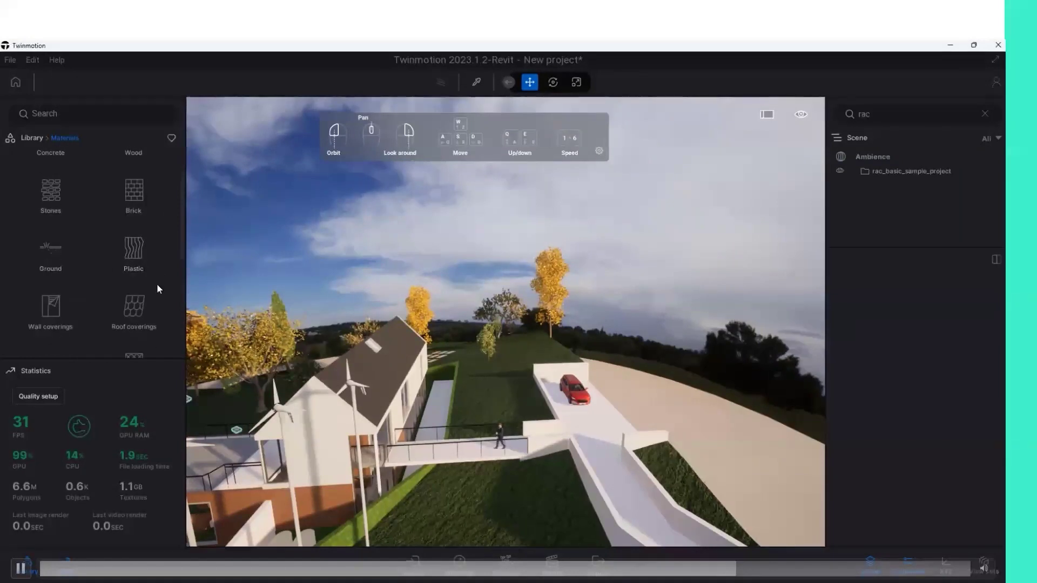
click(49, 251)
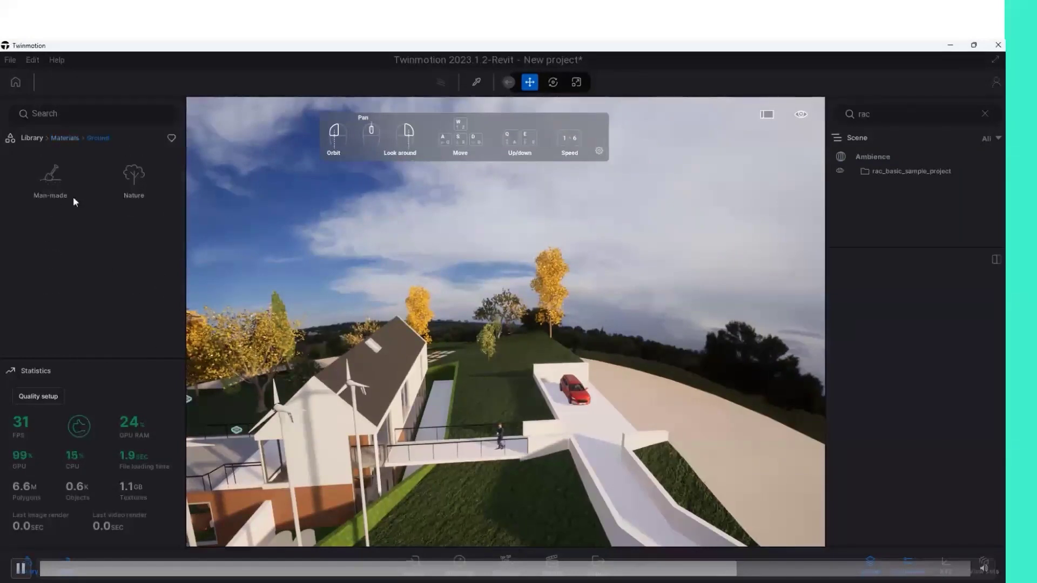
click(55, 179)
mouse_move(134, 287)
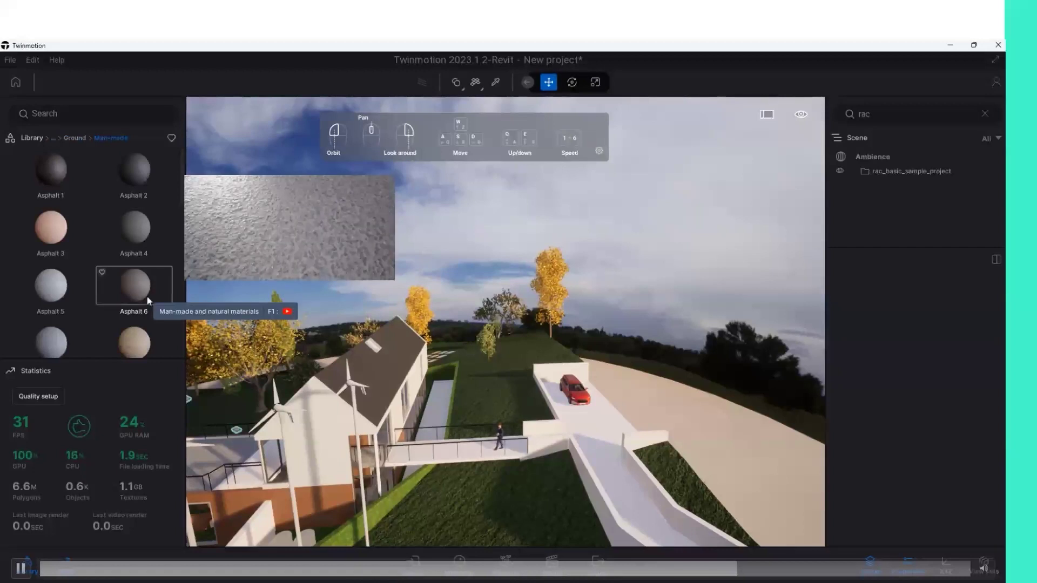
scroll(92, 260, down, 2)
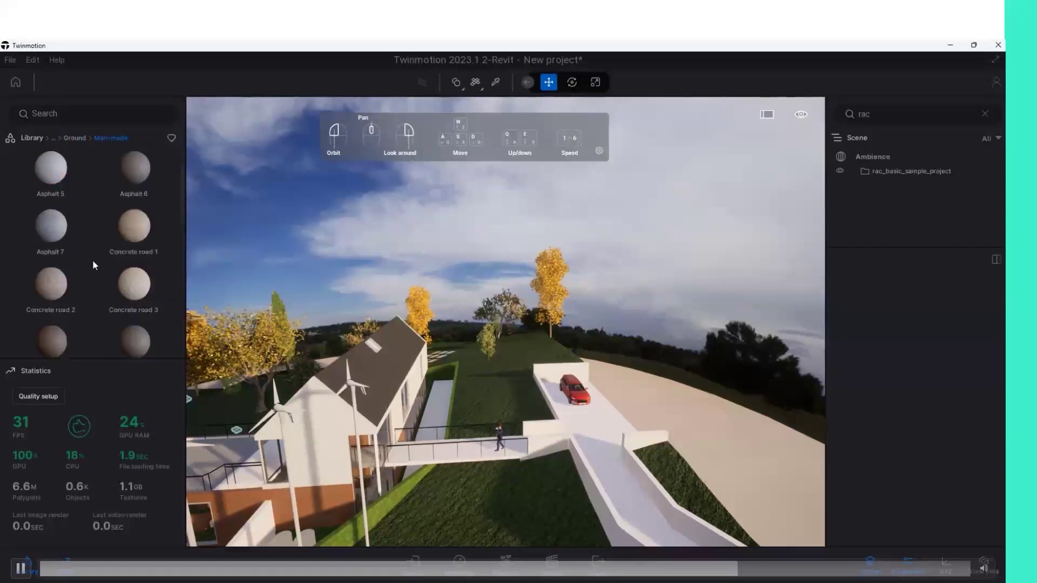
scroll(93, 260, down, 1)
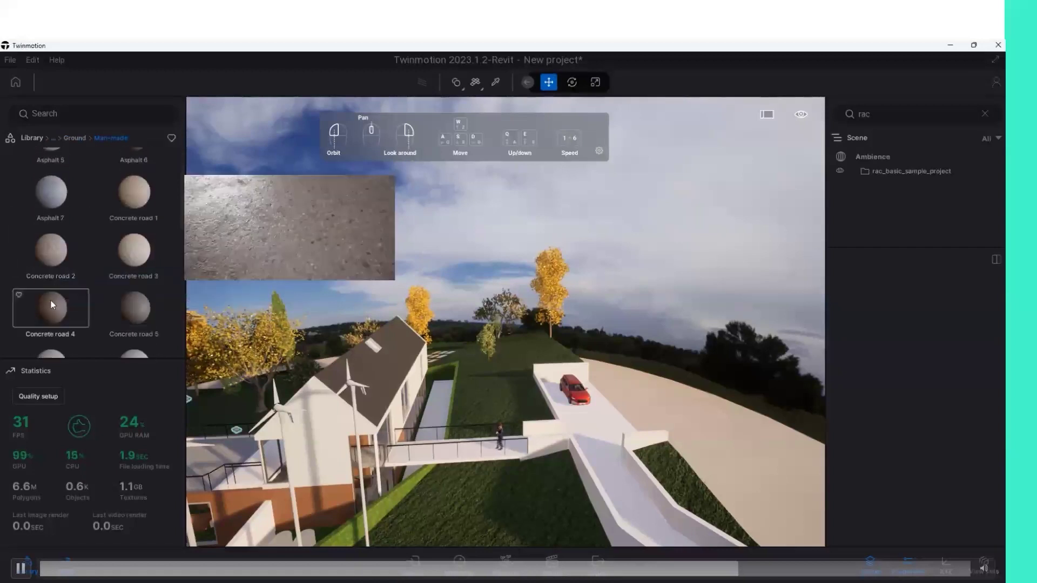
scroll(50, 299, down, 2)
scroll(135, 251, down, 2)
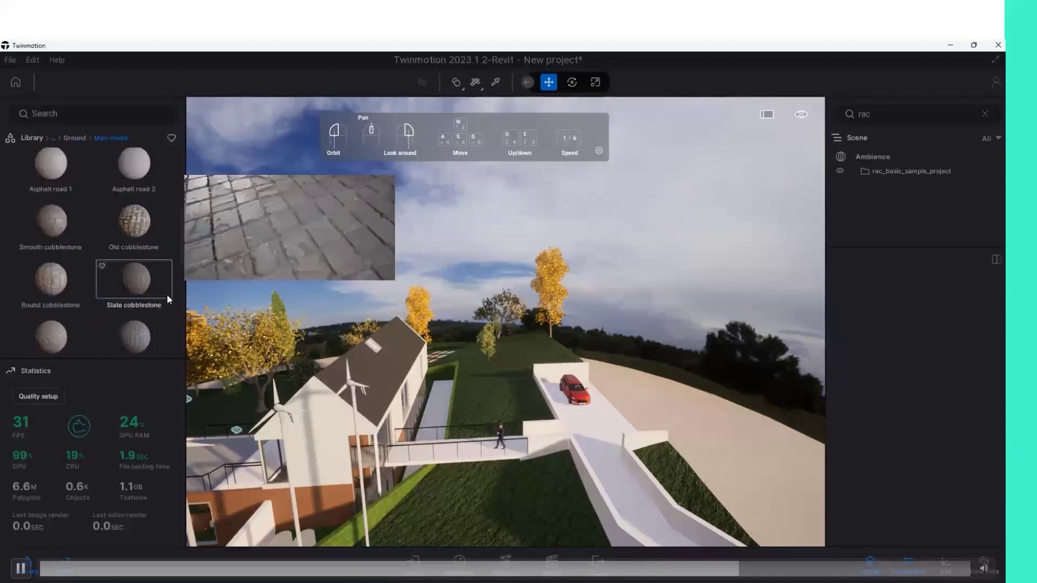
scroll(167, 295, down, 2)
scroll(167, 294, down, 1)
scroll(167, 294, down, 1)
scroll(167, 295, down, 1)
scroll(167, 295, down, 2)
scroll(167, 295, down, 1)
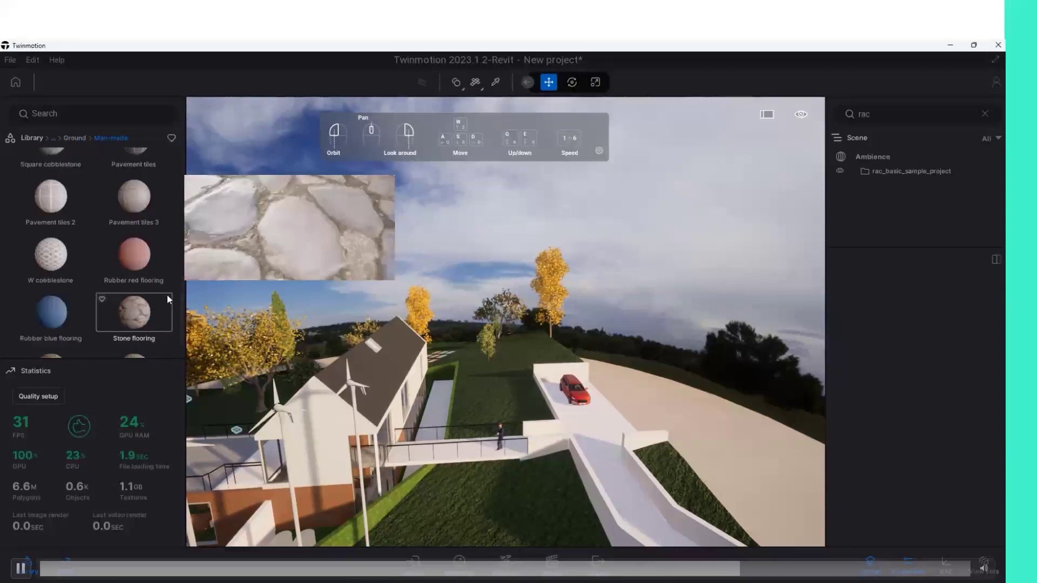
scroll(167, 297, down, 1)
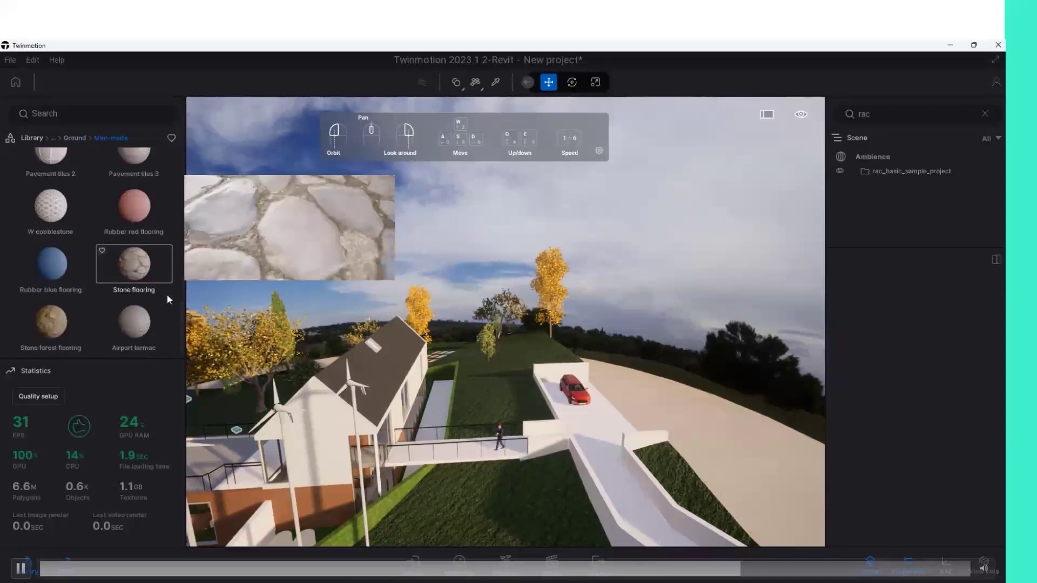
scroll(137, 321, up, 2)
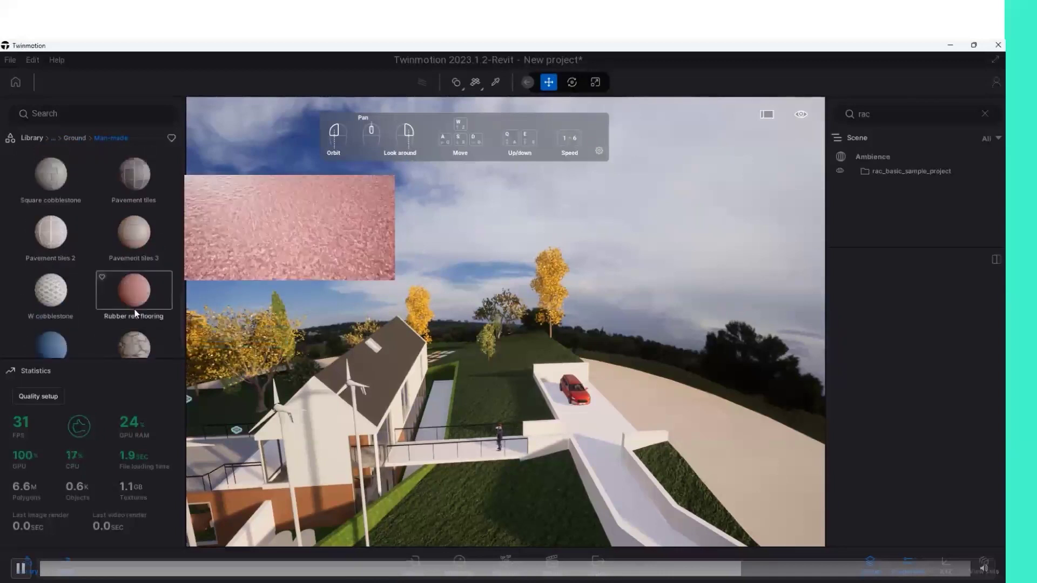
scroll(134, 310, up, 2)
scroll(135, 312, up, 1)
scroll(135, 312, up, 1)
scroll(135, 312, up, 1)
scroll(135, 312, up, 1)
scroll(135, 313, up, 2)
scroll(135, 313, up, 2)
scroll(135, 313, up, 1)
Apply Asphalt 4 to the driveway, undoing a stray drop on its walls.
drag(144, 231, 623, 439)
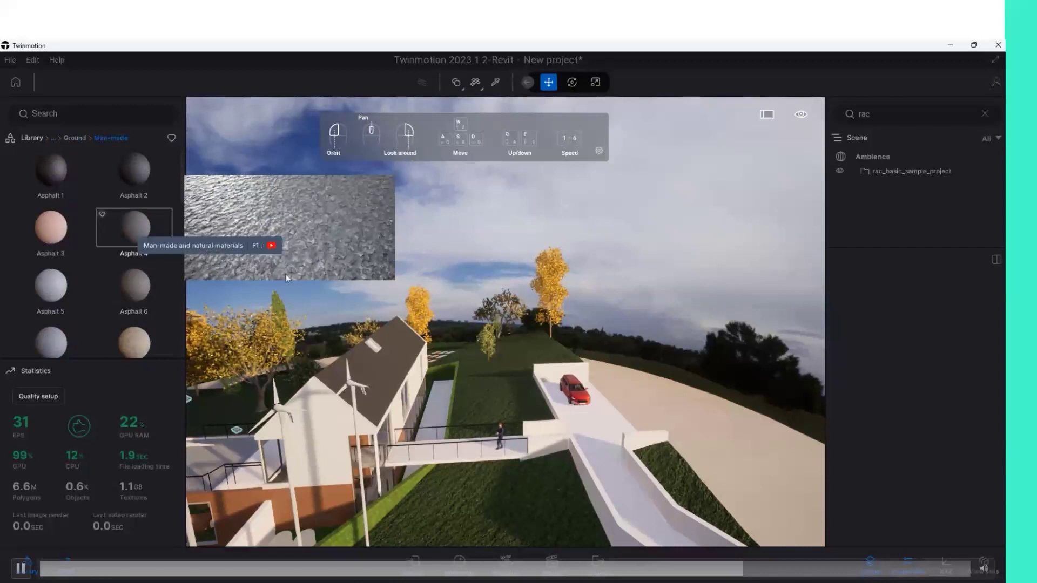
click(603, 455)
key(Escape)
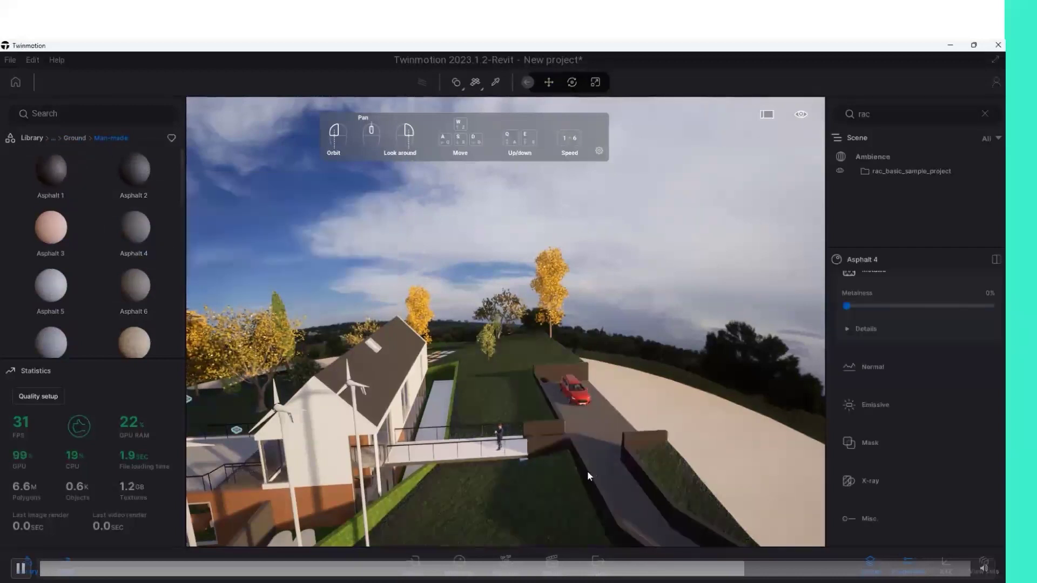
click(595, 483)
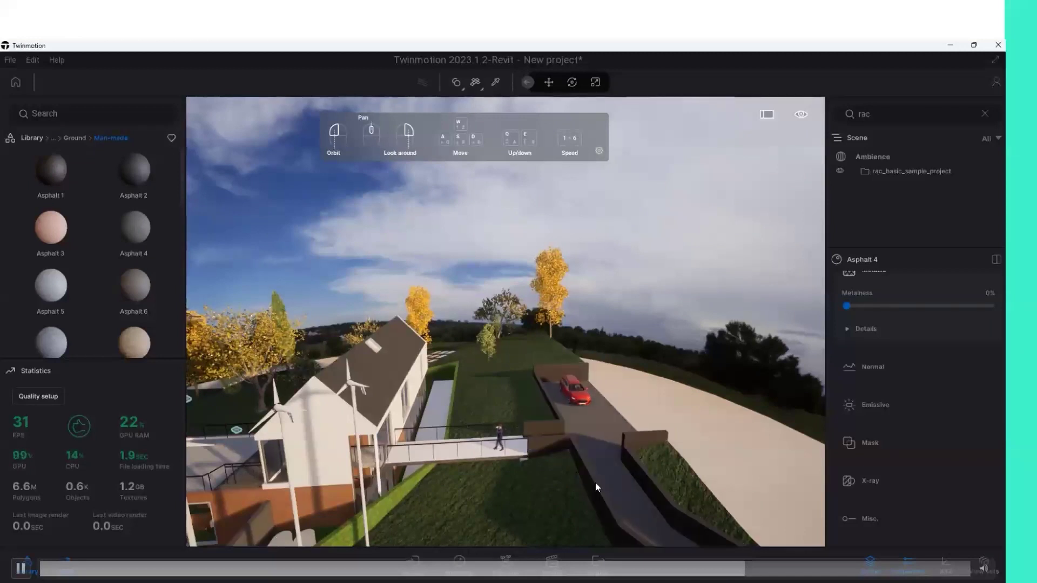
key(ctrl+z)
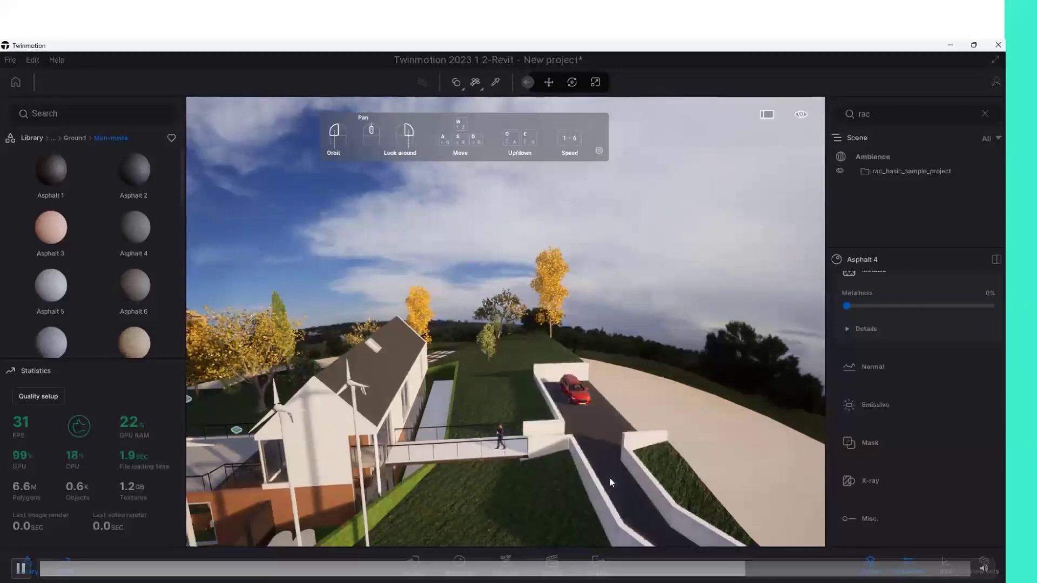
Apply Asphalt 1 to the driveway walls and set its metalness to 59%.
drag(83, 192, 599, 504)
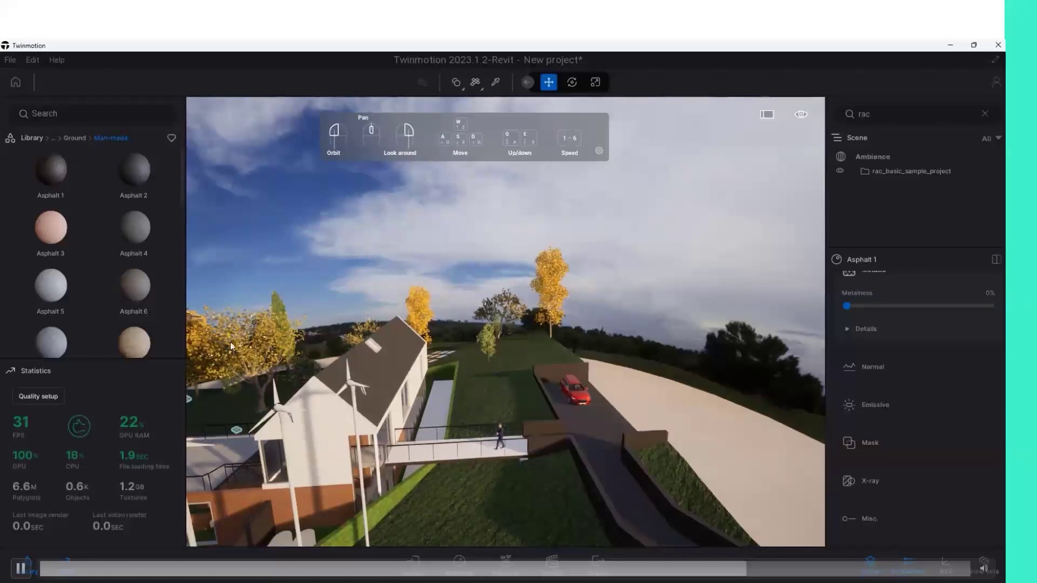
drag(54, 173, 572, 478)
key(ctrl+z)
drag(846, 306, 934, 309)
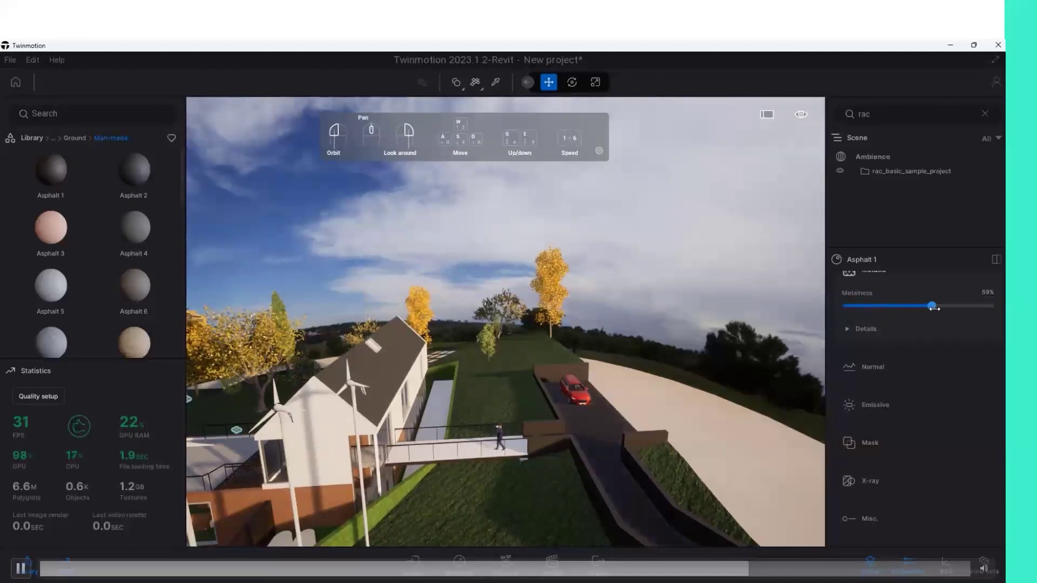
Fly and orbit the camera around the house to a side view.
key(d)
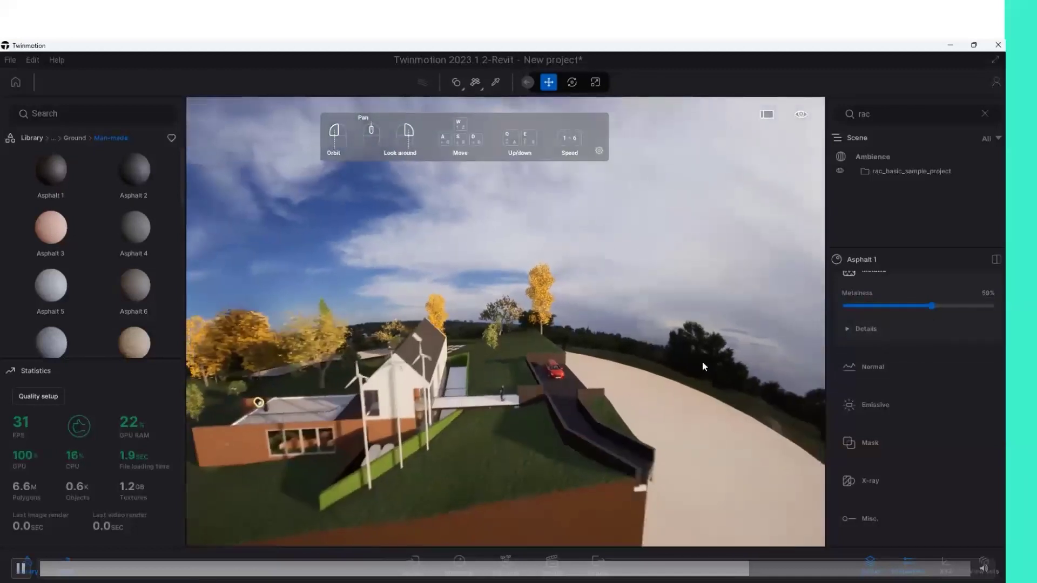
drag(689, 452, 440, 462)
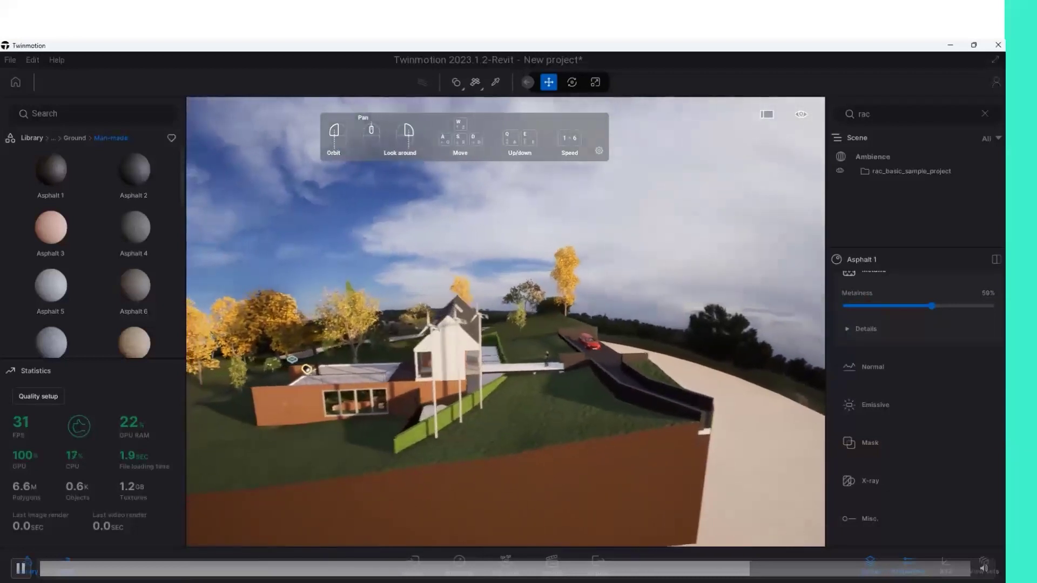
mouse_move(453, 419)
mouse_down()
mouse_move(378, 421)
mouse_move(459, 448)
mouse_up()
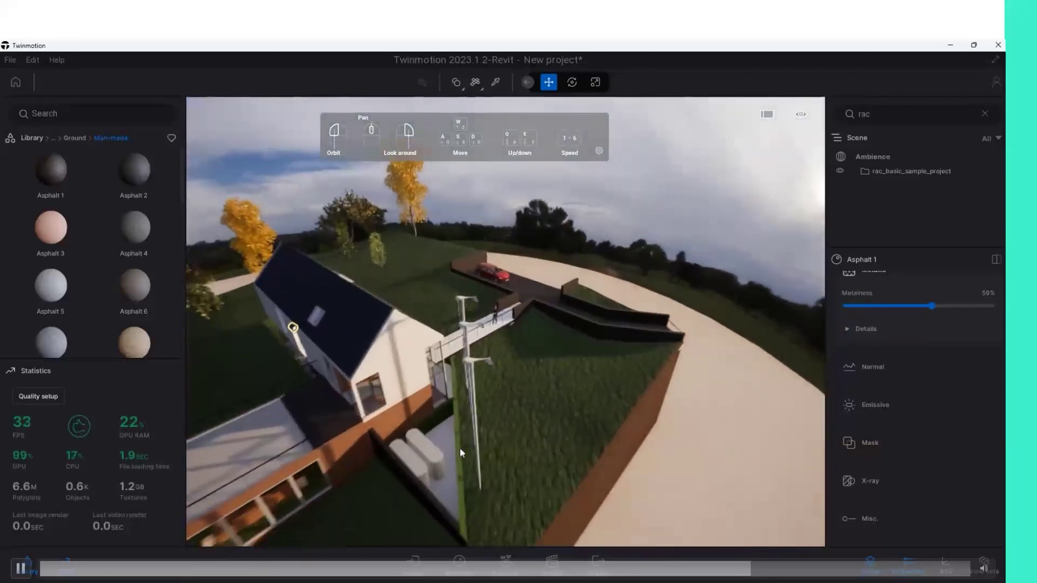
mouse_move(282, 328)
mouse_down()
mouse_move(196, 395)
mouse_move(533, 422)
mouse_move(594, 411)
mouse_move(406, 435)
mouse_up()
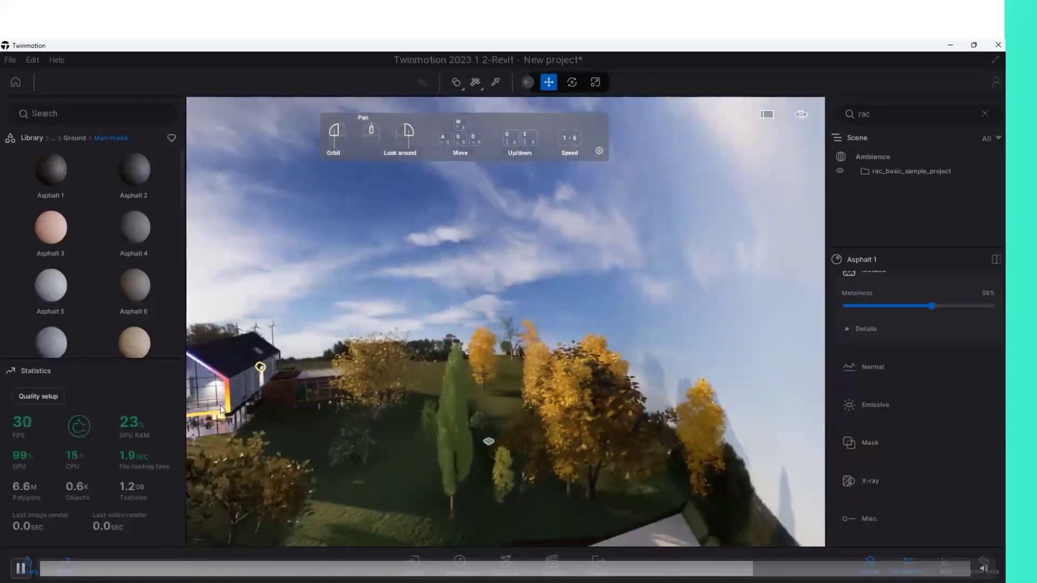
Focus on a glazed curtain panel and drop low along the house and garden.
click(222, 409)
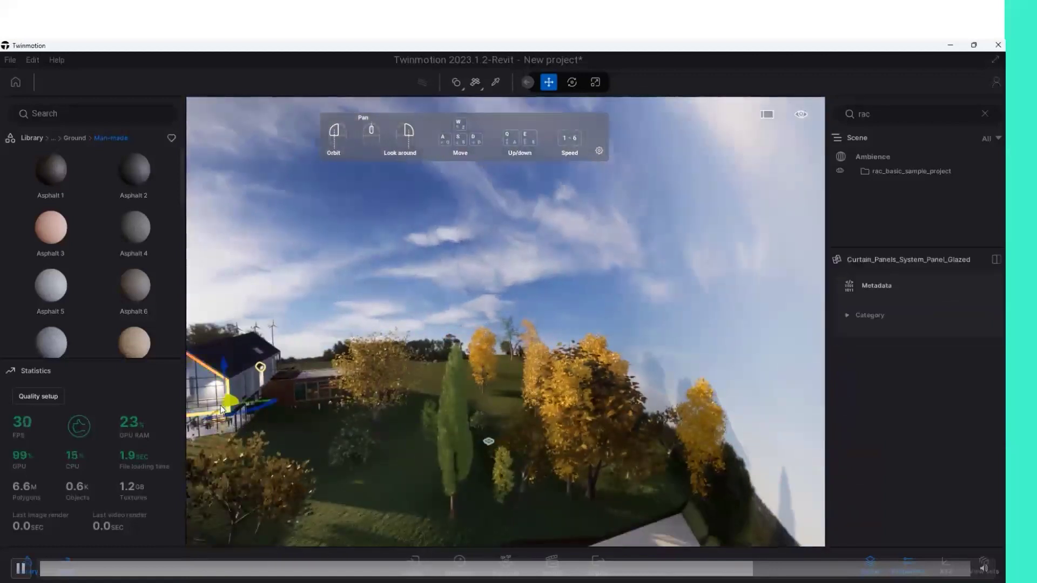
double_click(221, 409)
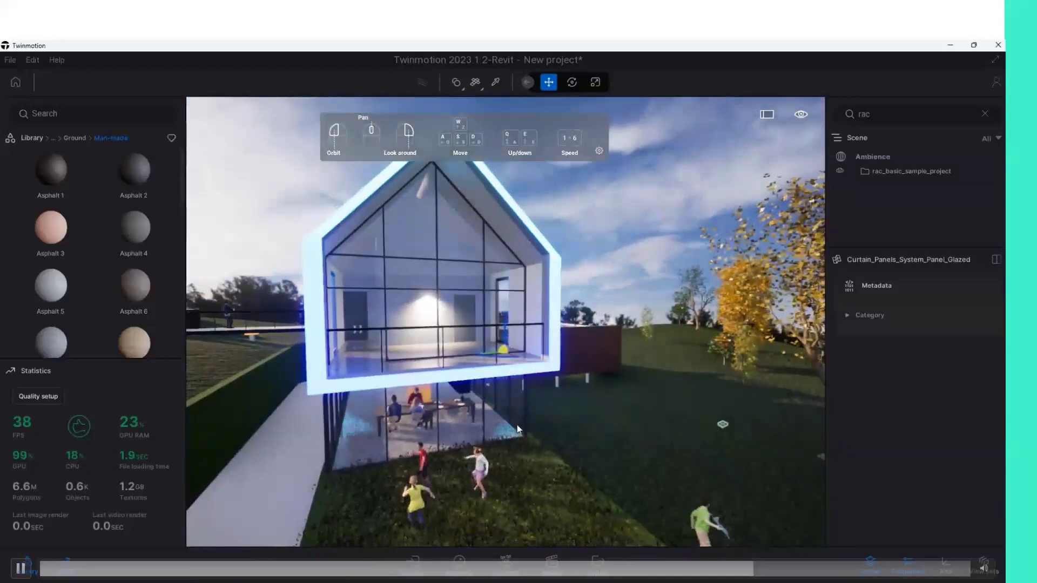
mouse_move(517, 424)
mouse_down()
mouse_move(524, 393)
mouse_move(618, 357)
mouse_up()
scroll(517, 424, up, 2)
scroll(529, 430, down, 2)
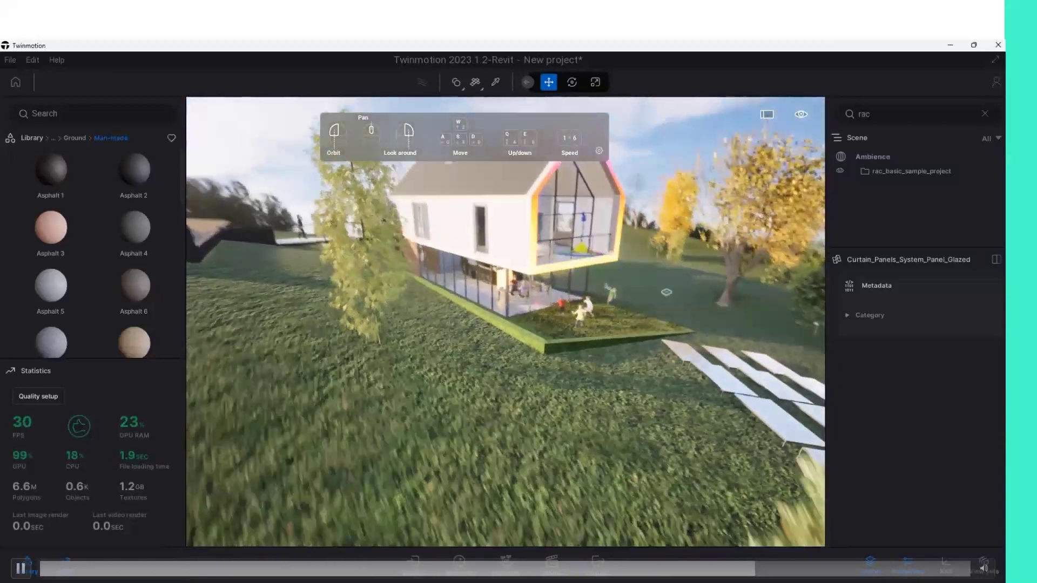
mouse_move(642, 279)
mouse_down()
mouse_move(689, 311)
mouse_move(606, 368)
mouse_up()
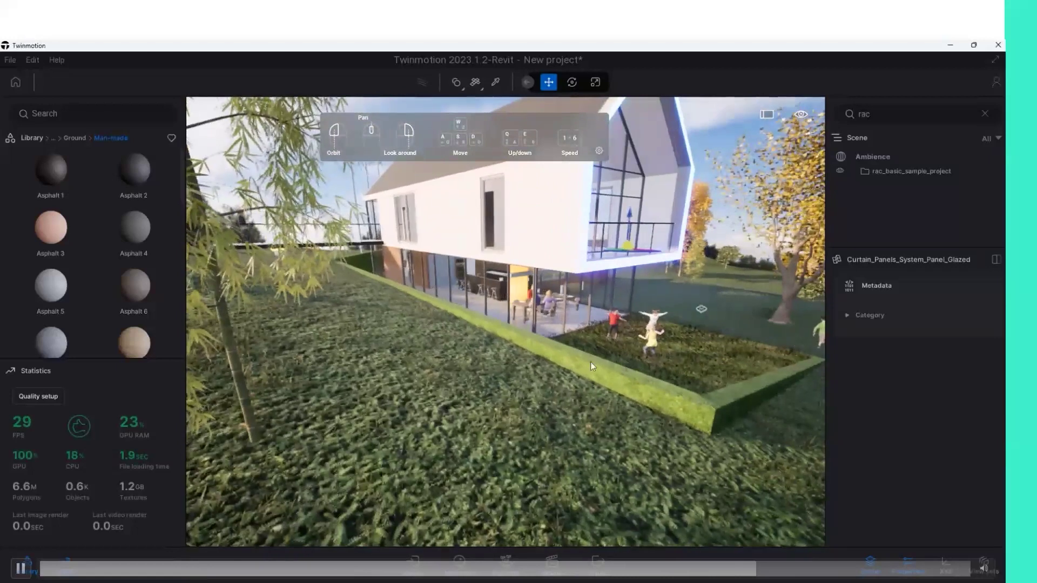
Save the project as RENDER in the render folder on the Desktop (Masaüstü).
key(ctrl+s)
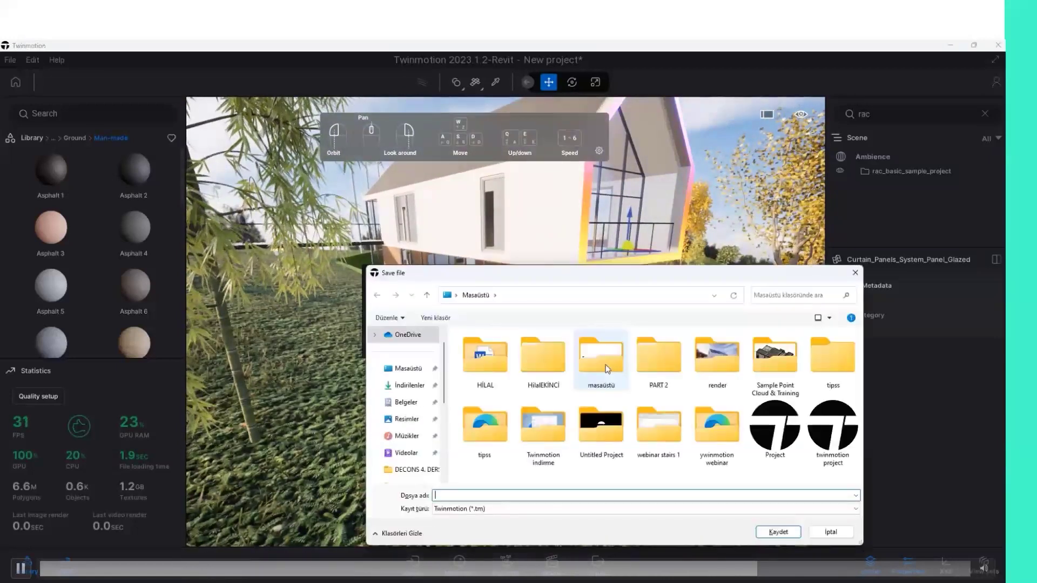
click(413, 369)
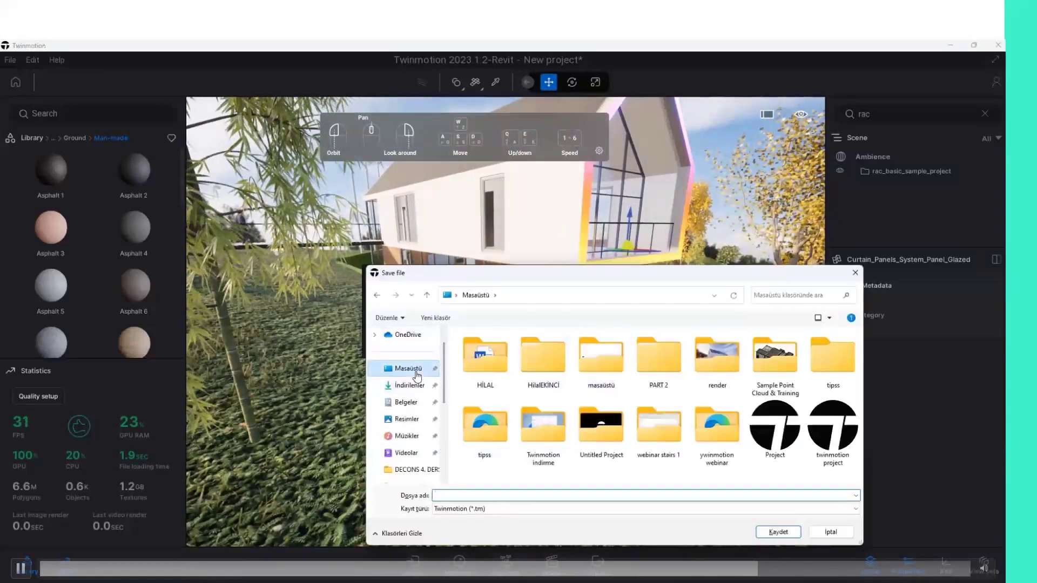
click(468, 494)
text(RENDER)
click(774, 534)
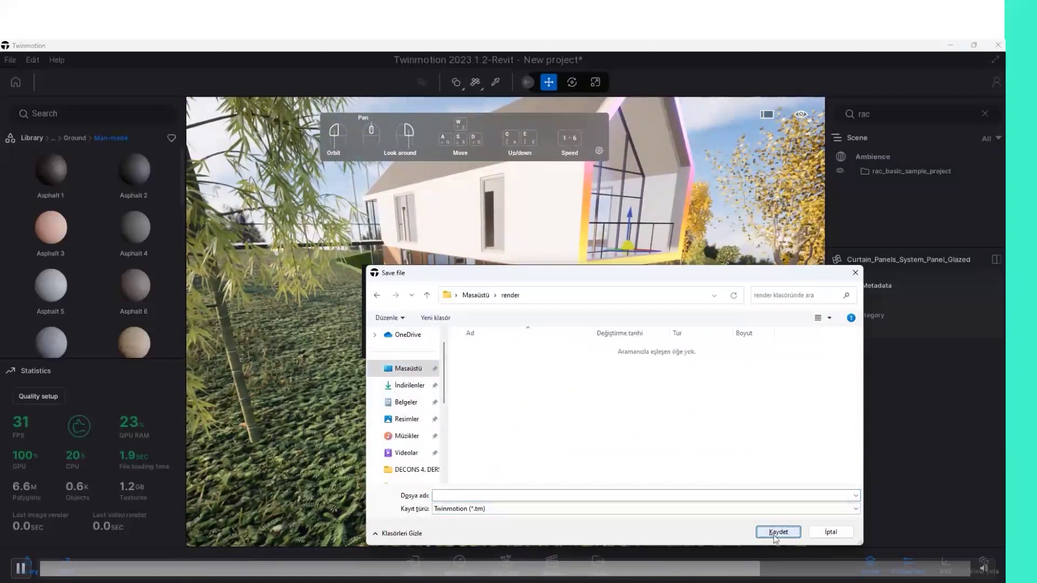
click(565, 493)
text(RENDER)
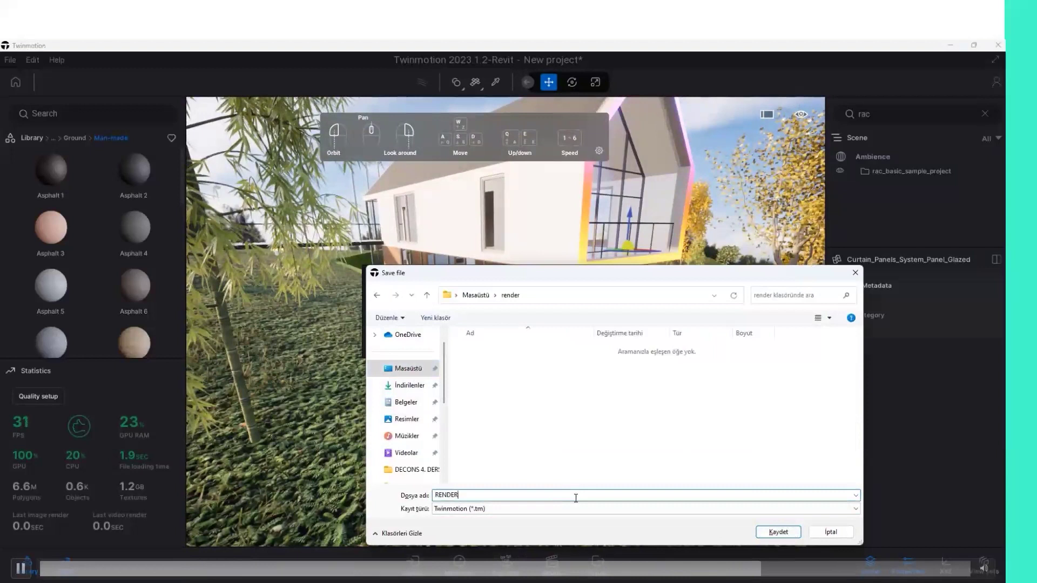
click(767, 533)
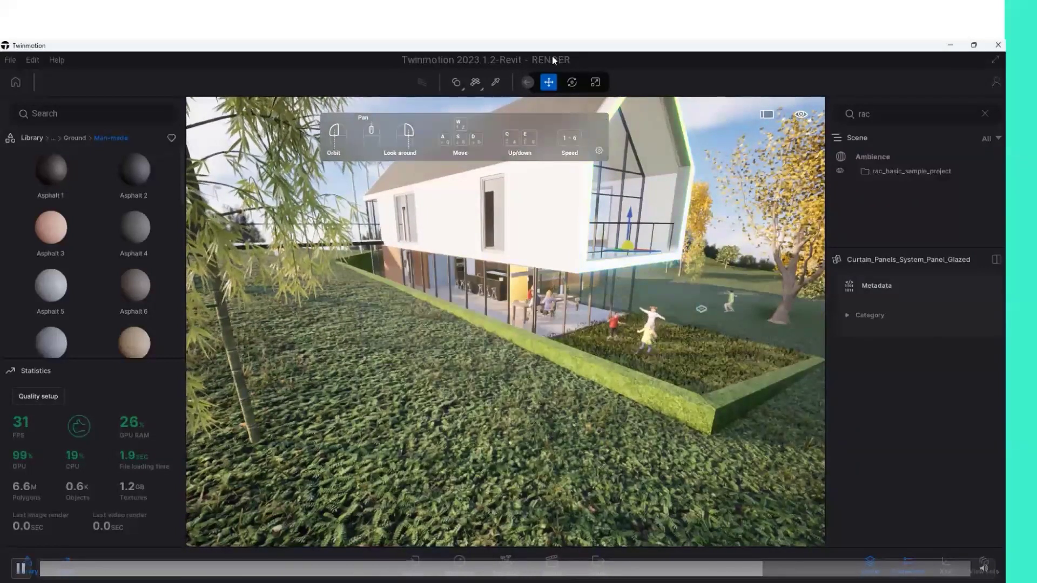
Orbit from the garden lawn toward the house's gabled front and swing closer.
scroll(640, 332, up, 3)
mouse_move(640, 332)
mouse_down()
mouse_move(594, 324)
mouse_move(707, 305)
mouse_up()
scroll(708, 271, up, 2)
mouse_move(653, 378)
mouse_down()
mouse_move(584, 373)
mouse_move(682, 368)
mouse_up()
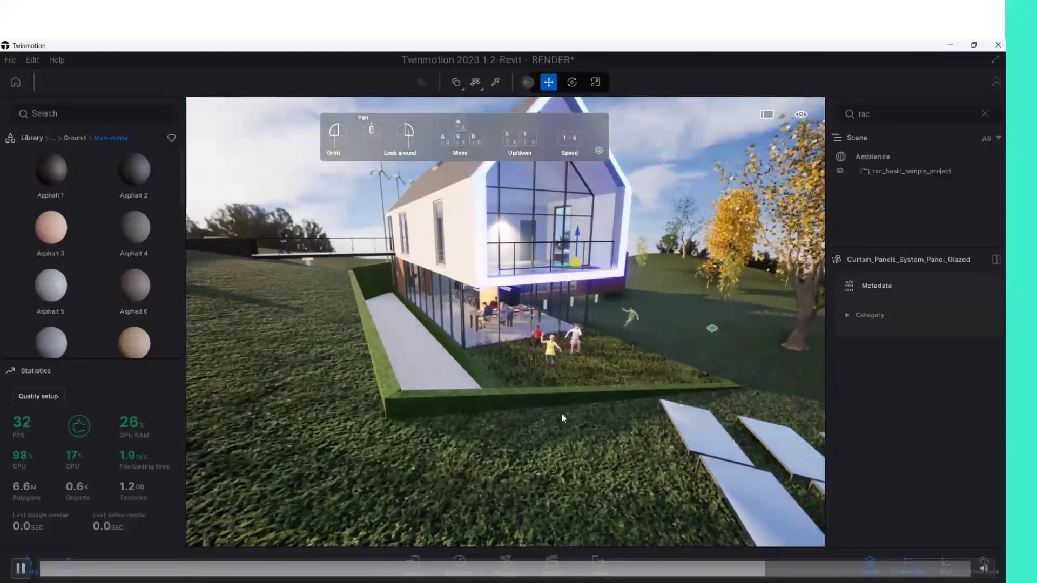
drag(603, 397, 647, 387)
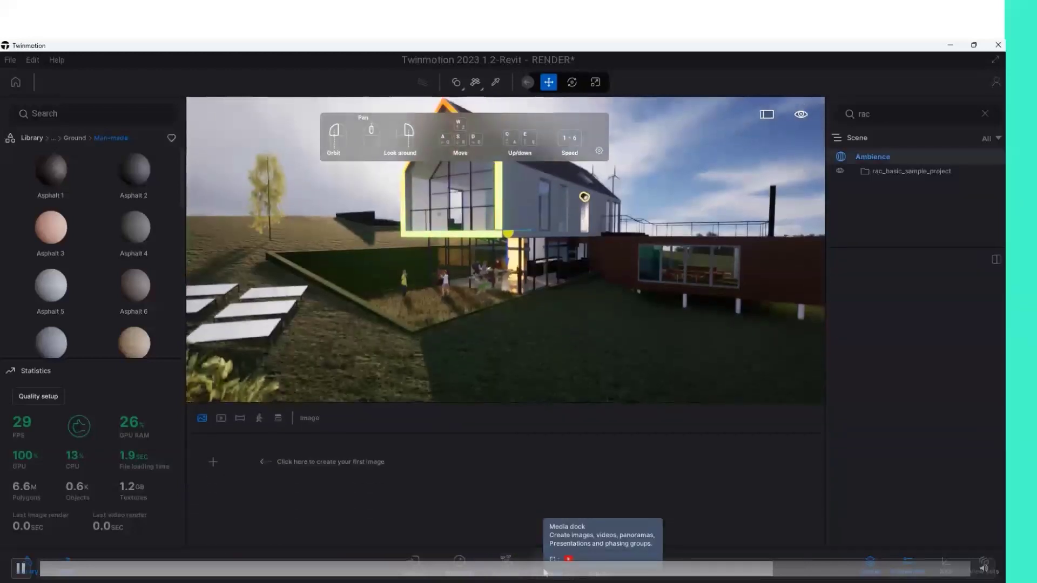
Add Image1 from the current view in Media and widen its focal length to about 14mm.
click(551, 564)
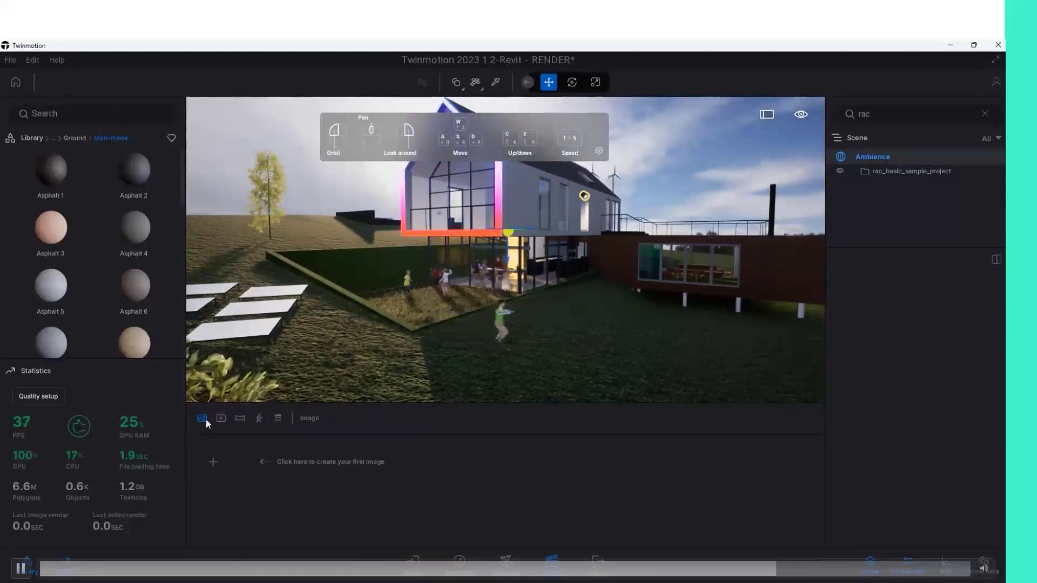
click(212, 463)
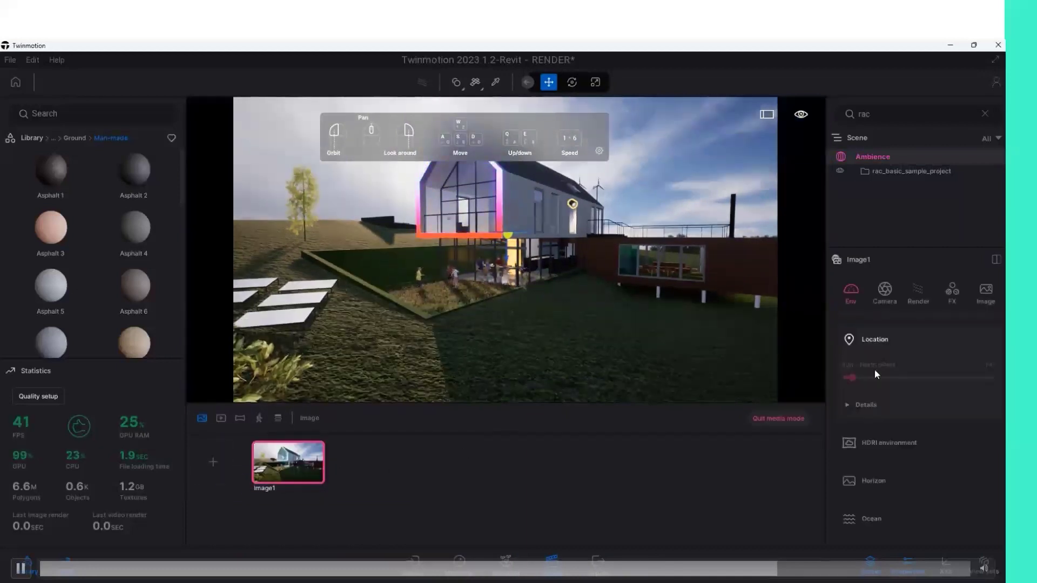
click(883, 291)
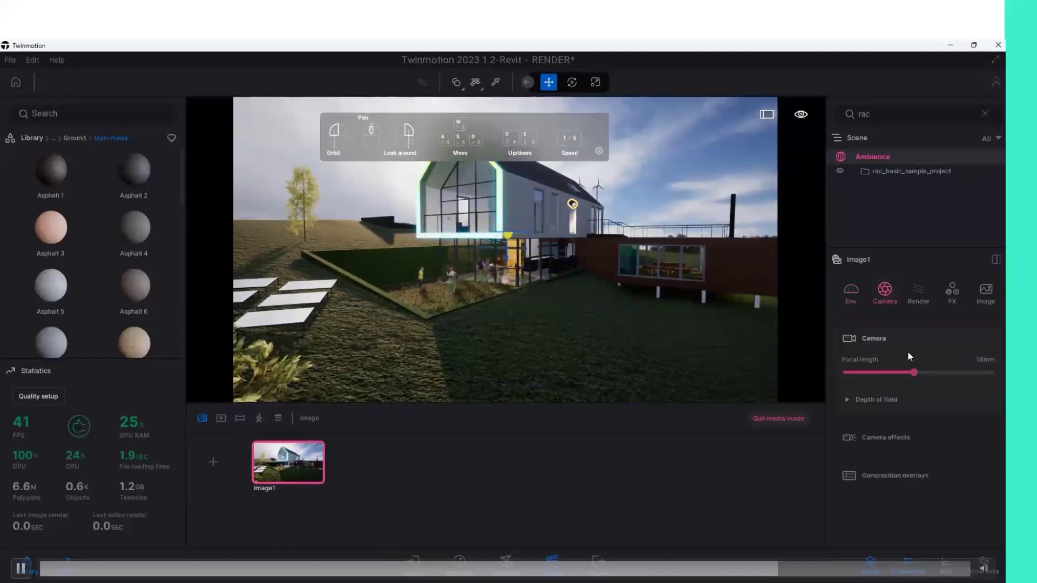
drag(913, 372, 902, 373)
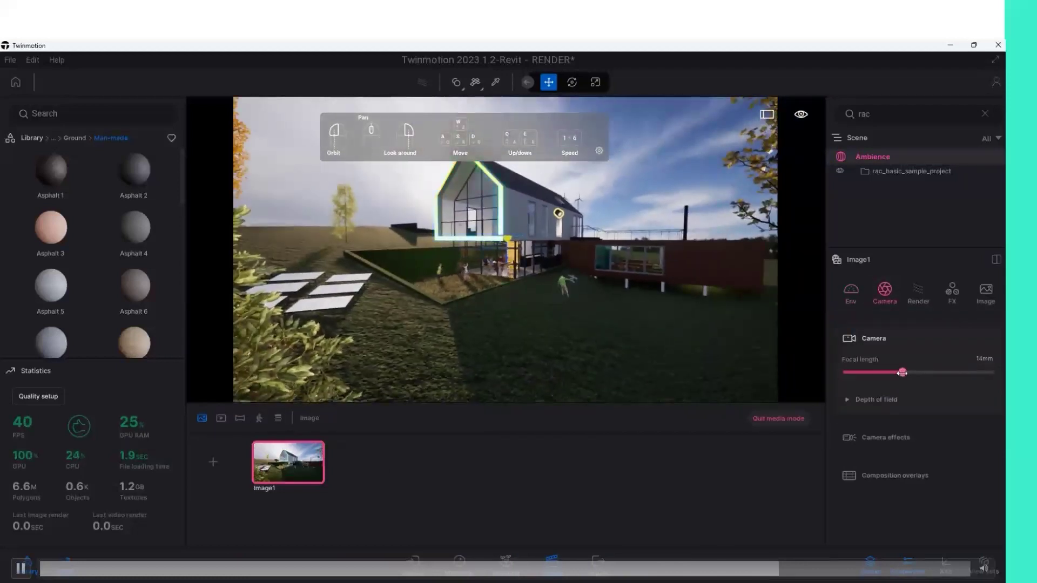
Slightly enlarge Image1's HDRI dome size in the environment settings.
click(860, 298)
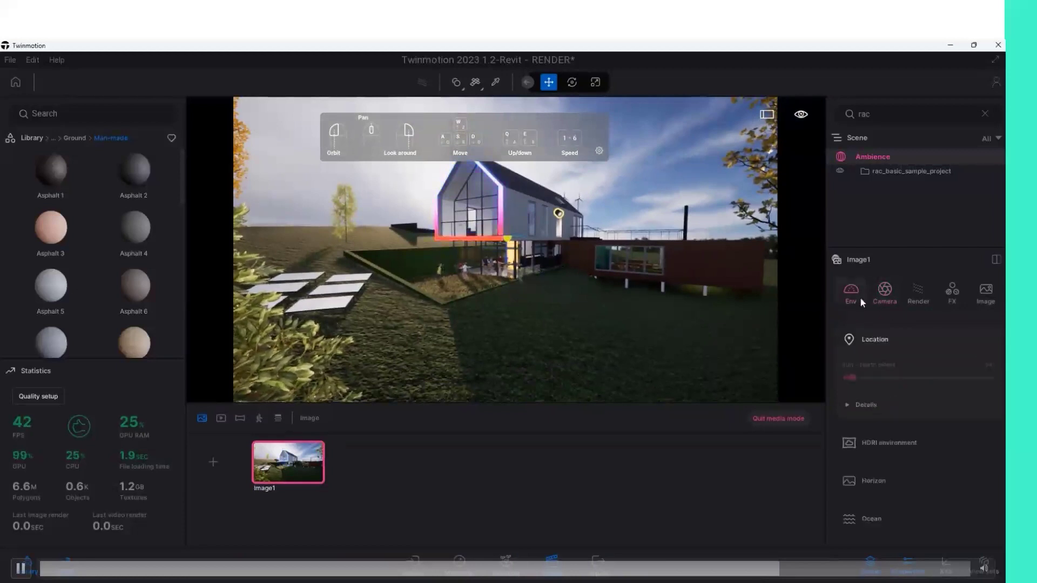
click(892, 440)
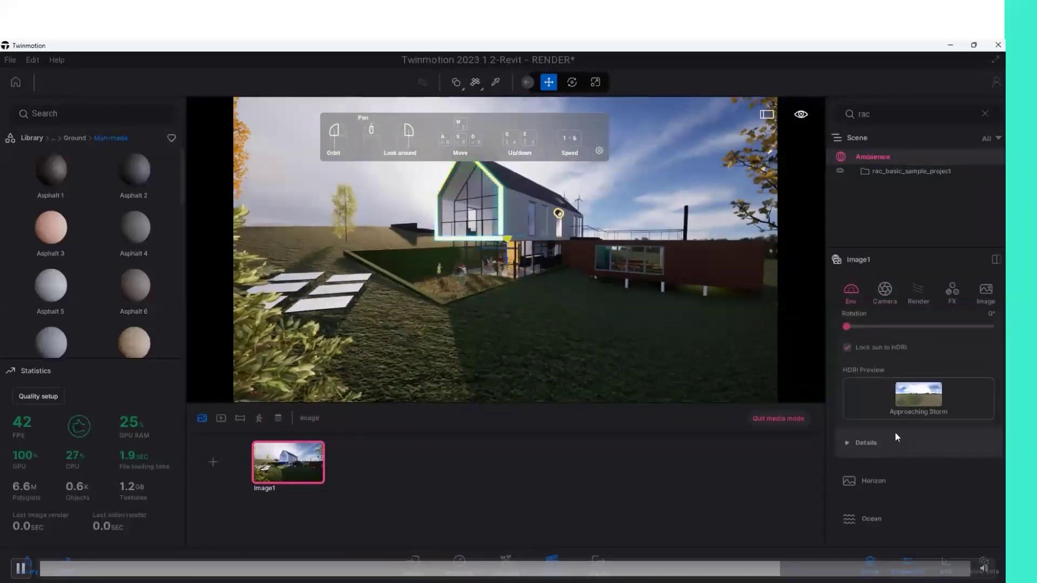
click(895, 437)
scroll(904, 445, down, 1)
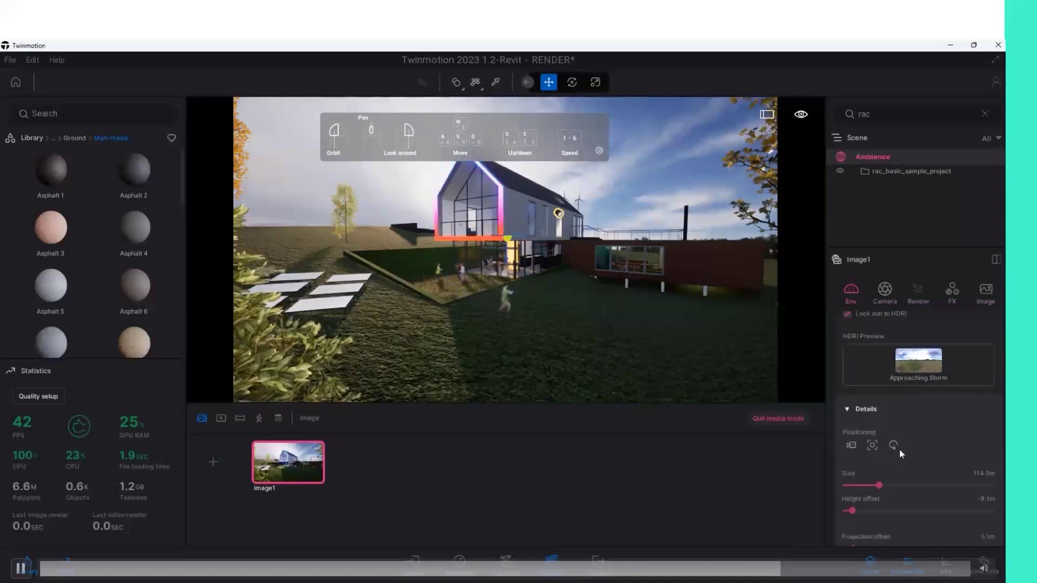
drag(879, 485, 885, 485)
scroll(883, 468, up, 1)
scroll(886, 439, up, 2)
scroll(890, 403, up, 3)
Lower GI intensity to 0.30, increase shadow distance and raise contrast.
click(919, 298)
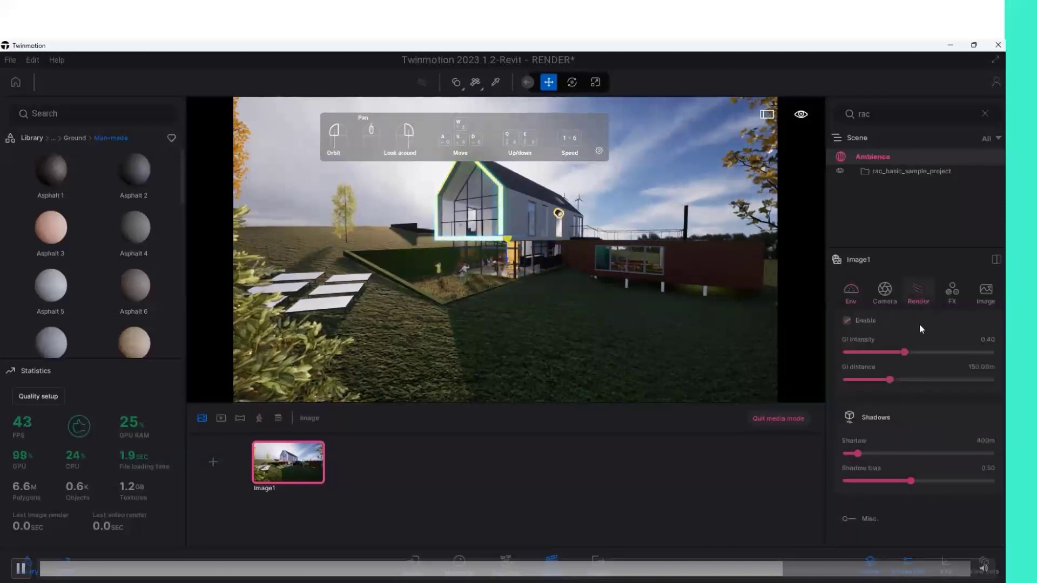
mouse_move(906, 352)
mouse_down()
mouse_move(890, 352)
mouse_move(910, 376)
mouse_up()
drag(860, 454, 881, 454)
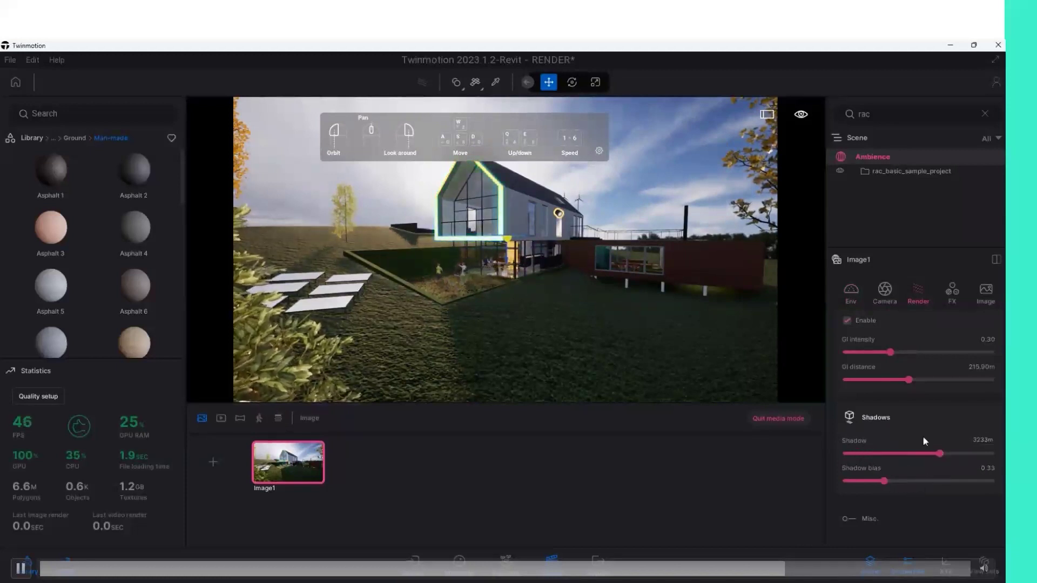
click(947, 302)
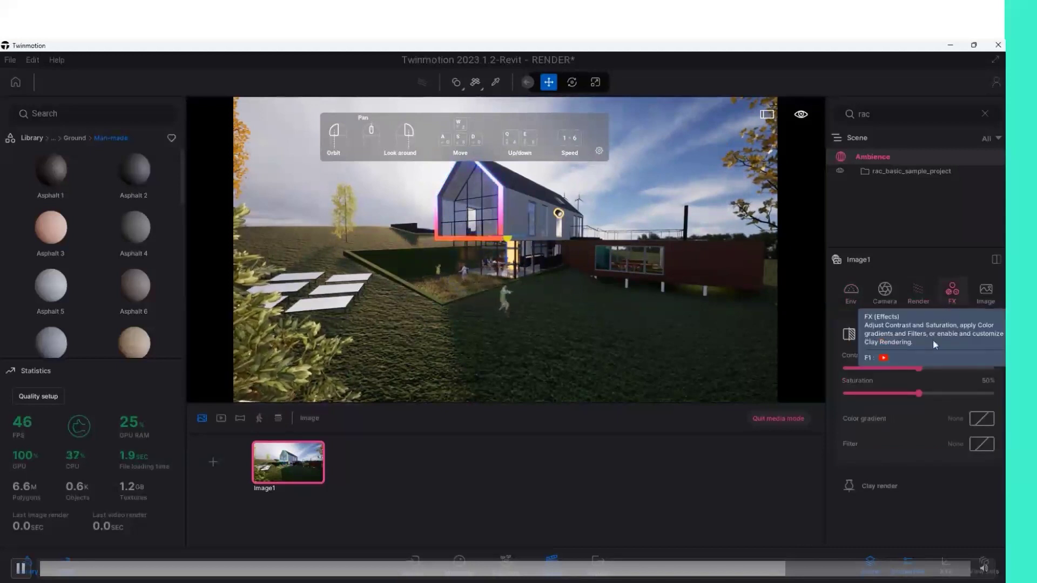
mouse_move(907, 373)
mouse_down()
mouse_move(922, 372)
mouse_move(908, 381)
mouse_move(913, 393)
mouse_up()
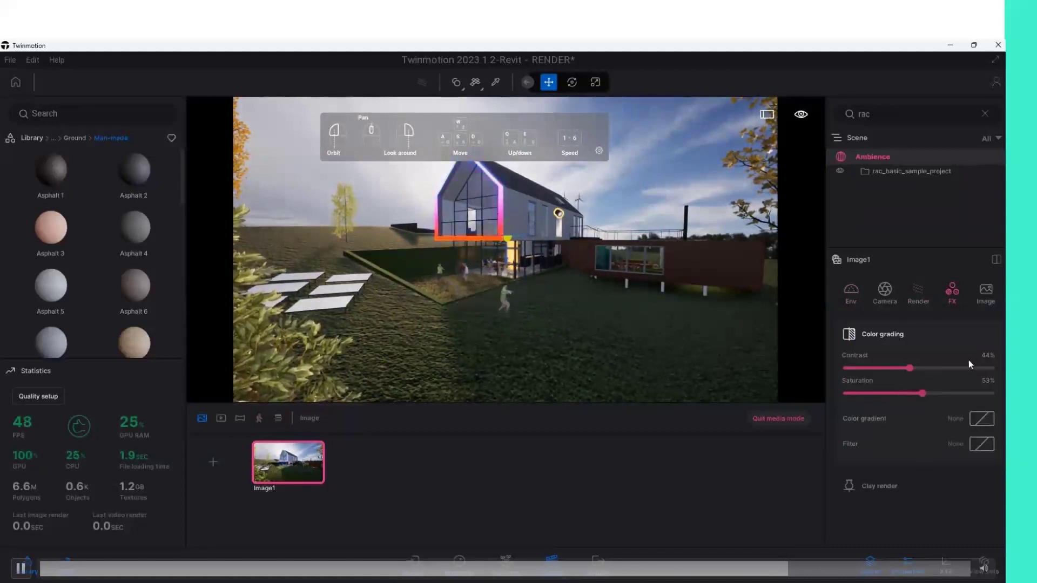
Set Image1's output size to 4K UHD and push the weather to full rain.
click(983, 292)
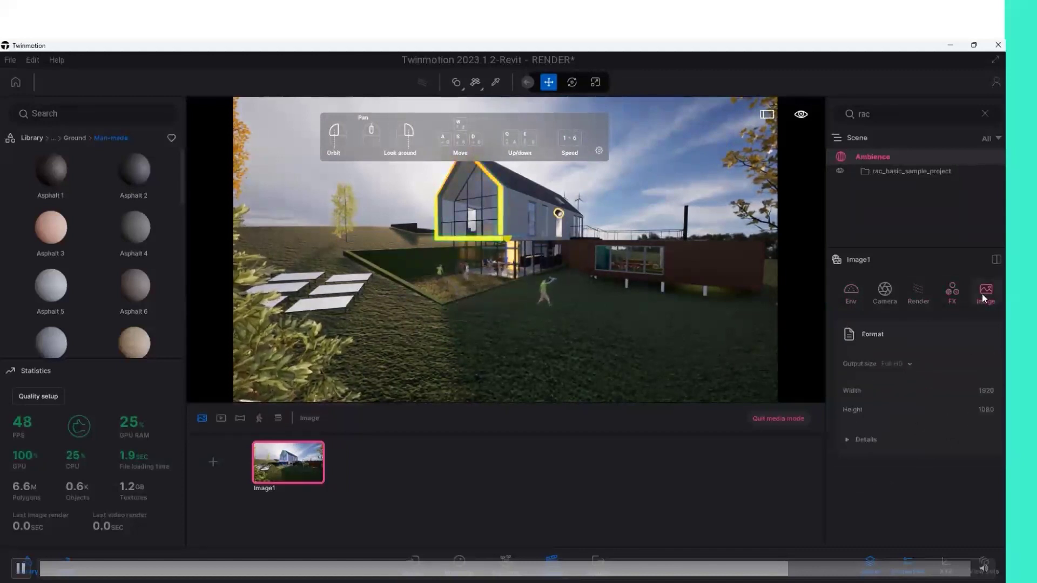
click(910, 365)
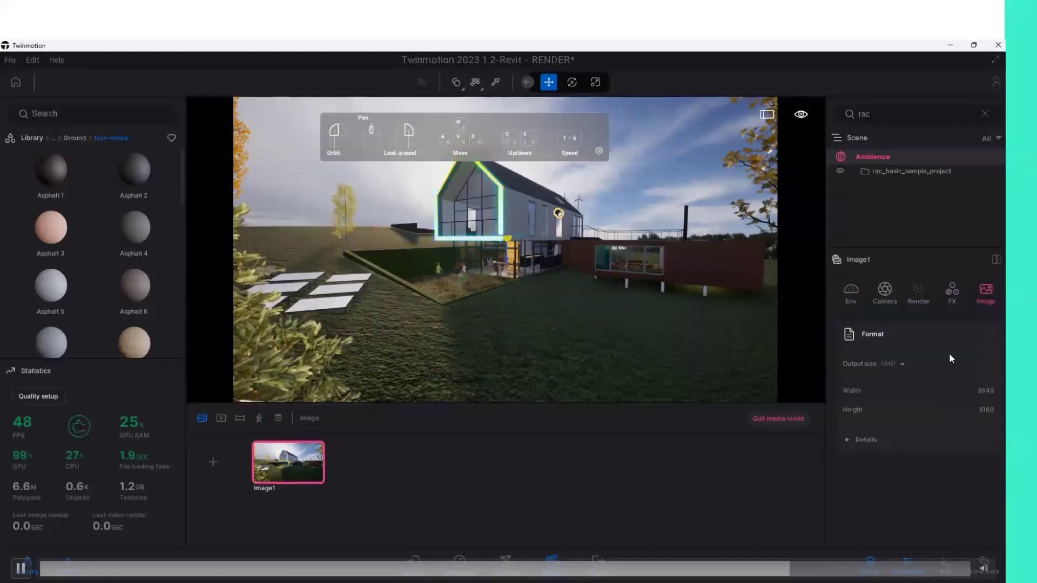
click(882, 299)
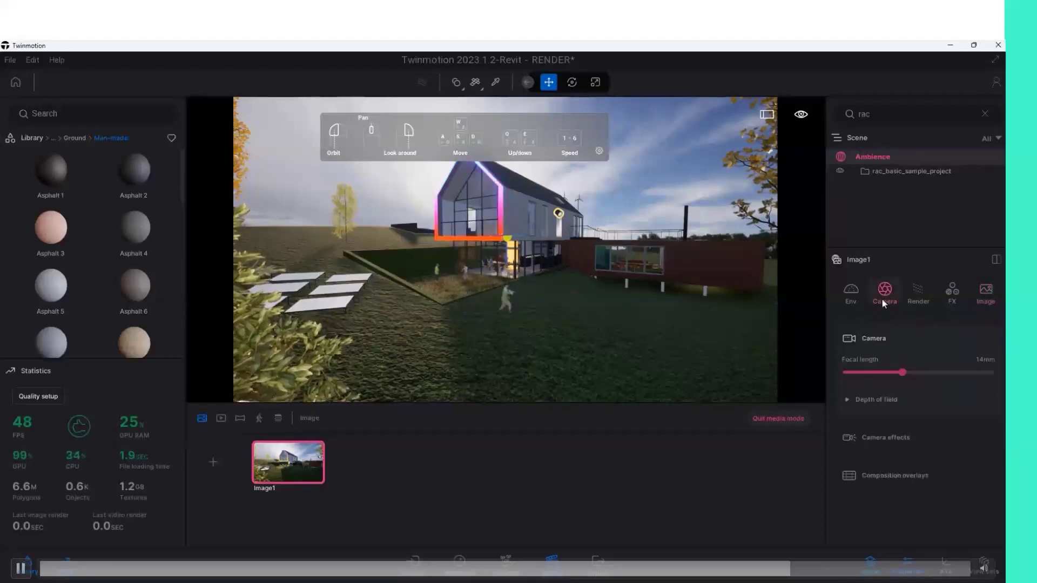
click(860, 297)
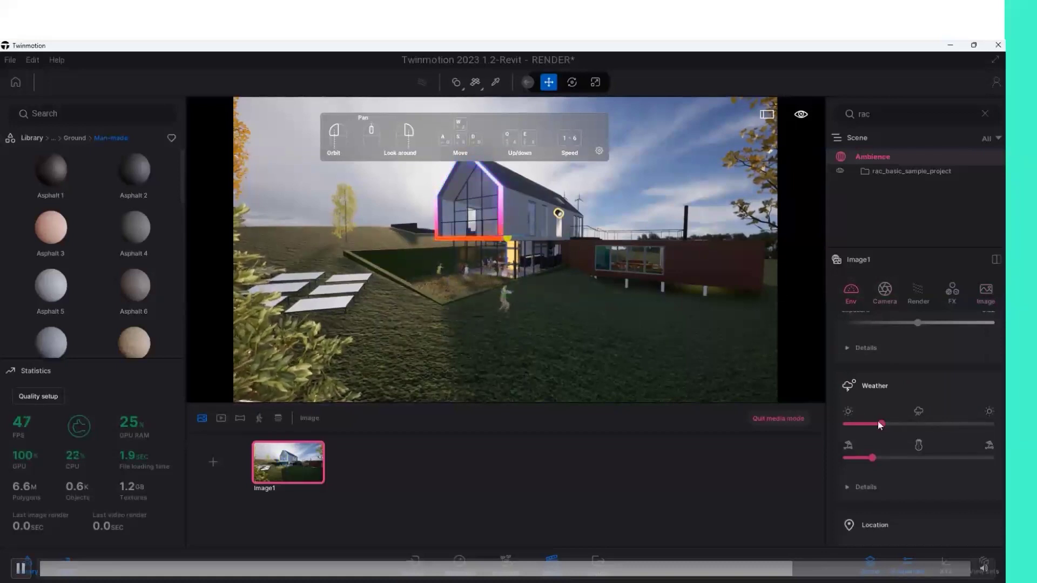
drag(919, 424, 1002, 432)
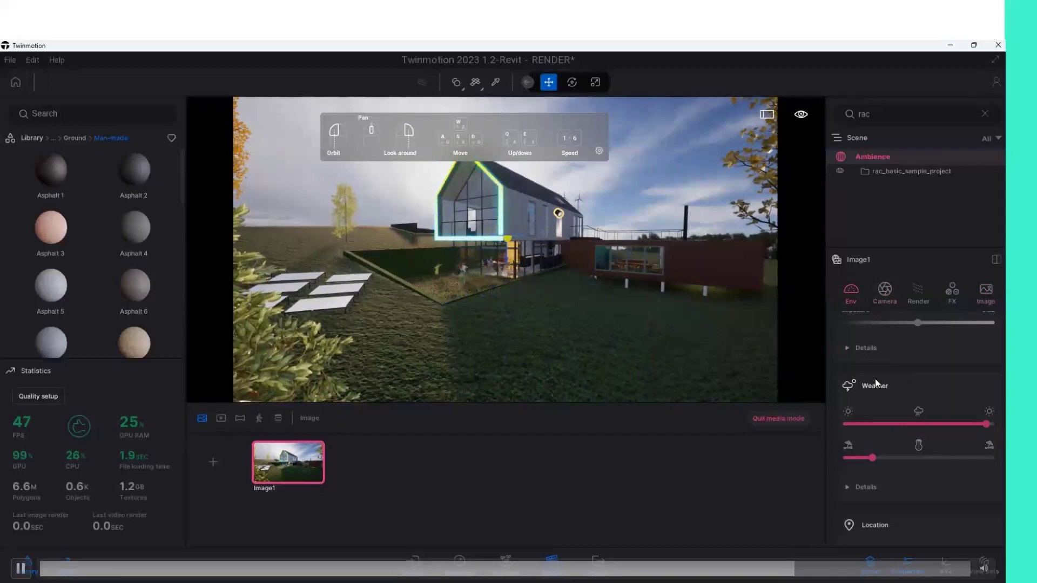
click(605, 566)
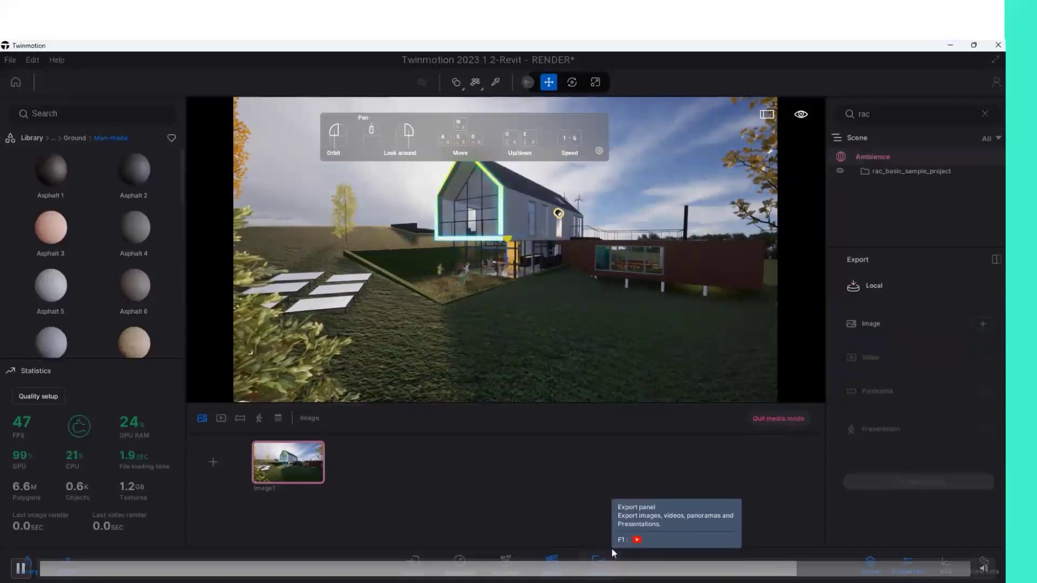
Select Image1 as the shot to export in the PNG image export options.
click(321, 481)
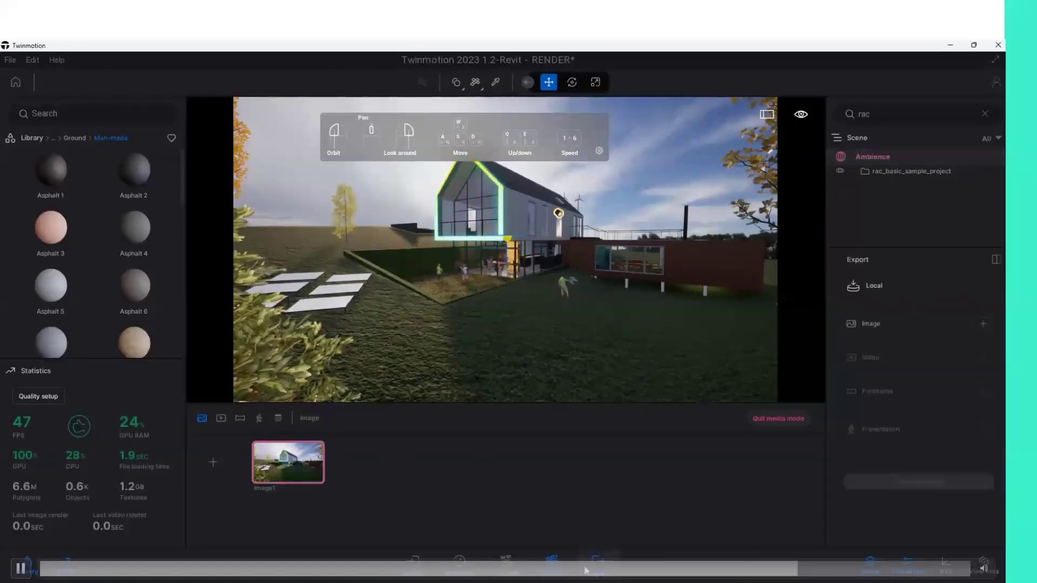
click(893, 331)
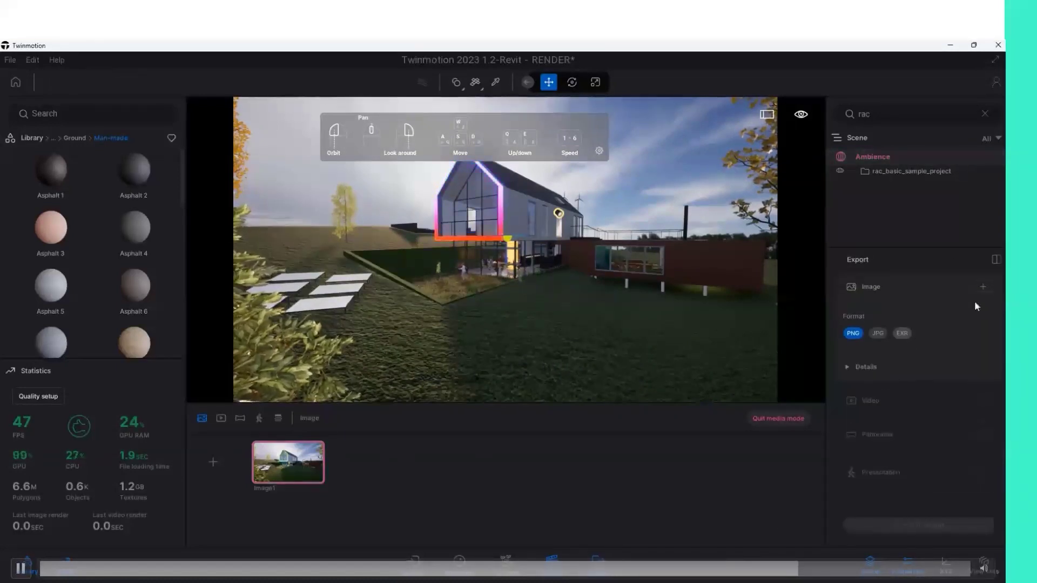
click(984, 286)
click(339, 323)
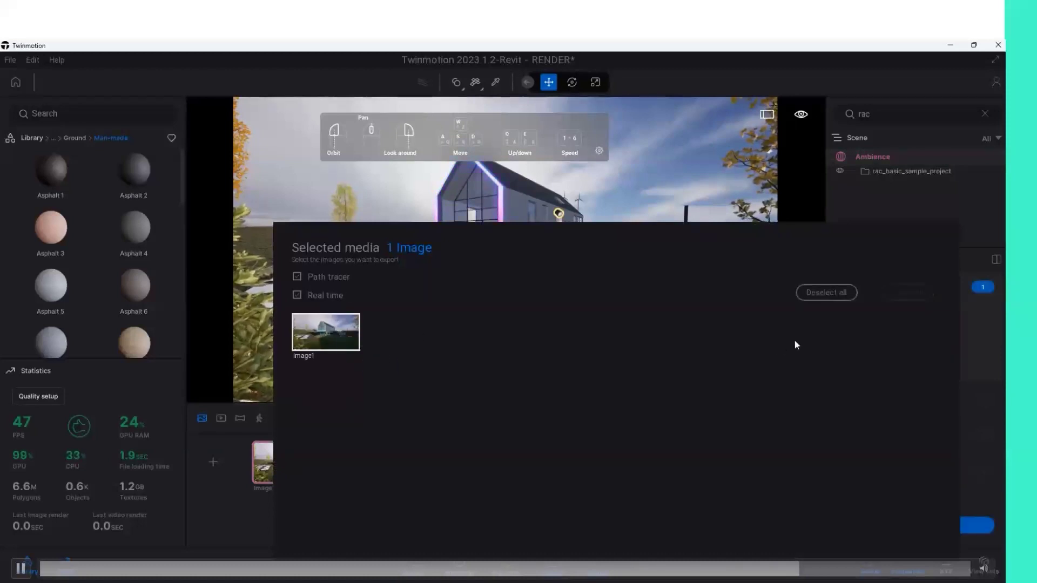
click(983, 287)
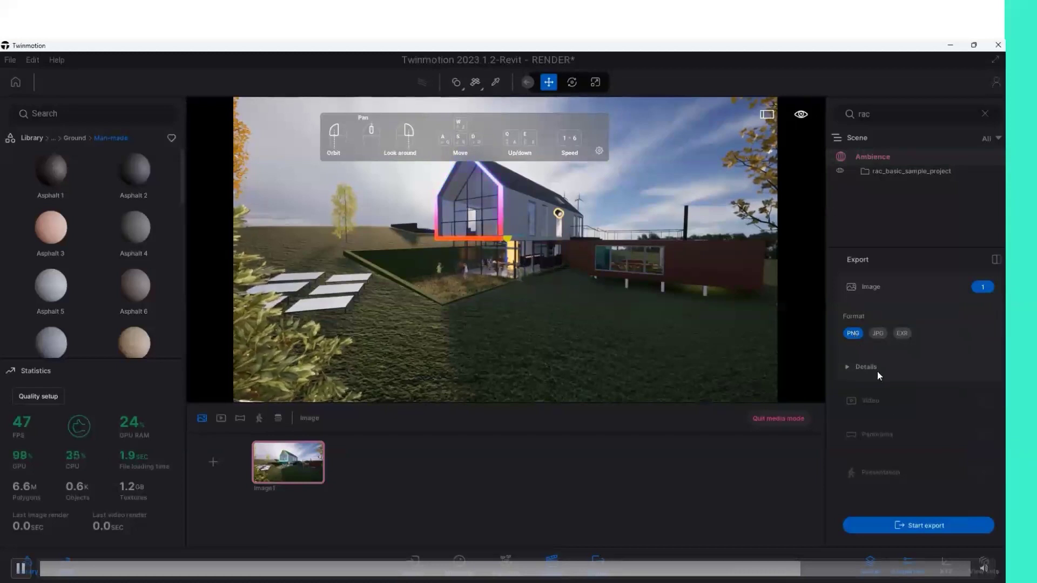
Start the export with the desktop render folder as destination, clearing a path error.
click(929, 520)
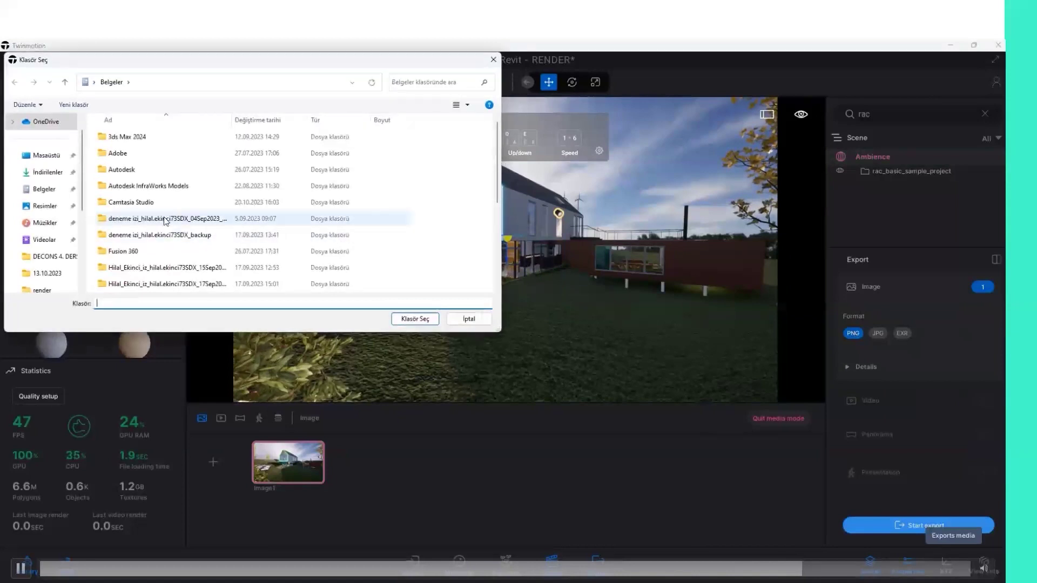
click(55, 156)
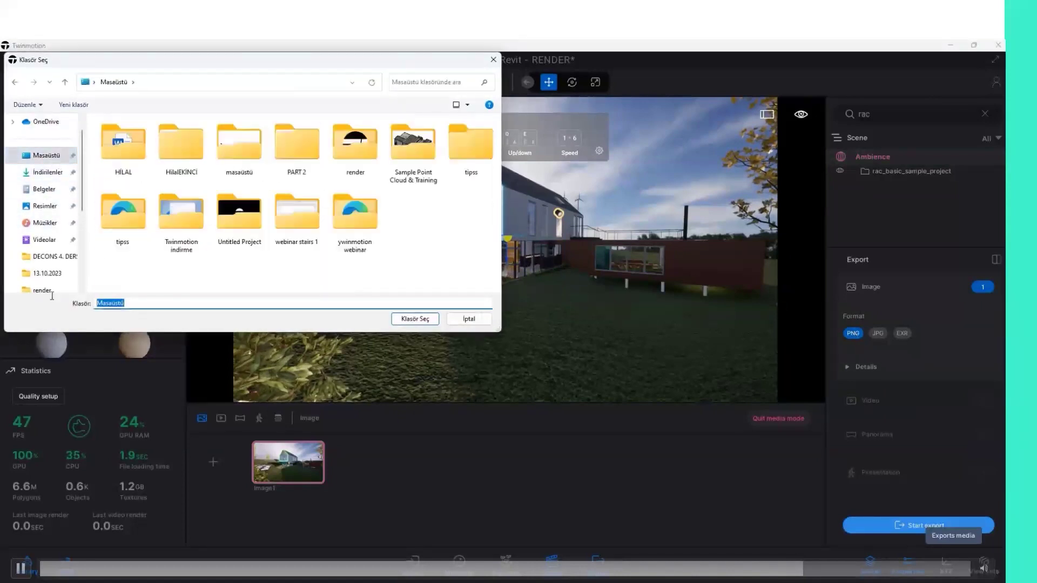
click(416, 320)
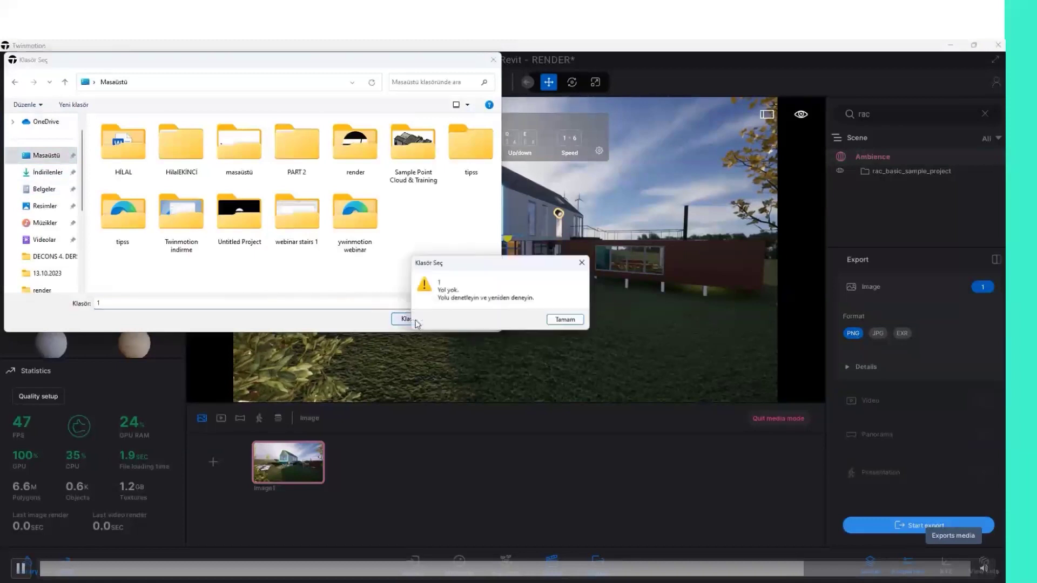
click(566, 322)
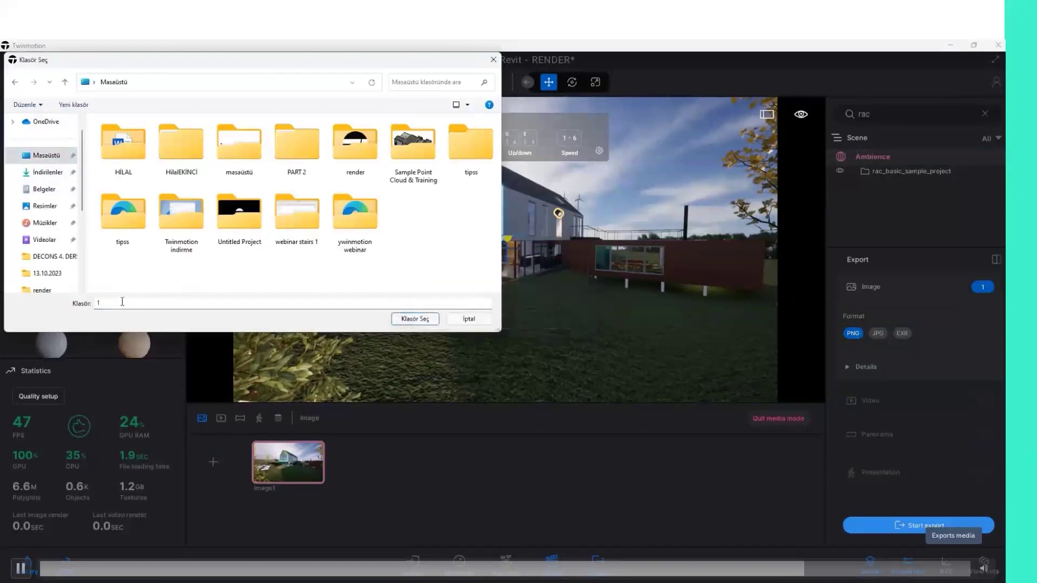
click(358, 160)
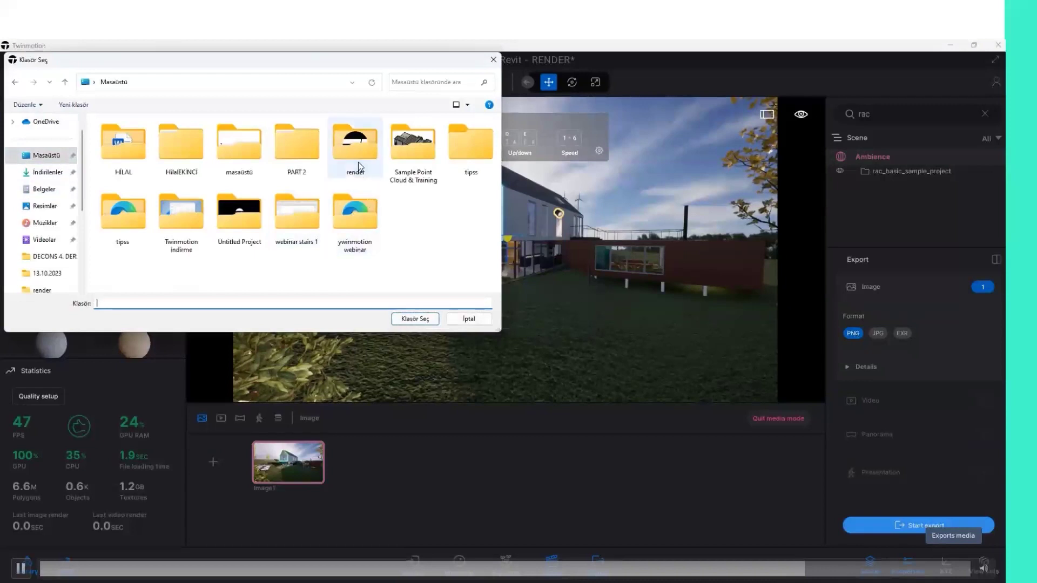
click(424, 319)
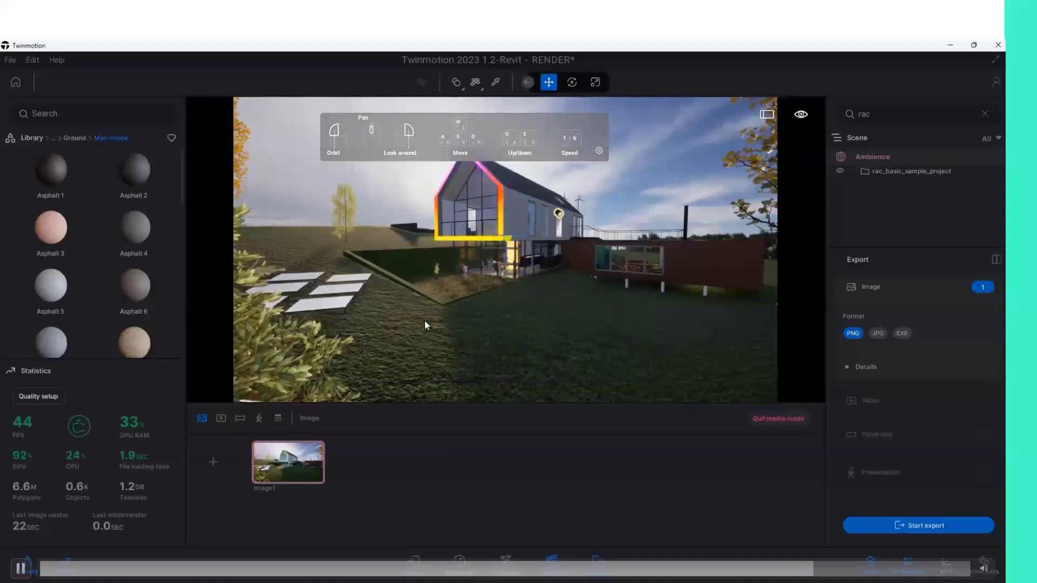
Add Image2 and move the camera in toward the house's left gable end.
scroll(503, 263, up, 5)
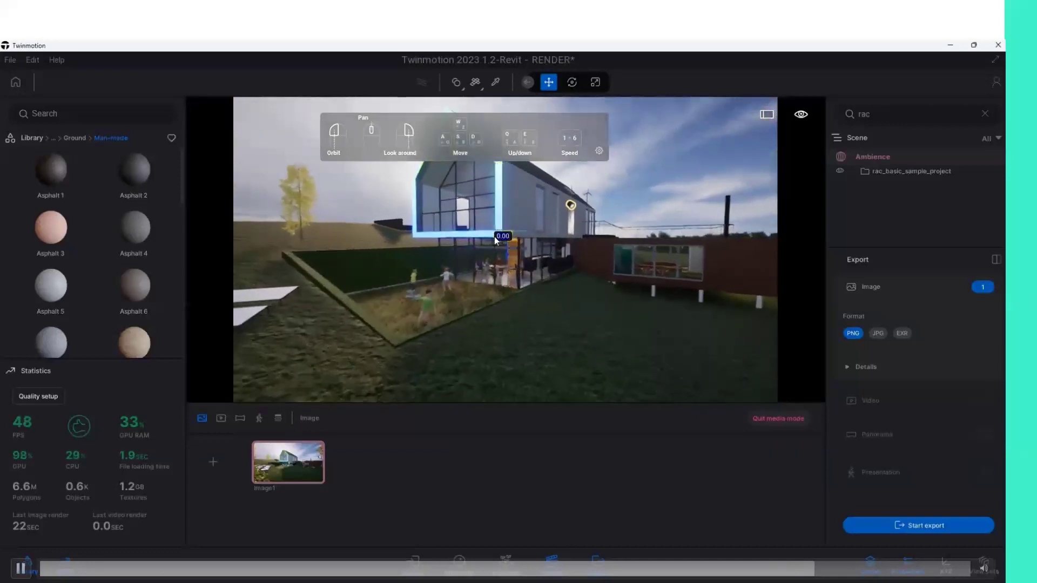
click(224, 465)
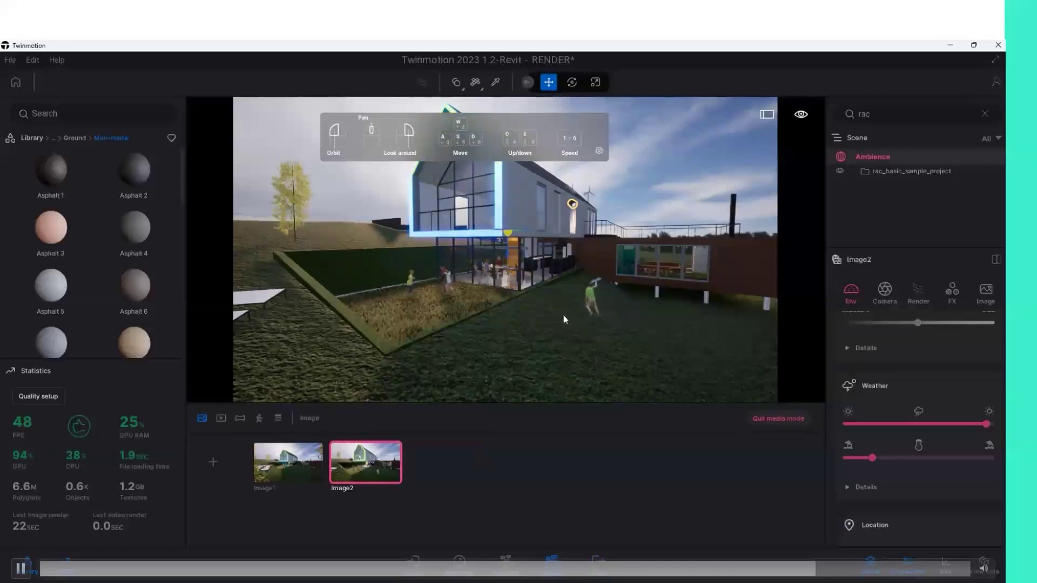
drag(571, 204, 651, 203)
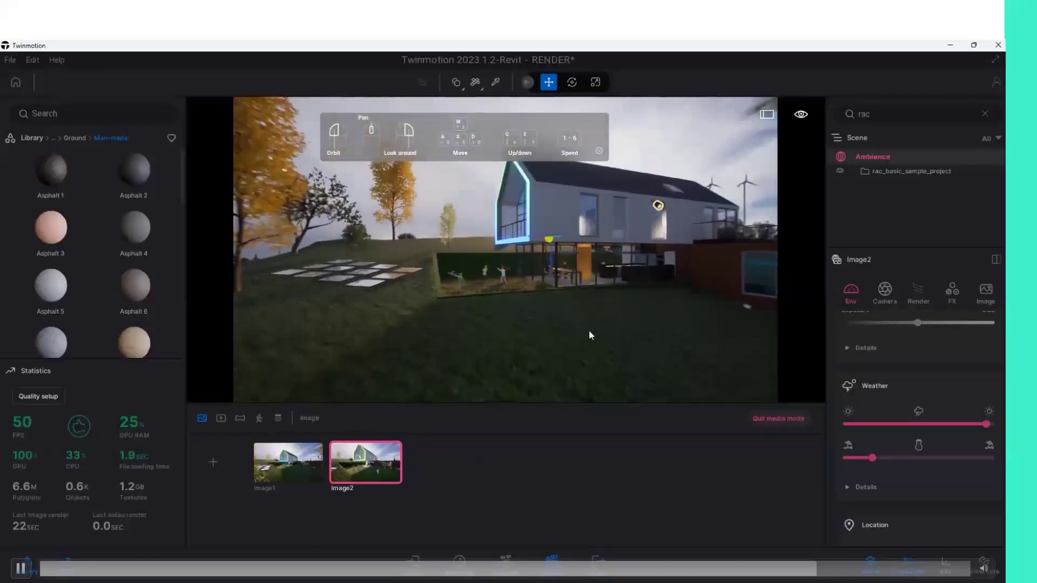
scroll(609, 328, down, 3)
mouse_move(609, 328)
mouse_down()
mouse_move(526, 305)
mouse_move(416, 302)
mouse_up()
key(w)
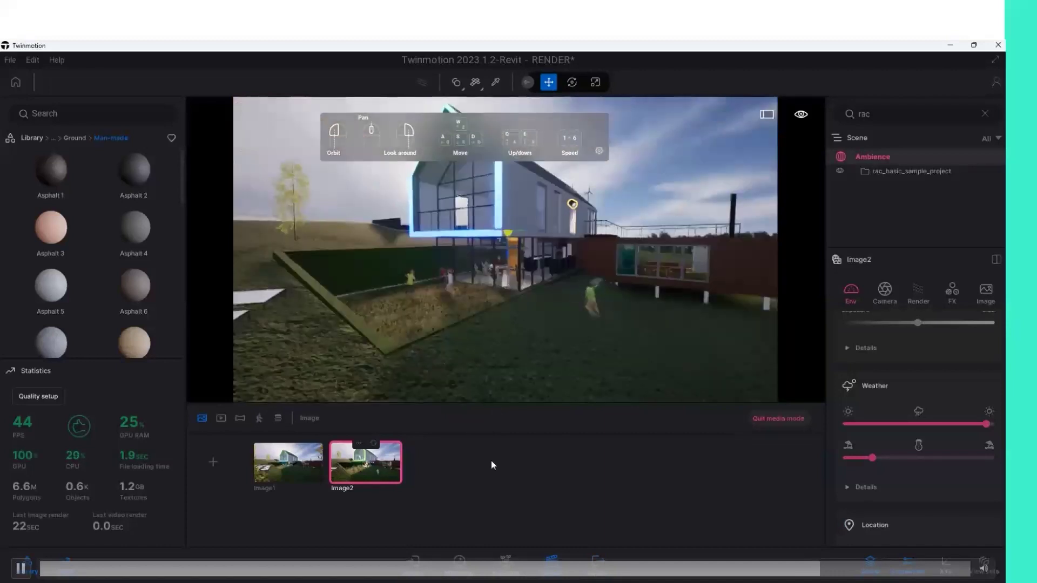
scroll(929, 327, up, 2)
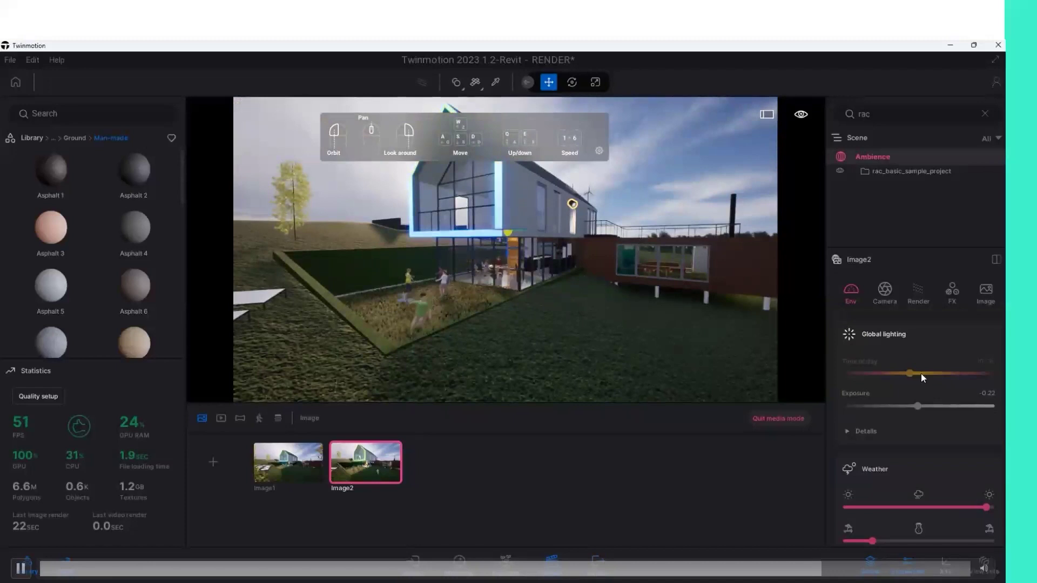
Set Image2's exposure to -0.44 and return the weather to full sunshine.
drag(916, 406, 911, 418)
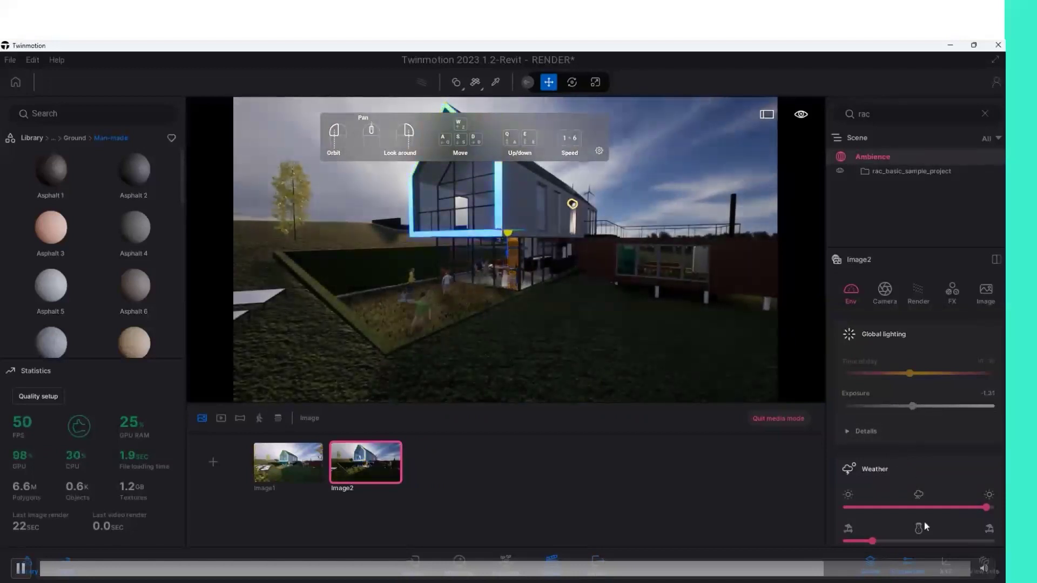
mouse_move(985, 507)
mouse_down()
mouse_move(896, 507)
mouse_move(877, 519)
mouse_up()
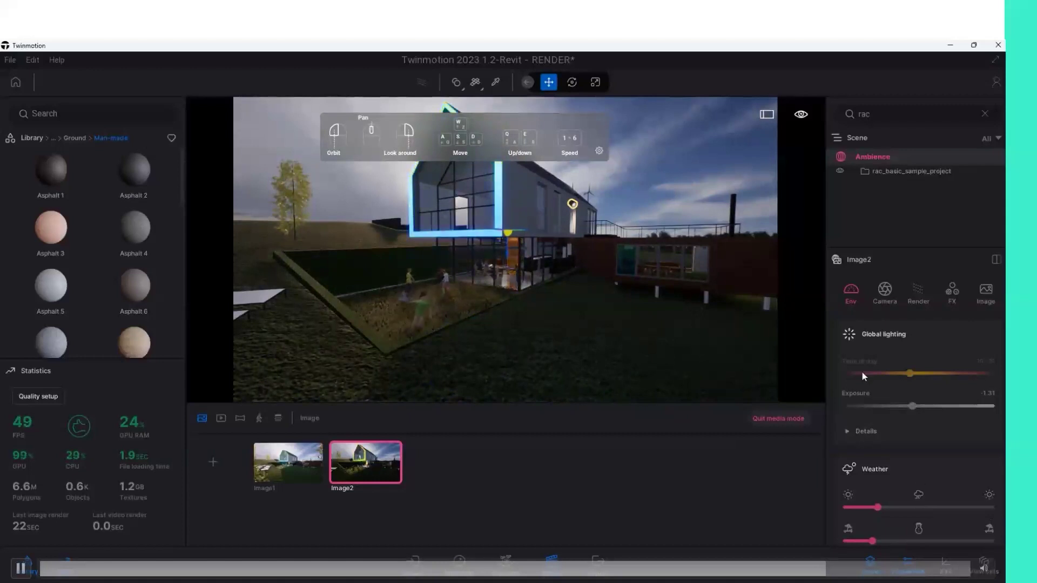
drag(876, 508, 999, 508)
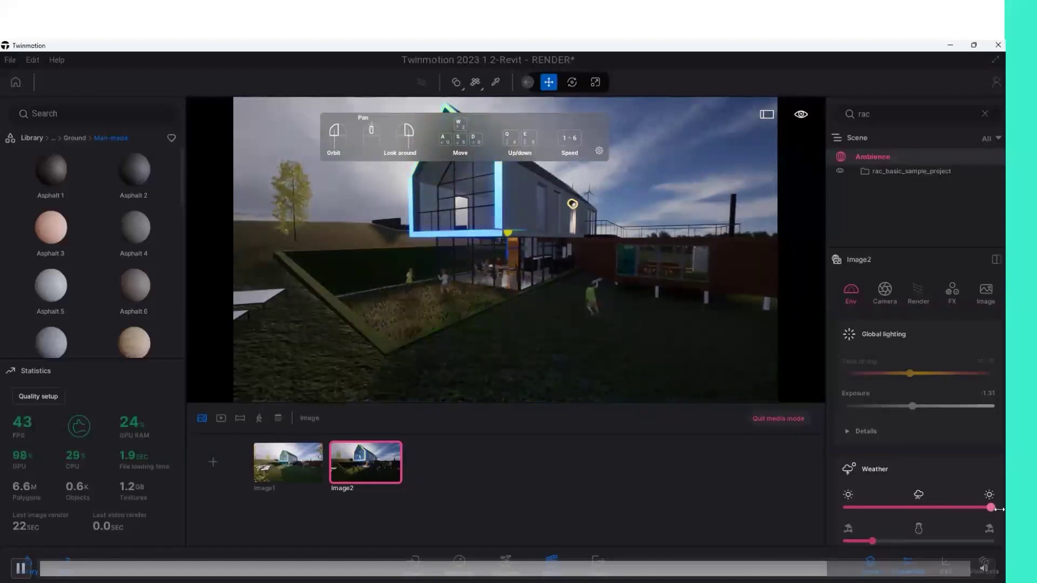
drag(915, 412, 916, 418)
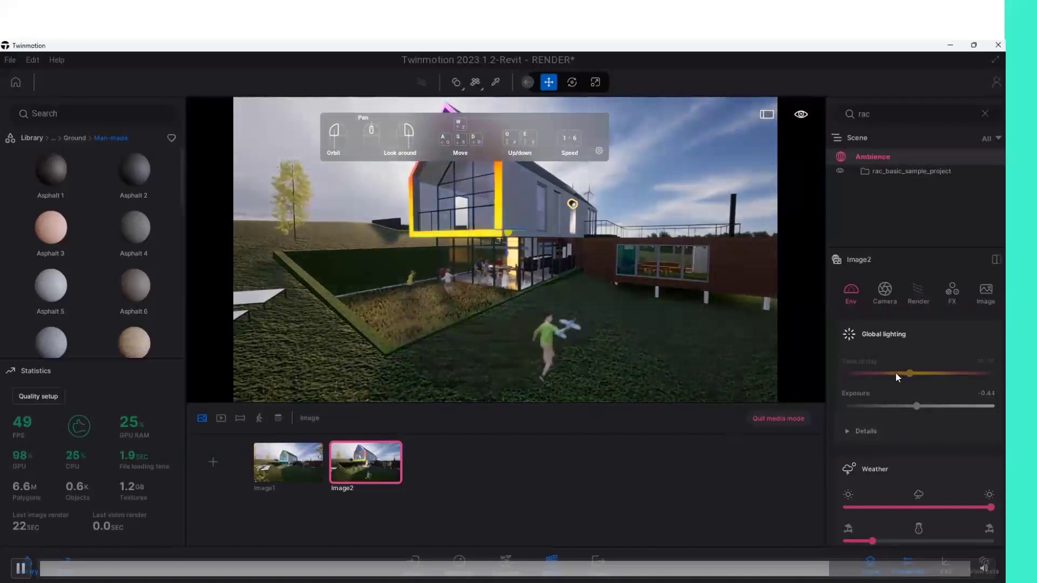
Raise Image2's height fog to 50% in the weather details.
scroll(906, 412, down, 2)
scroll(906, 412, down, 3)
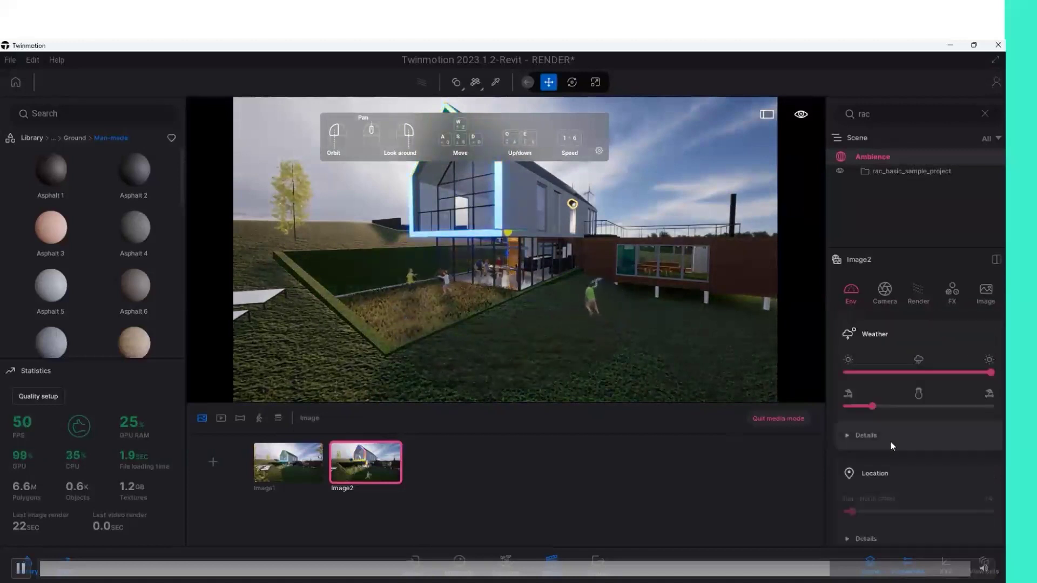
click(892, 436)
scroll(894, 435, down, 1)
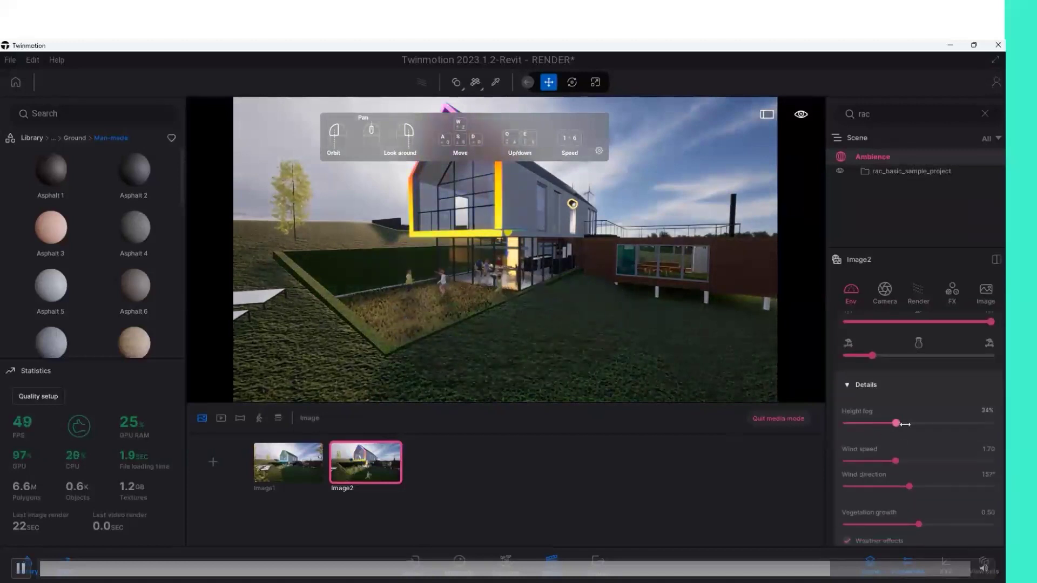
drag(937, 427, 939, 427)
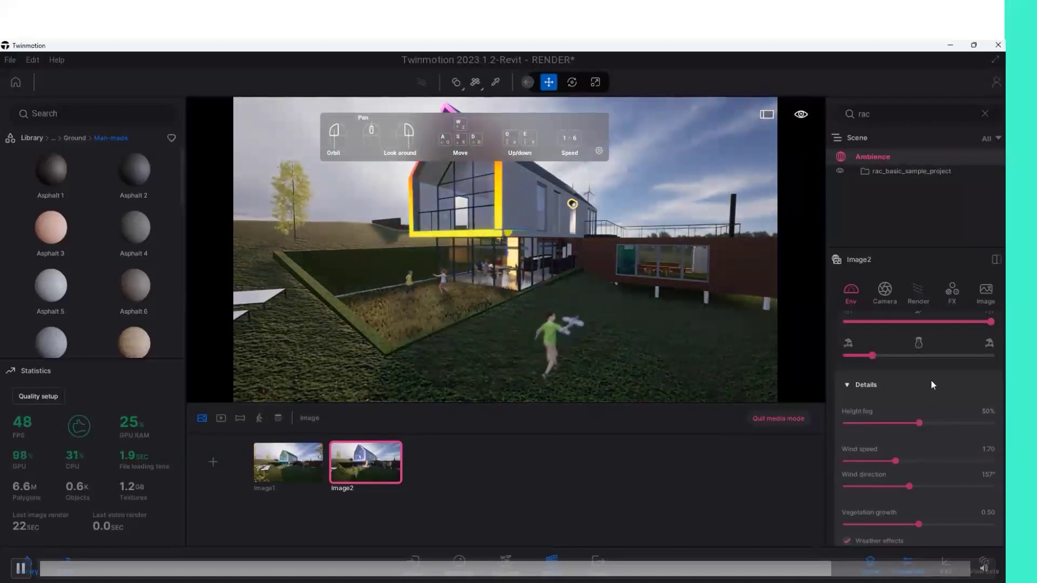
click(982, 294)
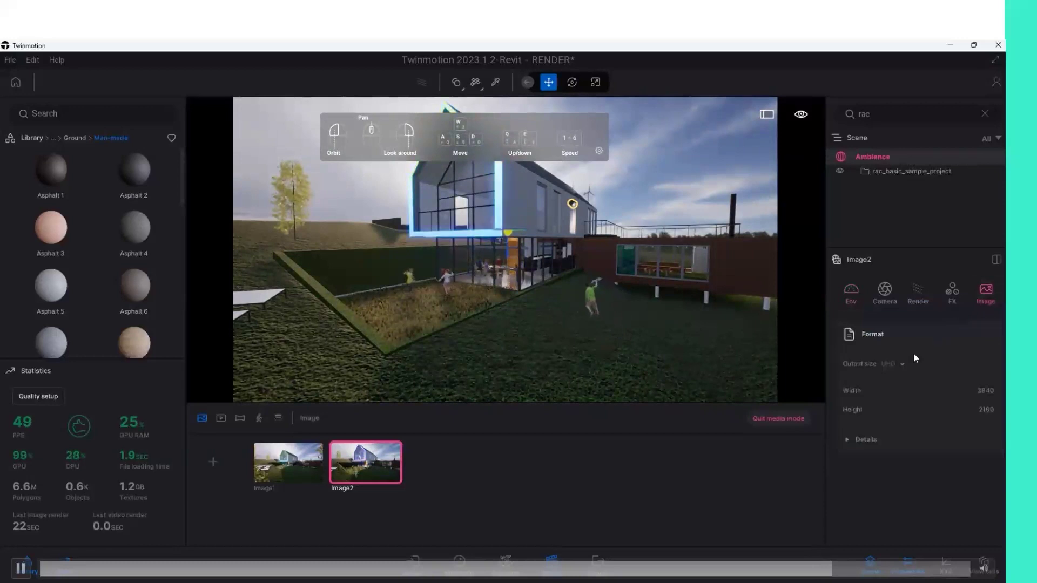
Close the output size list and orbit the camera back around the house.
click(905, 368)
click(877, 400)
click(773, 374)
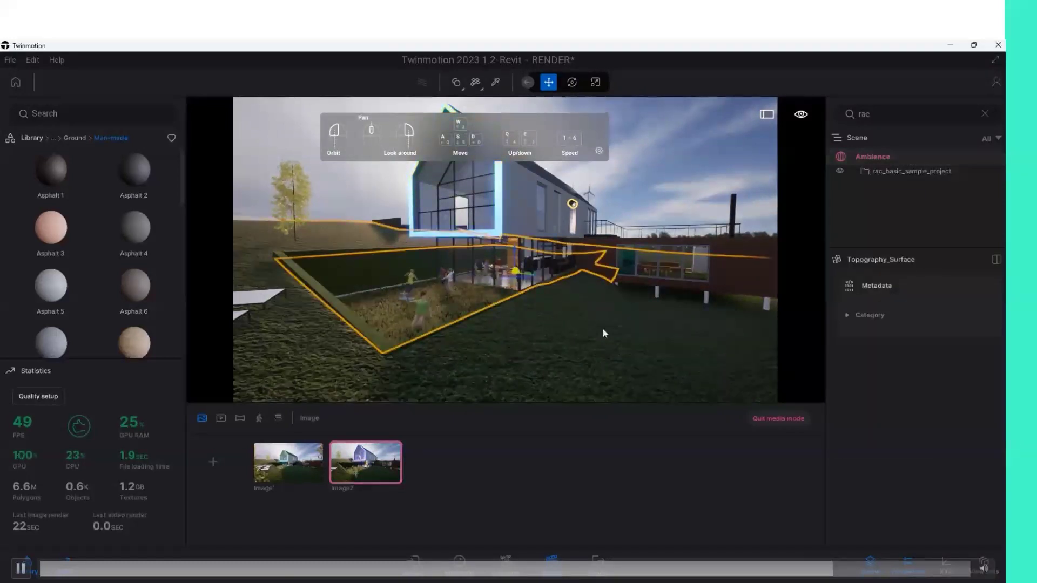
mouse_move(610, 335)
mouse_down()
mouse_move(648, 319)
mouse_move(704, 317)
mouse_up()
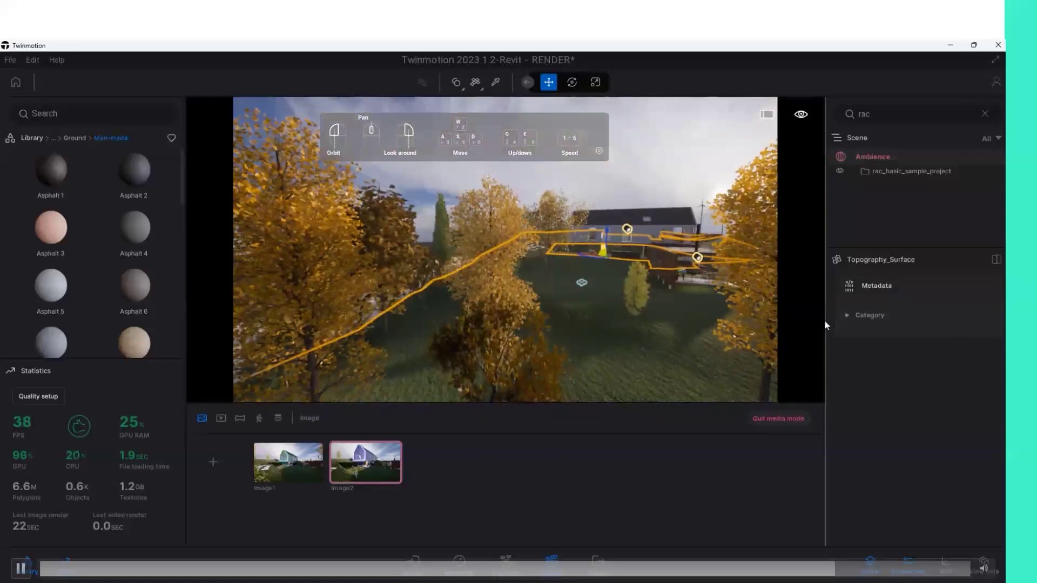
drag(824, 320, 681, 186)
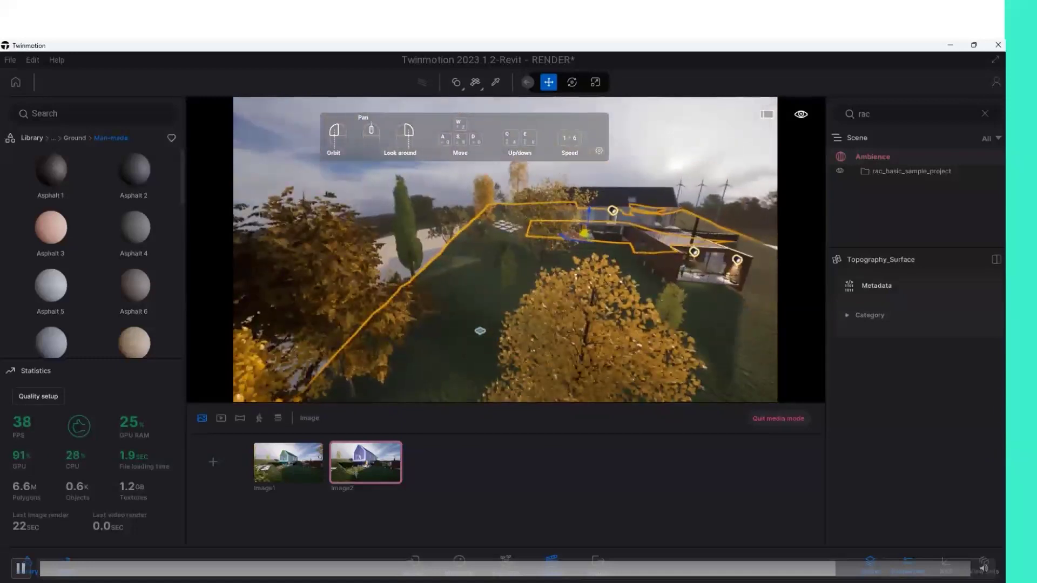
Move past the autumn trees to frame the house front behind foreground bushes.
scroll(634, 286, up, 5)
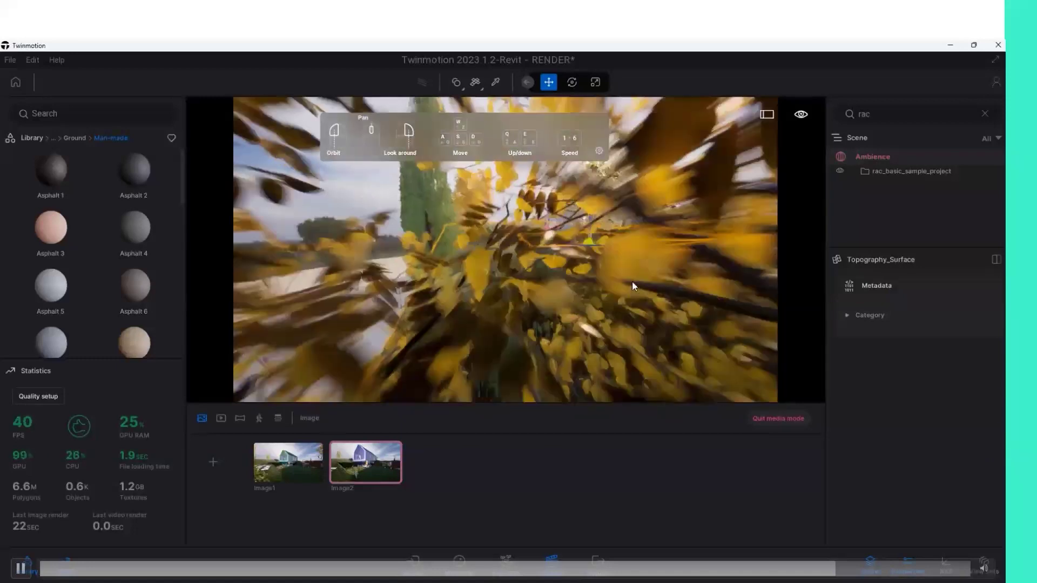
scroll(632, 281, down, 5)
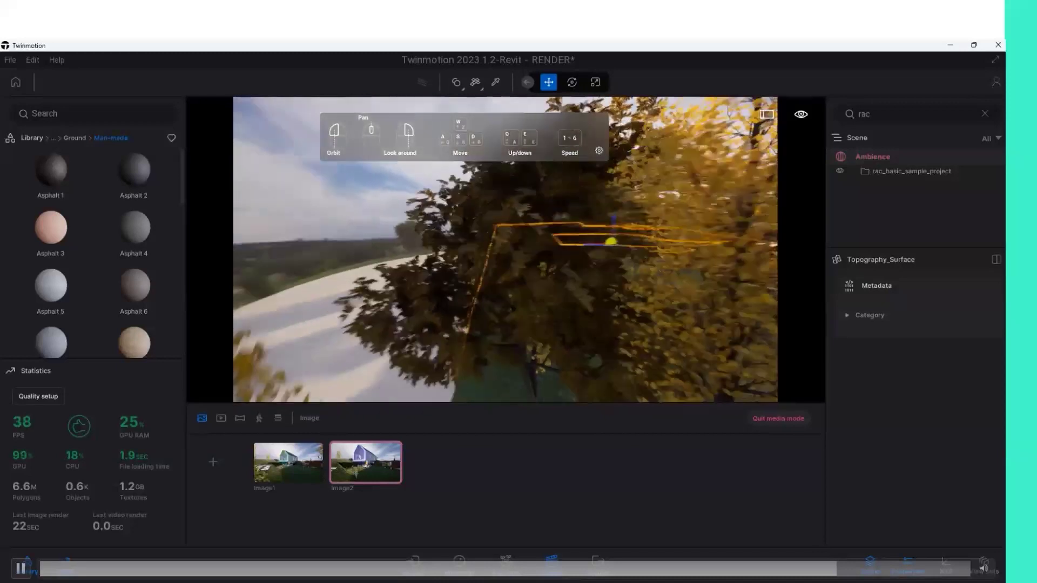
scroll(650, 267, down, 3)
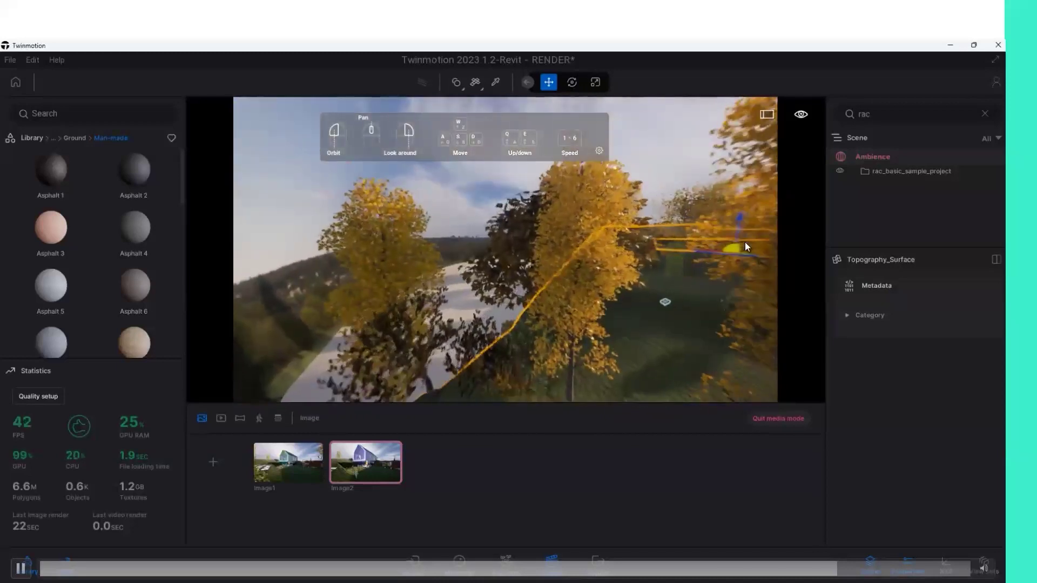
drag(744, 242, 695, 259)
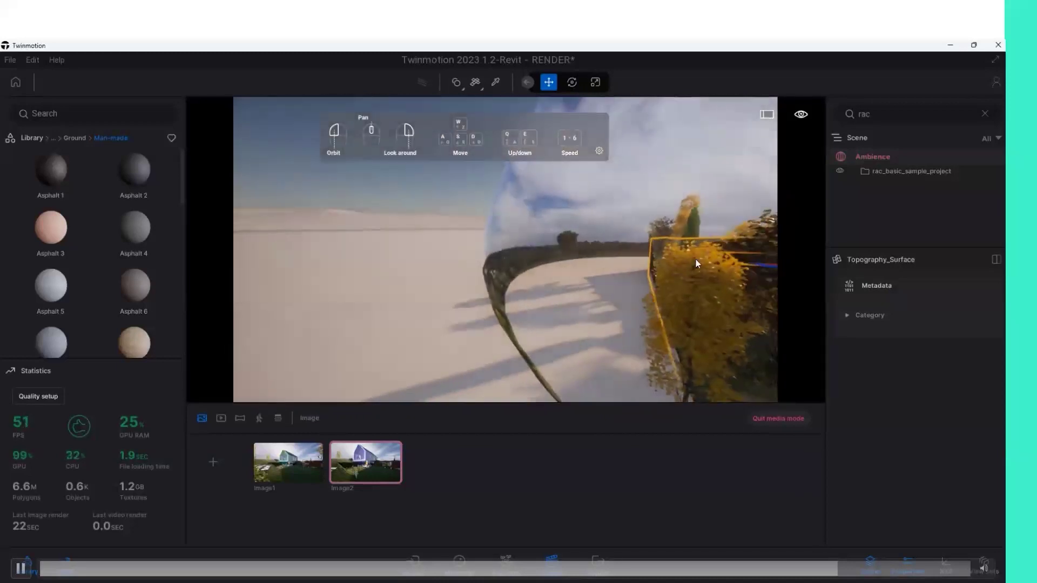
click(695, 259)
mouse_move(687, 281)
mouse_down()
mouse_move(713, 259)
mouse_move(691, 233)
mouse_move(673, 246)
mouse_up()
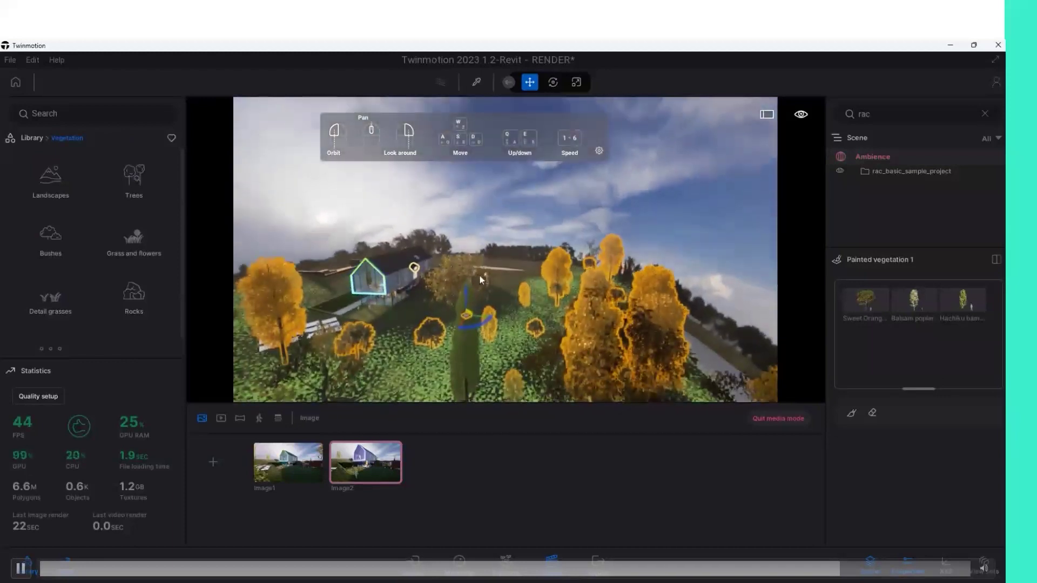
mouse_move(471, 275)
mouse_down()
mouse_move(417, 319)
mouse_move(324, 346)
mouse_up()
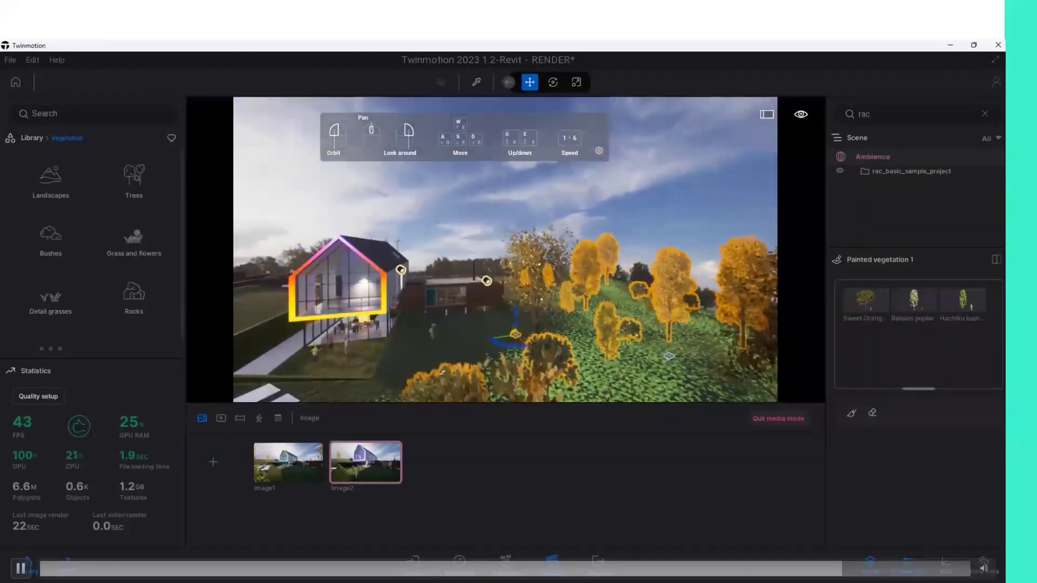
drag(368, 338, 324, 341)
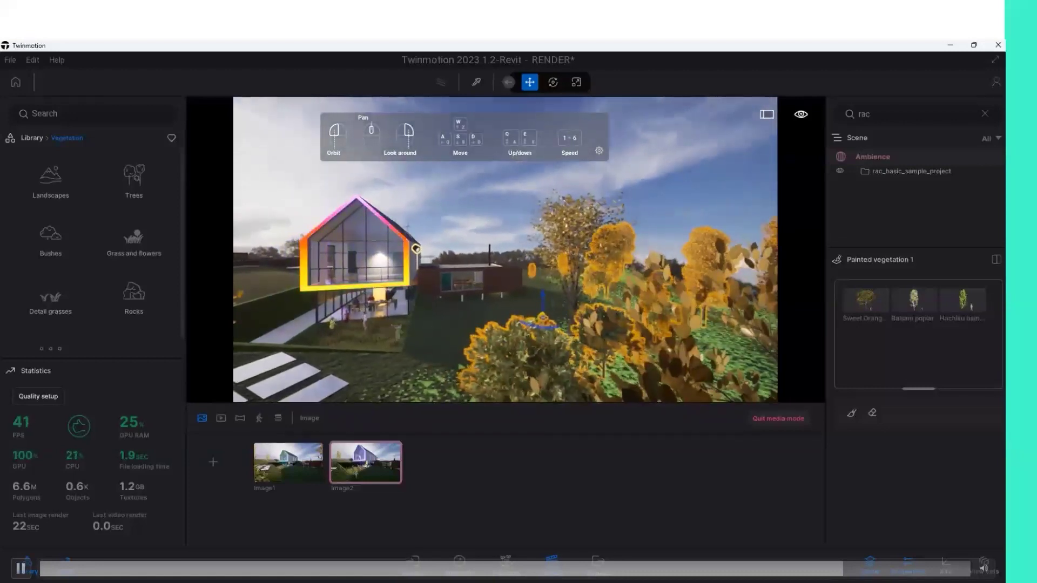
Add Image3 and set GI intensity 0.43 with shadow distance around 1594 m.
click(220, 459)
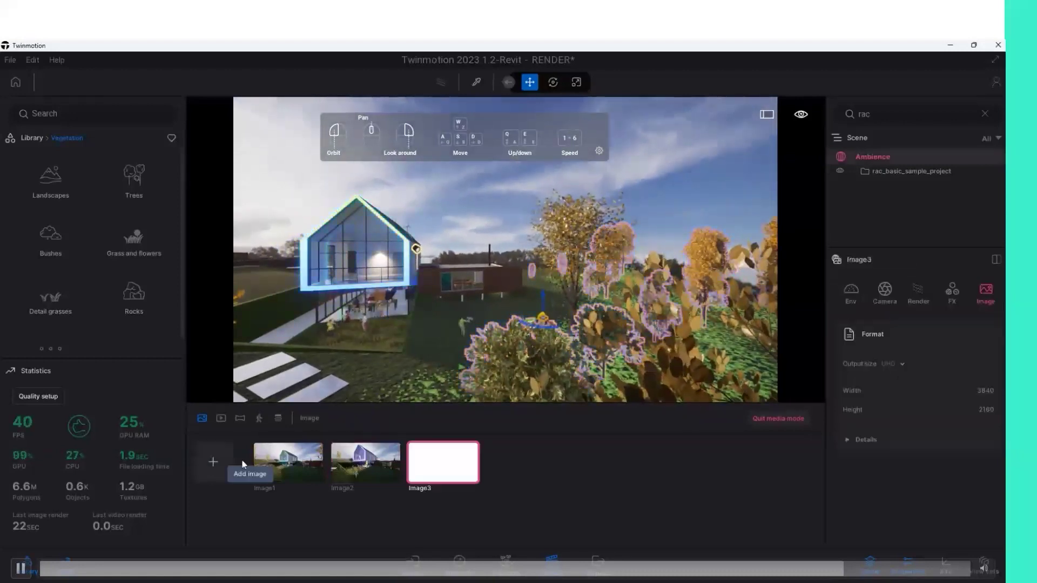
click(900, 366)
click(925, 292)
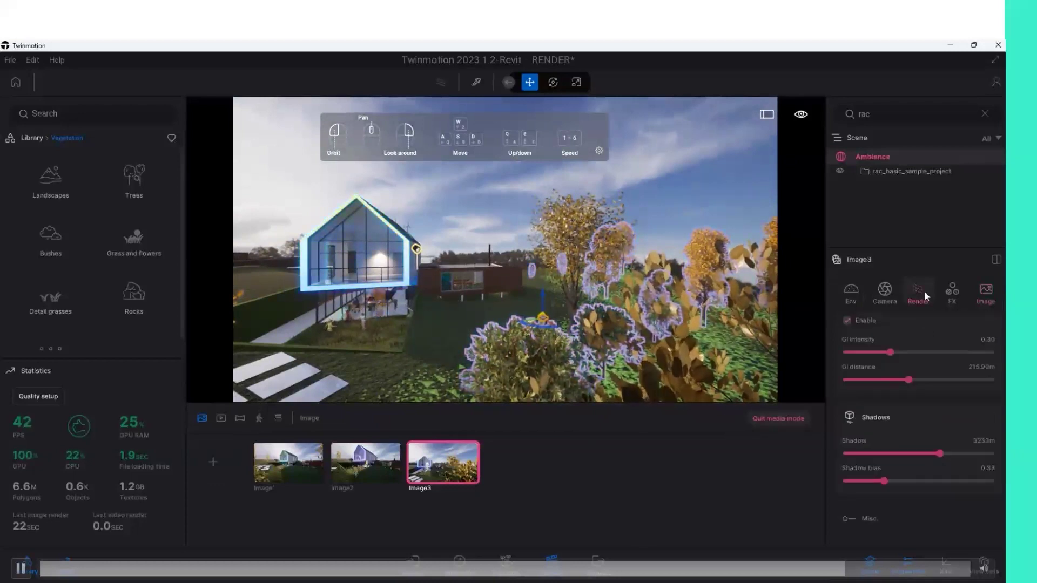
drag(907, 350, 862, 388)
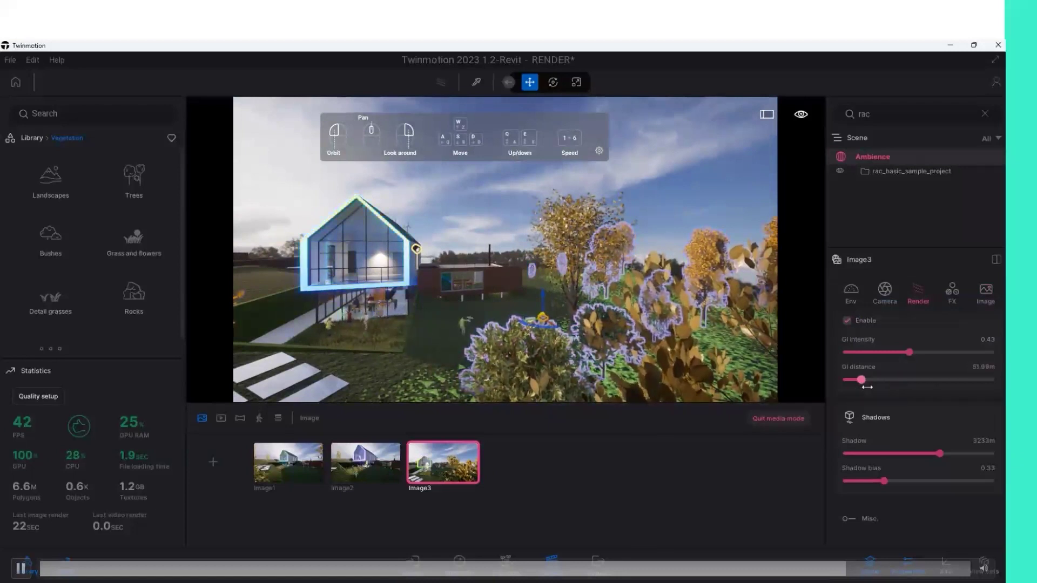
mouse_move(938, 452)
mouse_down()
mouse_move(826, 456)
mouse_move(1003, 461)
mouse_up()
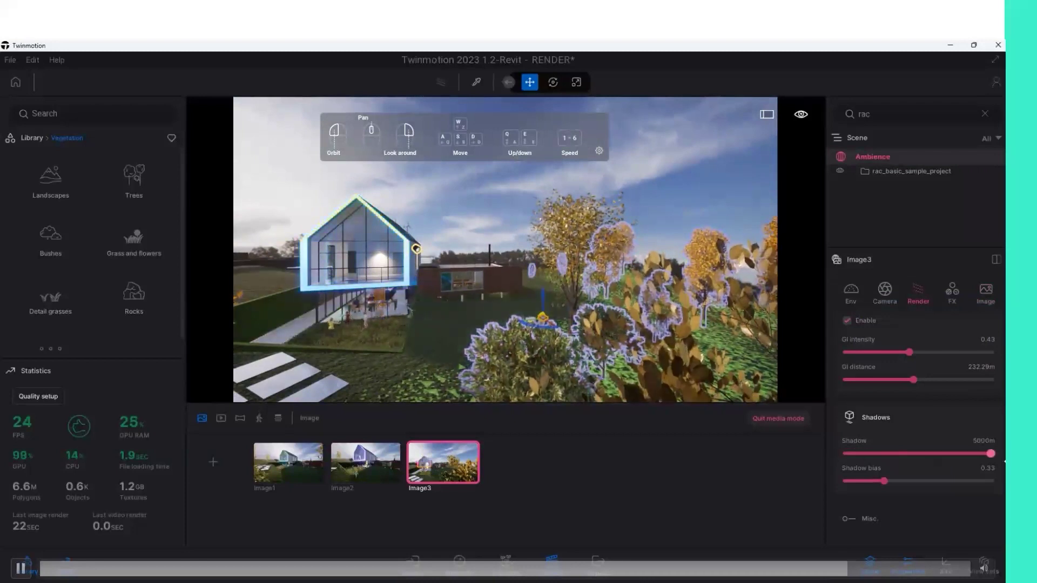
drag(914, 466, 891, 468)
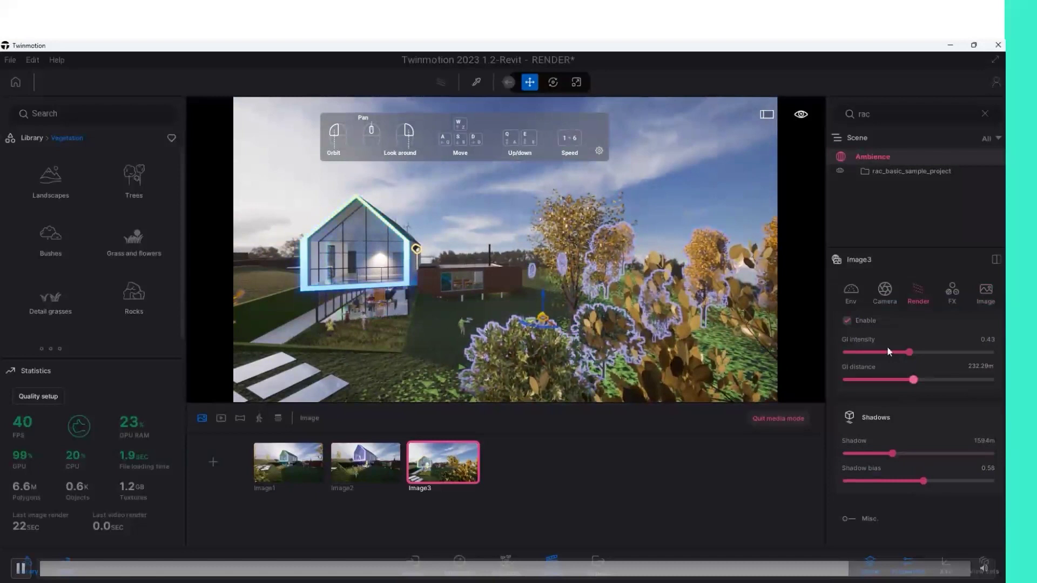
Widen Image3's focal length to about 15mm and keep the weather at full sunshine.
click(886, 294)
drag(904, 372, 912, 373)
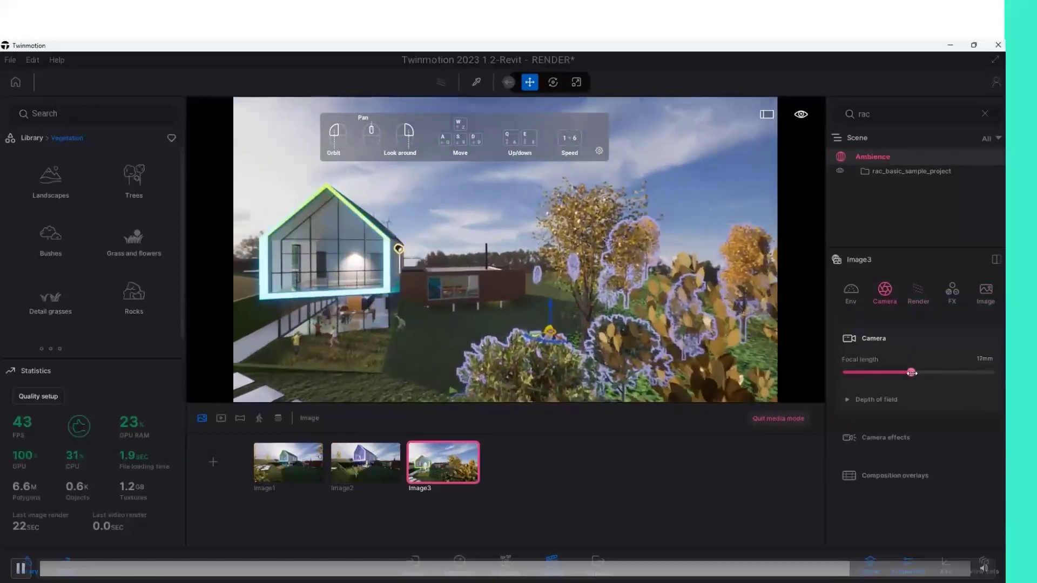
click(851, 294)
drag(911, 423, 988, 424)
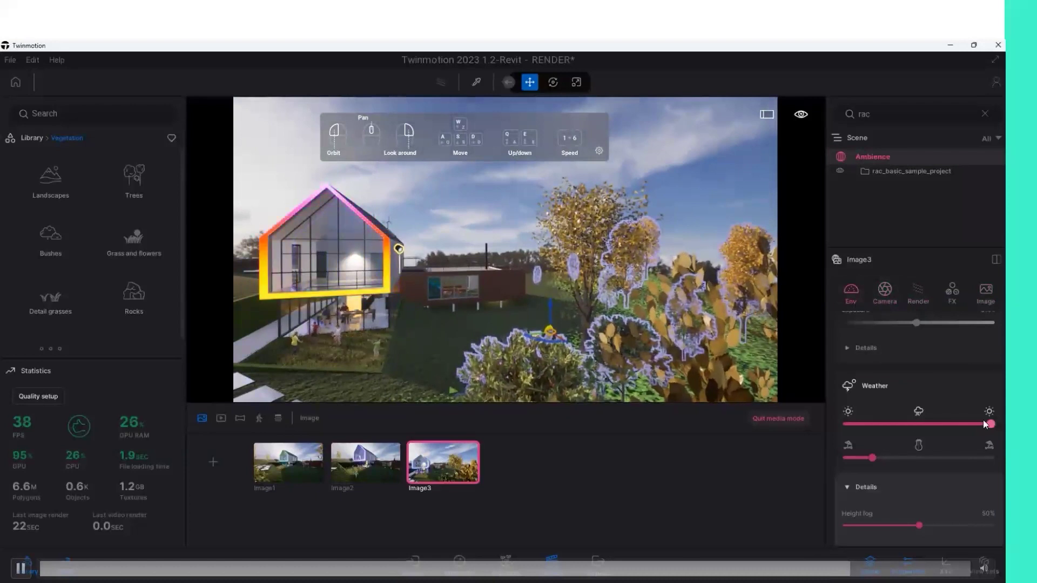
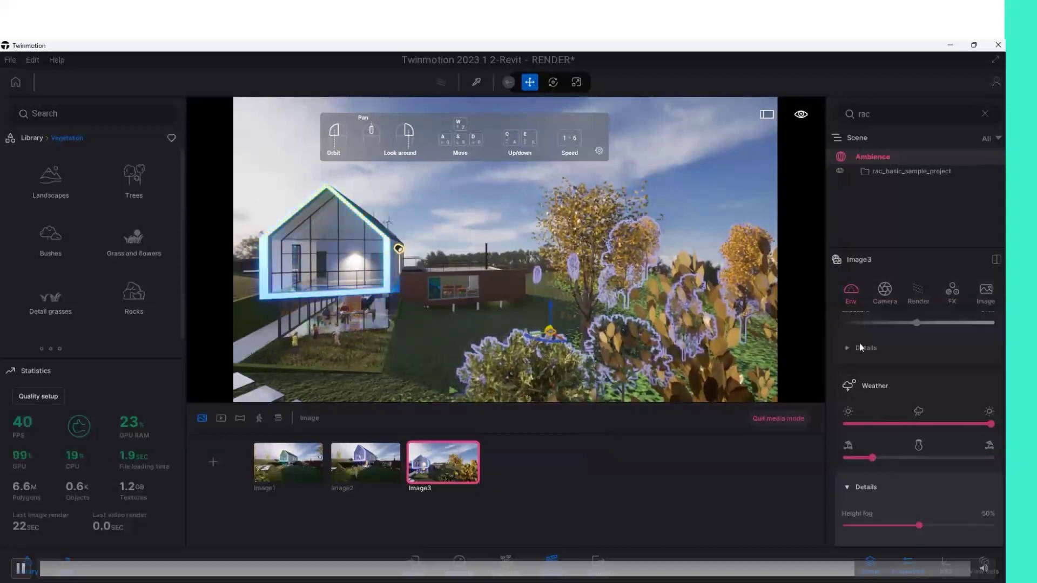
Select all three images, Image1–Image3, for local image export.
click(597, 562)
click(970, 287)
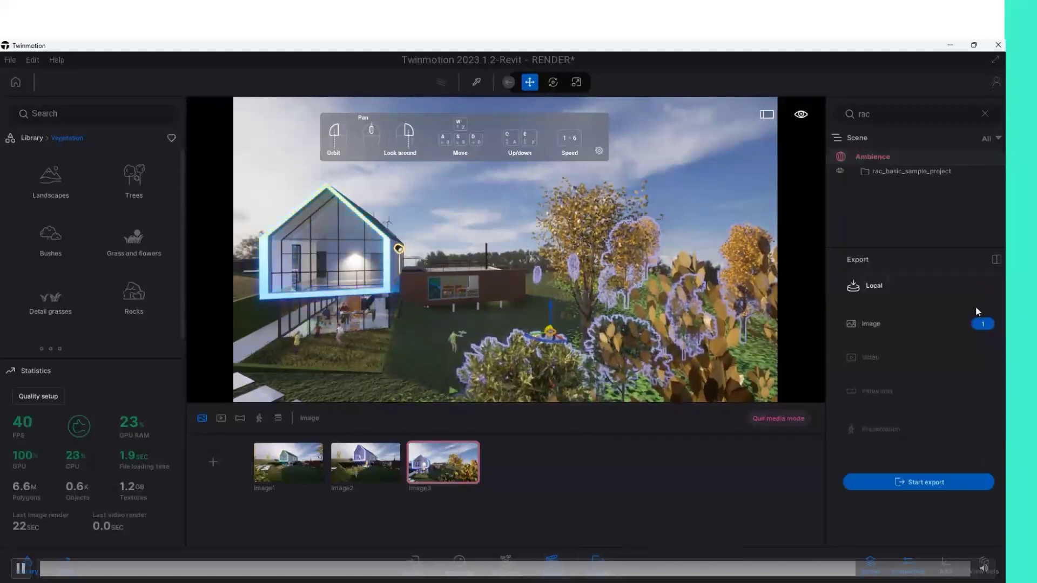
click(983, 324)
click(402, 331)
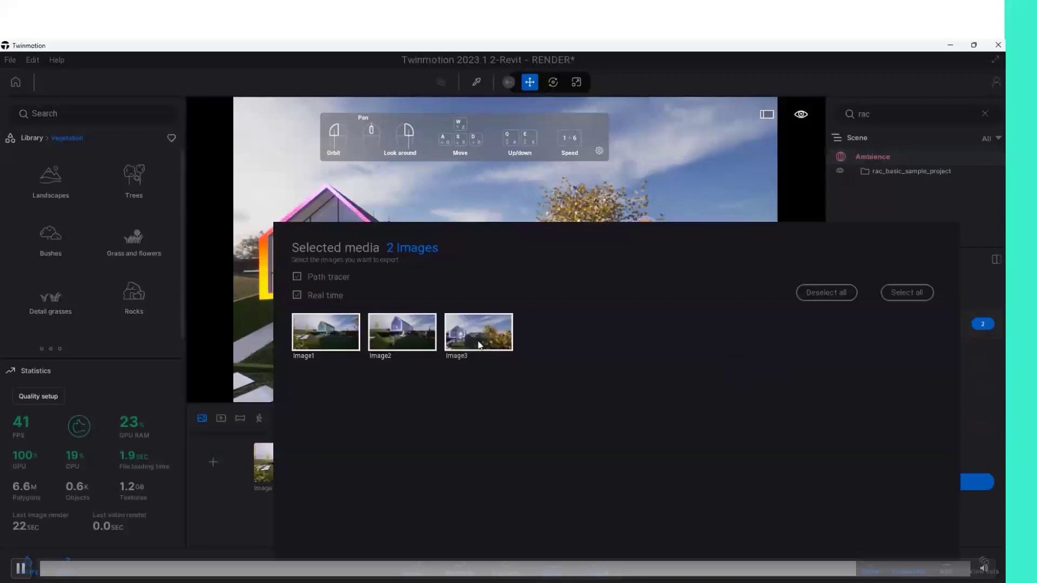
click(845, 209)
Export the images to the 'ywinmotion webinar' folder on the desktop.
click(931, 489)
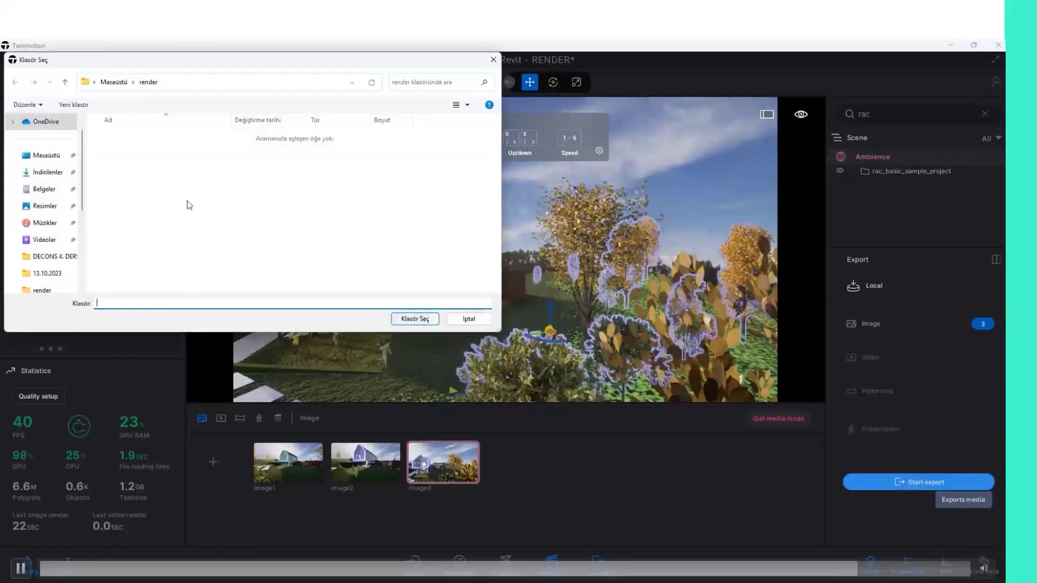
click(58, 159)
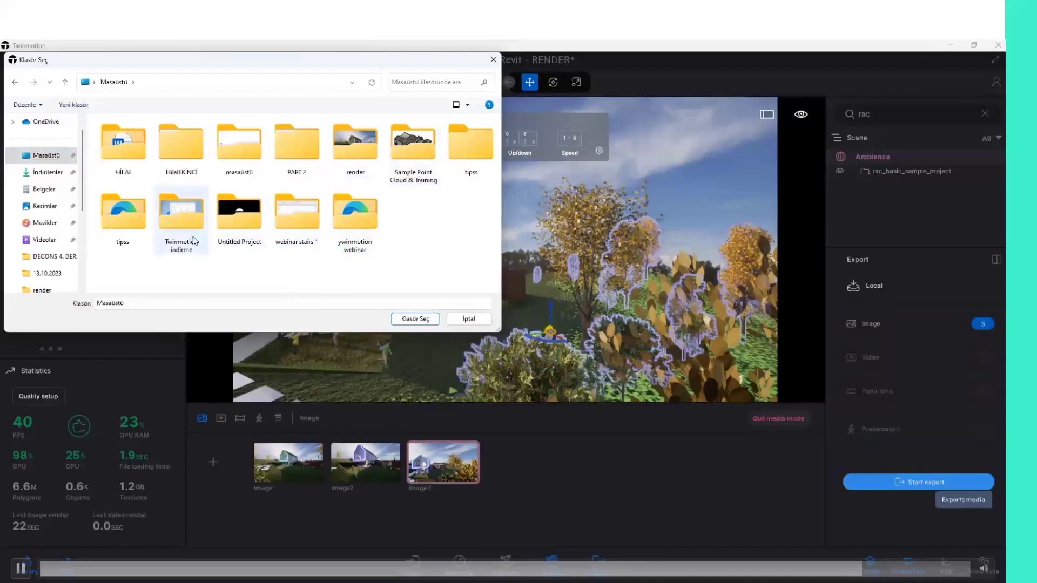
click(361, 227)
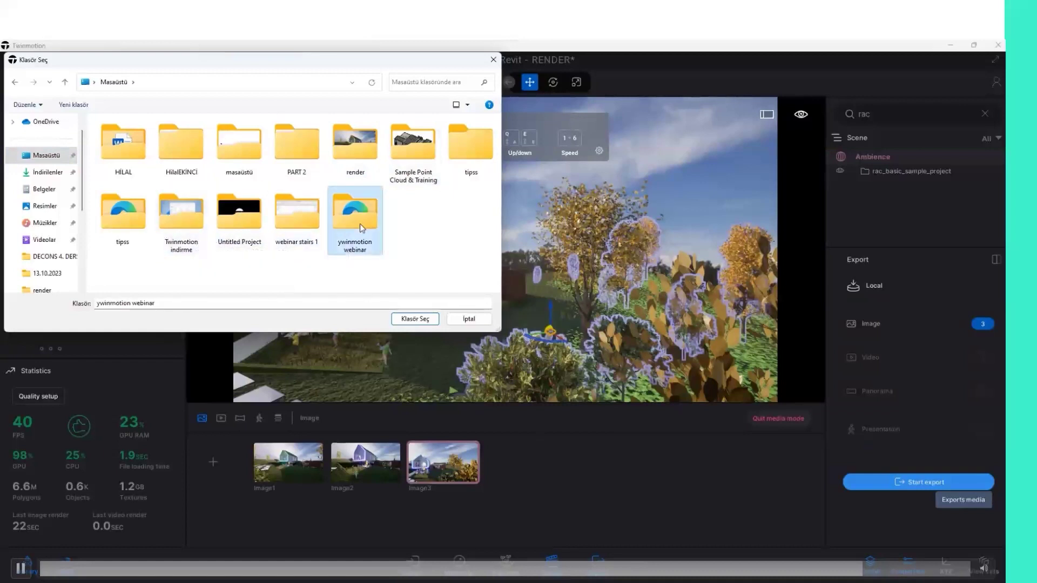
double_click(361, 227)
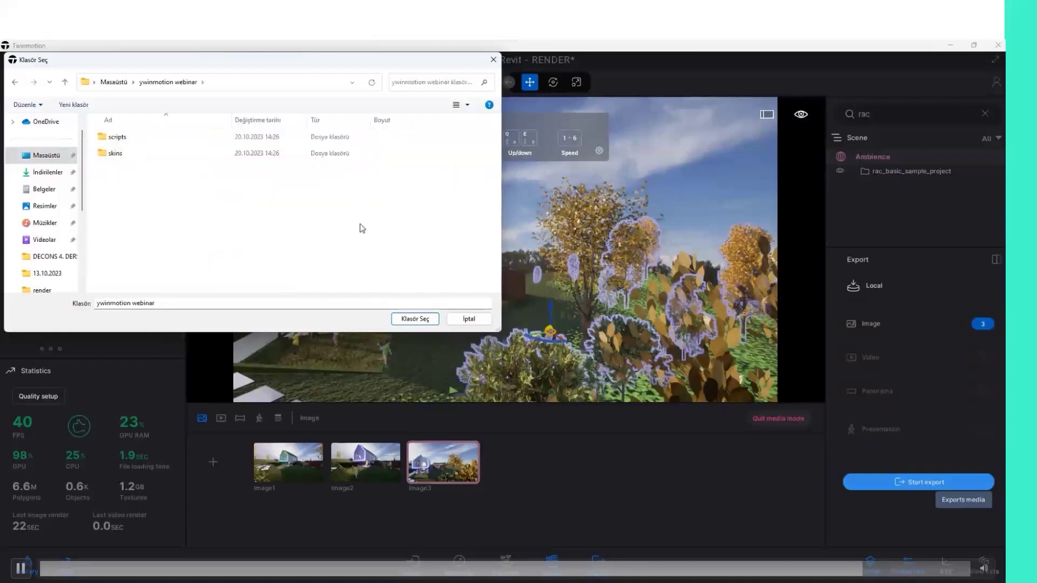
click(427, 322)
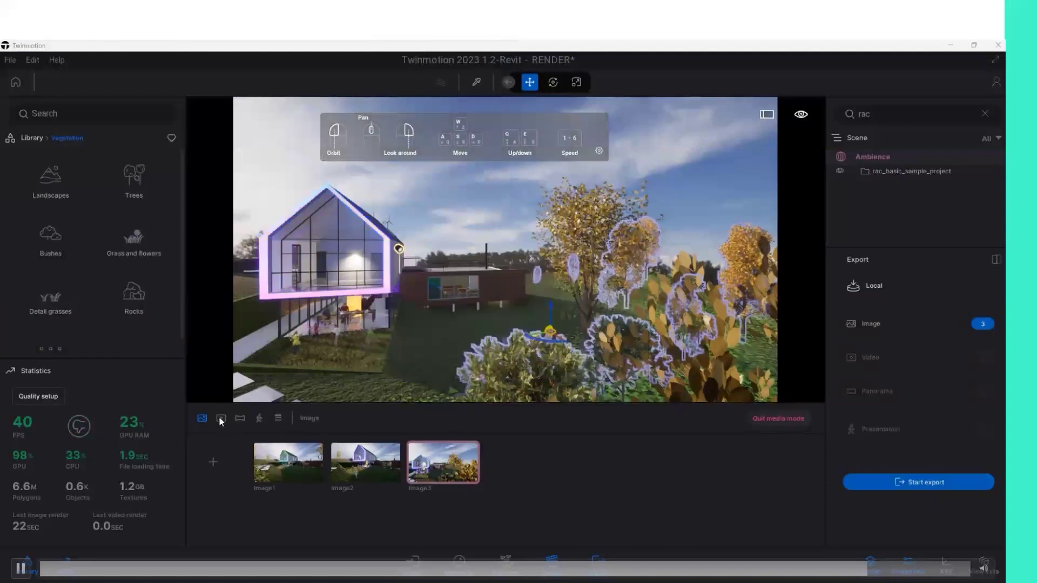
Show the Video list and frame the dancing girl and children in front of the house.
click(219, 417)
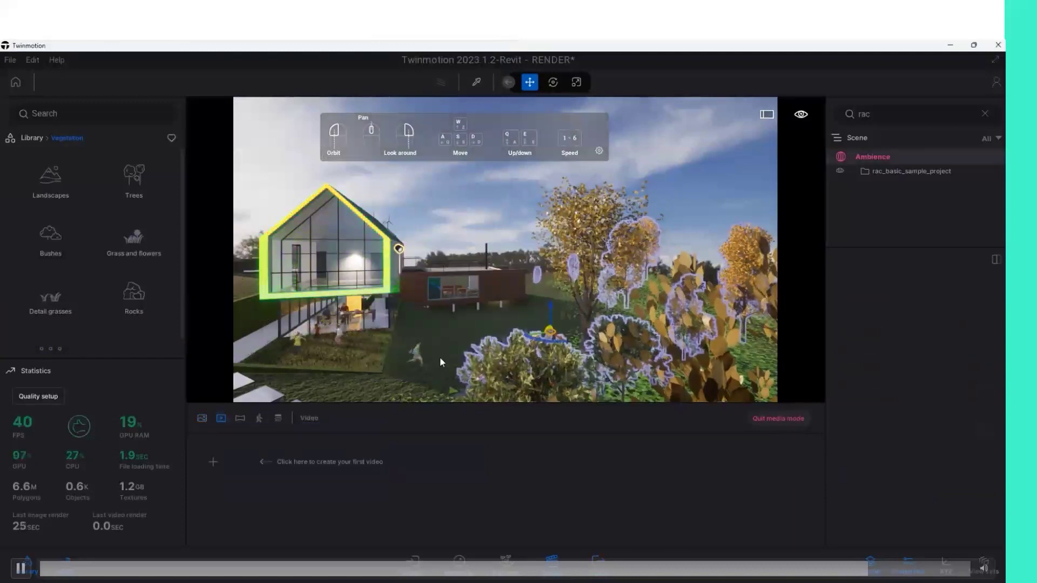
drag(296, 361, 332, 361)
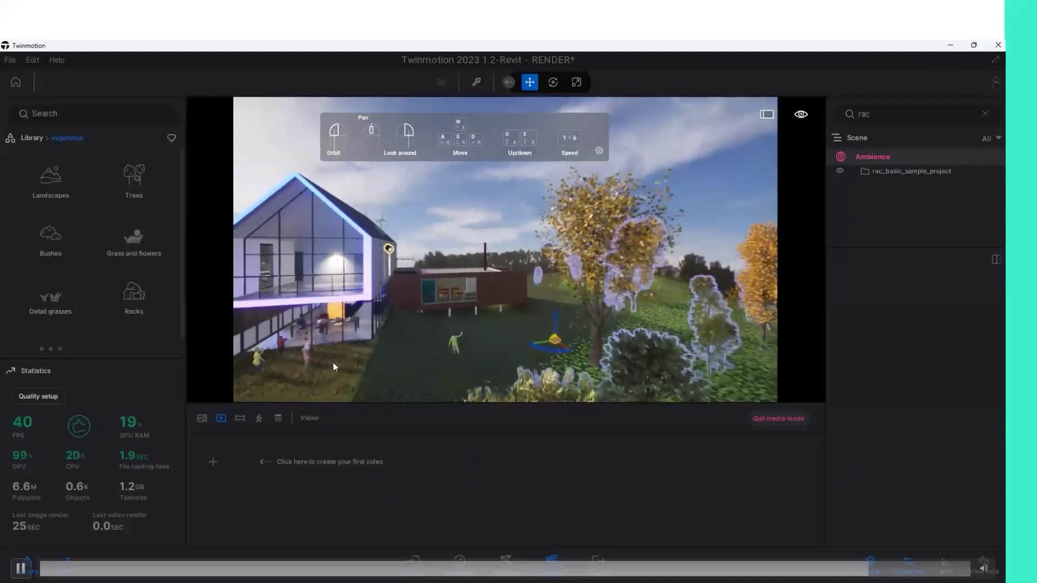
click(303, 349)
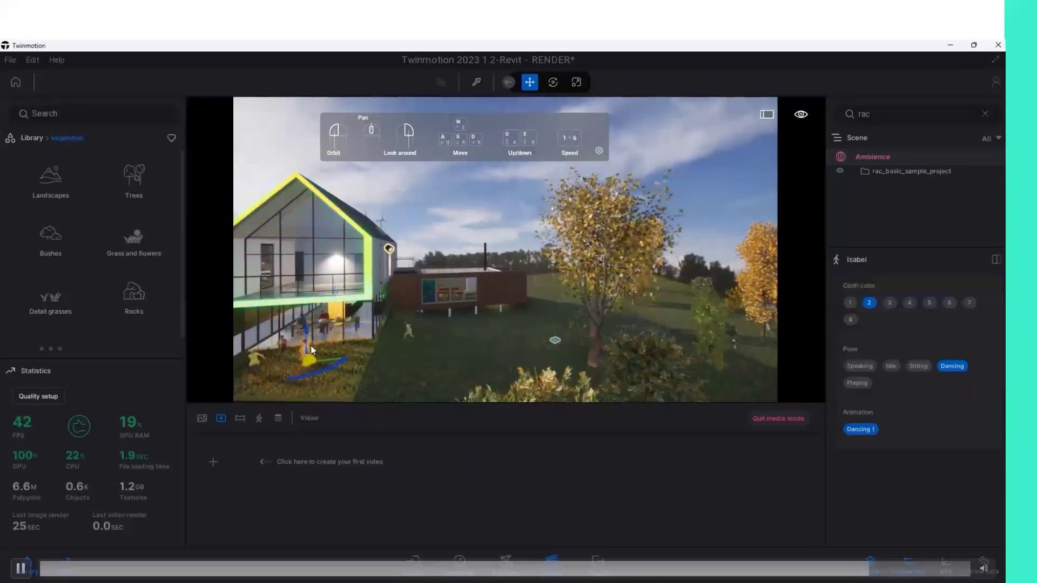
double_click(310, 345)
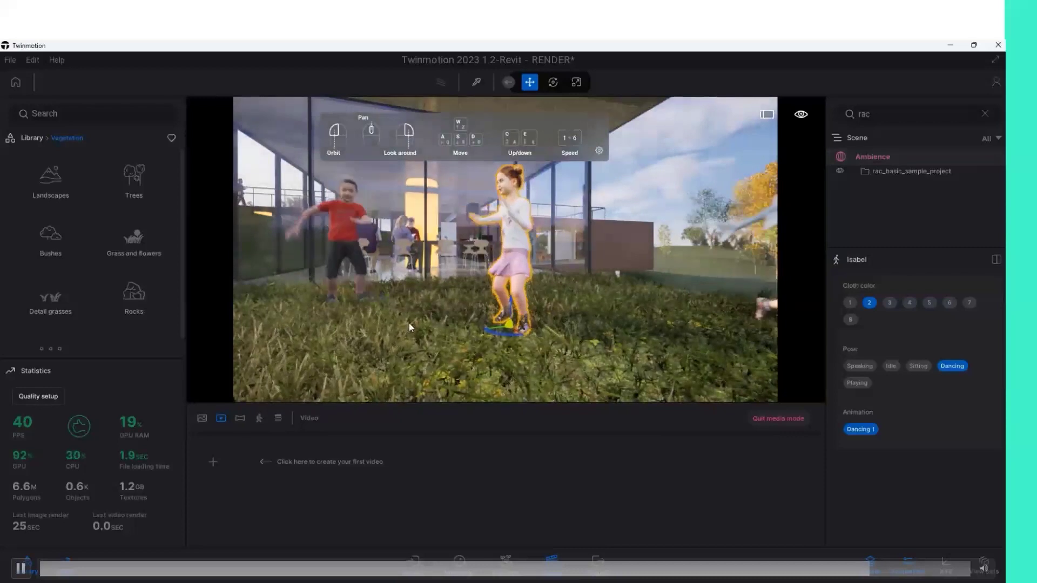
key(s)
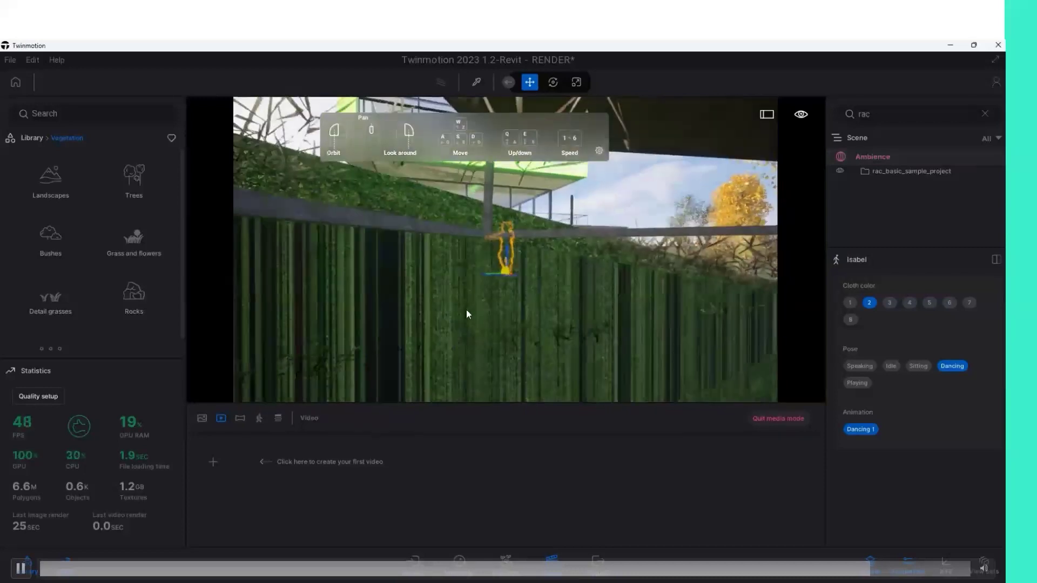
key(s)
key(s)
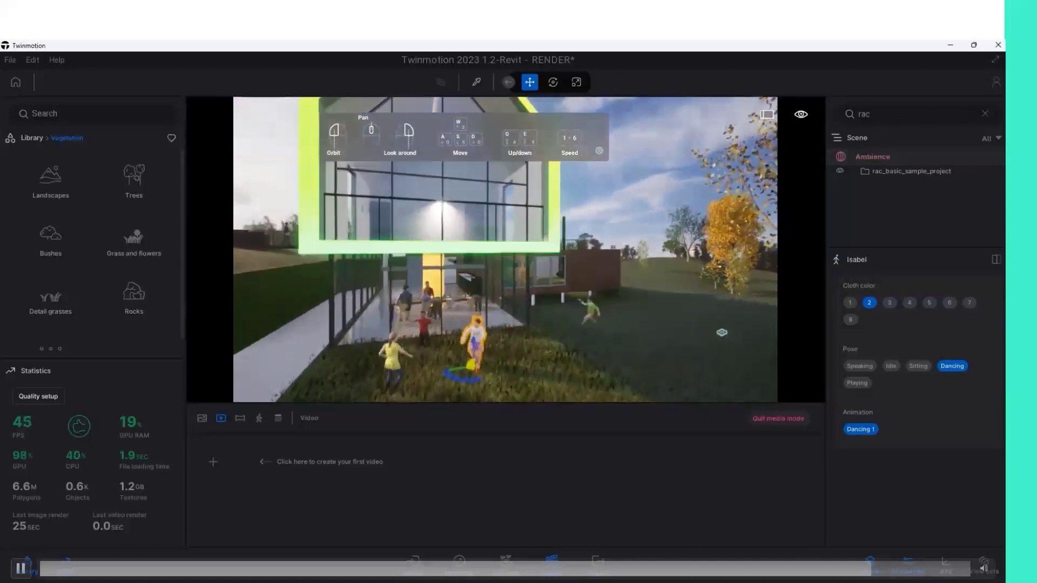
key(w)
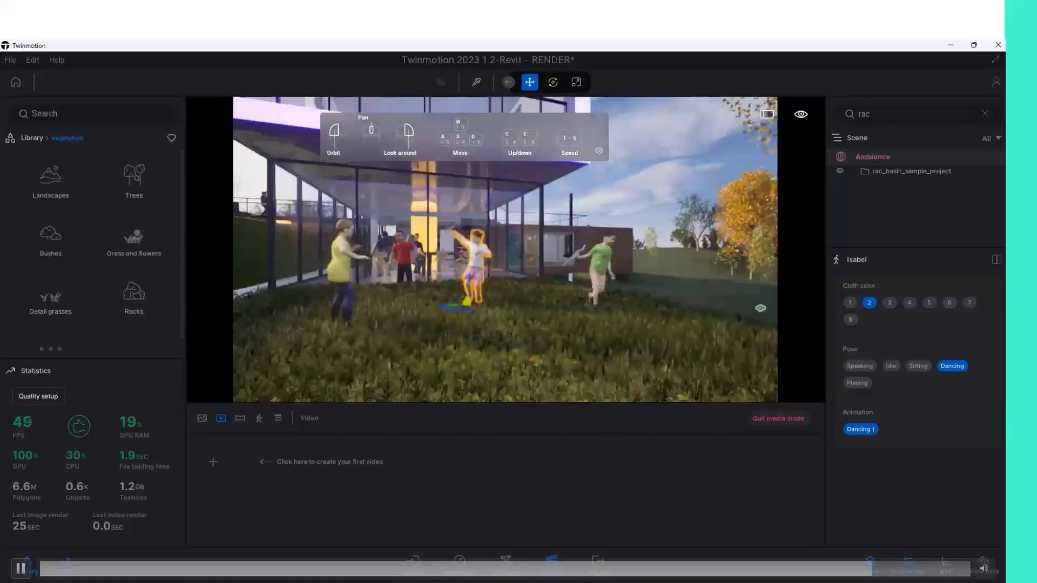
Create Video part01 and add keyframes two and three while orbiting the house.
click(226, 465)
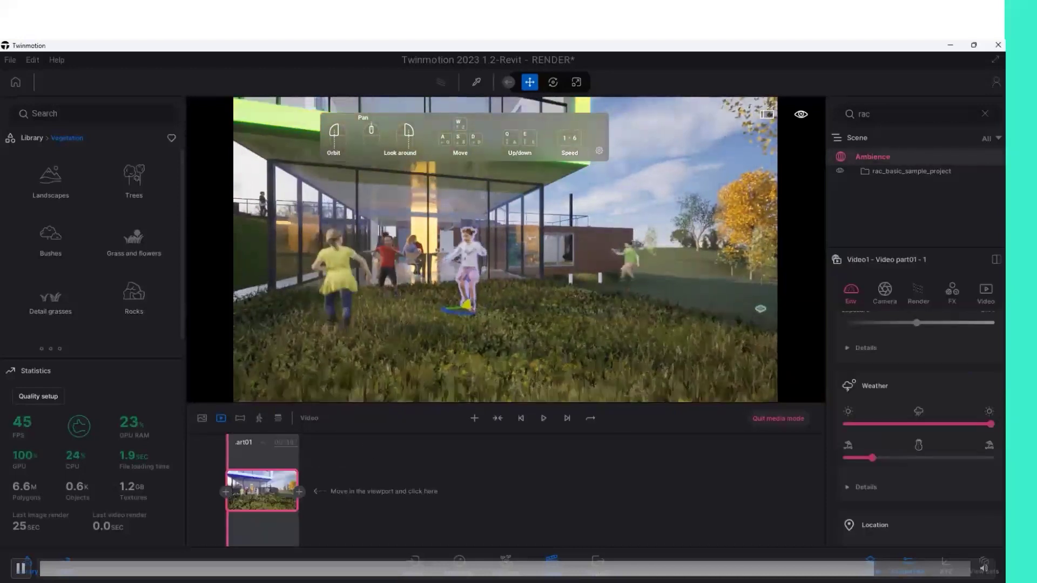
scroll(406, 319, up, 2)
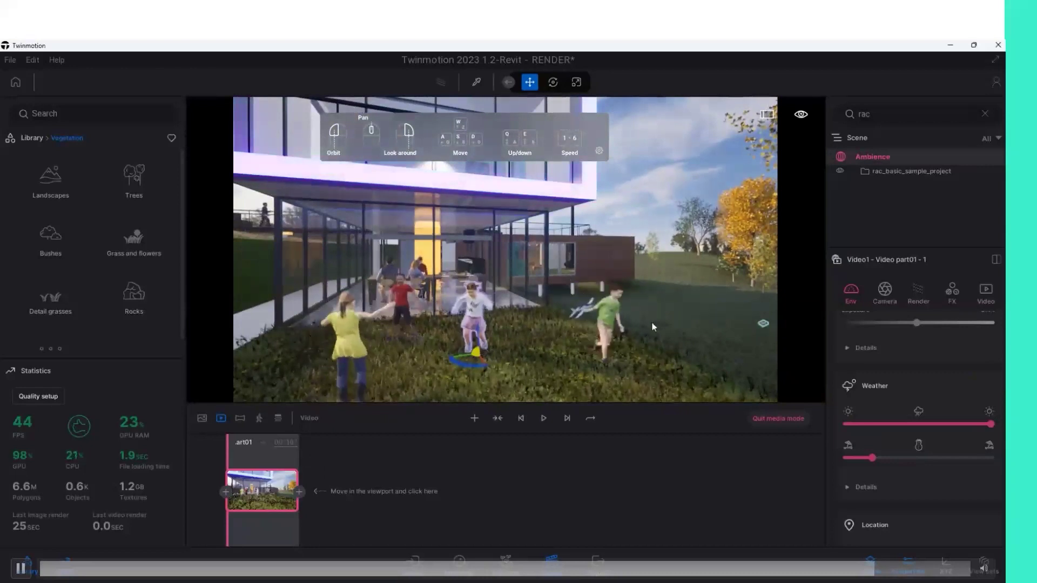
scroll(651, 326, up, 3)
scroll(364, 277, up, 3)
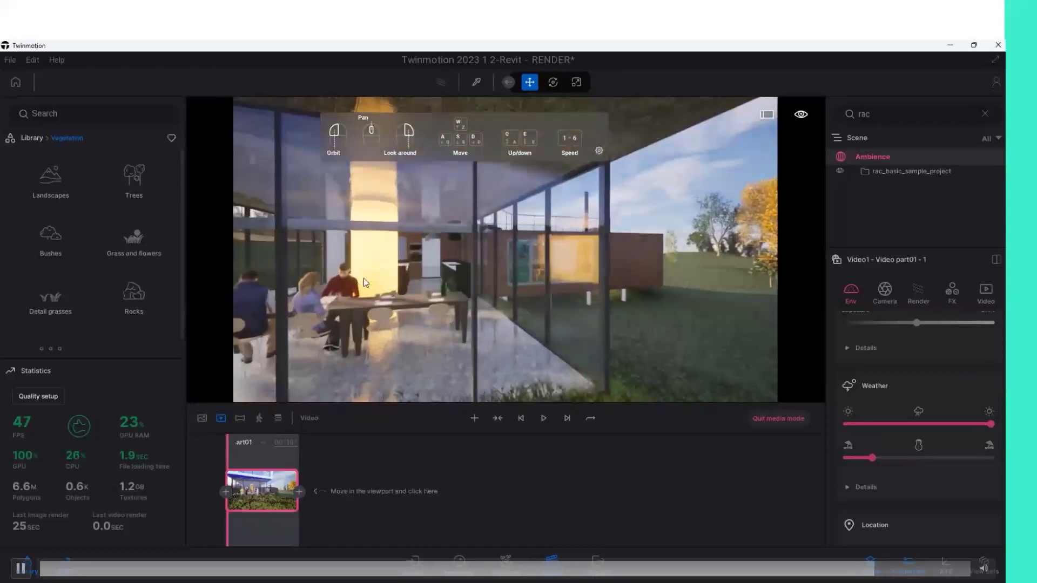
click(306, 303)
scroll(307, 303, up, 5)
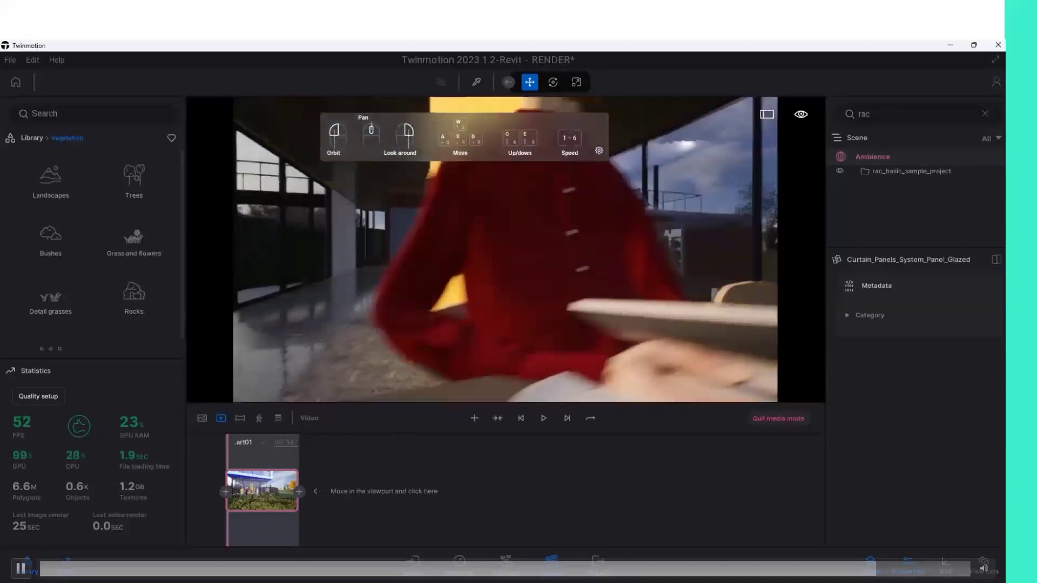
scroll(318, 302, down, 5)
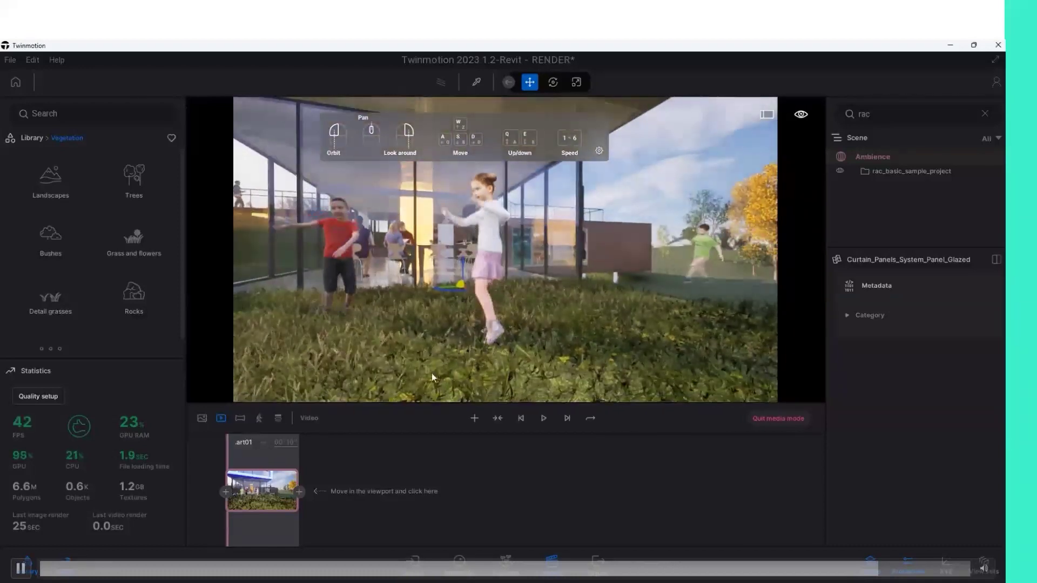
click(301, 491)
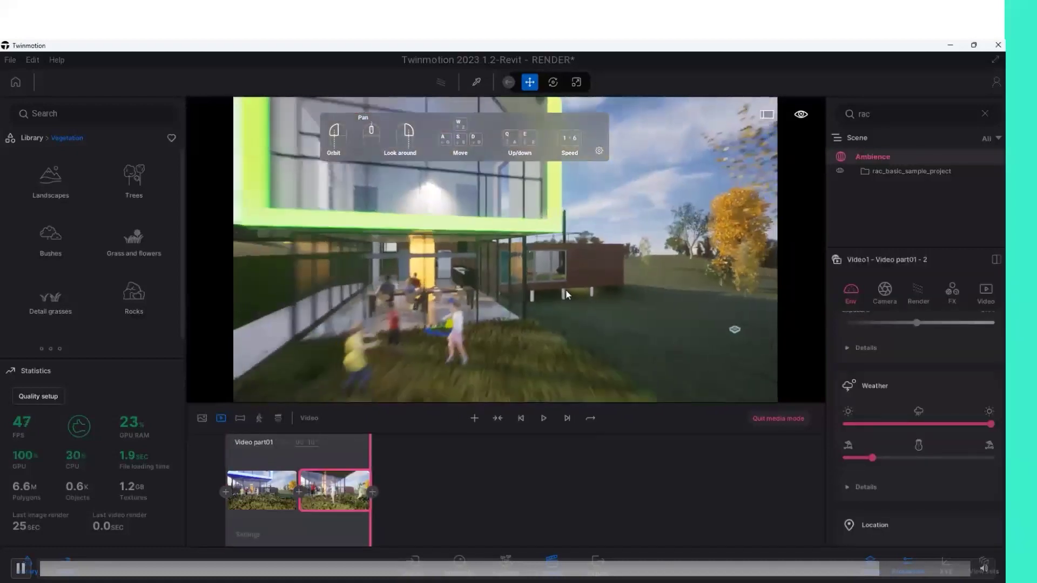
drag(702, 320, 680, 320)
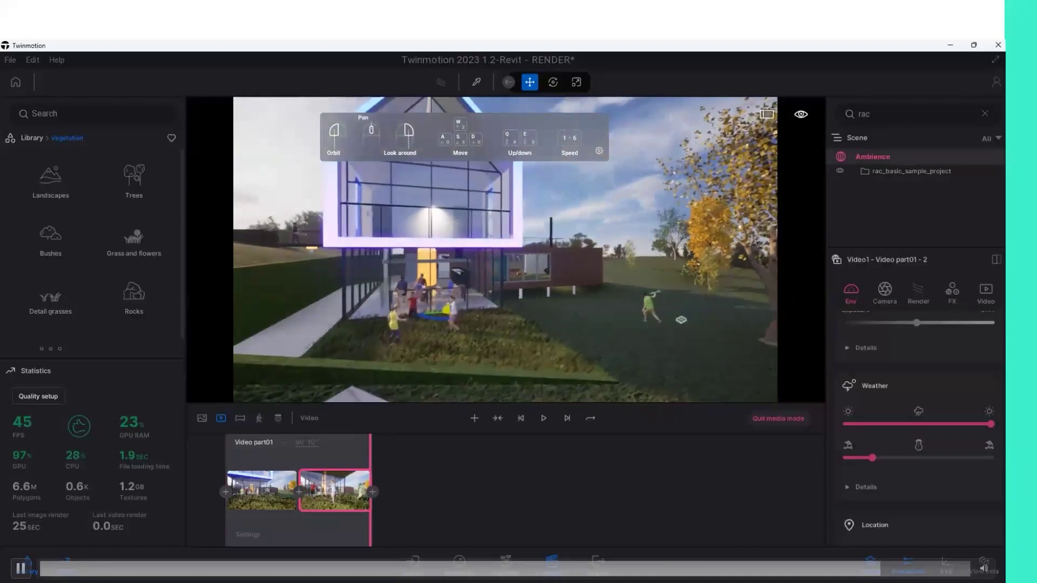
click(373, 493)
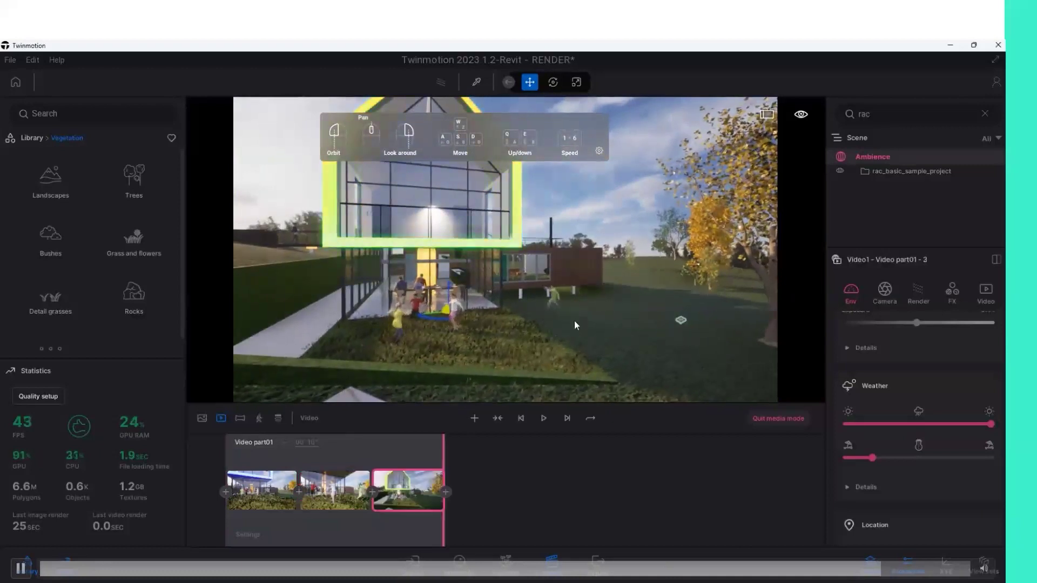
Fly the camera past the yellow tree to a low view across the lawn.
drag(574, 324, 529, 324)
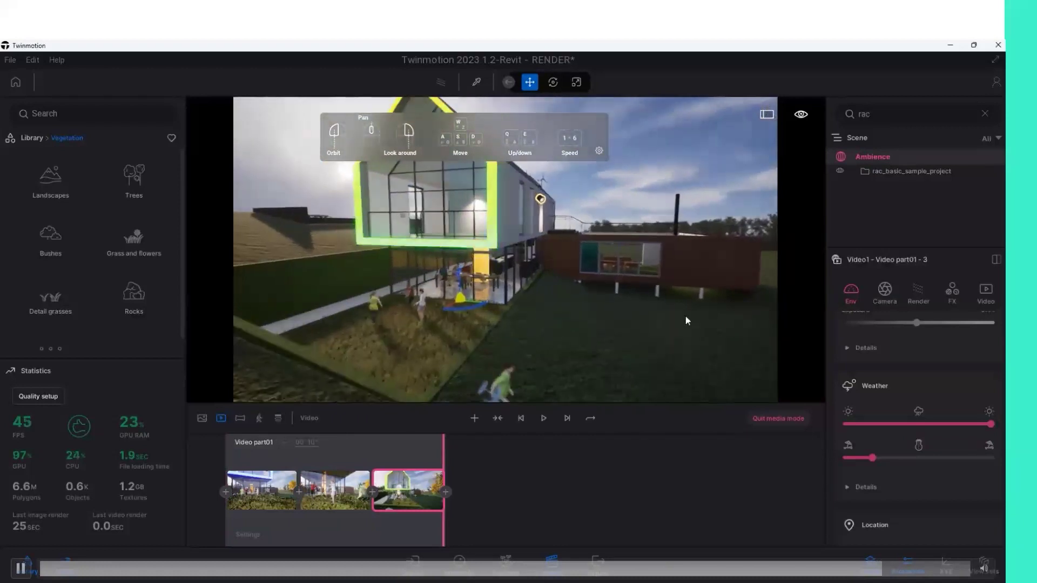
drag(686, 321, 714, 396)
drag(652, 323, 696, 330)
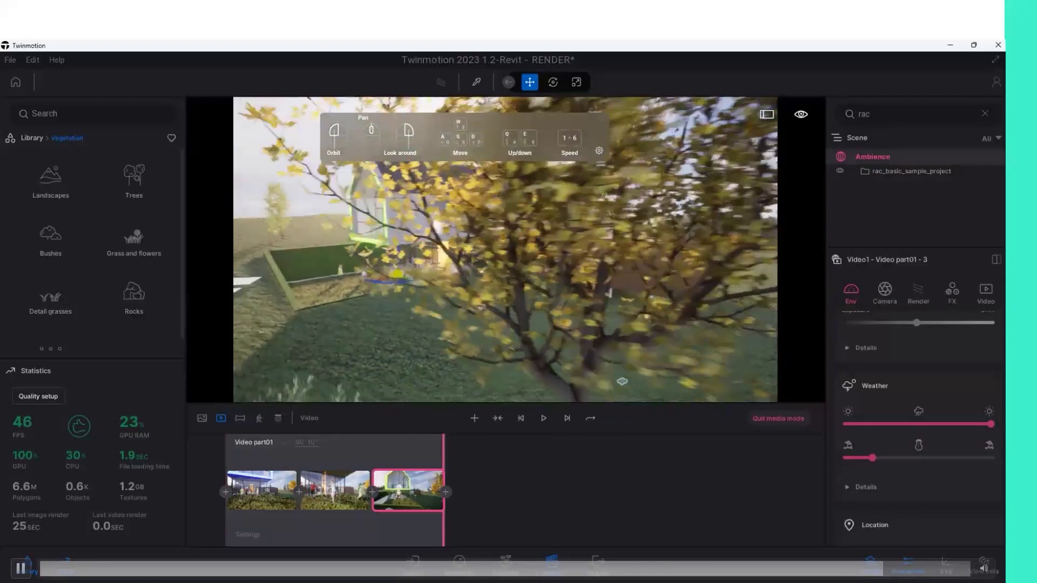
mouse_move(696, 329)
mouse_down()
mouse_move(640, 296)
mouse_move(686, 303)
mouse_move(767, 277)
mouse_move(747, 316)
mouse_move(754, 326)
mouse_move(430, 258)
mouse_up()
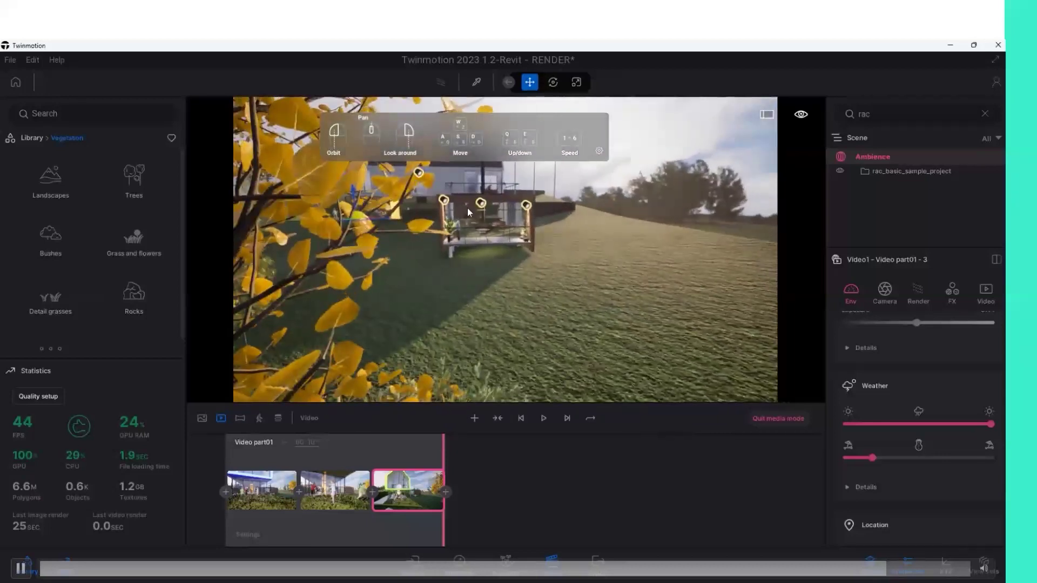
drag(469, 212, 465, 227)
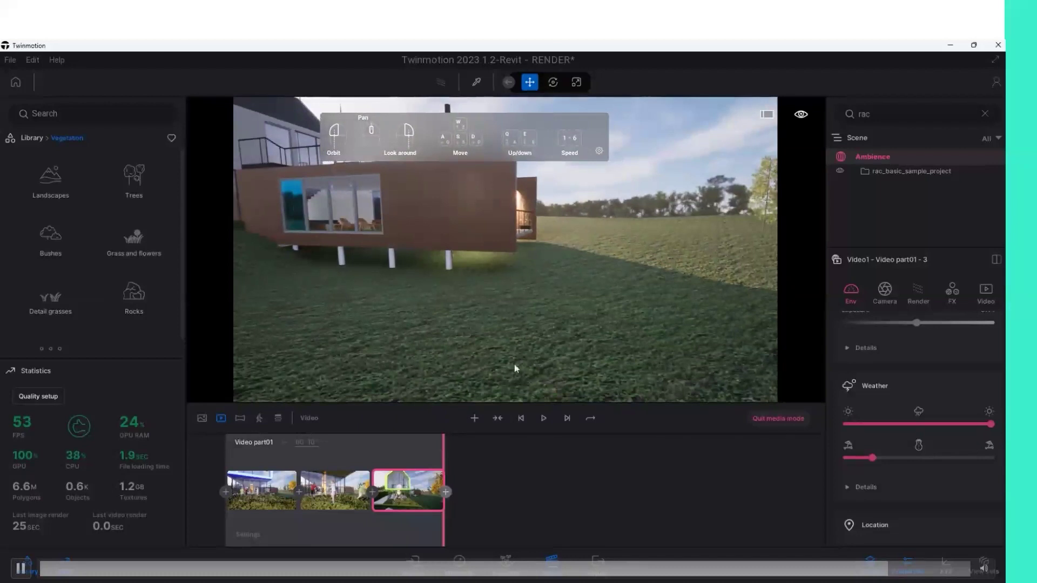
mouse_move(569, 286)
mouse_down()
mouse_move(592, 289)
mouse_move(540, 292)
mouse_move(518, 270)
mouse_up()
scroll(511, 207, up, 5)
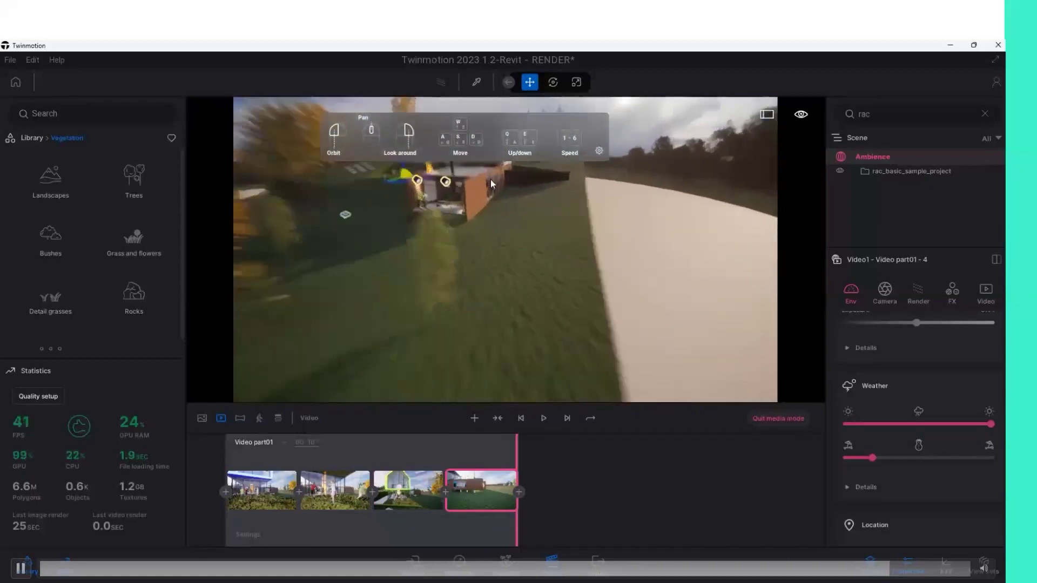
mouse_move(503, 186)
mouse_down()
mouse_move(620, 180)
mouse_move(727, 158)
mouse_up()
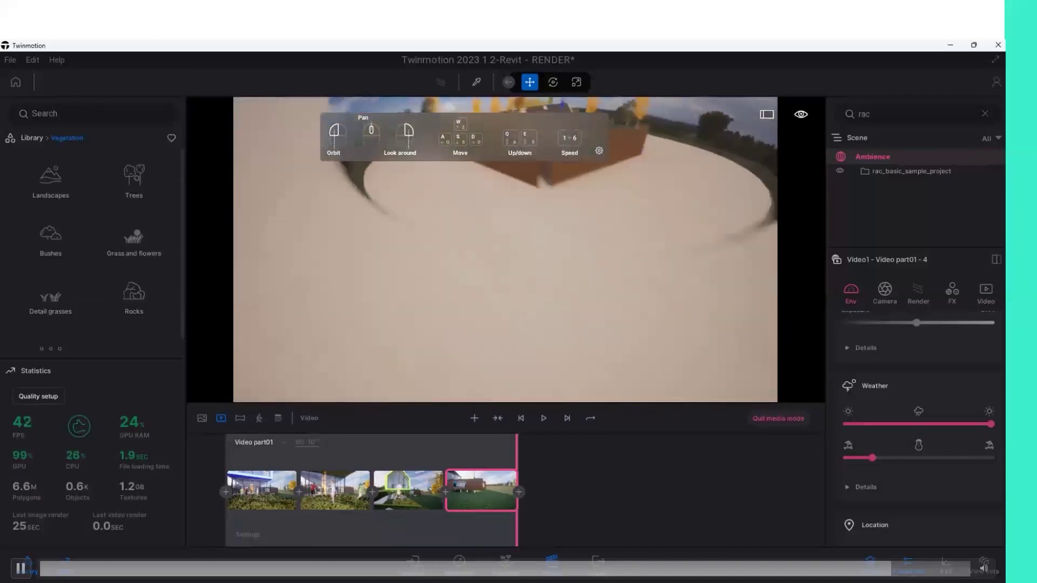
Delete the fourth keyframe and focus the camera on the concrete wall.
click(479, 490)
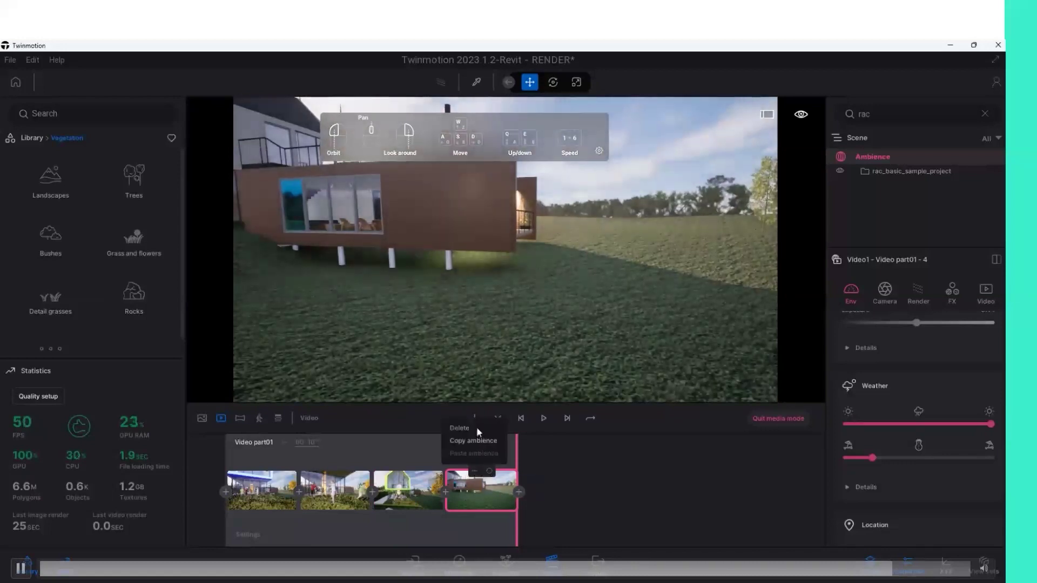
click(477, 426)
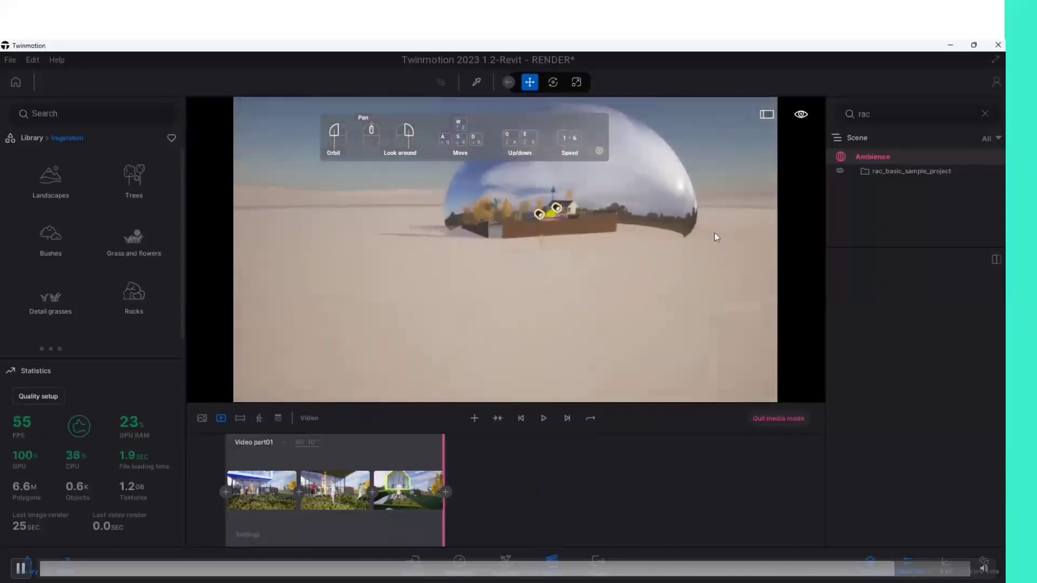
click(591, 211)
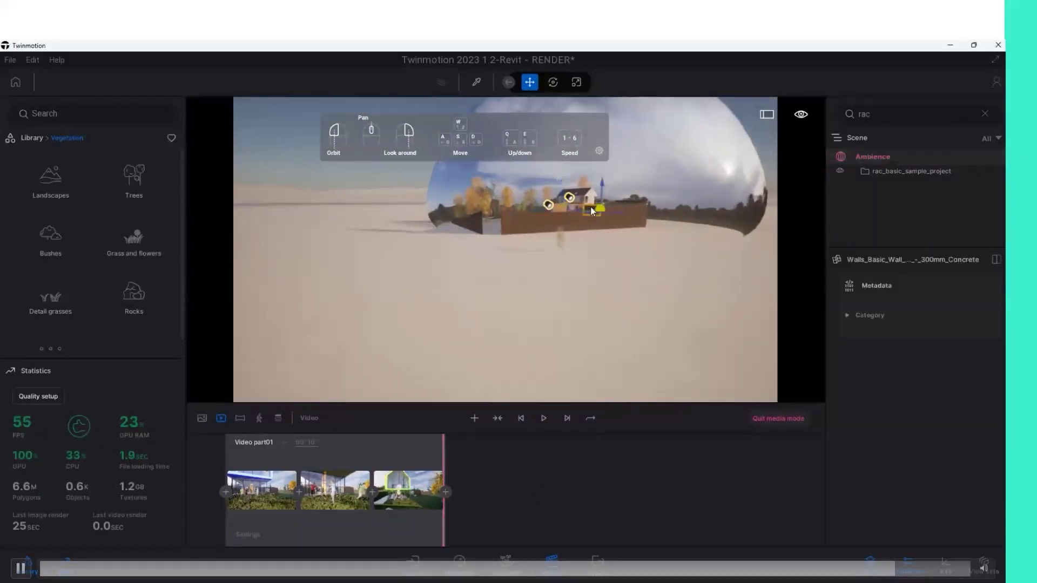
key(f)
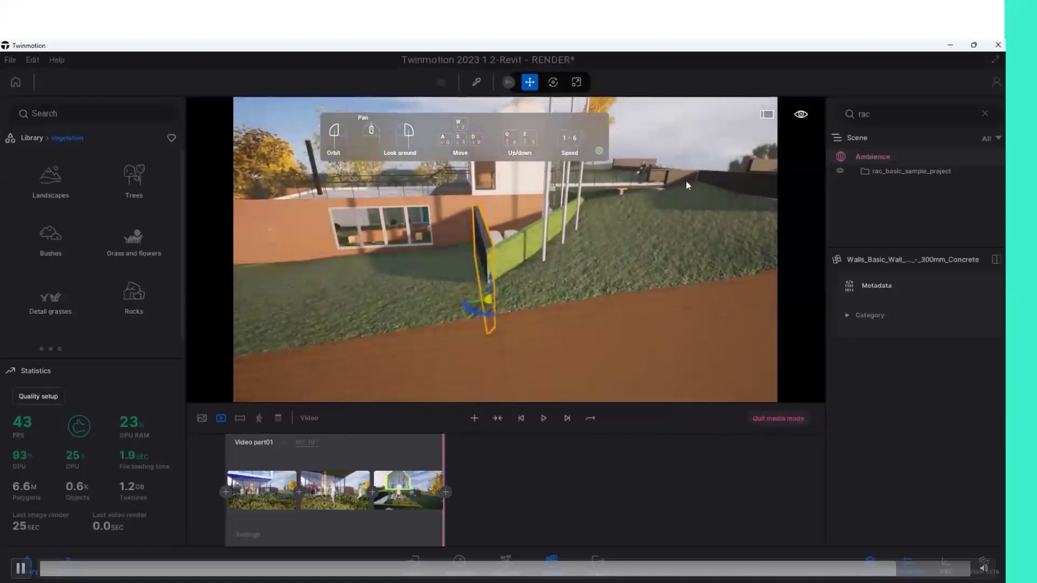
key(f)
key(f)
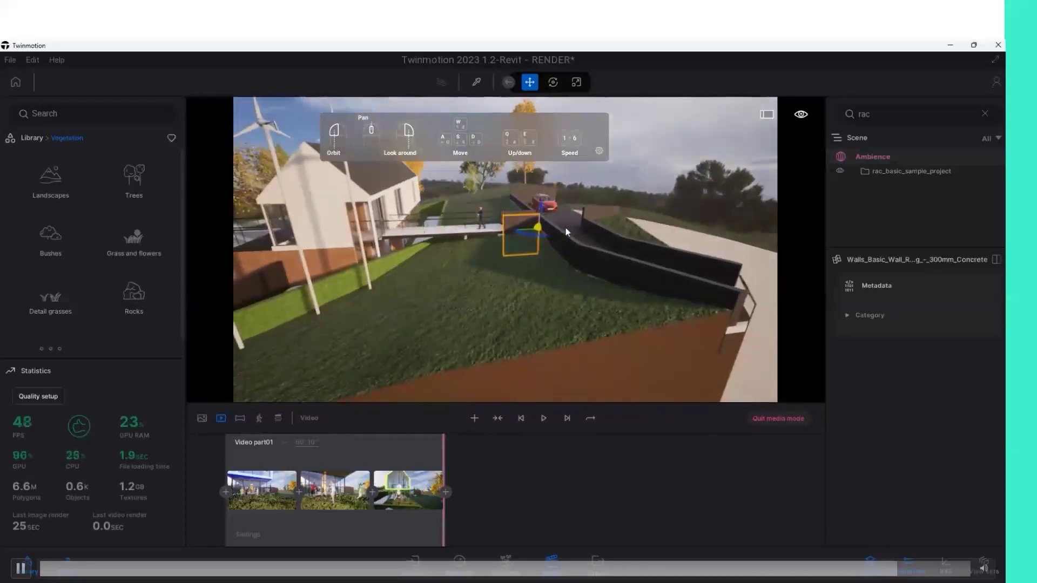
key(f)
Add a new fourth keyframe with an elevated view across the walkway and driveway.
key(f)
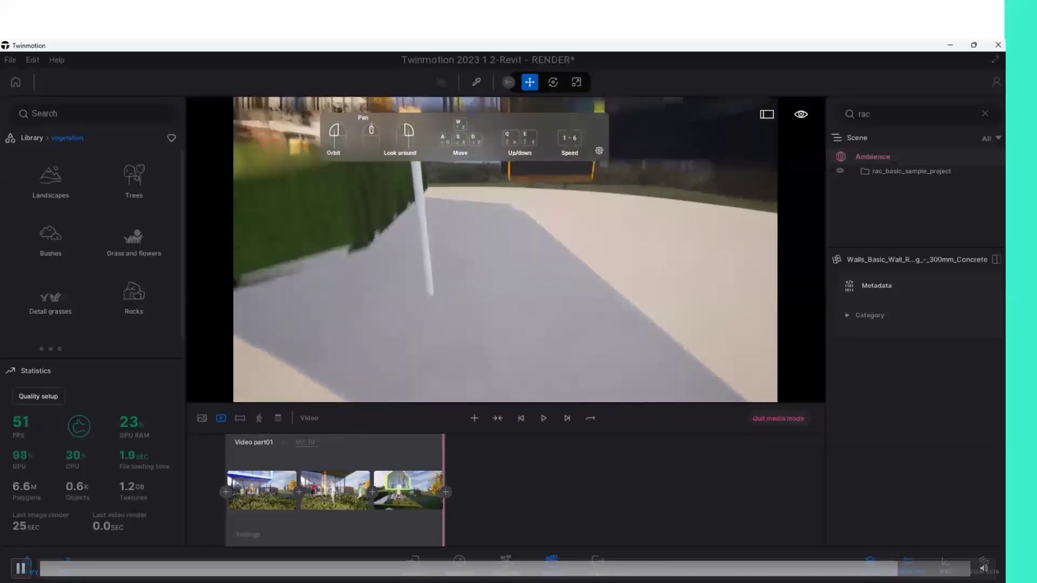
click(448, 491)
key(f)
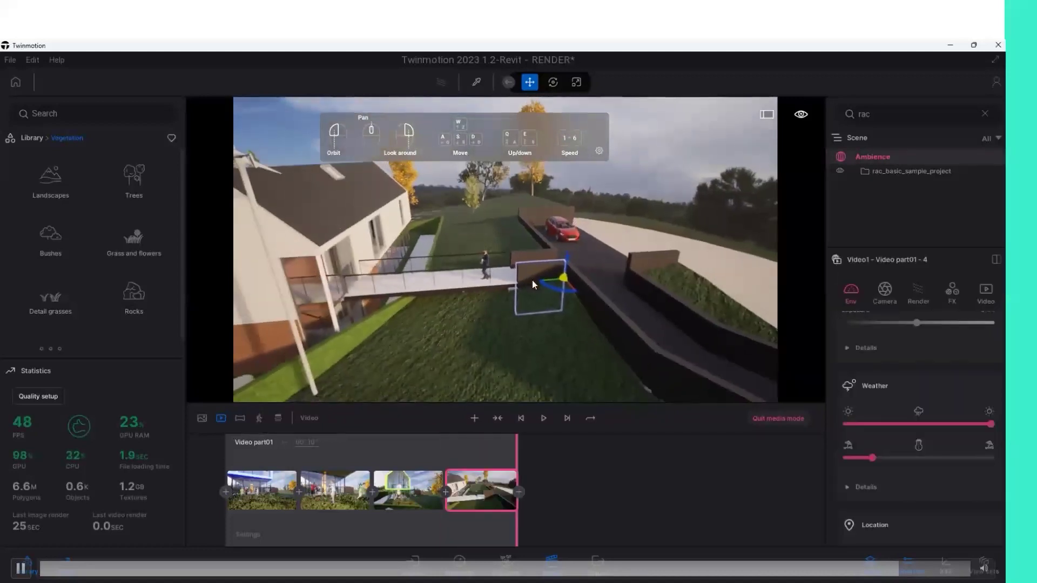
mouse_move(532, 281)
mouse_down()
mouse_move(387, 313)
mouse_move(441, 339)
mouse_move(442, 259)
mouse_up()
scroll(699, 196, up, 5)
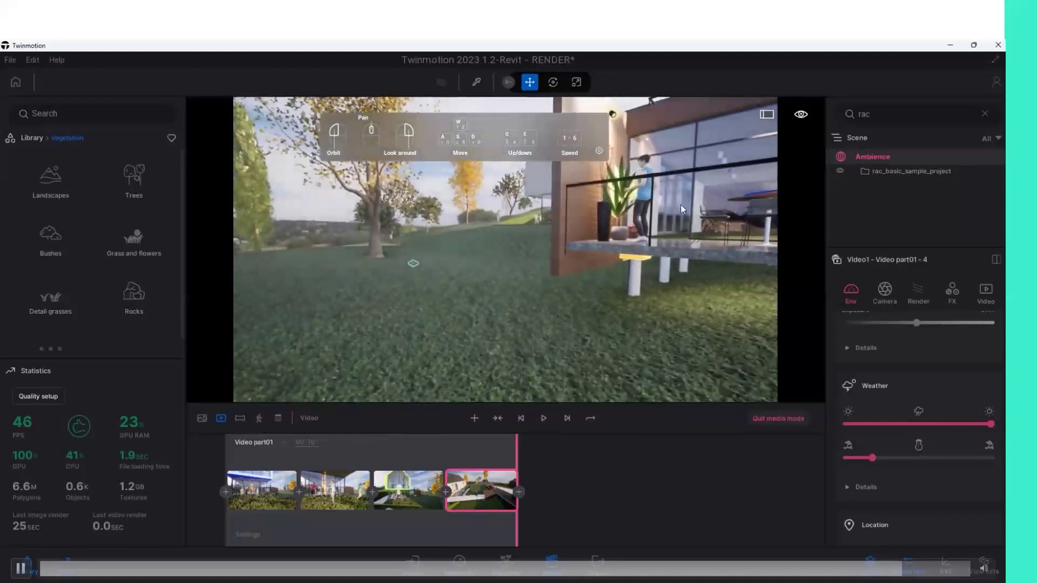
scroll(664, 217, down, 5)
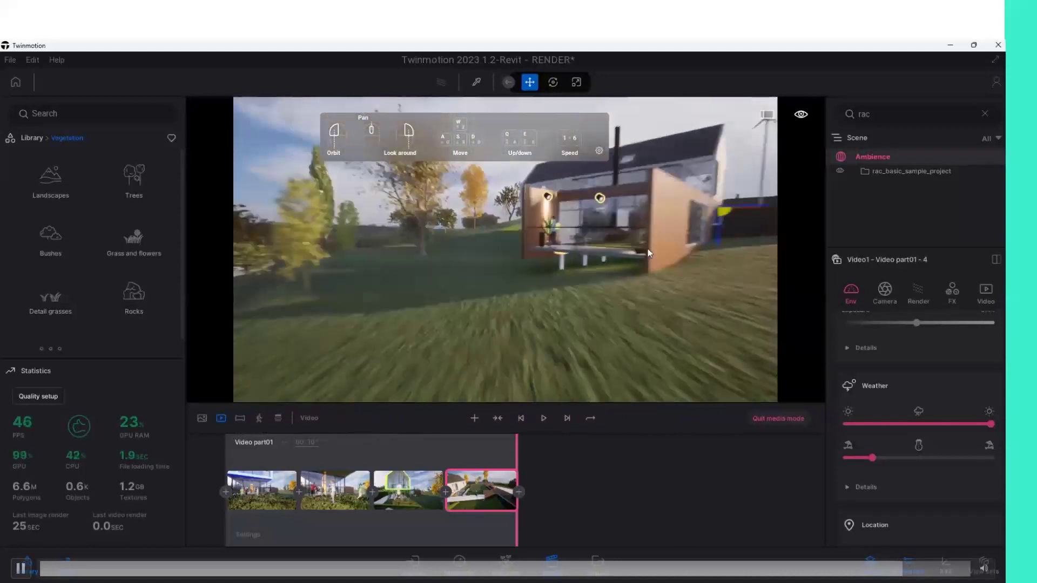
scroll(647, 248, down, 5)
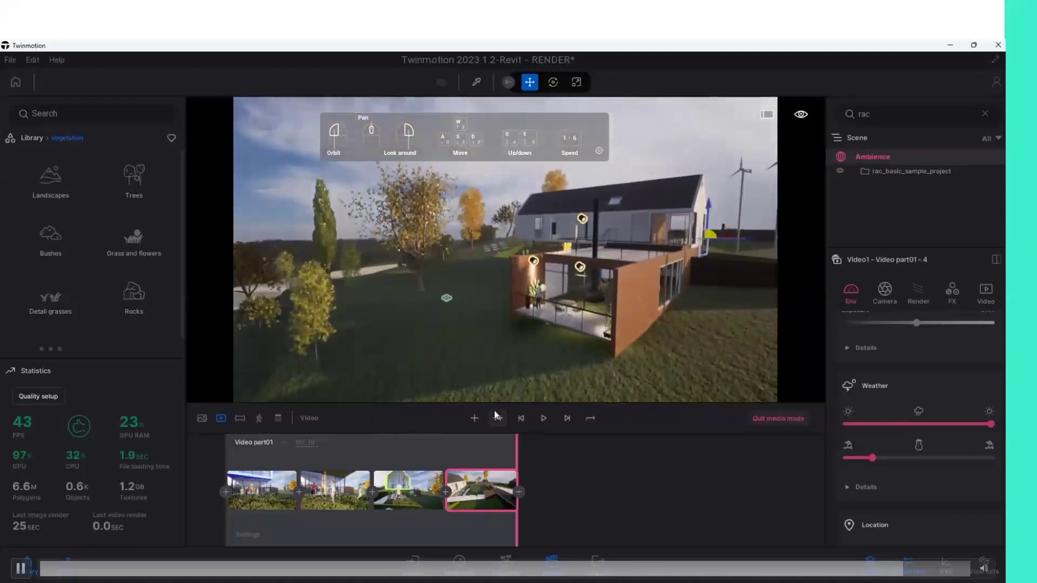
Remove all images from the export and adjust the video framerate.
click(595, 571)
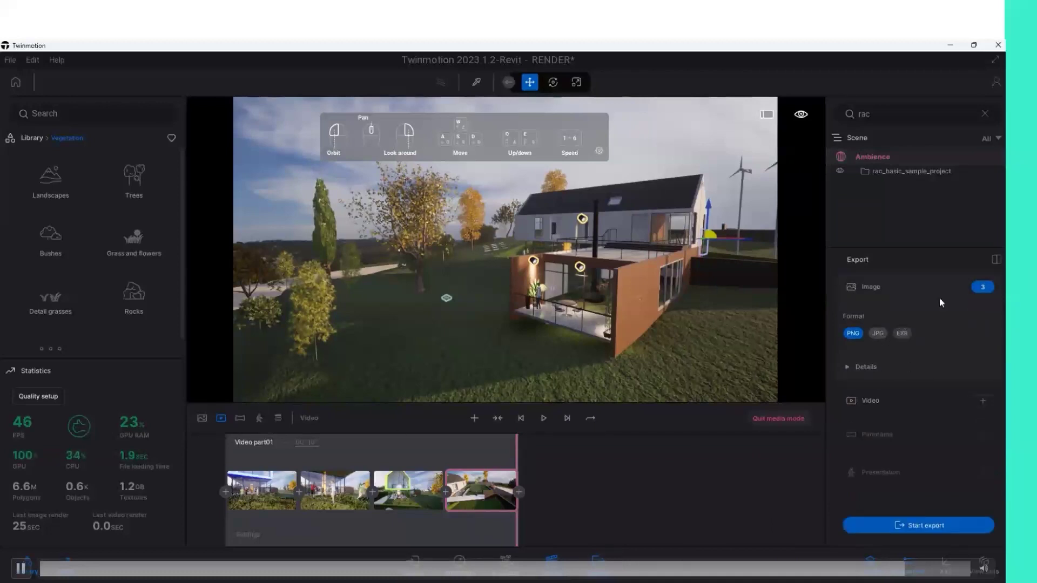
click(980, 323)
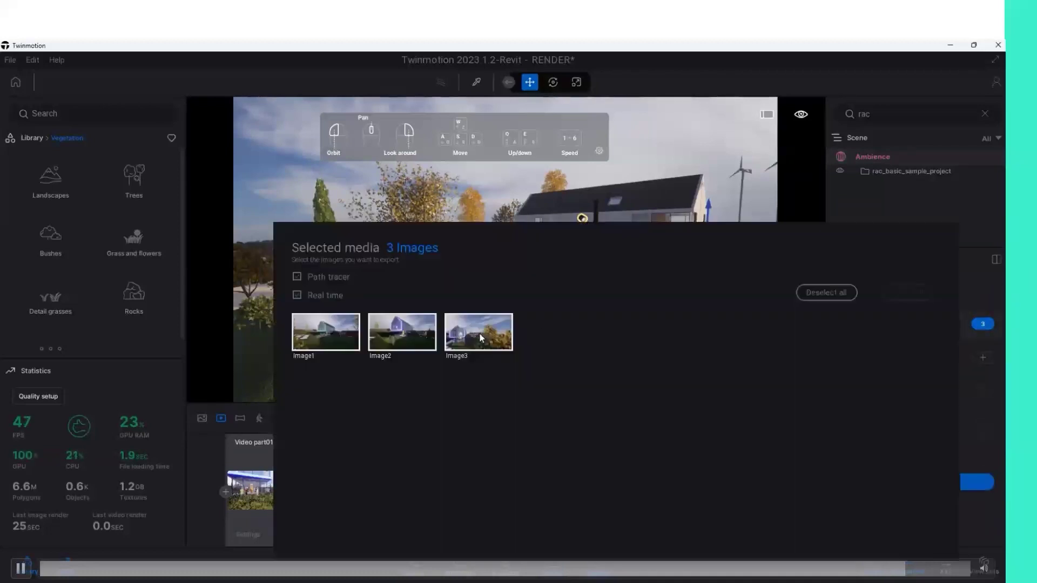
click(817, 292)
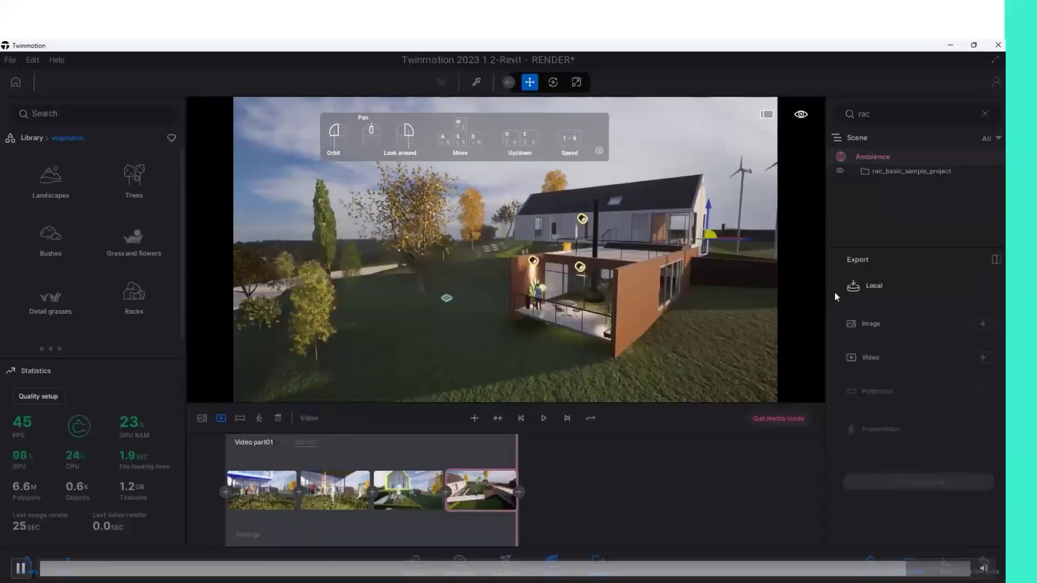
click(884, 354)
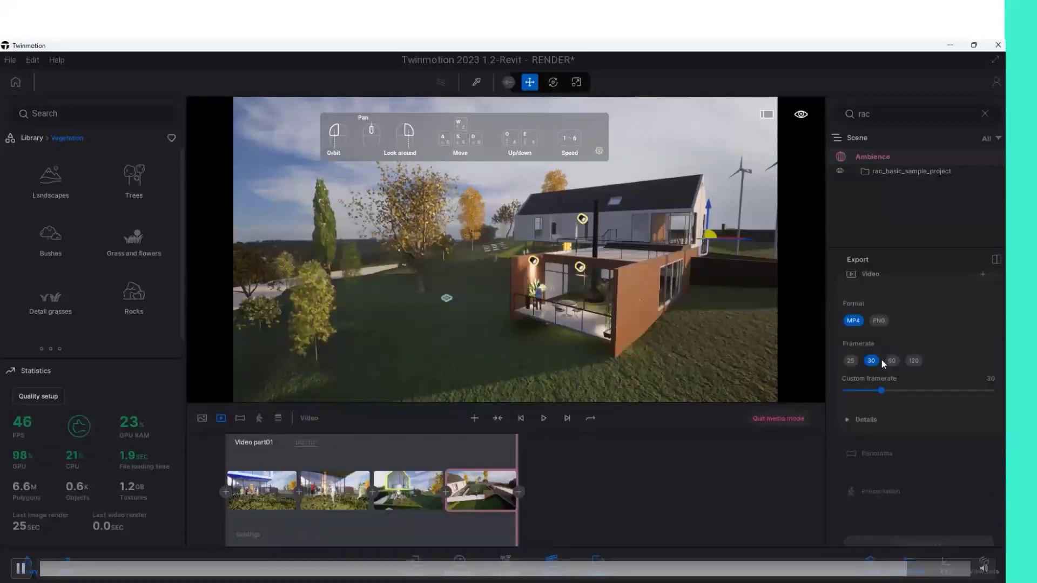
click(891, 359)
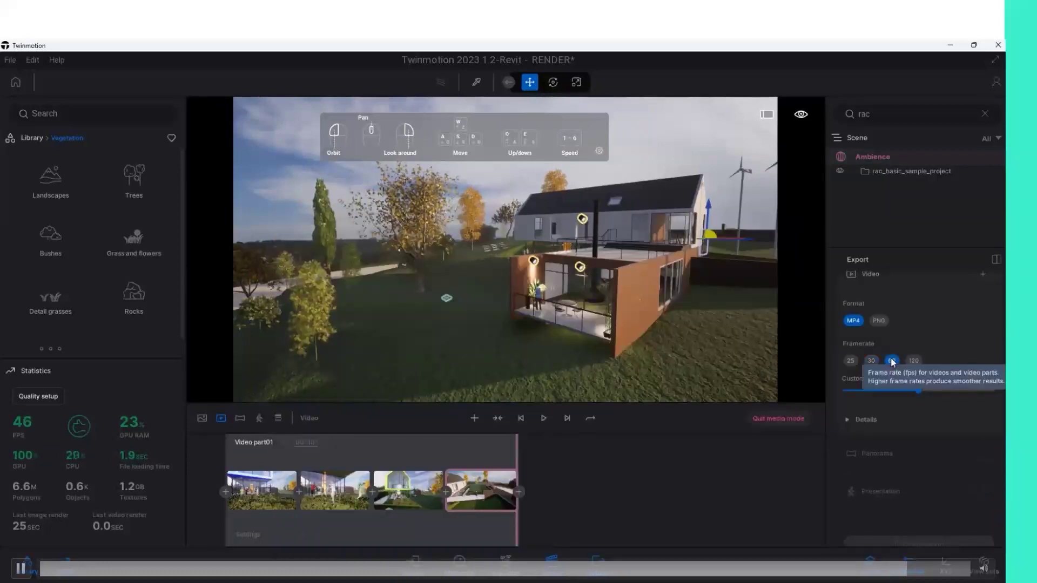
Expand the video Details and keep Video mode at 3D after trying 360.
click(896, 425)
scroll(896, 425, down, 2)
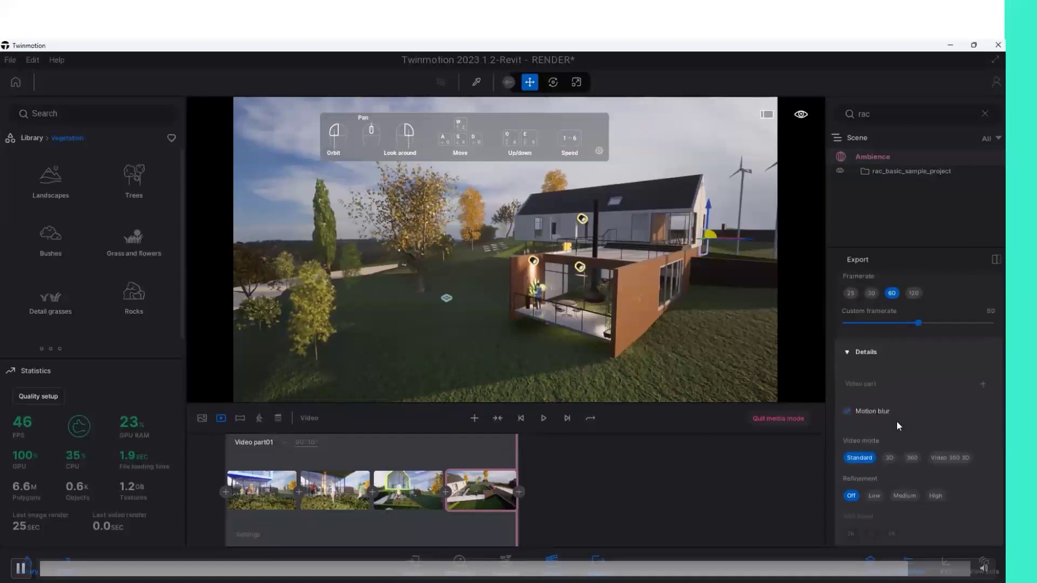
scroll(898, 426, down, 1)
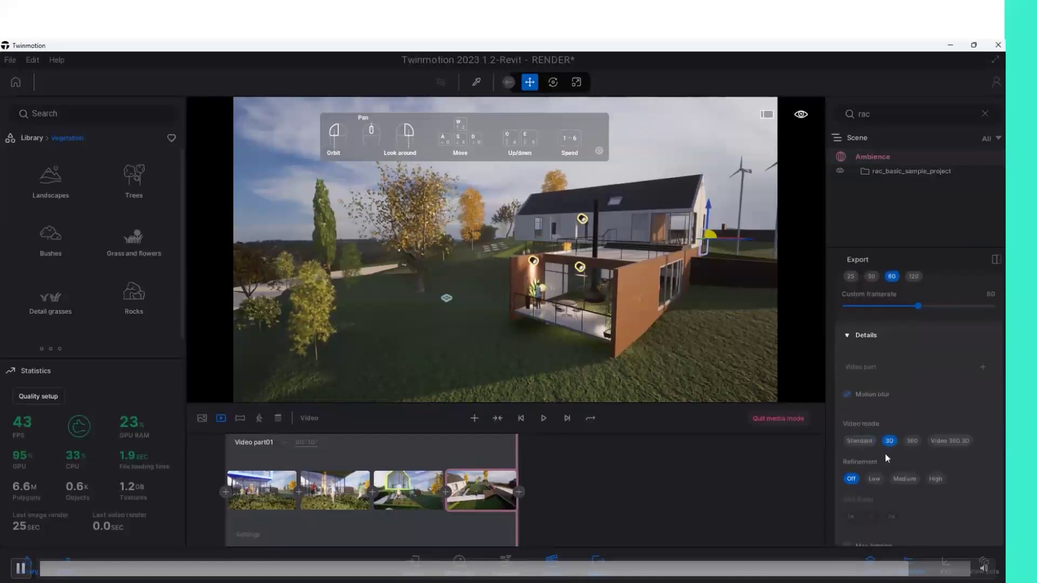
click(910, 442)
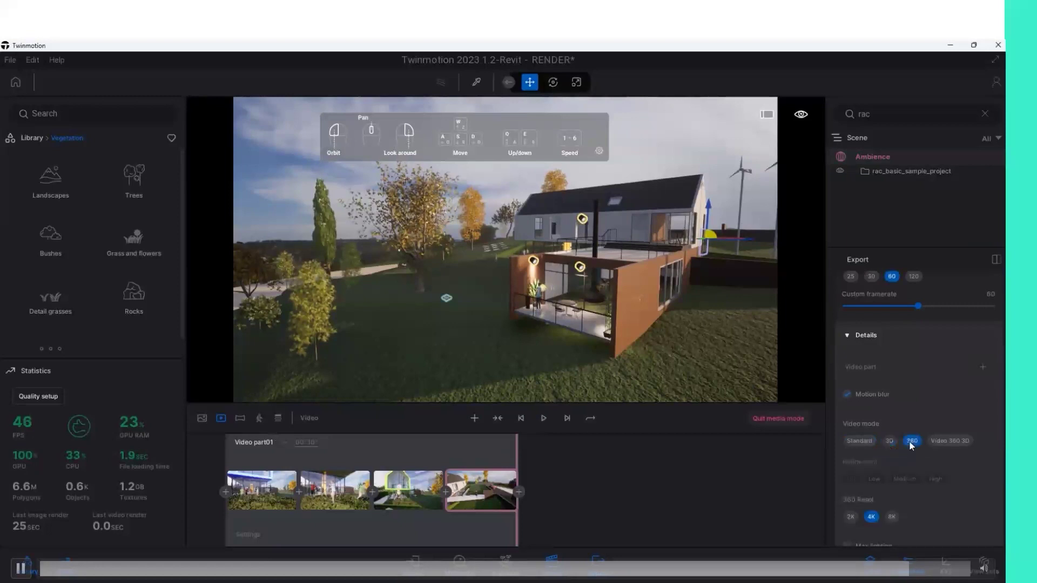
click(886, 441)
scroll(884, 443, down, 1)
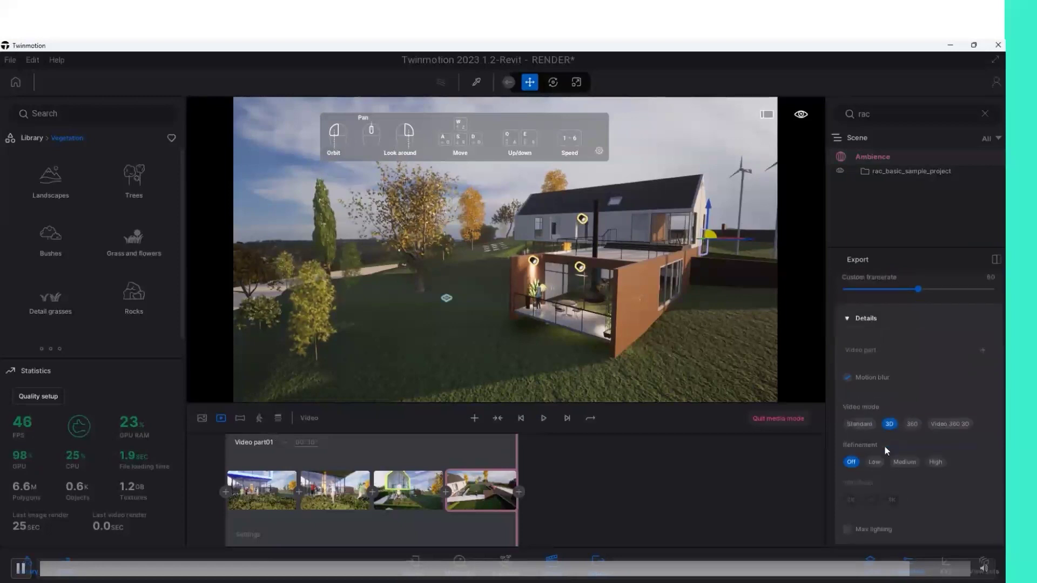
click(940, 461)
Set the video Refinement level to Low.
scroll(932, 346, up, 2)
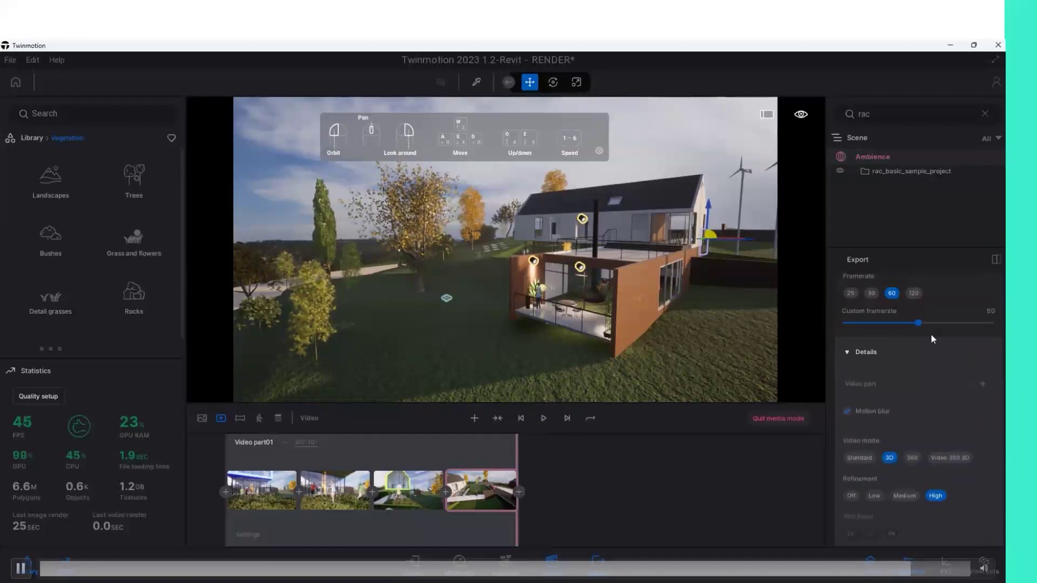
scroll(961, 415, up, 2)
scroll(961, 414, up, 3)
scroll(961, 415, up, 4)
scroll(961, 415, down, 2)
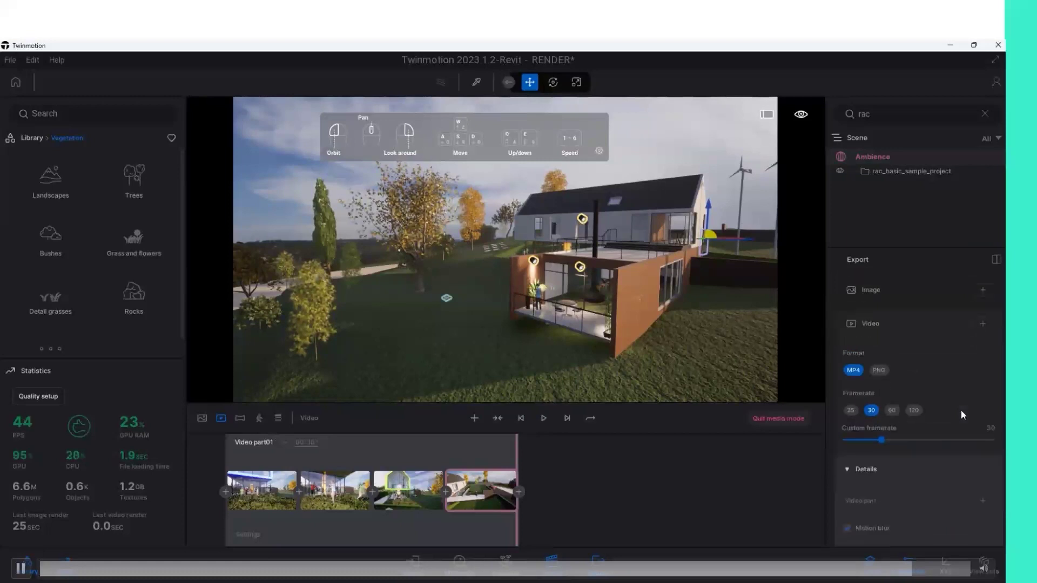
scroll(961, 415, down, 4)
scroll(961, 412, down, 5)
scroll(961, 411, down, 2)
scroll(961, 412, up, 3)
scroll(961, 411, up, 6)
scroll(952, 466, down, 4)
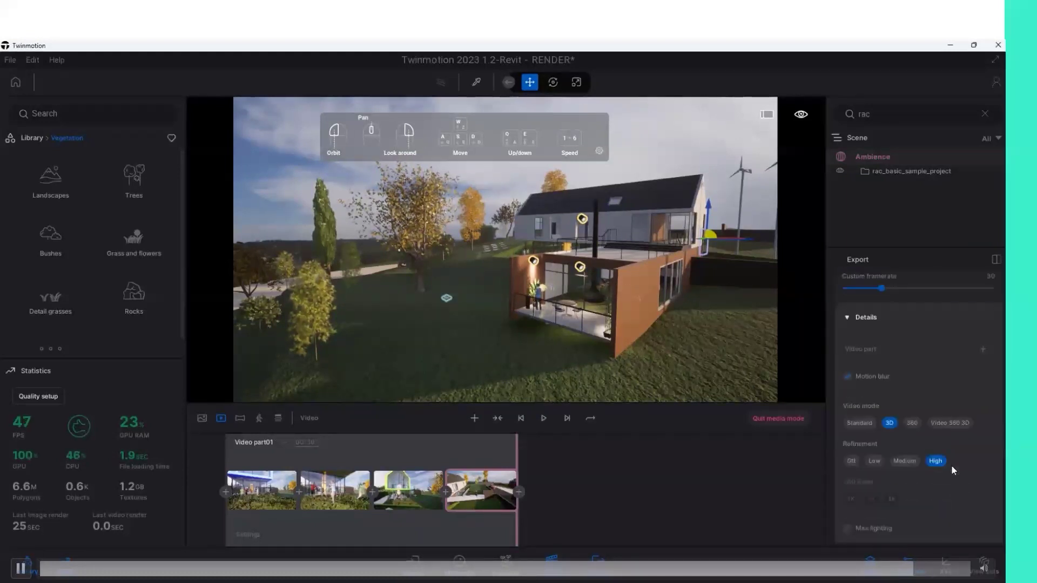
scroll(950, 464, down, 4)
click(904, 334)
scroll(914, 471, up, 2)
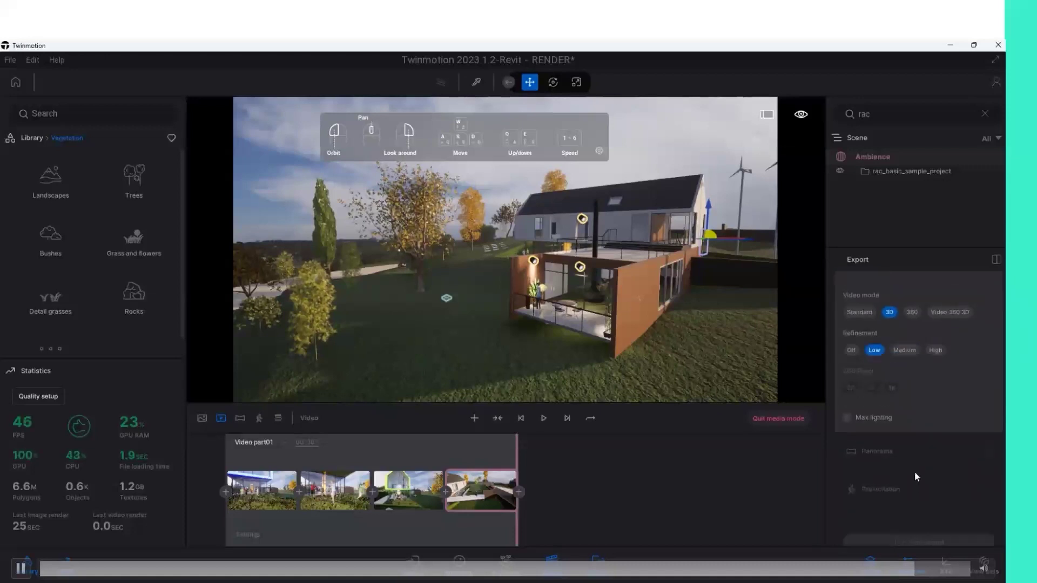
scroll(870, 331, up, 1)
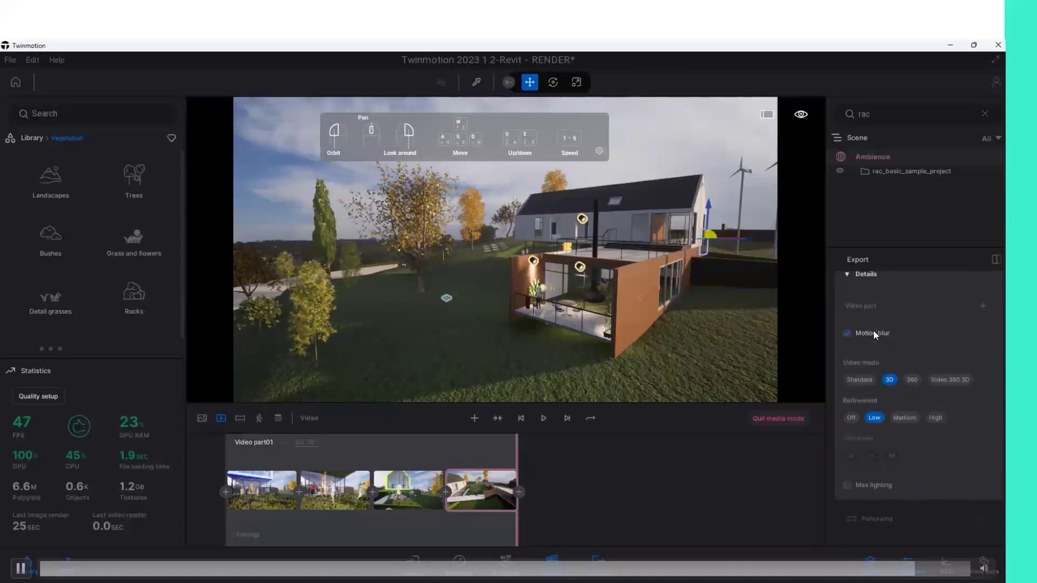
Select only Video1_Video part01 for export.
click(983, 307)
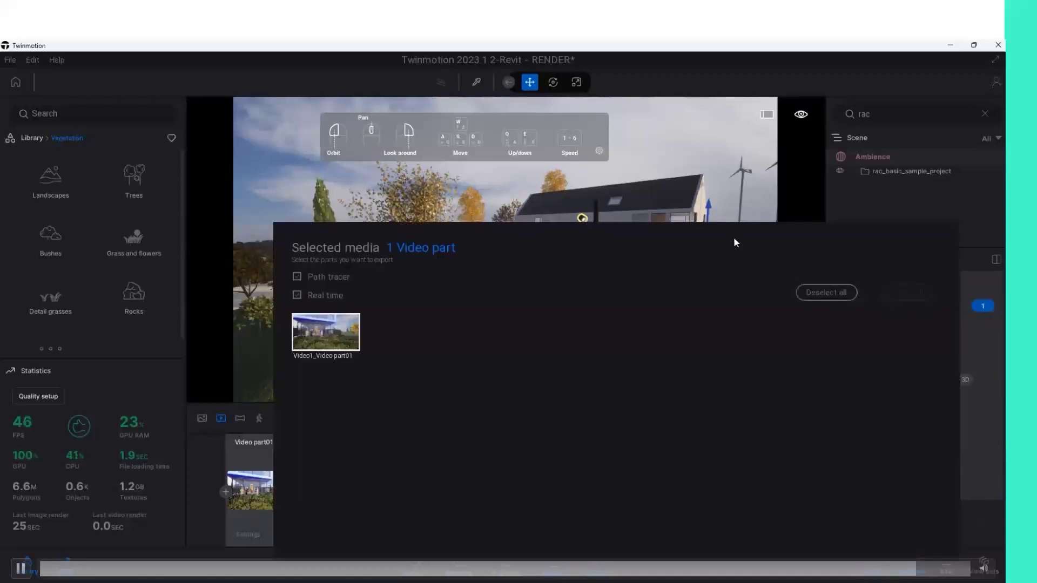
click(779, 202)
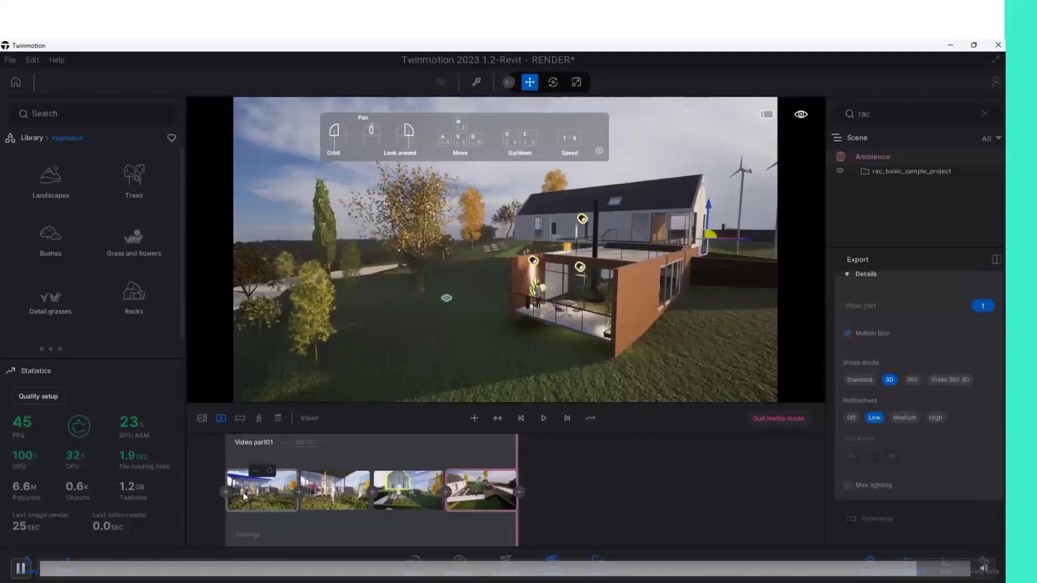
click(298, 496)
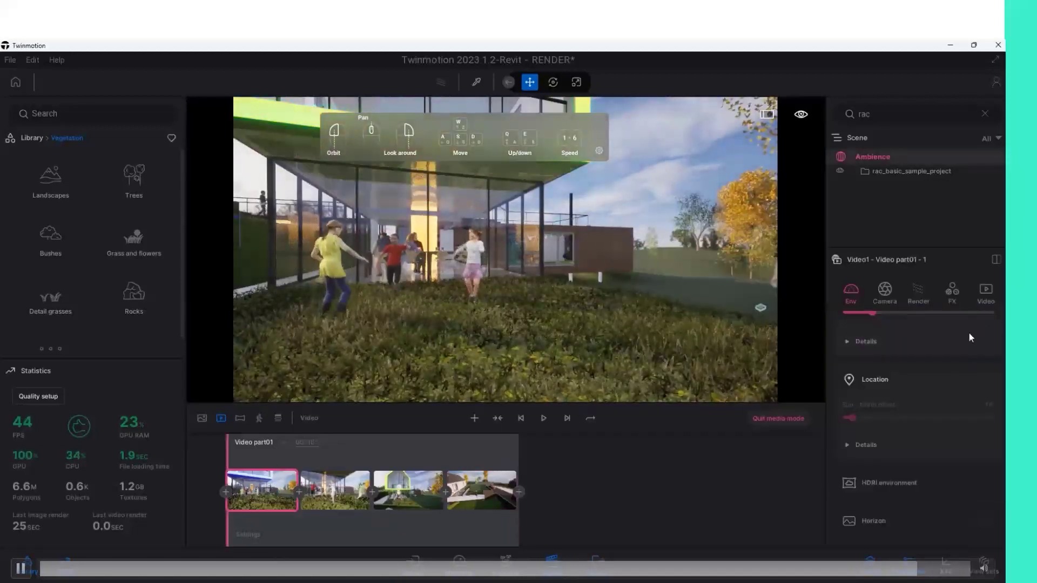
click(714, 513)
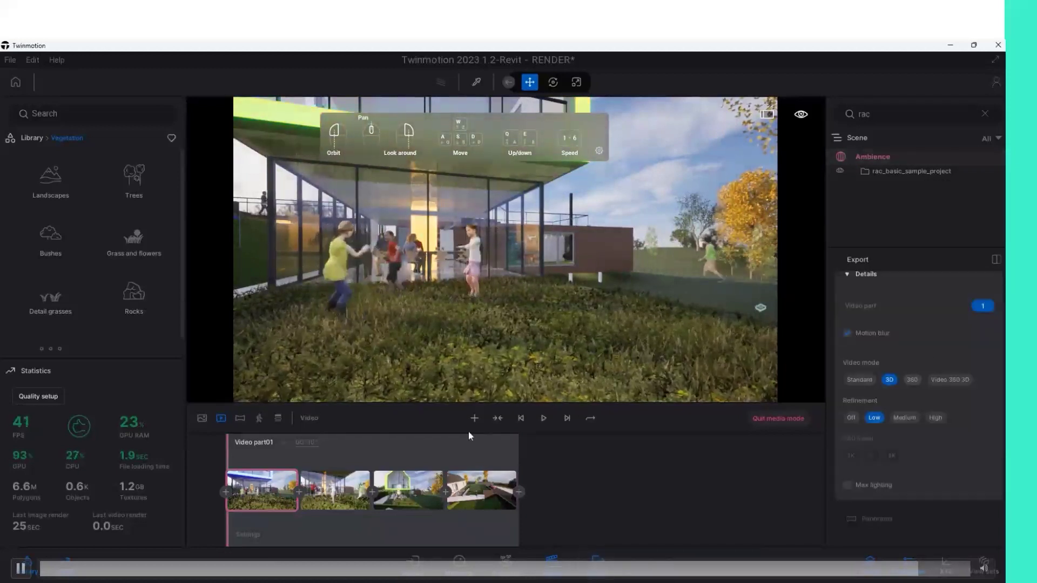
Play back the camera animation along the path from the start.
click(544, 418)
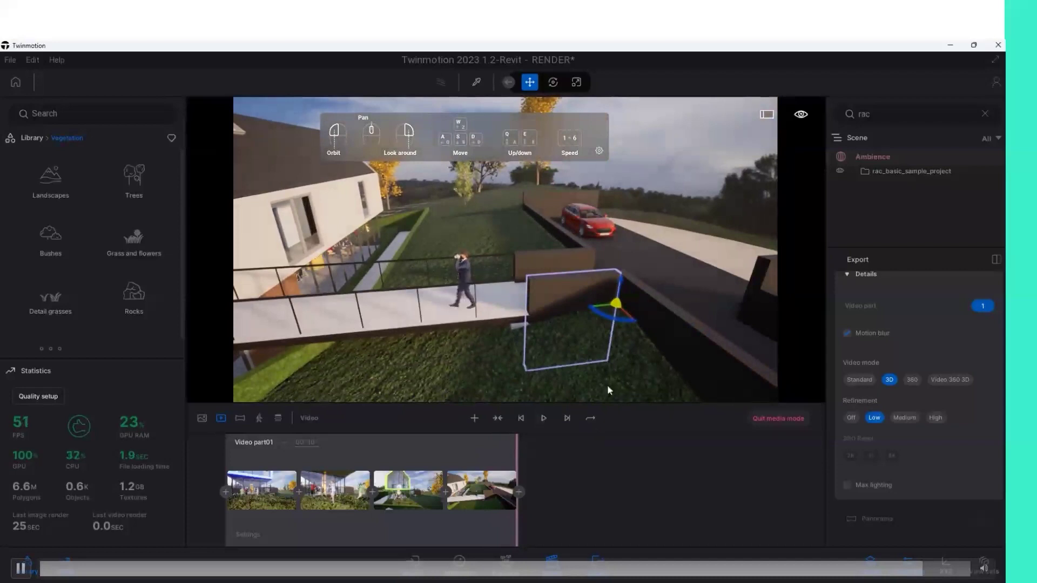
scroll(912, 445, down, 2)
scroll(913, 444, down, 1)
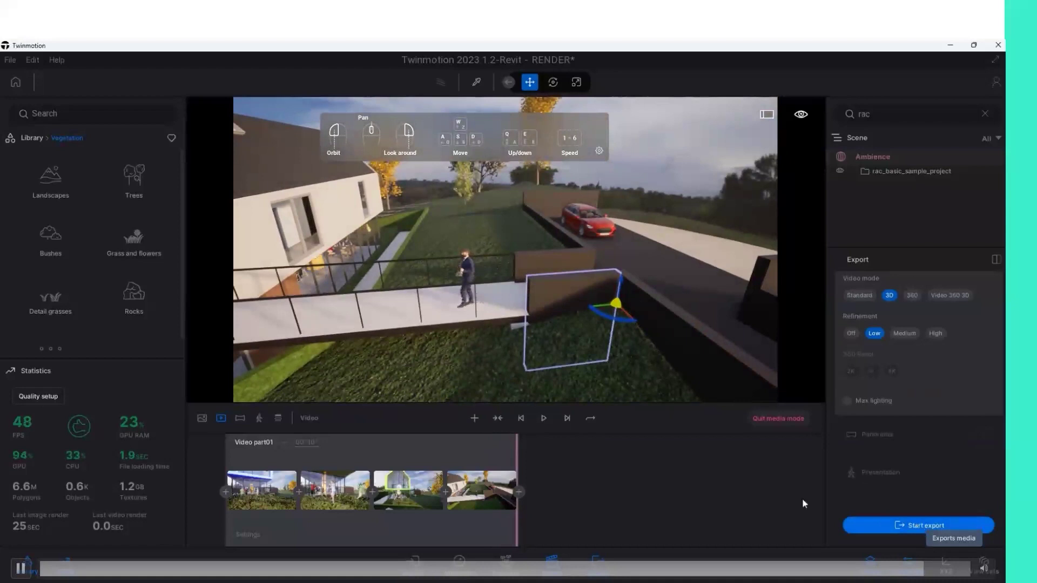
click(549, 420)
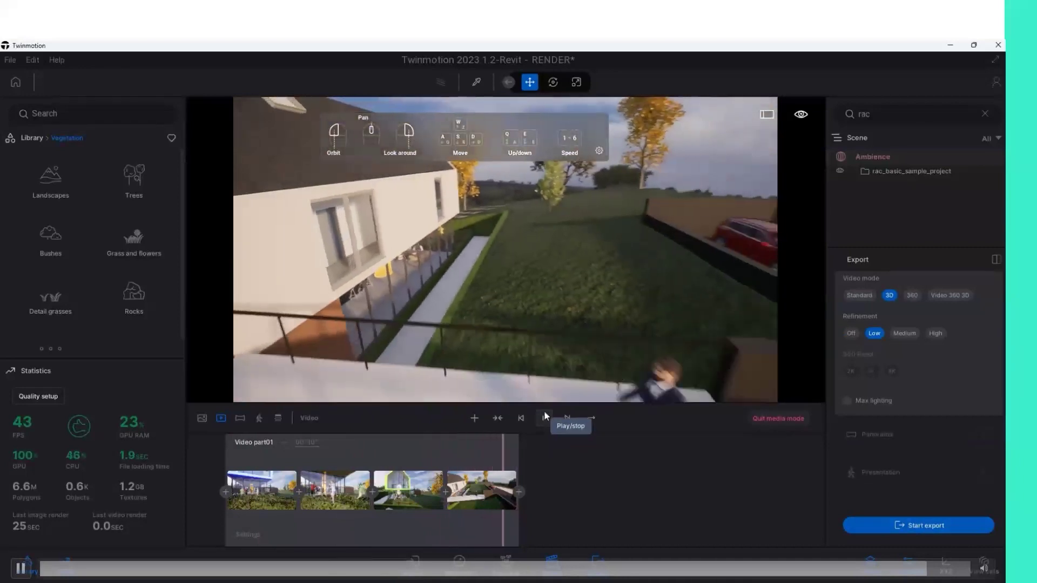
Add a fifth keyframe at the path end, viewing the side of the house.
click(519, 491)
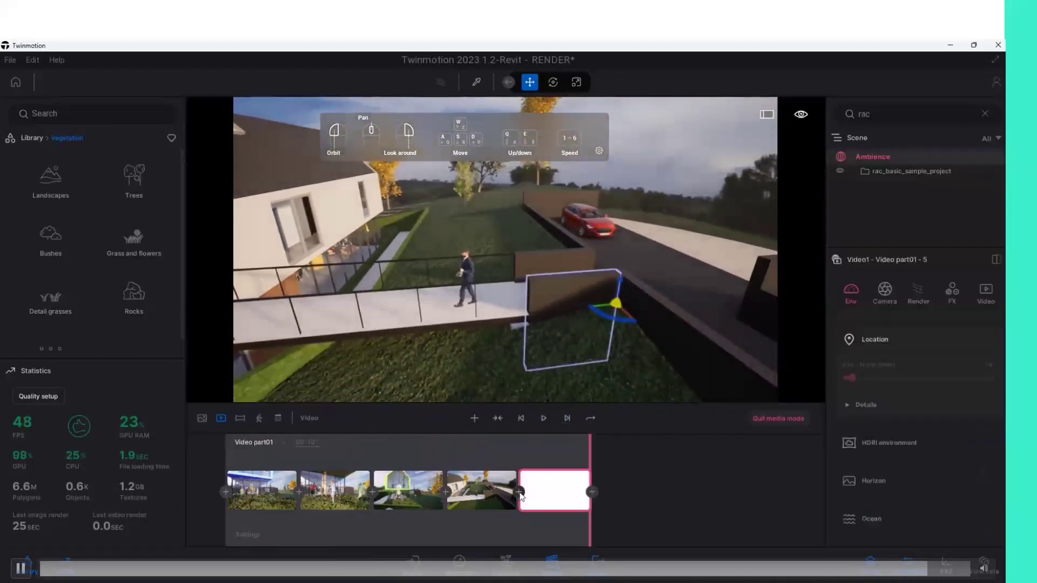
mouse_move(552, 326)
mouse_down()
mouse_move(433, 316)
mouse_move(352, 346)
mouse_move(385, 329)
mouse_move(438, 336)
mouse_move(676, 285)
mouse_up()
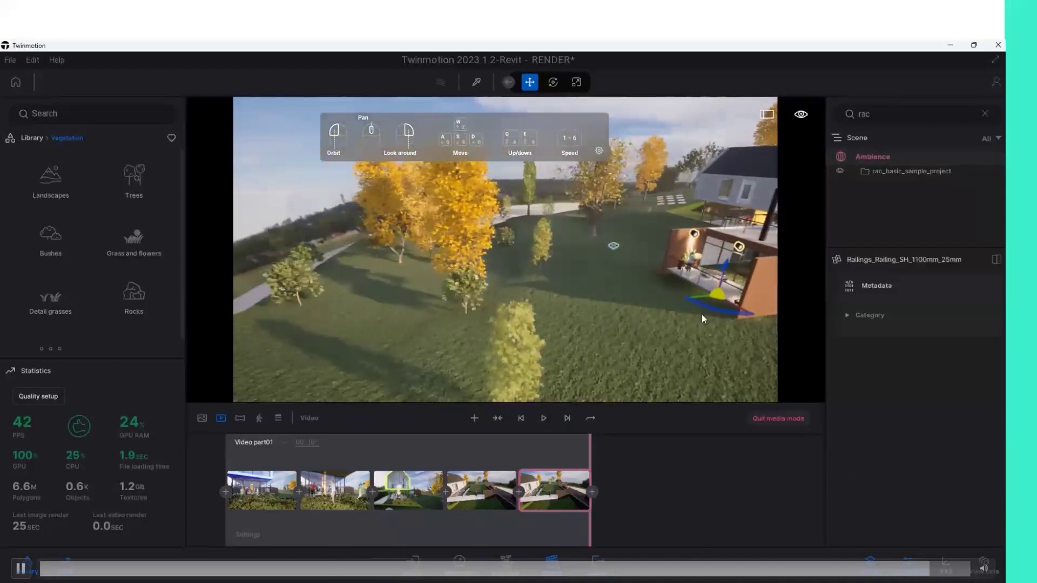
scroll(702, 314, up, 5)
scroll(640, 300, down, 5)
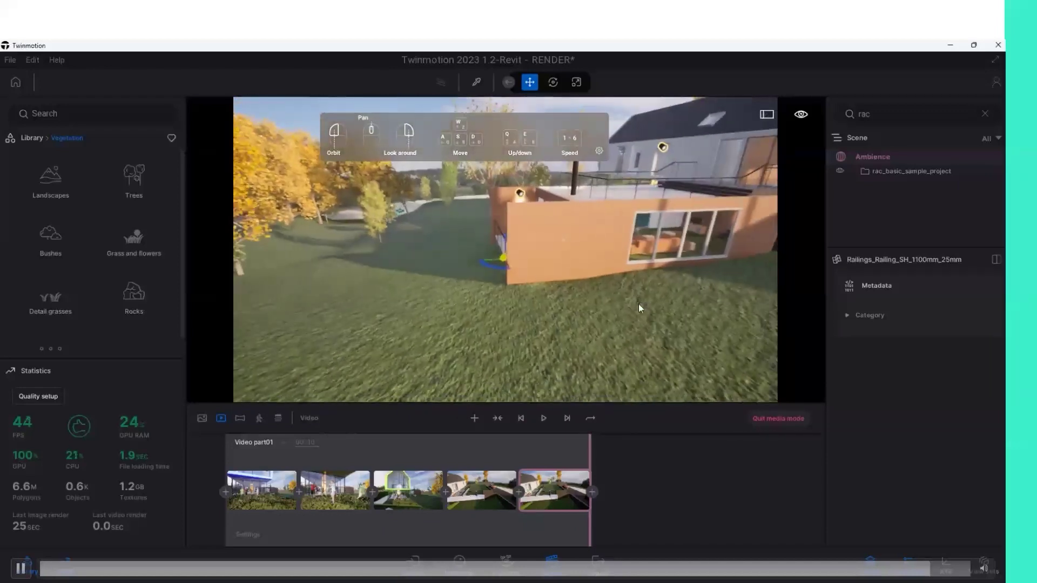
mouse_move(614, 295)
mouse_down()
mouse_move(649, 277)
mouse_move(646, 309)
mouse_move(635, 291)
mouse_up()
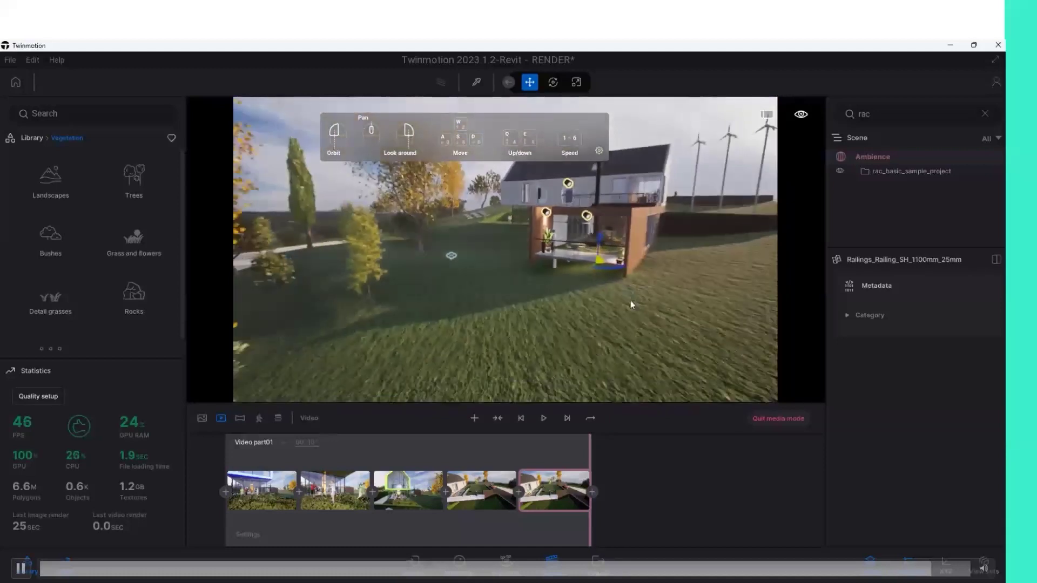
click(547, 505)
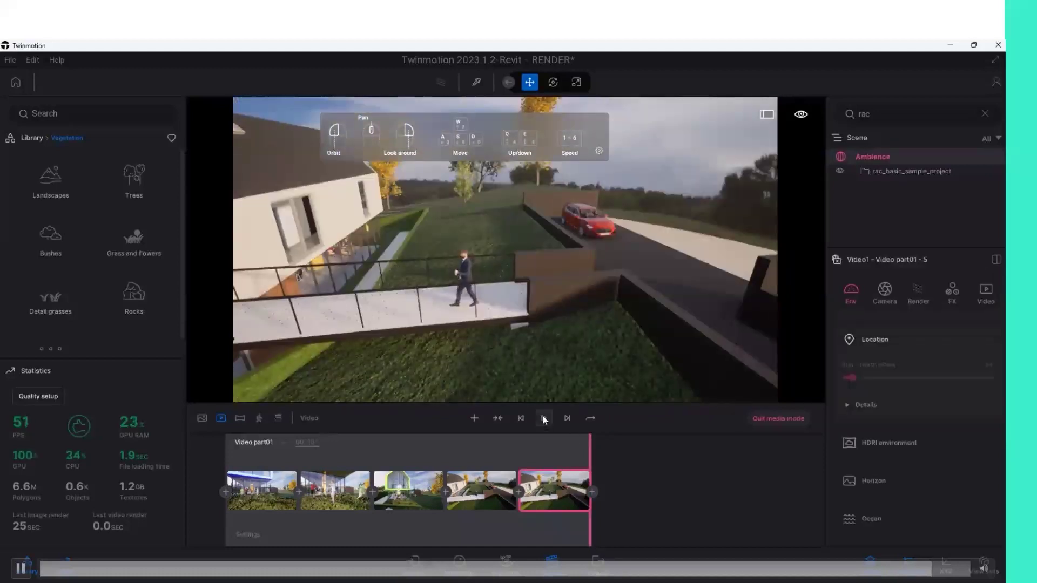
Replace the last keyframe with a ground-level fifth keyframe beside the house.
click(543, 418)
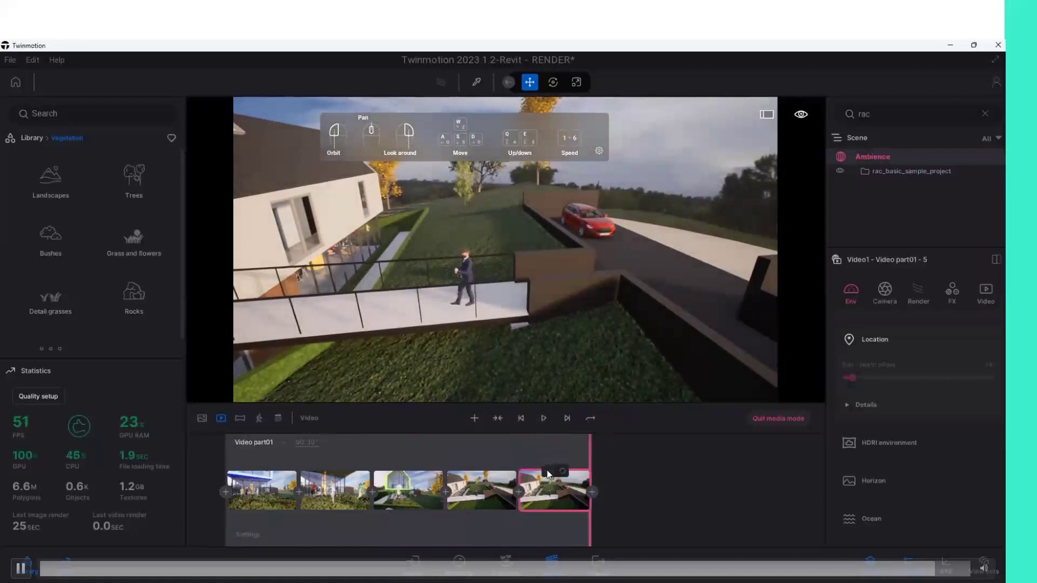
click(542, 428)
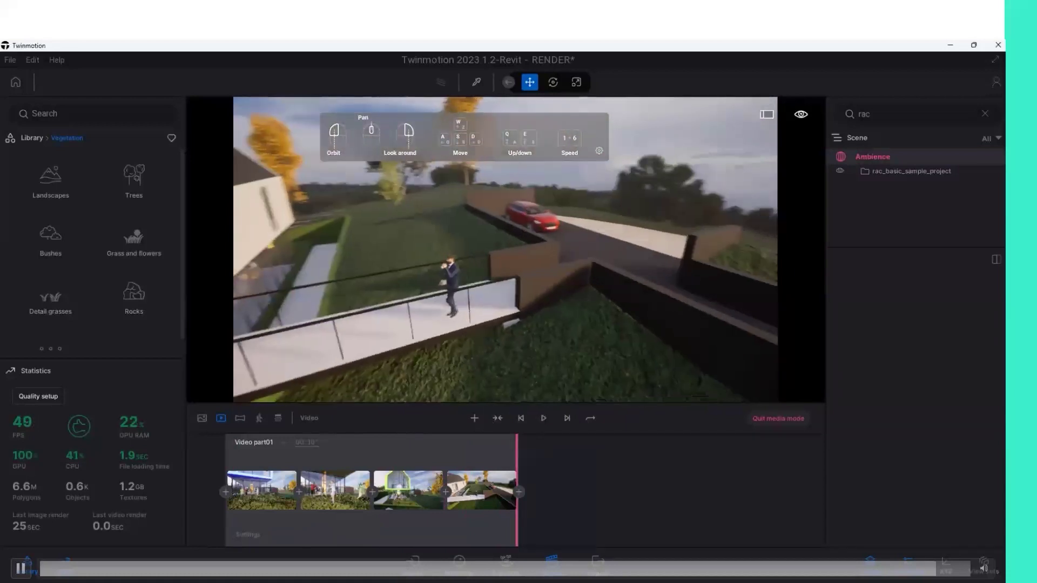
drag(506, 353, 514, 309)
mouse_move(416, 349)
mouse_down()
mouse_move(420, 308)
mouse_move(326, 267)
mouse_move(255, 273)
mouse_up()
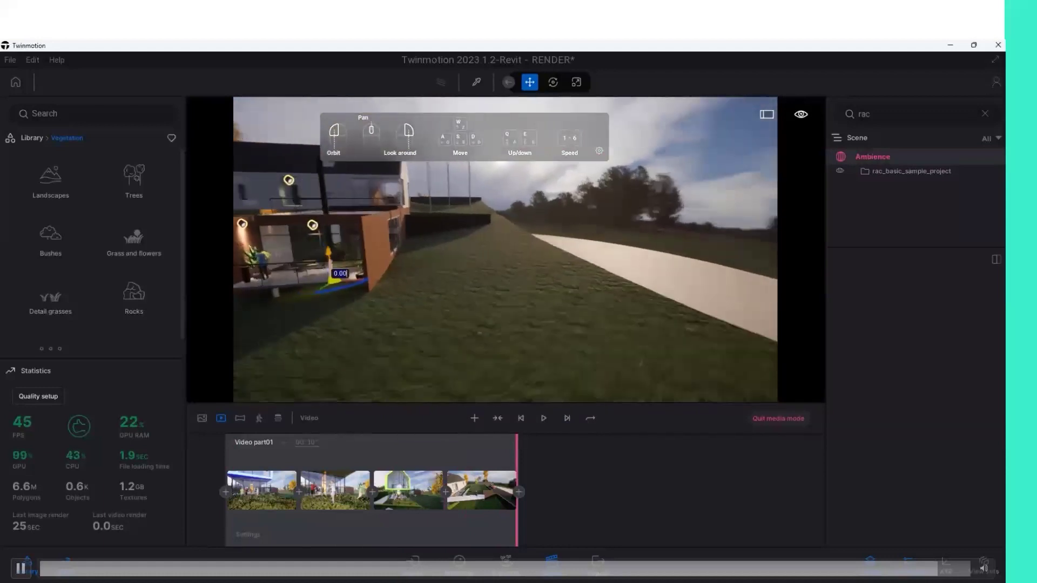
click(518, 493)
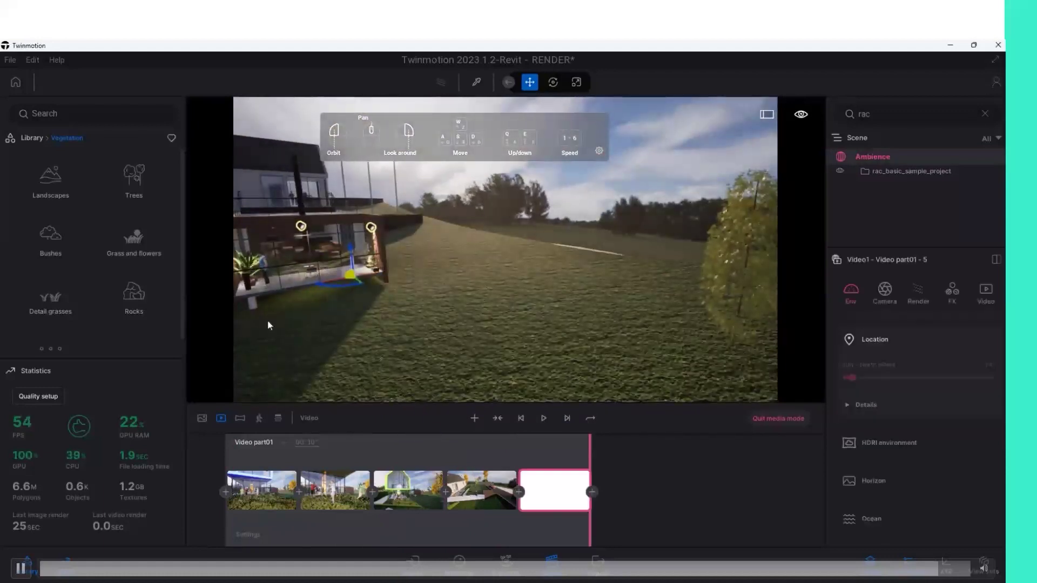
Move the camera toward the lit balcony and add a sixth keyframe at the end.
key(d)
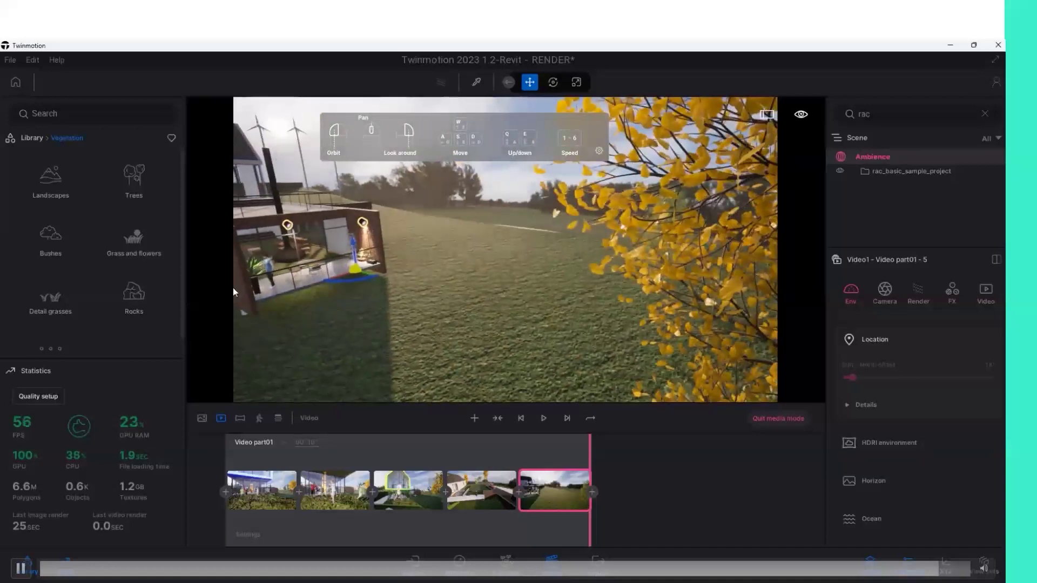
right_drag(232, 287, 428, 270)
drag(427, 270, 324, 275)
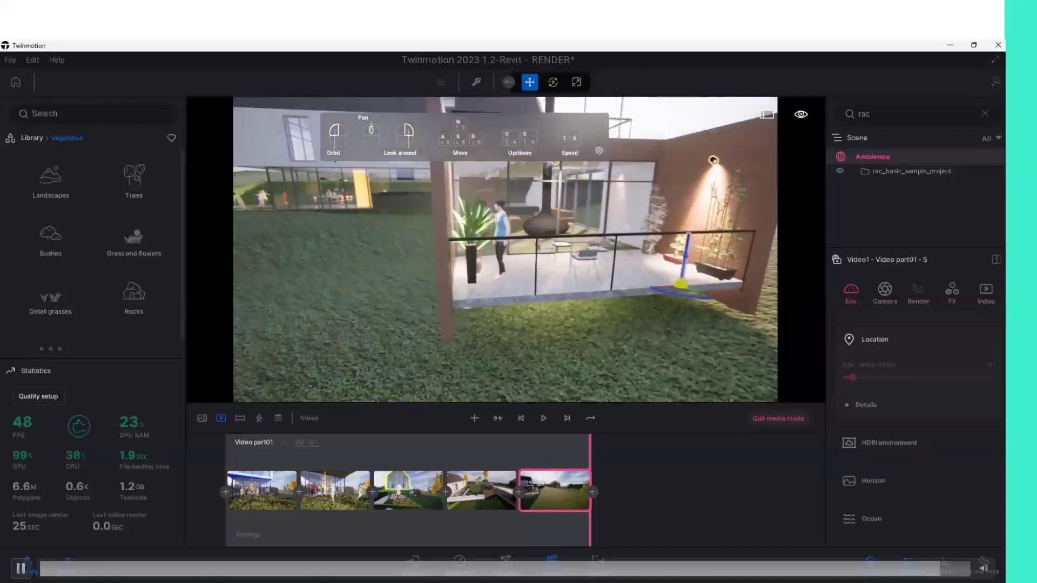
drag(324, 276, 550, 264)
scroll(551, 264, up, 5)
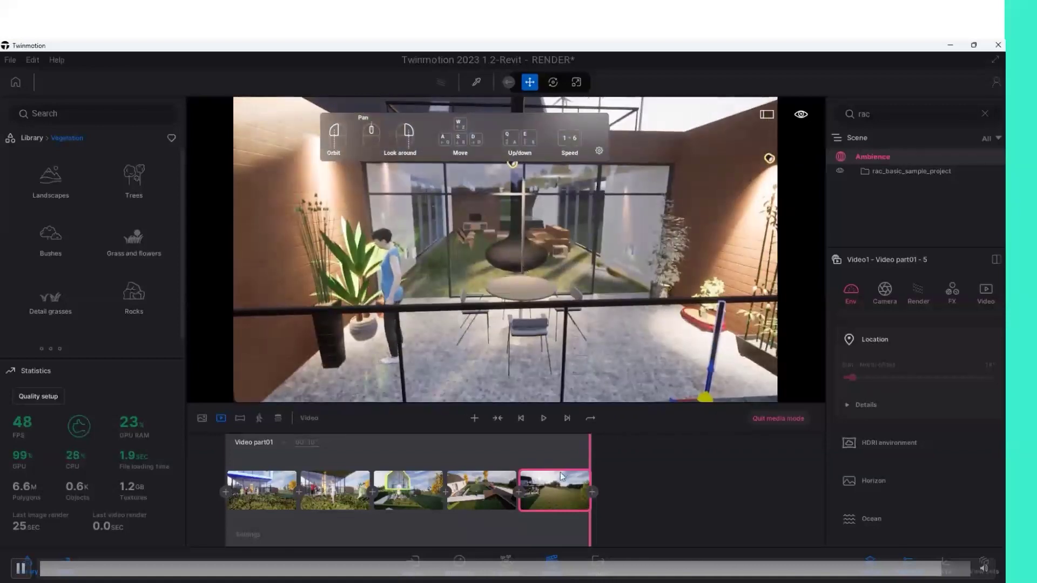
click(521, 418)
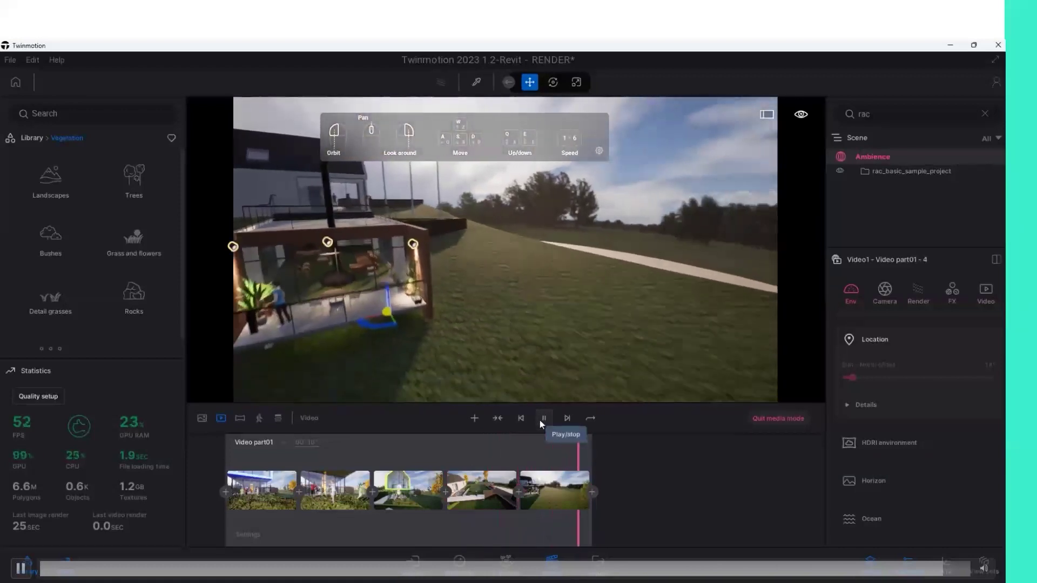
click(592, 491)
Frame the terrace and play back the video path.
drag(278, 280, 277, 280)
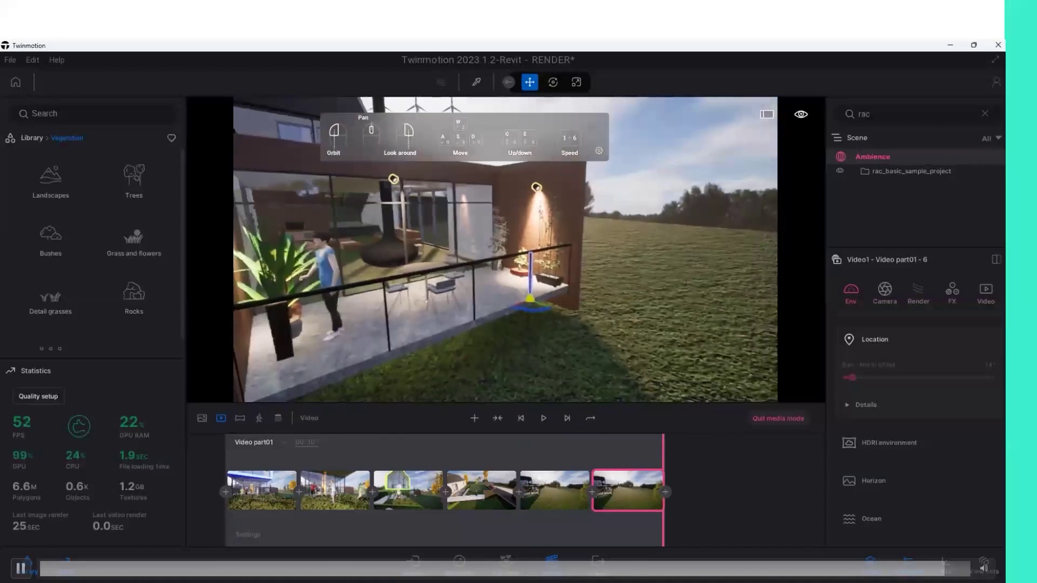
drag(278, 286, 277, 286)
click(544, 418)
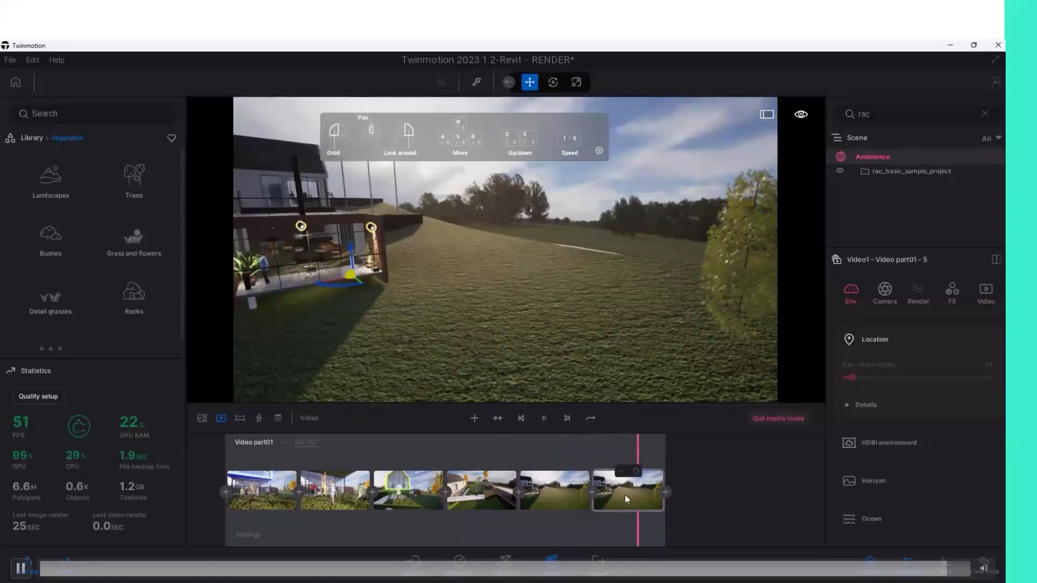
click(621, 470)
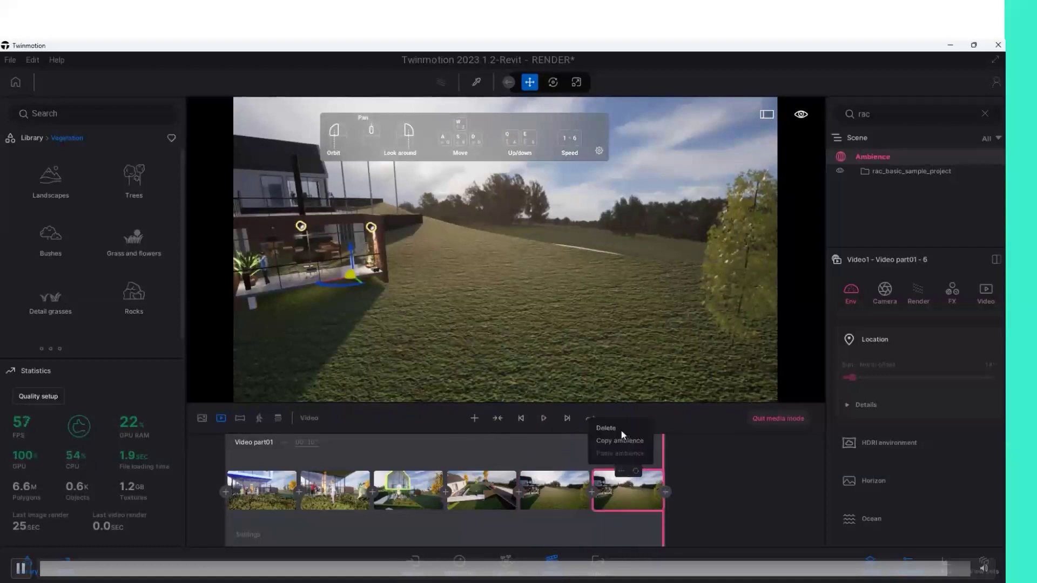
Delete the sixth keyframe and add a new one closer to the terrace.
click(621, 428)
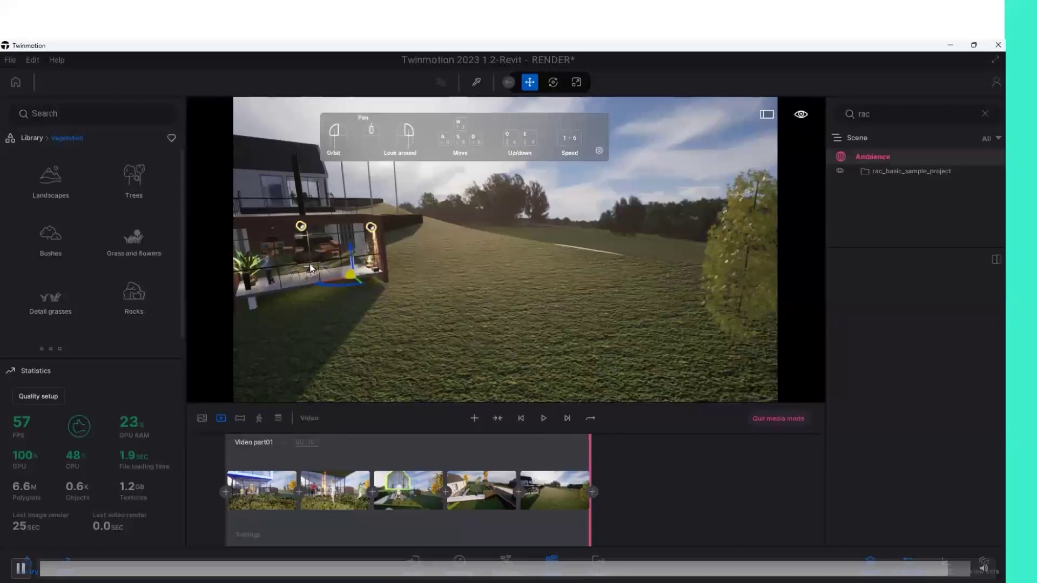
scroll(446, 289, up, 3)
scroll(446, 291, up, 5)
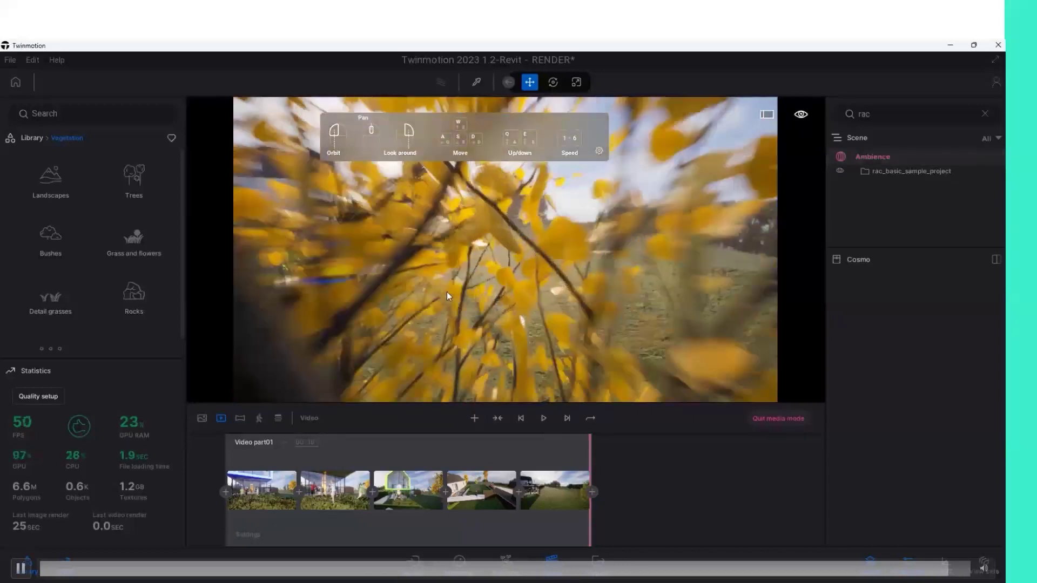
scroll(482, 296, up, 5)
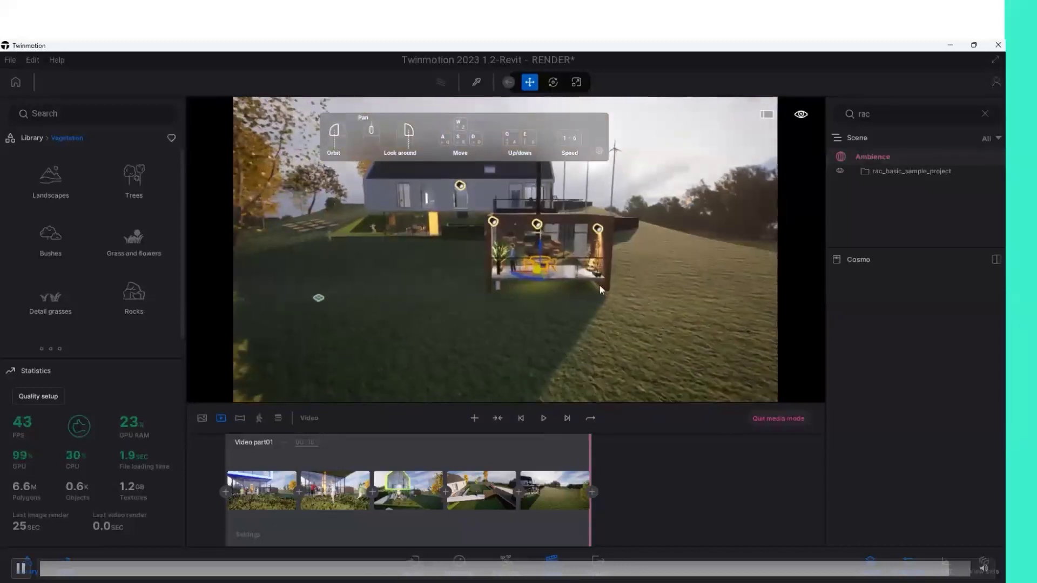
click(592, 491)
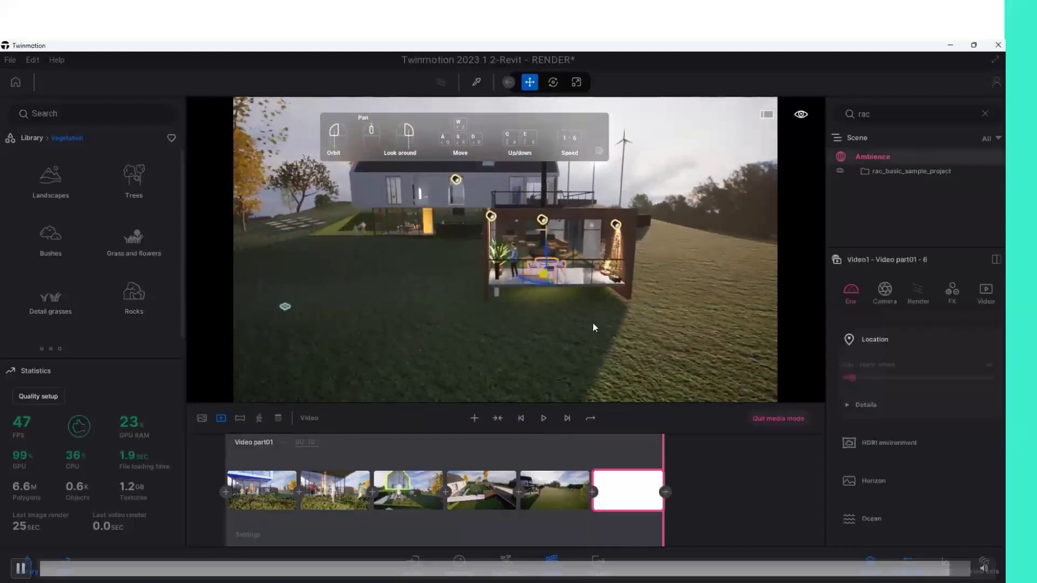
scroll(592, 322, up, 5)
scroll(693, 301, up, 3)
scroll(702, 297, up, 3)
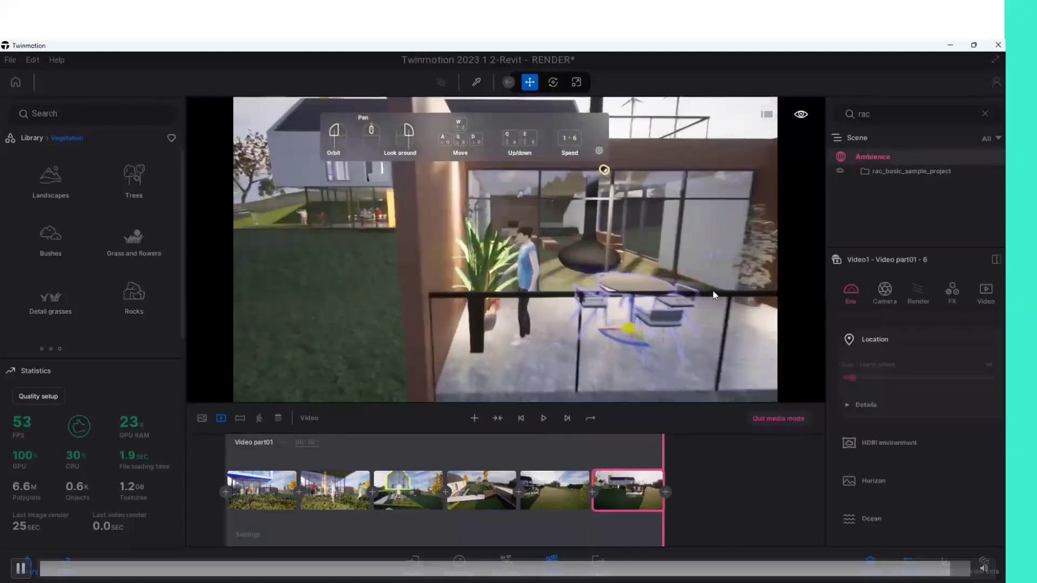
scroll(713, 294, up, 3)
scroll(712, 294, down, 5)
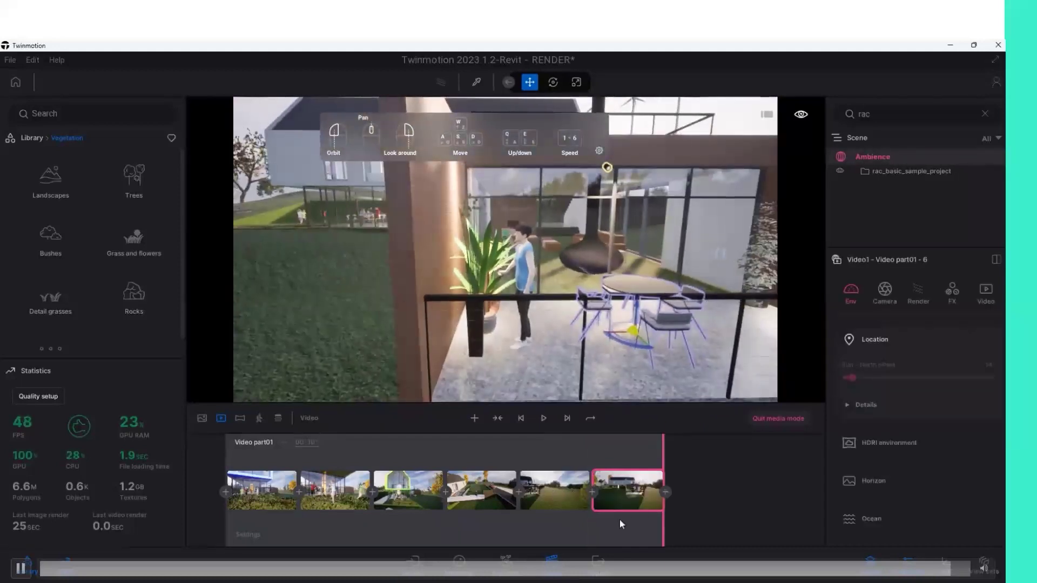
Preview from the fifth keyframe and add a seventh keyframe from the current view.
click(550, 496)
click(544, 419)
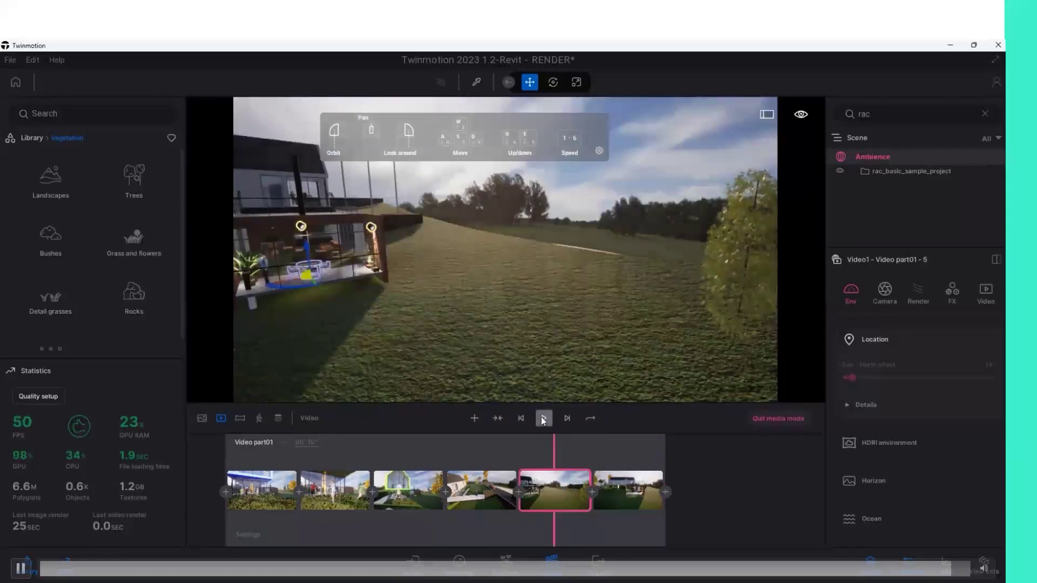
click(544, 418)
click(545, 417)
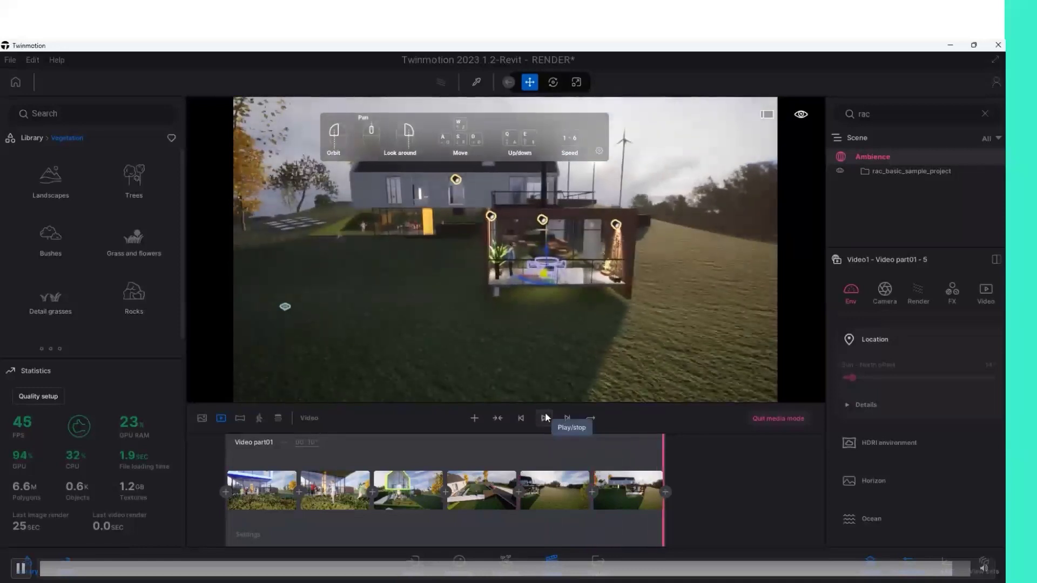
click(665, 491)
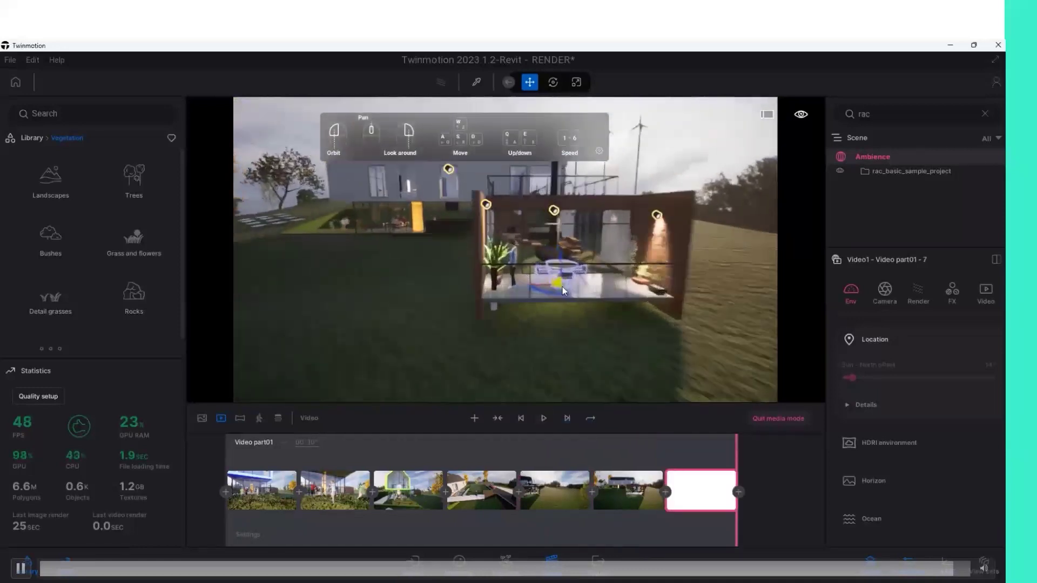
scroll(562, 287, up, 5)
scroll(674, 328, up, 3)
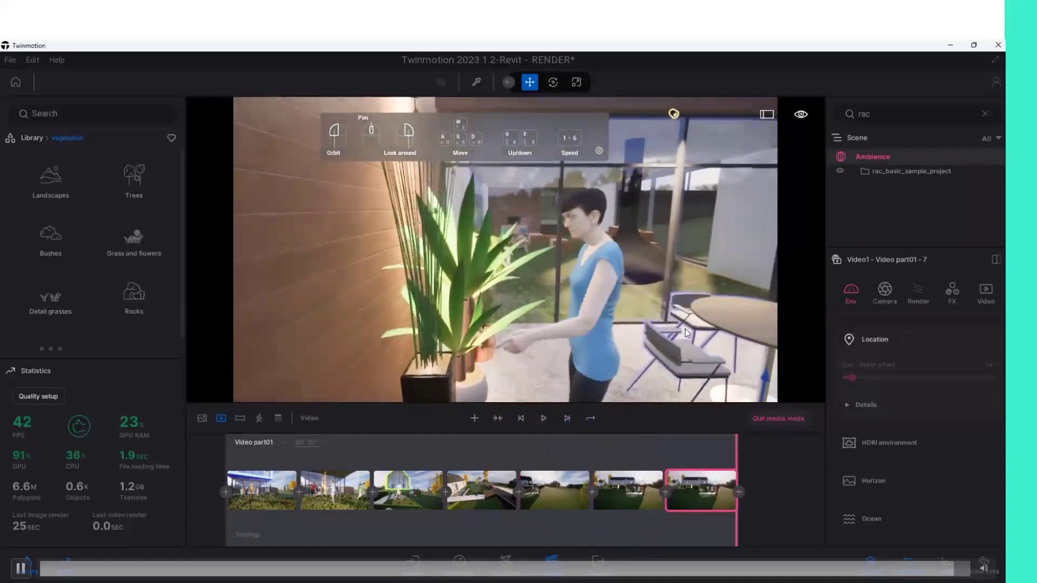
Preview from the sixth keyframe and add an eighth keyframe of the glazed terrace.
click(623, 492)
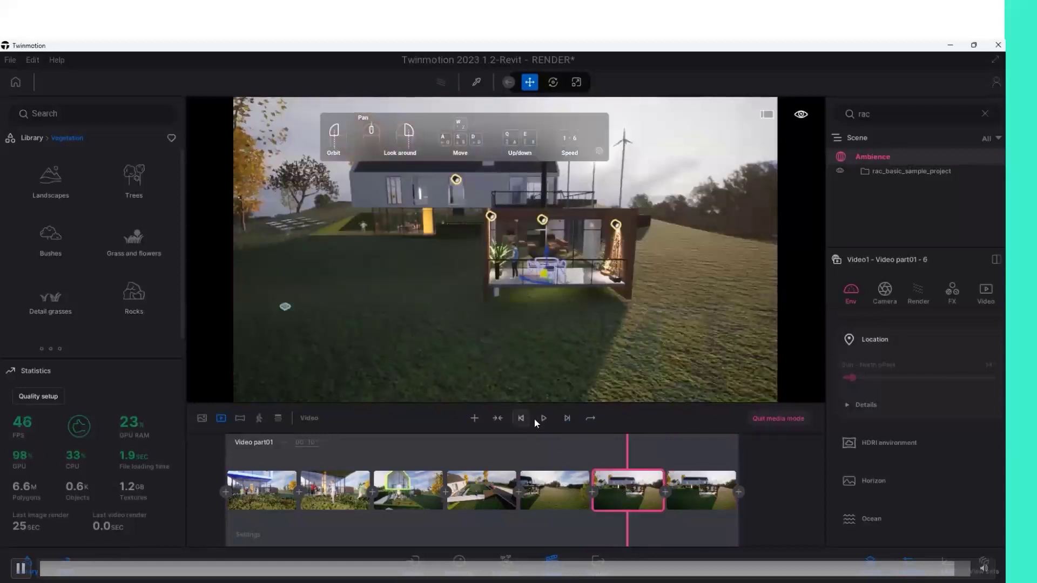
click(550, 420)
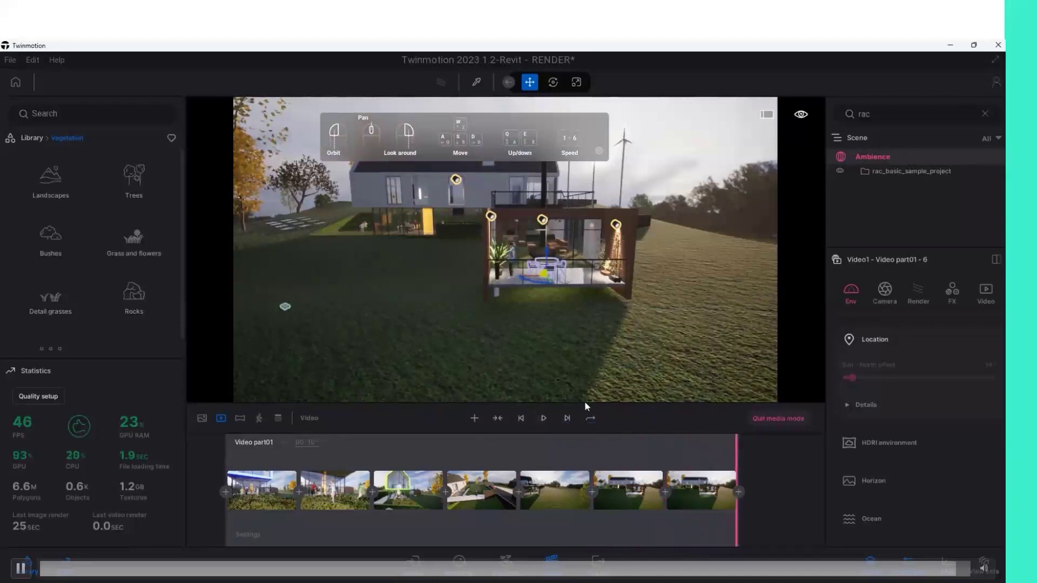
scroll(558, 294, up, 5)
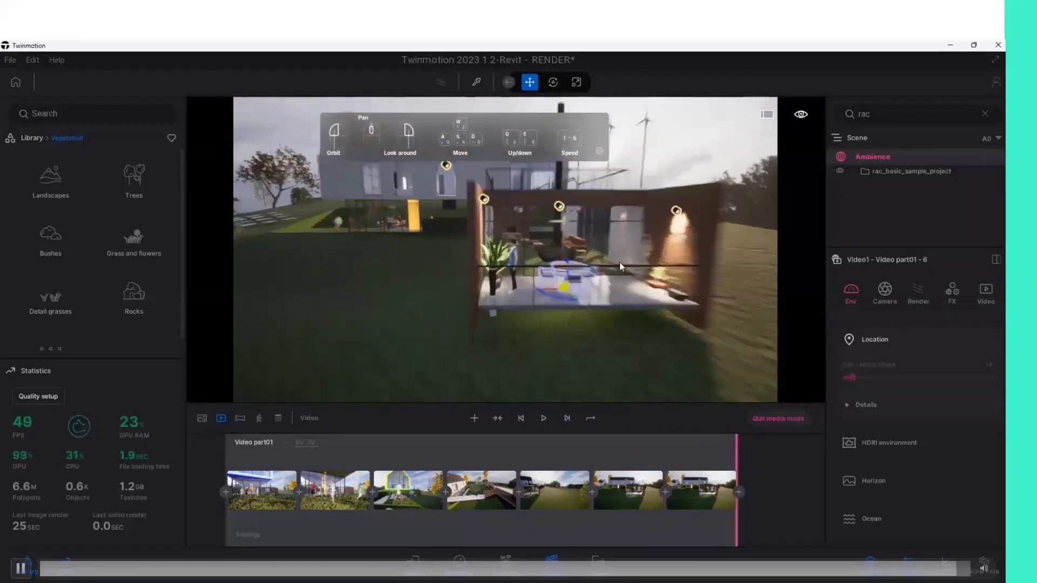
click(738, 492)
scroll(683, 334, up, 5)
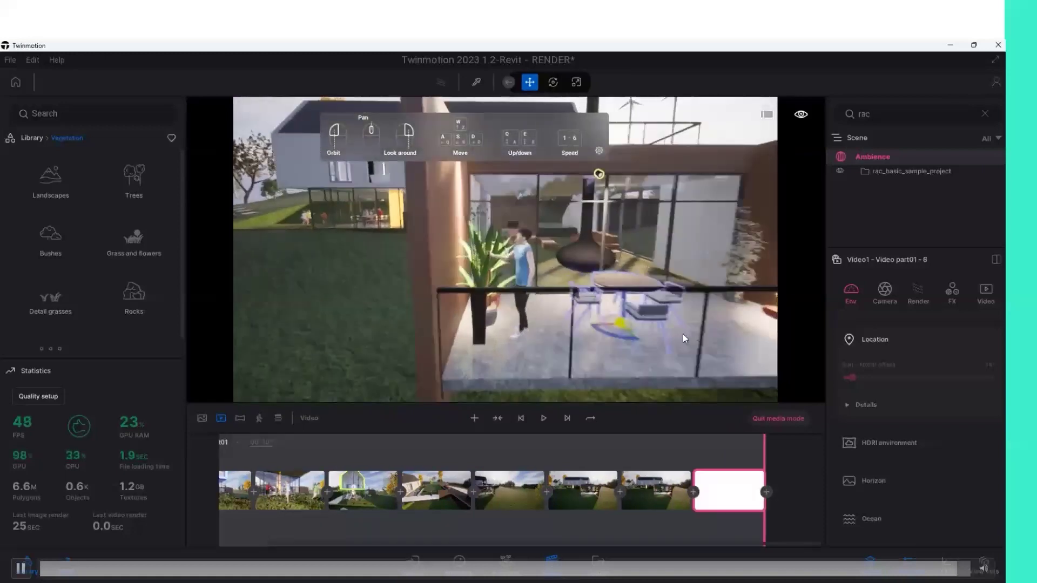
scroll(682, 333, down, 5)
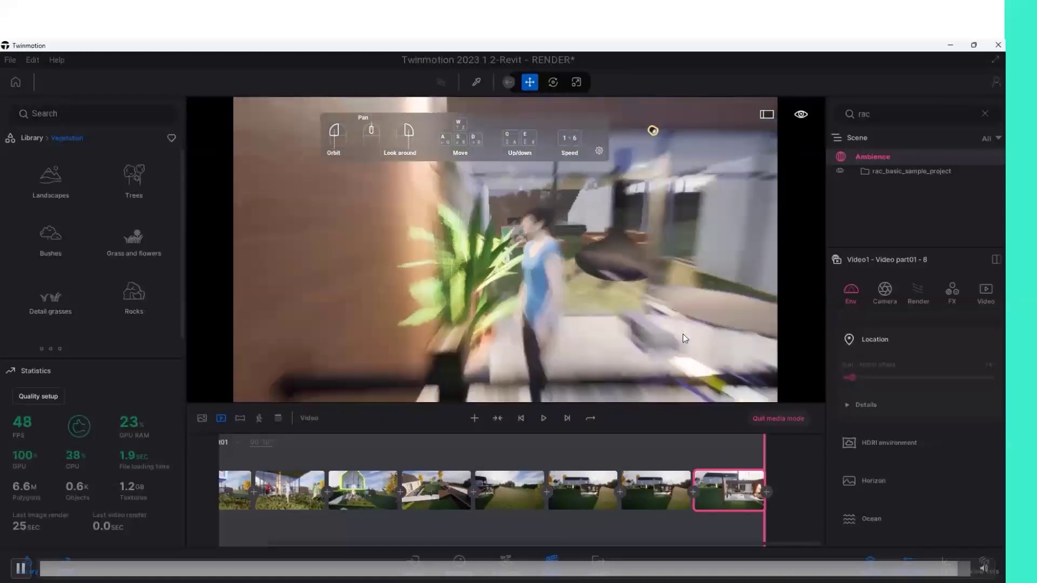
click(658, 489)
click(543, 418)
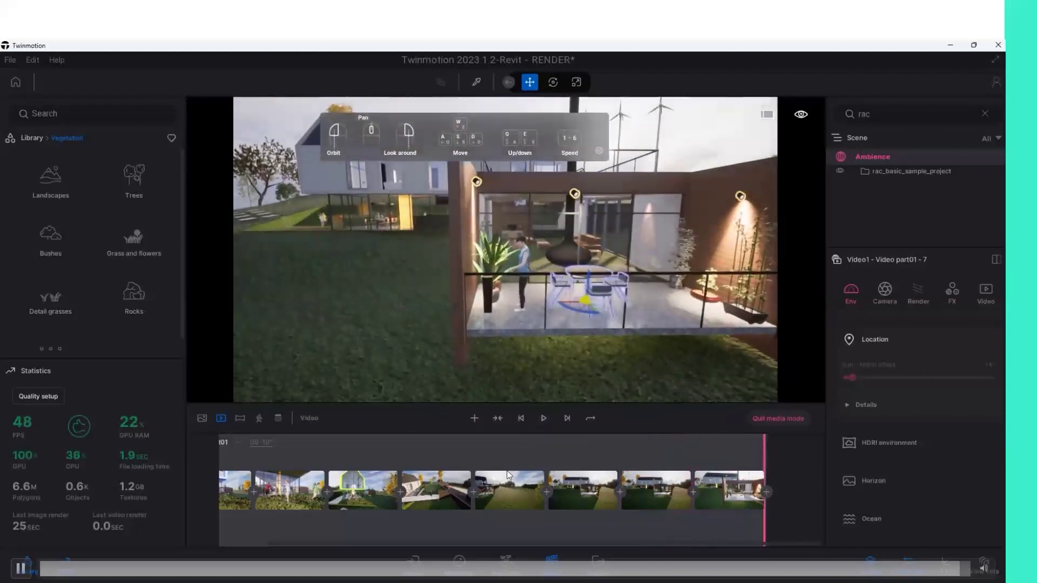
click(587, 512)
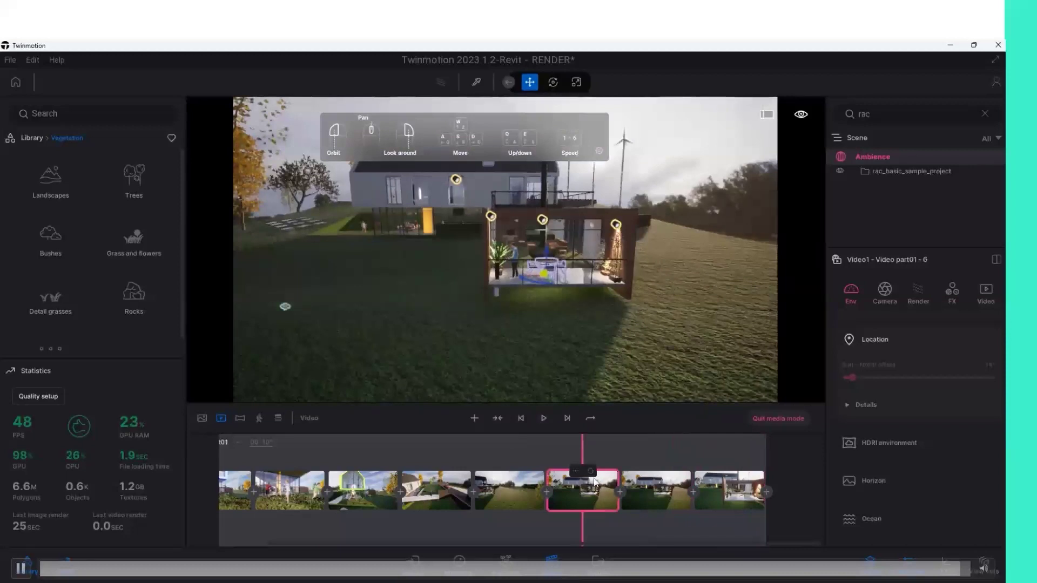
Delete the surplus fifth-position keyframes, leaving five, and replay from the fourth keyframe.
key(Delete)
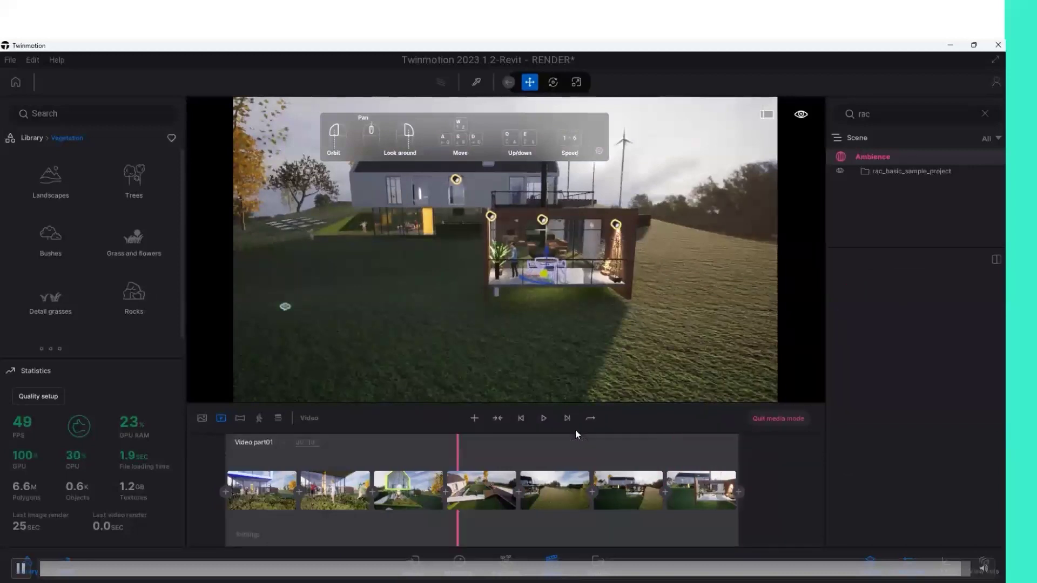
click(554, 480)
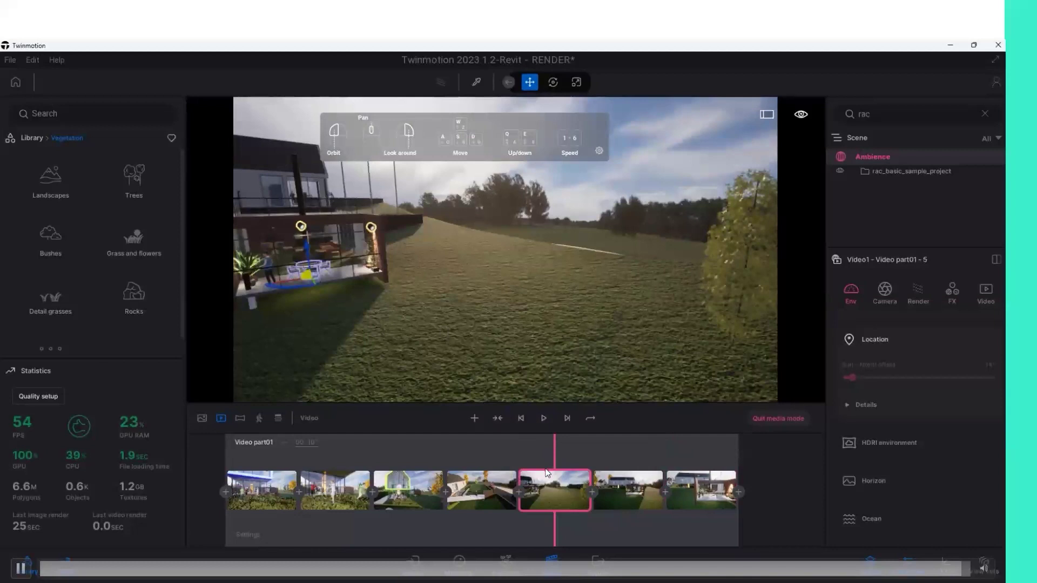
mouse_move(555, 490)
right_click(547, 470)
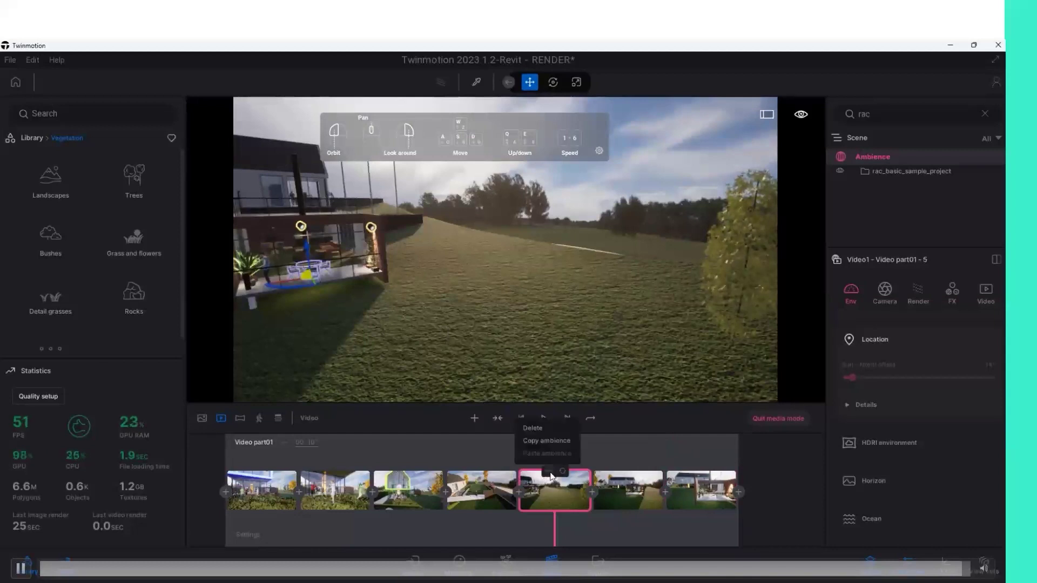
click(556, 428)
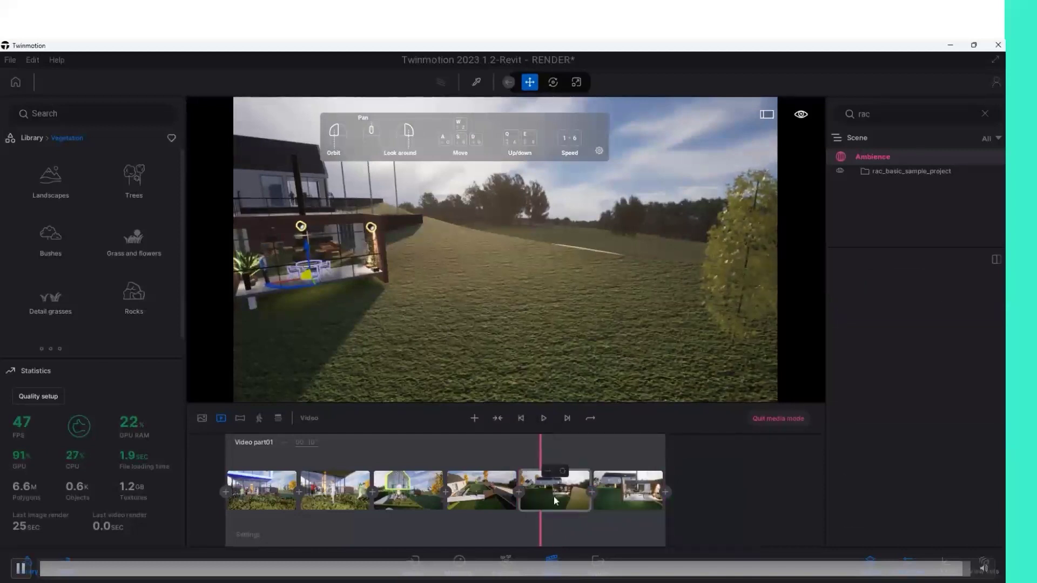
click(555, 499)
right_click(559, 483)
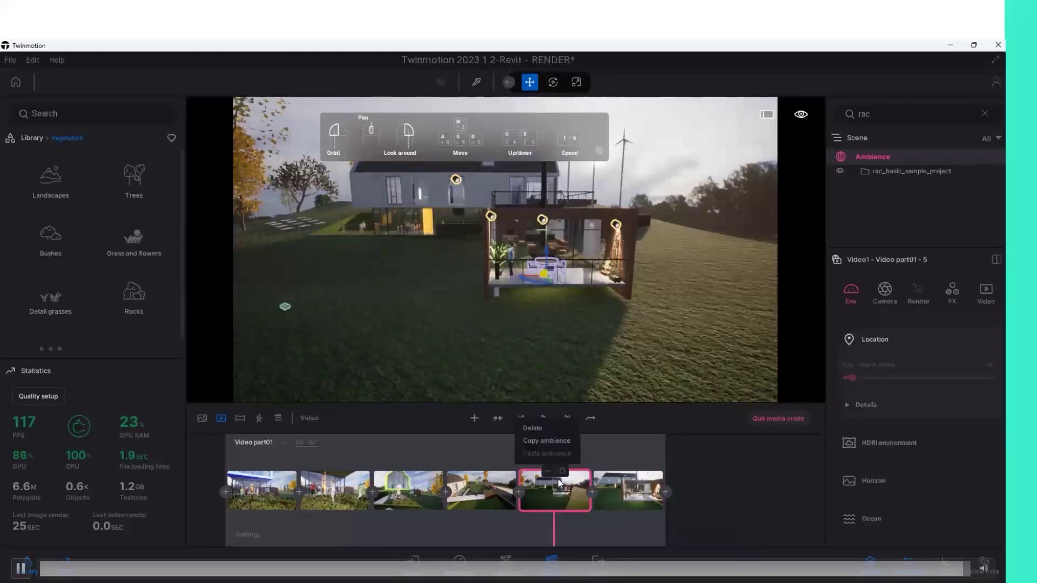
click(539, 429)
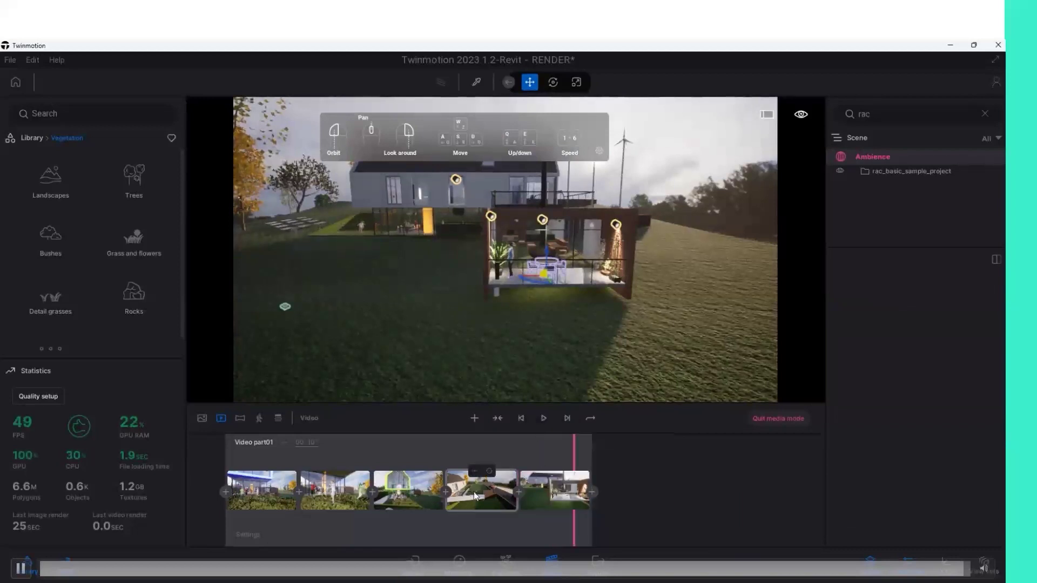
click(474, 496)
click(545, 418)
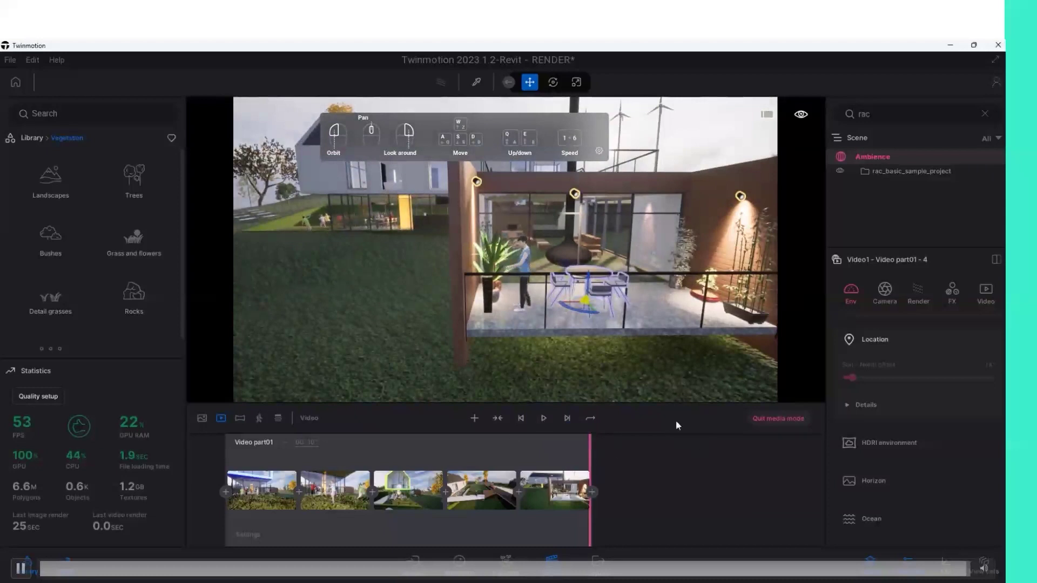
Export Video part01 with Max lighting on to the ywinmotion webinar folder.
click(597, 564)
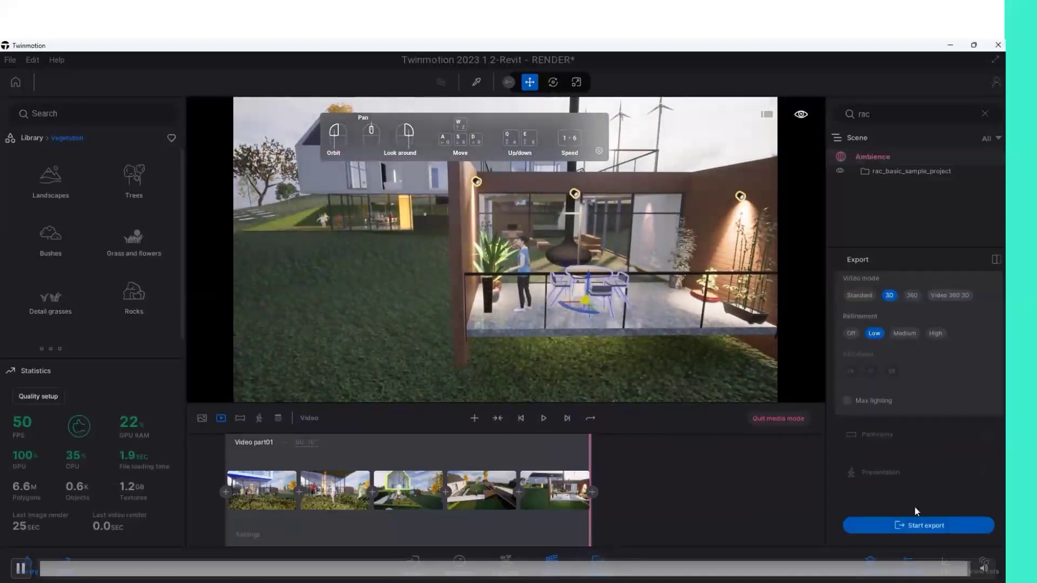
click(848, 400)
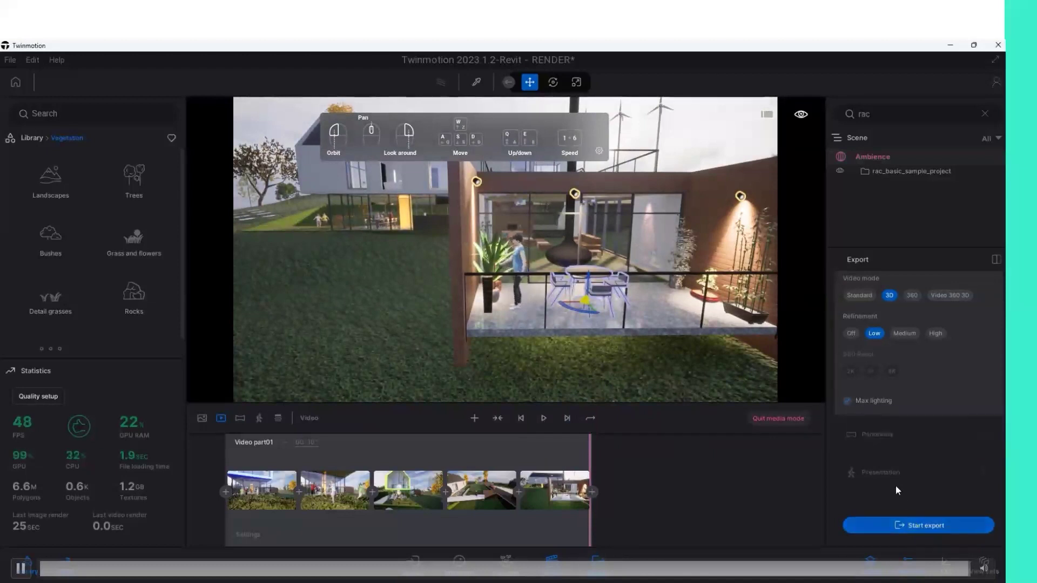
click(906, 524)
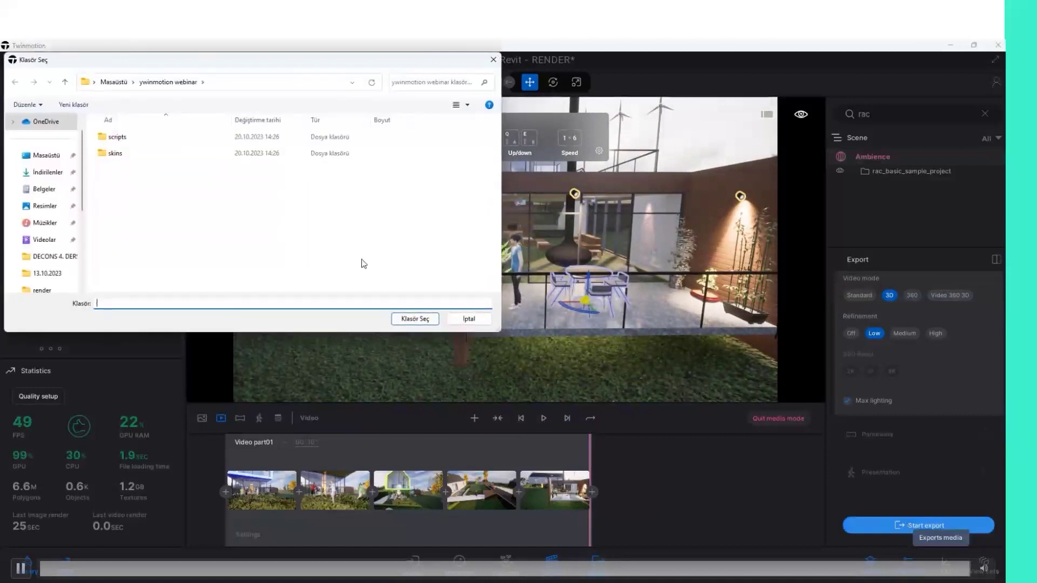
click(415, 319)
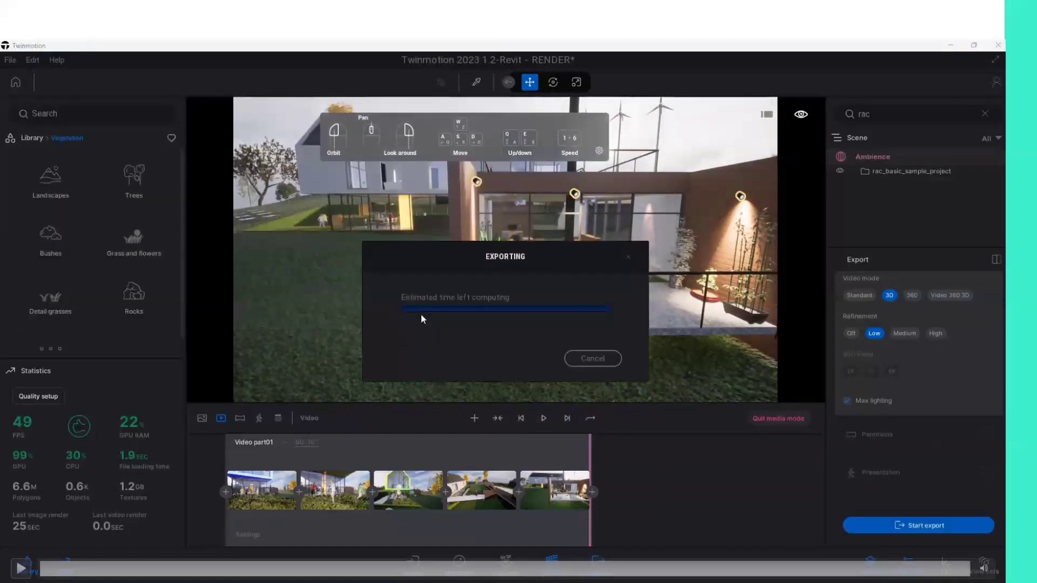